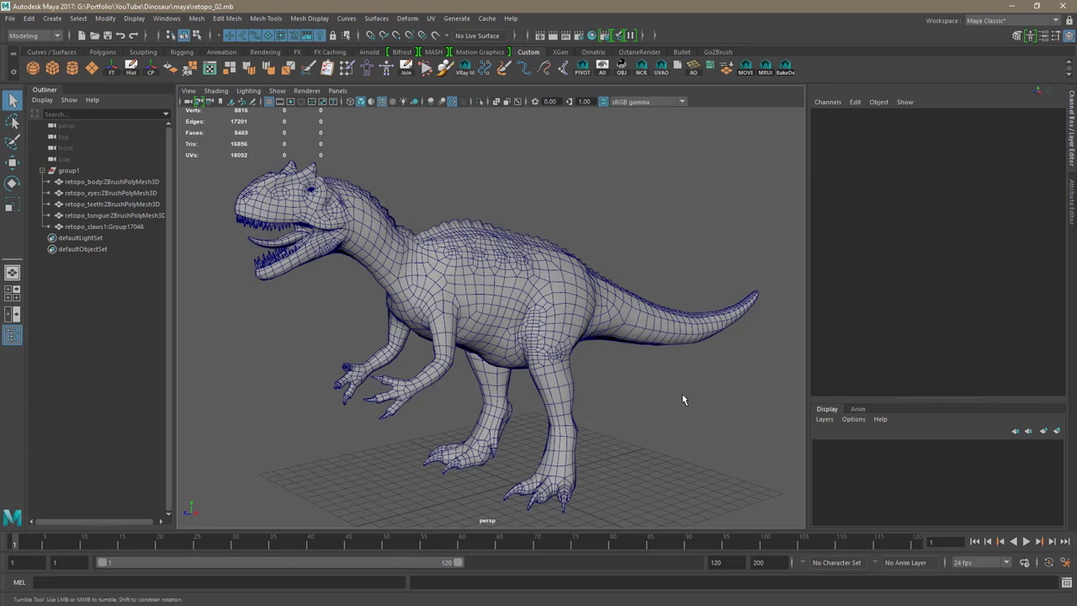
- Export all the dinosaur retopo meshes, including body, eyes, teeth, tongue and claws, as an OBJ file named UVs
{"action": "mouse_move", "coordinate": [682, 400]}
{"action": "left_mouse_down", "text": "alt"}
{"action": "mouse_move", "coordinate": [669, 395]}
{"action": "mouse_move", "coordinate": [681, 395]}
{"action": "left_mouse_up", "text": "alt"}
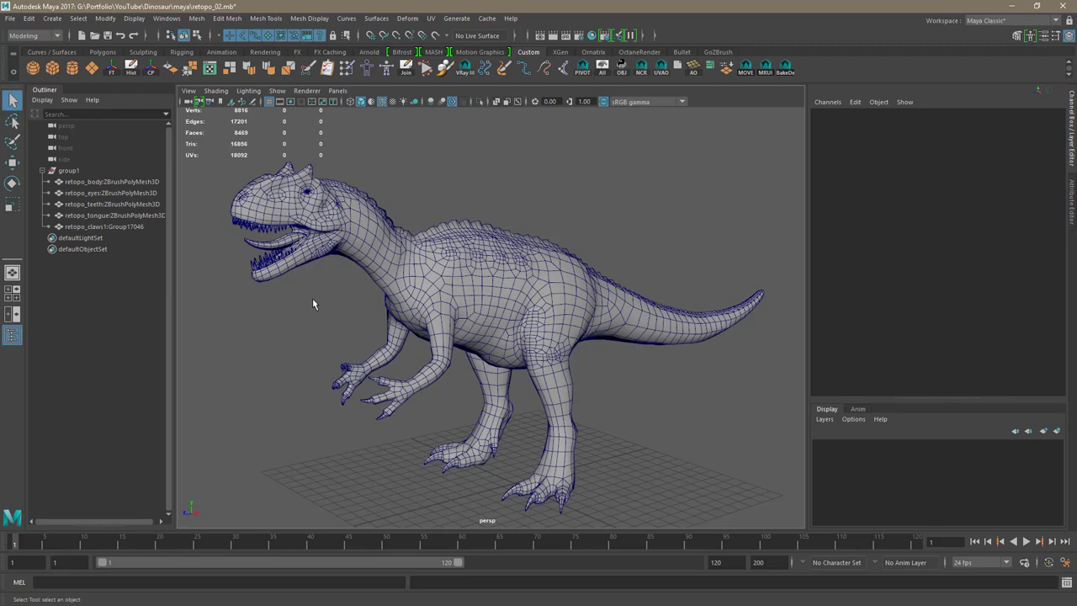
{"action": "left_click_drag", "start_coordinate": [327, 314], "coordinate": [320, 308], "text": "alt"}
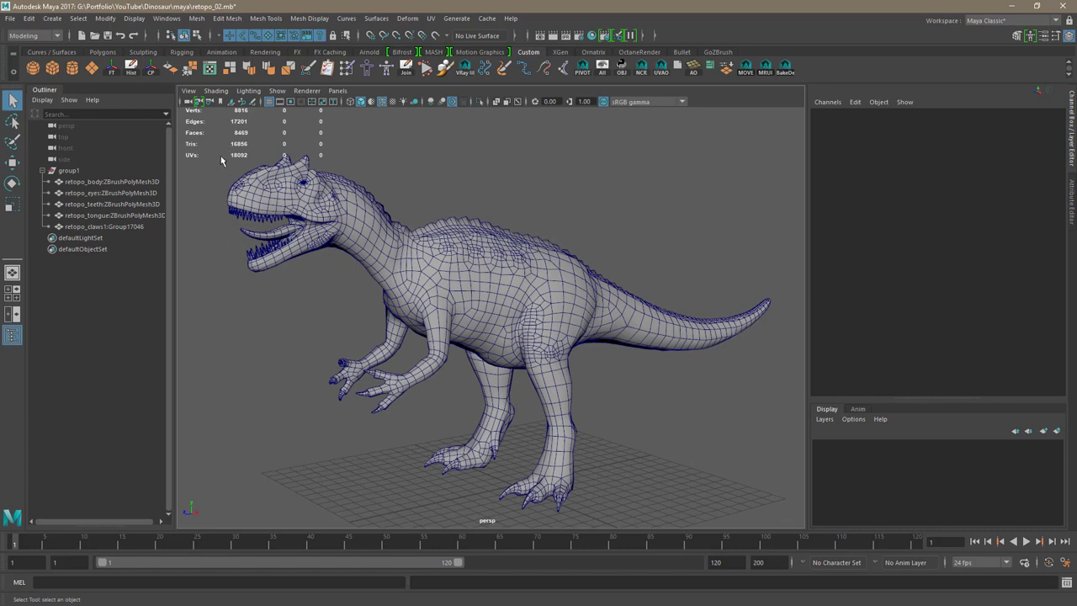
{"action": "left_click_drag", "start_coordinate": [209, 130], "coordinate": [780, 528]}
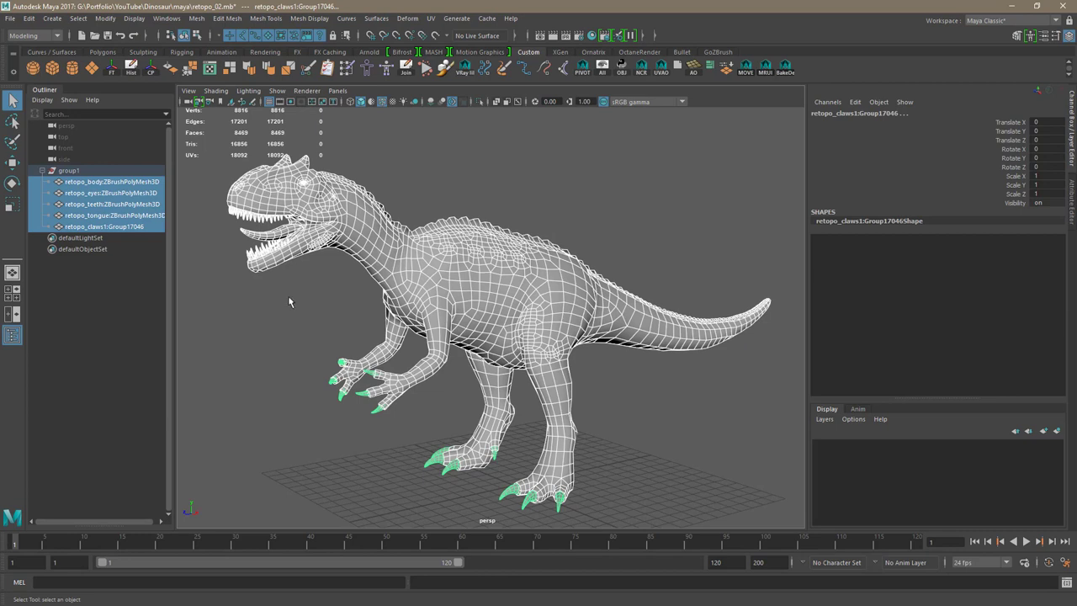
{"action": "left_click", "coordinate": [10, 18]}
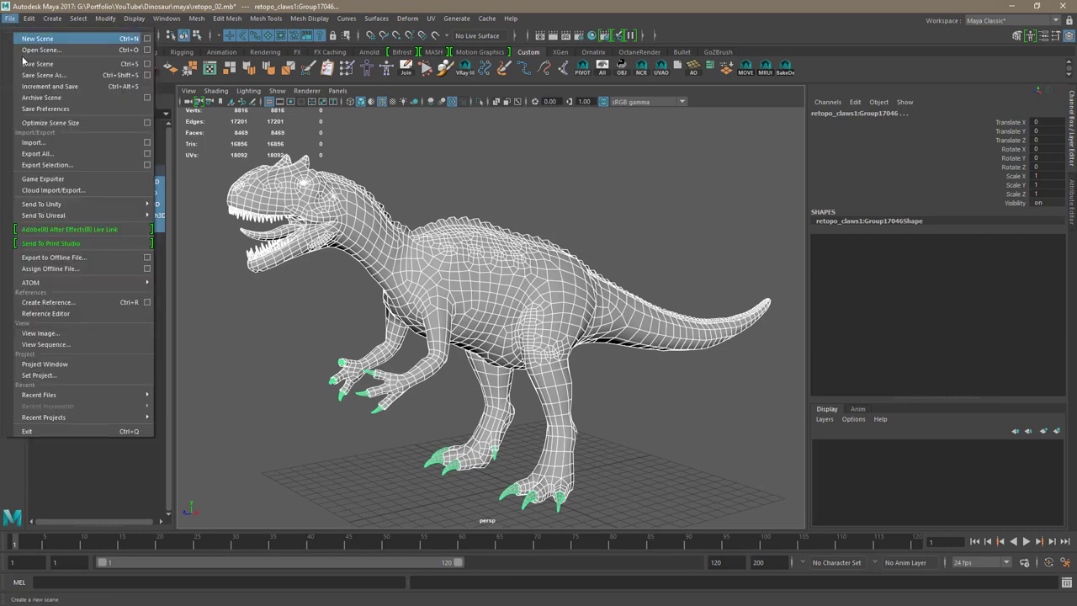
{"action": "left_click", "coordinate": [74, 165]}
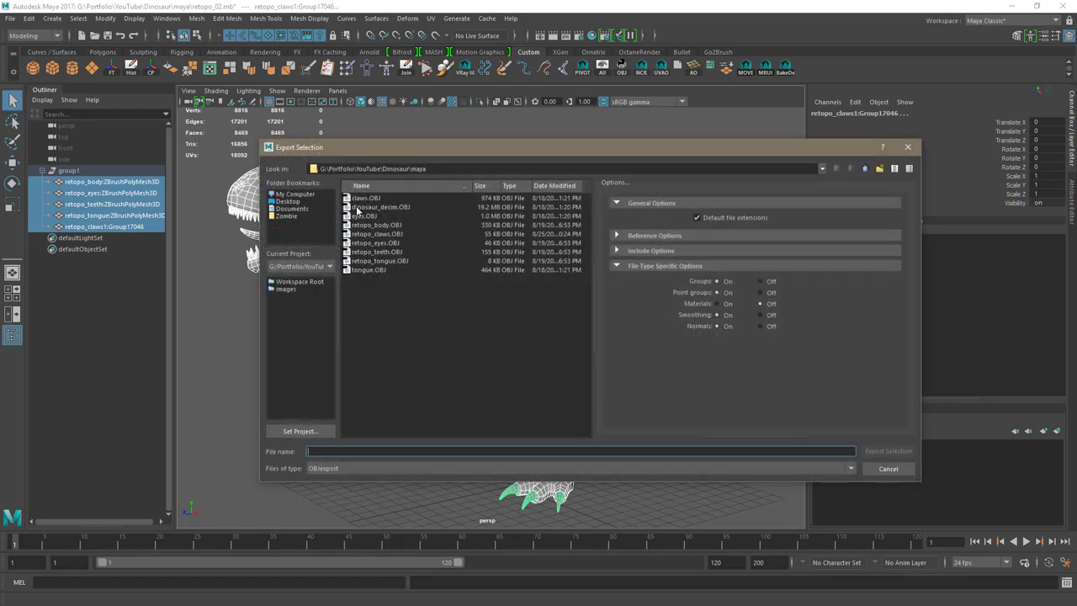
{"action": "left_click_drag", "start_coordinate": [472, 150], "coordinate": [455, 162]}
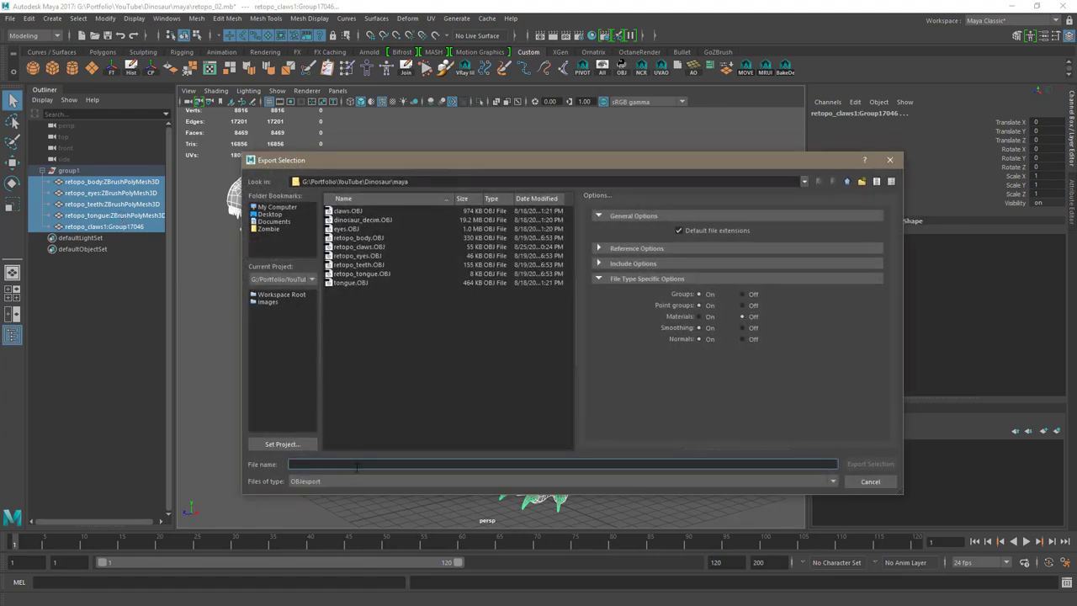
{"action": "type", "text": "u"}
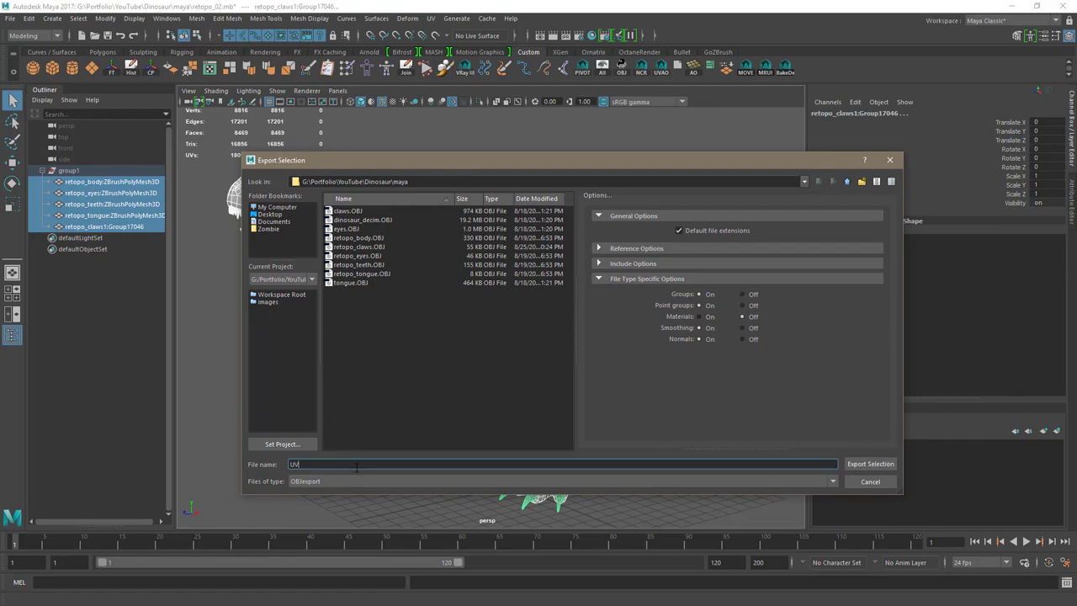
{"action": "key", "text": "Return"}
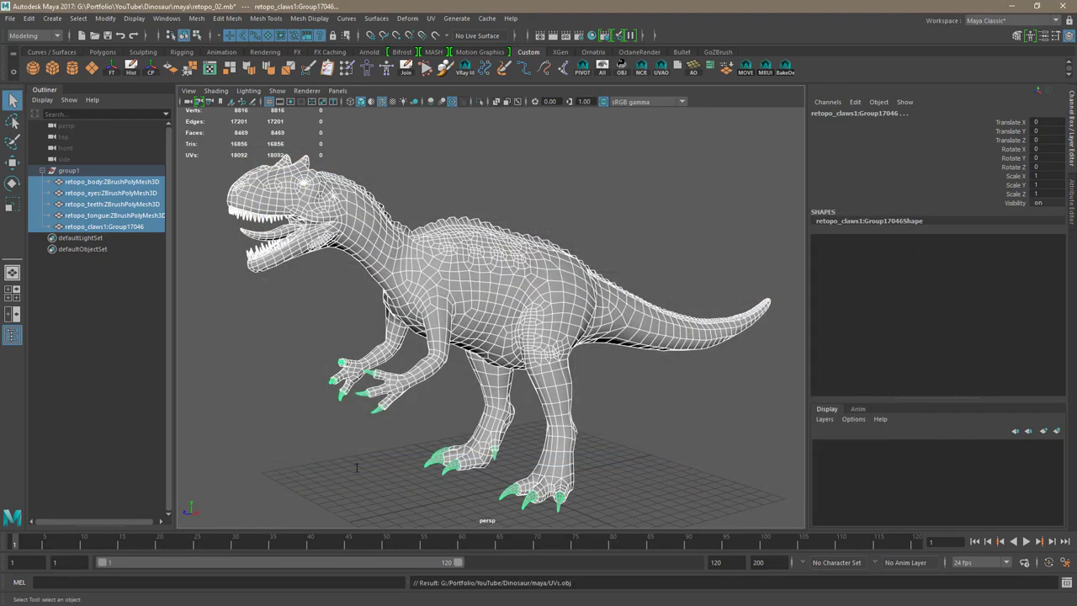
- Switch to UVLayout and load UVs.obj as Poly with new UVs, using the Weld UVs and Clean options
{"action": "left_click", "coordinate": [356, 470]}
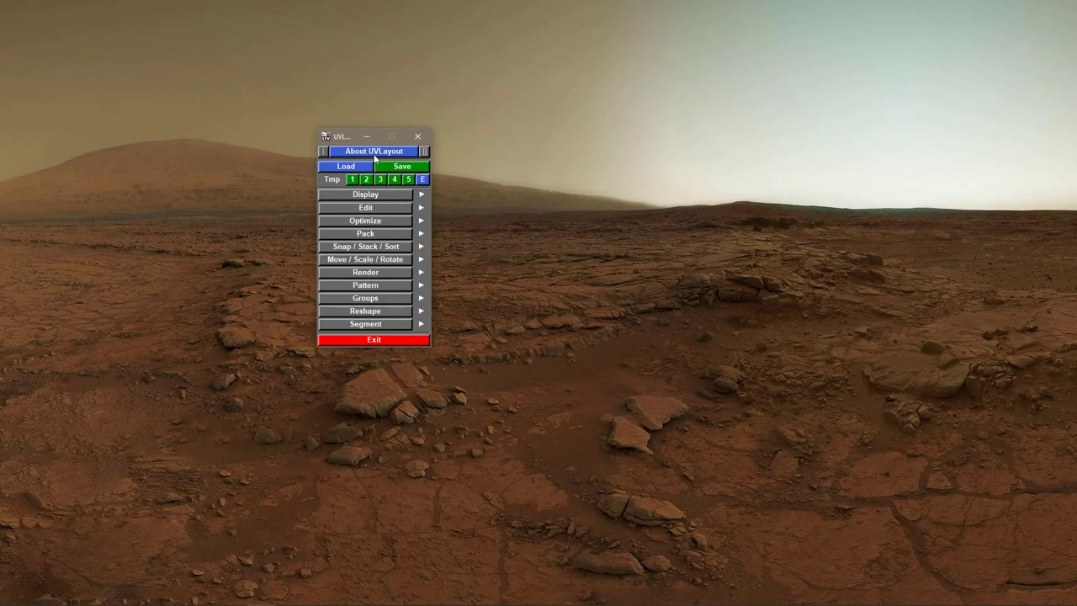
{"action": "left_click_drag", "start_coordinate": [347, 134], "coordinate": [300, 162]}
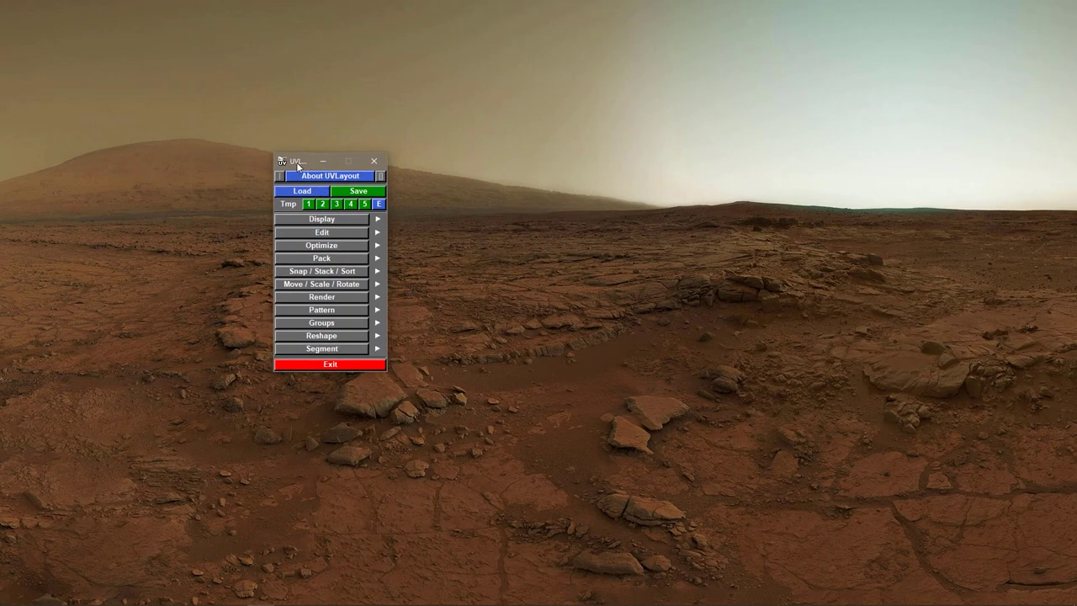
{"action": "left_click_drag", "start_coordinate": [296, 164], "coordinate": [300, 158]}
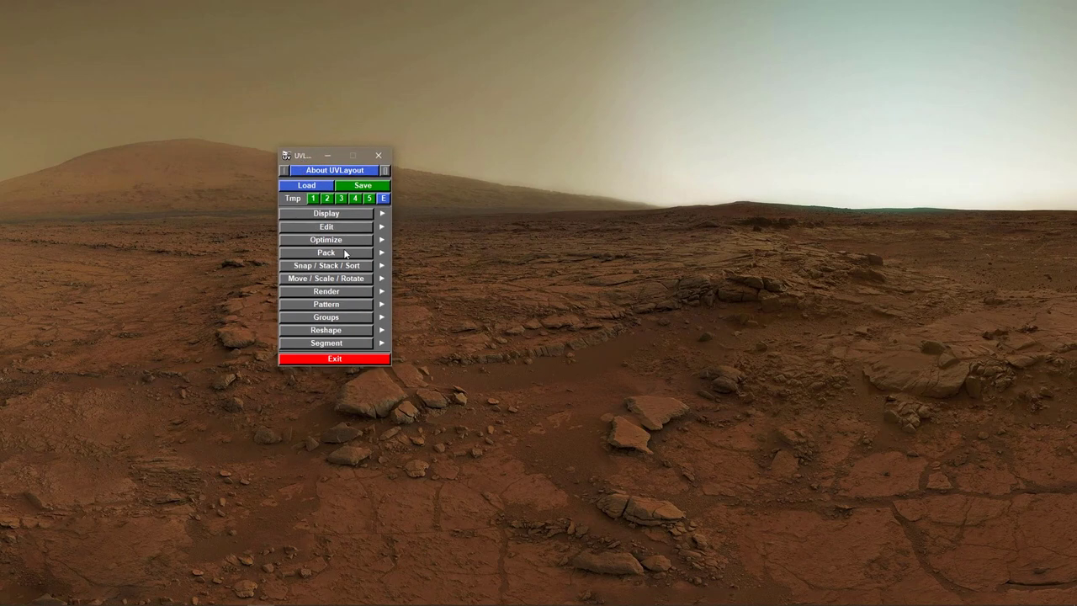
{"action": "left_click", "coordinate": [308, 186]}
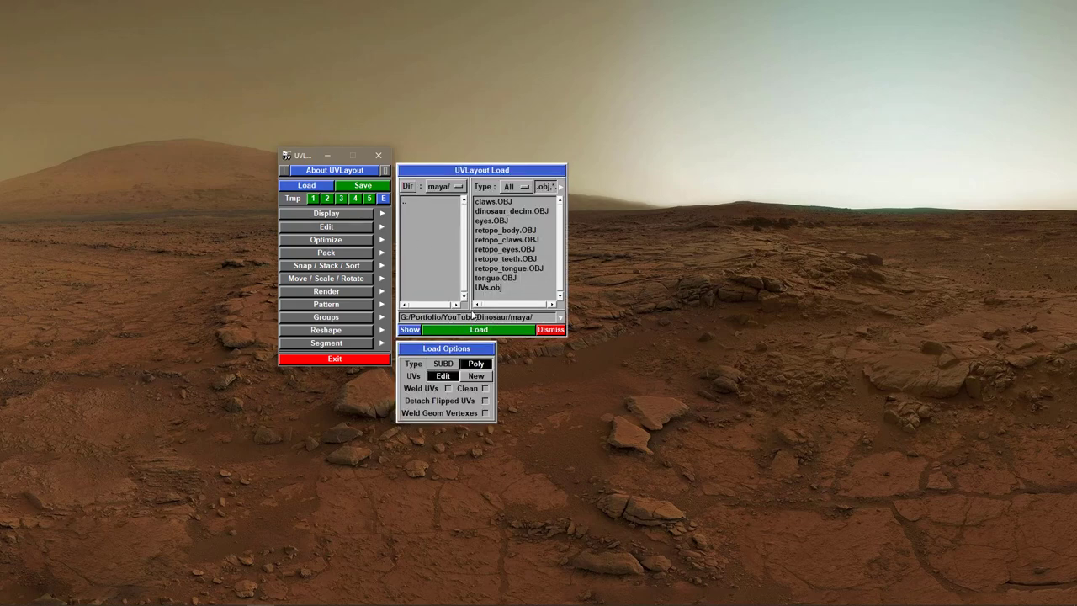
{"action": "left_click", "coordinate": [489, 288]}
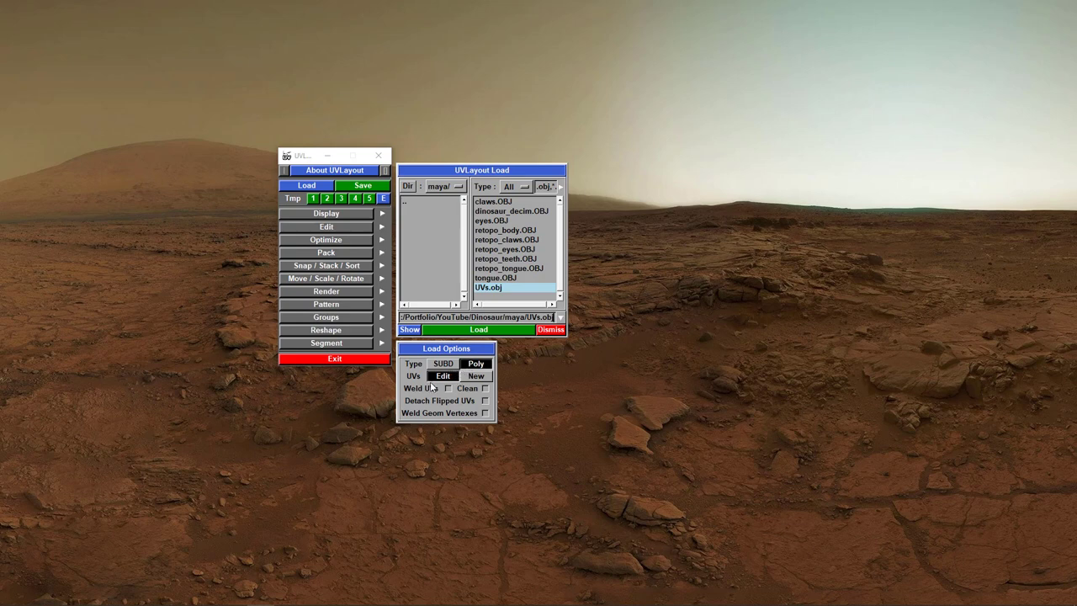
{"action": "left_click", "coordinate": [477, 378]}
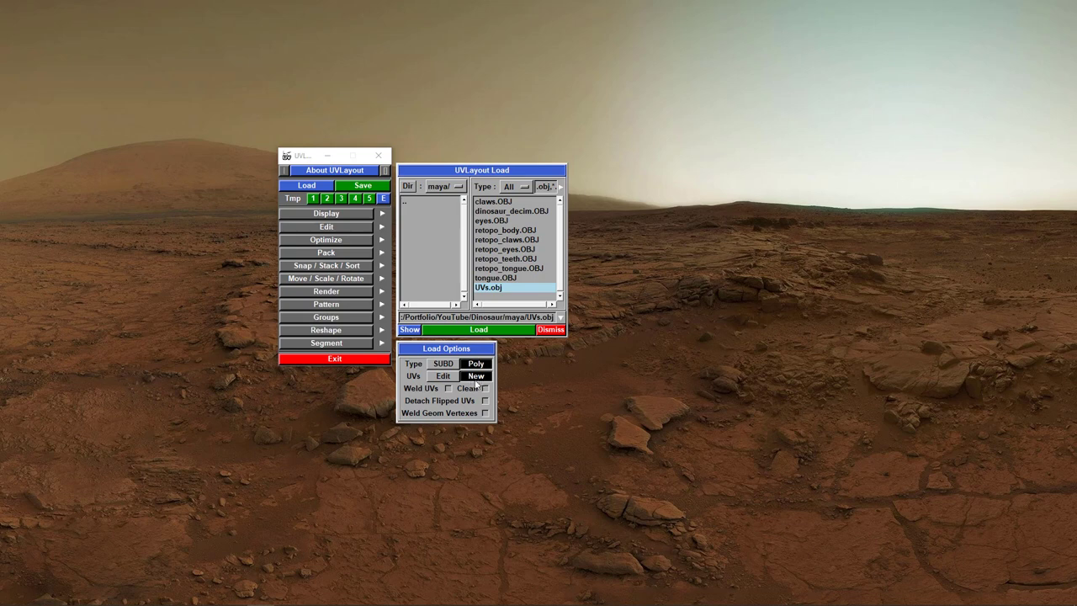
{"action": "left_click", "coordinate": [447, 389]}
{"action": "left_click", "coordinate": [485, 389]}
{"action": "left_click", "coordinate": [481, 331]}
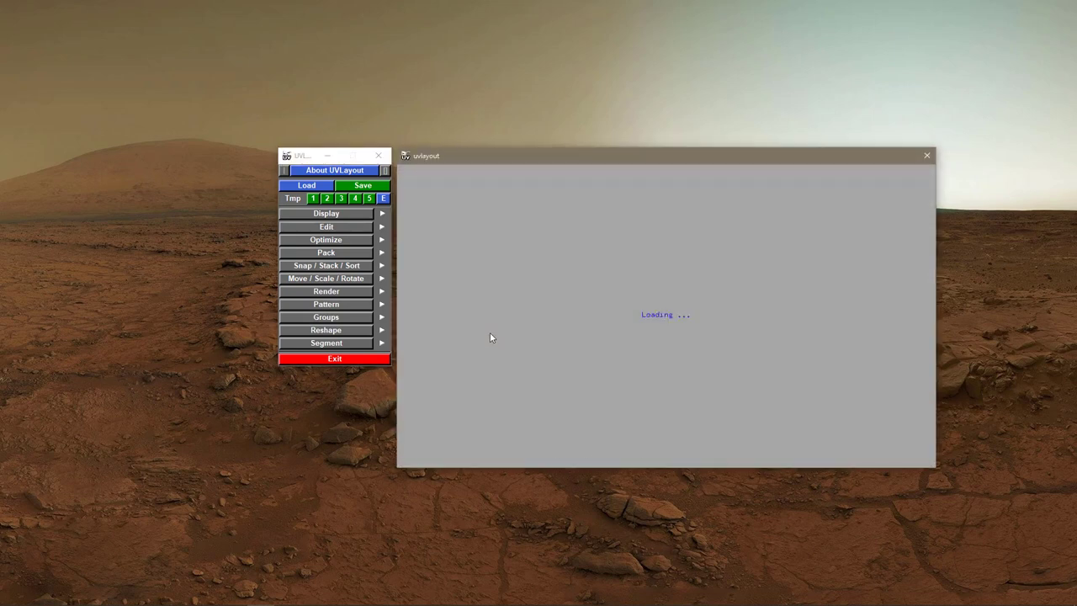
- Reposition the control panel and the model window so they sit apart, and enlarge the model window
{"action": "left_click_drag", "start_coordinate": [304, 150], "coordinate": [195, 138]}
{"action": "left_click_drag", "start_coordinate": [541, 159], "coordinate": [449, 105]}
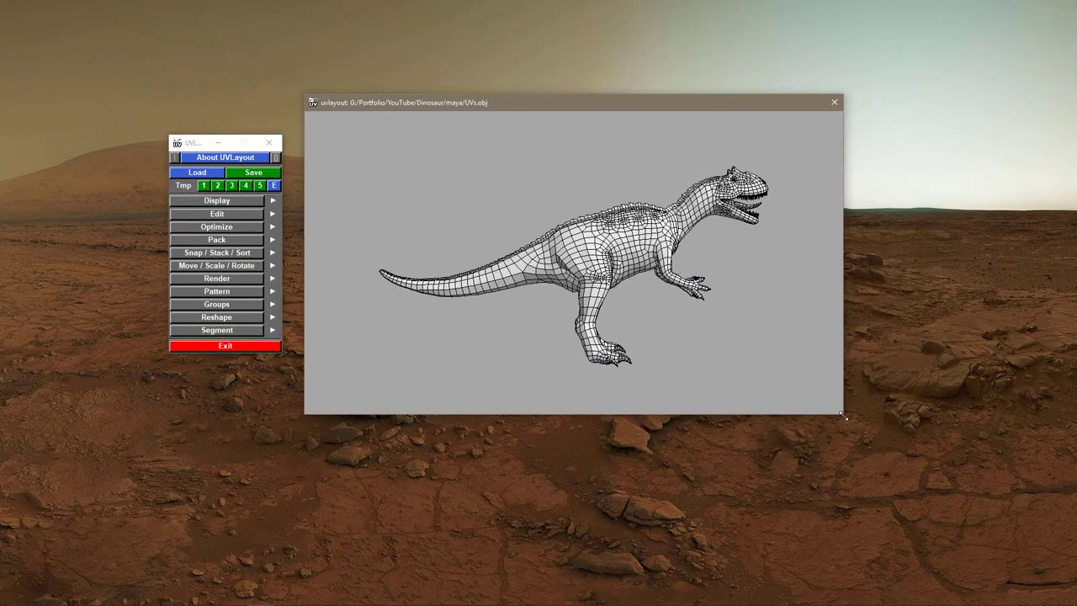
{"action": "left_click_drag", "start_coordinate": [844, 415], "coordinate": [901, 529]}
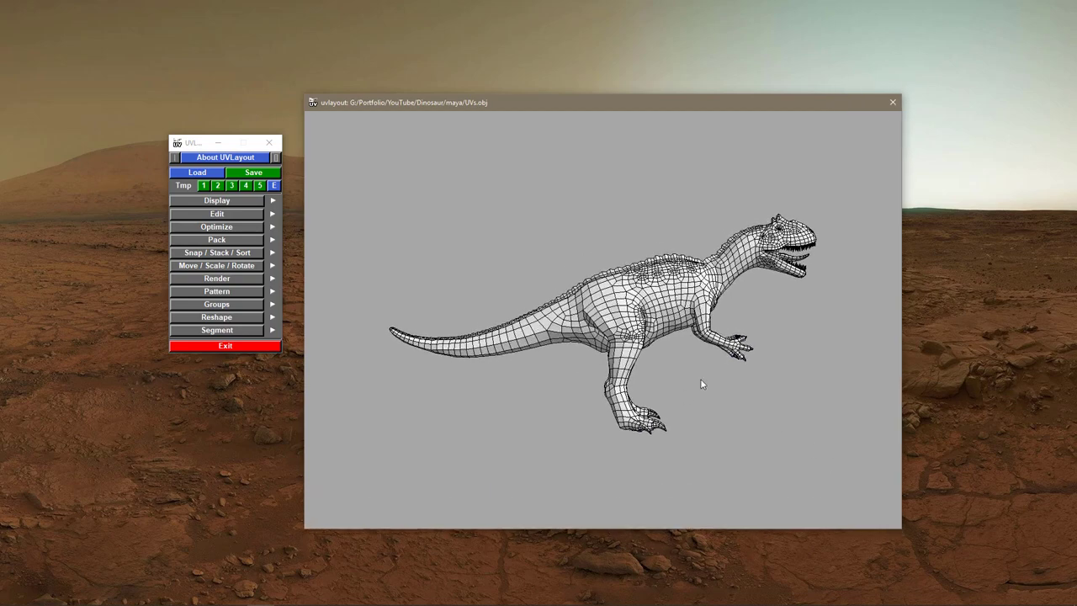
- Move the dinosaur body clear of its eyes, teeth and claws, and pull the tongue away from the teeth
{"action": "left_click_drag", "start_coordinate": [702, 384], "coordinate": [547, 396]}
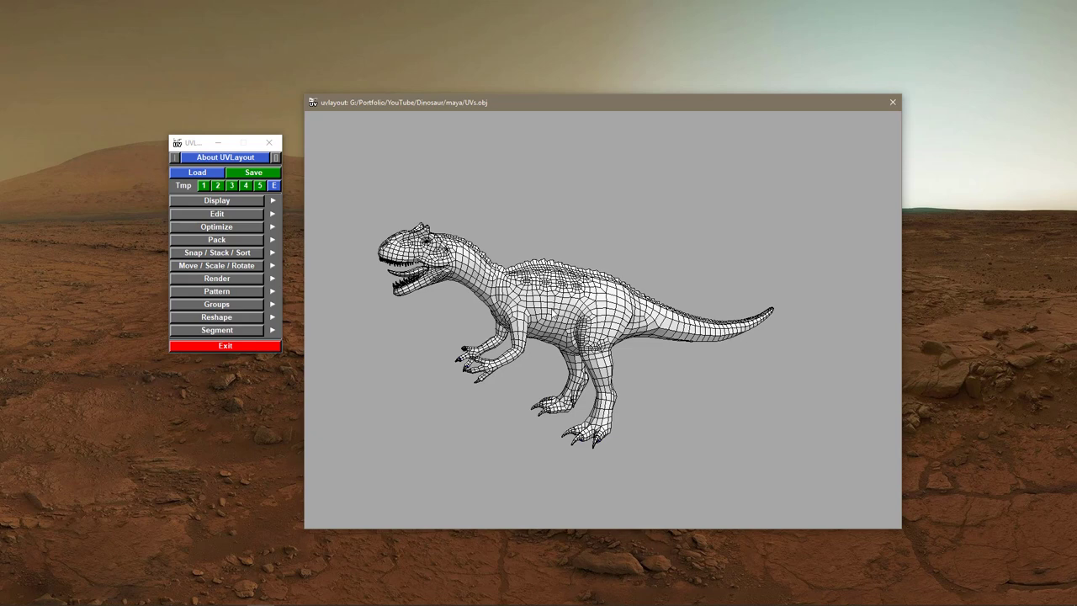
{"action": "left_click_drag", "start_coordinate": [552, 311], "coordinate": [605, 274]}
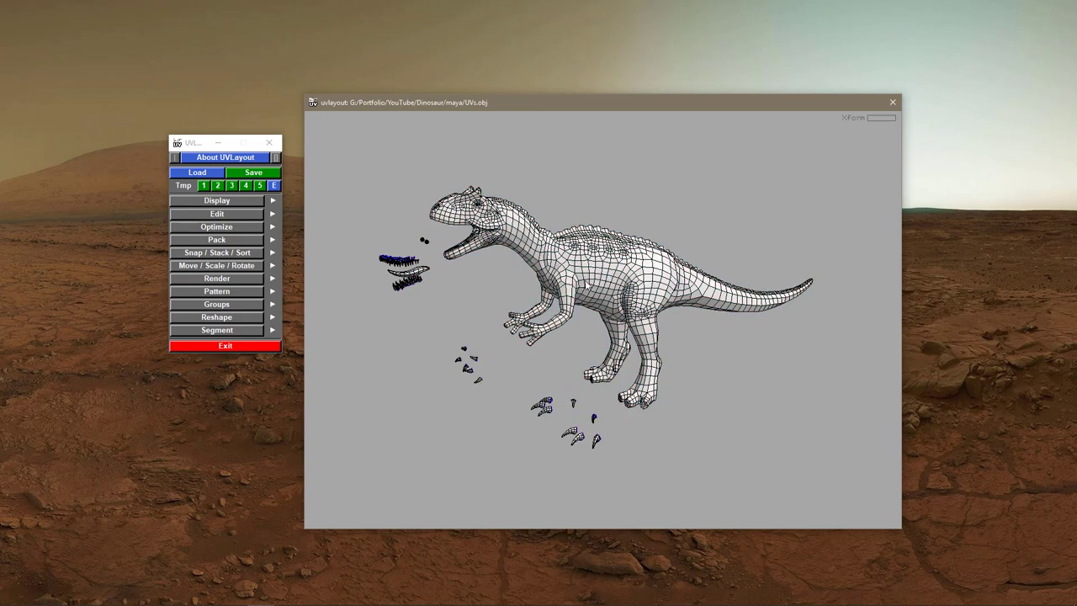
{"action": "middle_click_drag", "start_coordinate": [598, 282], "coordinate": [670, 280]}
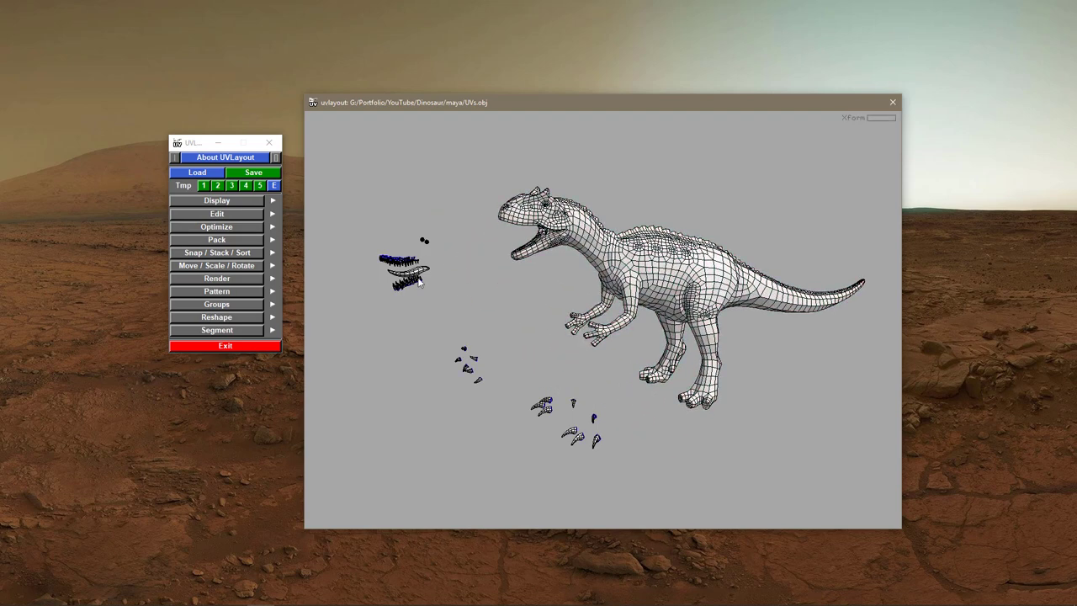
{"action": "left_click_drag", "start_coordinate": [419, 280], "coordinate": [461, 274]}
{"action": "middle_click_drag", "start_coordinate": [668, 288], "coordinate": [641, 264]}
- Examine the separated body, tongue, eyes, teeth and claws from several angles and distances
{"action": "scroll", "coordinate": [587, 383], "scroll_direction": "up", "scroll_amount": 1}
{"action": "left_click_drag", "start_coordinate": [552, 335], "coordinate": [589, 345]}
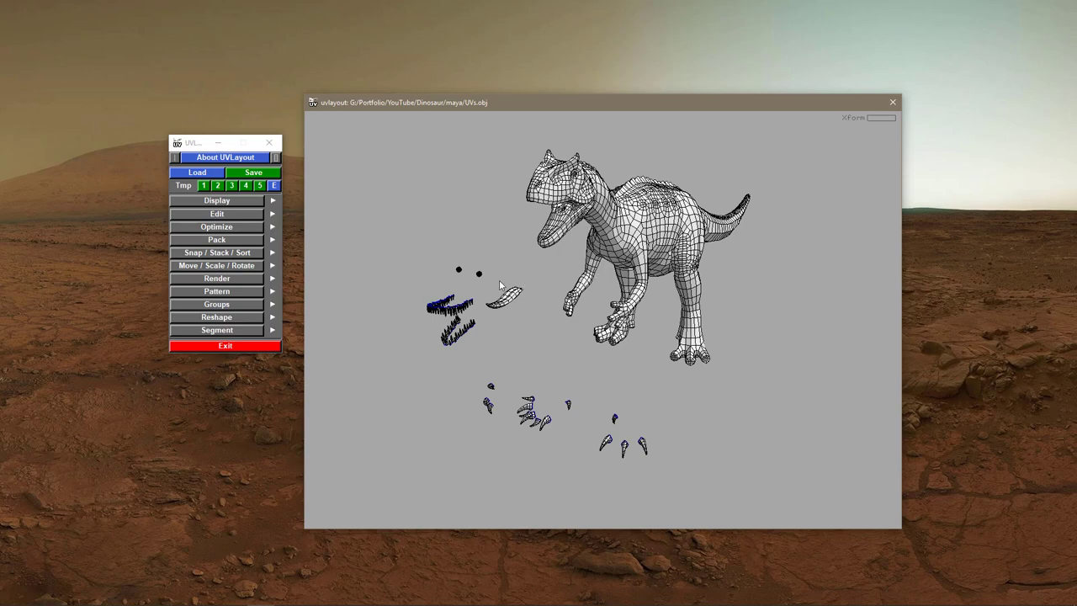
{"action": "left_click_drag", "start_coordinate": [561, 313], "coordinate": [503, 207]}
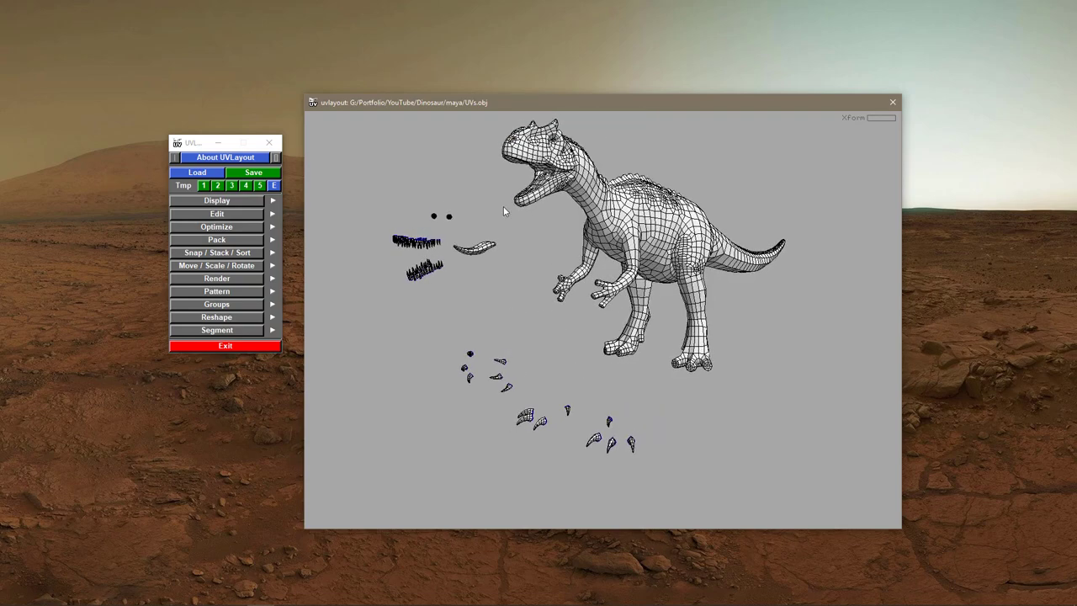
{"action": "middle_click_drag", "start_coordinate": [552, 260], "coordinate": [533, 349]}
{"action": "right_click_drag", "start_coordinate": [534, 348], "coordinate": [512, 340]}
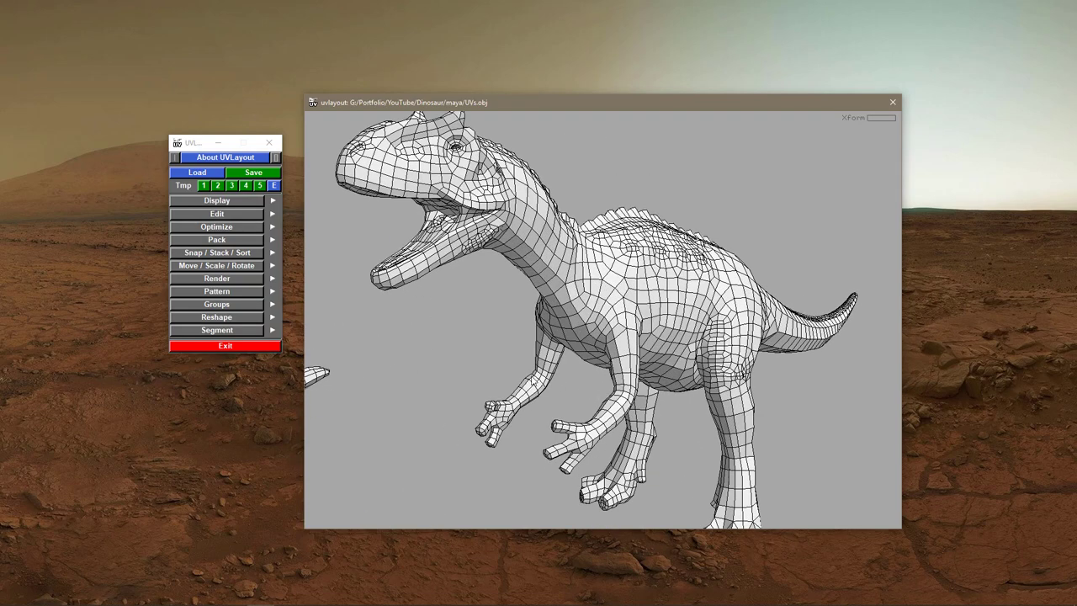
{"action": "left_click_drag", "start_coordinate": [512, 340], "coordinate": [558, 337]}
{"action": "right_click_drag", "start_coordinate": [594, 339], "coordinate": [528, 328]}
{"action": "left_click_drag", "start_coordinate": [528, 328], "coordinate": [575, 286]}
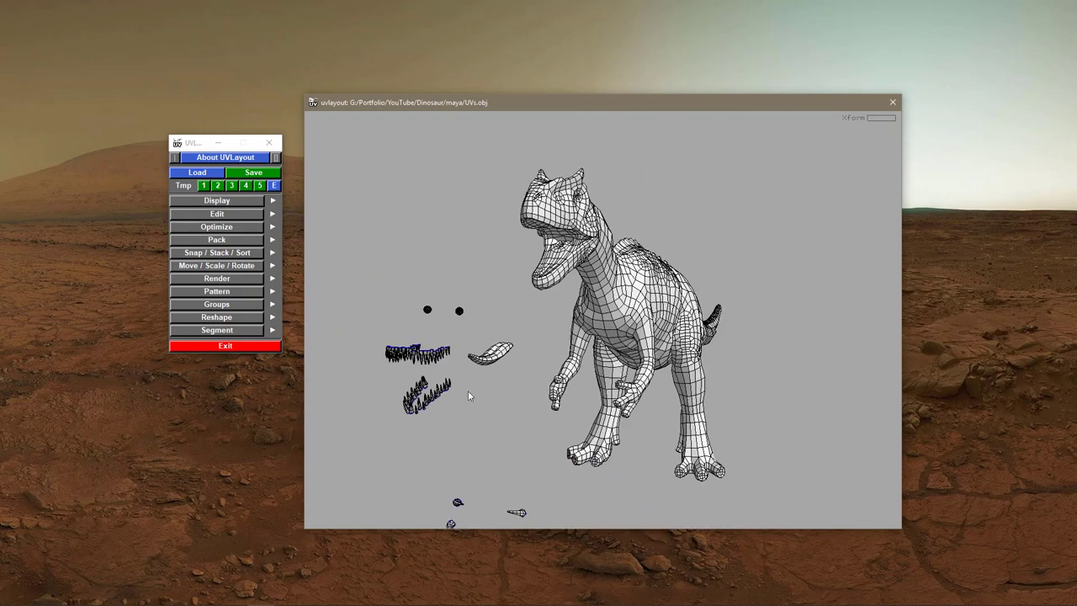
- Pull a few individual teeth out of the upper and lower rows to separate them from the set
{"action": "middle_click_drag", "start_coordinate": [467, 406], "coordinate": [627, 291]}
{"action": "right_click_drag", "start_coordinate": [627, 290], "coordinate": [623, 414]}
{"action": "middle_click_drag", "start_coordinate": [424, 393], "coordinate": [551, 394]}
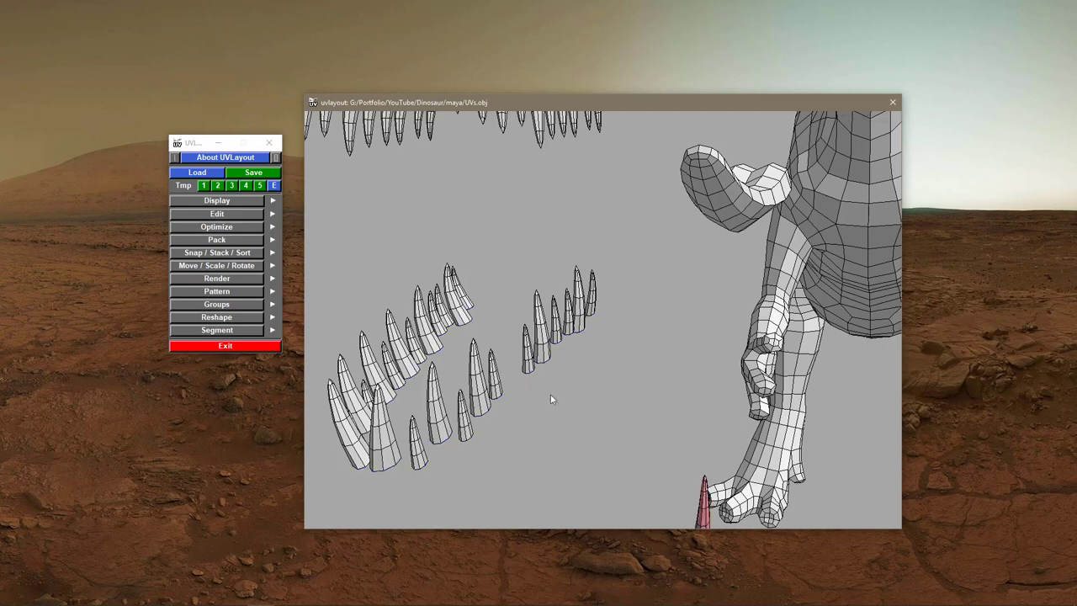
{"action": "middle_click_drag", "start_coordinate": [542, 354], "coordinate": [546, 356]}
{"action": "middle_click_drag", "start_coordinate": [457, 301], "coordinate": [386, 216]}
{"action": "right_click_drag", "start_coordinate": [576, 395], "coordinate": [537, 392]}
{"action": "left_click_drag", "start_coordinate": [536, 388], "coordinate": [548, 333]}
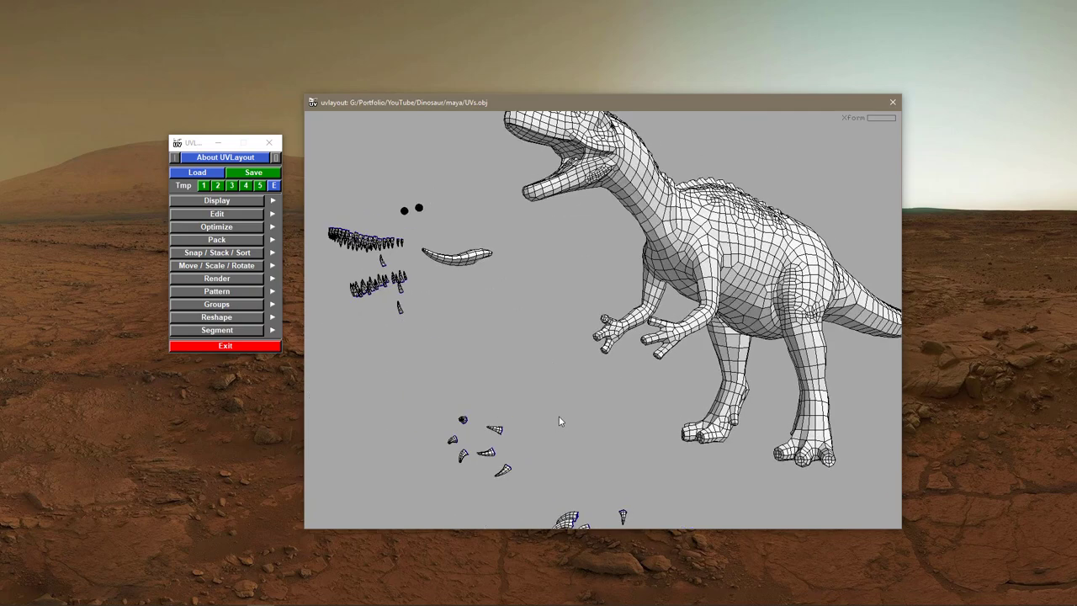
- Examine the body mesh from the side, front and below, ending on the chest and its centre line
{"action": "middle_click_drag", "start_coordinate": [559, 416], "coordinate": [547, 312]}
{"action": "right_click_drag", "start_coordinate": [624, 379], "coordinate": [575, 379]}
{"action": "left_click_drag", "start_coordinate": [575, 380], "coordinate": [614, 388]}
{"action": "middle_click_drag", "start_coordinate": [596, 309], "coordinate": [588, 362]}
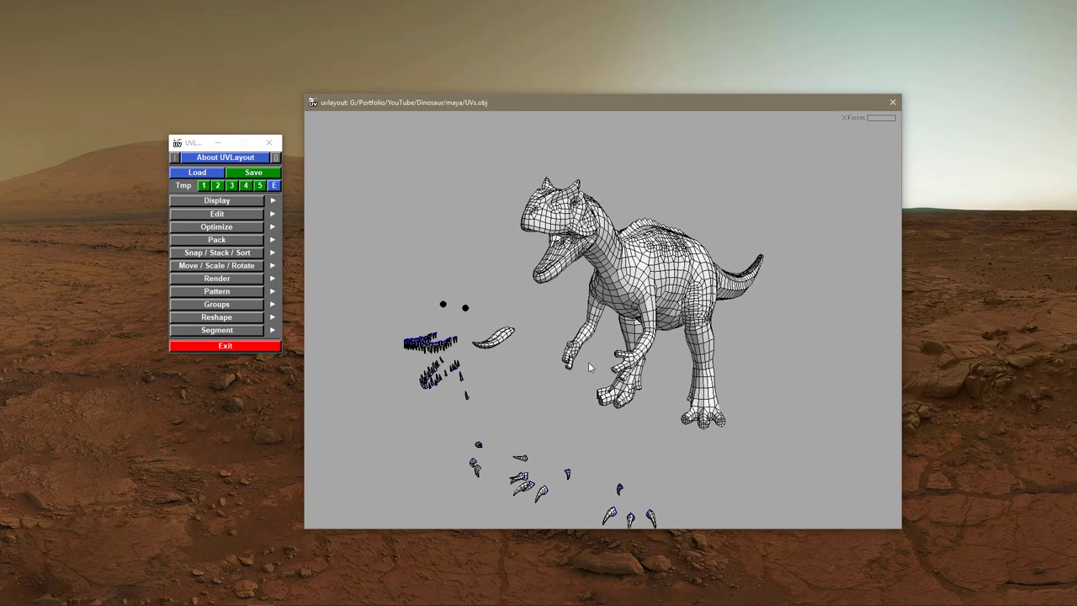
{"action": "right_click_drag", "start_coordinate": [588, 361], "coordinate": [656, 367]}
{"action": "left_click_drag", "start_coordinate": [657, 367], "coordinate": [685, 356]}
{"action": "middle_click_drag", "start_coordinate": [660, 295], "coordinate": [610, 350]}
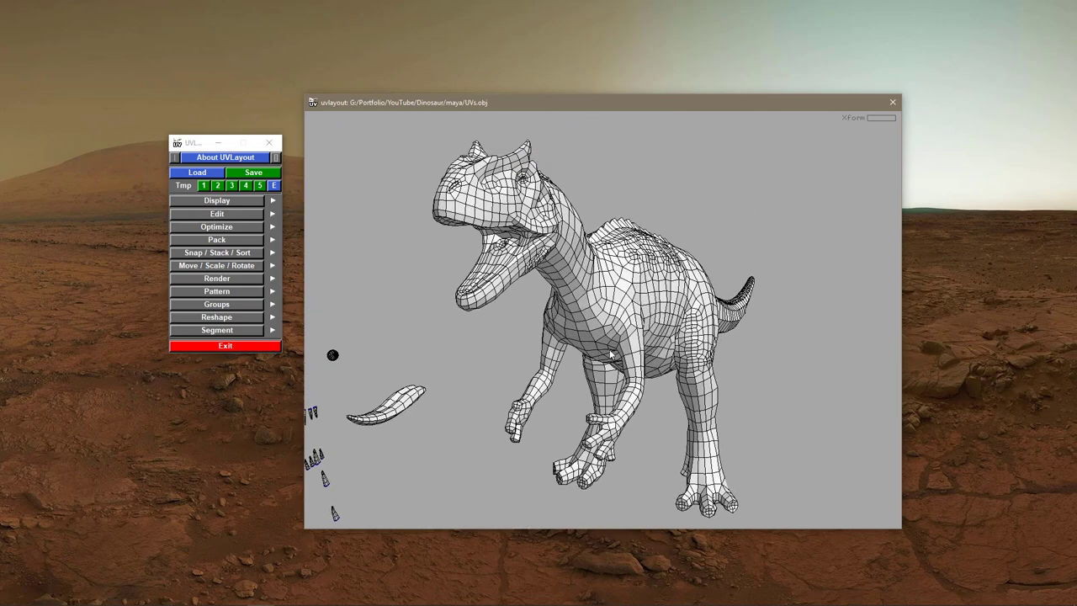
{"action": "right_click_drag", "start_coordinate": [563, 341], "coordinate": [584, 346]}
{"action": "left_click_drag", "start_coordinate": [572, 330], "coordinate": [579, 323]}
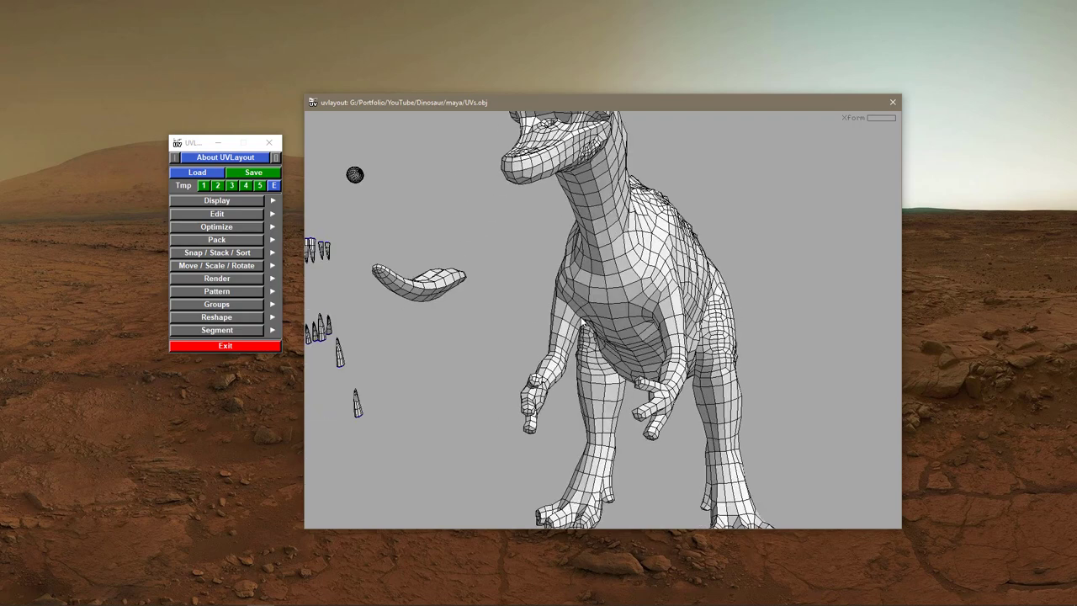
{"action": "scroll", "coordinate": [580, 322], "scroll_direction": "up", "scroll_amount": 3}
- Find the body's symmetry by picking an edge on the chest's centre line, and check the mirrored halves from below
{"action": "left_click_drag", "start_coordinate": [200, 145], "coordinate": [191, 108]}
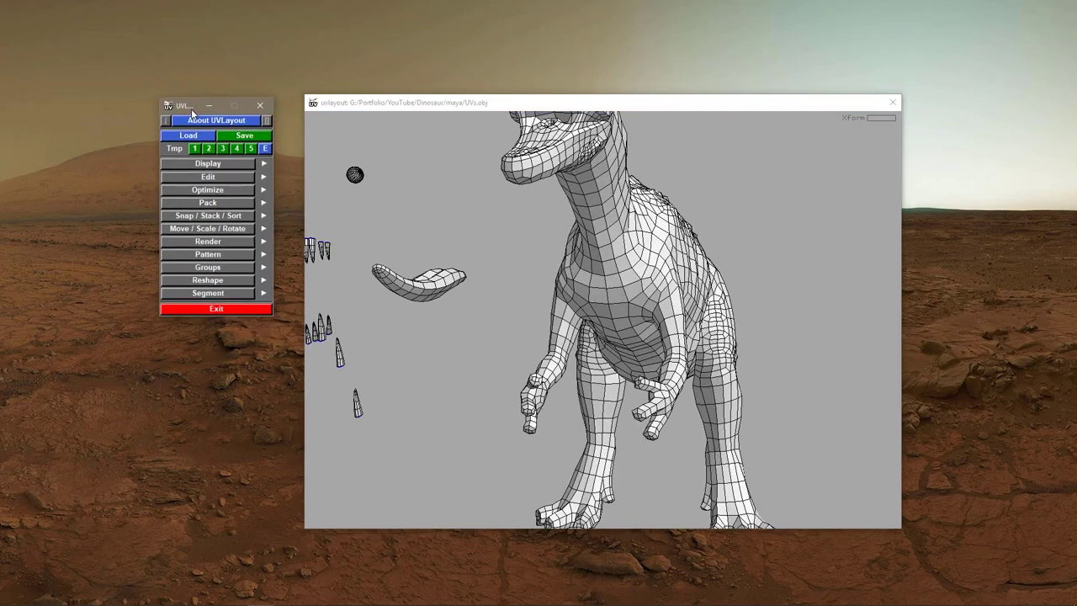
{"action": "left_click", "coordinate": [209, 165]}
{"action": "left_click", "coordinate": [209, 165]}
{"action": "left_click", "coordinate": [205, 175]}
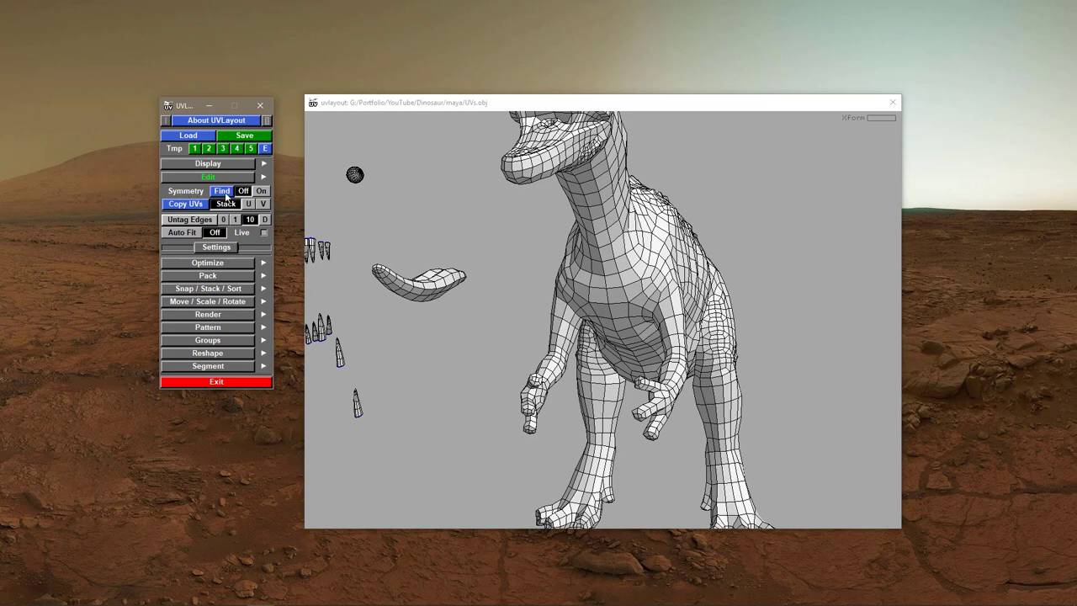
{"action": "left_click", "coordinate": [222, 191]}
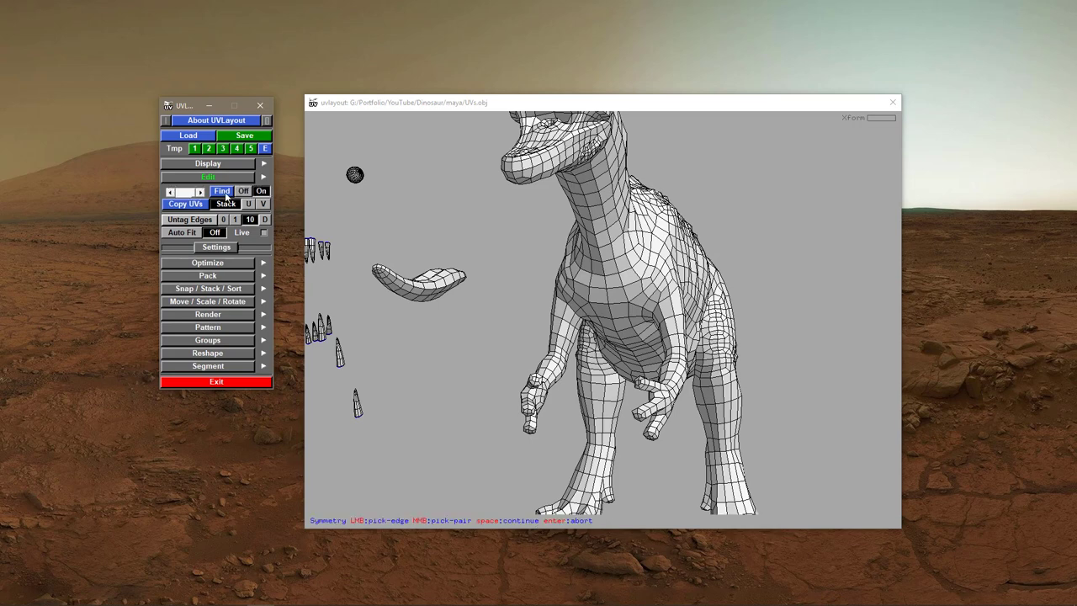
{"action": "left_click", "coordinate": [604, 269]}
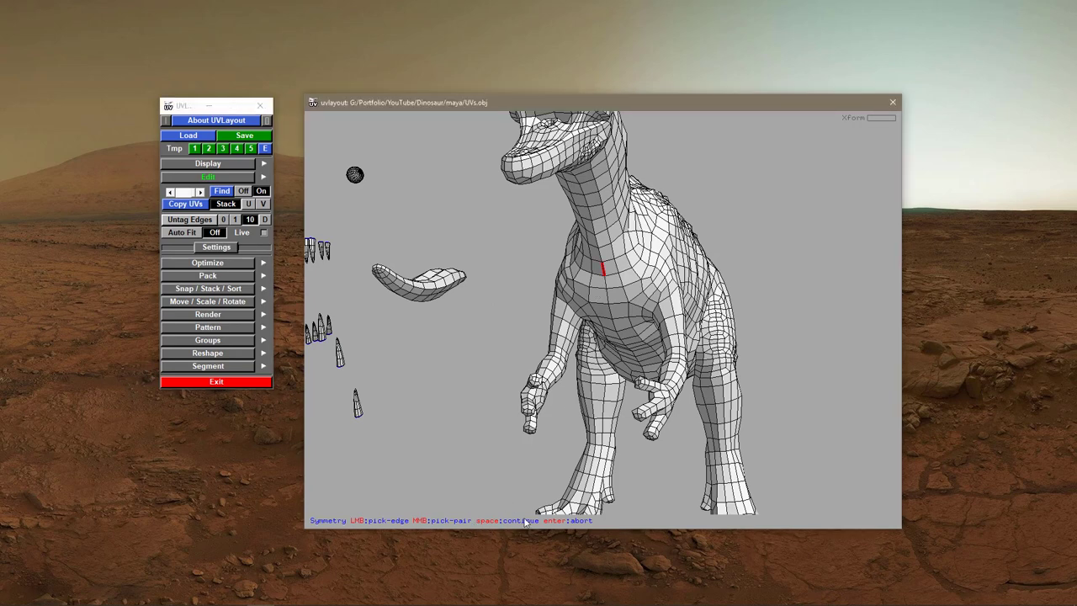
{"action": "key", "text": "space"}
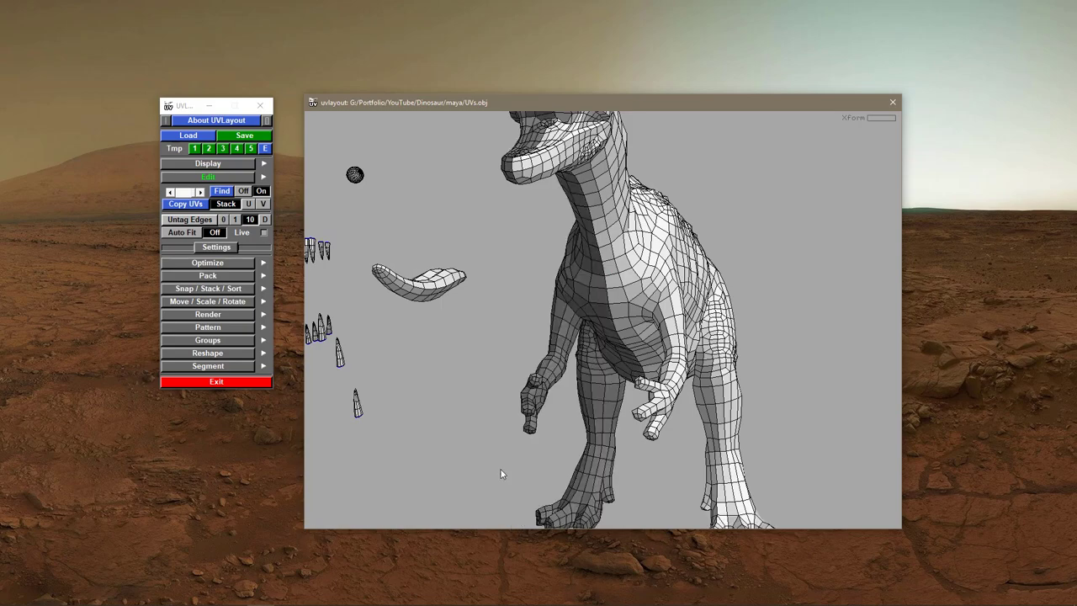
{"action": "middle_click_drag", "start_coordinate": [653, 331], "coordinate": [653, 369]}
{"action": "right_click_drag", "start_coordinate": [653, 368], "coordinate": [653, 257]}
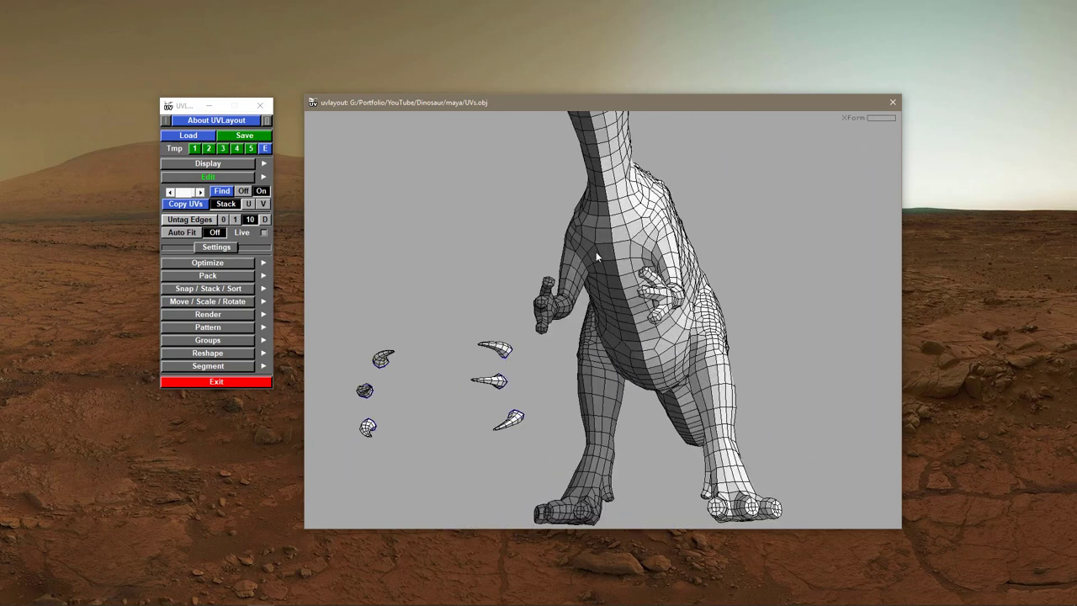
- Examine the whole body with its separated eyes, teeth, tongue and claws from the front and side, ending on the forelimbs
{"action": "left_click_drag", "start_coordinate": [636, 360], "coordinate": [708, 367]}
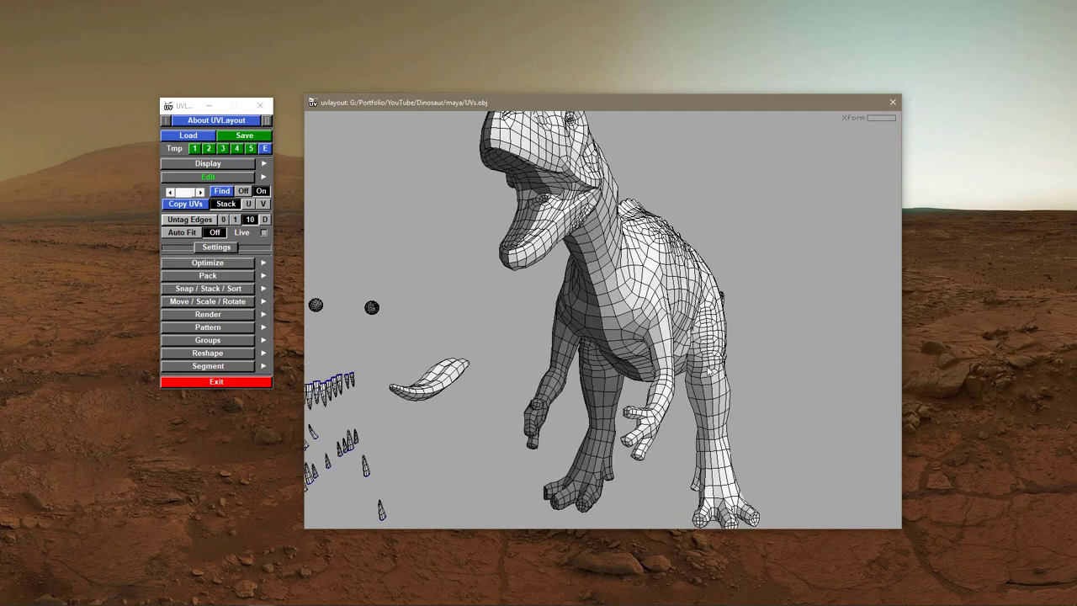
{"action": "middle_click_drag", "start_coordinate": [529, 372], "coordinate": [579, 345]}
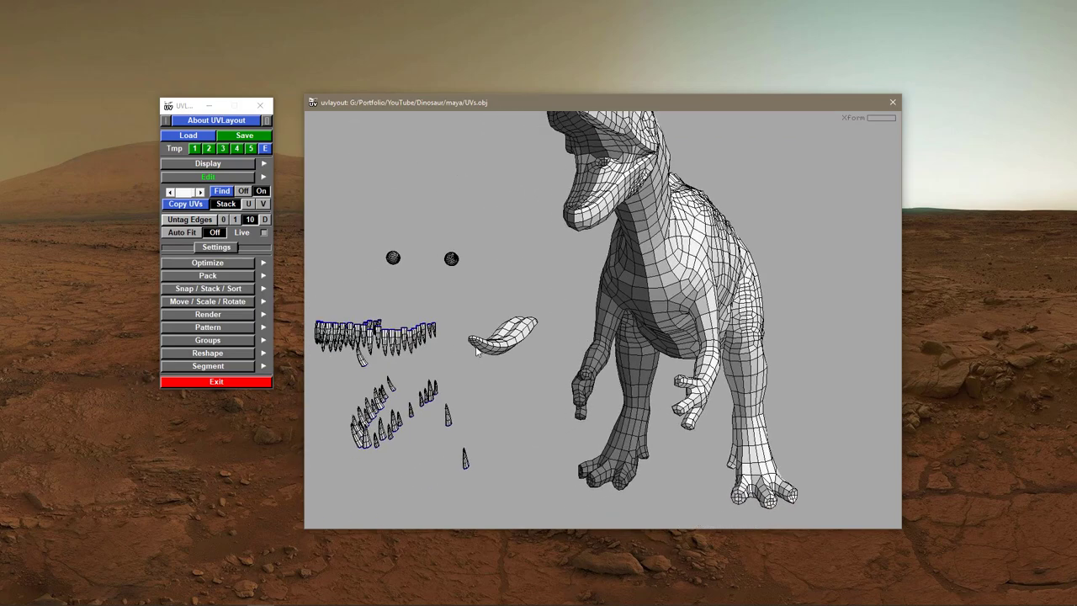
{"action": "right_click_drag", "start_coordinate": [475, 347], "coordinate": [528, 366]}
{"action": "left_click_drag", "start_coordinate": [527, 367], "coordinate": [545, 377]}
{"action": "right_click_drag", "start_coordinate": [545, 377], "coordinate": [511, 382]}
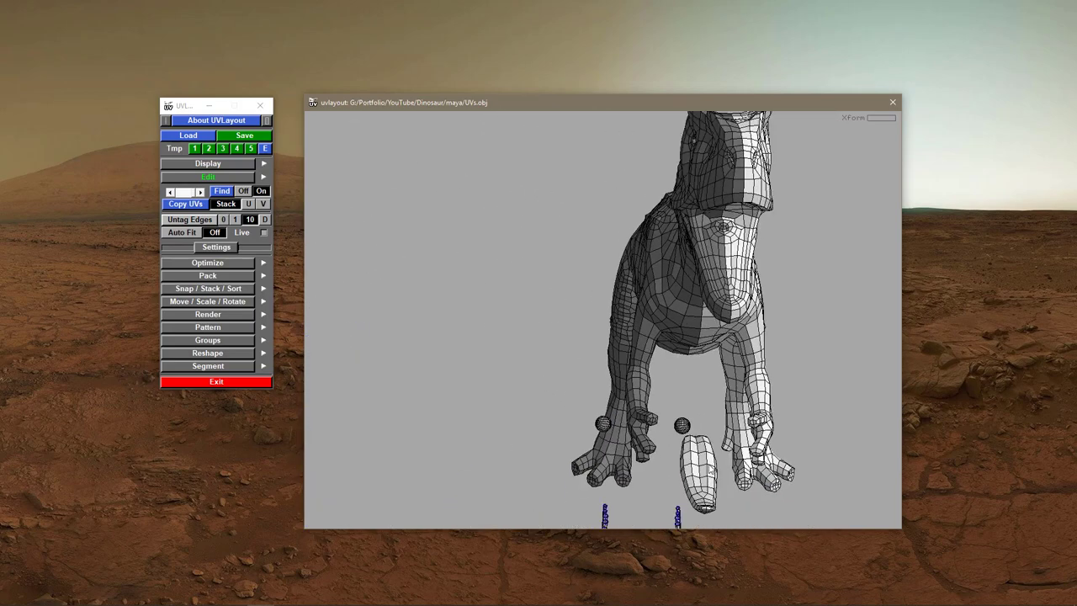
{"action": "left_click_drag", "start_coordinate": [581, 451], "coordinate": [520, 436]}
{"action": "right_click_drag", "start_coordinate": [520, 436], "coordinate": [506, 429]}
{"action": "middle_click_drag", "start_coordinate": [392, 384], "coordinate": [443, 358]}
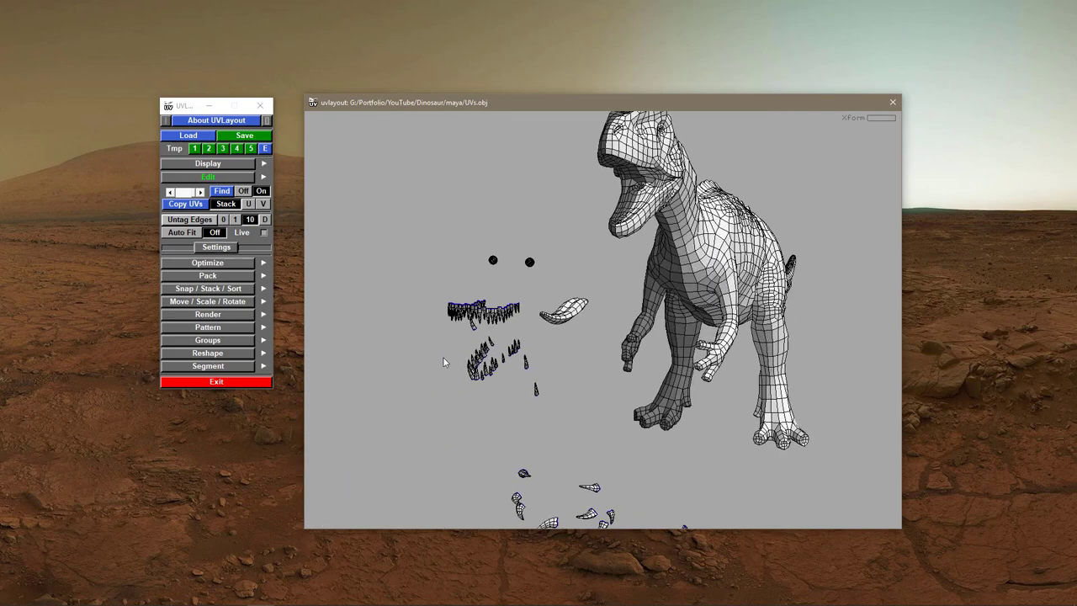
{"action": "right_click_drag", "start_coordinate": [443, 358], "coordinate": [452, 332]}
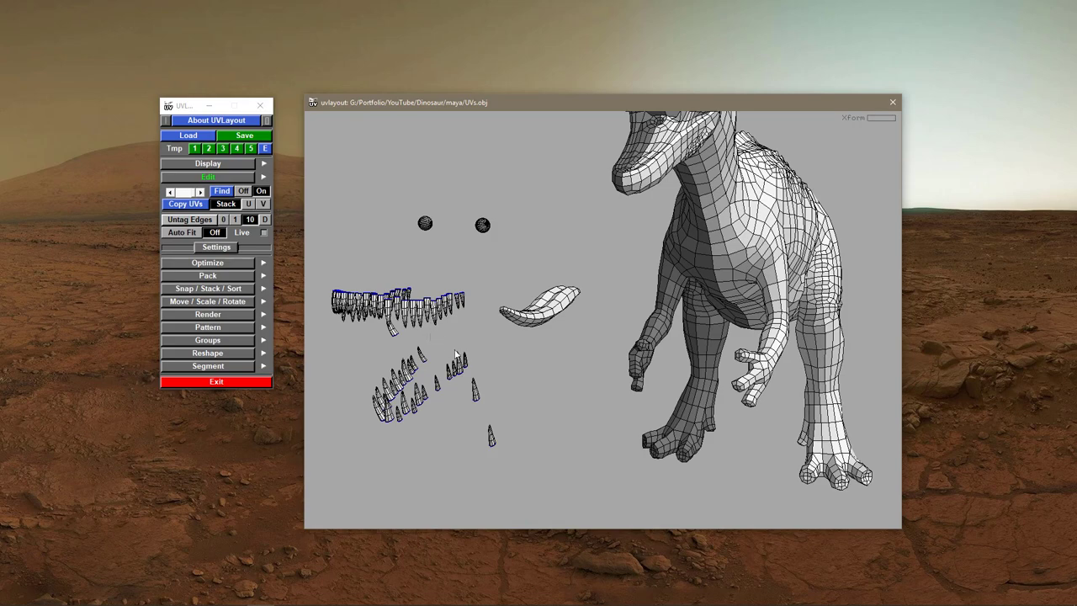
{"action": "middle_click_drag", "start_coordinate": [640, 373], "coordinate": [568, 416]}
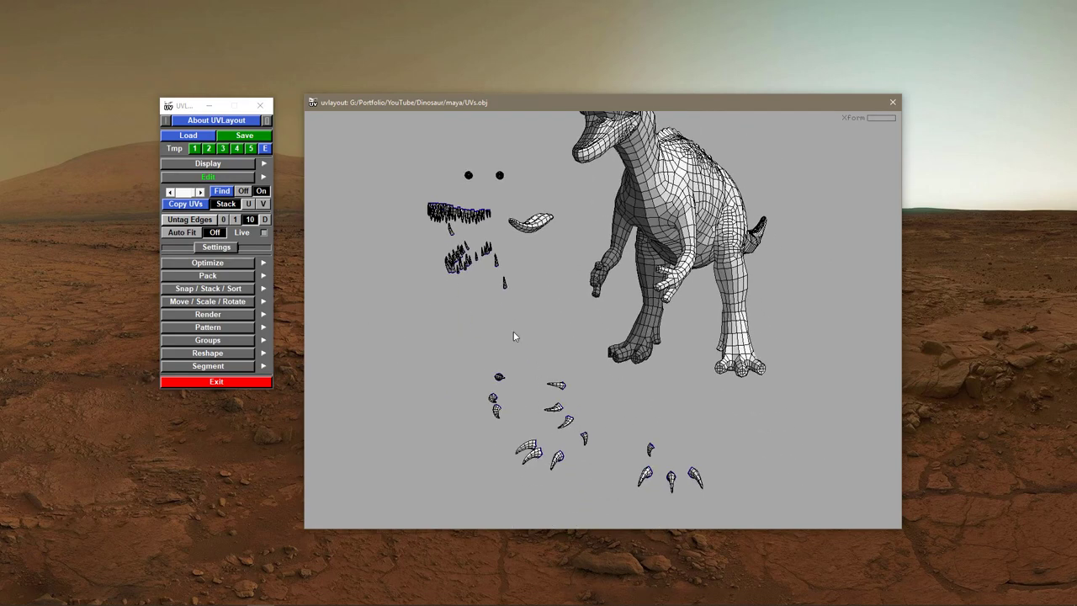
{"action": "middle_click_drag", "start_coordinate": [609, 245], "coordinate": [536, 335]}
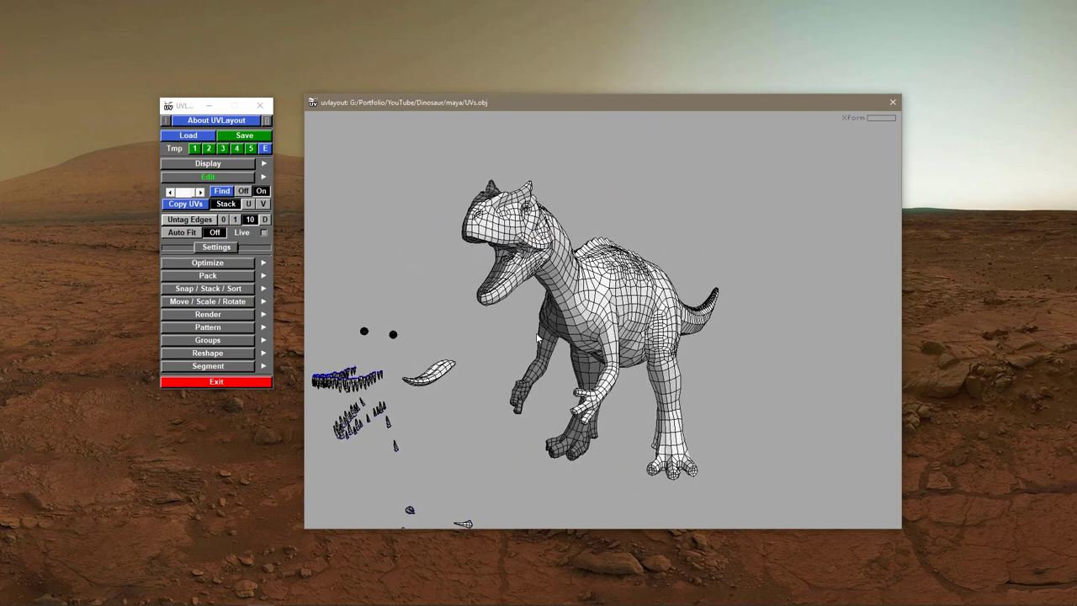
{"action": "right_click_drag", "start_coordinate": [556, 352], "coordinate": [635, 370]}
{"action": "left_click_drag", "start_coordinate": [636, 370], "coordinate": [554, 297]}
{"action": "middle_click_drag", "start_coordinate": [555, 297], "coordinate": [536, 302]}
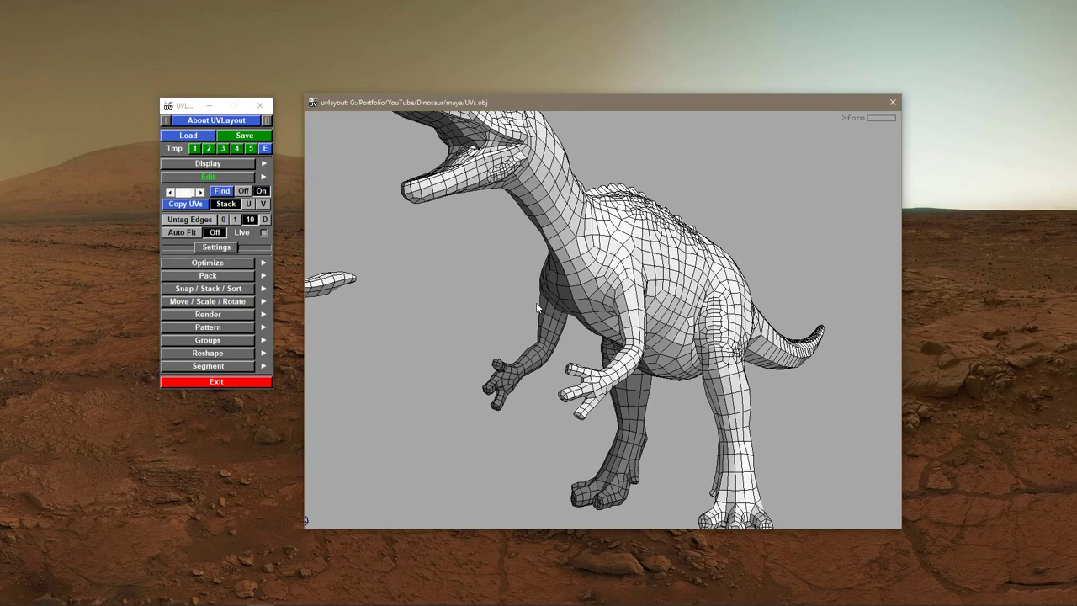
- Mark a cut seam from the chest around the arm's shoulder, and check how it runs over the shoulder and along the belly
{"action": "scroll", "coordinate": [536, 302], "scroll_direction": "up", "scroll_amount": 5}
{"action": "left_click_drag", "start_coordinate": [590, 279], "coordinate": [568, 367]}
{"action": "scroll", "coordinate": [632, 309], "scroll_direction": "up", "scroll_amount": 2}
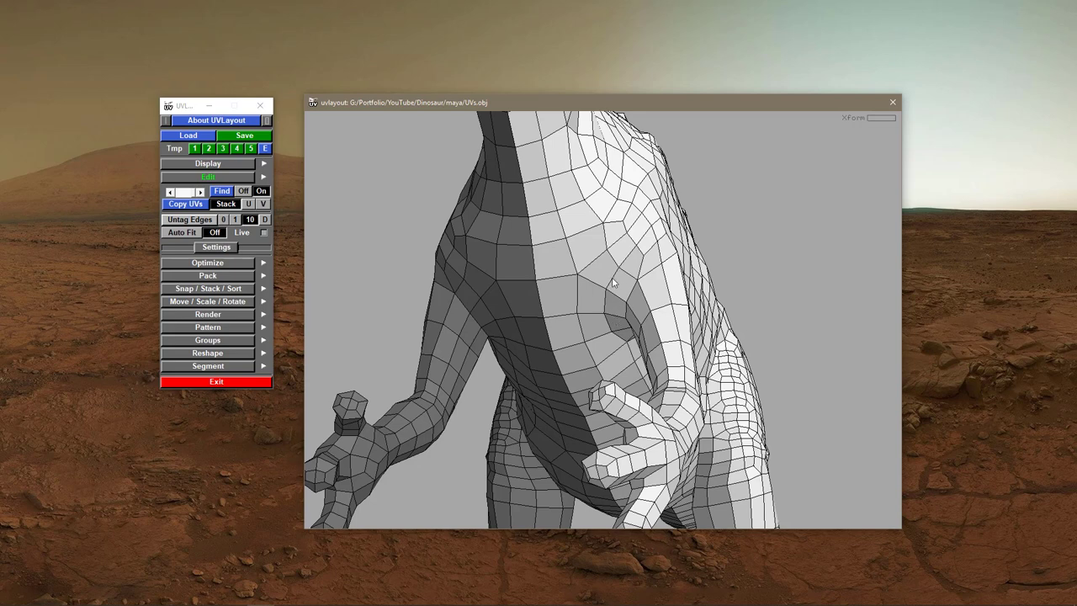
{"action": "key", "text": "c"}
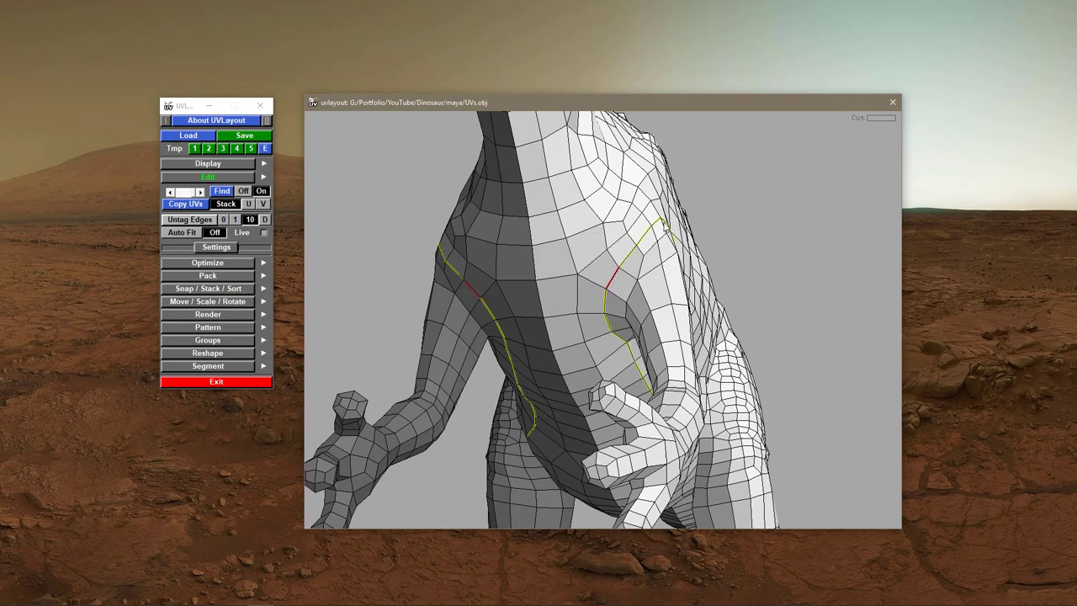
{"action": "left_click_drag", "start_coordinate": [648, 340], "coordinate": [573, 353]}
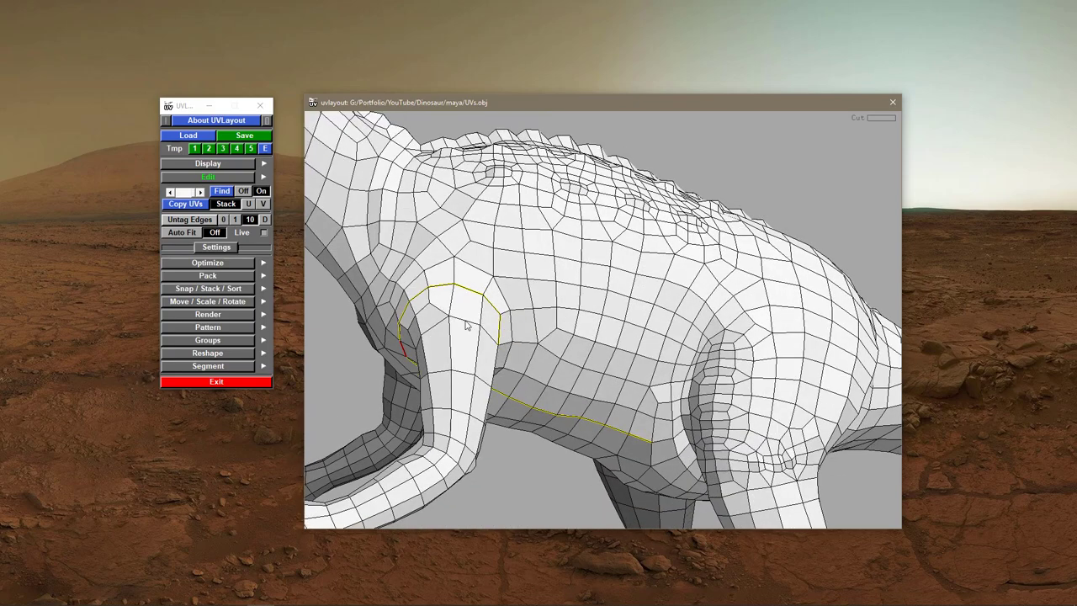
{"action": "left_click_drag", "start_coordinate": [508, 371], "coordinate": [416, 291]}
{"action": "left_click_drag", "start_coordinate": [439, 350], "coordinate": [531, 329]}
{"action": "right_click_drag", "start_coordinate": [531, 329], "coordinate": [564, 368]}
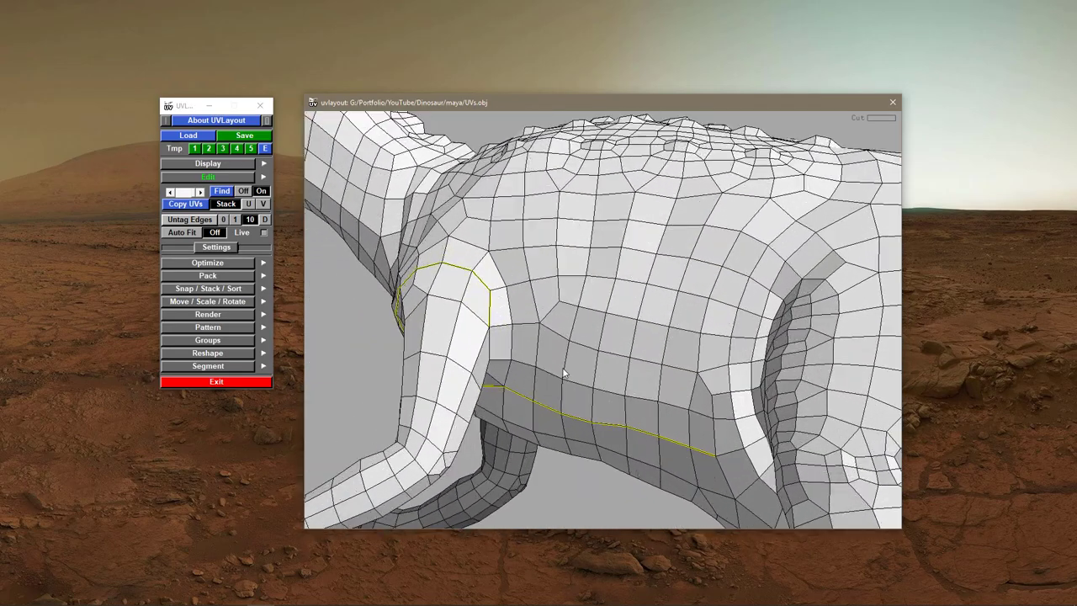
{"action": "left_click_drag", "start_coordinate": [564, 368], "coordinate": [590, 348]}
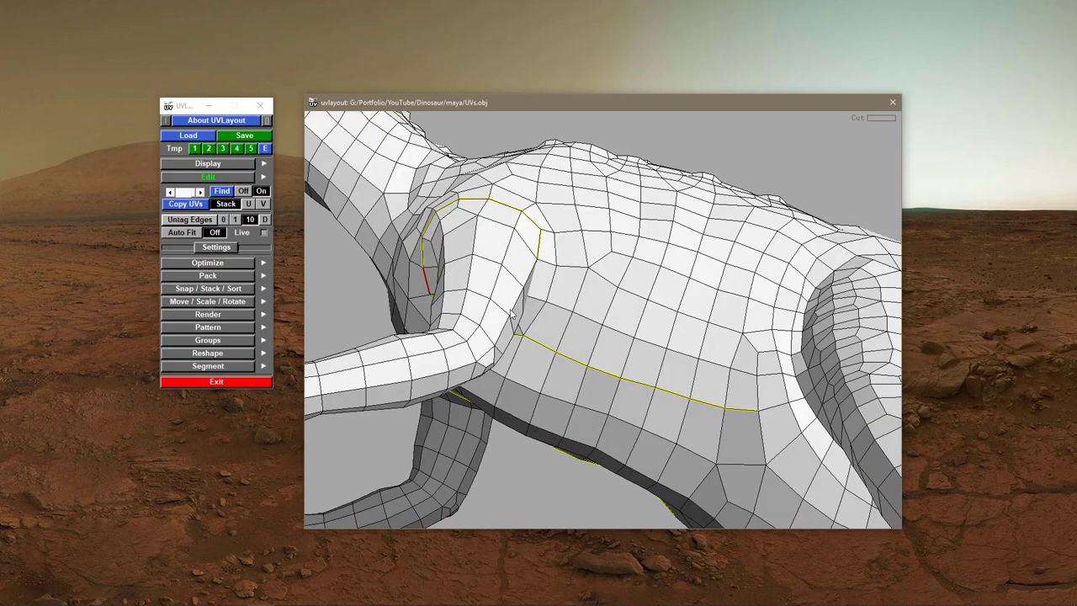
{"action": "left_click_drag", "start_coordinate": [512, 314], "coordinate": [602, 340]}
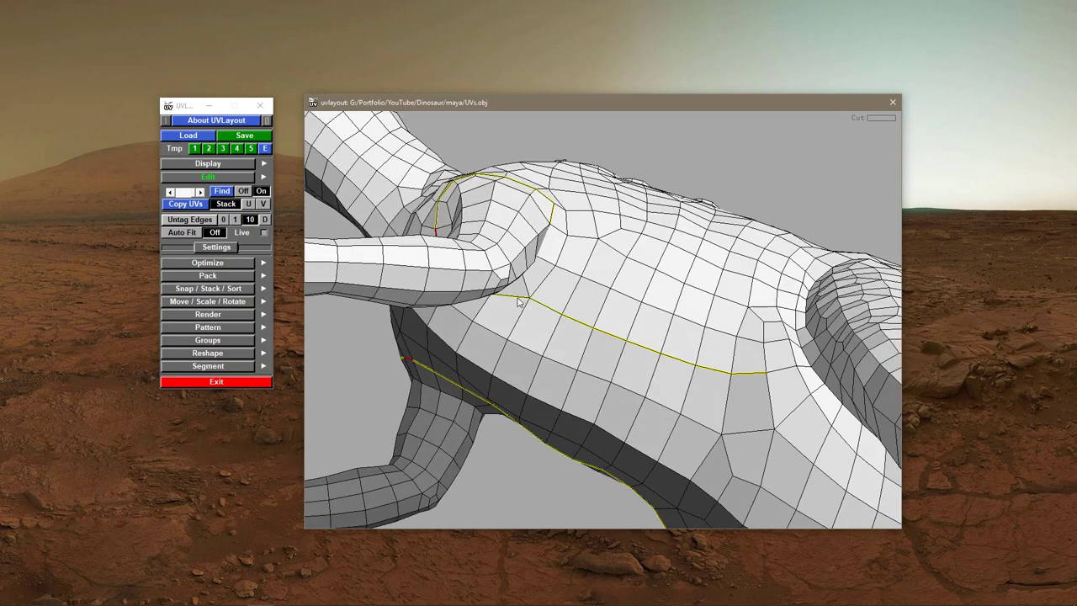
- Weld the surplus marked edges running from the armpit along the belly towards the hind leg
{"action": "key", "text": "c"}
{"action": "key", "text": "w"}
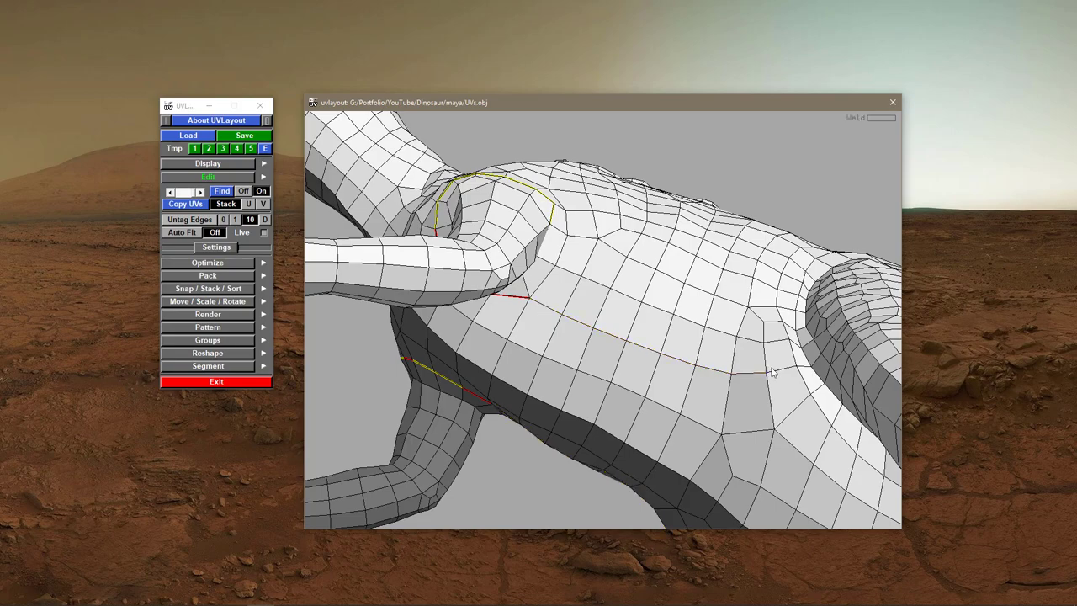
{"action": "left_click_drag", "start_coordinate": [548, 332], "coordinate": [521, 343]}
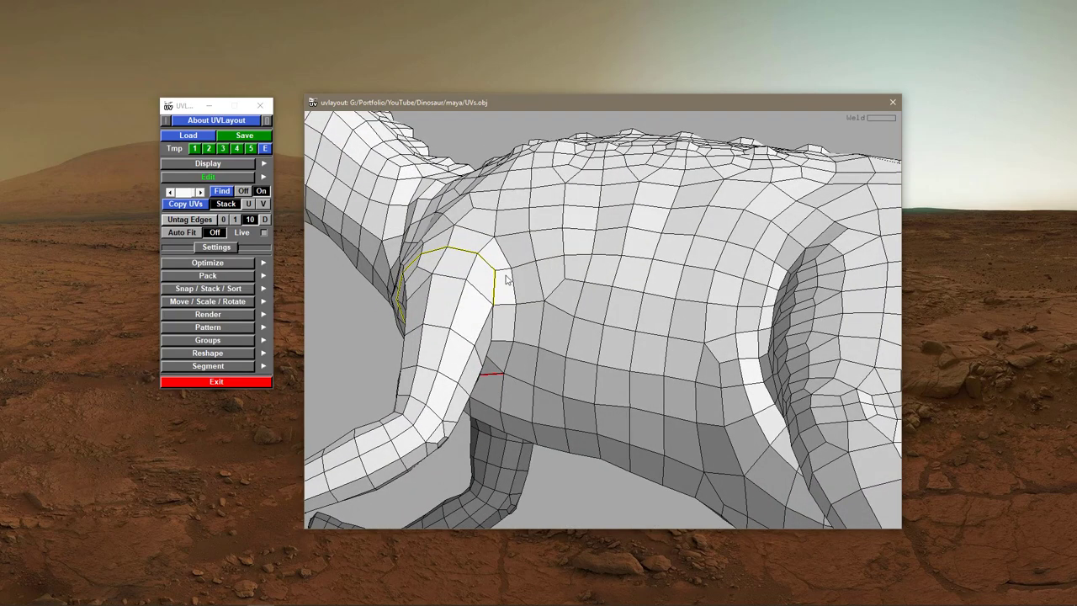
- Complete the cut loop around the shoulder by marking the missing edges behind the arm and in the armpit
{"action": "key", "text": "c"}
{"action": "key", "text": "w"}
{"action": "key", "text": "c"}
{"action": "left_click_drag", "start_coordinate": [510, 300], "coordinate": [511, 339]}
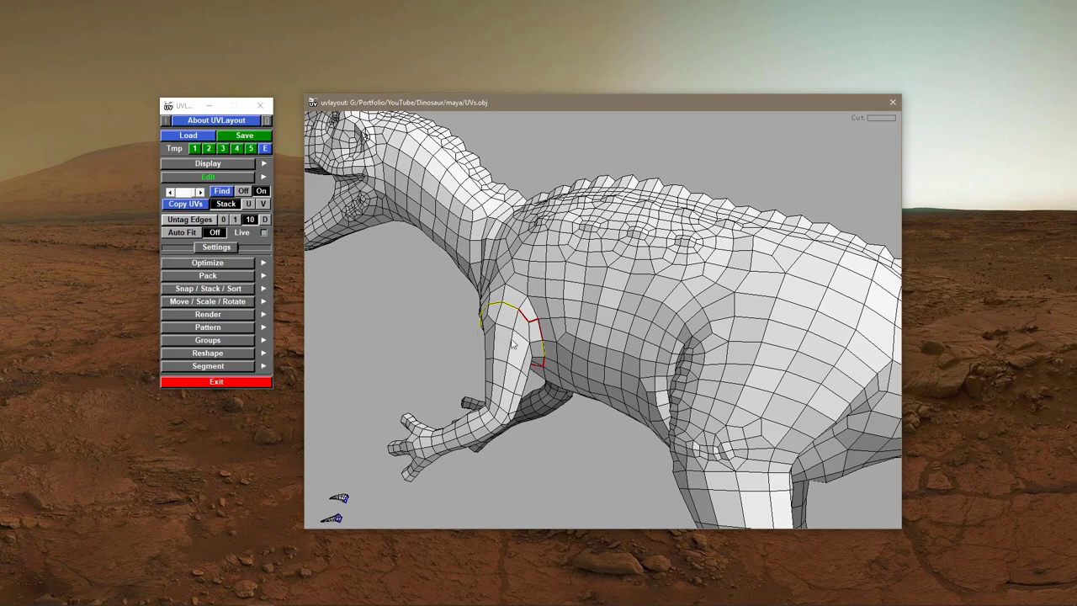
- Detach the arms along the shoulder cuts and move both of them away from the body
{"action": "key", "text": "Return"}
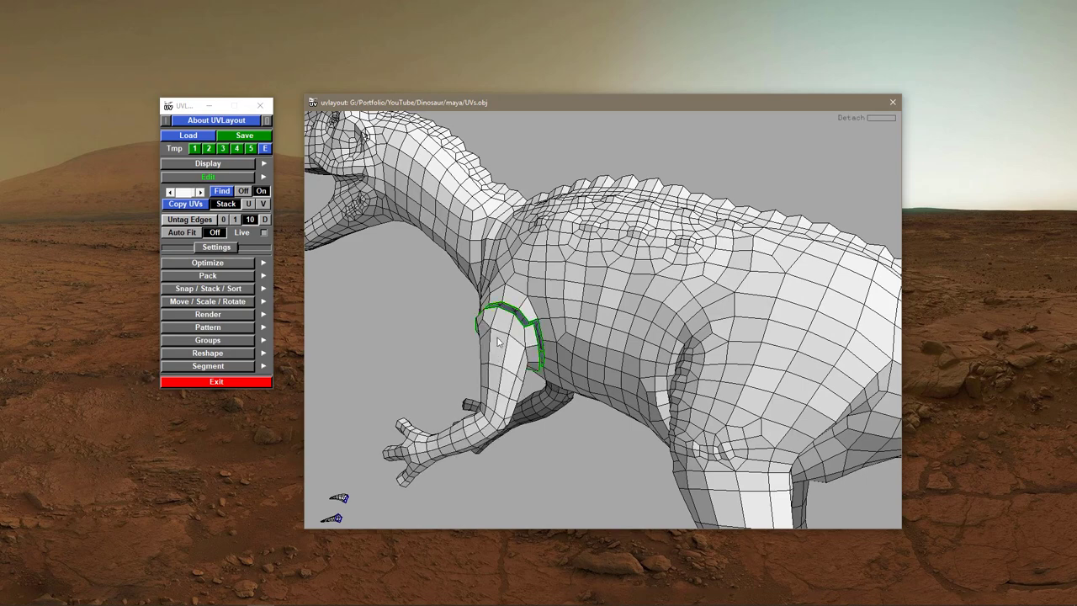
{"action": "left_click_drag", "start_coordinate": [436, 398], "coordinate": [589, 395]}
{"action": "left_click_drag", "start_coordinate": [646, 358], "coordinate": [621, 381]}
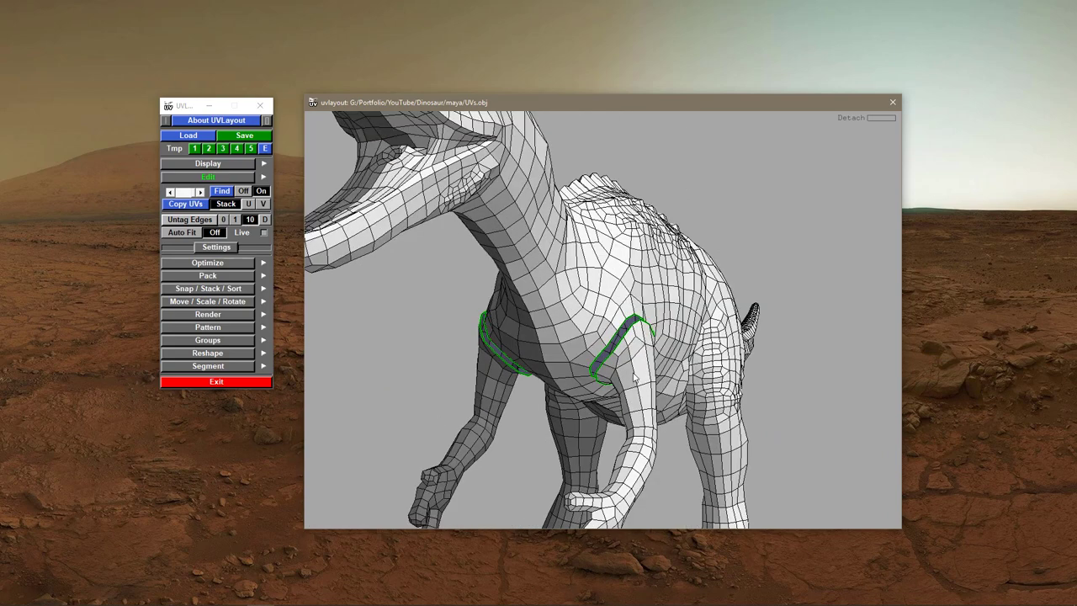
{"action": "middle_click_drag", "start_coordinate": [634, 375], "coordinate": [819, 310]}
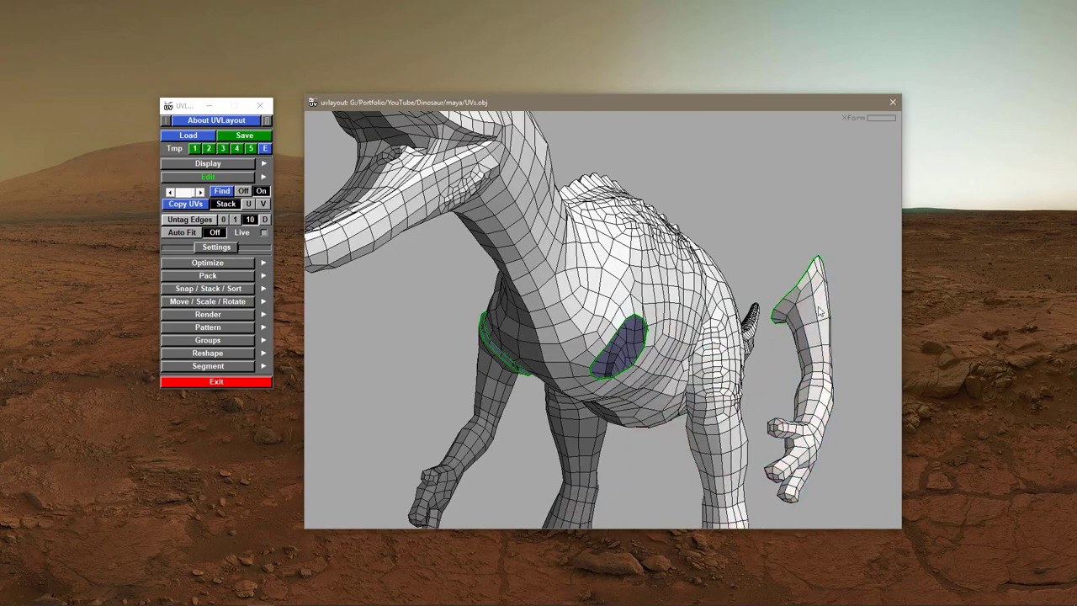
{"action": "left_click_drag", "start_coordinate": [790, 372], "coordinate": [562, 364]}
{"action": "key", "text": "d"}
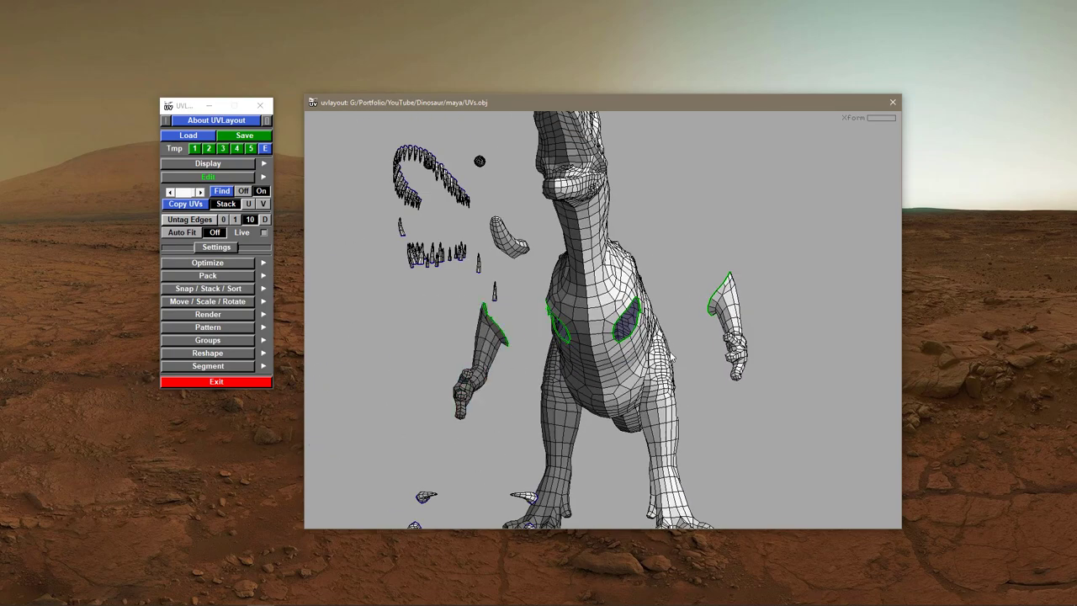
- Mark a lengthwise cut seam along the detached arm, running from the shoulder down and around the fingers
{"action": "left_click_drag", "start_coordinate": [673, 370], "coordinate": [656, 396]}
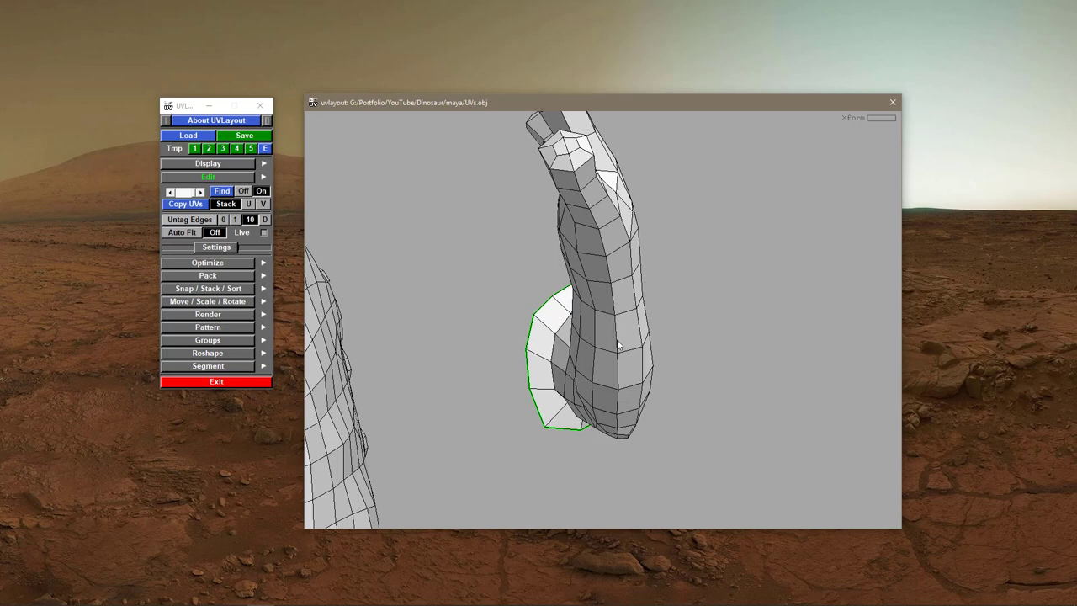
{"action": "key", "text": "c"}
{"action": "left_click_drag", "start_coordinate": [624, 335], "coordinate": [607, 367]}
{"action": "middle_click_drag", "start_coordinate": [606, 360], "coordinate": [604, 249]}
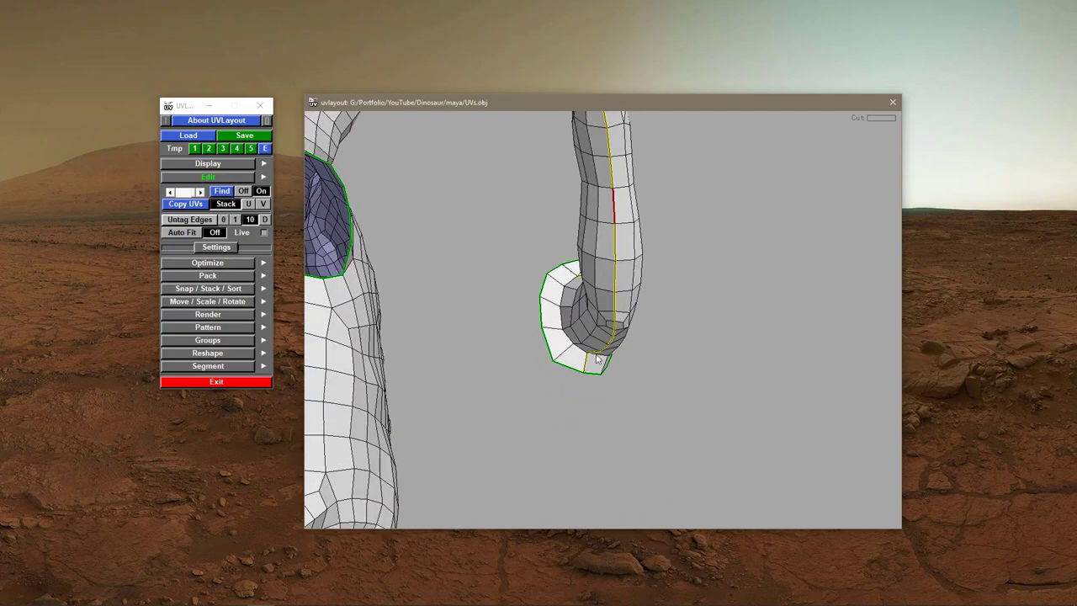
{"action": "middle_click_drag", "start_coordinate": [612, 196], "coordinate": [631, 471]}
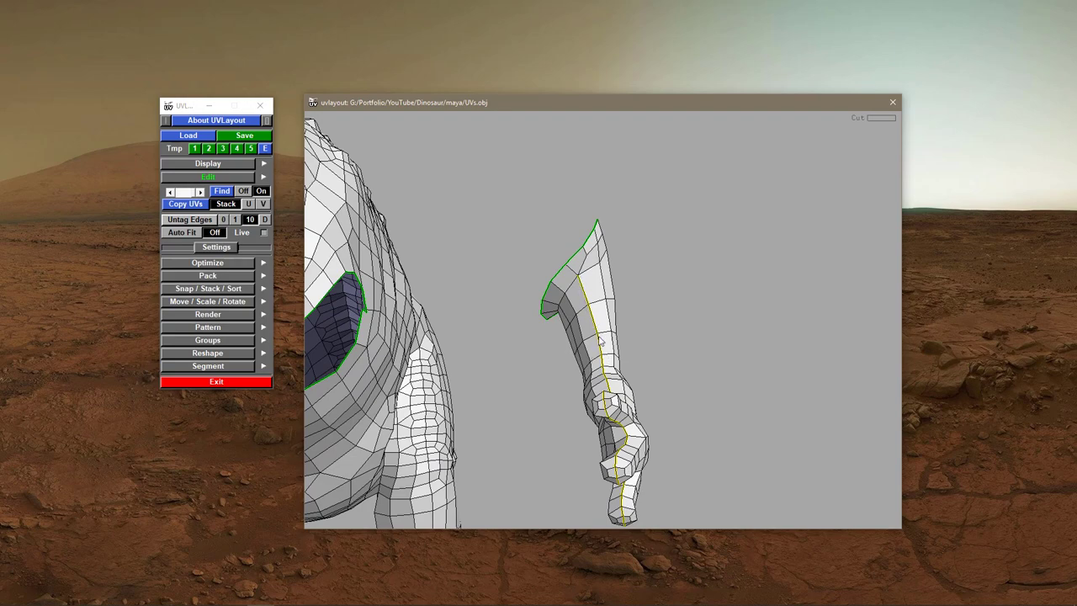
- Extend the arm's inner seam by one edge to the open shoulder border, and check its course along the arm
{"action": "left_click_drag", "start_coordinate": [610, 380], "coordinate": [601, 350]}
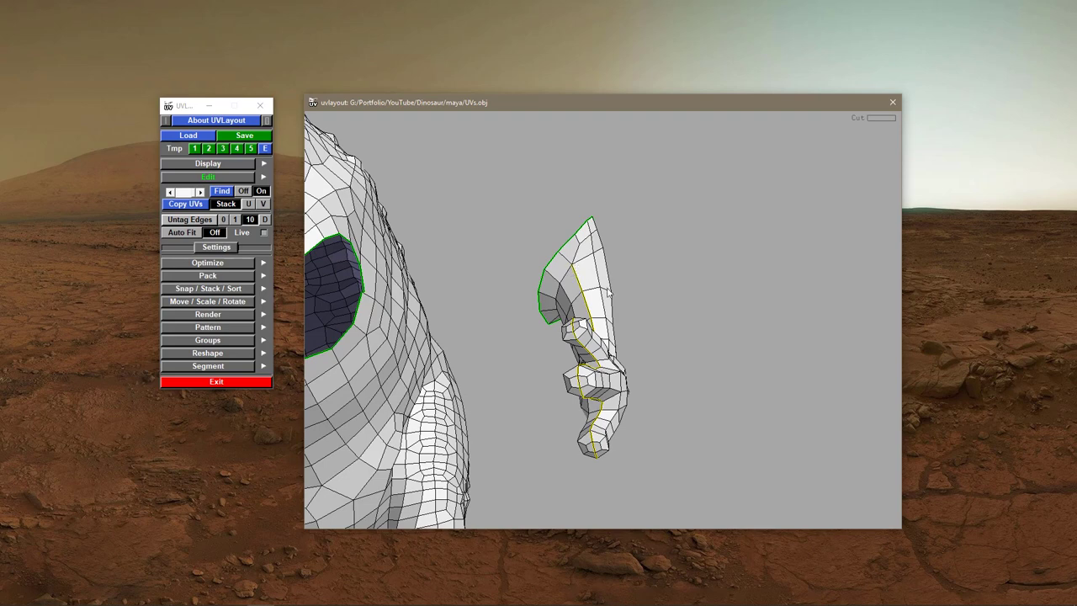
{"action": "scroll", "coordinate": [575, 261], "scroll_direction": "up", "scroll_amount": 1}
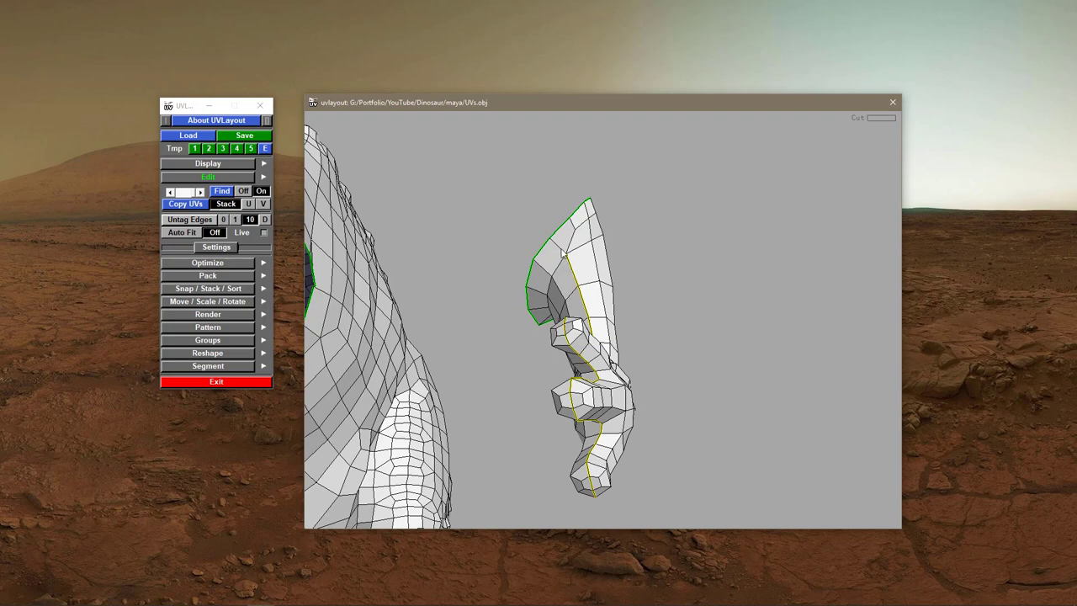
{"action": "scroll", "coordinate": [597, 303], "scroll_direction": "down", "scroll_amount": 1}
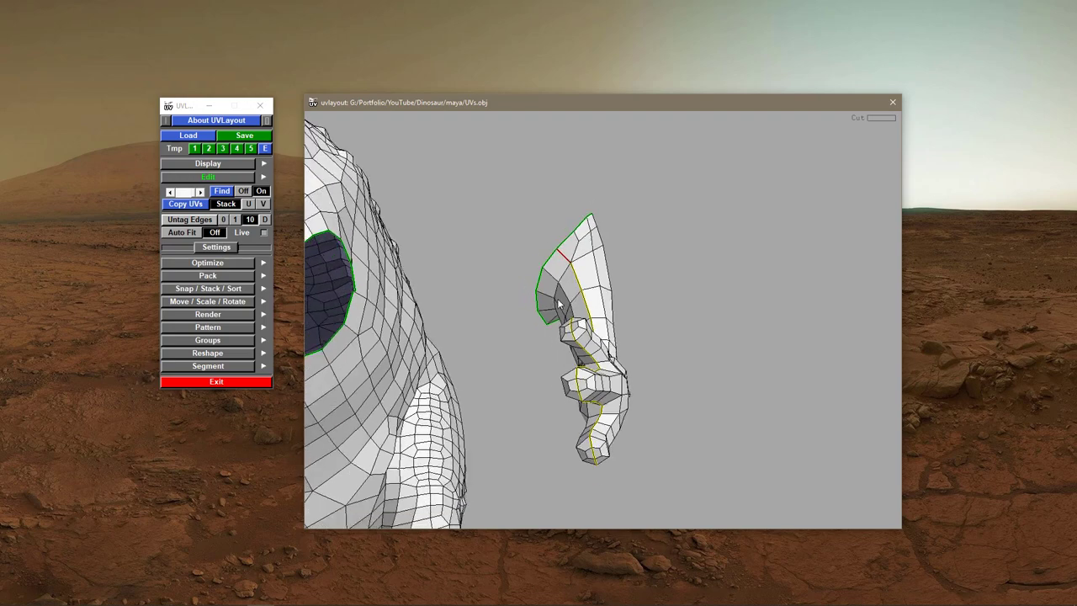
{"action": "left_click_drag", "start_coordinate": [597, 304], "coordinate": [404, 293]}
{"action": "middle_click_drag", "start_coordinate": [403, 296], "coordinate": [587, 331]}
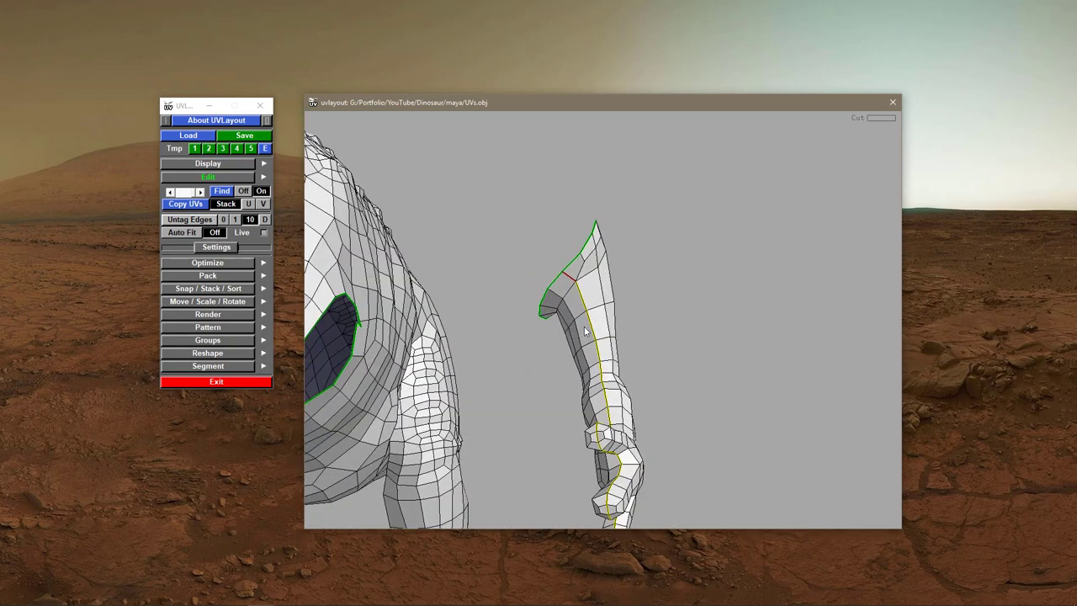
- Split the arm into two halves along the lengthwise seam and pull the halves apart
{"action": "key", "text": "Return"}
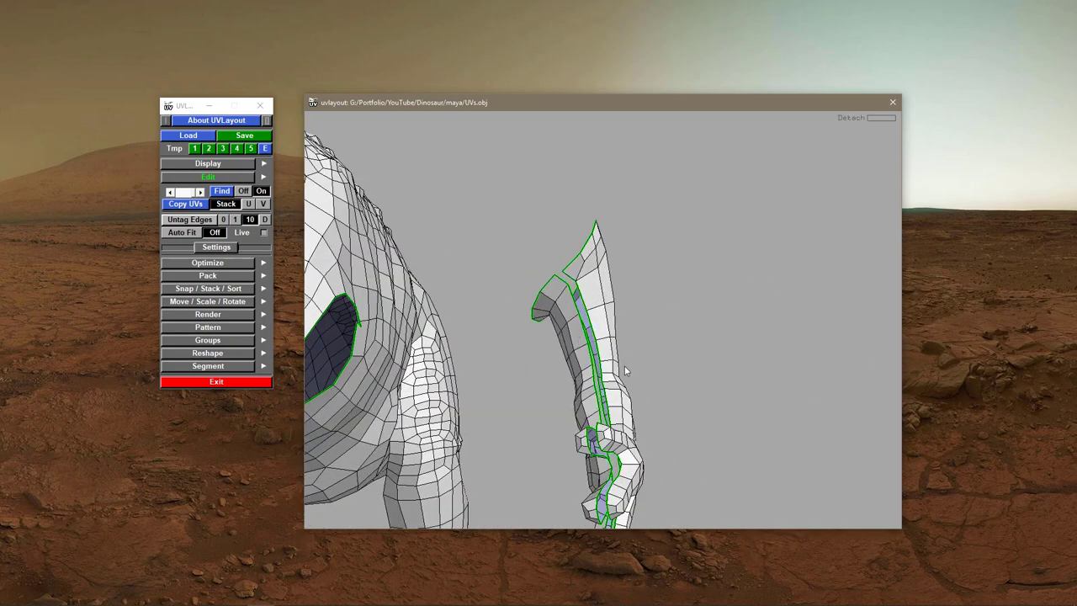
{"action": "middle_click_drag", "start_coordinate": [615, 360], "coordinate": [646, 353]}
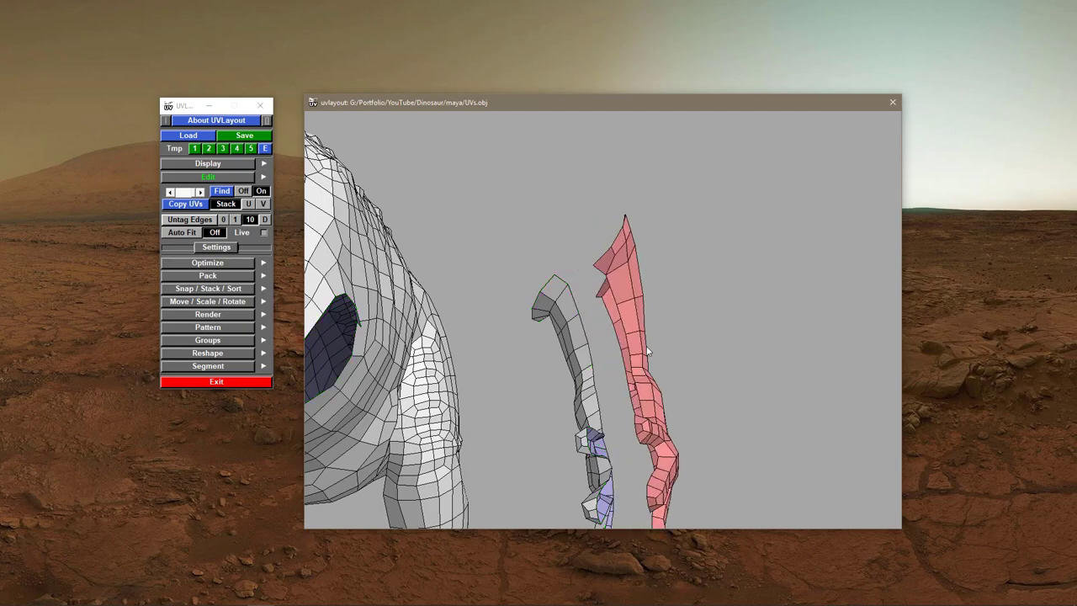
{"action": "left_click_drag", "start_coordinate": [734, 397], "coordinate": [643, 329]}
{"action": "middle_click_drag", "start_coordinate": [642, 328], "coordinate": [436, 360]}
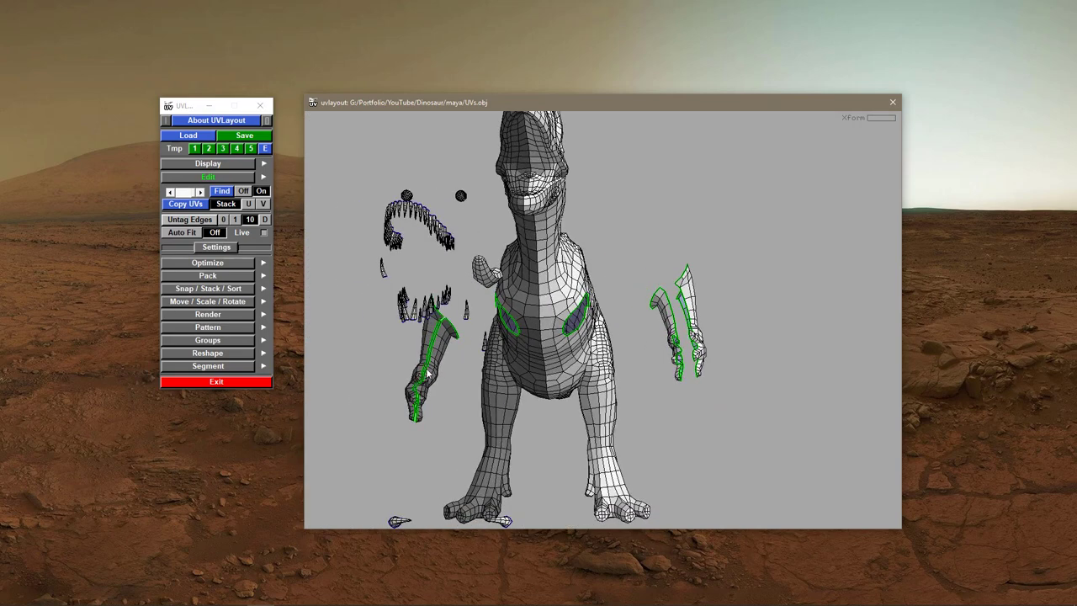
{"action": "middle_click_drag", "start_coordinate": [615, 395], "coordinate": [651, 411]}
{"action": "left_click_drag", "start_coordinate": [651, 412], "coordinate": [625, 405]}
{"action": "middle_click_drag", "start_coordinate": [626, 405], "coordinate": [604, 431]}
{"action": "left_click_drag", "start_coordinate": [603, 430], "coordinate": [605, 409]}
{"action": "middle_click_drag", "start_coordinate": [604, 408], "coordinate": [610, 438]}
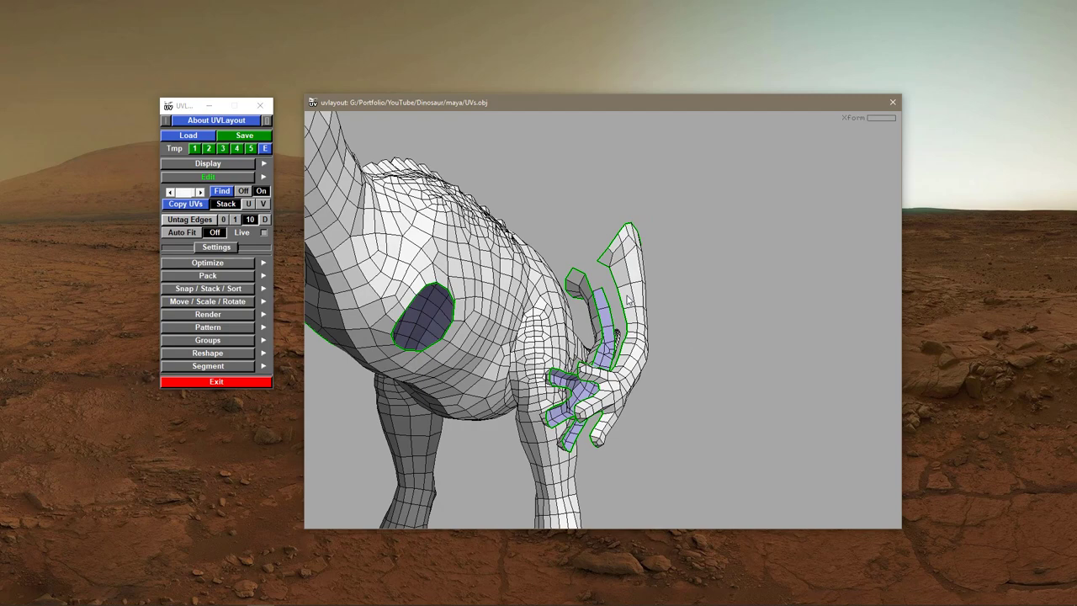
- Drop the arm halves into UV space, check the remaining body in 3D, and display the arm shells in the UV view
{"action": "key", "text": "d"}
{"action": "key", "text": "d"}
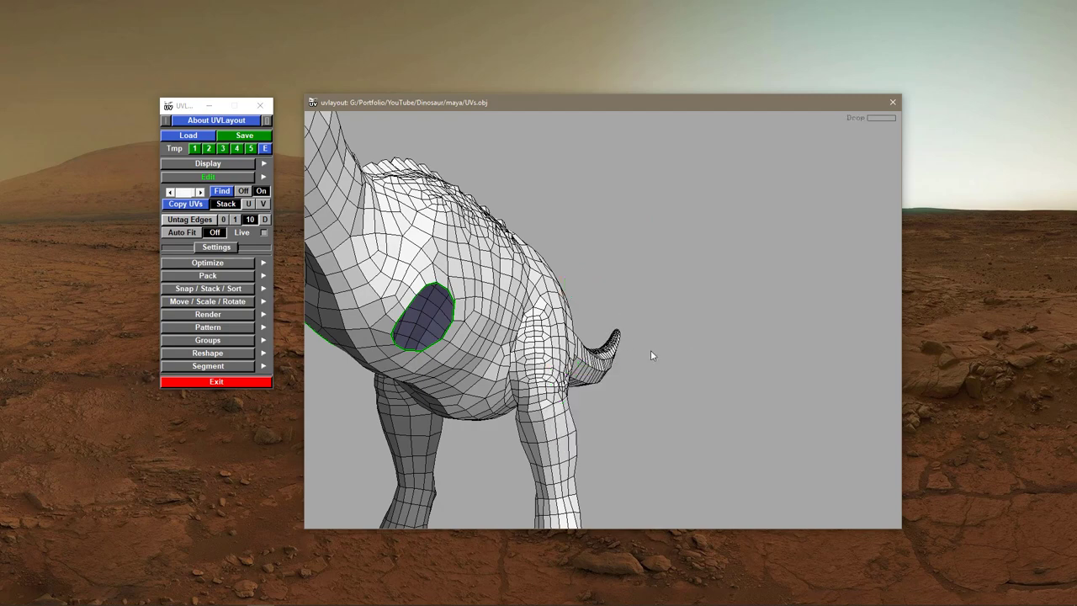
{"action": "scroll", "coordinate": [569, 349], "scroll_direction": "down", "scroll_amount": 5}
{"action": "left_click_drag", "start_coordinate": [570, 349], "coordinate": [461, 348]}
{"action": "middle_click_drag", "start_coordinate": [389, 330], "coordinate": [502, 336]}
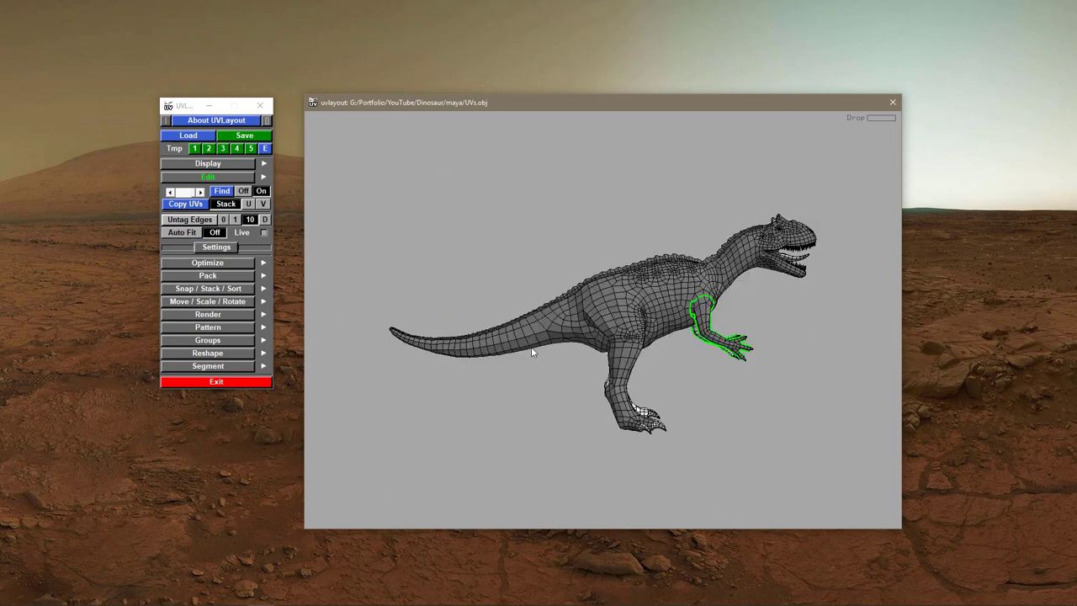
{"action": "key", "text": "1"}
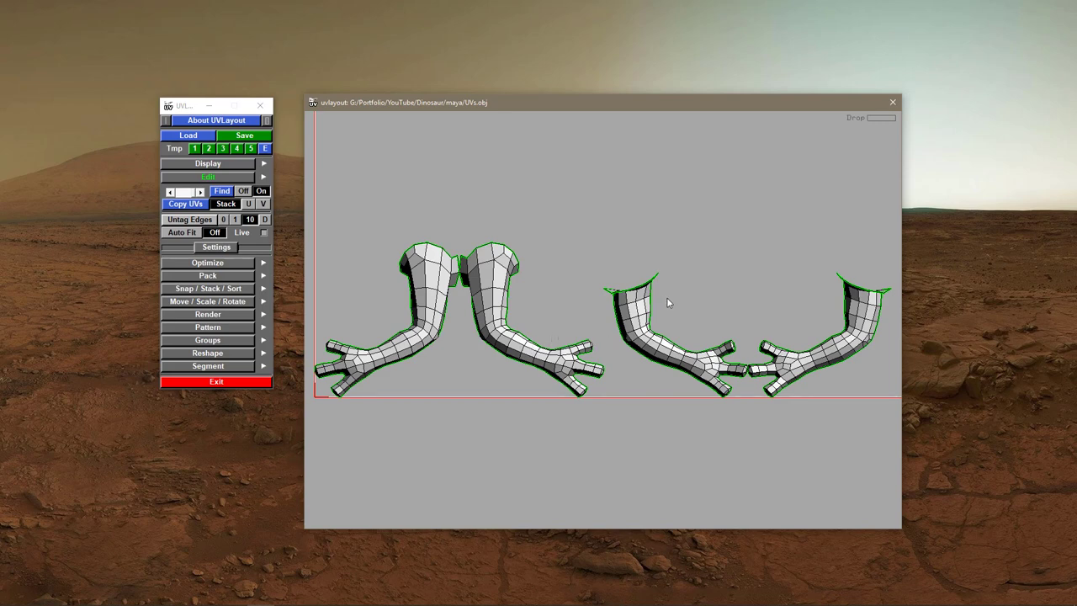
- Compare the arm shells in the UV view with the remaining body in the edit view and the arm seams on the full 3D model
{"action": "right_click_drag", "start_coordinate": [667, 298], "coordinate": [621, 308]}
{"action": "middle_click_drag", "start_coordinate": [592, 249], "coordinate": [527, 333]}
{"action": "right_click_drag", "start_coordinate": [575, 337], "coordinate": [566, 338]}
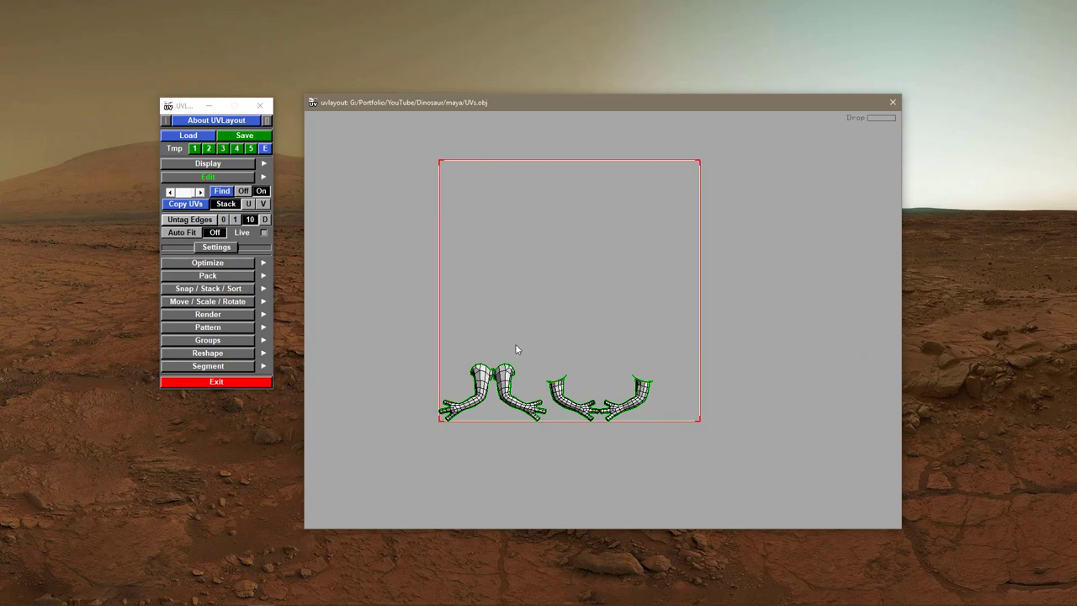
{"action": "key", "text": "1"}
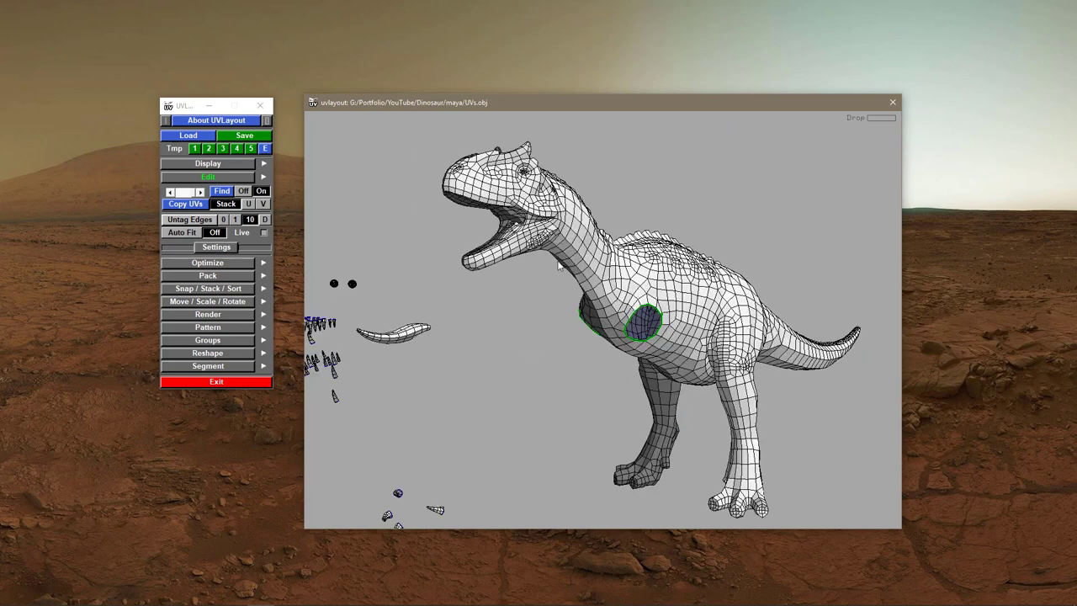
{"action": "key", "text": "3"}
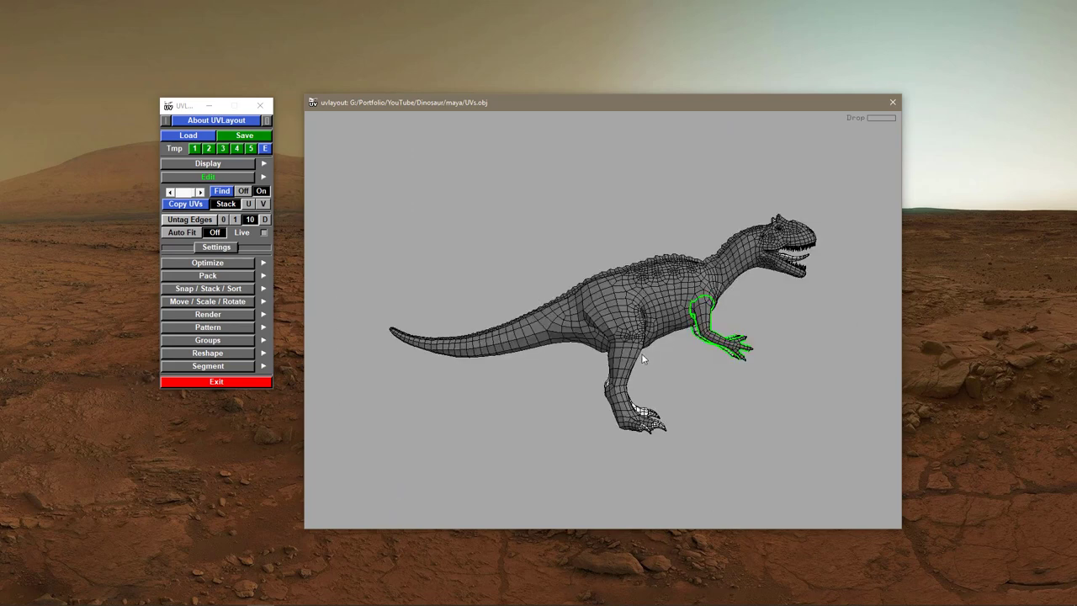
{"action": "left_click_drag", "start_coordinate": [699, 372], "coordinate": [617, 389]}
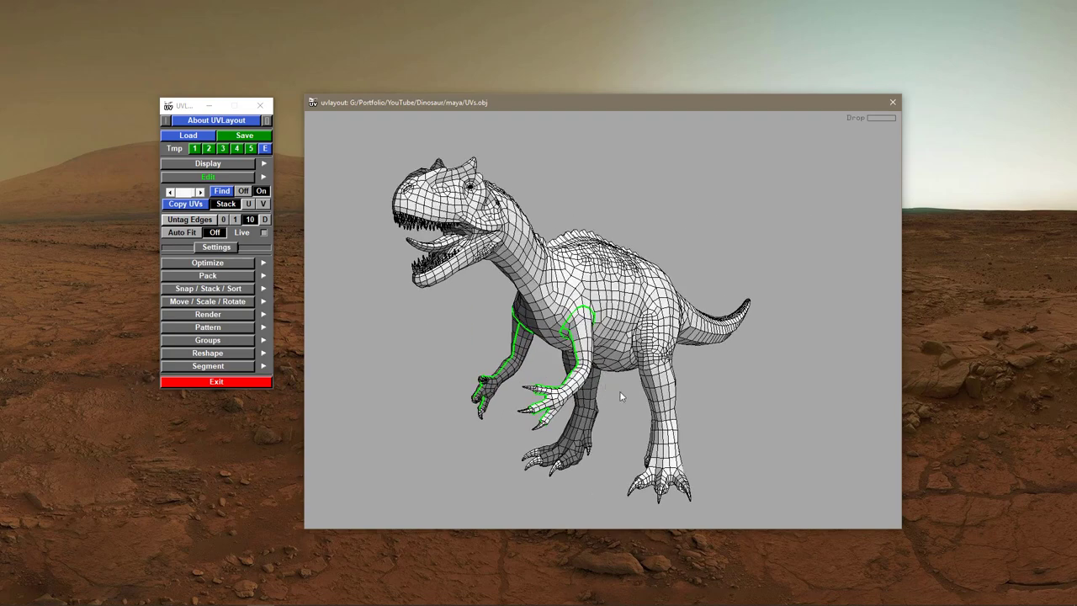
{"action": "key", "text": "2"}
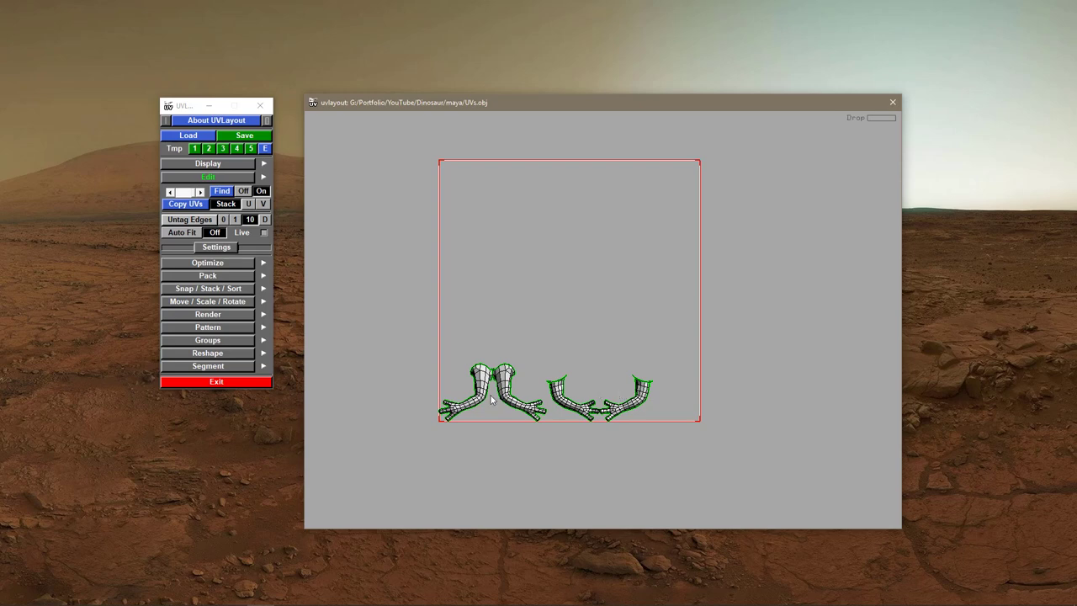
- Flatten the first arm-half shell in UV space
{"action": "right_click_drag", "start_coordinate": [490, 395], "coordinate": [531, 447]}
{"action": "middle_click_drag", "start_coordinate": [531, 448], "coordinate": [575, 374]}
{"action": "right_click_drag", "start_coordinate": [510, 315], "coordinate": [547, 348]}
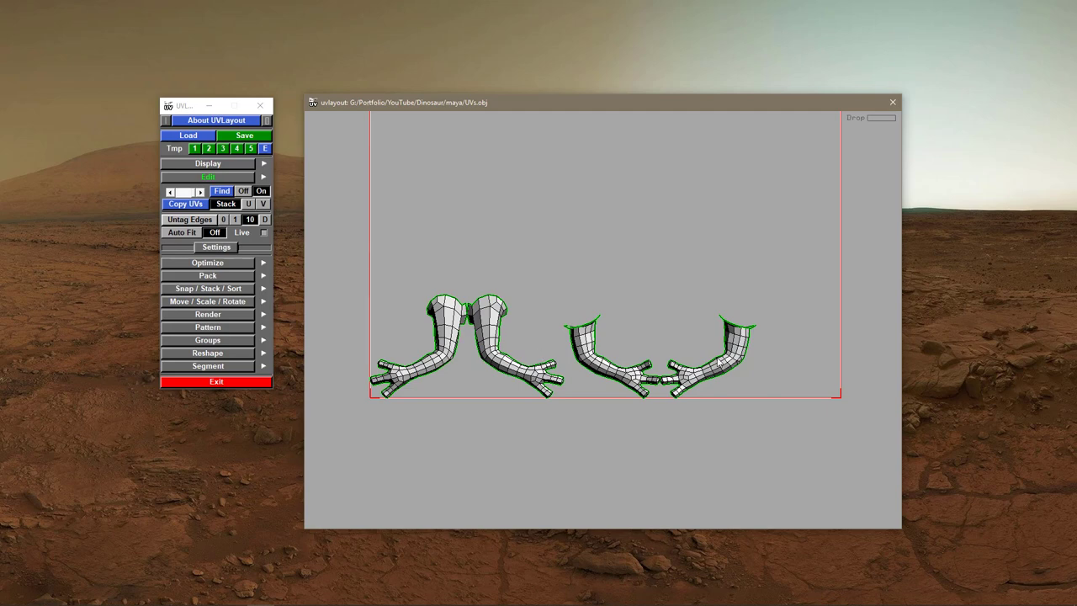
{"action": "right_click_drag", "start_coordinate": [406, 363], "coordinate": [402, 334]}
{"action": "middle_click_drag", "start_coordinate": [401, 334], "coordinate": [531, 310]}
{"action": "right_click_drag", "start_coordinate": [530, 310], "coordinate": [517, 259]}
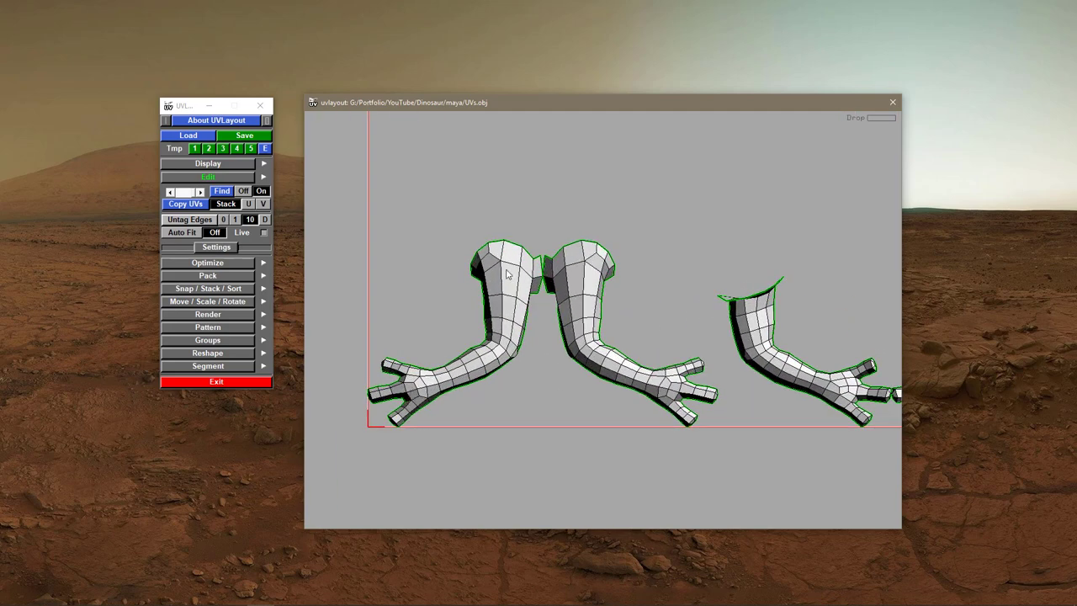
{"action": "right_click_drag", "start_coordinate": [507, 371], "coordinate": [543, 364]}
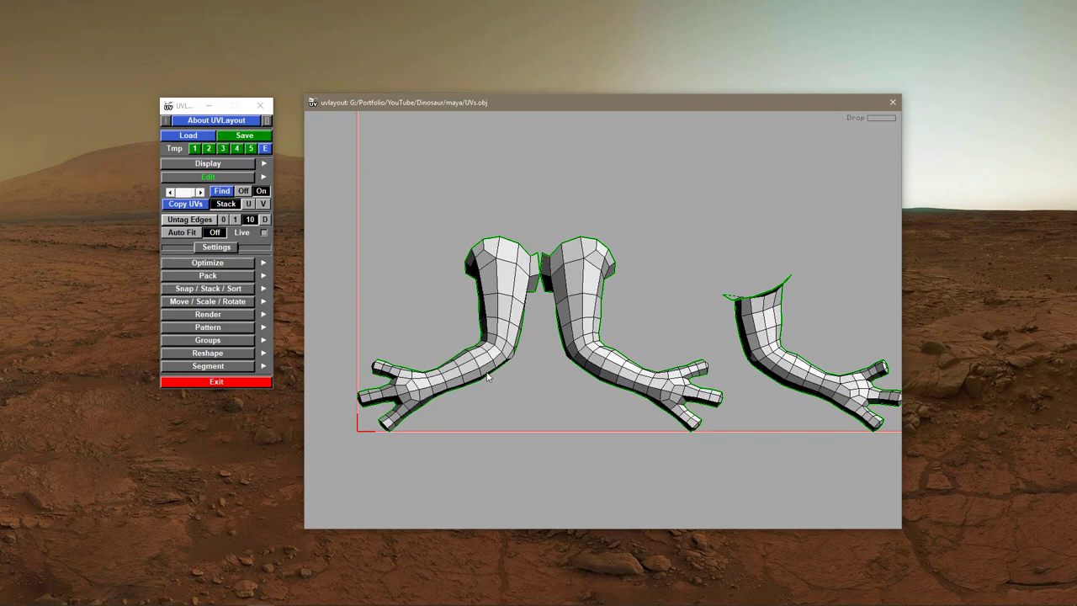
{"action": "middle_click_drag", "start_coordinate": [544, 364], "coordinate": [562, 386]}
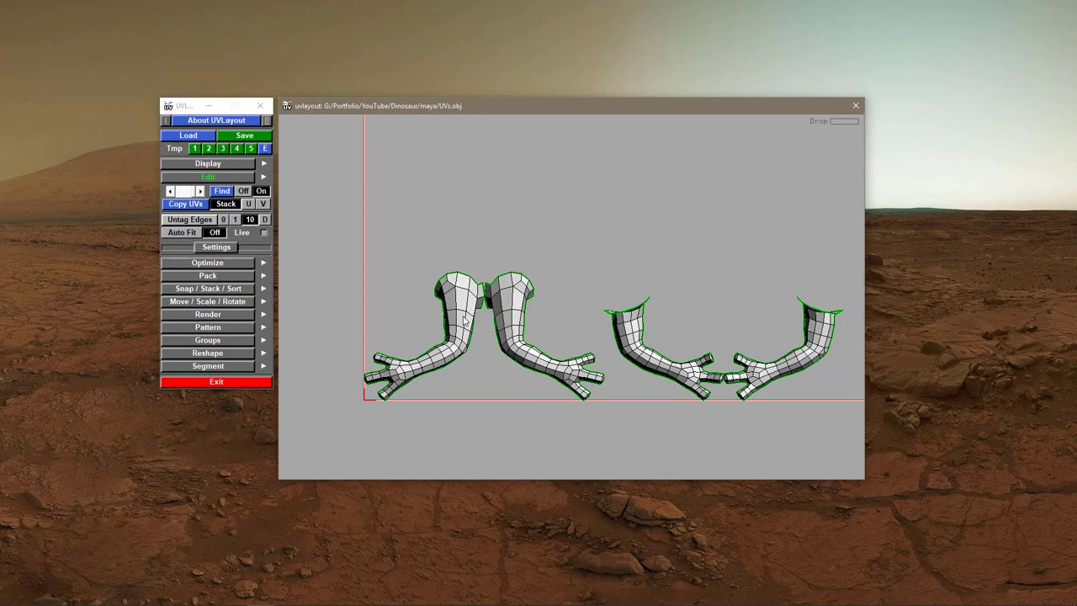
{"action": "key", "text": "shift+f"}
{"action": "key", "text": "space"}
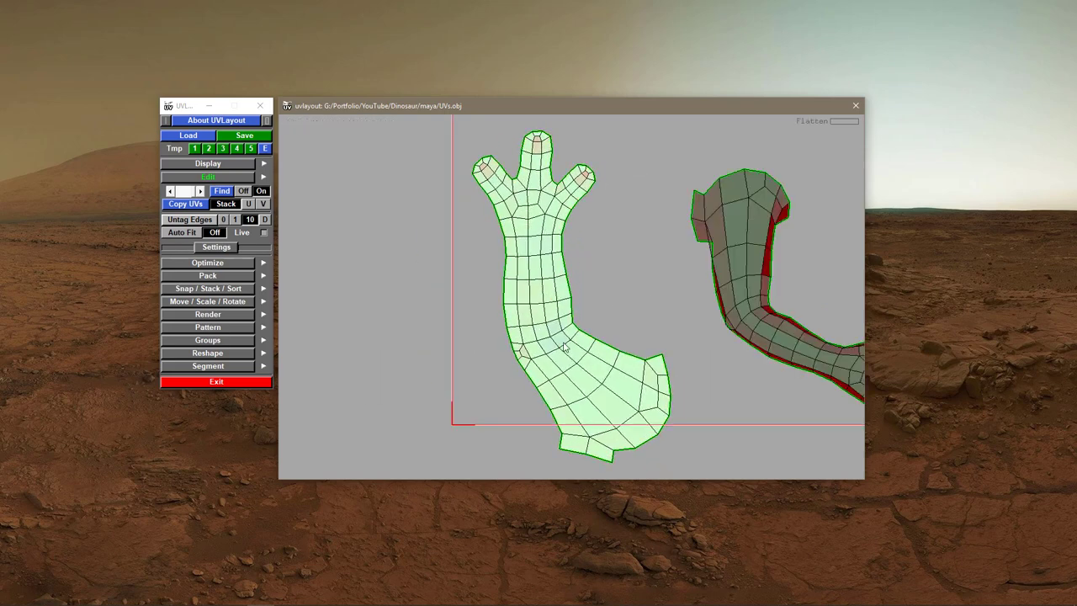
- Move the flattened arm shell up, clear of the other shells, and copy its UVs to its mirrored counterpart
{"action": "right_click_drag", "start_coordinate": [623, 363], "coordinate": [515, 348]}
{"action": "middle_click_drag", "start_coordinate": [621, 322], "coordinate": [519, 343]}
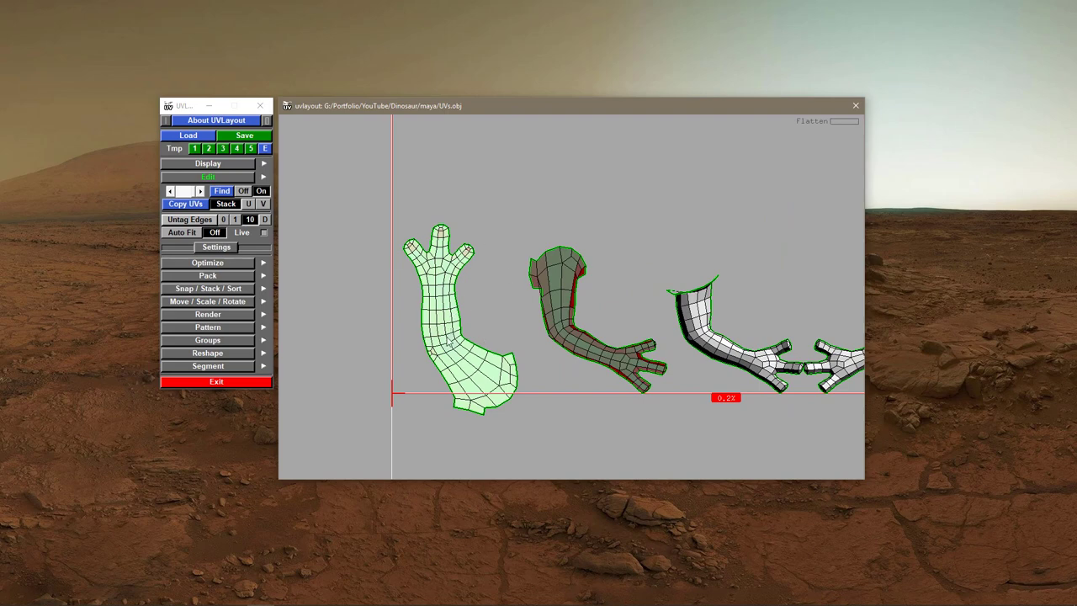
{"action": "right_click_drag", "start_coordinate": [498, 350], "coordinate": [480, 354]}
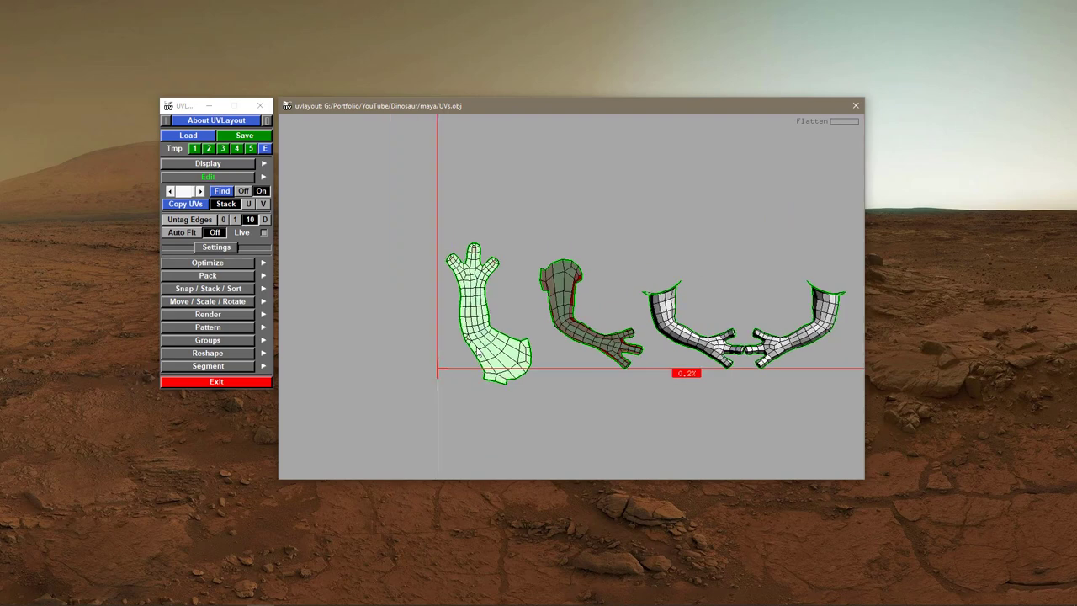
{"action": "right_click_drag", "start_coordinate": [600, 354], "coordinate": [582, 350]}
{"action": "middle_click_drag", "start_coordinate": [582, 350], "coordinate": [514, 366]}
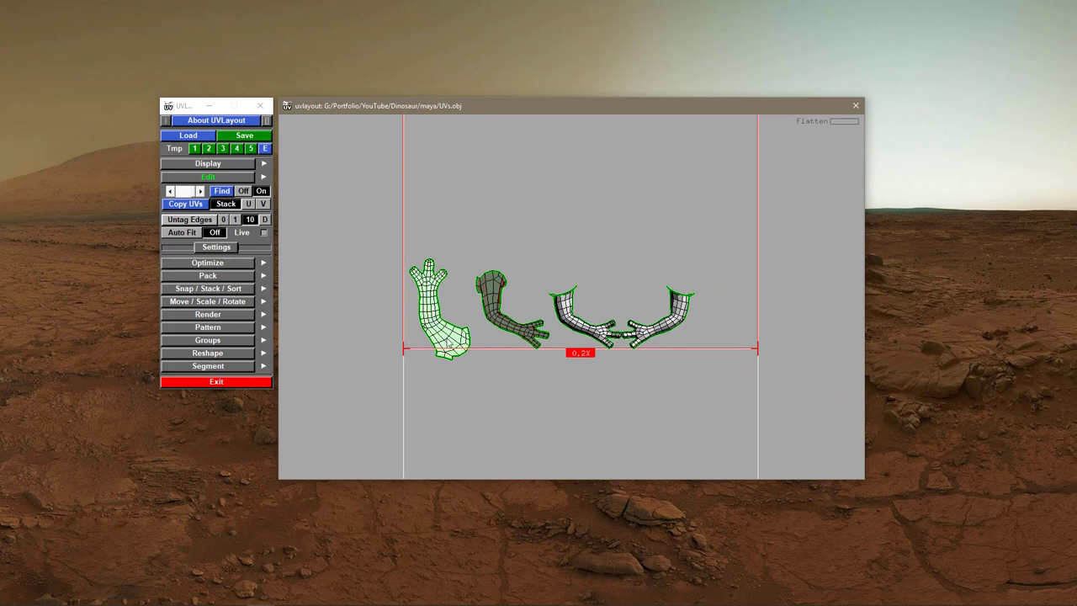
{"action": "middle_click_drag", "start_coordinate": [436, 336], "coordinate": [501, 312]}
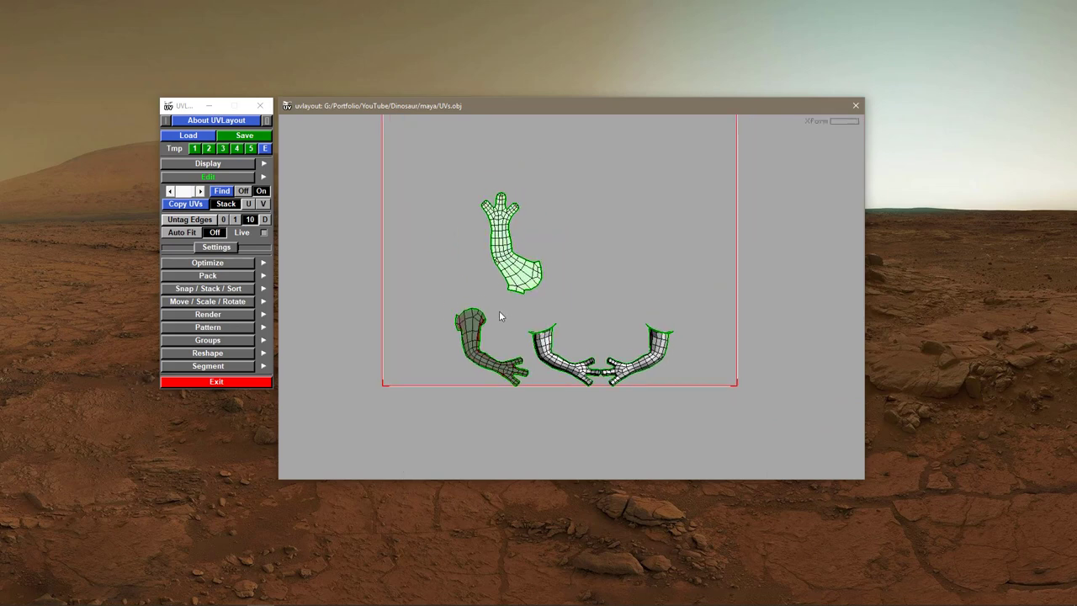
{"action": "right_click_drag", "start_coordinate": [491, 364], "coordinate": [435, 349]}
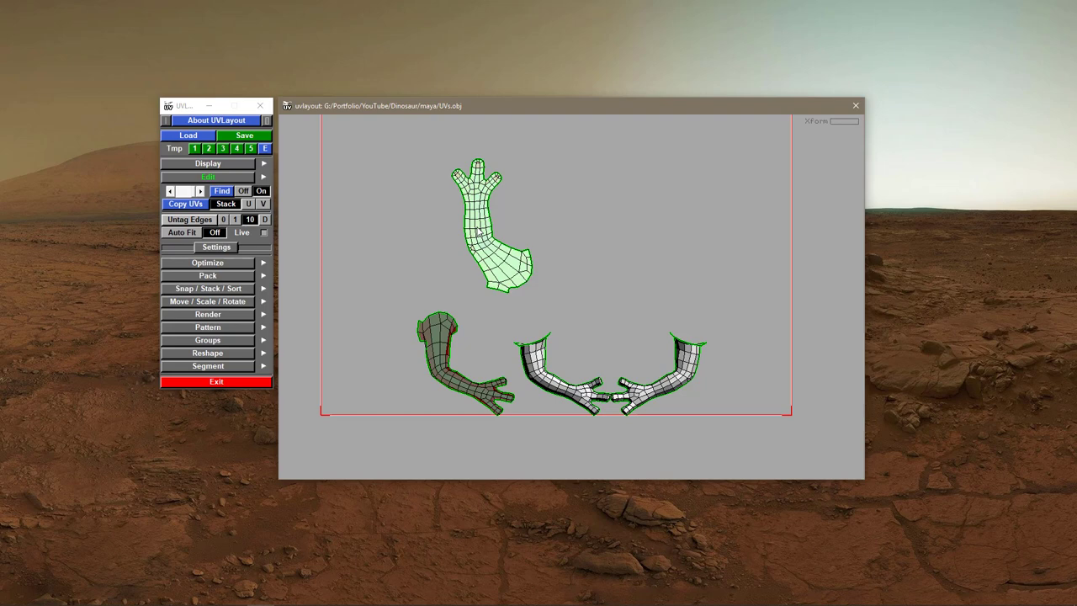
{"action": "key", "text": "c"}
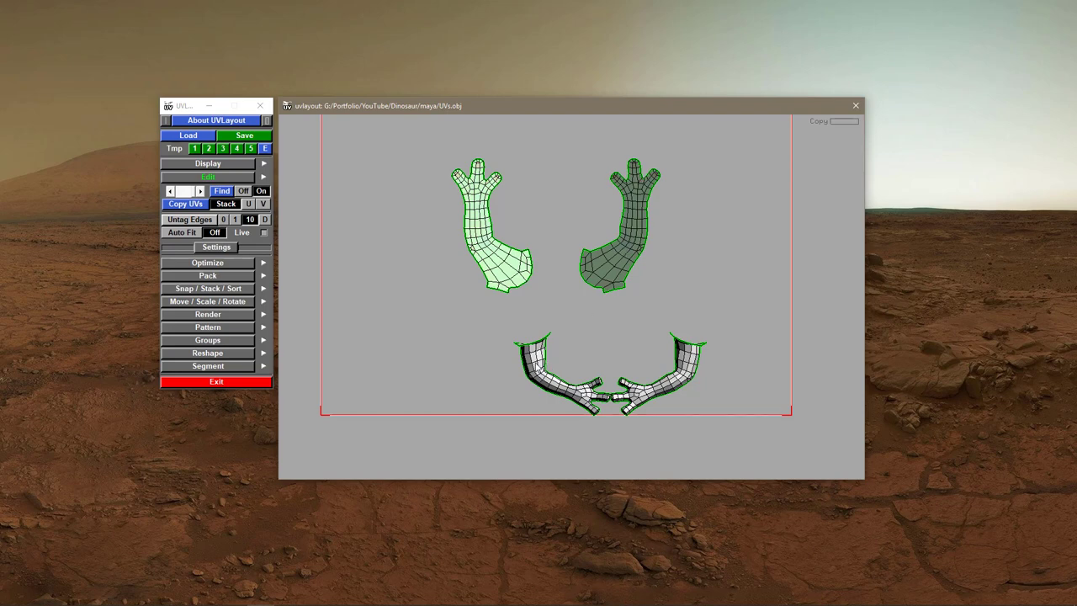
- Flatten the remaining arm-half shell and move it below the first flattened arm shell
{"action": "key", "text": "shift+f"}
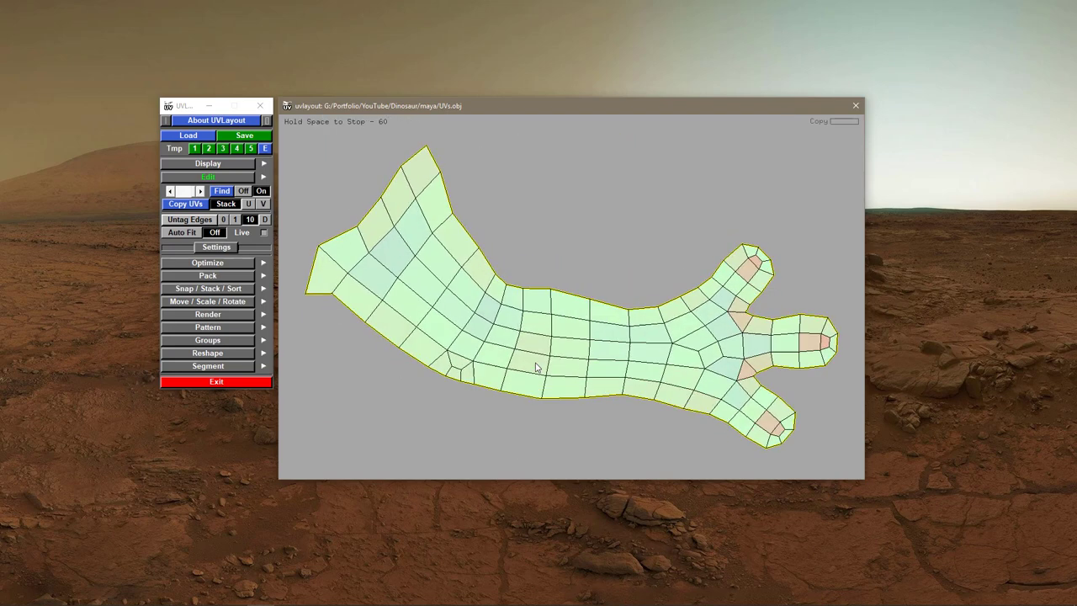
{"action": "key", "text": "space"}
{"action": "scroll", "coordinate": [536, 367], "scroll_direction": "down", "scroll_amount": 6}
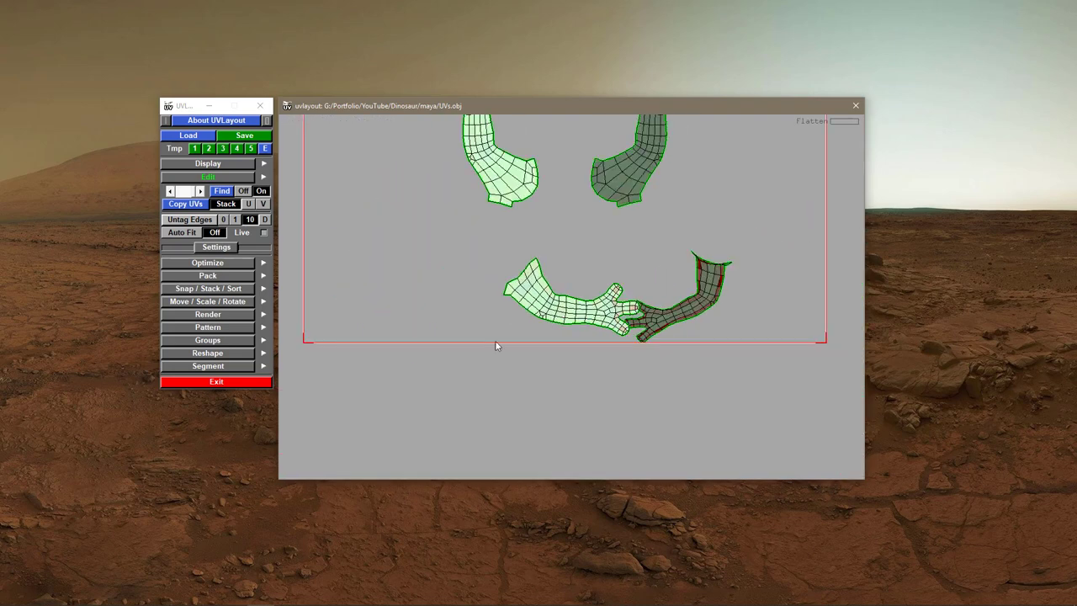
{"action": "middle_click_drag", "start_coordinate": [542, 393], "coordinate": [451, 359]}
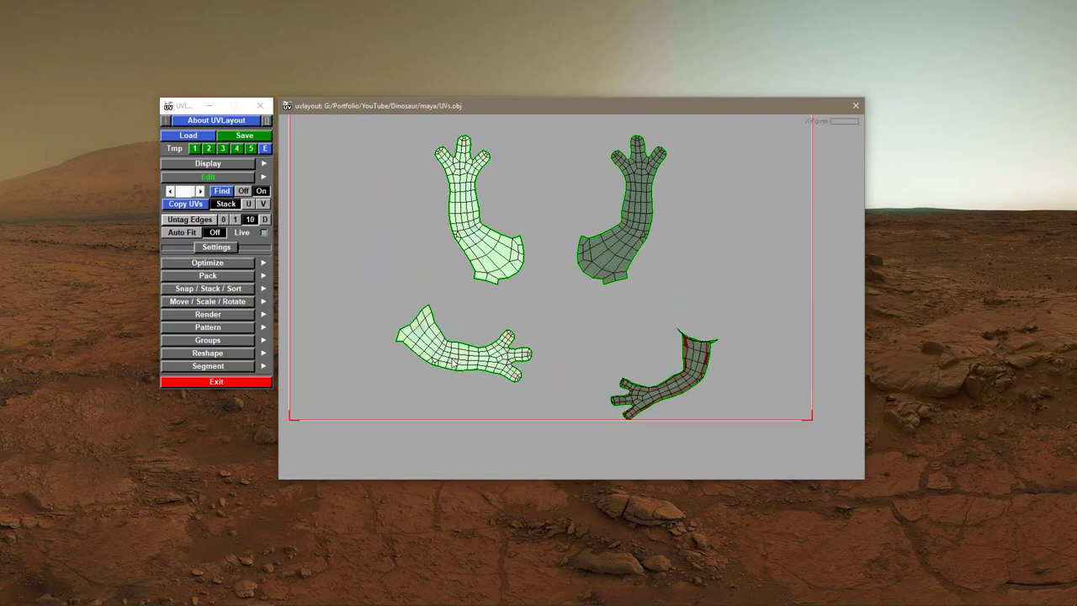
- Rotate the second flattened arm shell upright with its fingers pointing up, and copy its UVs to its mirrored counterpart
{"action": "left_click_drag", "start_coordinate": [451, 359], "coordinate": [559, 350]}
{"action": "middle_click_drag", "start_coordinate": [494, 393], "coordinate": [443, 376]}
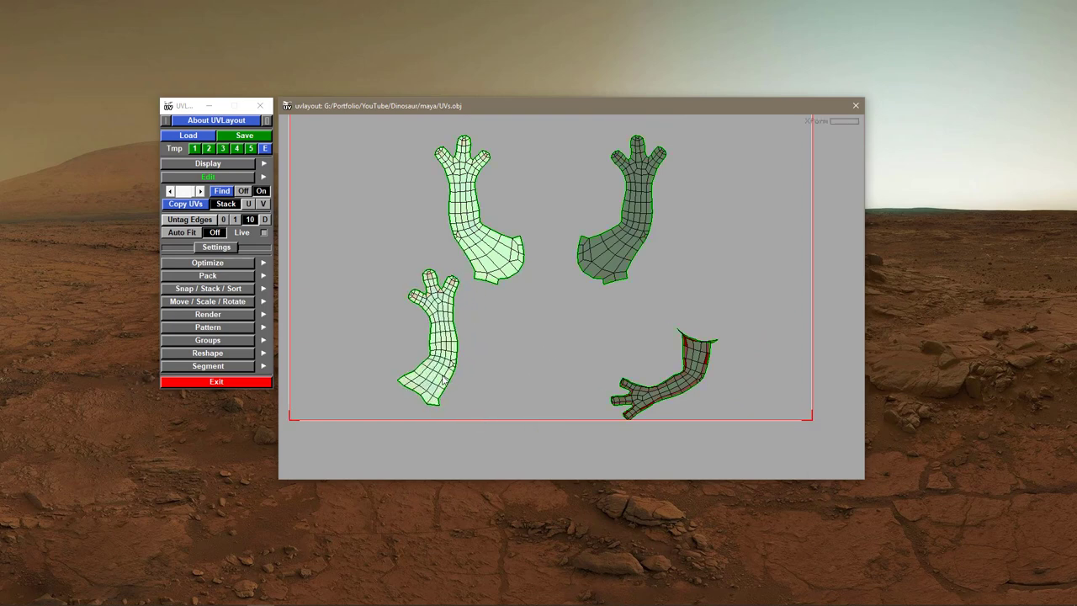
{"action": "mouse_move", "coordinate": [426, 377]}
{"action": "left_mouse_down"}
{"action": "mouse_move", "coordinate": [400, 378]}
{"action": "mouse_move", "coordinate": [445, 379]}
{"action": "left_mouse_up"}
{"action": "mouse_move", "coordinate": [446, 383]}
{"action": "right_mouse_down"}
{"action": "mouse_move", "coordinate": [356, 356]}
{"action": "mouse_move", "coordinate": [446, 362]}
{"action": "right_mouse_up"}
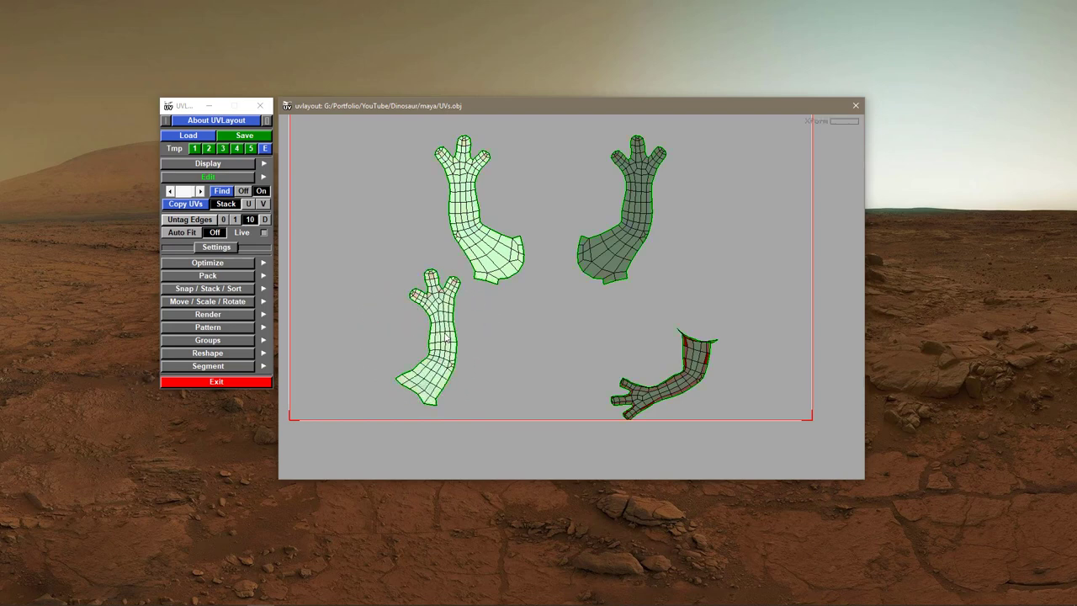
{"action": "key", "text": "s"}
{"action": "middle_click_drag", "start_coordinate": [567, 314], "coordinate": [568, 345]}
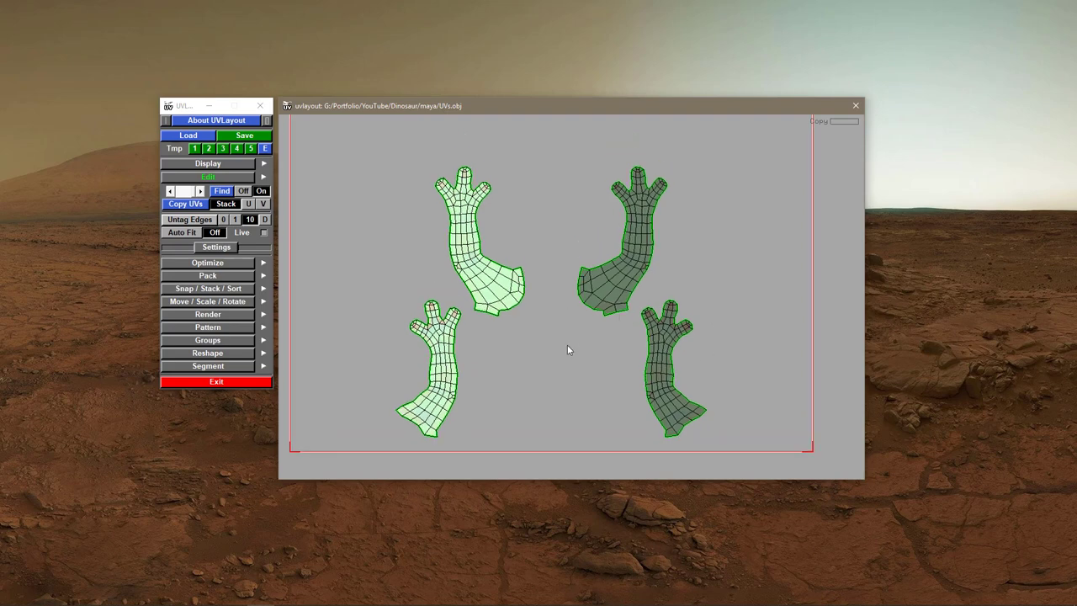
{"action": "right_click_drag", "start_coordinate": [567, 344], "coordinate": [535, 333]}
{"action": "middle_click_drag", "start_coordinate": [564, 333], "coordinate": [558, 389]}
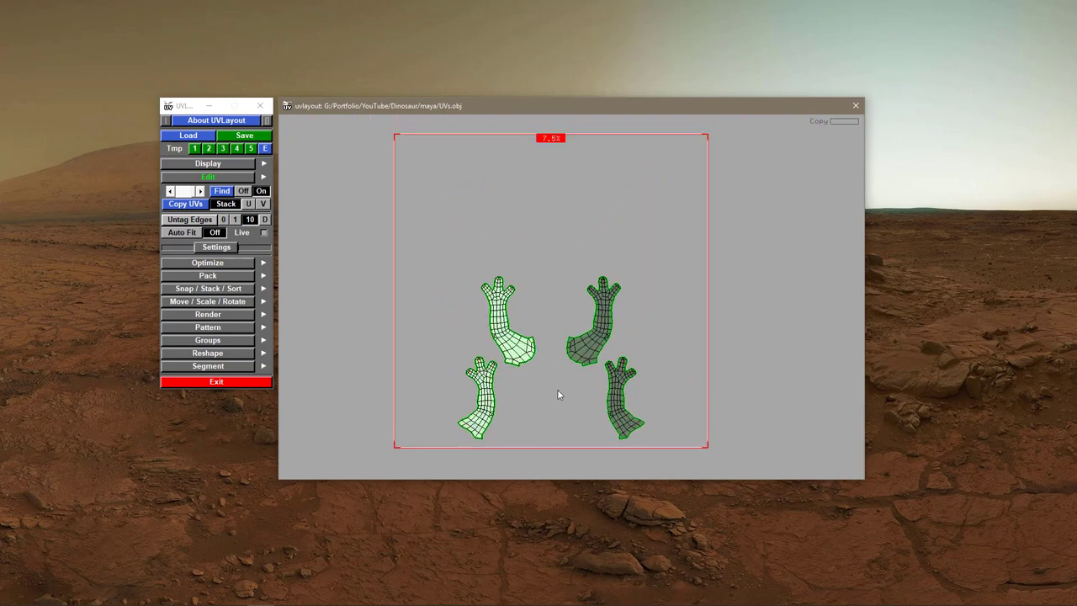
{"action": "right_click_drag", "start_coordinate": [574, 384], "coordinate": [567, 389]}
{"action": "middle_click_drag", "start_coordinate": [567, 390], "coordinate": [566, 384]}
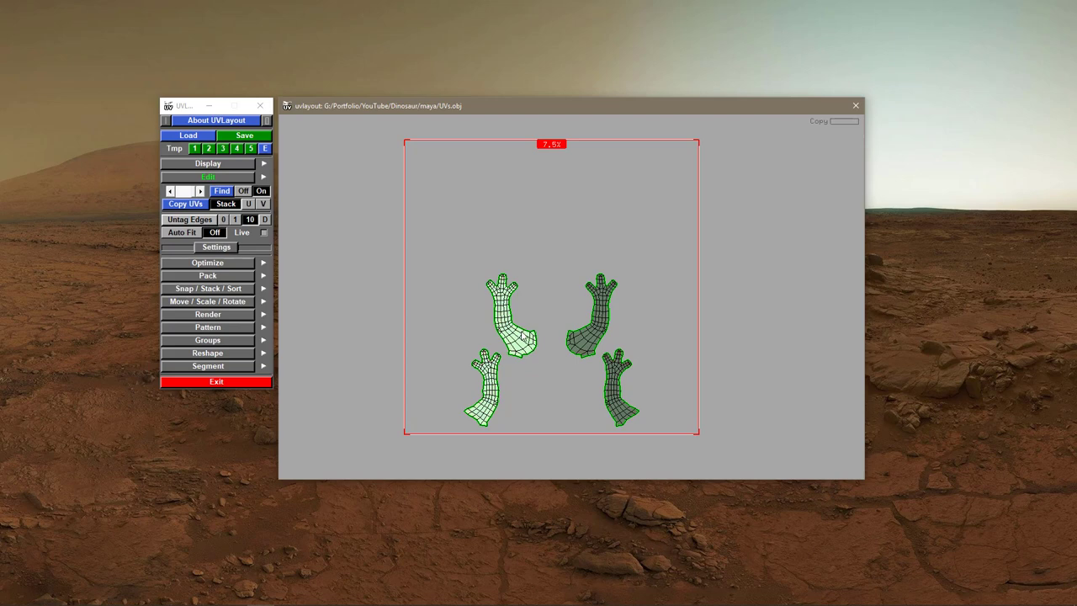
{"action": "left_click", "coordinate": [256, 138]}
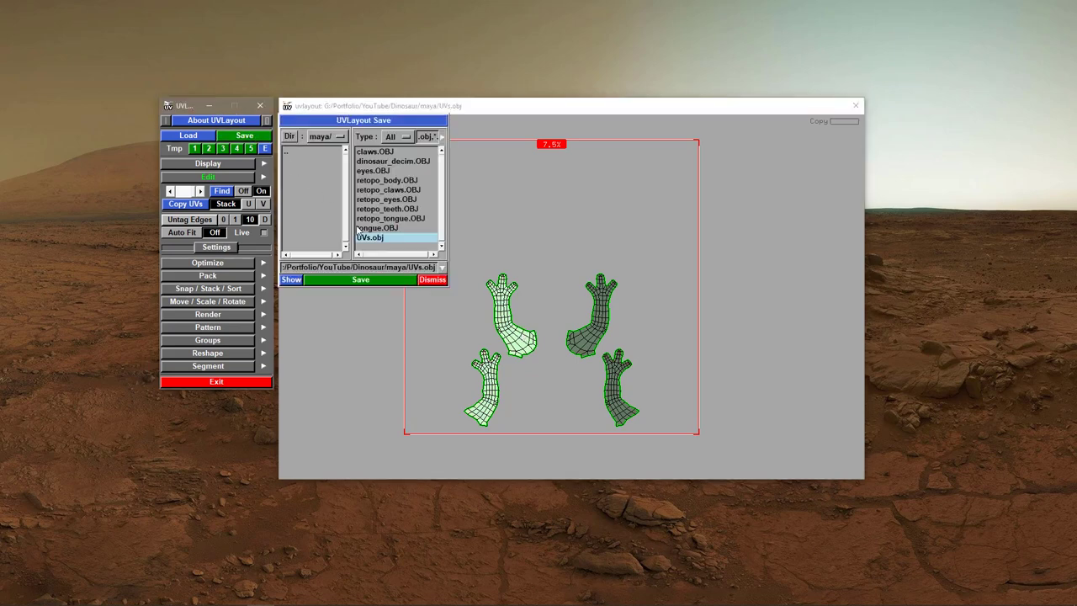
{"action": "left_click", "coordinate": [431, 282]}
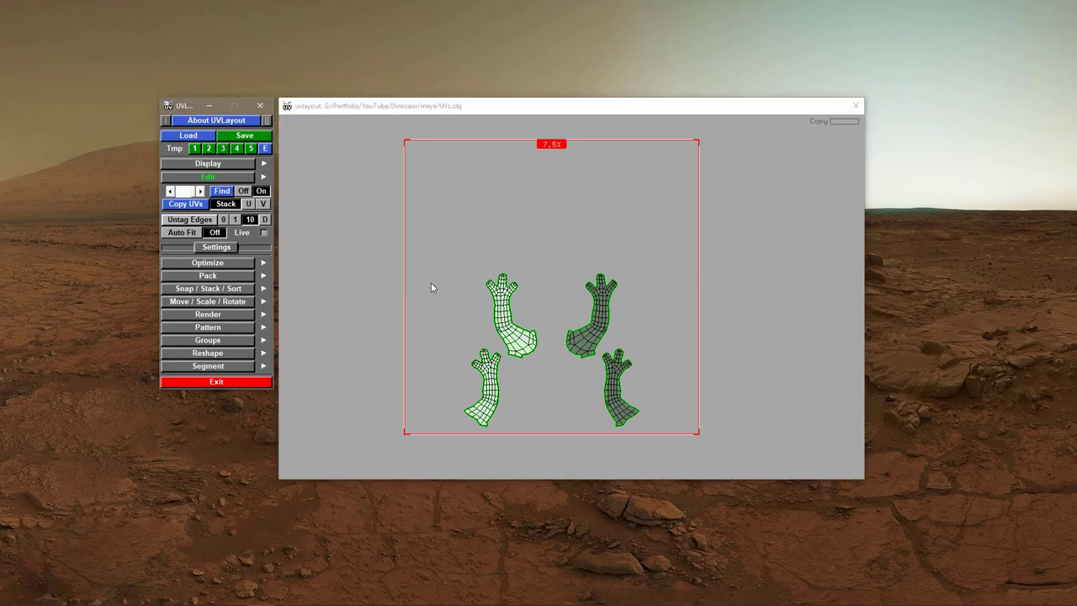
{"action": "right_click_drag", "start_coordinate": [556, 382], "coordinate": [555, 383]}
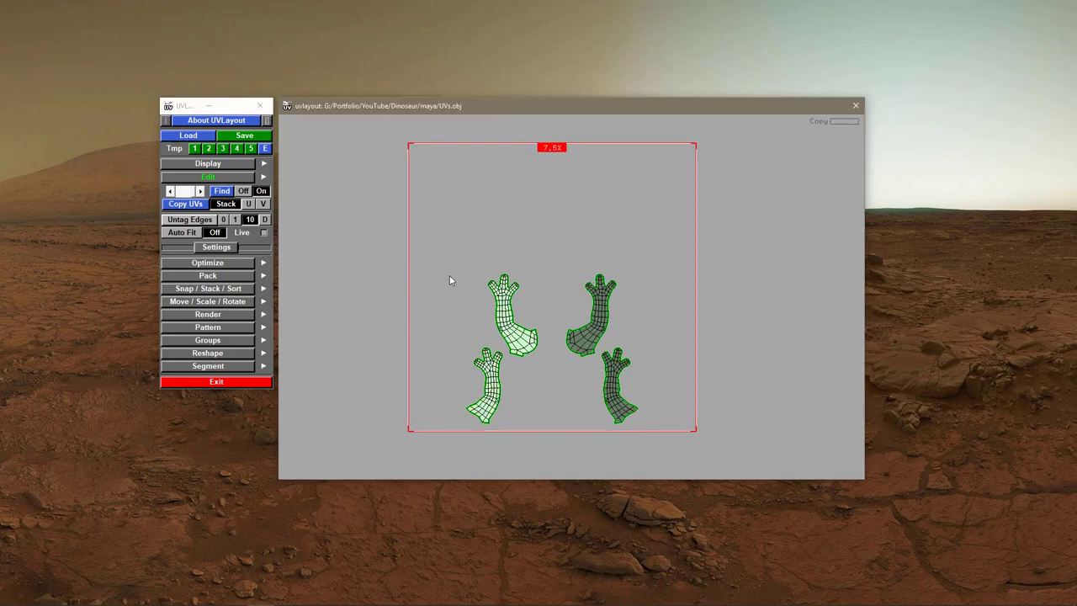
- Return to the body mesh and mark a cut seam along the front of the hind leg where the thigh meets the belly
{"action": "key", "text": "2"}
{"action": "right_click_drag", "start_coordinate": [674, 345], "coordinate": [559, 319]}
{"action": "left_click_drag", "start_coordinate": [558, 318], "coordinate": [533, 335]}
{"action": "middle_click_drag", "start_coordinate": [574, 327], "coordinate": [604, 327]}
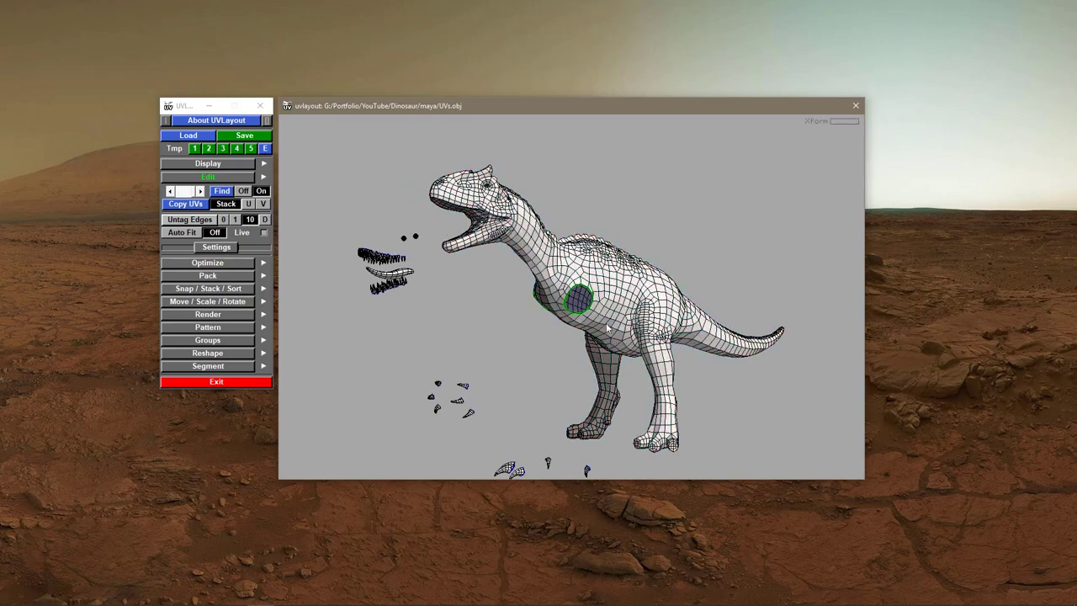
{"action": "right_click_drag", "start_coordinate": [605, 326], "coordinate": [637, 328]}
{"action": "left_click_drag", "start_coordinate": [637, 329], "coordinate": [686, 333]}
{"action": "middle_click_drag", "start_coordinate": [633, 313], "coordinate": [587, 270]}
{"action": "left_click_drag", "start_coordinate": [589, 267], "coordinate": [696, 210]}
{"action": "key", "text": "c"}
{"action": "key", "text": "c"}
{"action": "key", "text": "c"}
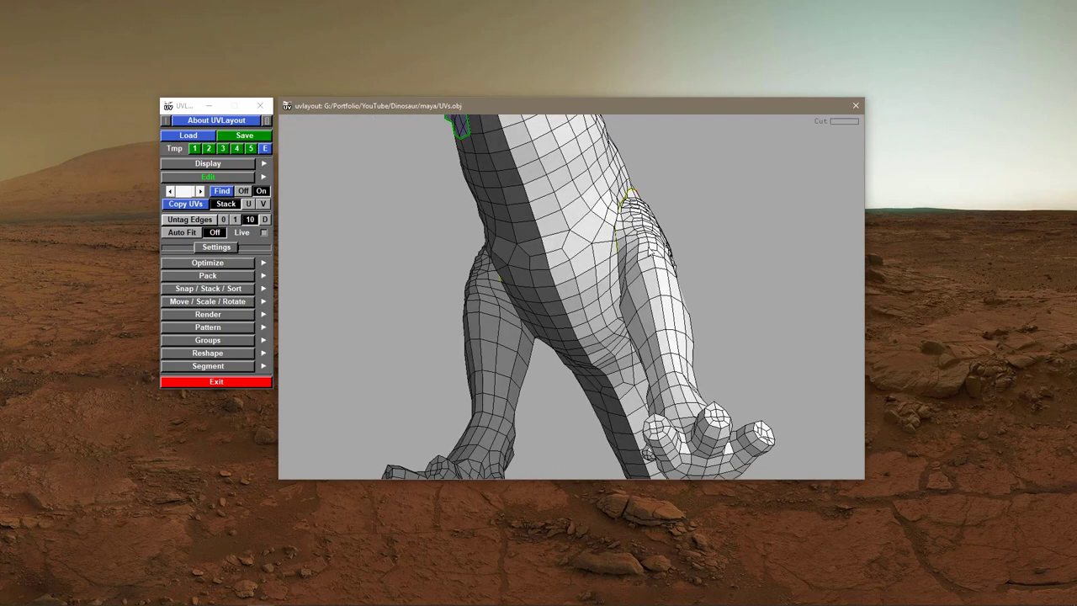
{"action": "key", "text": "c"}
- Complete the seam over the hip and around the thigh, and split the hind leg from the body
{"action": "left_click_drag", "start_coordinate": [668, 304], "coordinate": [581, 271]}
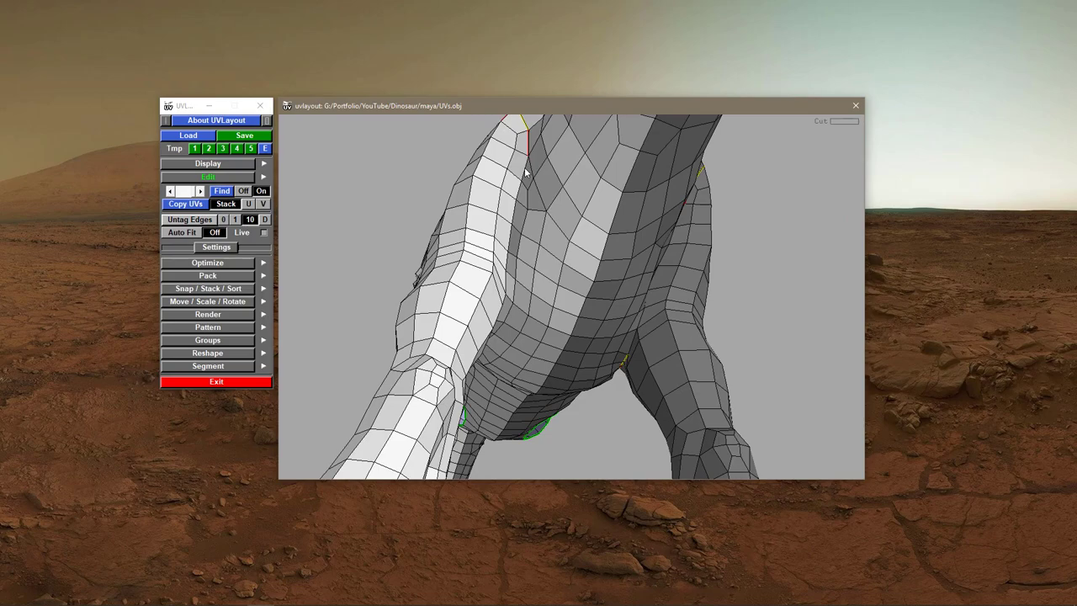
{"action": "left_click_drag", "start_coordinate": [526, 206], "coordinate": [619, 294]}
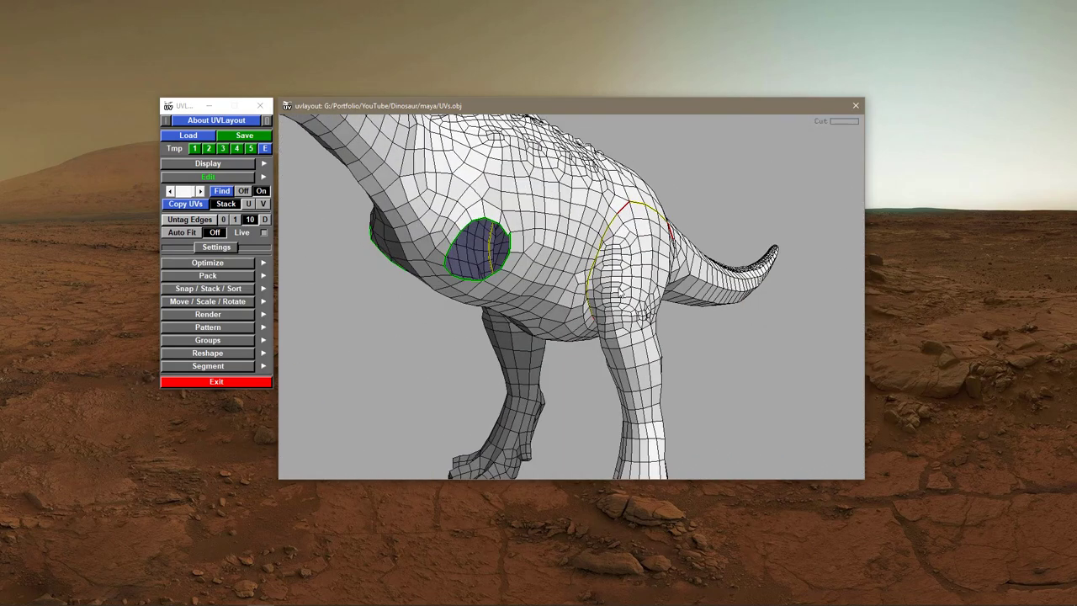
{"action": "key", "text": "Return"}
{"action": "key", "text": "ctrl+z"}
{"action": "left_click_drag", "start_coordinate": [589, 338], "coordinate": [648, 287]}
{"action": "key", "text": "c"}
{"action": "right_click_drag", "start_coordinate": [646, 271], "coordinate": [591, 304]}
{"action": "left_click_drag", "start_coordinate": [591, 304], "coordinate": [563, 268]}
{"action": "key", "text": "Return"}
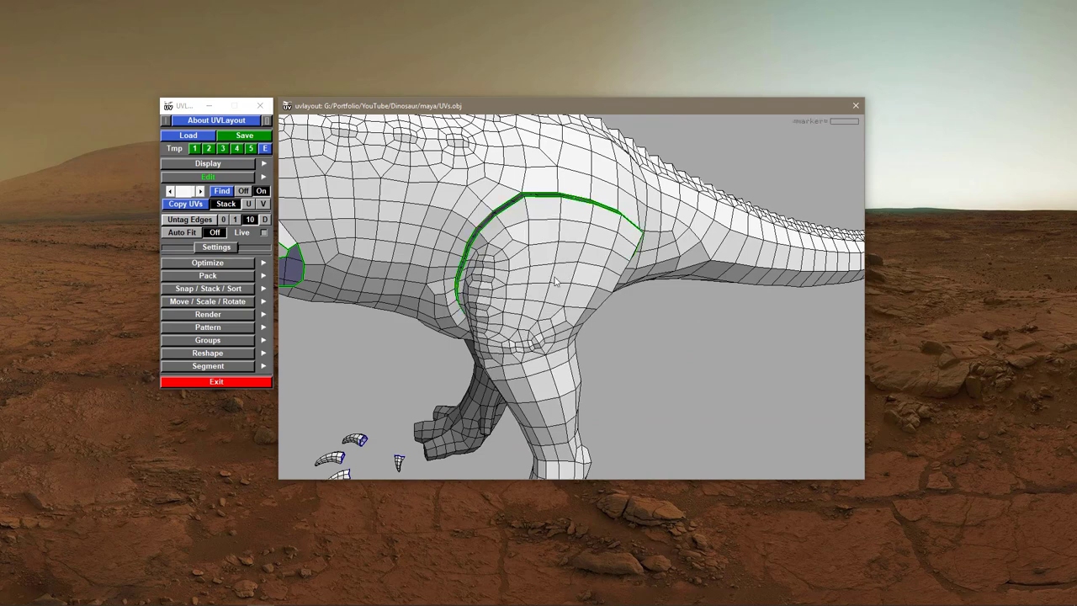
- Move the detached hind leg sideways away from the body opening
{"action": "left_click_drag", "start_coordinate": [651, 371], "coordinate": [577, 383]}
{"action": "middle_click_drag", "start_coordinate": [601, 385], "coordinate": [674, 382]}
{"action": "right_click_drag", "start_coordinate": [734, 386], "coordinate": [689, 398]}
{"action": "middle_click_drag", "start_coordinate": [593, 395], "coordinate": [563, 326]}
{"action": "right_click_drag", "start_coordinate": [563, 326], "coordinate": [619, 326]}
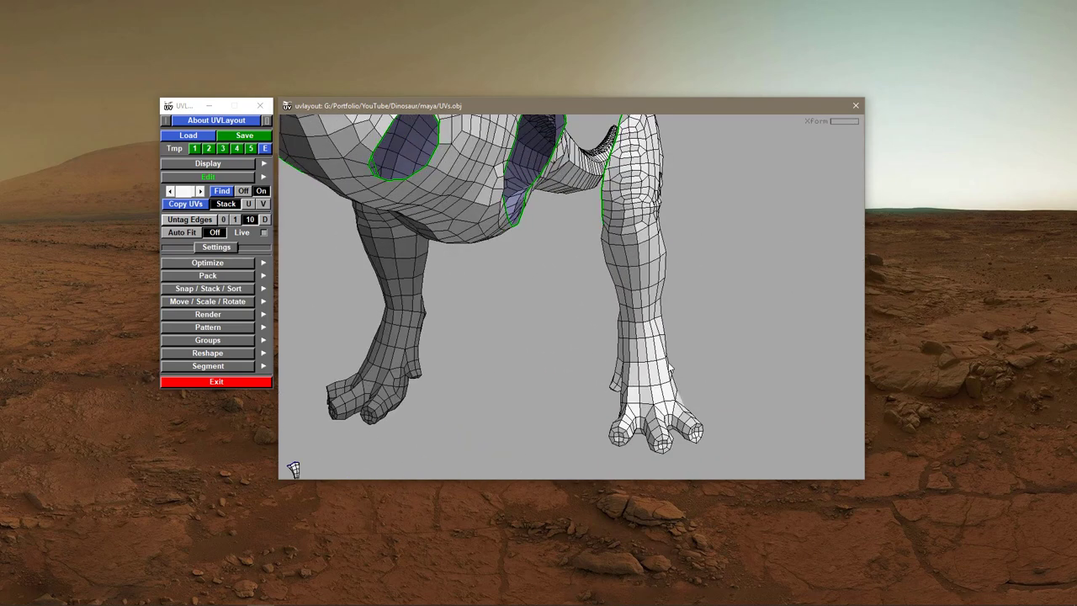
{"action": "left_click_drag", "start_coordinate": [619, 327], "coordinate": [649, 343]}
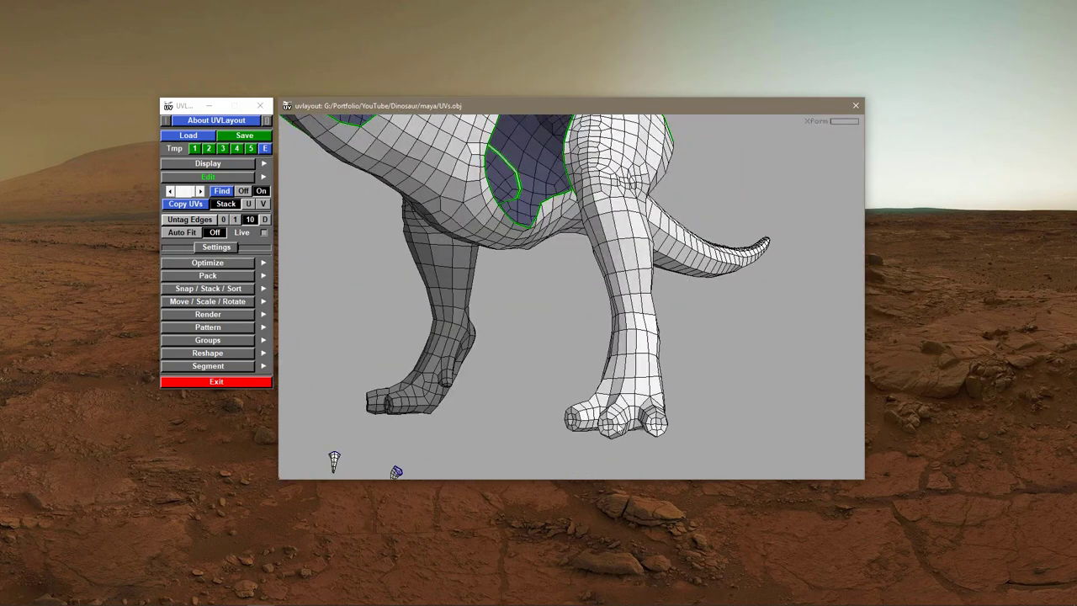
- Mark a cut seam around the hind foot through the toe tips, and split along it to separate the sole
{"action": "right_click_drag", "start_coordinate": [645, 437], "coordinate": [673, 435]}
{"action": "middle_click_drag", "start_coordinate": [673, 435], "coordinate": [642, 326]}
{"action": "right_click_drag", "start_coordinate": [641, 327], "coordinate": [597, 333]}
{"action": "key", "text": "c"}
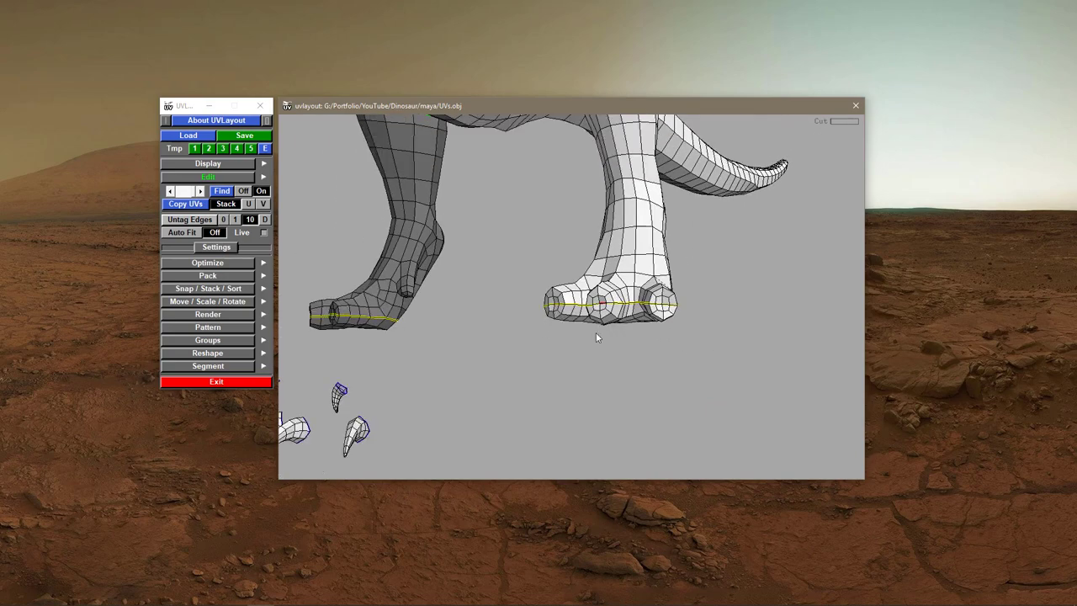
{"action": "left_click_drag", "start_coordinate": [596, 333], "coordinate": [465, 328]}
{"action": "key", "text": "Return"}
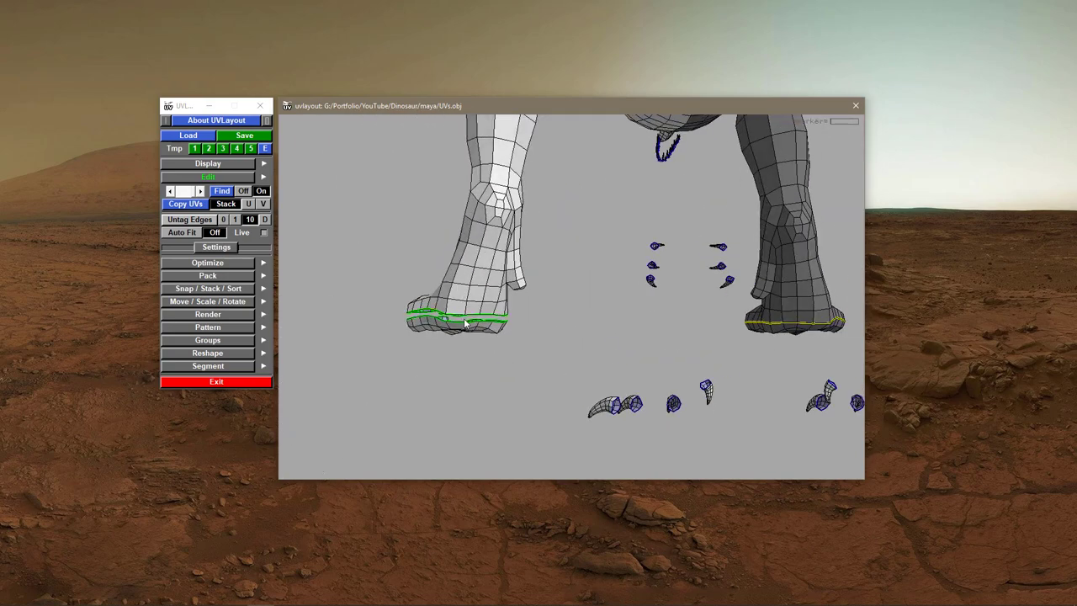
- Mark a cut seam down the front of the detached hind leg, from the thigh opening to the middle toe
{"action": "middle_click_drag", "start_coordinate": [549, 362], "coordinate": [645, 376]}
{"action": "left_click_drag", "start_coordinate": [609, 363], "coordinate": [573, 362]}
{"action": "middle_click_drag", "start_coordinate": [573, 363], "coordinate": [655, 363]}
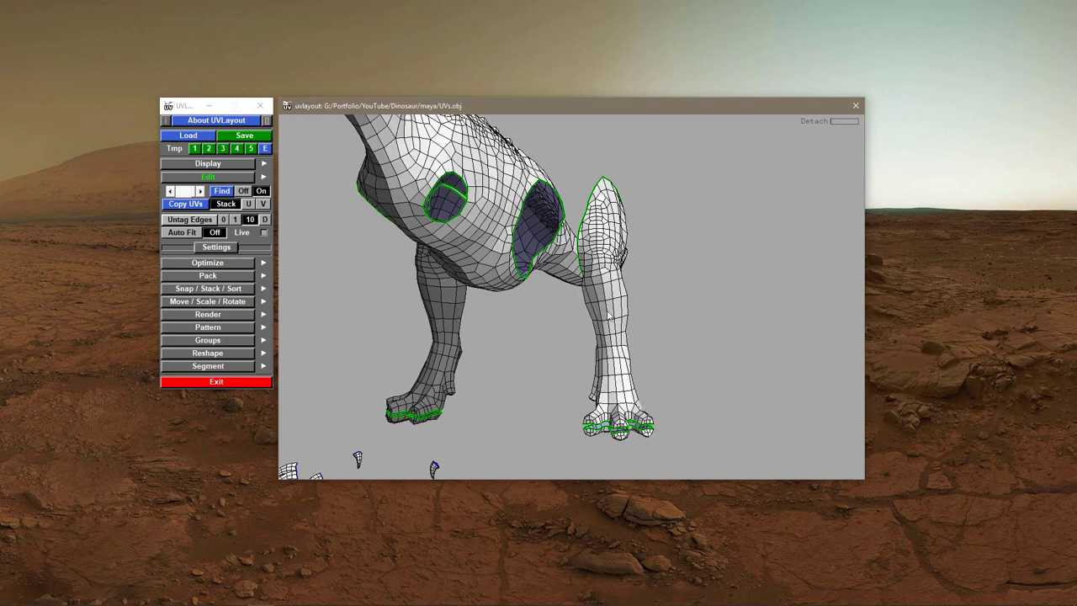
{"action": "key", "text": "c"}
{"action": "scroll", "coordinate": [599, 335], "scroll_direction": "up", "scroll_amount": 4}
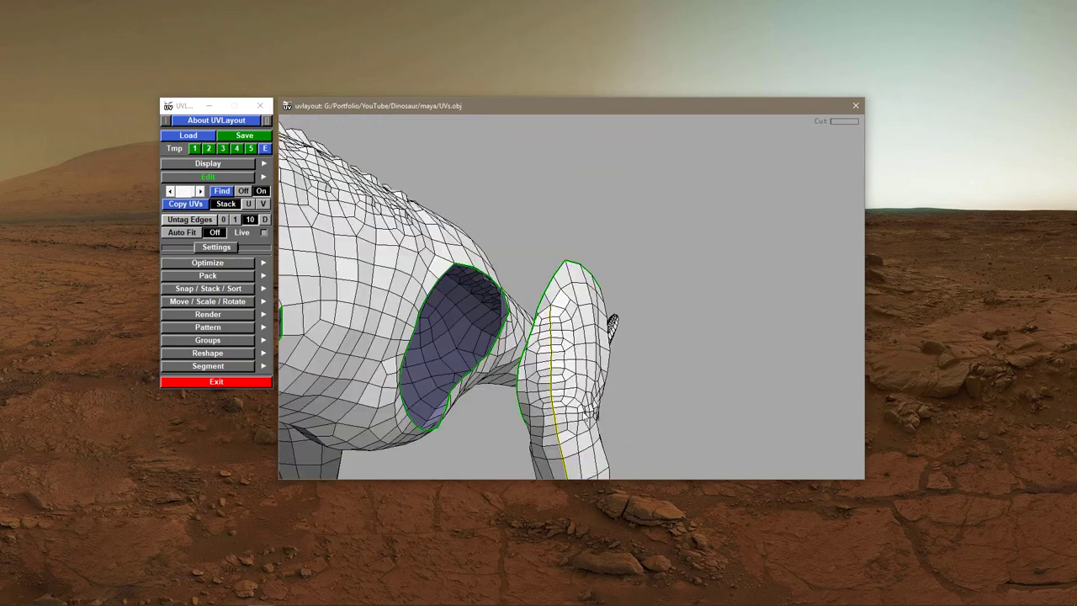
{"action": "middle_click_drag", "start_coordinate": [605, 323], "coordinate": [608, 190]}
{"action": "mouse_move", "coordinate": [634, 333]}
{"action": "middle_mouse_down"}
{"action": "mouse_move", "coordinate": [615, 194]}
{"action": "mouse_move", "coordinate": [625, 296]}
{"action": "middle_mouse_up"}
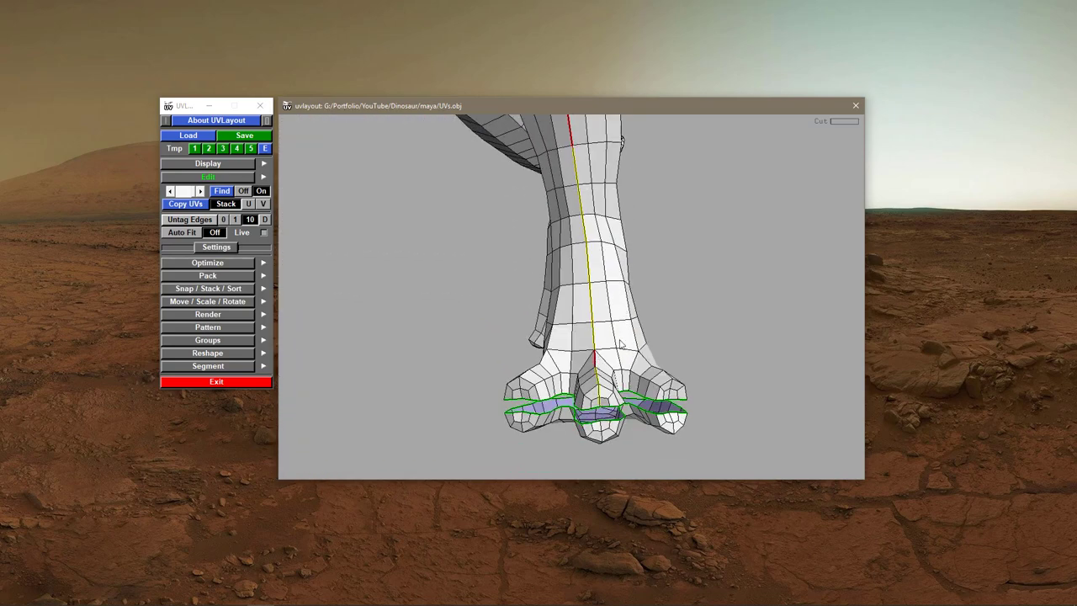
- Inspect the back of the hind leg, and split the leg open along the seam down its front
{"action": "left_click_drag", "start_coordinate": [619, 339], "coordinate": [455, 326]}
{"action": "middle_click_drag", "start_coordinate": [549, 273], "coordinate": [547, 379]}
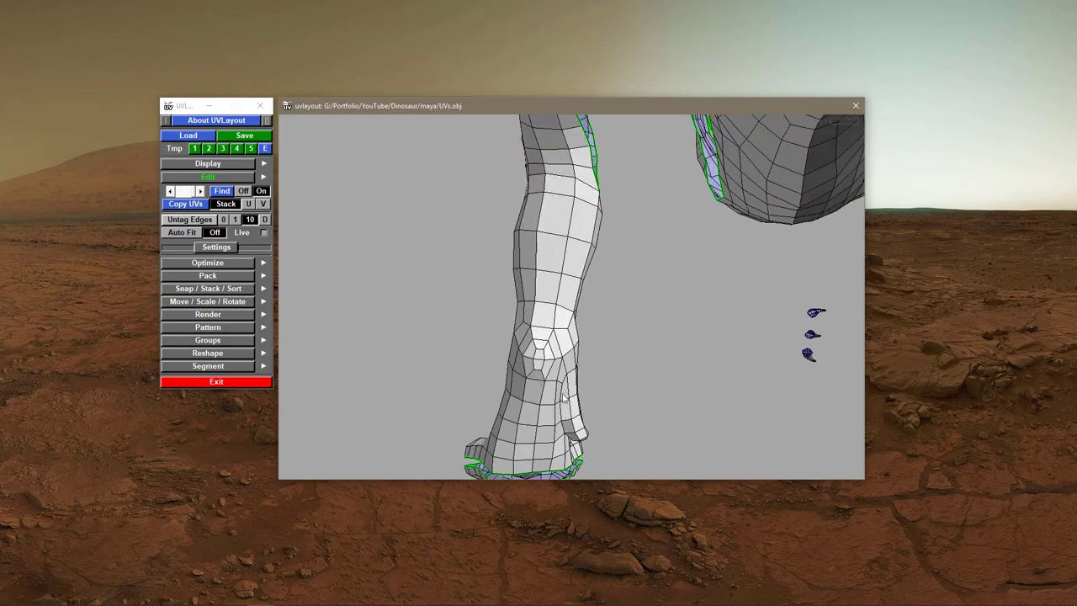
{"action": "scroll", "coordinate": [560, 383], "scroll_direction": "down", "scroll_amount": 3}
{"action": "left_click_drag", "start_coordinate": [563, 383], "coordinate": [673, 358]}
{"action": "middle_click_drag", "start_coordinate": [609, 415], "coordinate": [612, 374]}
{"action": "right_click_drag", "start_coordinate": [612, 374], "coordinate": [638, 388]}
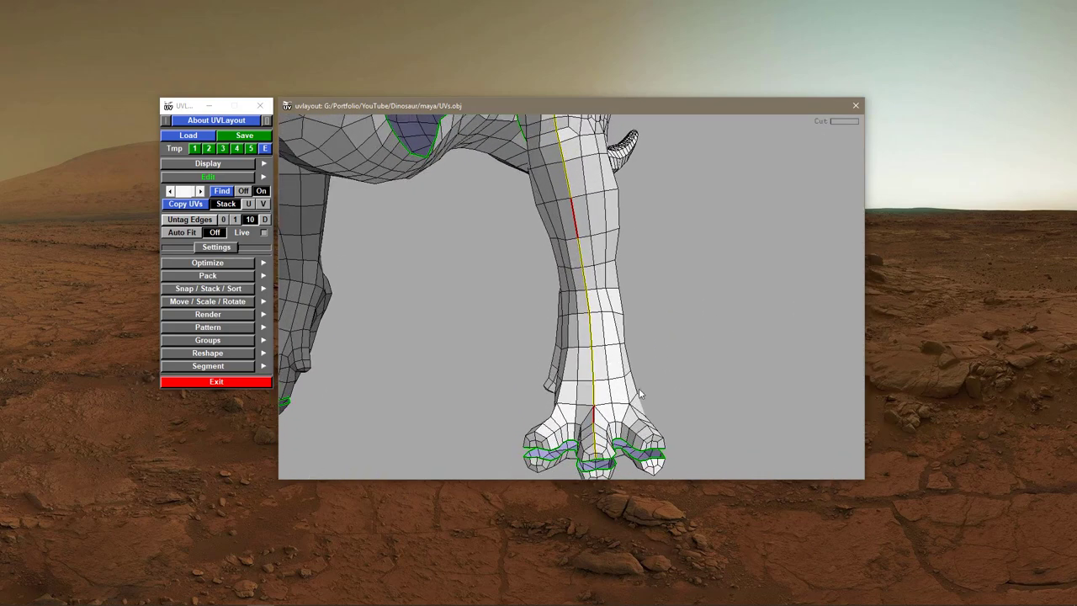
{"action": "key", "text": "Return"}
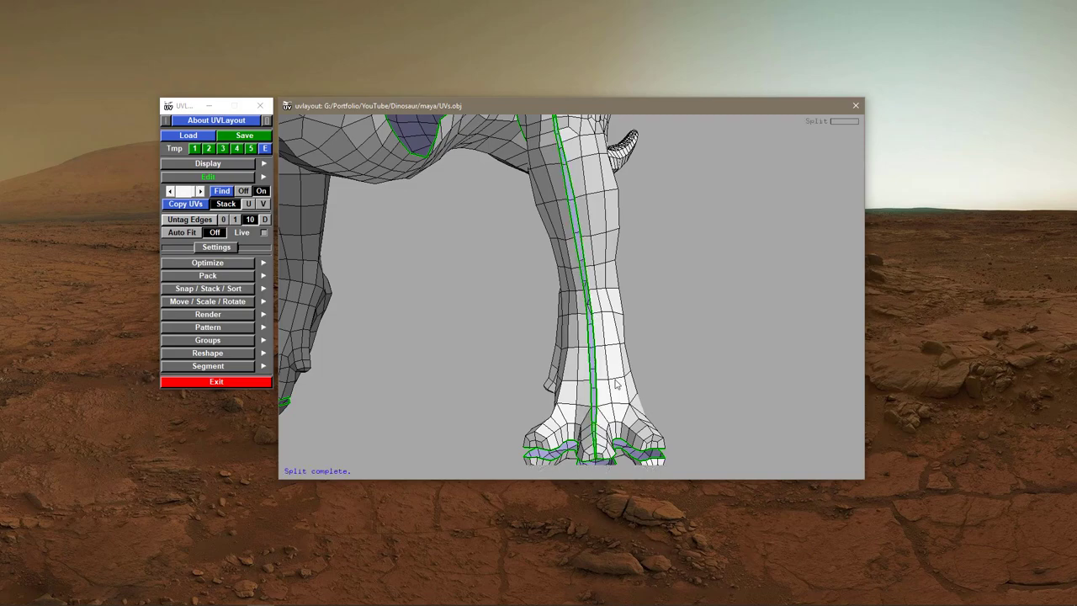
- Drop the hind leg and sole shells into UV space, and switch to the UV view
{"action": "right_click_drag", "start_coordinate": [667, 398], "coordinate": [607, 367]}
{"action": "mouse_move", "coordinate": [607, 367]}
{"action": "left_mouse_down"}
{"action": "mouse_move", "coordinate": [633, 322]}
{"action": "mouse_move", "coordinate": [586, 365]}
{"action": "left_mouse_up"}
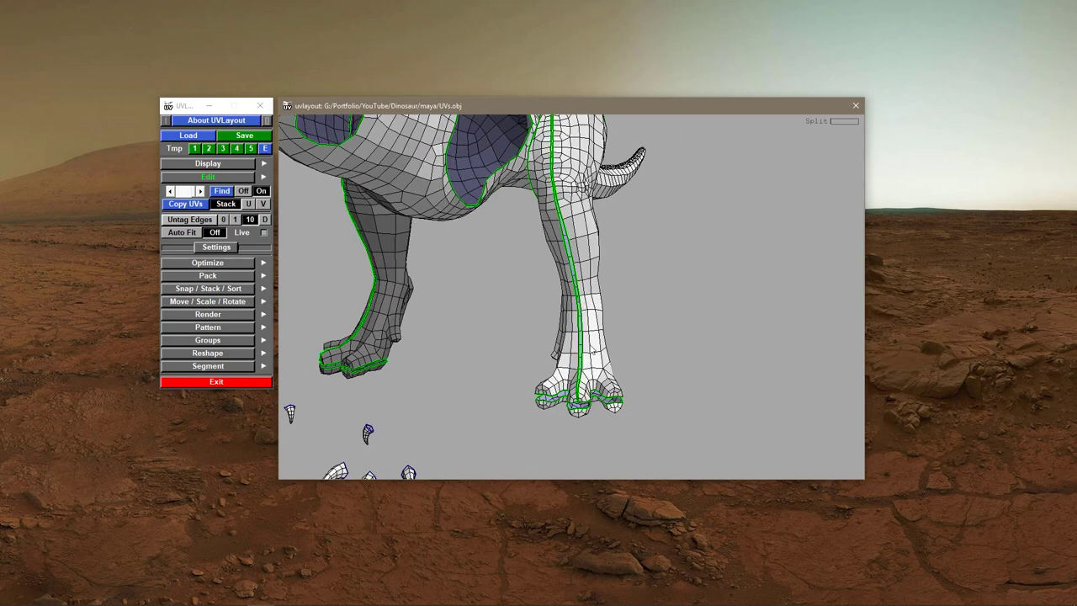
{"action": "key", "text": "d"}
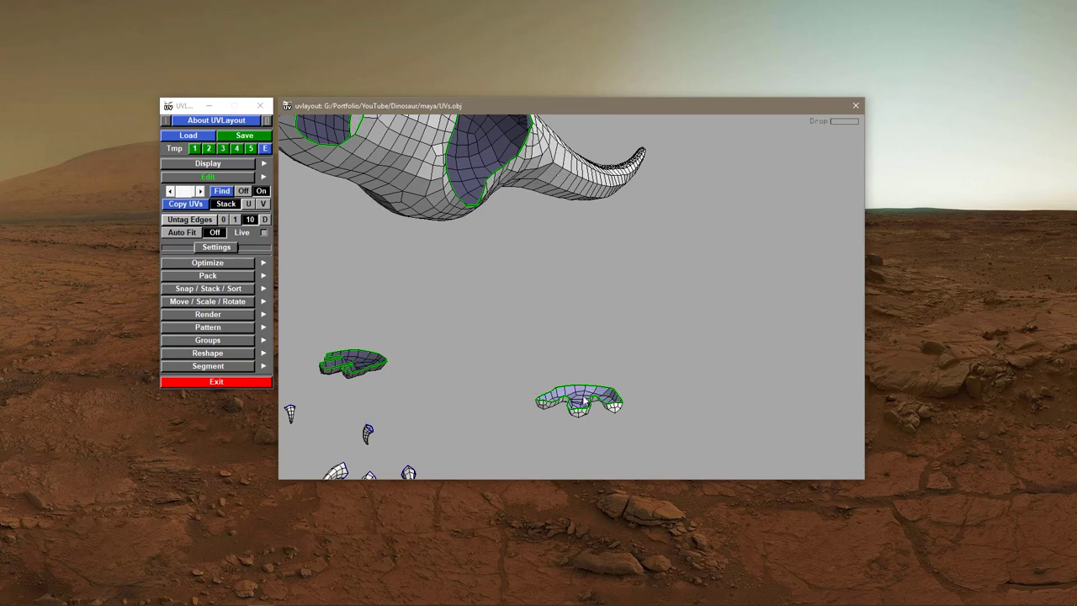
{"action": "key", "text": "u"}
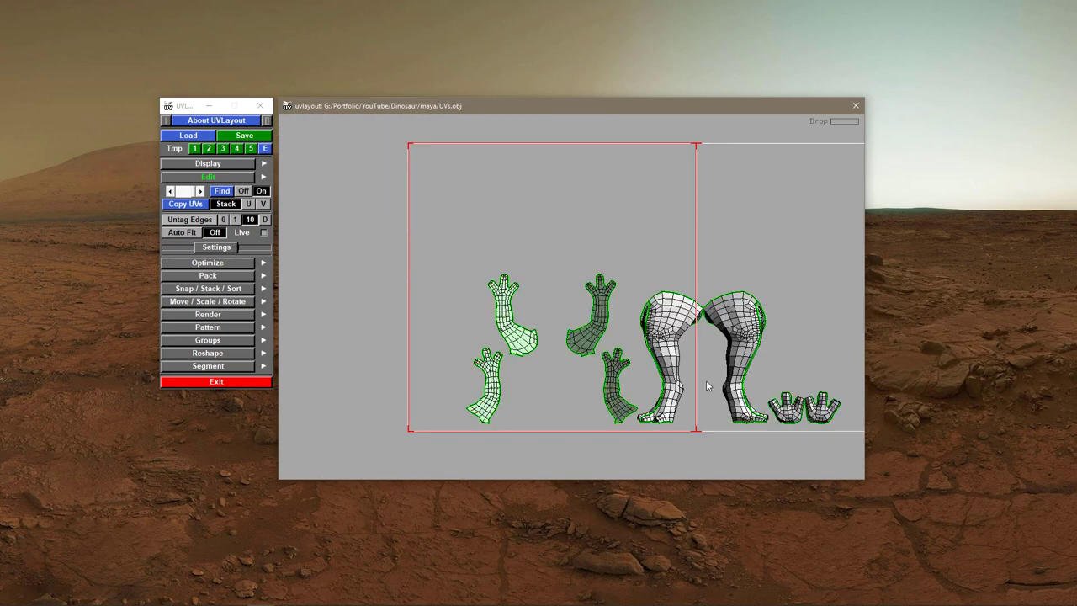
{"action": "scroll", "coordinate": [669, 379], "scroll_direction": "down", "scroll_amount": 3}
{"action": "middle_click_drag", "start_coordinate": [580, 375], "coordinate": [456, 371]}
{"action": "scroll", "coordinate": [455, 370], "scroll_direction": "up", "scroll_amount": 3}
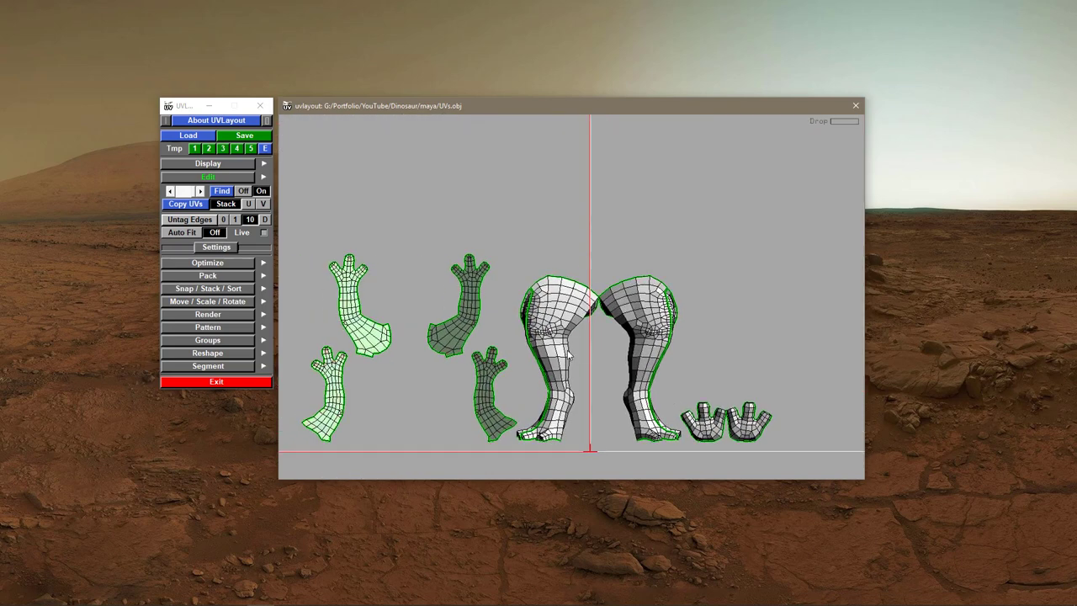
- Move the hind leg shell into the UV tile above the arm shells and flatten it
{"action": "middle_click_drag", "start_coordinate": [562, 341], "coordinate": [324, 194]}
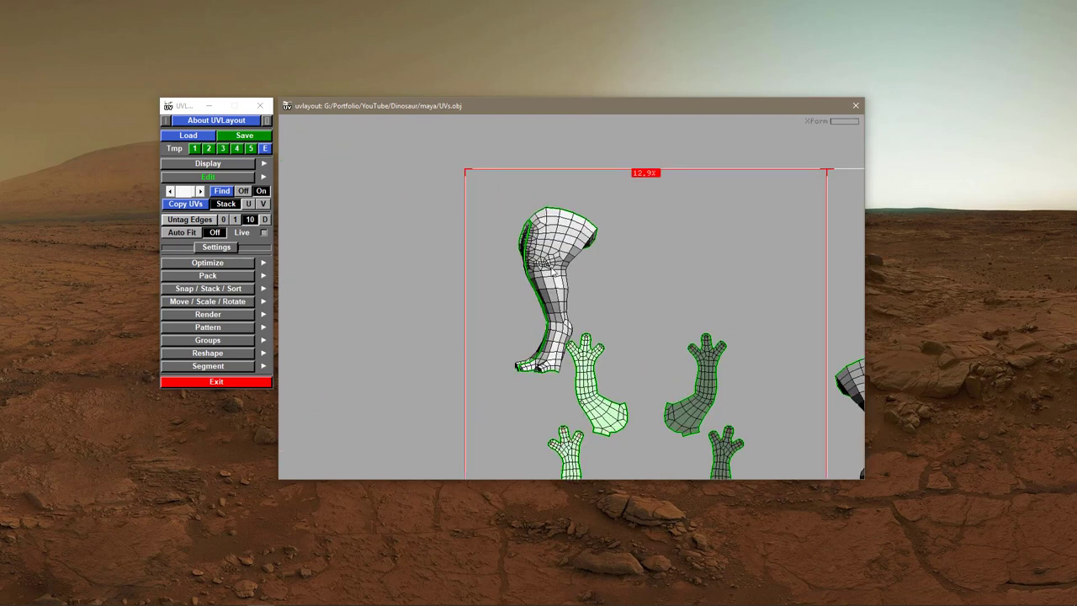
{"action": "key", "text": "shift+f"}
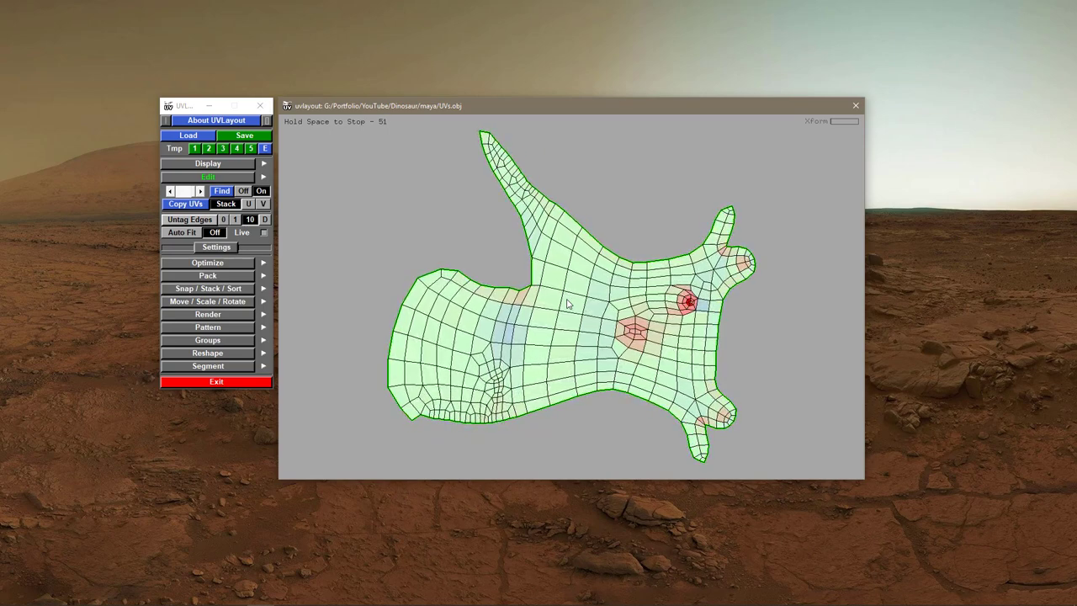
{"action": "key", "text": "space"}
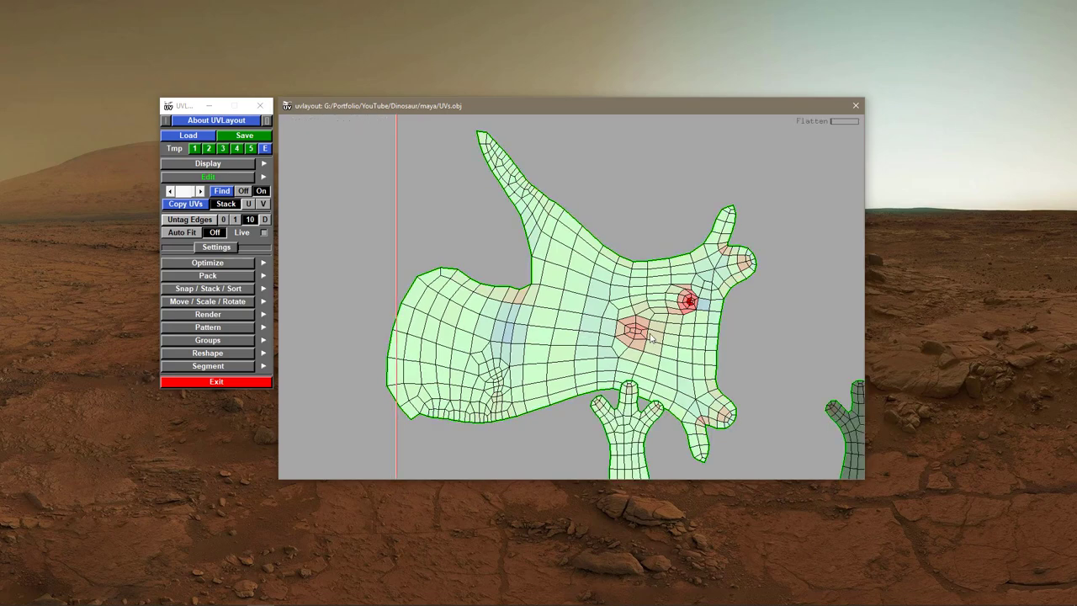
- Rotate the flattened hind leg shell upright with its toes pointing down, and copy its UVs to the mirrored leg
{"action": "left_click_drag", "start_coordinate": [621, 359], "coordinate": [559, 360]}
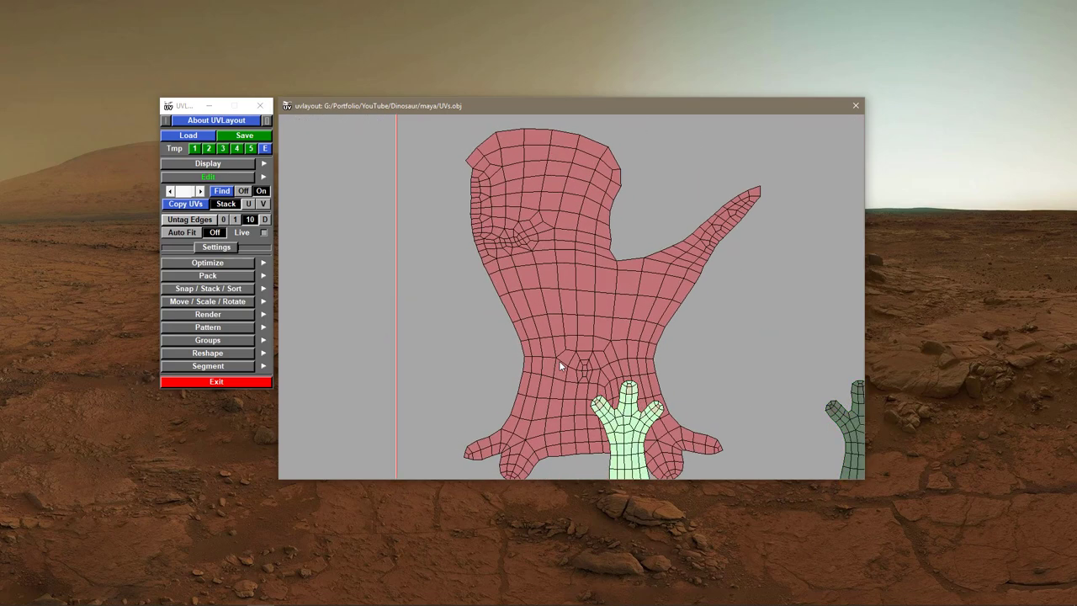
{"action": "right_click_drag", "start_coordinate": [638, 339], "coordinate": [550, 328]}
{"action": "middle_click_drag", "start_coordinate": [550, 326], "coordinate": [461, 335]}
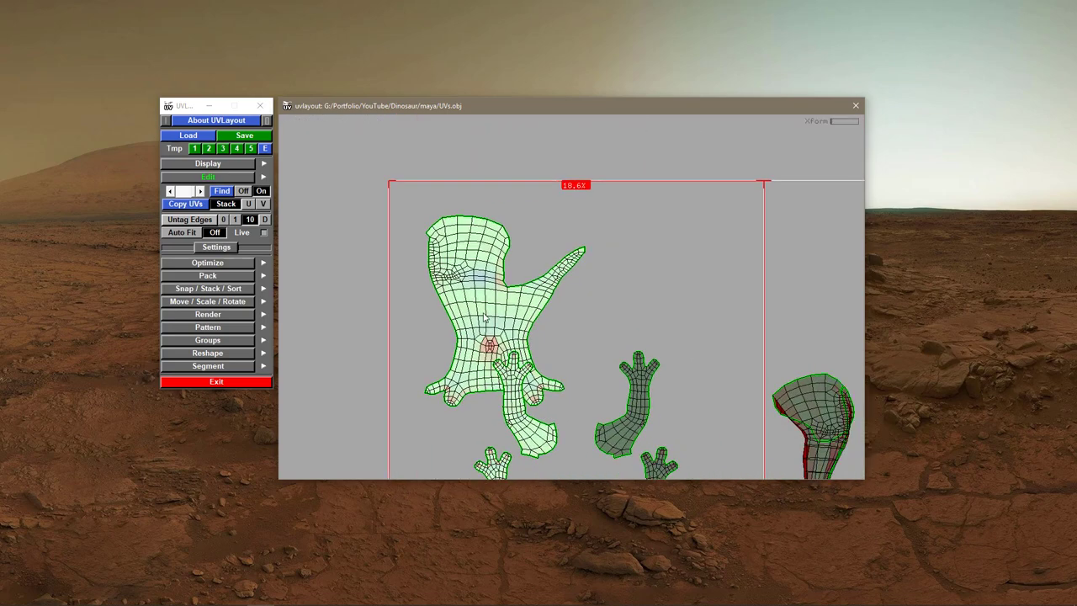
{"action": "key", "text": "s"}
{"action": "right_click_drag", "start_coordinate": [520, 324], "coordinate": [477, 320]}
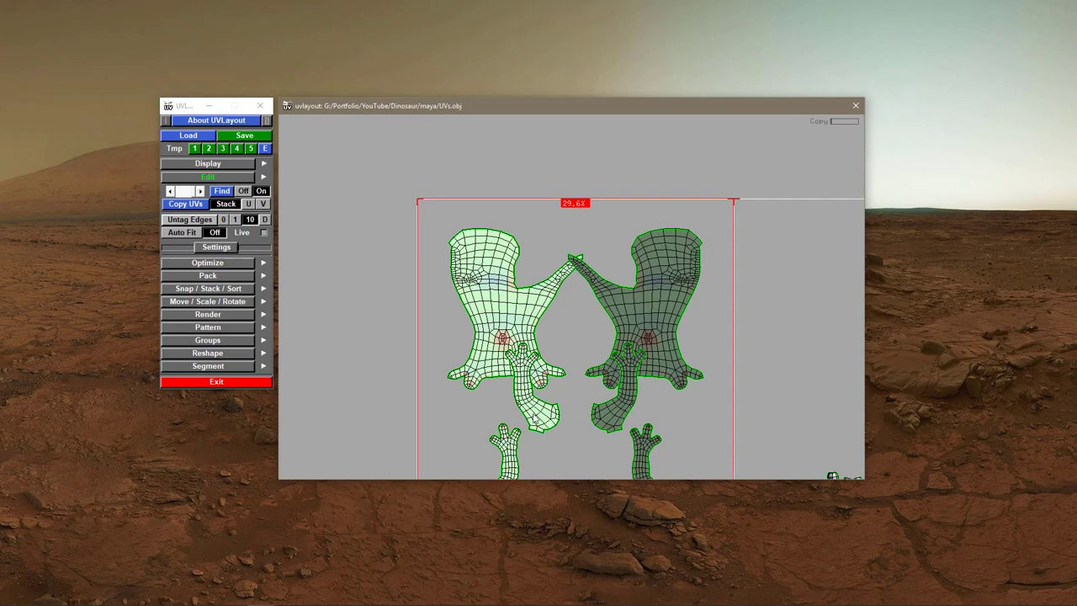
- Move the overlapping arm shell down clear of the hind leg shell, and shift the leg into the tile's upper corner
{"action": "middle_click_drag", "start_coordinate": [533, 415], "coordinate": [549, 462]}
{"action": "middle_click_drag", "start_coordinate": [501, 319], "coordinate": [475, 299]}
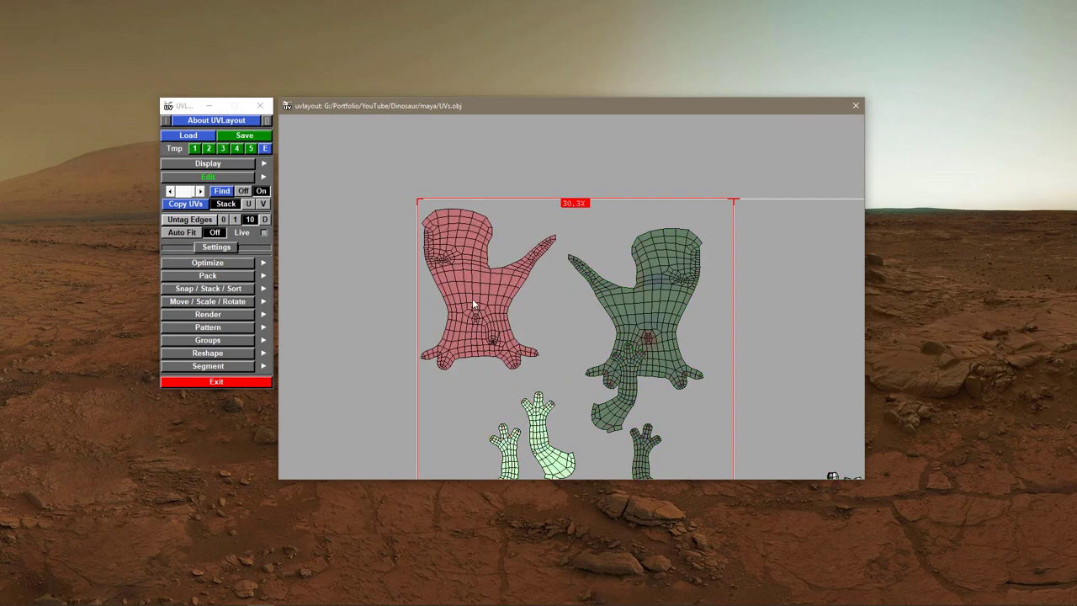
{"action": "right_click_drag", "start_coordinate": [588, 334], "coordinate": [546, 346]}
{"action": "middle_click_drag", "start_coordinate": [557, 338], "coordinate": [517, 276]}
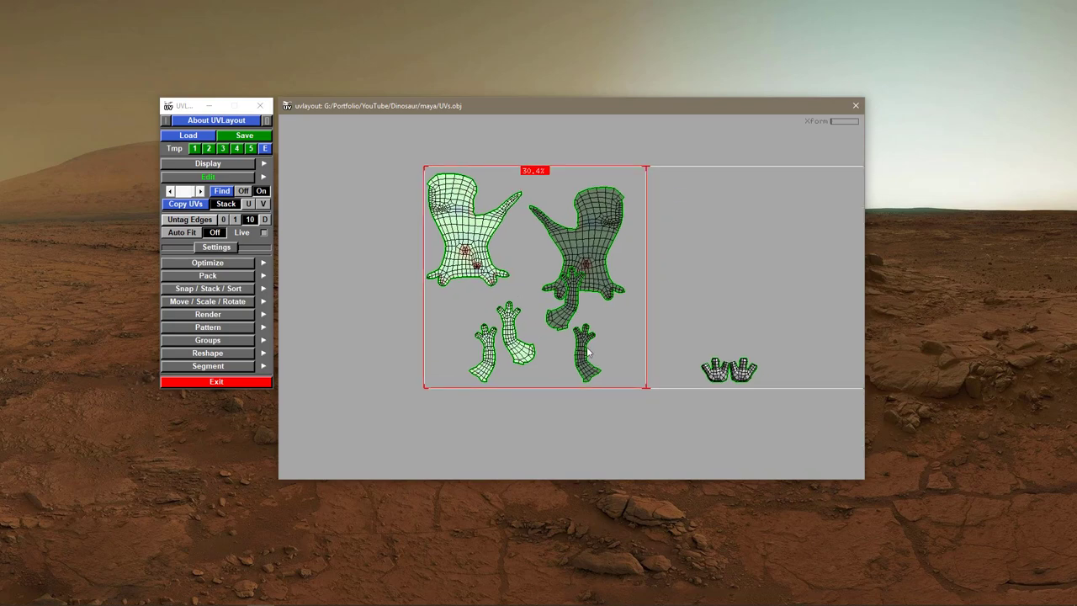
- Flatten the light-coloured sole shell lying in the neighbouring UV tile
{"action": "right_click_drag", "start_coordinate": [627, 366], "coordinate": [677, 374]}
{"action": "middle_click_drag", "start_coordinate": [703, 387], "coordinate": [471, 303]}
{"action": "right_click_drag", "start_coordinate": [471, 303], "coordinate": [396, 326]}
{"action": "key", "text": "shift+f"}
{"action": "key", "text": "space"}
{"action": "middle_click_drag", "start_coordinate": [460, 354], "coordinate": [510, 374]}
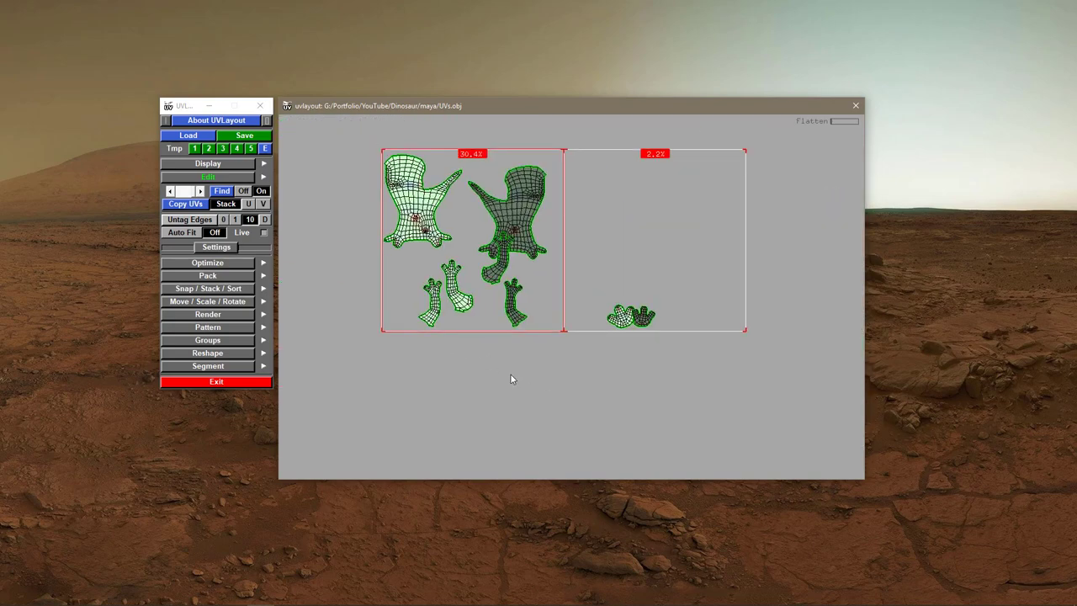
- Move the flattened sole shell into the main UV tile beside the smaller arm, and copy its UVs to its mirrored counterpart
{"action": "right_click_drag", "start_coordinate": [511, 375], "coordinate": [570, 331]}
{"action": "middle_click_drag", "start_coordinate": [570, 331], "coordinate": [634, 392]}
{"action": "middle_click_drag", "start_coordinate": [700, 386], "coordinate": [426, 367]}
{"action": "key", "text": "s"}
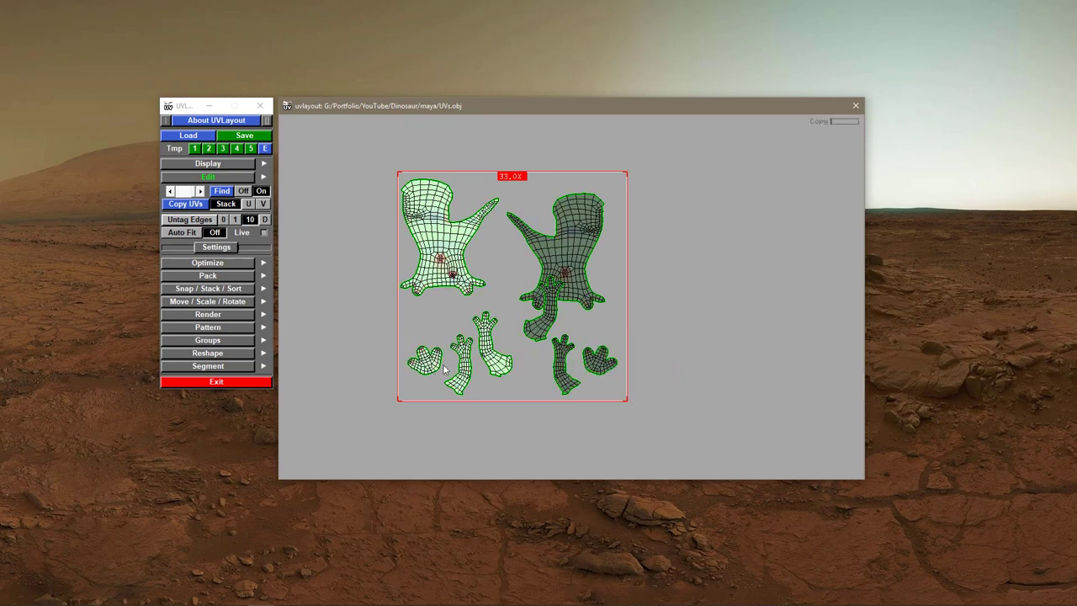
- Copy the UVs of the repositioned arm and hind leg shells to their mirrored counterparts
{"action": "key", "text": "s"}
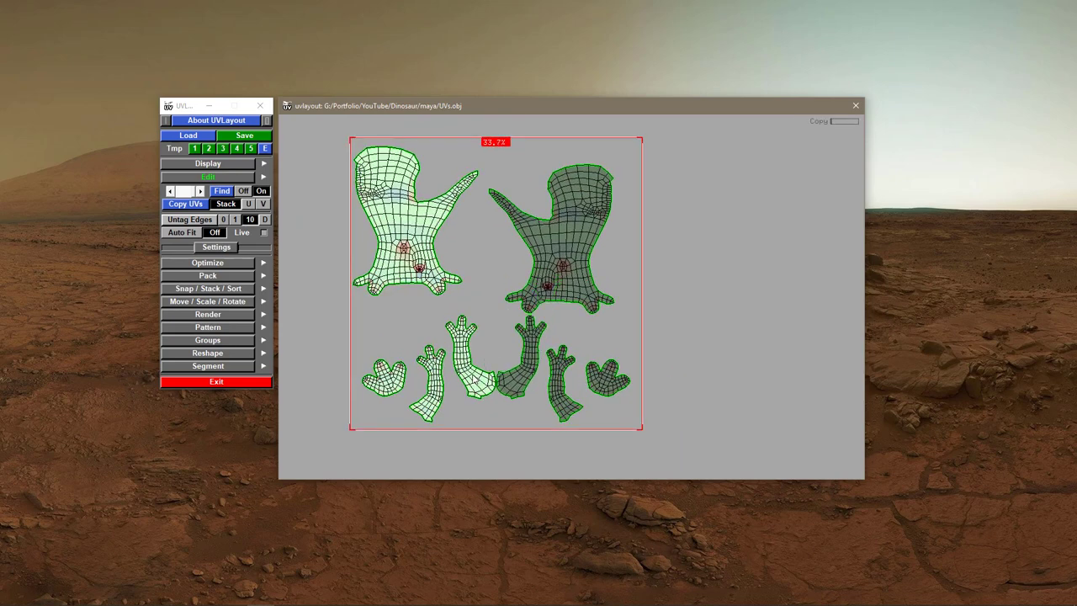
{"action": "right_click_drag", "start_coordinate": [451, 303], "coordinate": [439, 291]}
{"action": "key", "text": "s"}
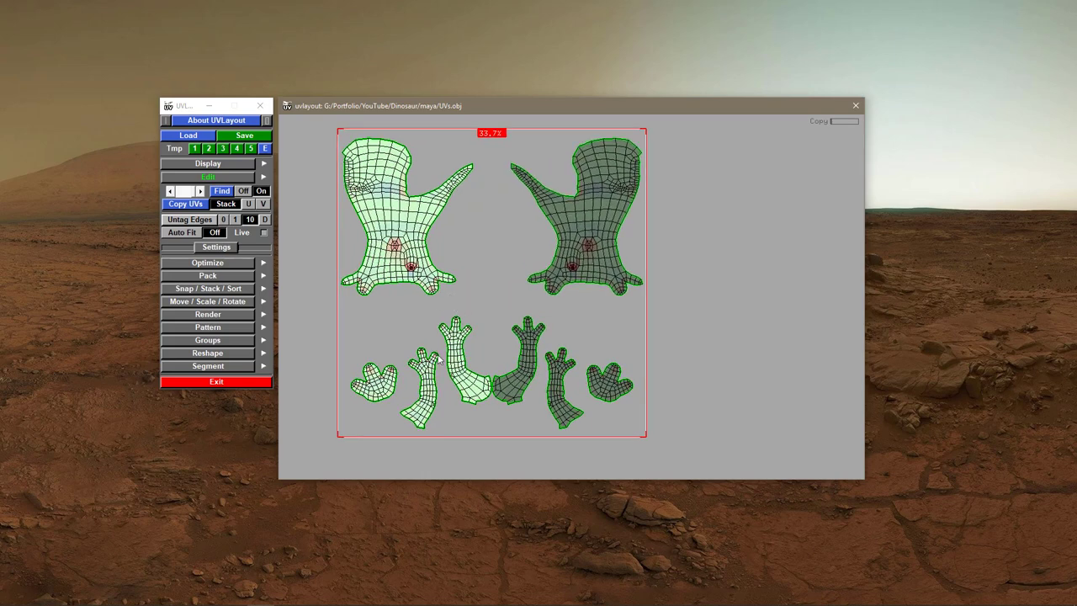
- Save the layout over UVs.obj and close the save dialog
{"action": "left_click", "coordinate": [244, 135]}
{"action": "left_click", "coordinate": [393, 280]}
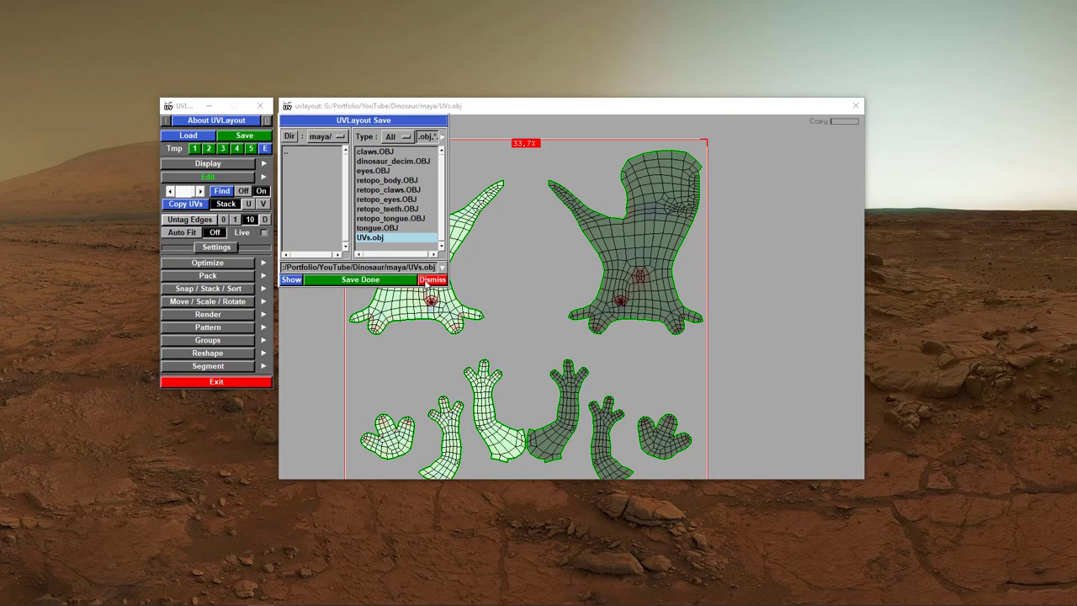
{"action": "left_click", "coordinate": [430, 280]}
- Examine the flattened hind leg shells for stretching around the heel, the small rear toe and the thigh
{"action": "right_click_drag", "start_coordinate": [565, 303], "coordinate": [572, 308]}
{"action": "middle_click_drag", "start_coordinate": [514, 283], "coordinate": [533, 361]}
{"action": "right_click_drag", "start_coordinate": [533, 361], "coordinate": [439, 354]}
{"action": "middle_click_drag", "start_coordinate": [439, 355], "coordinate": [484, 330]}
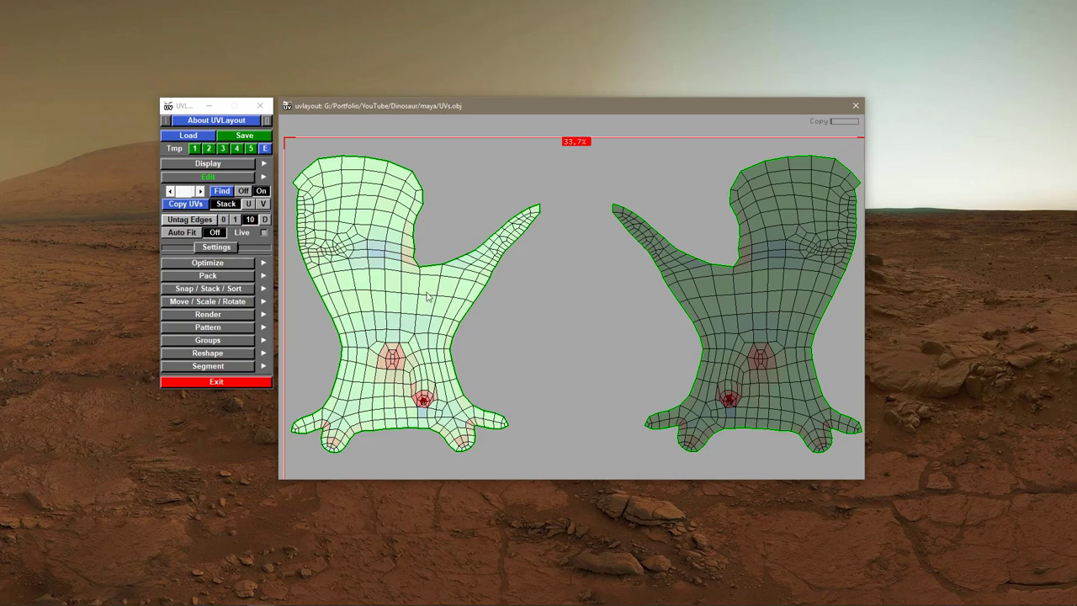
{"action": "right_click_drag", "start_coordinate": [581, 369], "coordinate": [498, 389]}
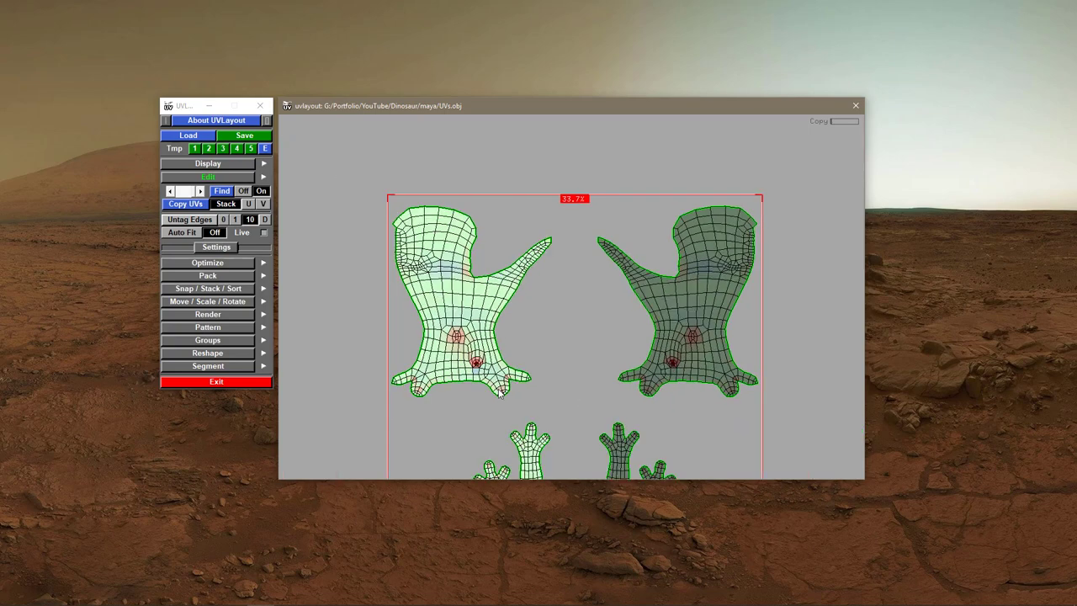
{"action": "middle_click_drag", "start_coordinate": [508, 384], "coordinate": [537, 360]}
{"action": "right_click_drag", "start_coordinate": [537, 360], "coordinate": [492, 301]}
{"action": "middle_click_drag", "start_coordinate": [493, 301], "coordinate": [504, 350]}
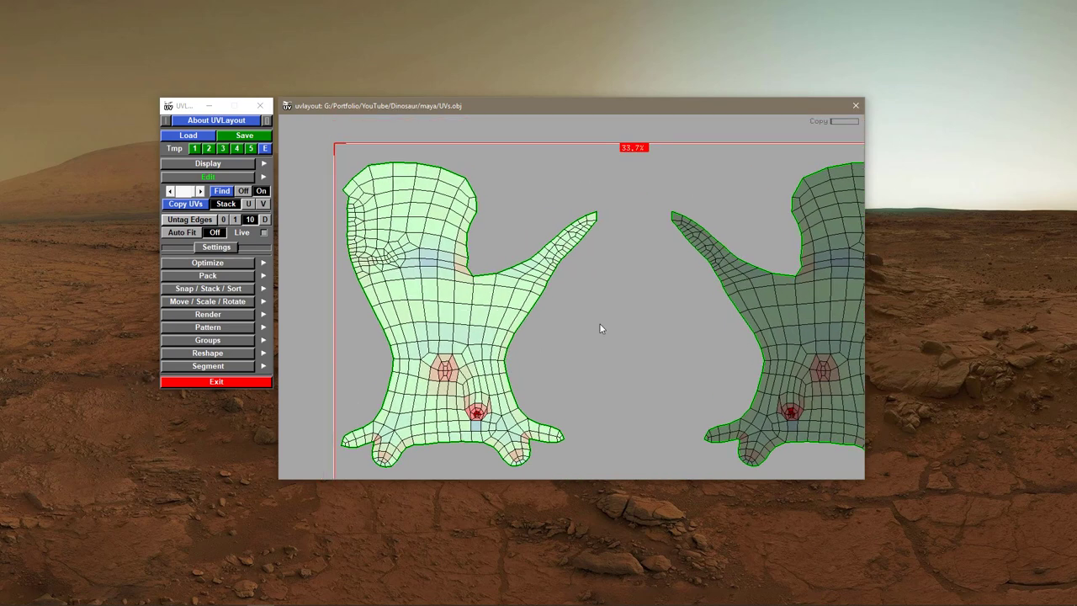
{"action": "scroll", "coordinate": [589, 323], "scroll_direction": "down", "scroll_amount": 1}
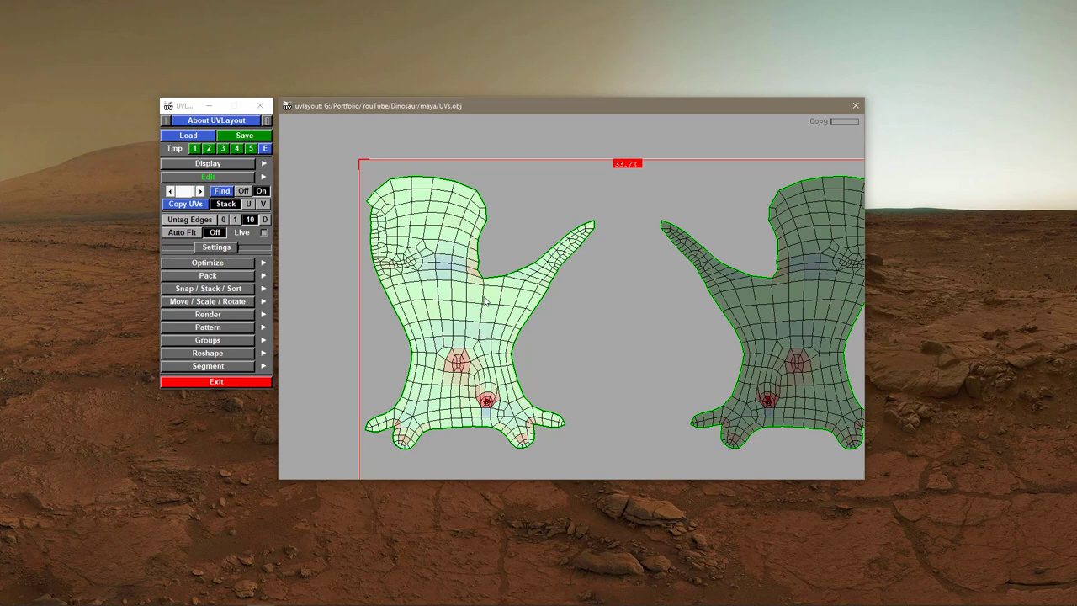
- Try to split the flattened hind leg along a short seam running down from the notch beside the thigh
{"action": "key", "text": "c"}
{"action": "right_click_drag", "start_coordinate": [475, 365], "coordinate": [526, 395]}
{"action": "middle_click_drag", "start_coordinate": [526, 394], "coordinate": [570, 285]}
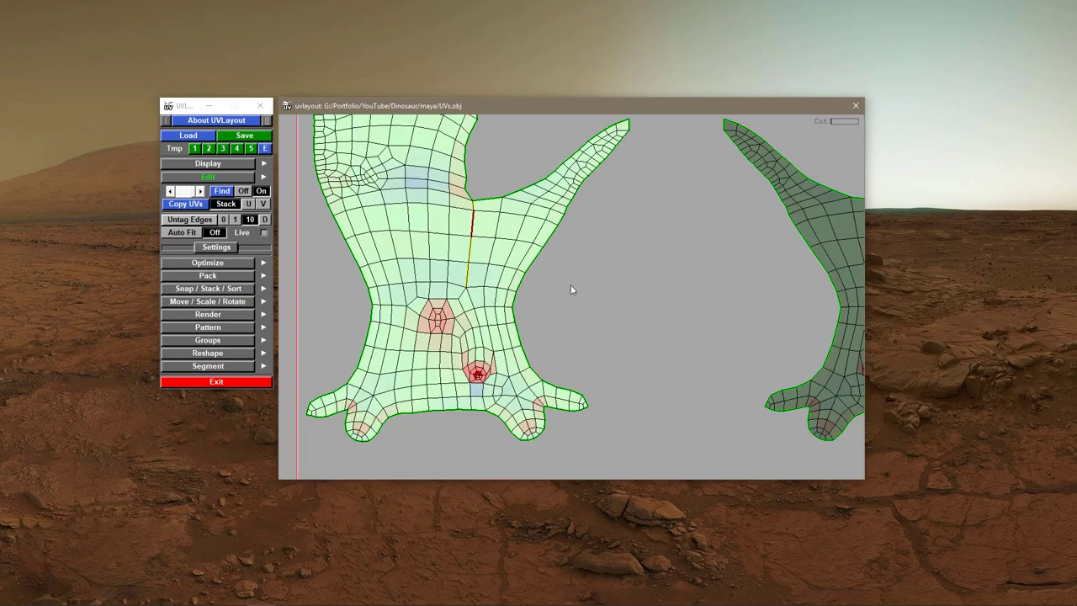
{"action": "right_click_drag", "start_coordinate": [571, 285], "coordinate": [560, 306]}
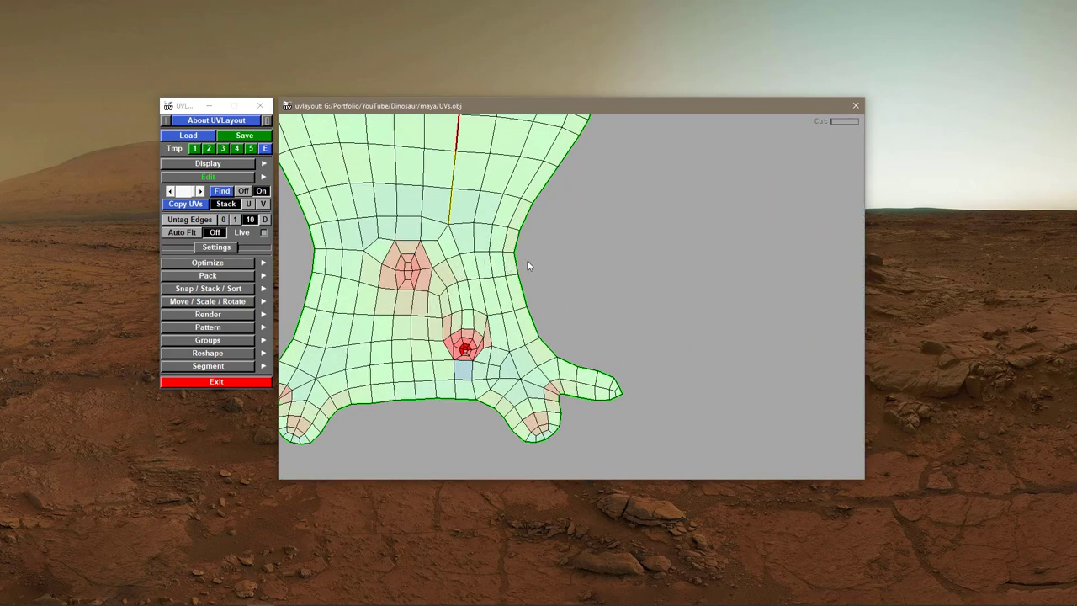
{"action": "scroll", "coordinate": [521, 265], "scroll_direction": "down", "scroll_amount": 5}
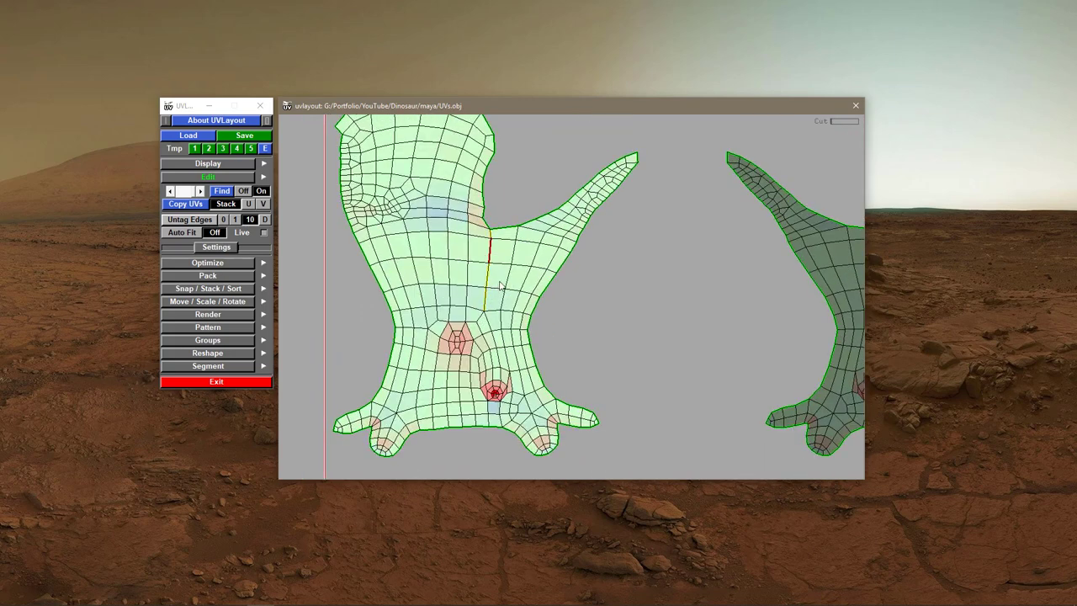
{"action": "key", "text": "Return"}
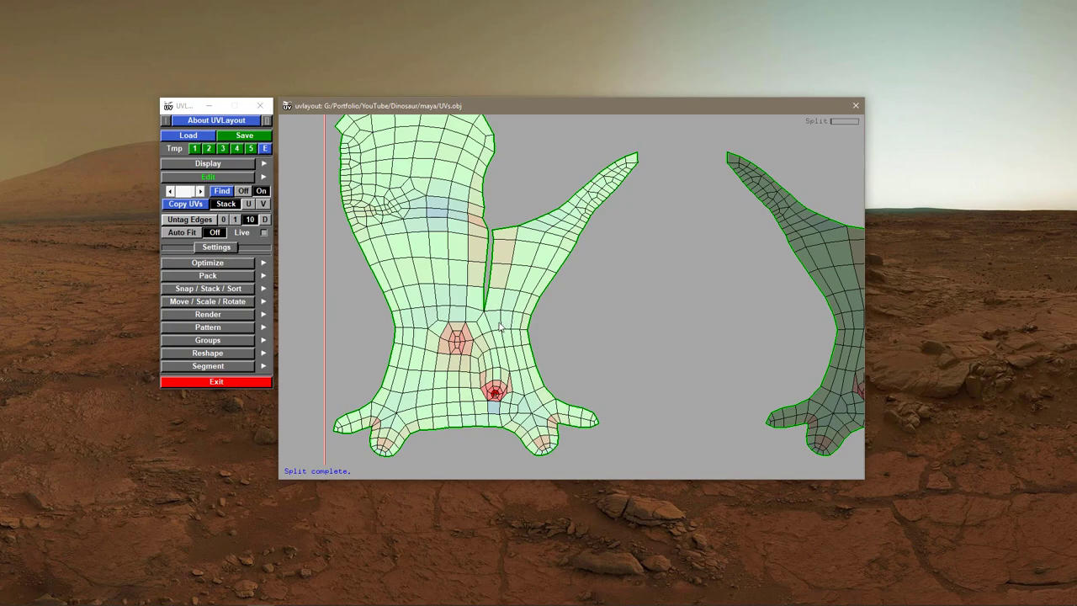
{"action": "key", "text": "ctrl+z"}
- Undrop the flattened hind leg shells from the UV layout for recutting
{"action": "scroll", "coordinate": [500, 327], "scroll_direction": "down", "scroll_amount": 3}
{"action": "scroll", "coordinate": [501, 328], "scroll_direction": "up", "scroll_amount": 1}
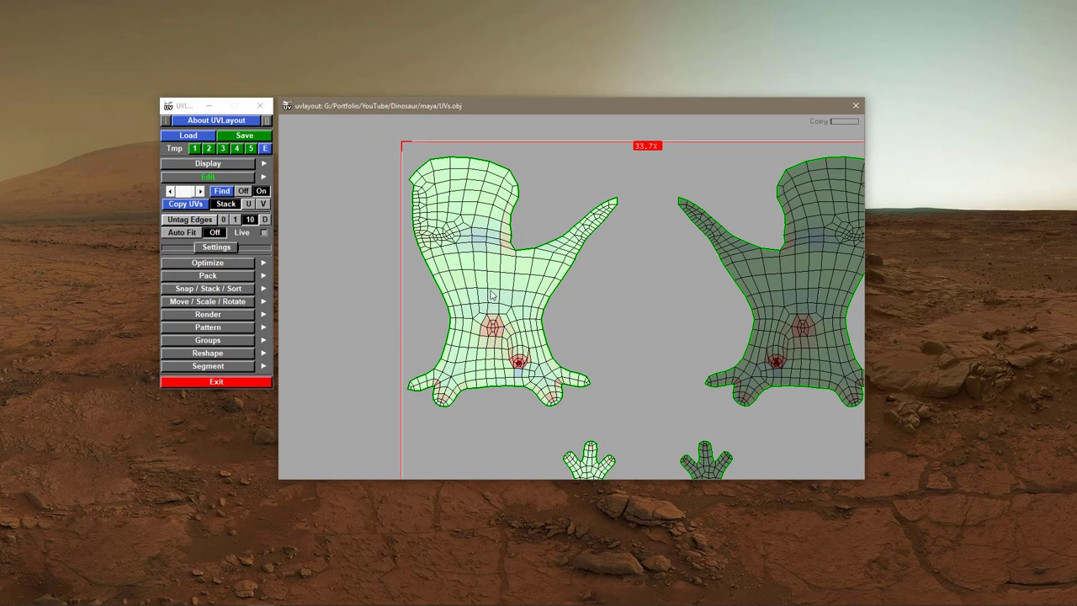
{"action": "key", "text": "d"}
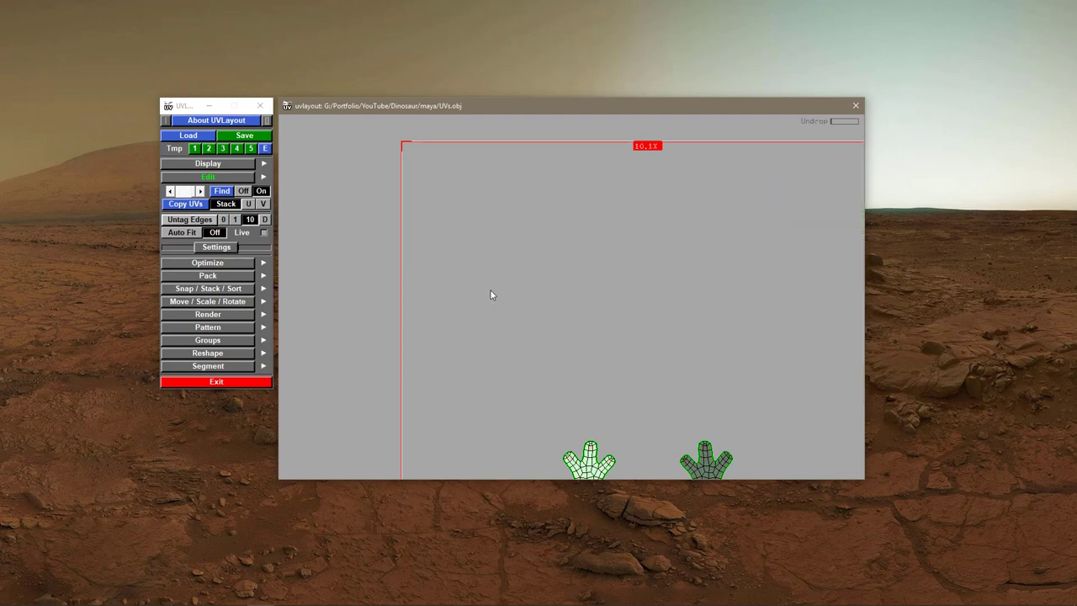
- Return to the 3D model and rejoin the hind leg along the seam running down its front
{"action": "key", "text": "2"}
{"action": "scroll", "coordinate": [585, 316], "scroll_direction": "down", "scroll_amount": 3}
{"action": "mouse_move", "coordinate": [530, 326]}
{"action": "left_mouse_down"}
{"action": "mouse_move", "coordinate": [553, 310]}
{"action": "mouse_move", "coordinate": [538, 319]}
{"action": "left_mouse_up"}
{"action": "middle_click_drag", "start_coordinate": [497, 328], "coordinate": [624, 331]}
{"action": "right_click", "coordinate": [653, 354]}
{"action": "left_click", "coordinate": [647, 345]}
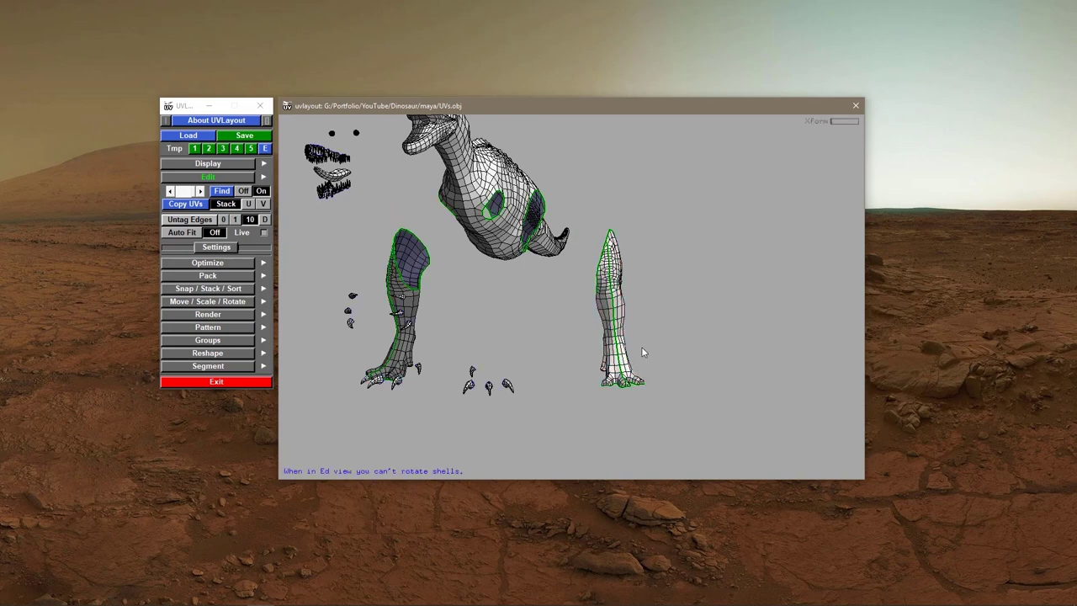
{"action": "left_click_drag", "start_coordinate": [644, 351], "coordinate": [627, 334]}
{"action": "middle_click_drag", "start_coordinate": [601, 409], "coordinate": [580, 354]}
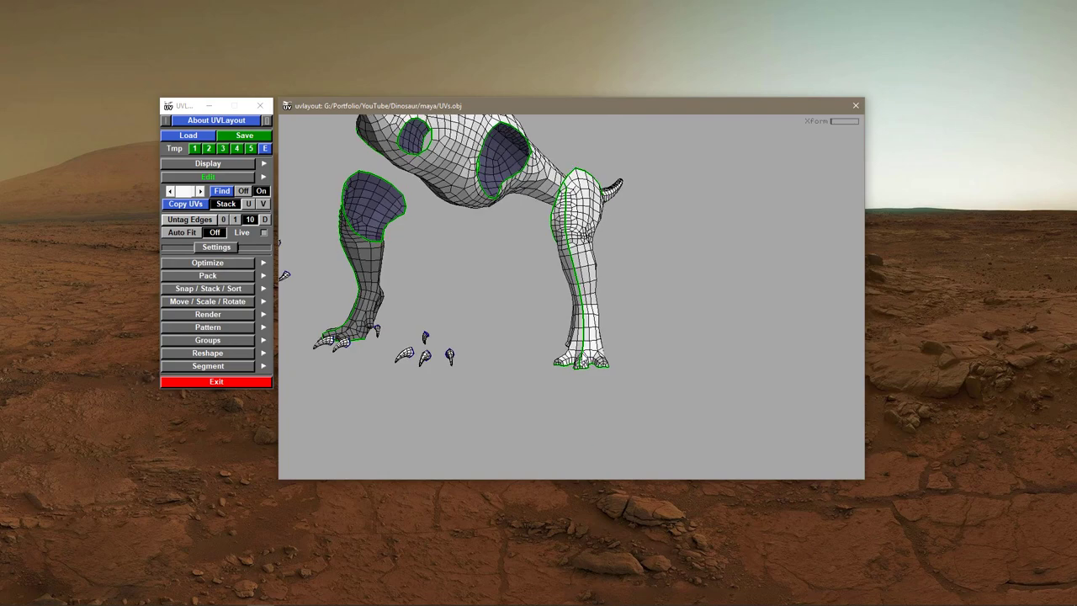
{"action": "right_click_drag", "start_coordinate": [581, 354], "coordinate": [606, 318]}
{"action": "left_click_drag", "start_coordinate": [606, 319], "coordinate": [594, 310]}
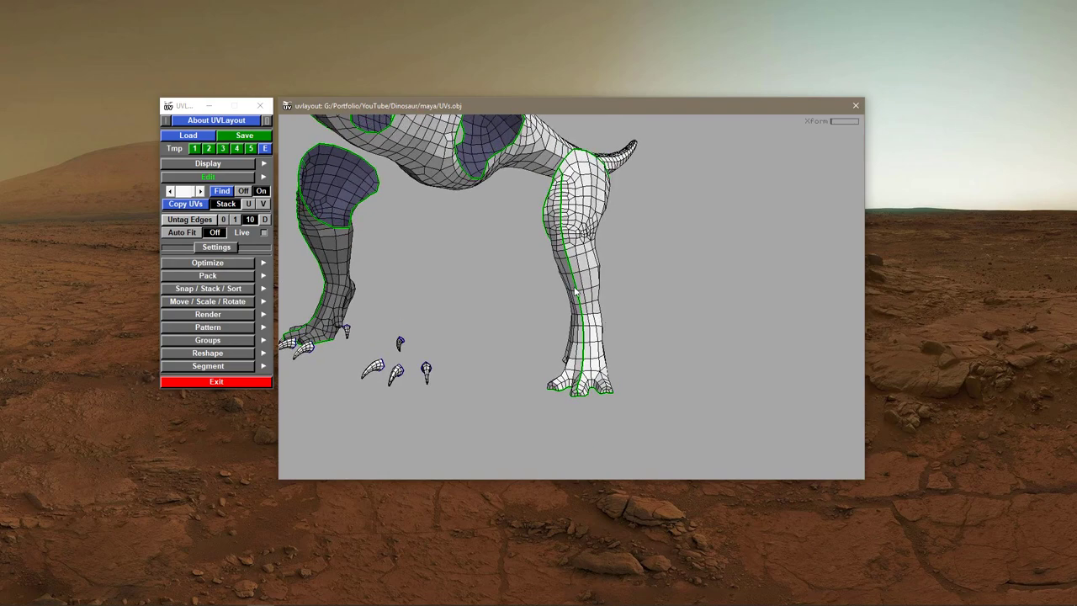
{"action": "key", "text": "shift+d"}
{"action": "left_click_drag", "start_coordinate": [419, 291], "coordinate": [474, 287]}
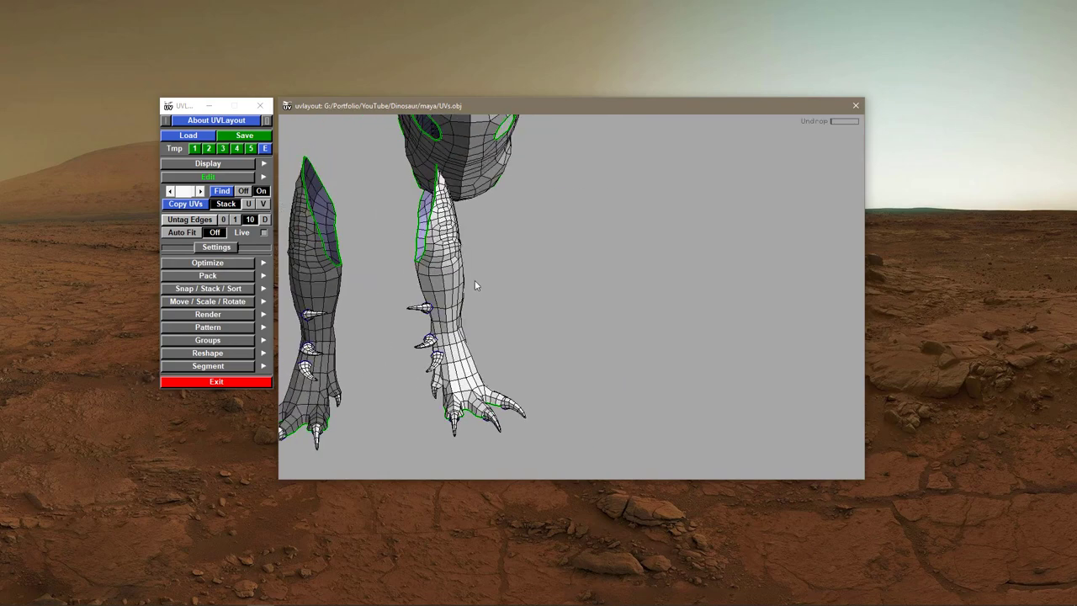
- Mark a cut down the back of the hind leg from the thigh opening through the heel to the sole
{"action": "left_click_drag", "start_coordinate": [510, 335], "coordinate": [495, 362]}
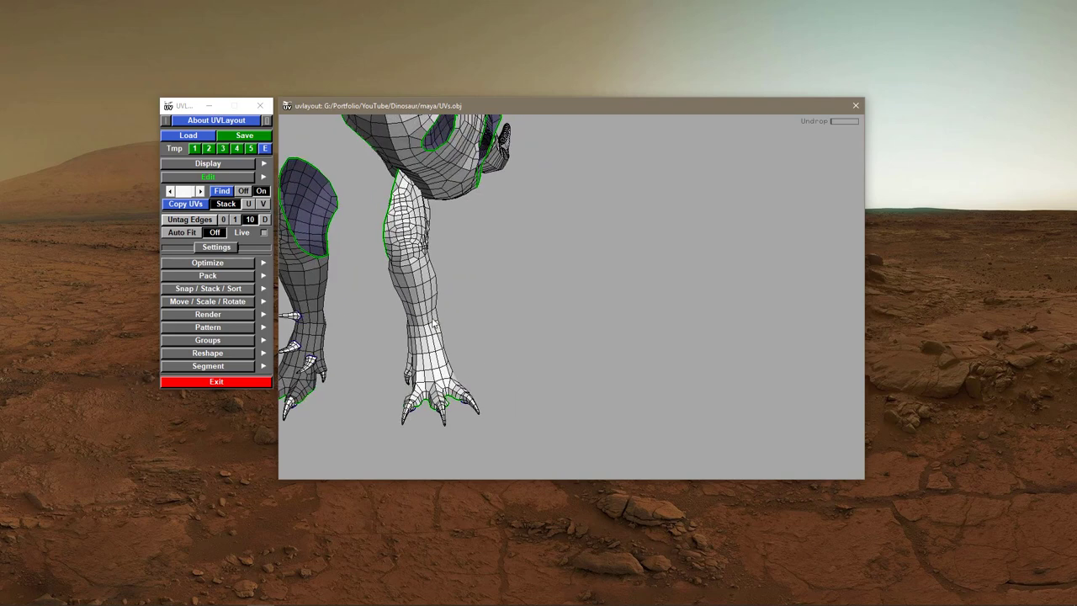
{"action": "left_click_drag", "start_coordinate": [446, 324], "coordinate": [504, 303]}
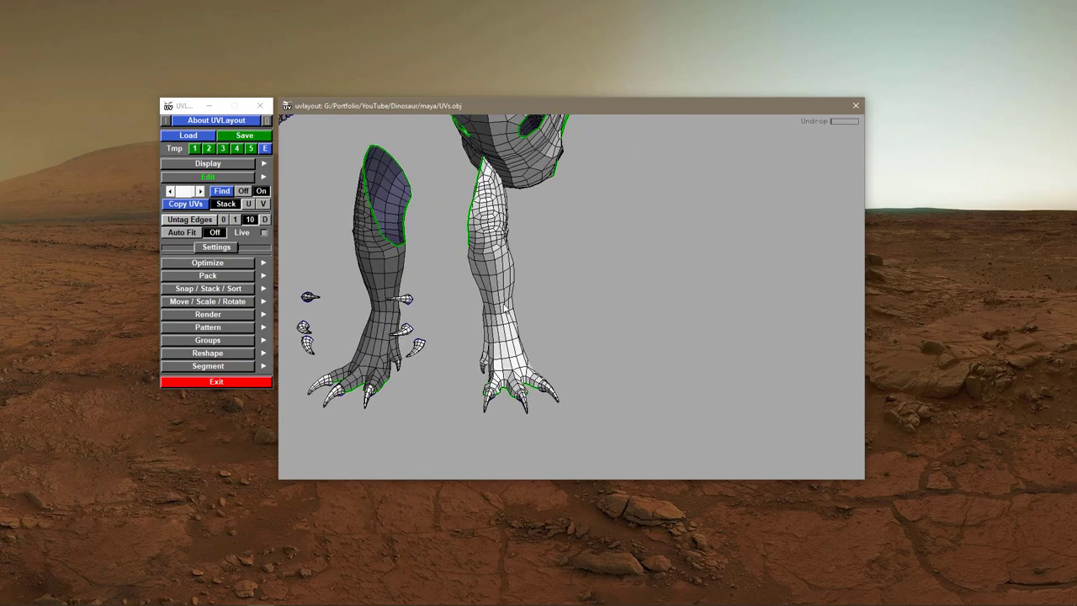
{"action": "middle_click_drag", "start_coordinate": [504, 303], "coordinate": [635, 319]}
{"action": "mouse_move", "coordinate": [667, 324]}
{"action": "left_mouse_down"}
{"action": "mouse_move", "coordinate": [628, 318]}
{"action": "mouse_move", "coordinate": [659, 348]}
{"action": "left_mouse_up"}
{"action": "right_click_drag", "start_coordinate": [659, 347], "coordinate": [664, 342]}
{"action": "left_click_drag", "start_coordinate": [665, 347], "coordinate": [483, 304]}
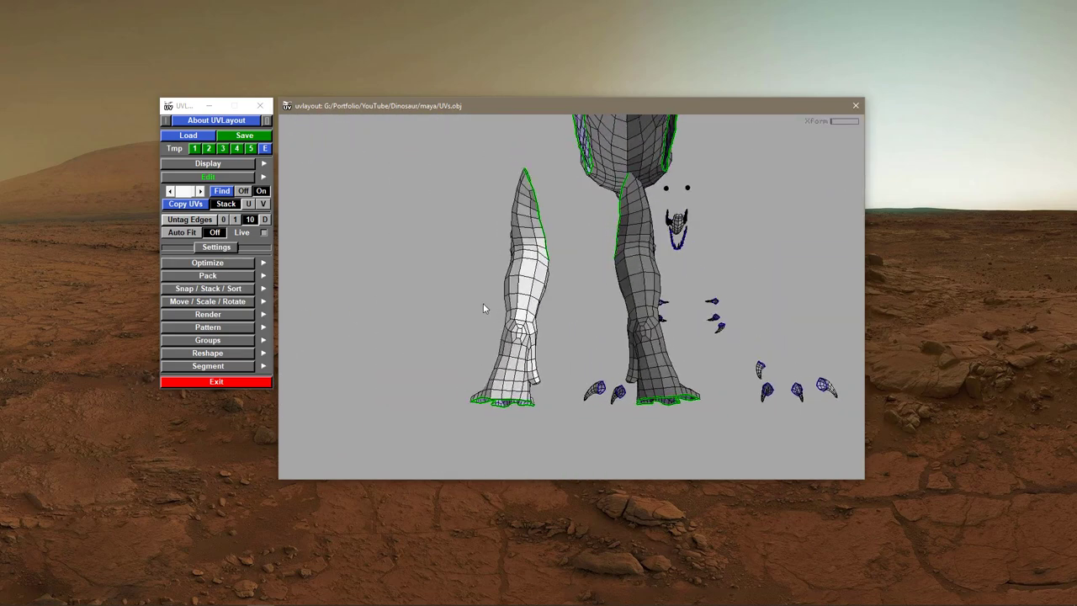
{"action": "right_click_drag", "start_coordinate": [483, 304], "coordinate": [542, 340]}
{"action": "left_click_drag", "start_coordinate": [541, 340], "coordinate": [493, 297]}
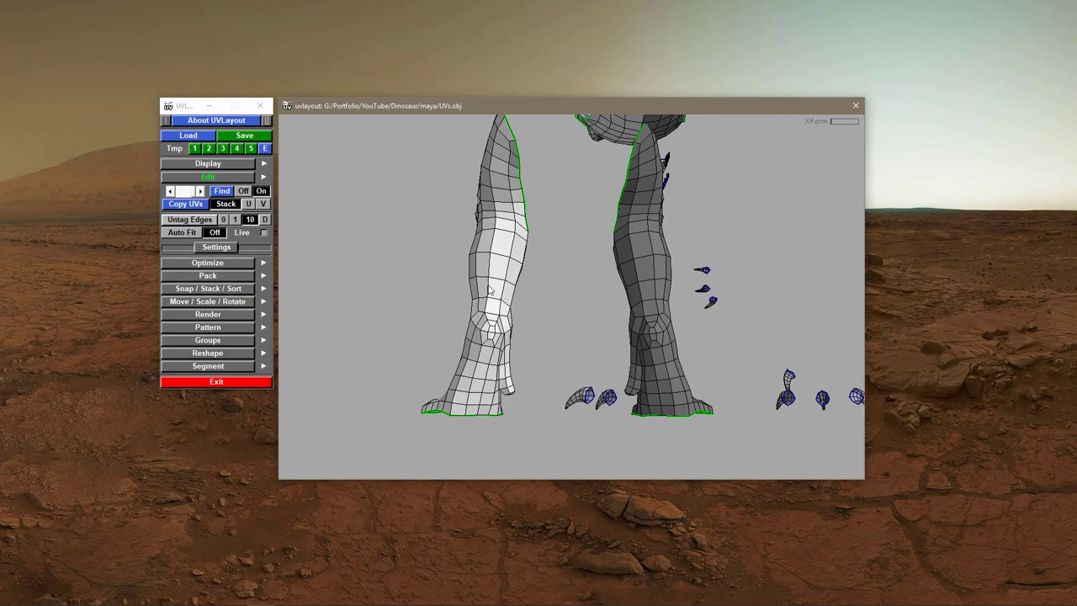
{"action": "key", "text": "c"}
{"action": "key", "text": "c"}
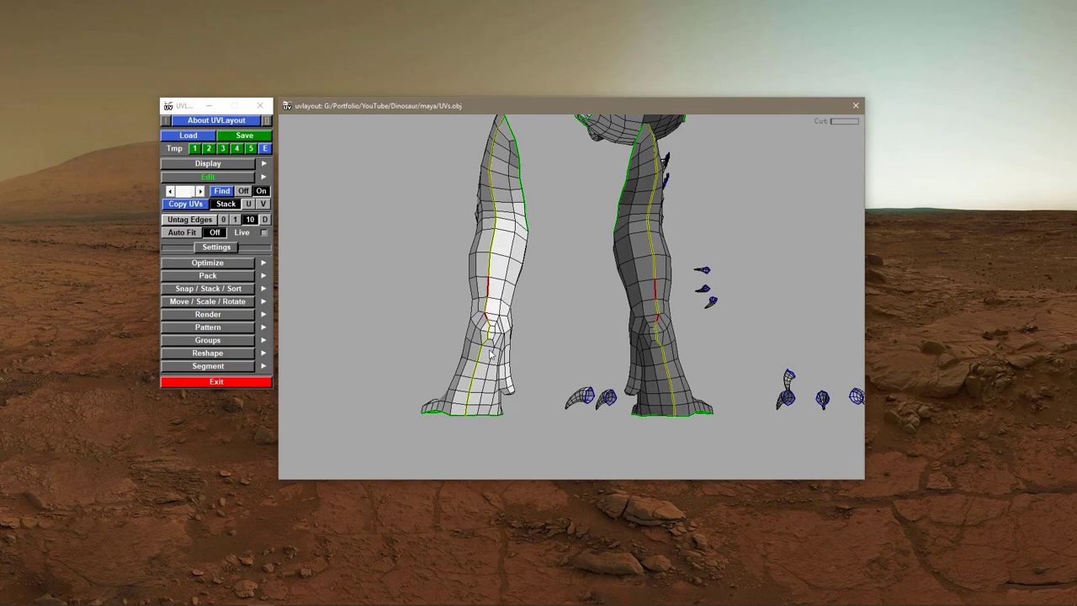
- Mark a cut down the front of the hind leg to the tip of the middle toe and split the leg into two halves
{"action": "mouse_move", "coordinate": [478, 351]}
{"action": "left_mouse_down"}
{"action": "mouse_move", "coordinate": [497, 336]}
{"action": "mouse_move", "coordinate": [610, 327]}
{"action": "mouse_move", "coordinate": [621, 413]}
{"action": "left_mouse_up"}
{"action": "key", "text": "c"}
{"action": "left_click_drag", "start_coordinate": [594, 220], "coordinate": [594, 259]}
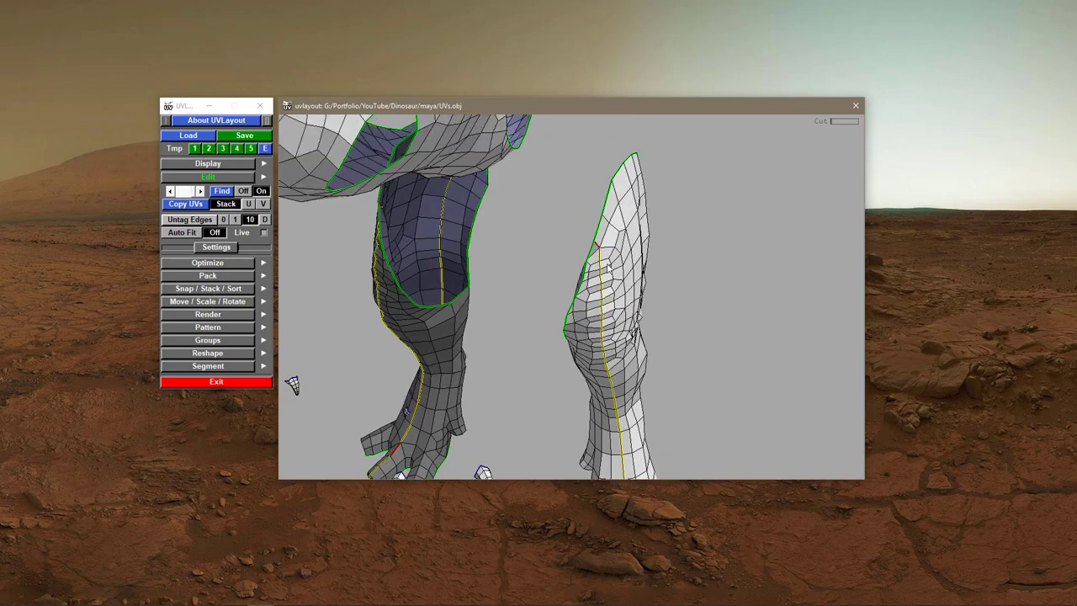
{"action": "left_click_drag", "start_coordinate": [625, 315], "coordinate": [605, 287]}
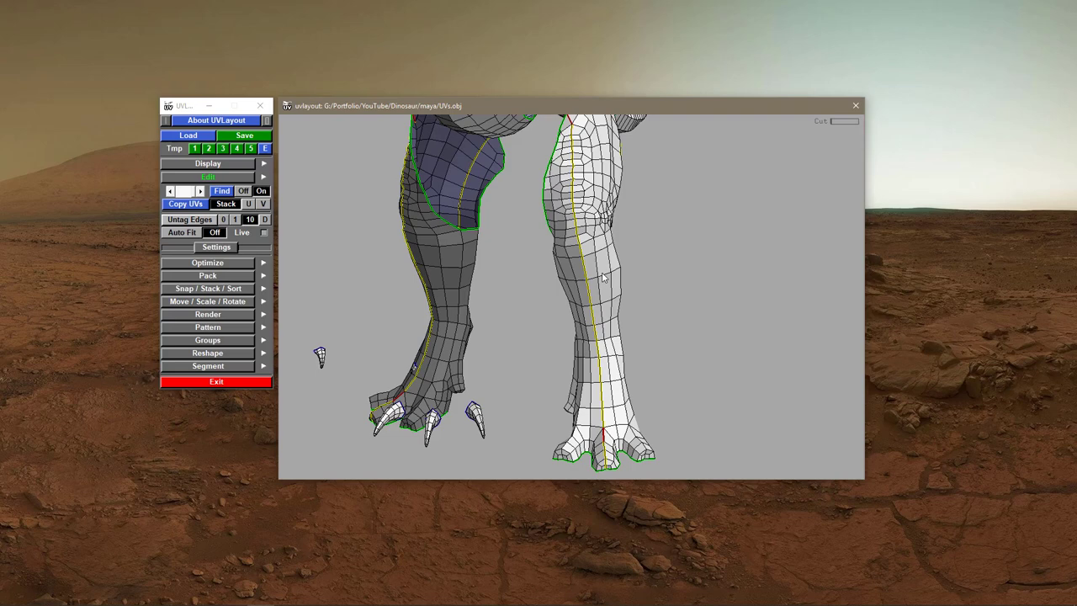
{"action": "key", "text": "Return"}
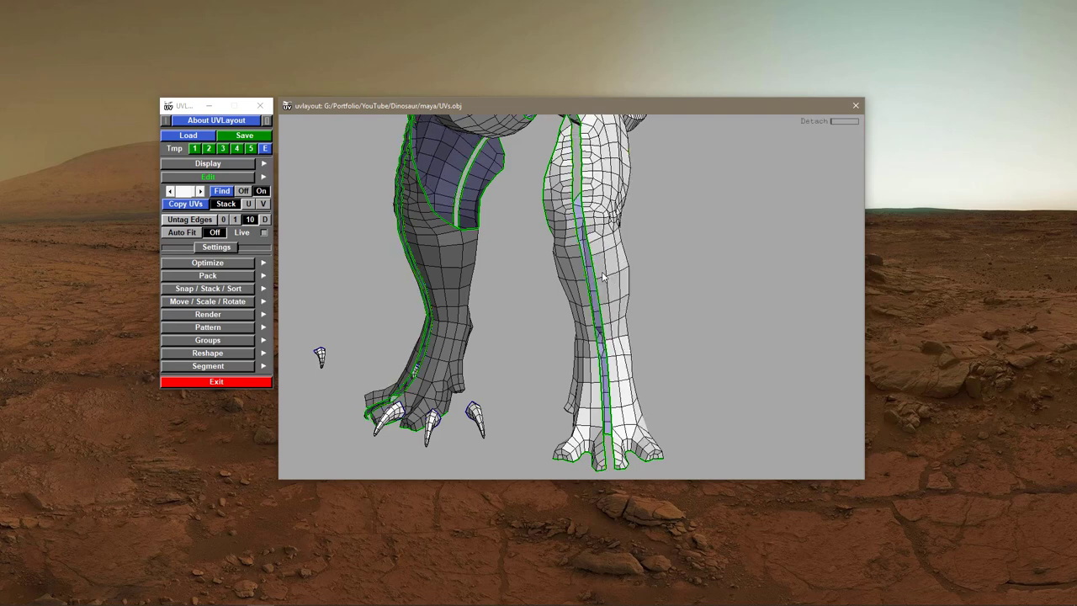
- Drop the hind leg halves into the UV layout and flatten the outer half
{"action": "key", "text": "d"}
{"action": "key", "text": "d"}
{"action": "key", "text": "1"}
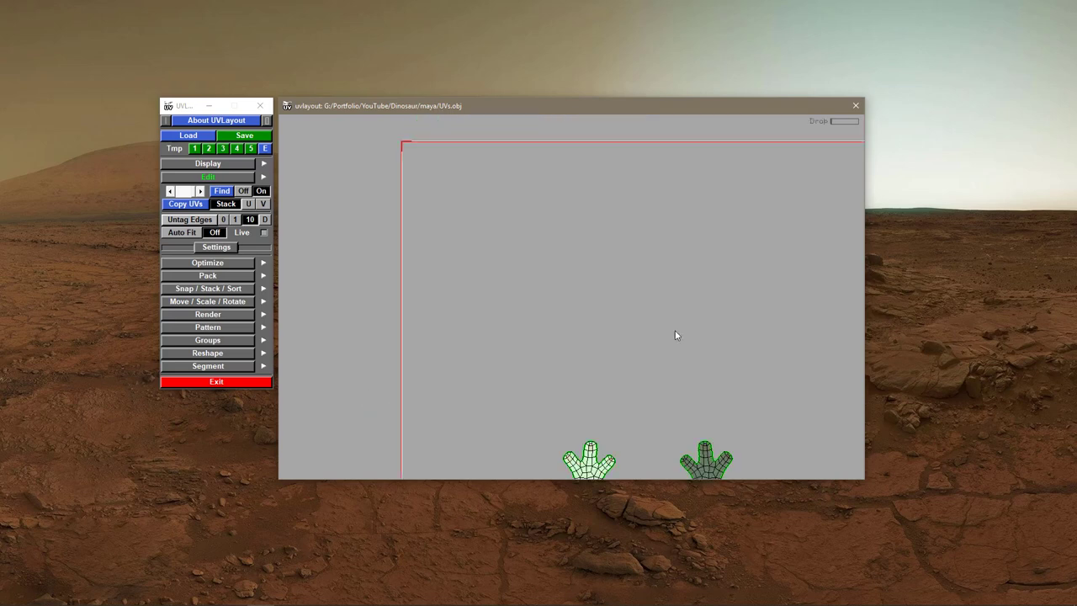
{"action": "scroll", "coordinate": [675, 335], "scroll_direction": "down", "scroll_amount": 2}
{"action": "middle_click_drag", "start_coordinate": [587, 329], "coordinate": [407, 281]}
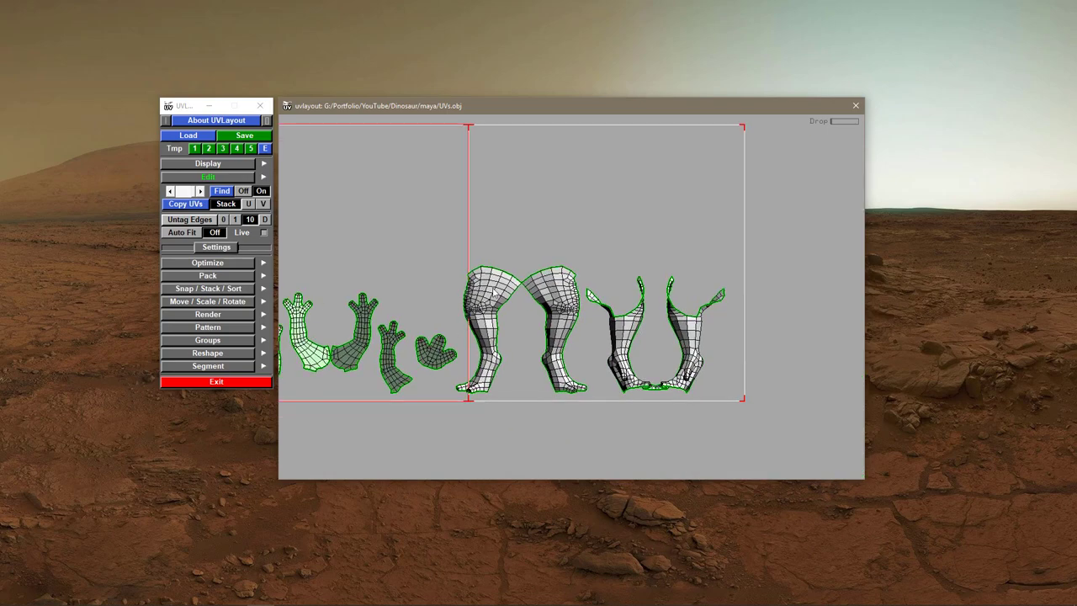
{"action": "key", "text": "space"}
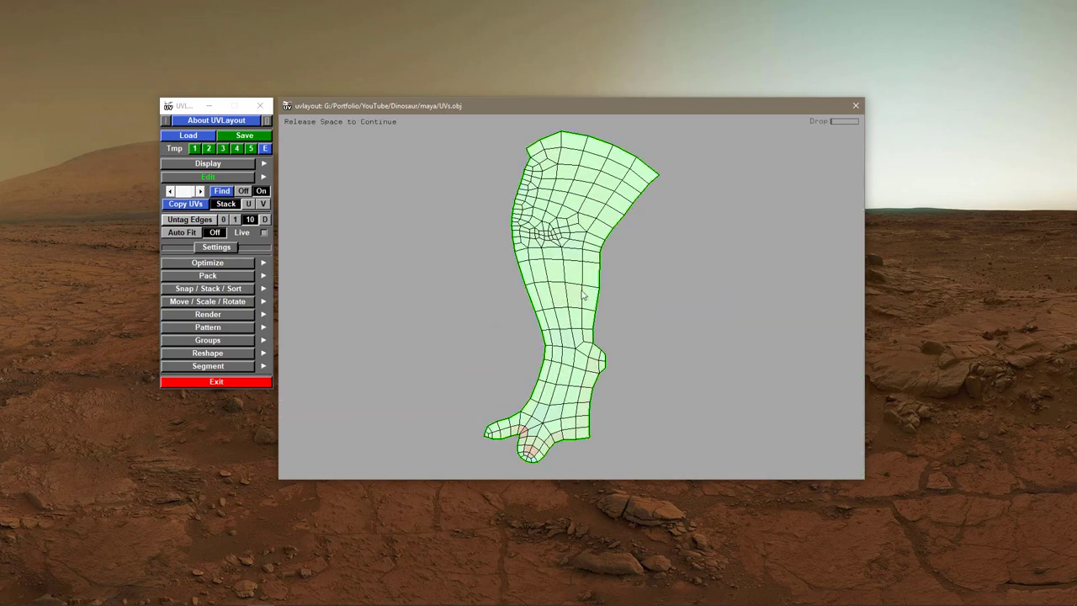
- Move the flattened outer leg shell into the main UV tile above the arm shells
{"action": "right_click_drag", "start_coordinate": [667, 313], "coordinate": [568, 270]}
{"action": "middle_click_drag", "start_coordinate": [568, 271], "coordinate": [644, 319]}
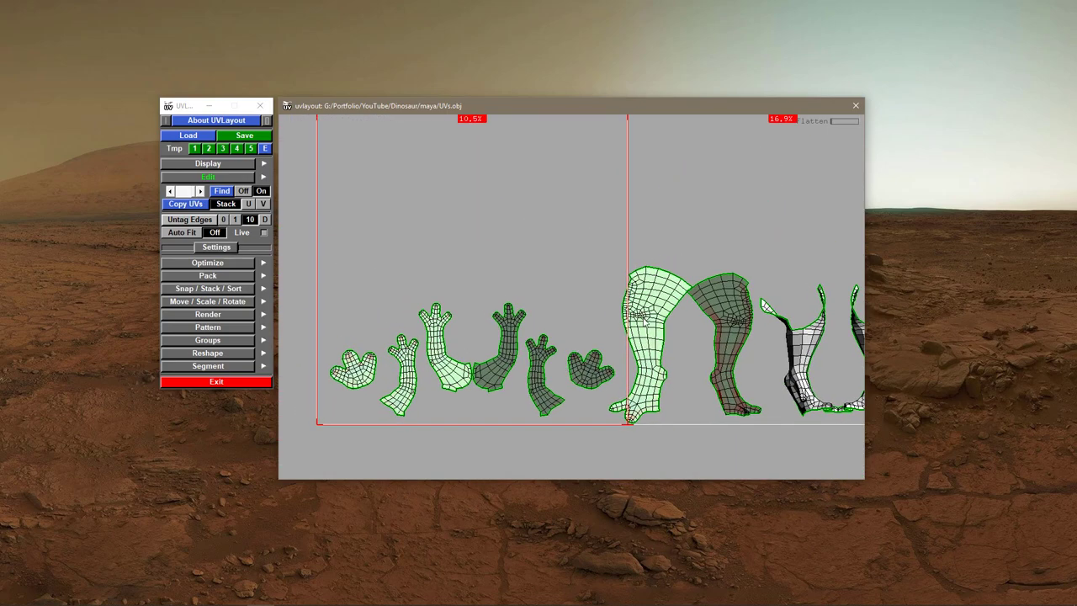
{"action": "left_click_drag", "start_coordinate": [653, 335], "coordinate": [381, 210]}
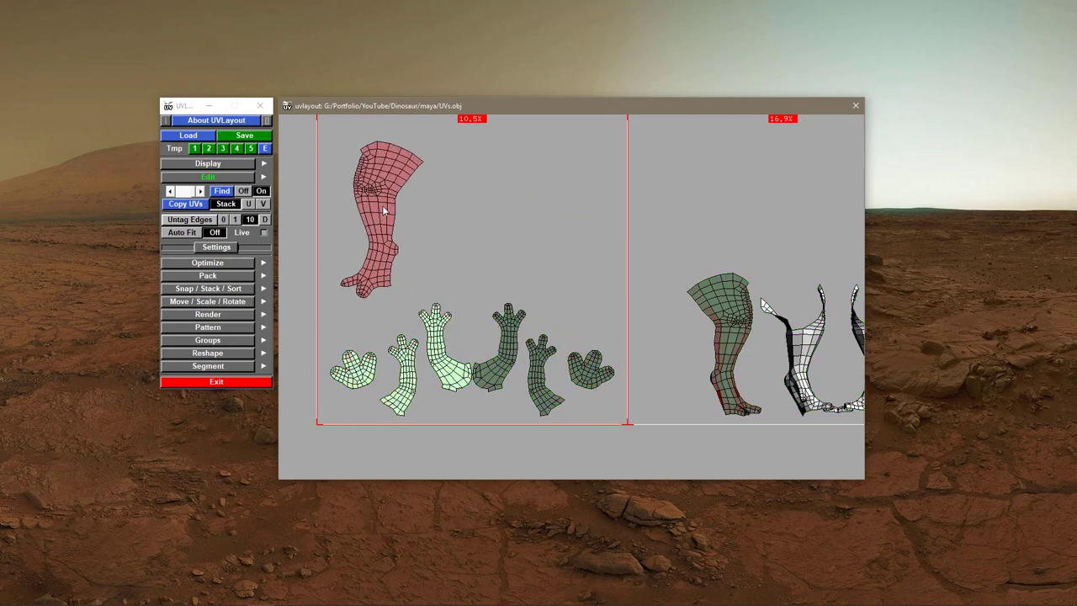
{"action": "key", "text": "c"}
- Flatten the inner half of the hind leg
{"action": "right_click_drag", "start_coordinate": [602, 313], "coordinate": [666, 363]}
{"action": "middle_click_drag", "start_coordinate": [666, 364], "coordinate": [532, 343]}
{"action": "key", "text": "shift+f"}
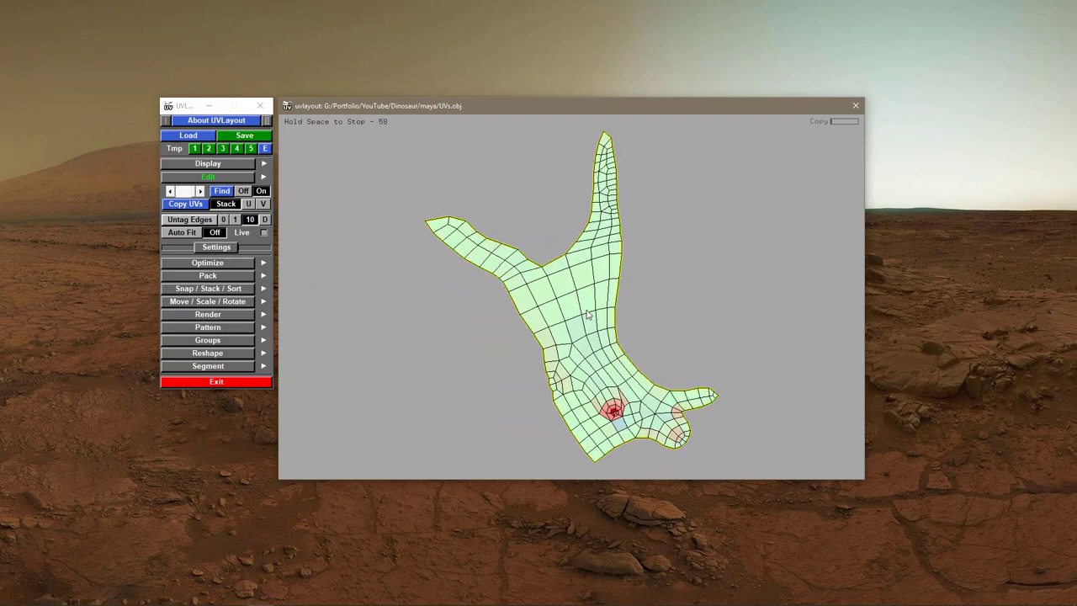
{"action": "key", "text": "space"}
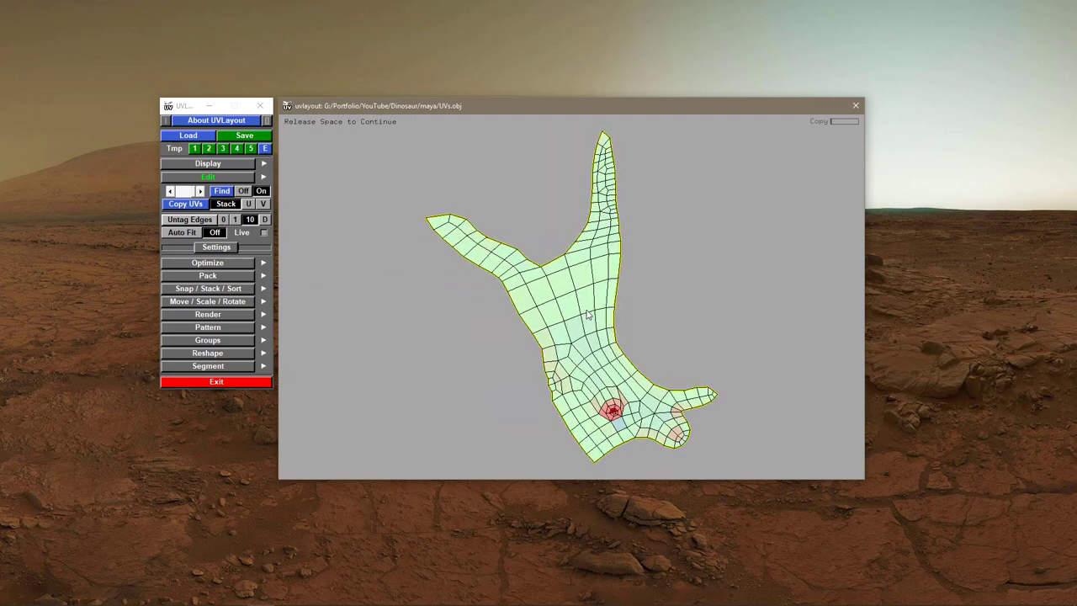
- Place the flattened inner leg shell upright in the main UV tile and copy the flattened leg shapes to their mirrored shells
{"action": "left_click_drag", "start_coordinate": [587, 361], "coordinate": [556, 363]}
{"action": "key", "text": "1"}
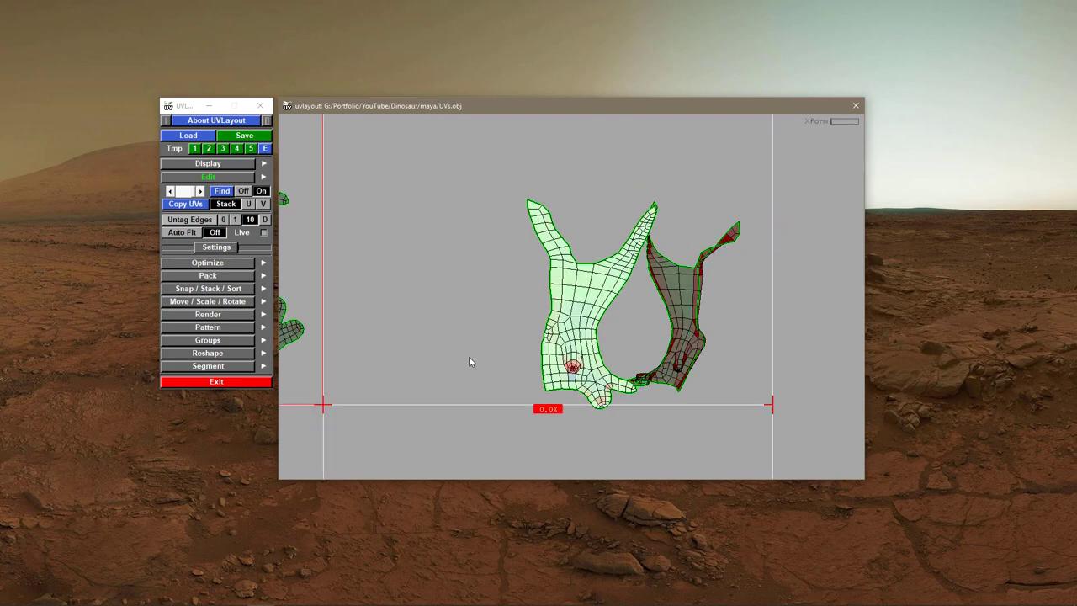
{"action": "middle_click_drag", "start_coordinate": [672, 372], "coordinate": [405, 273]}
{"action": "key", "text": "s"}
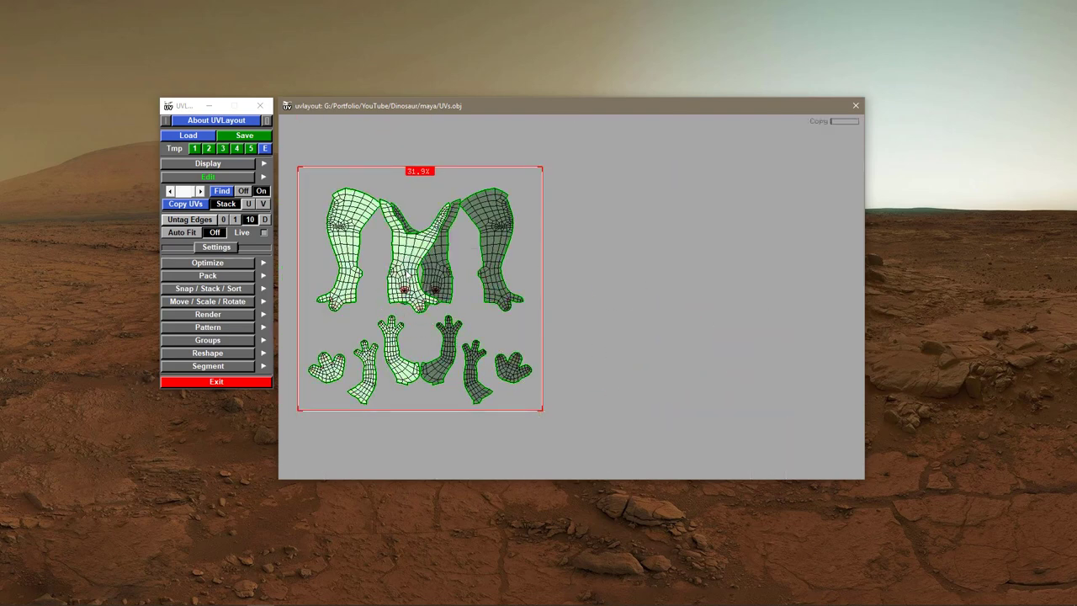
- Pack all shells into the UV tile at Fast quality with a 1k map resolution
{"action": "right_click_drag", "start_coordinate": [412, 335], "coordinate": [434, 337]}
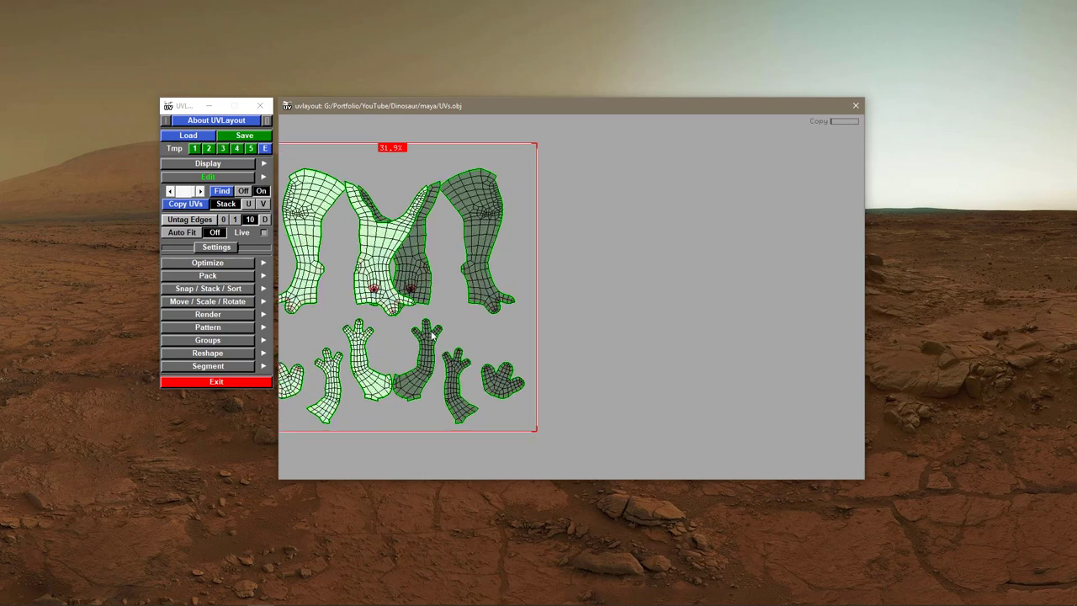
{"action": "middle_click_drag", "start_coordinate": [425, 327], "coordinate": [558, 343]}
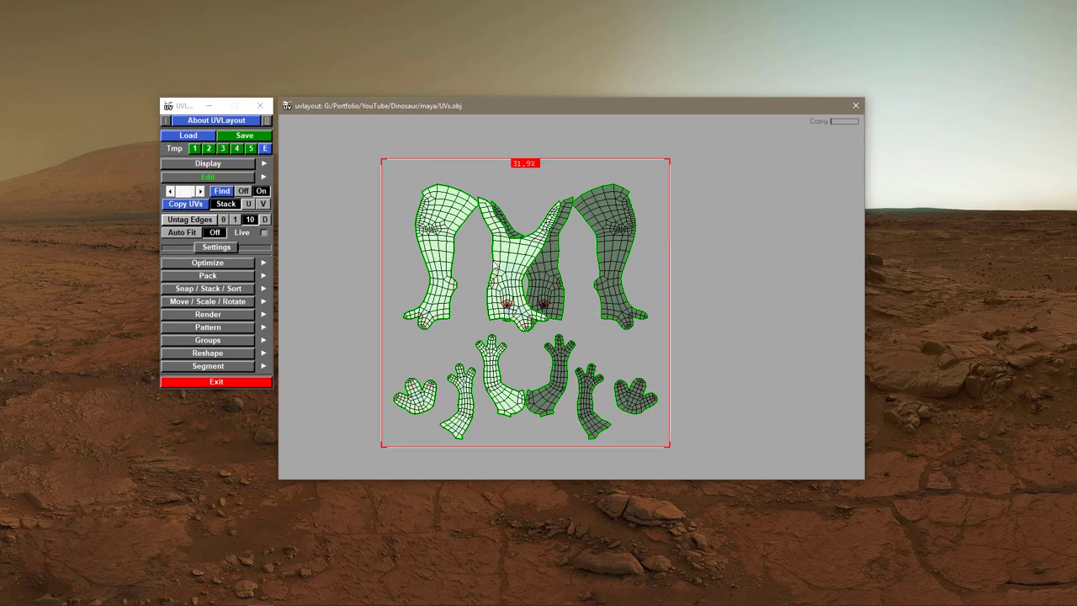
{"action": "left_click", "coordinate": [210, 278]}
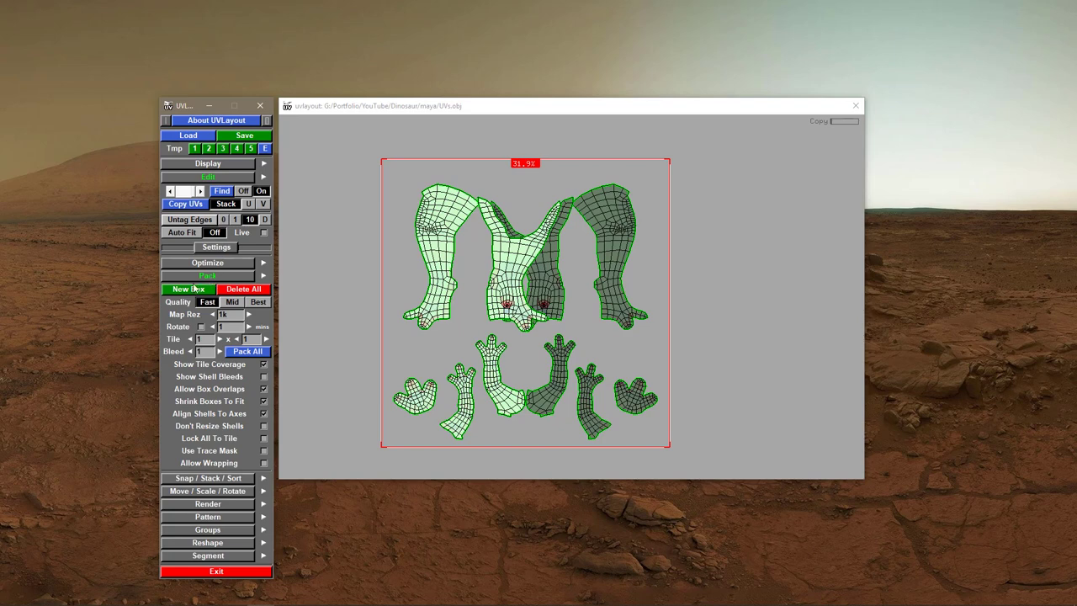
{"action": "left_click", "coordinate": [255, 353]}
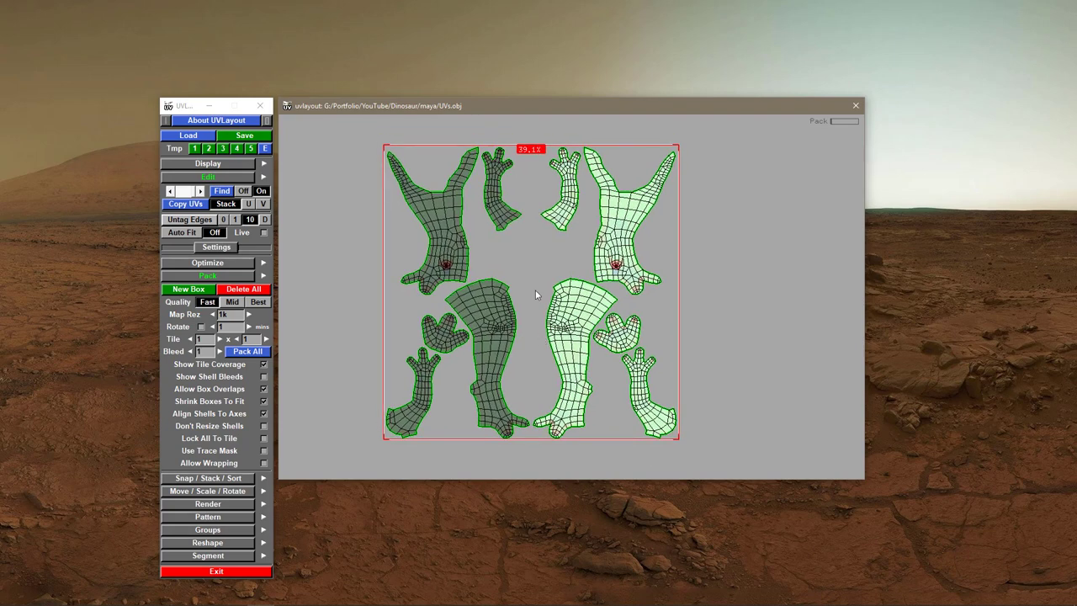
- Save the packed layout over UVs.obj and dismiss the save dialog
{"action": "left_click", "coordinate": [243, 136]}
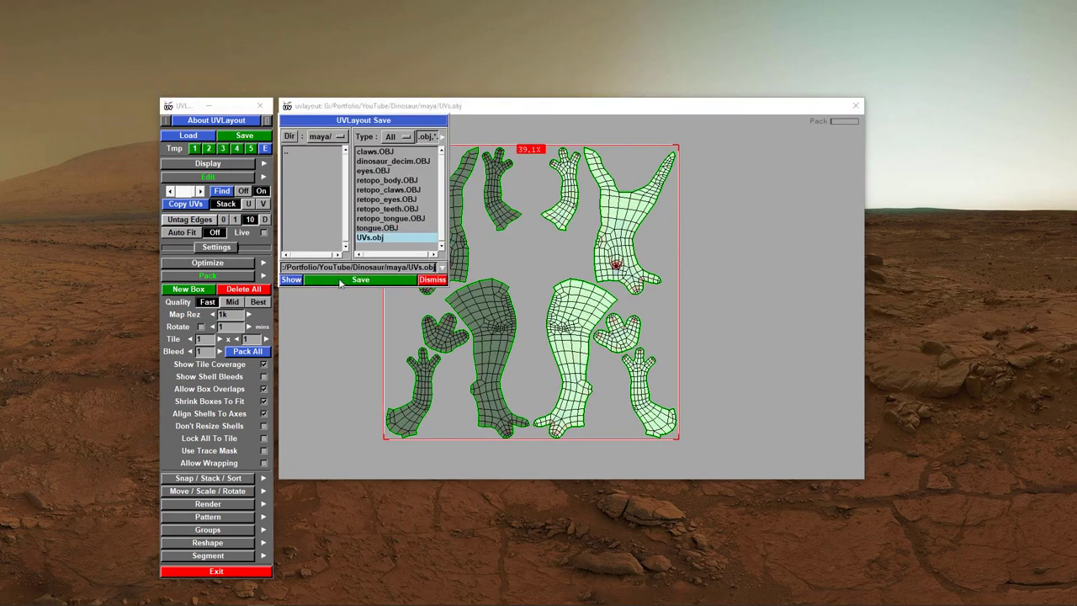
{"action": "left_click", "coordinate": [339, 280]}
{"action": "left_click", "coordinate": [435, 281]}
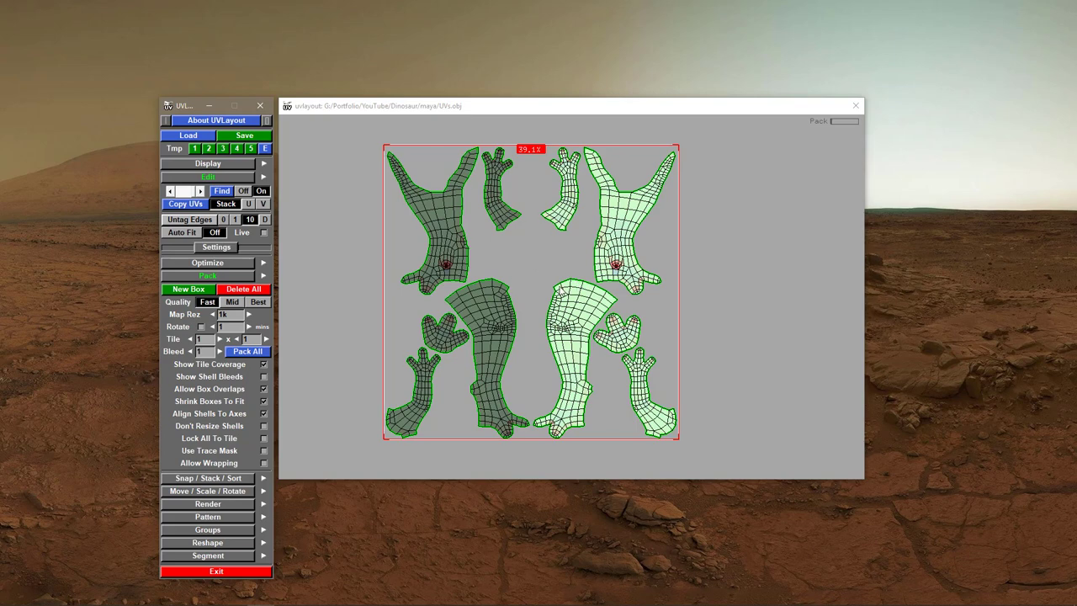
- Cut a ring around the base of the tail just behind the hind-leg opening and detach the tail from the body
{"action": "left_click", "coordinate": [560, 289]}
{"action": "key", "text": "2"}
{"action": "right_click_drag", "start_coordinate": [672, 325], "coordinate": [507, 248]}
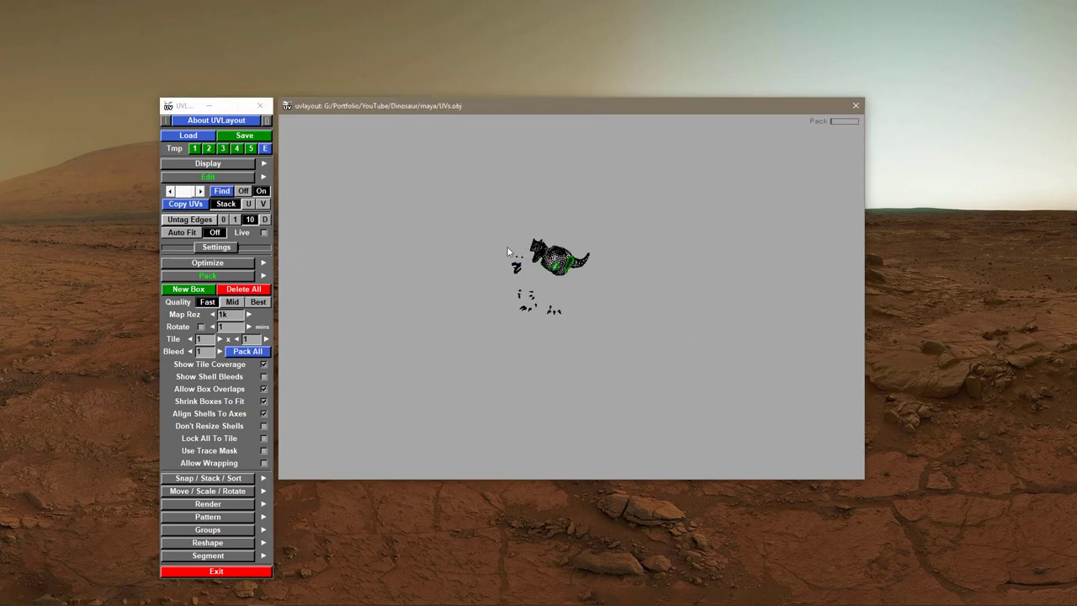
{"action": "right_click_drag", "start_coordinate": [494, 303], "coordinate": [577, 251]}
{"action": "middle_click_drag", "start_coordinate": [577, 251], "coordinate": [601, 385]}
{"action": "right_click_drag", "start_coordinate": [601, 385], "coordinate": [669, 362]}
{"action": "left_click_drag", "start_coordinate": [669, 362], "coordinate": [482, 326]}
{"action": "right_click_drag", "start_coordinate": [482, 326], "coordinate": [586, 318]}
{"action": "middle_click_drag", "start_coordinate": [587, 318], "coordinate": [581, 383]}
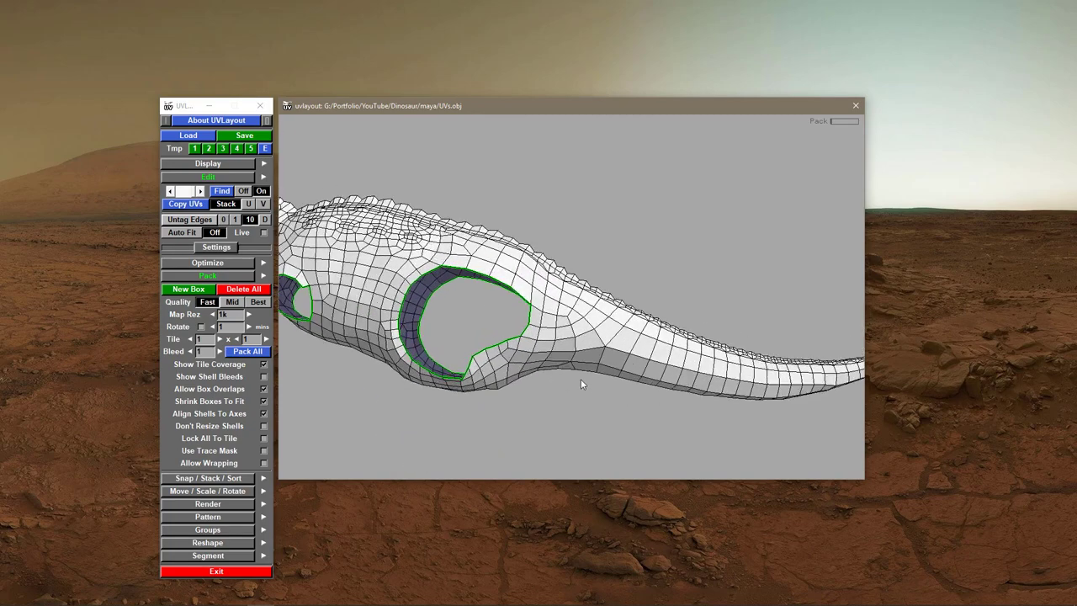
{"action": "left_click_drag", "start_coordinate": [581, 383], "coordinate": [580, 435]}
{"action": "middle_click_drag", "start_coordinate": [579, 435], "coordinate": [543, 339]}
{"action": "mouse_move", "coordinate": [541, 337]}
{"action": "left_mouse_down"}
{"action": "mouse_move", "coordinate": [435, 297]}
{"action": "mouse_move", "coordinate": [525, 327]}
{"action": "left_mouse_up"}
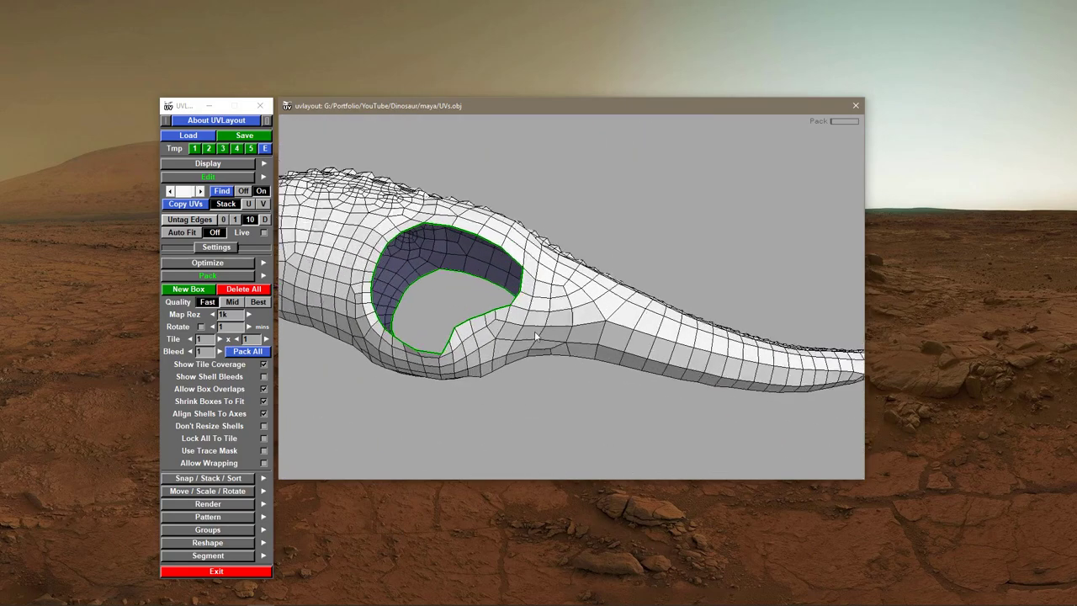
{"action": "right_click_drag", "start_coordinate": [526, 326], "coordinate": [536, 332]}
{"action": "key", "text": "c"}
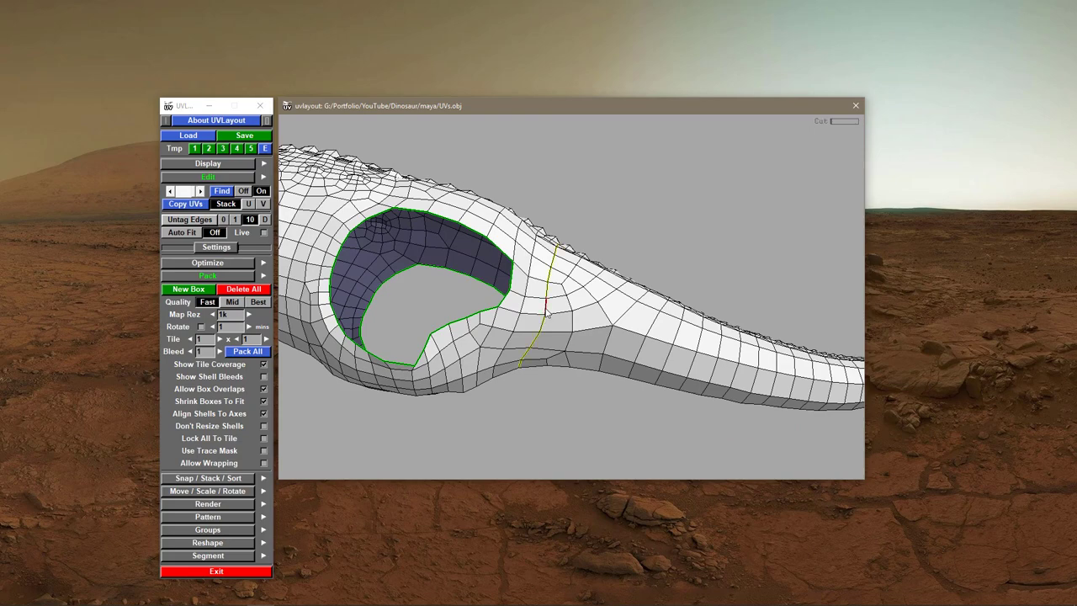
{"action": "left_click_drag", "start_coordinate": [570, 320], "coordinate": [563, 345]}
{"action": "key", "text": "Return"}
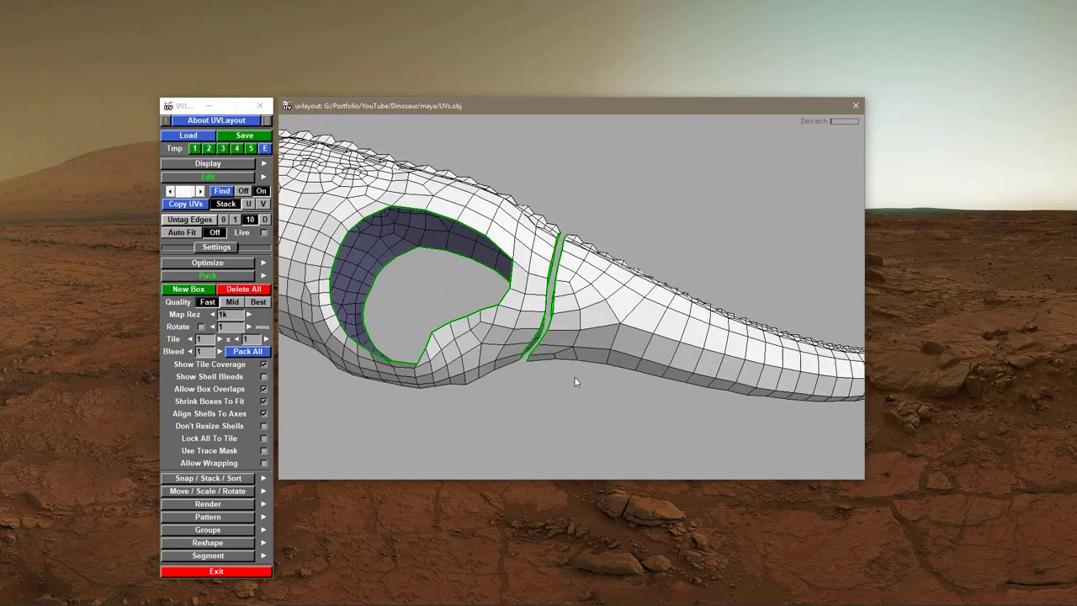
- Cut the tail lengthwise along its underside and spiked top ridge, with two rings across it, and split it along the cuts
{"action": "middle_click_drag", "start_coordinate": [575, 381], "coordinate": [673, 306]}
{"action": "key", "text": "c"}
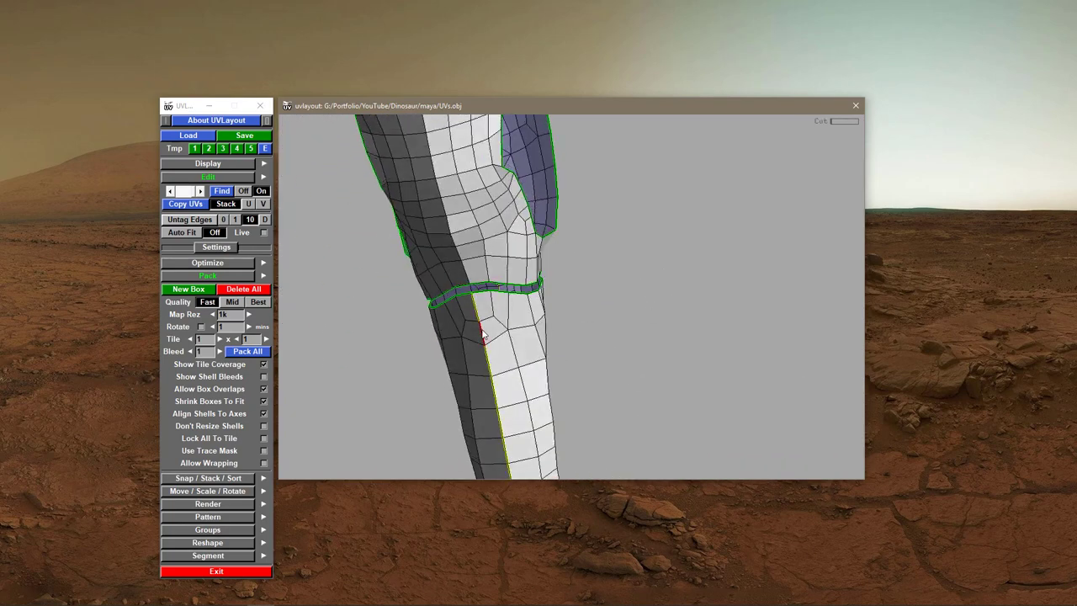
{"action": "middle_click_drag", "start_coordinate": [567, 367], "coordinate": [467, 339]}
{"action": "mouse_move", "coordinate": [562, 338]}
{"action": "left_mouse_down"}
{"action": "mouse_move", "coordinate": [573, 287]}
{"action": "mouse_move", "coordinate": [669, 327]}
{"action": "mouse_move", "coordinate": [558, 357]}
{"action": "mouse_move", "coordinate": [548, 329]}
{"action": "left_mouse_up"}
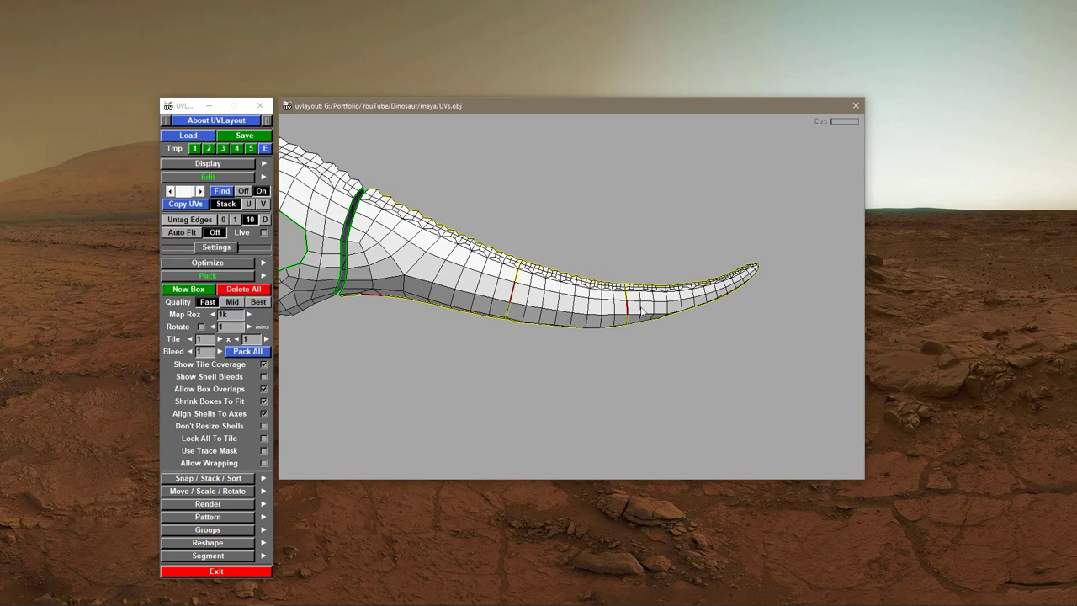
{"action": "key", "text": "Return"}
{"action": "key", "text": "Return"}
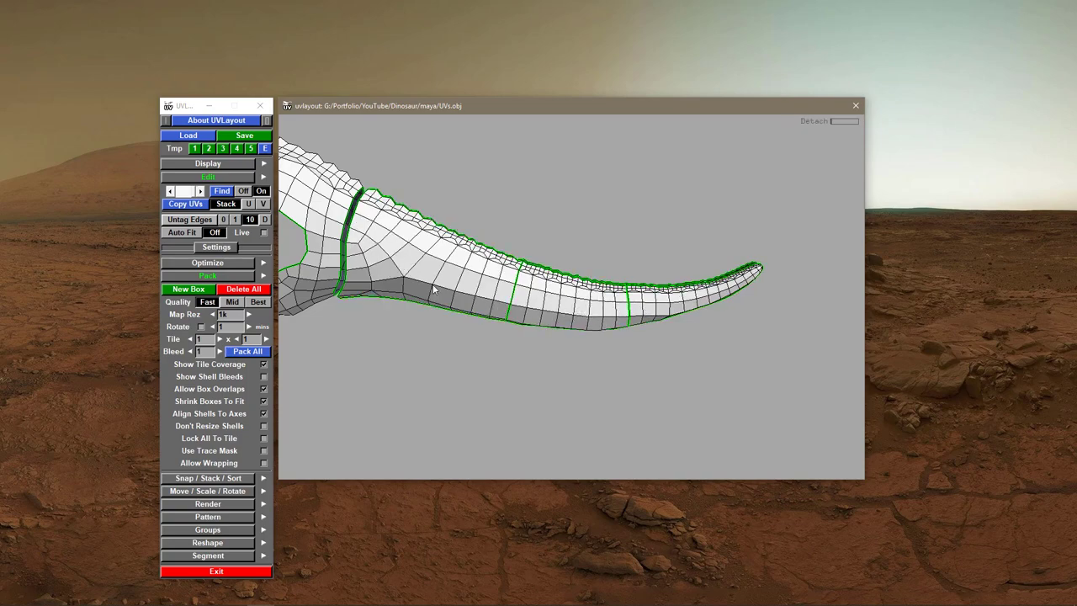
- Drop all the cut tail segments on both sides into UV space
{"action": "left_click_drag", "start_coordinate": [670, 353], "coordinate": [633, 390]}
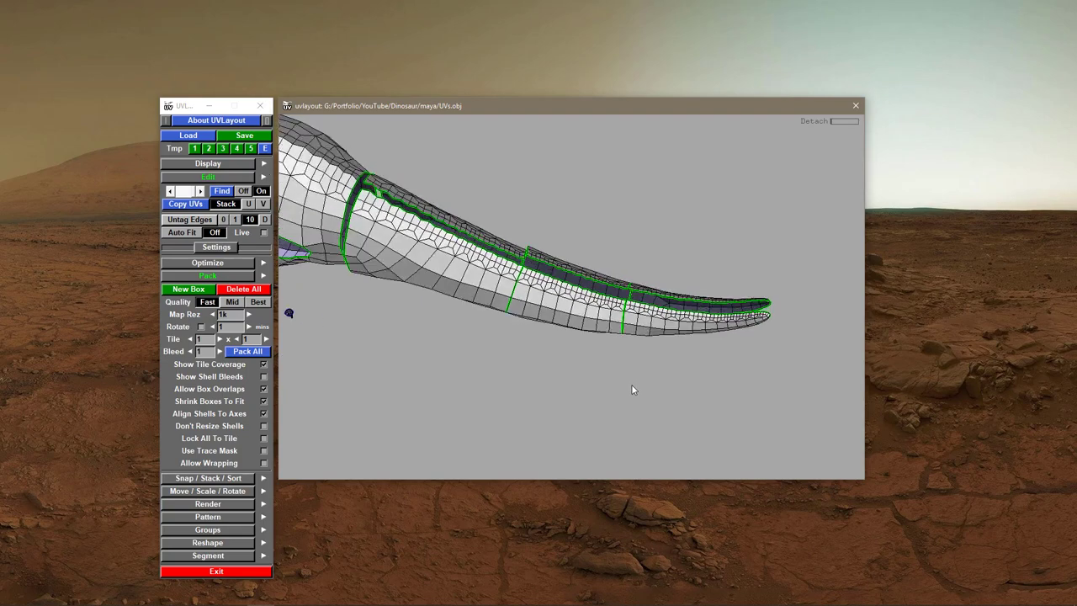
{"action": "key", "text": "d"}
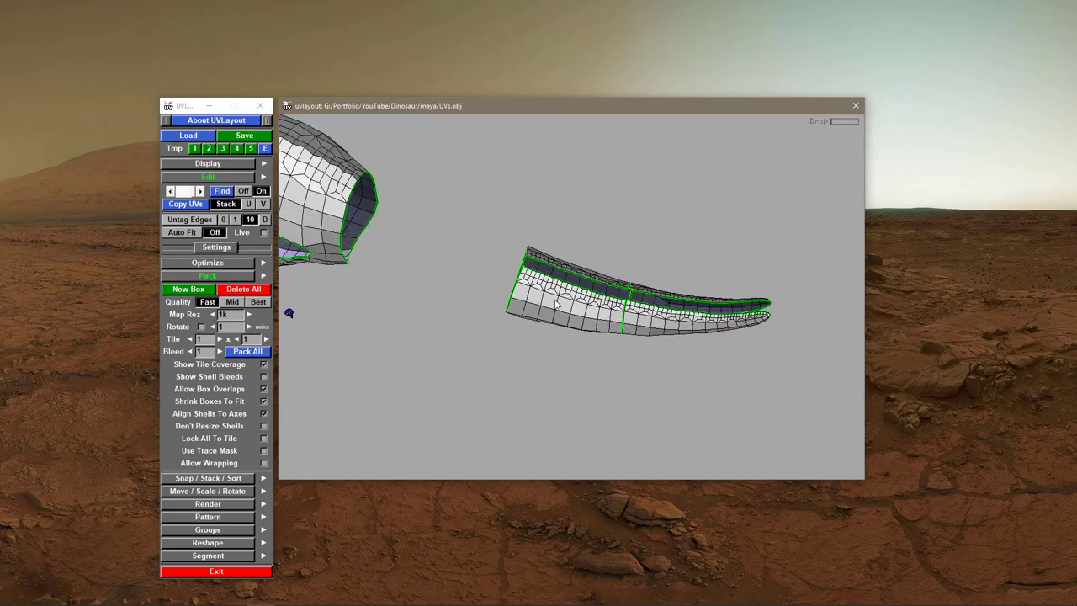
{"action": "key", "text": "d"}
{"action": "key", "text": "1"}
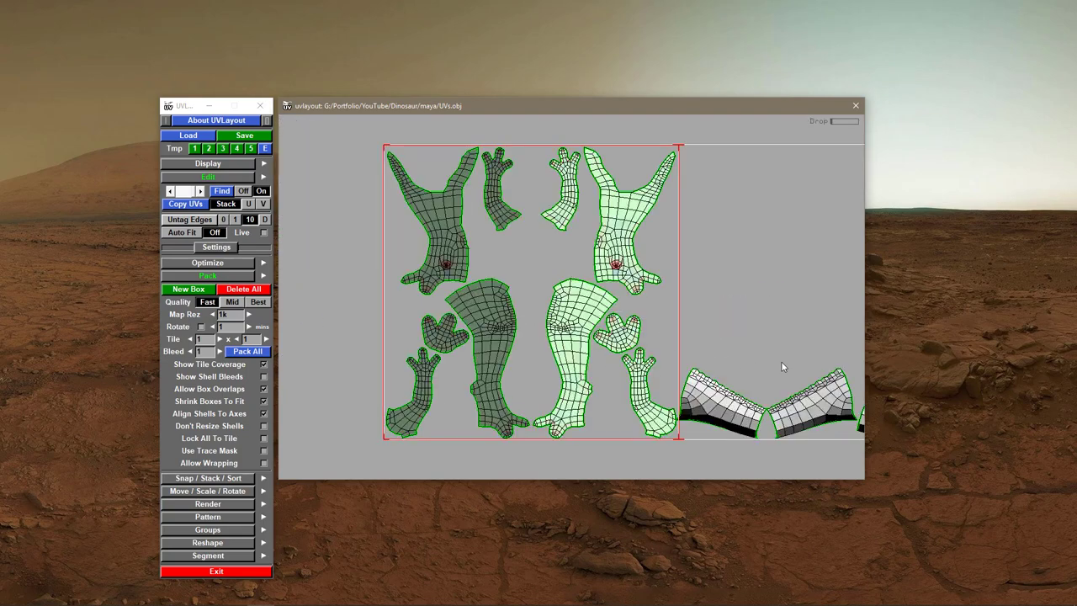
{"action": "middle_click_drag", "start_coordinate": [781, 363], "coordinate": [530, 308]}
{"action": "right_click_drag", "start_coordinate": [530, 308], "coordinate": [492, 340]}
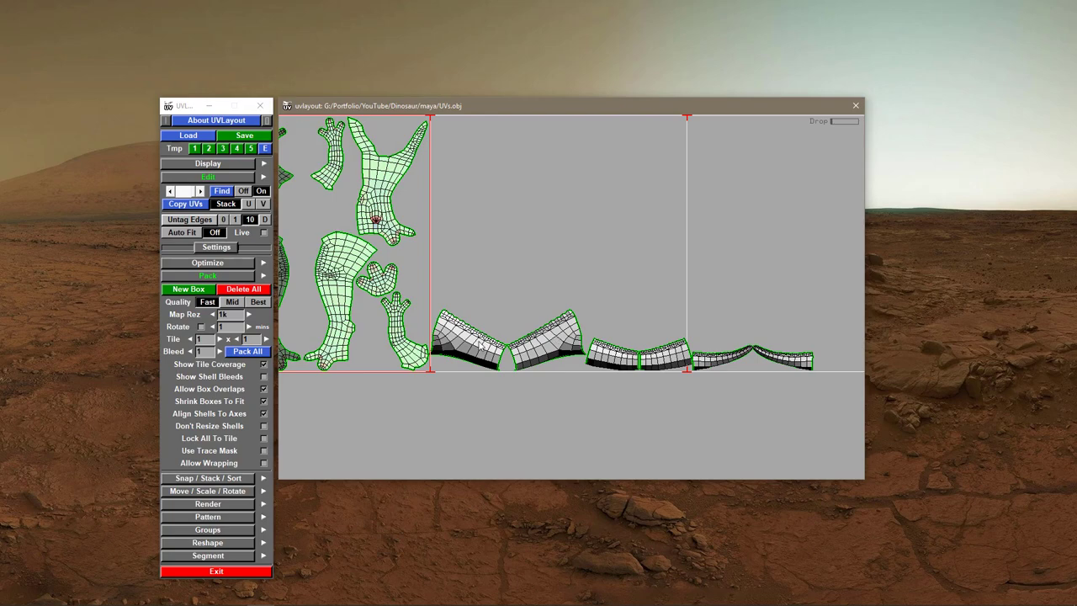
- Flatten the tail-base shell in UV space until its distortion settles
{"action": "key", "text": "d"}
{"action": "key", "text": "d"}
{"action": "key", "text": "shift+f"}
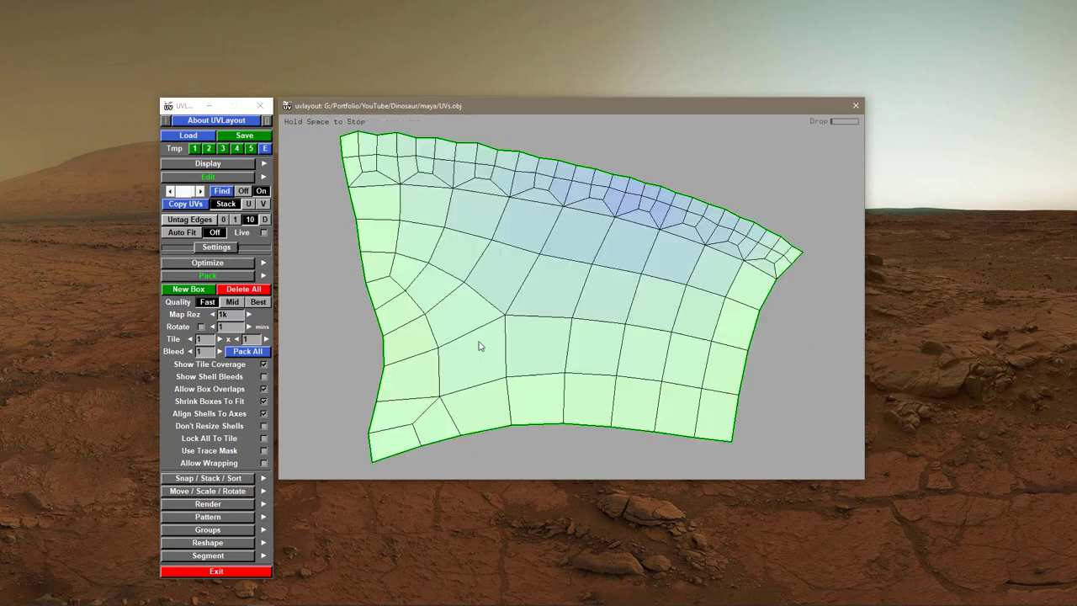
{"action": "key", "text": "space"}
{"action": "right_click_drag", "start_coordinate": [648, 343], "coordinate": [628, 378]}
{"action": "middle_click_drag", "start_coordinate": [628, 383], "coordinate": [493, 355]}
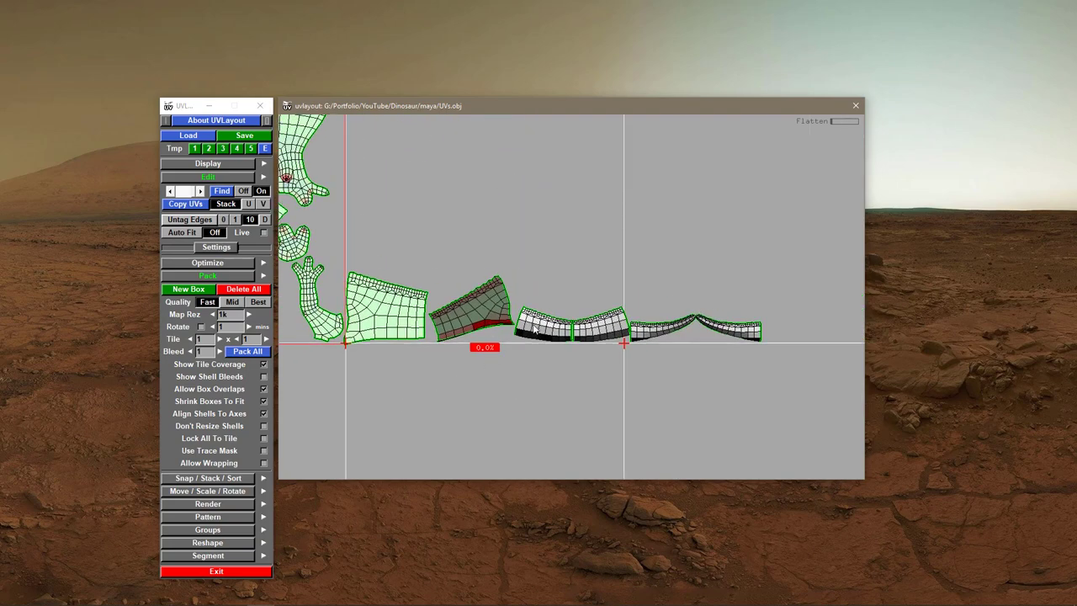
- Flatten the middle tail shell in UV space
{"action": "key", "text": "shift+f"}
{"action": "key", "text": "space"}
{"action": "left_click_drag", "start_coordinate": [534, 350], "coordinate": [568, 352]}
{"action": "right_click_drag", "start_coordinate": [567, 353], "coordinate": [291, 353]}
{"action": "middle_click_drag", "start_coordinate": [637, 304], "coordinate": [398, 296]}
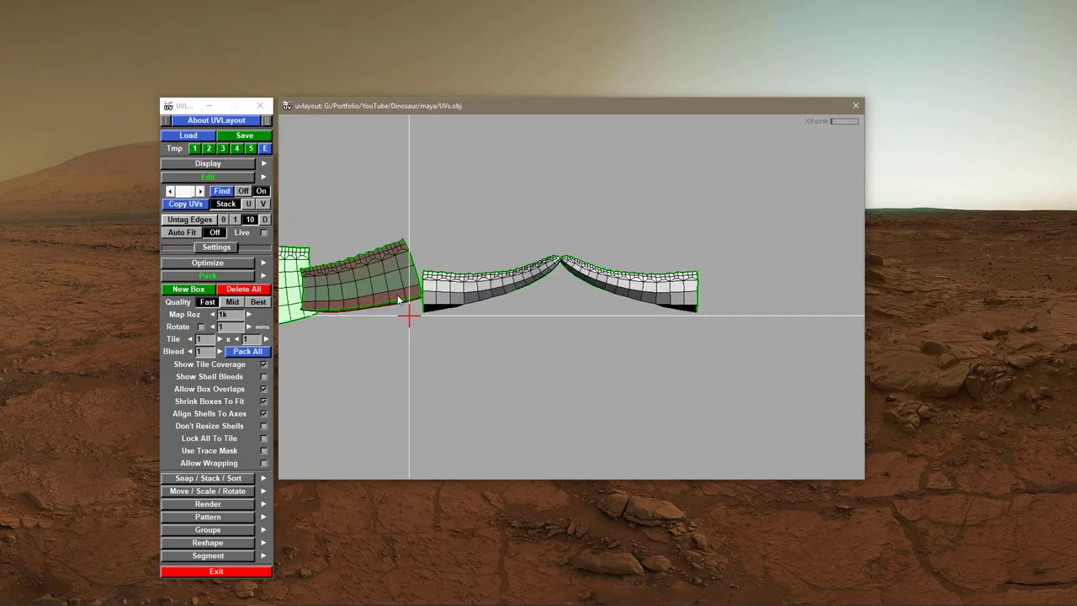
- Flatten the tail-tip shell in UV space
{"action": "key", "text": "shift+f"}
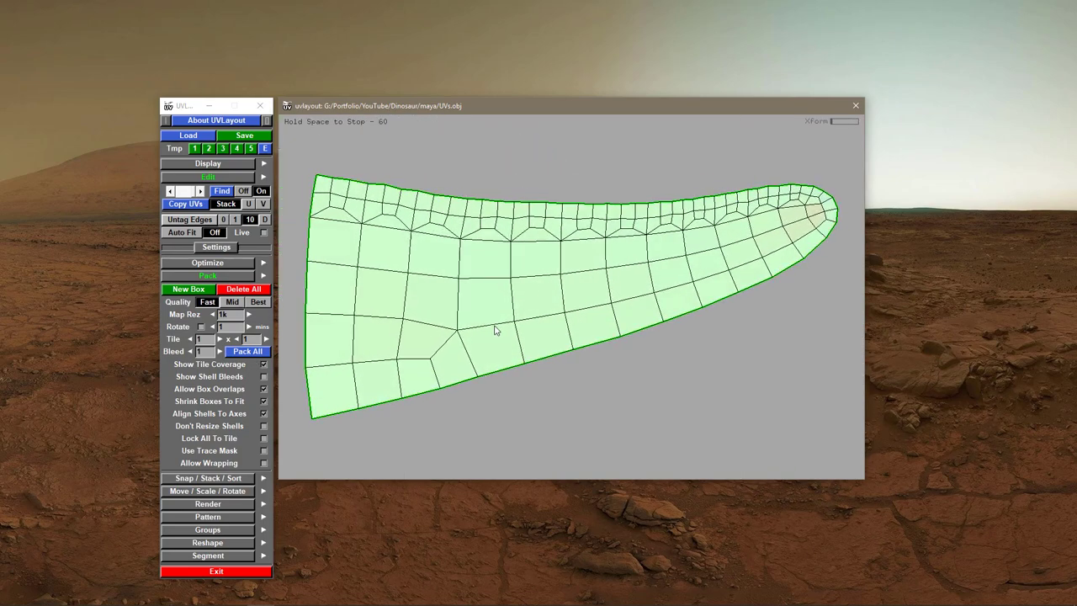
{"action": "key", "text": "space"}
{"action": "right_click_drag", "start_coordinate": [527, 337], "coordinate": [341, 355]}
{"action": "middle_click_drag", "start_coordinate": [345, 379], "coordinate": [565, 436]}
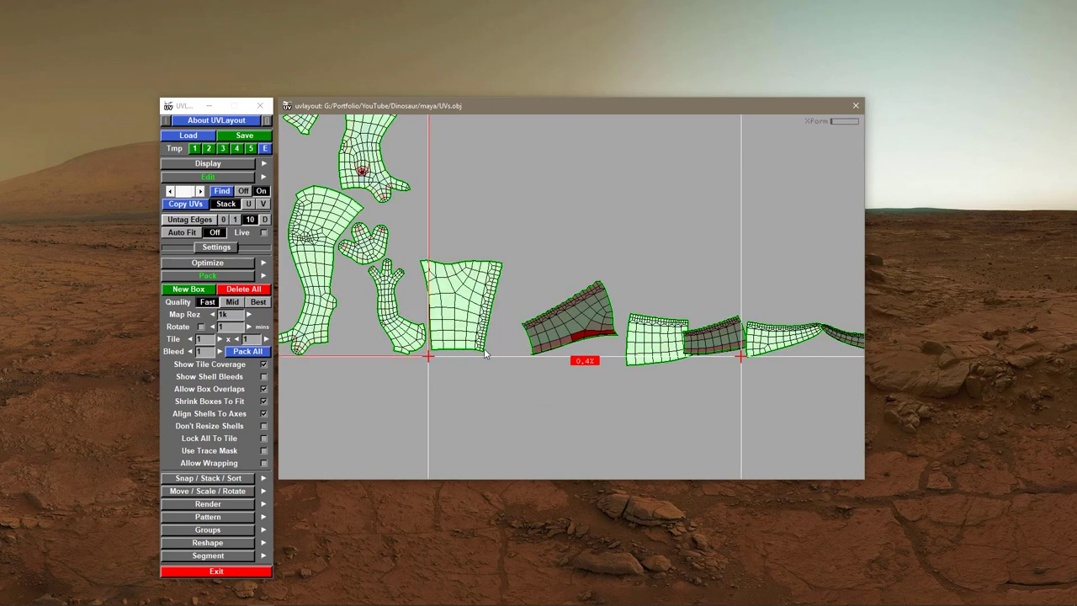
- Rotate the middle and tip tail shells upright, then raise the base shell and copy its UVs to its symmetric twin
{"action": "left_click_drag", "start_coordinate": [666, 359], "coordinate": [561, 365]}
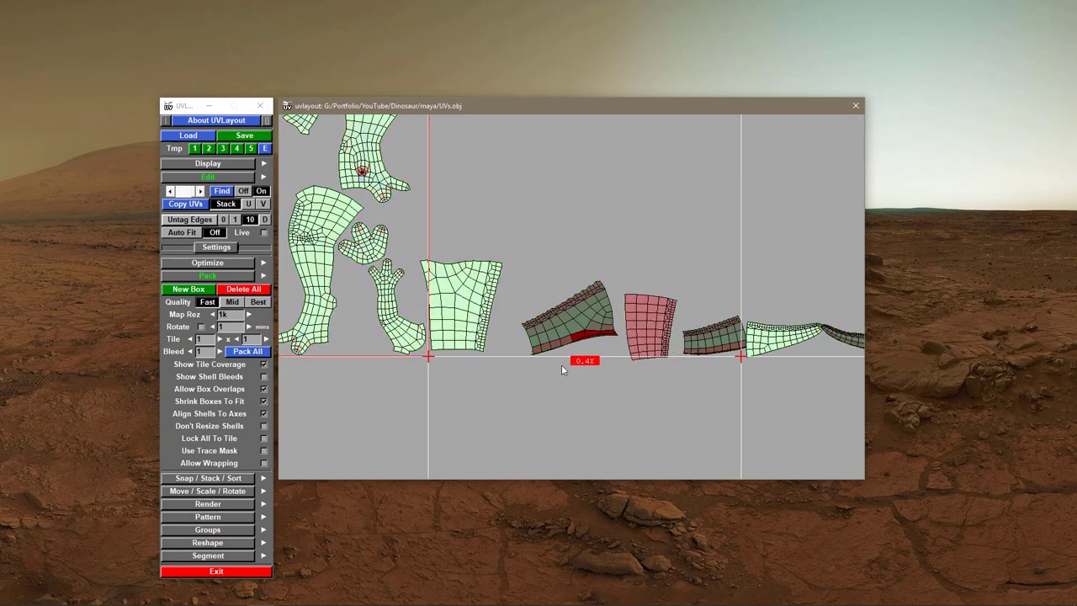
{"action": "left_click_drag", "start_coordinate": [761, 345], "coordinate": [654, 343]}
{"action": "middle_click_drag", "start_coordinate": [473, 317], "coordinate": [480, 250]}
{"action": "key", "text": "s"}
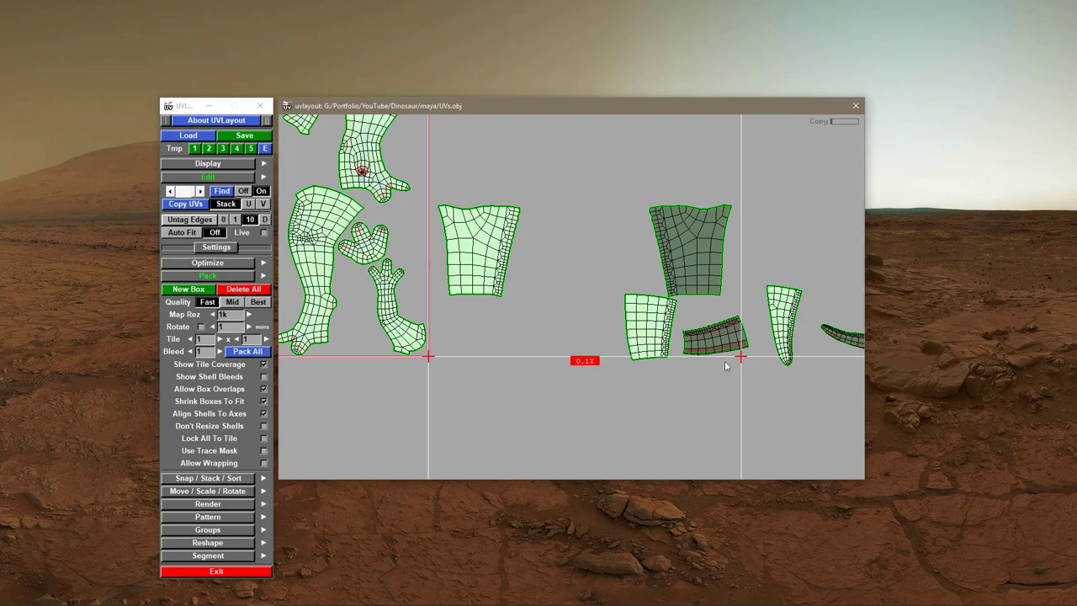
- Place the middle tail shell below the base shell and the tip above it, copying both to their symmetric twins
{"action": "middle_click_drag", "start_coordinate": [650, 330], "coordinate": [474, 334]}
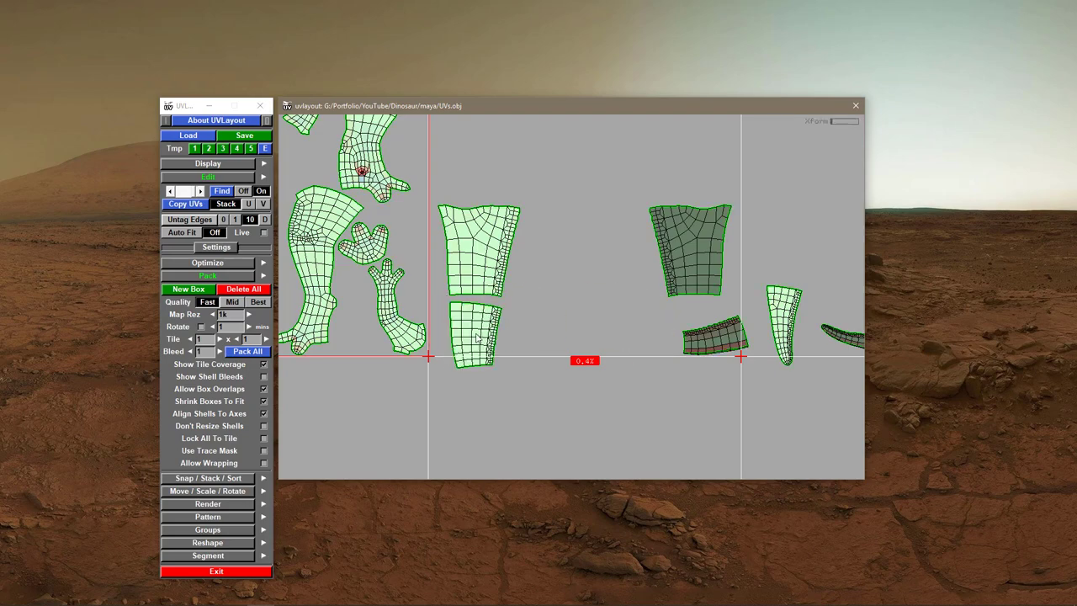
{"action": "right_click_drag", "start_coordinate": [772, 374], "coordinate": [748, 342]}
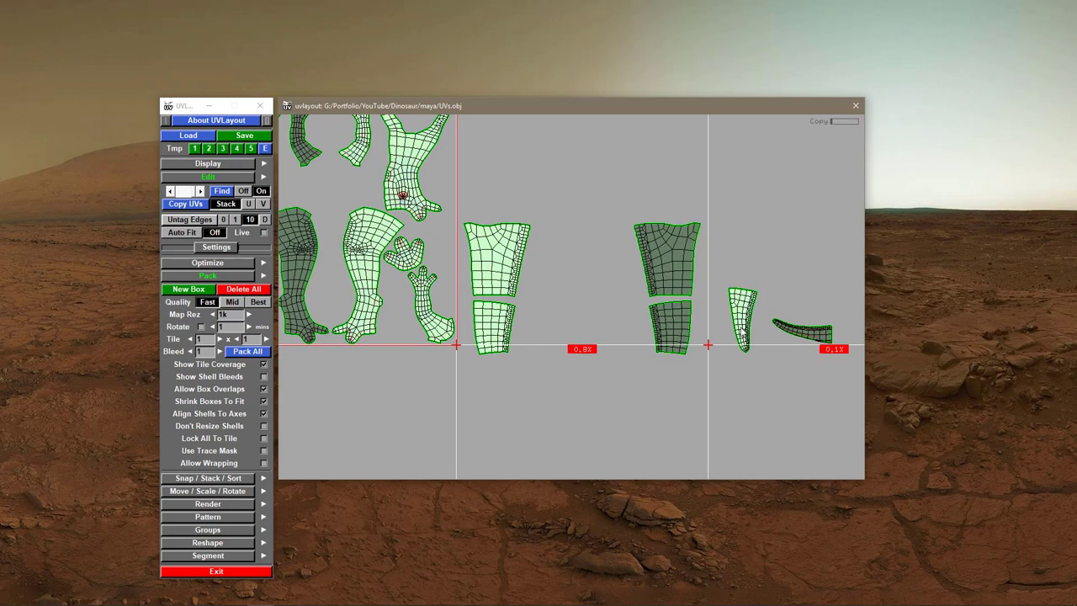
{"action": "middle_click_drag", "start_coordinate": [743, 330], "coordinate": [393, 227]}
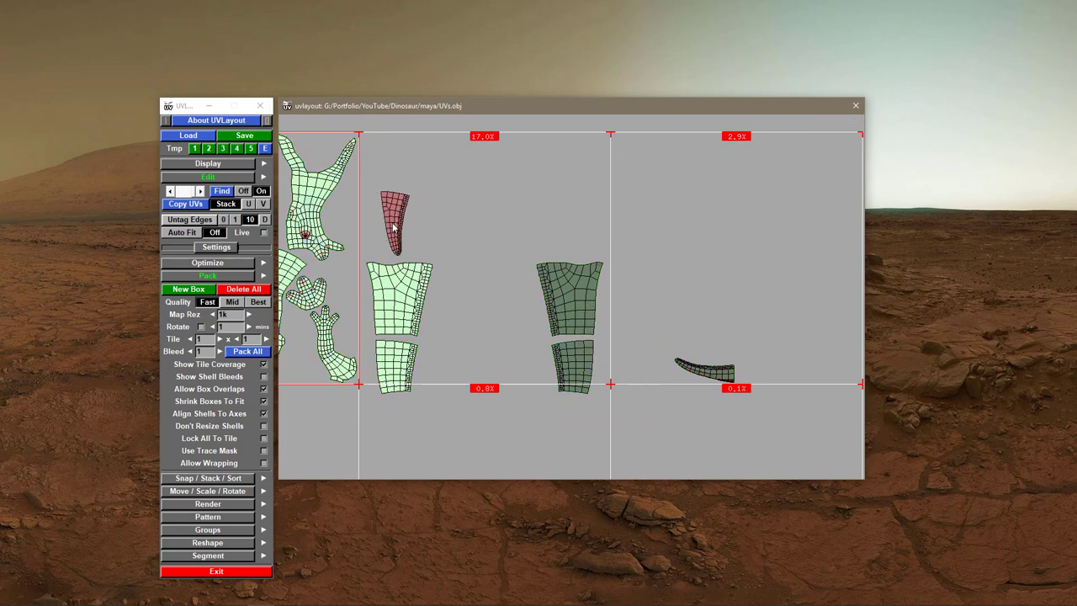
{"action": "key", "text": "s"}
{"action": "right_click_drag", "start_coordinate": [495, 335], "coordinate": [419, 328]}
{"action": "middle_click_drag", "start_coordinate": [420, 328], "coordinate": [665, 341]}
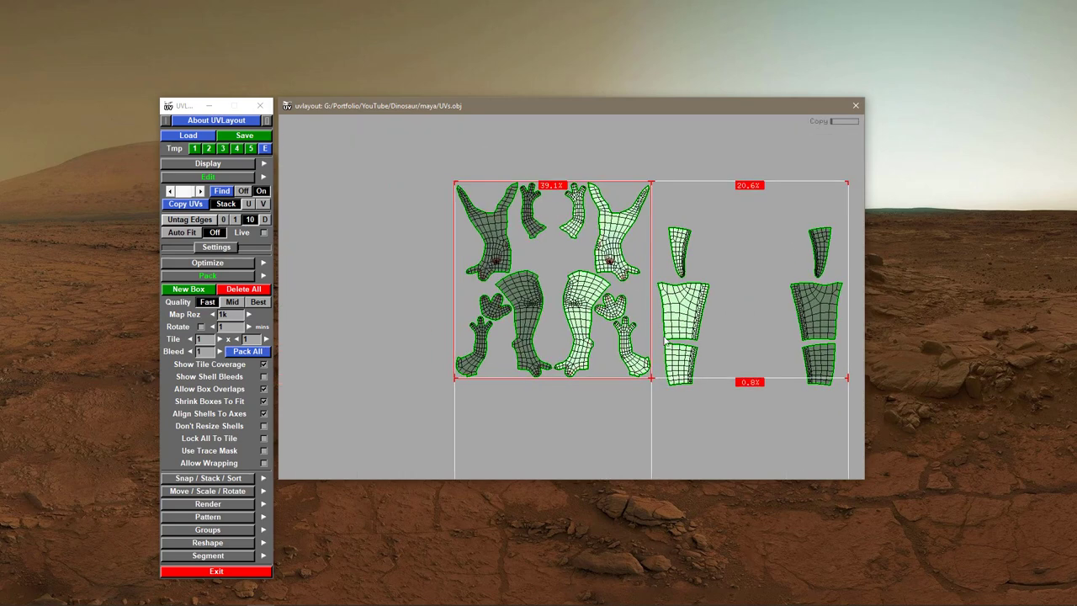
- Pack all shells including the tail into the UV tile and save the layout over UVs.obj
{"action": "left_click", "coordinate": [248, 351]}
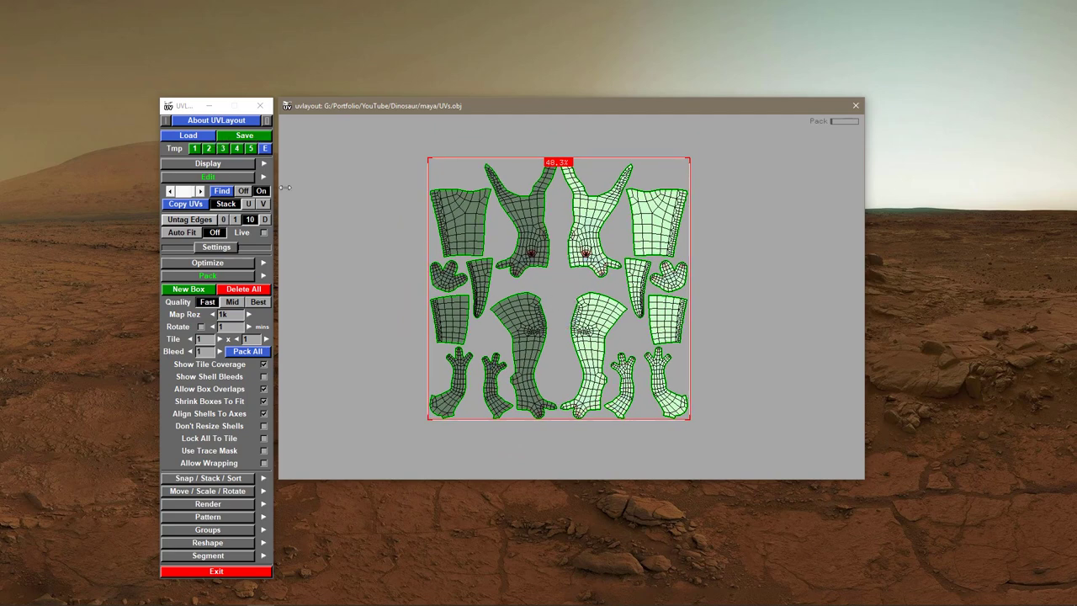
{"action": "left_click", "coordinate": [244, 135]}
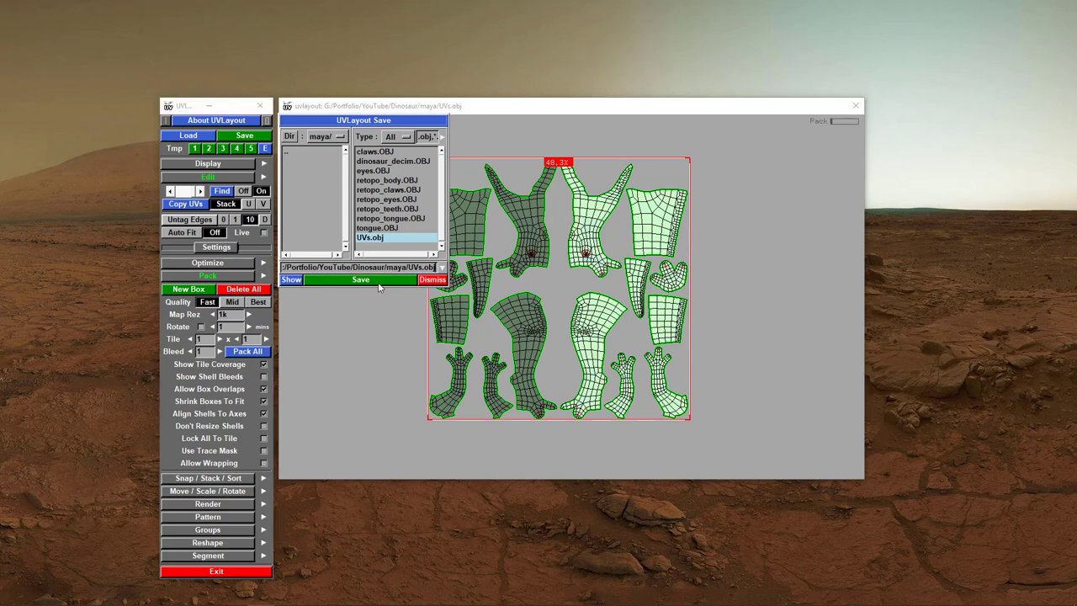
{"action": "left_click", "coordinate": [420, 280]}
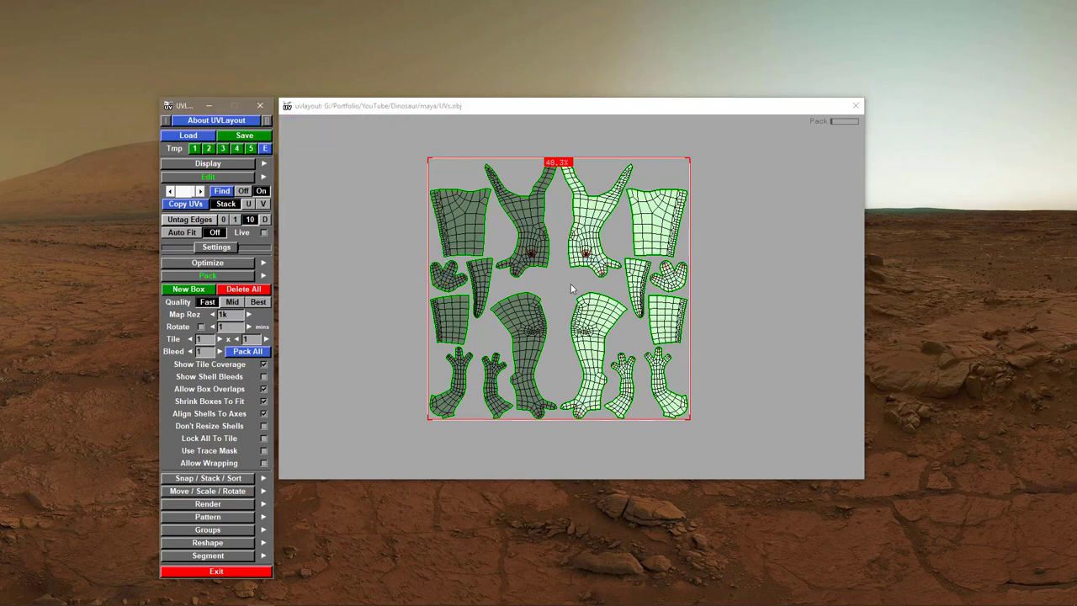
- Examine the distortion colours of the packed shells, especially around the red patch above the toes of the forked shell
{"action": "right_click_drag", "start_coordinate": [570, 283], "coordinate": [728, 293]}
{"action": "middle_click_drag", "start_coordinate": [547, 313], "coordinate": [439, 427]}
{"action": "right_click_drag", "start_coordinate": [440, 427], "coordinate": [627, 419]}
{"action": "middle_click_drag", "start_coordinate": [572, 356], "coordinate": [693, 277]}
{"action": "right_click_drag", "start_coordinate": [693, 276], "coordinate": [795, 282]}
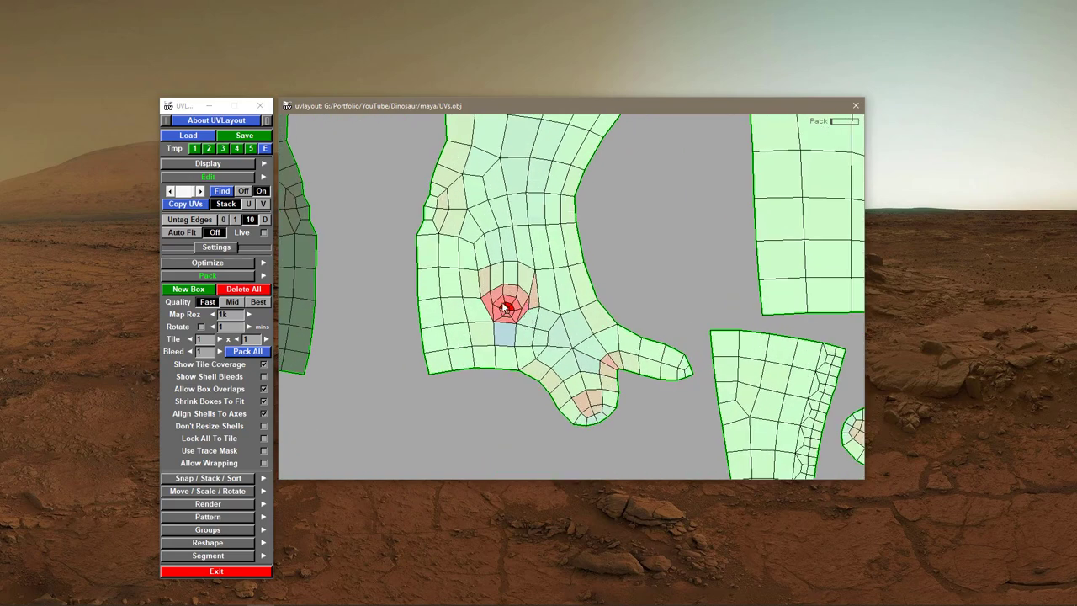
{"action": "right_click_drag", "start_coordinate": [505, 338], "coordinate": [535, 345]}
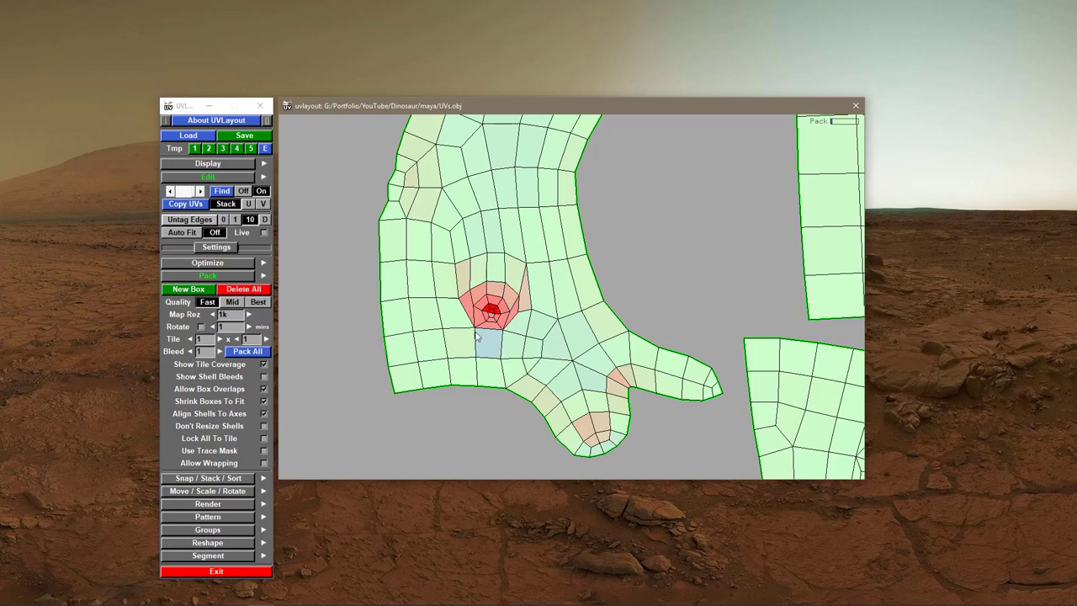
{"action": "right_click_drag", "start_coordinate": [554, 345], "coordinate": [478, 330]}
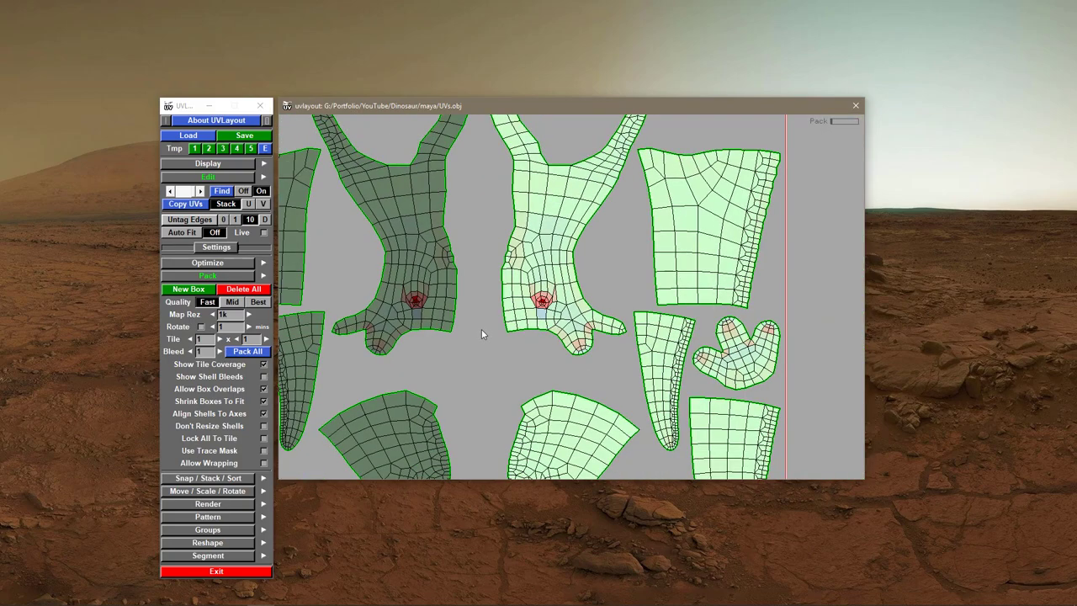
{"action": "right_click_drag", "start_coordinate": [602, 330], "coordinate": [543, 401]}
{"action": "middle_click_drag", "start_coordinate": [543, 401], "coordinate": [541, 366]}
{"action": "right_click_drag", "start_coordinate": [504, 339], "coordinate": [668, 385]}
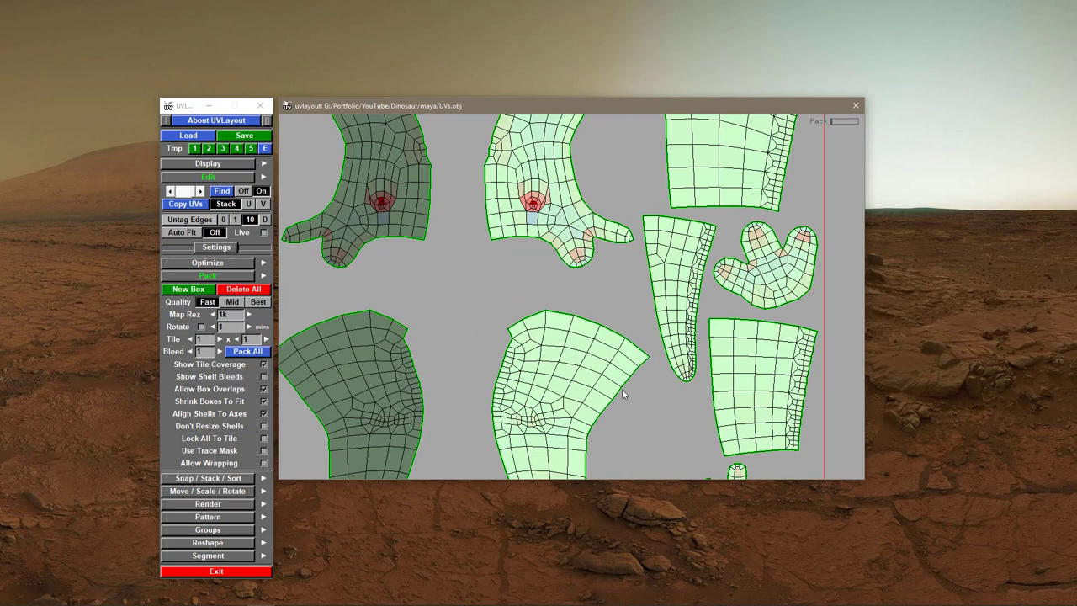
{"action": "middle_click_drag", "start_coordinate": [589, 358], "coordinate": [544, 304]}
{"action": "scroll", "coordinate": [500, 341], "scroll_direction": "down", "scroll_amount": 10}
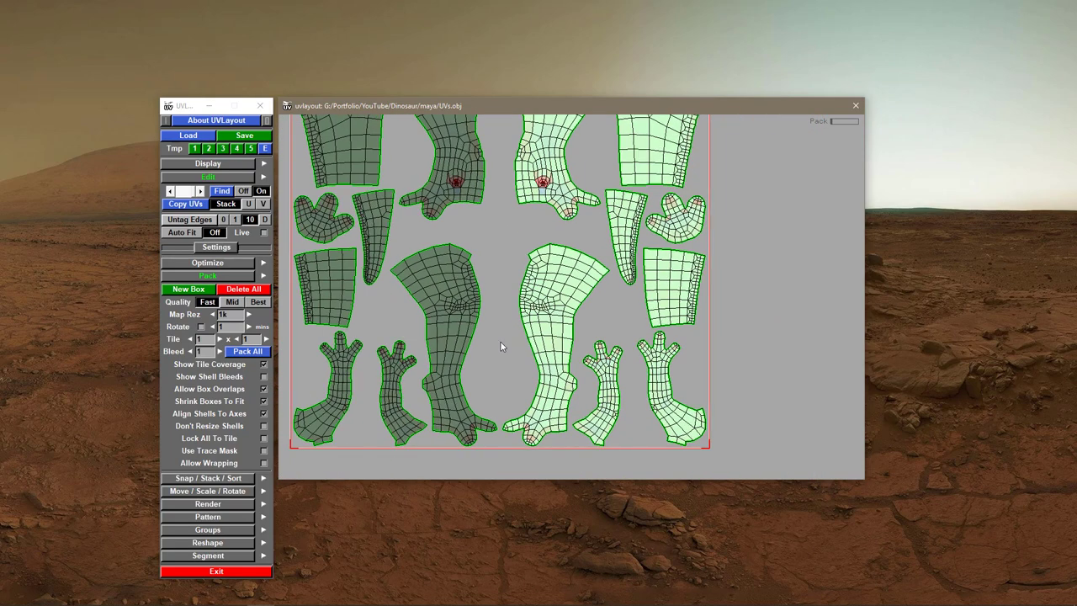
{"action": "middle_click_drag", "start_coordinate": [535, 322], "coordinate": [536, 334]}
{"action": "mouse_move", "coordinate": [536, 334]}
{"action": "right_mouse_down"}
{"action": "mouse_move", "coordinate": [545, 322]}
{"action": "mouse_move", "coordinate": [542, 339]}
{"action": "right_mouse_up"}
{"action": "middle_click_drag", "start_coordinate": [542, 340], "coordinate": [542, 337]}
{"action": "right_click_drag", "start_coordinate": [542, 337], "coordinate": [544, 325]}
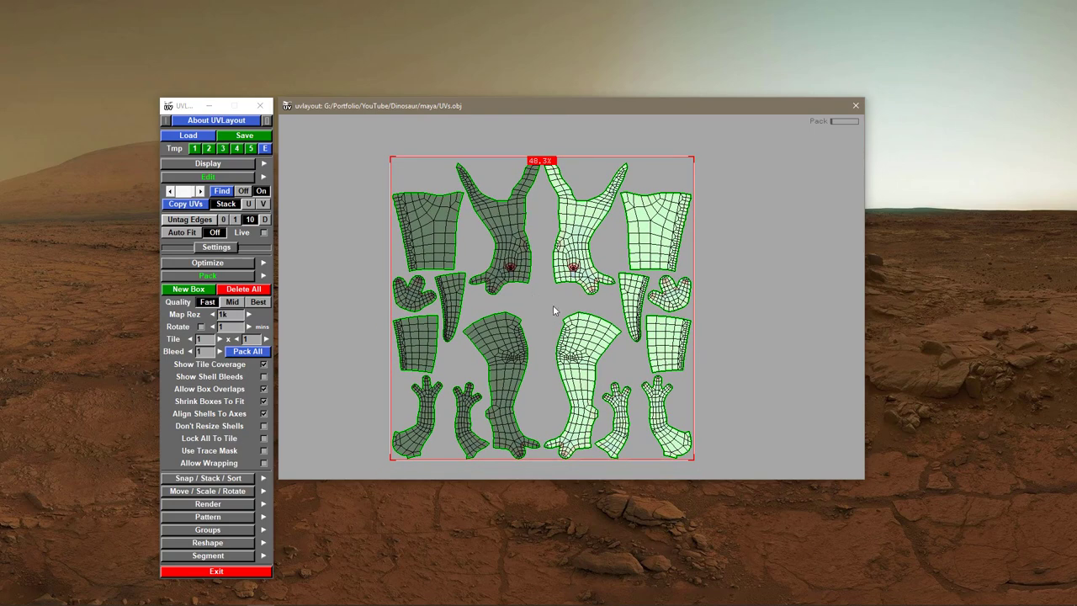
- Cut a ring around the base of the neck ahead of the arm opening and detach the head and neck from the torso
{"action": "key", "text": "e"}
{"action": "right_click_drag", "start_coordinate": [621, 308], "coordinate": [418, 292]}
{"action": "middle_click_drag", "start_coordinate": [417, 292], "coordinate": [544, 362]}
{"action": "left_click_drag", "start_coordinate": [544, 368], "coordinate": [454, 362]}
{"action": "right_click_drag", "start_coordinate": [454, 362], "coordinate": [496, 345]}
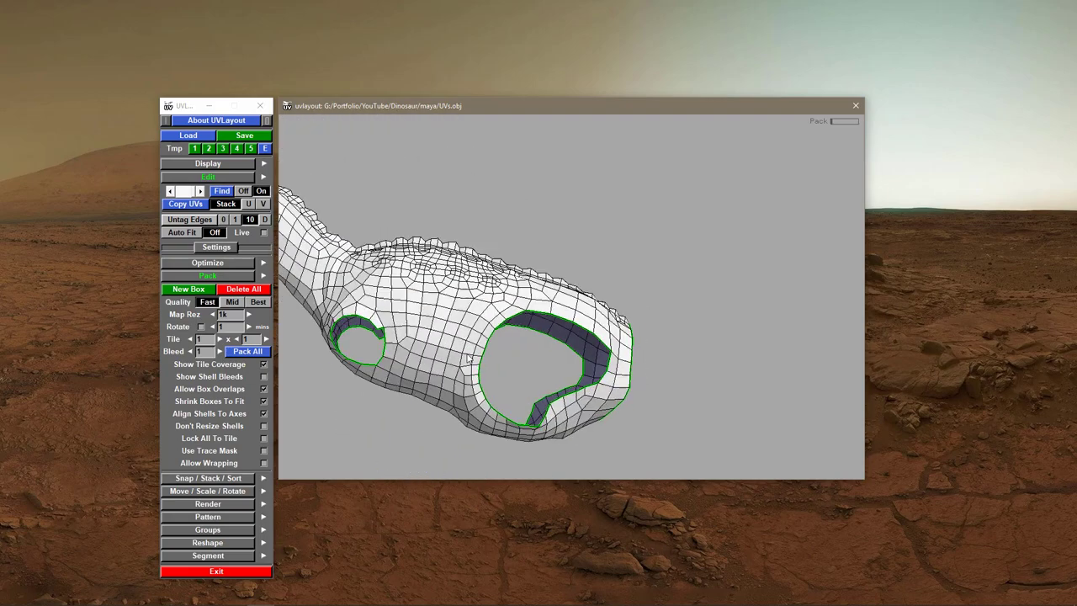
{"action": "left_click_drag", "start_coordinate": [496, 345], "coordinate": [486, 348]}
{"action": "middle_click_drag", "start_coordinate": [486, 349], "coordinate": [627, 353]}
{"action": "left_click_drag", "start_coordinate": [627, 354], "coordinate": [561, 363]}
{"action": "left_click_drag", "start_coordinate": [476, 311], "coordinate": [548, 354]}
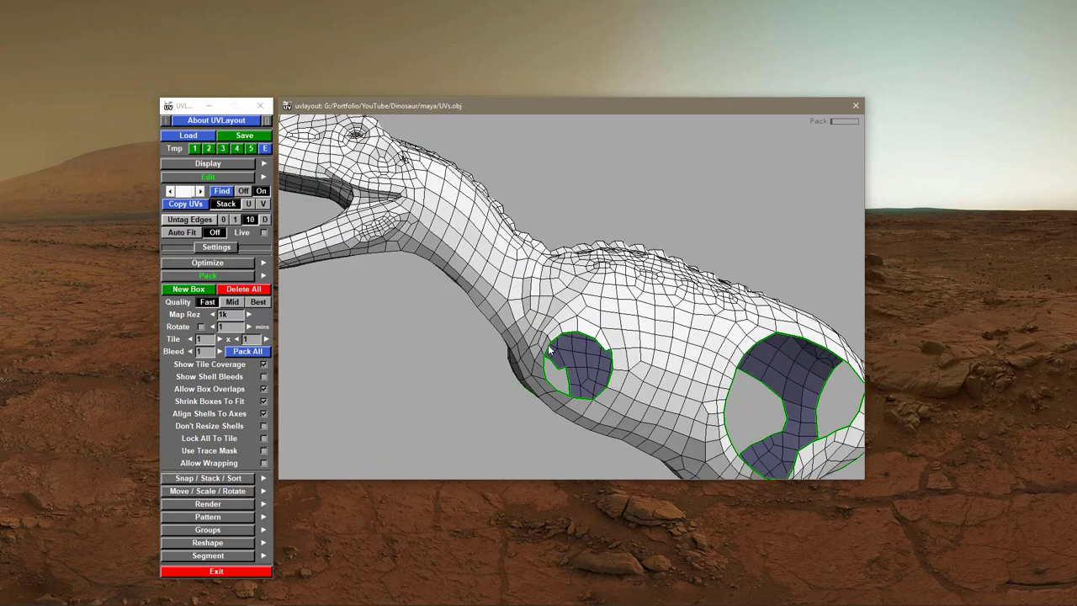
{"action": "middle_click_drag", "start_coordinate": [548, 354], "coordinate": [576, 369]}
{"action": "right_click_drag", "start_coordinate": [576, 369], "coordinate": [618, 360]}
{"action": "left_click_drag", "start_coordinate": [619, 360], "coordinate": [528, 325]}
{"action": "key", "text": "c"}
{"action": "key", "text": "Return"}
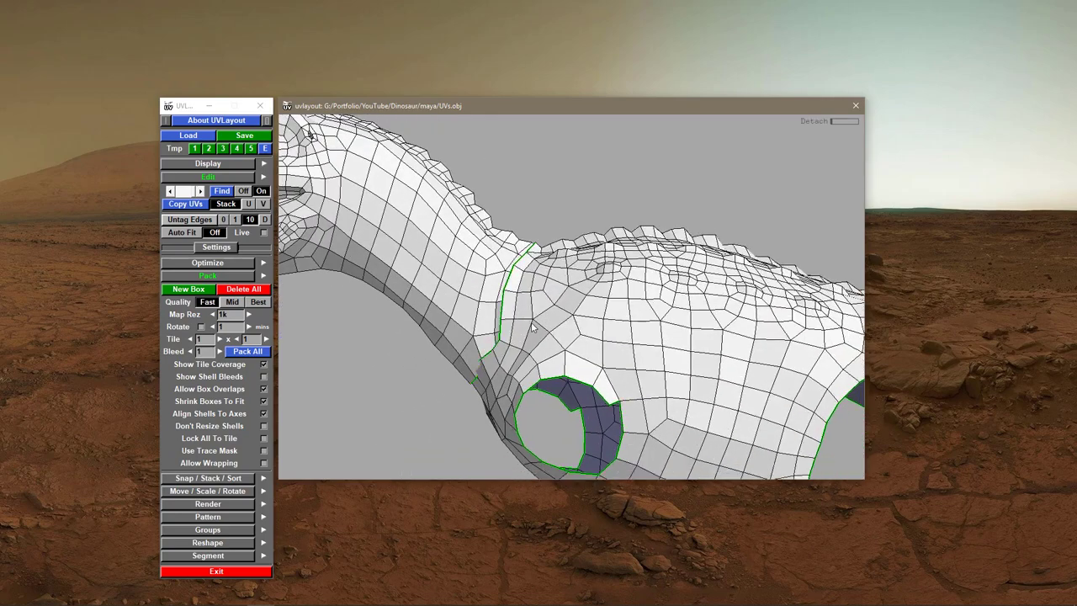
{"action": "right_click_drag", "start_coordinate": [554, 352], "coordinate": [577, 352]}
{"action": "middle_click_drag", "start_coordinate": [621, 352], "coordinate": [696, 396]}
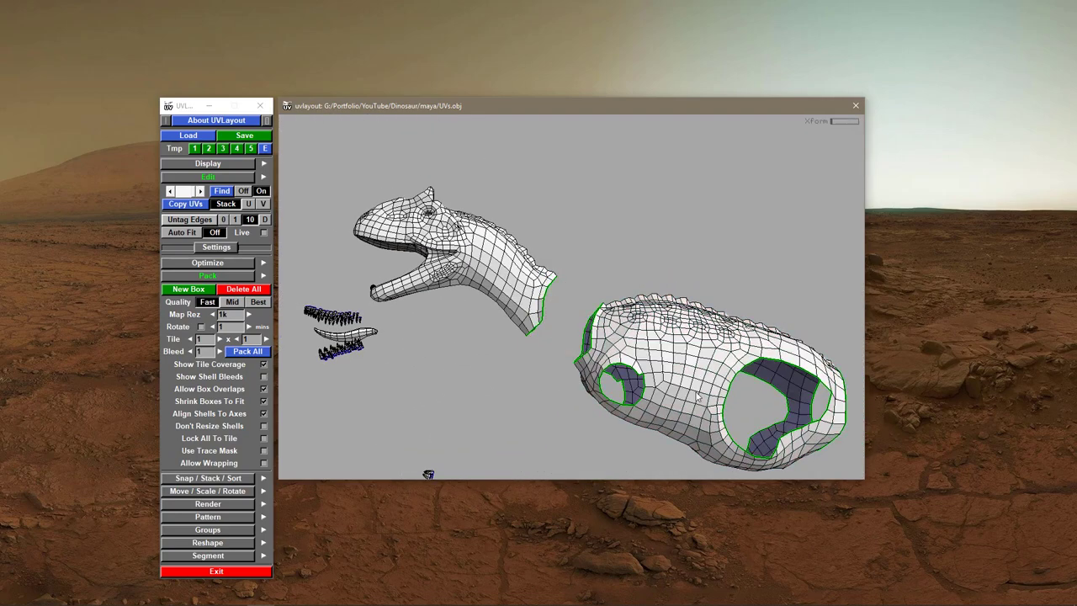
- Cut a ring around the middle of the torso between the arm and hind-leg openings and detach the two halves
{"action": "middle_click_drag", "start_coordinate": [624, 379], "coordinate": [530, 333]}
{"action": "mouse_move", "coordinate": [558, 353]}
{"action": "left_mouse_down"}
{"action": "mouse_move", "coordinate": [541, 431]}
{"action": "mouse_move", "coordinate": [552, 352]}
{"action": "mouse_move", "coordinate": [627, 267]}
{"action": "mouse_move", "coordinate": [564, 306]}
{"action": "mouse_move", "coordinate": [551, 430]}
{"action": "mouse_move", "coordinate": [552, 351]}
{"action": "mouse_move", "coordinate": [550, 361]}
{"action": "left_mouse_up"}
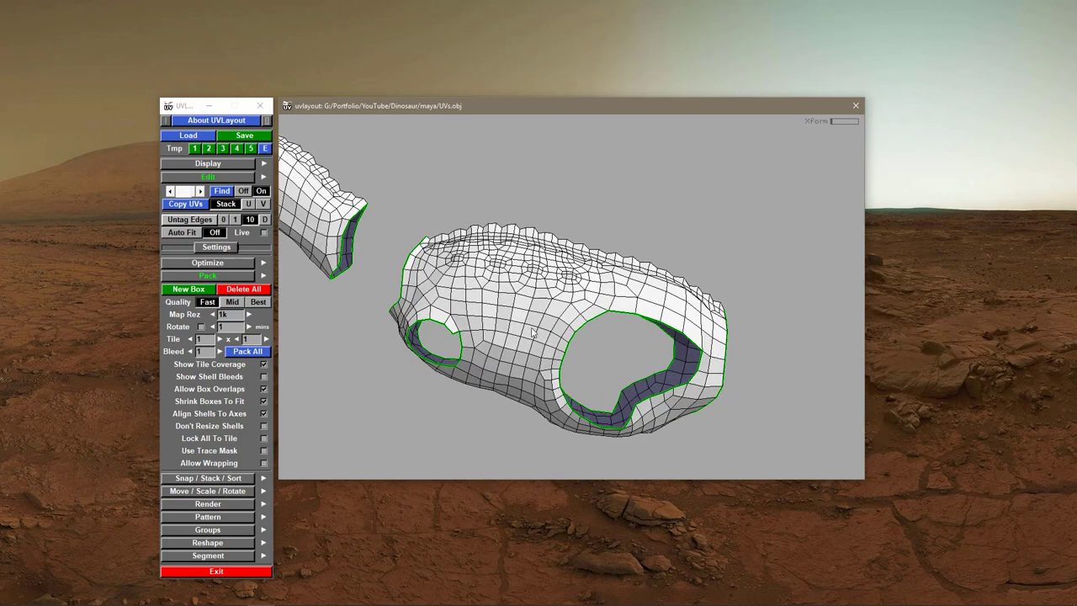
{"action": "key", "text": "c"}
{"action": "left_click_drag", "start_coordinate": [543, 332], "coordinate": [553, 376]}
{"action": "key", "text": "Return"}
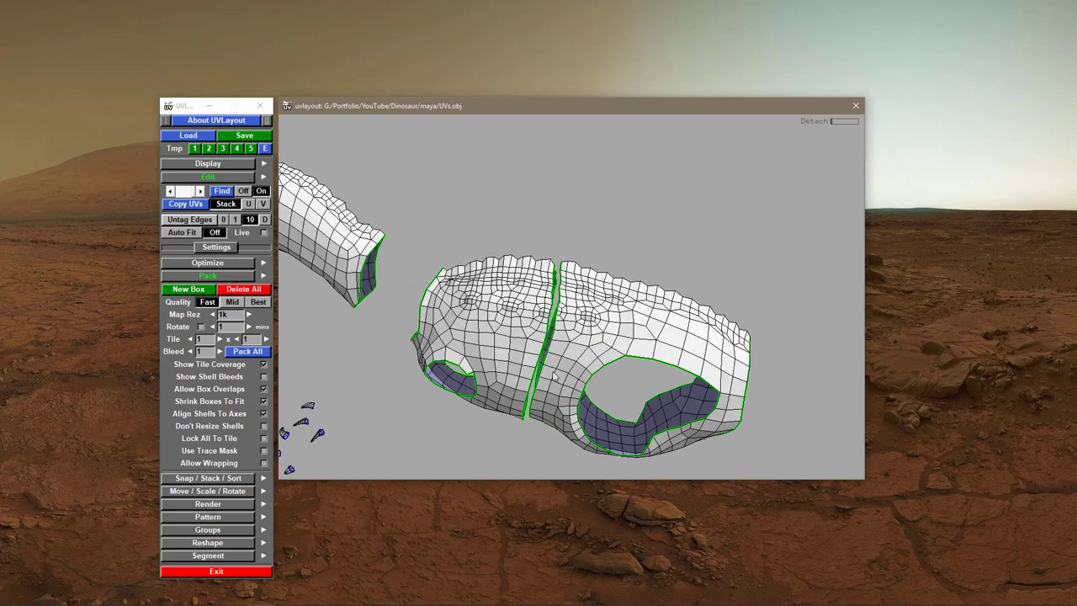
- Cut both torso pieces lengthwise along the back ridge and the belly centre line, and split them into symmetric sides
{"action": "middle_click_drag", "start_coordinate": [515, 361], "coordinate": [494, 359]}
{"action": "left_click_drag", "start_coordinate": [499, 345], "coordinate": [483, 319]}
{"action": "key", "text": "c"}
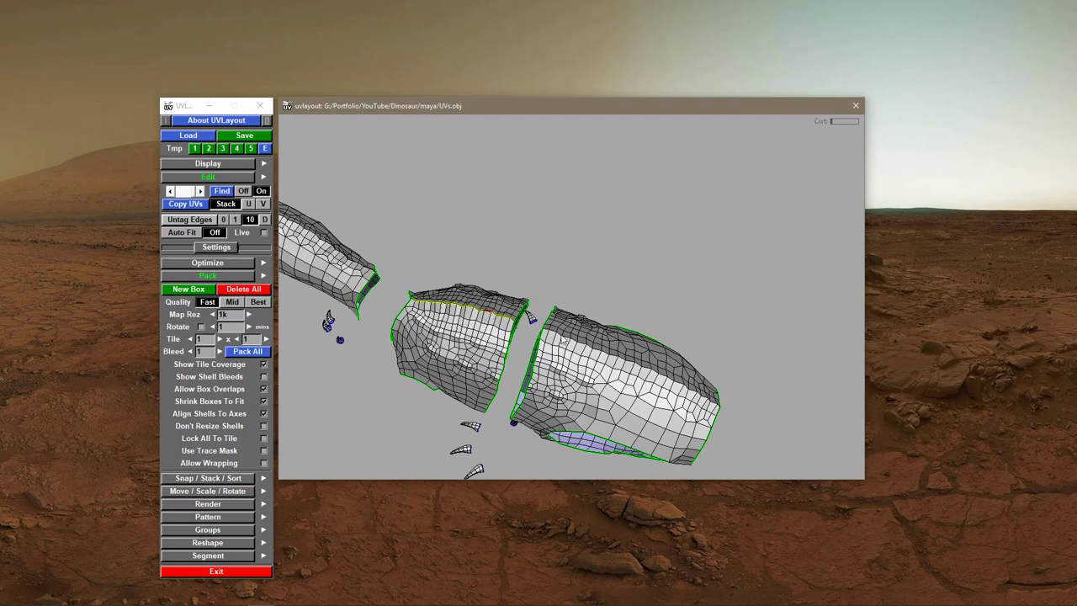
{"action": "key", "text": "c"}
{"action": "left_click_drag", "start_coordinate": [510, 371], "coordinate": [607, 257]}
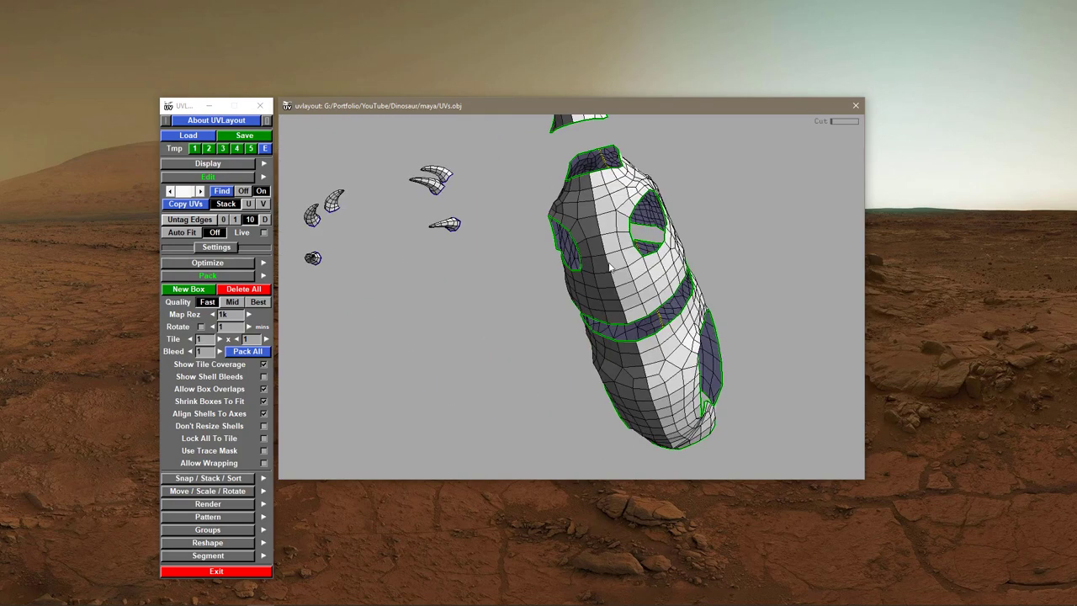
{"action": "key", "text": "c"}
{"action": "key", "text": "c"}
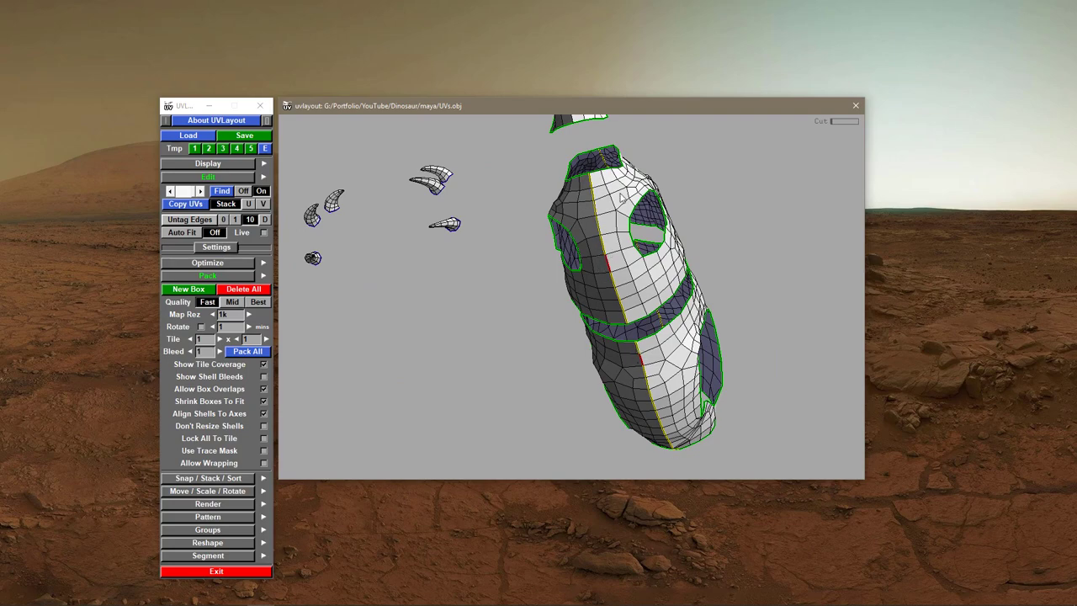
{"action": "mouse_move", "coordinate": [659, 295]}
{"action": "left_mouse_down"}
{"action": "mouse_move", "coordinate": [582, 336]}
{"action": "mouse_move", "coordinate": [565, 389]}
{"action": "mouse_move", "coordinate": [637, 298]}
{"action": "left_mouse_up"}
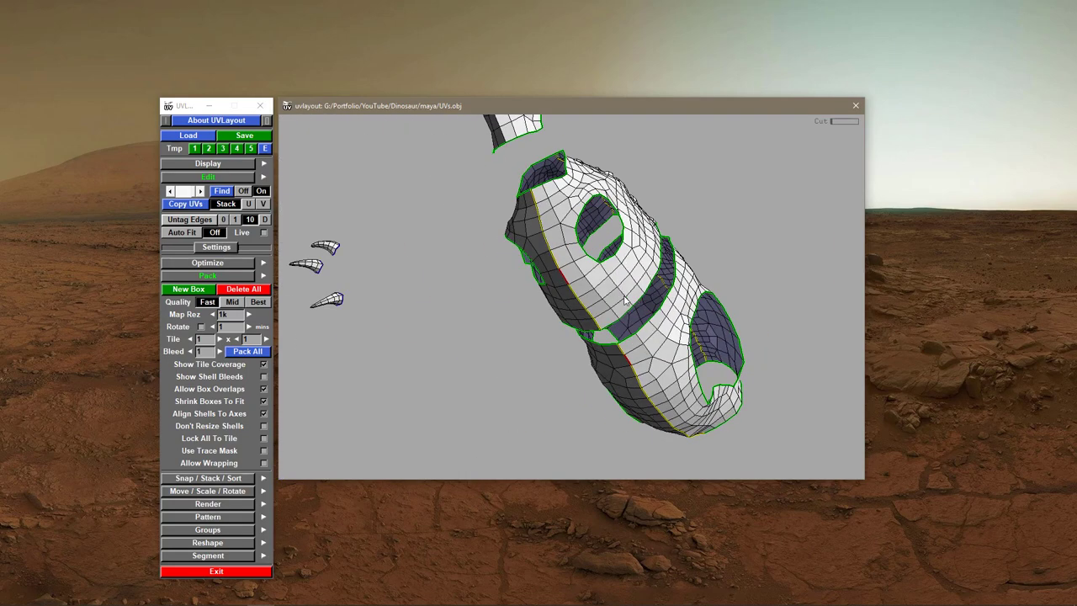
{"action": "key", "text": "Return"}
{"action": "key", "text": "Return"}
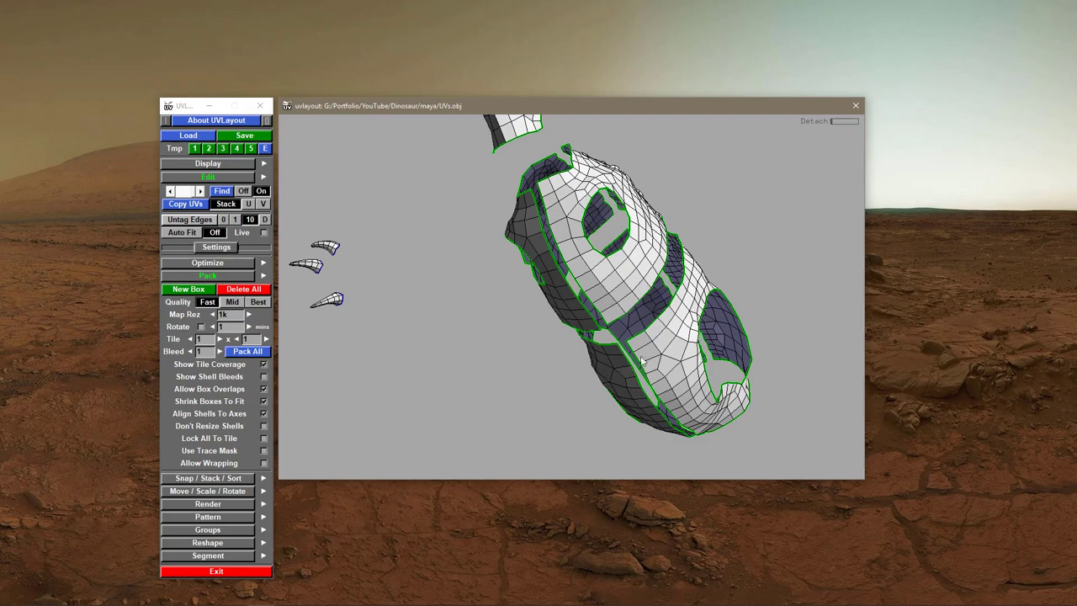
- Send the remaining torso sides to the UV layout and bring up the UV view of the unflattened torso shells
{"action": "key", "text": "d"}
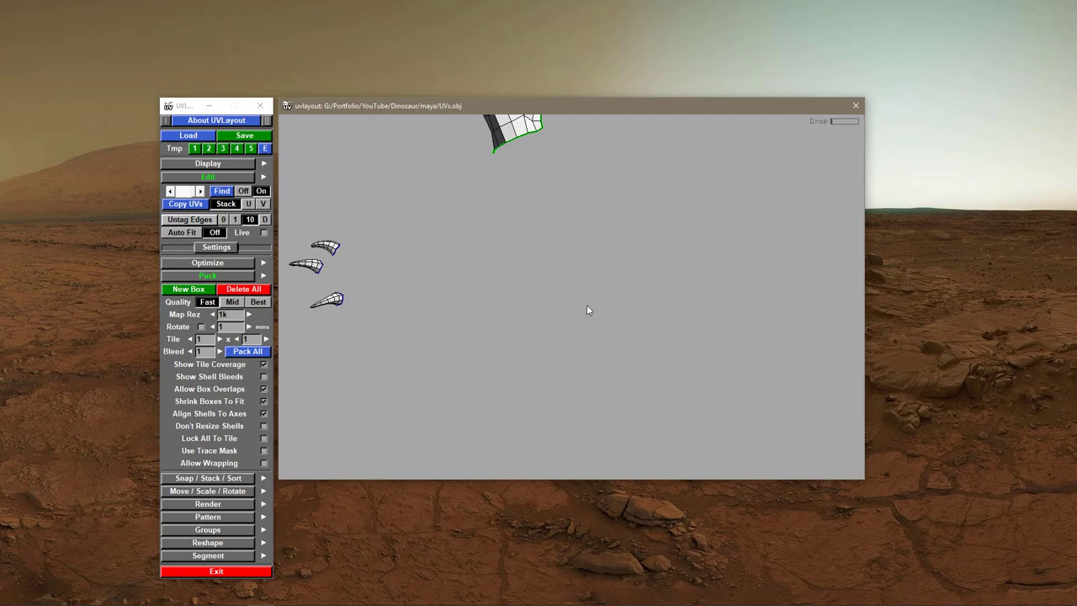
{"action": "key", "text": "1"}
{"action": "right_click_drag", "start_coordinate": [744, 373], "coordinate": [672, 366]}
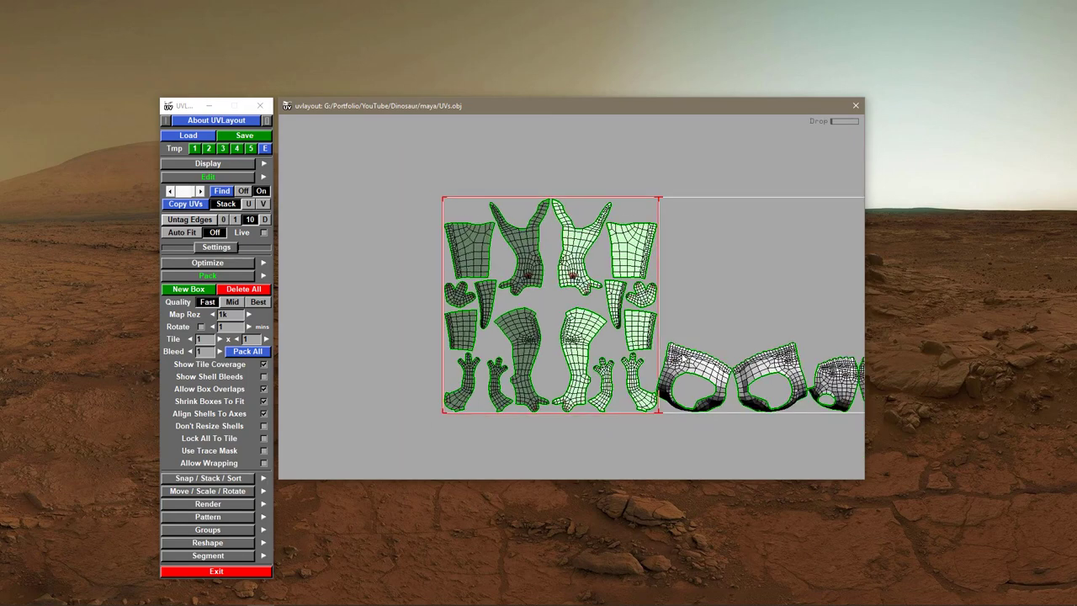
{"action": "middle_click_drag", "start_coordinate": [672, 365], "coordinate": [489, 297]}
{"action": "scroll", "coordinate": [489, 299], "scroll_direction": "up", "scroll_amount": 2}
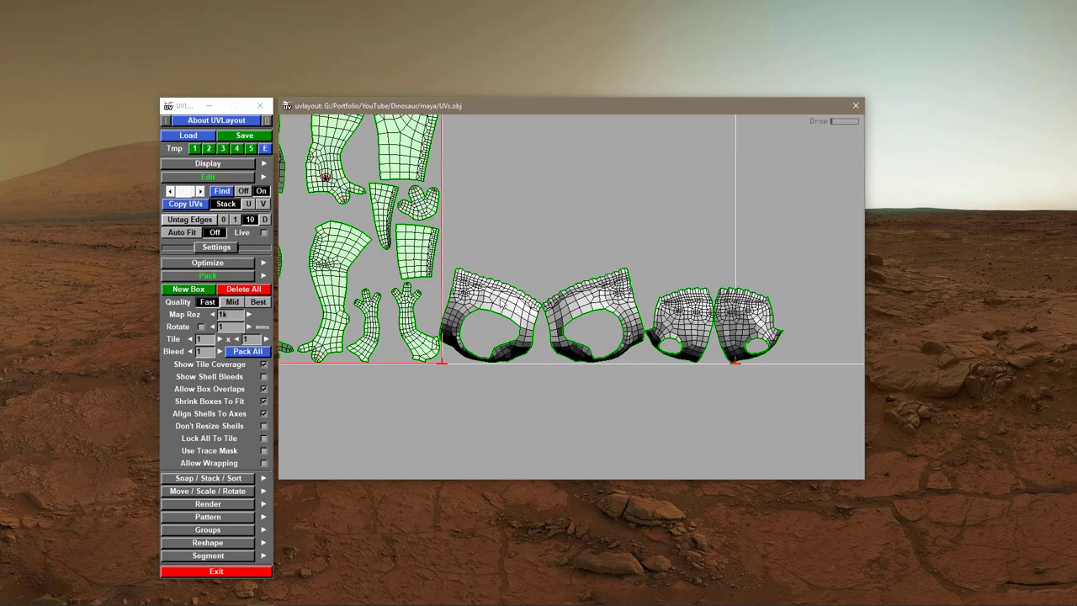
- Flatten one side shell of the rear torso with the large leg opening and rotate it to stand straight
{"action": "key", "text": "space+f"}
{"action": "key", "text": "space"}
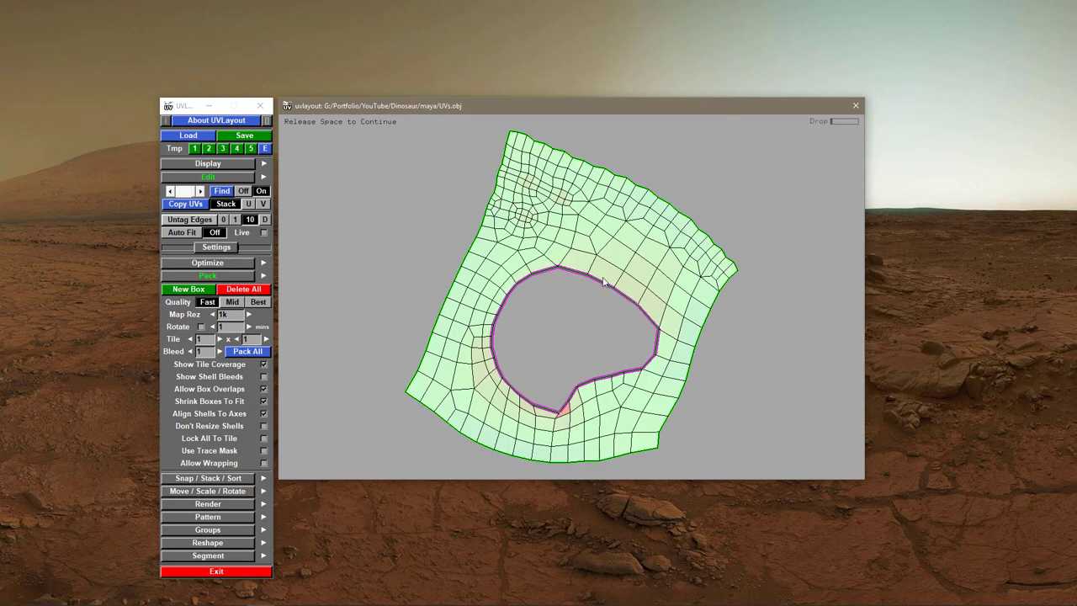
{"action": "left_click_drag", "start_coordinate": [679, 305], "coordinate": [600, 377]}
{"action": "scroll", "coordinate": [627, 370], "scroll_direction": "down", "scroll_amount": 3}
{"action": "middle_click_drag", "start_coordinate": [627, 370], "coordinate": [485, 406]}
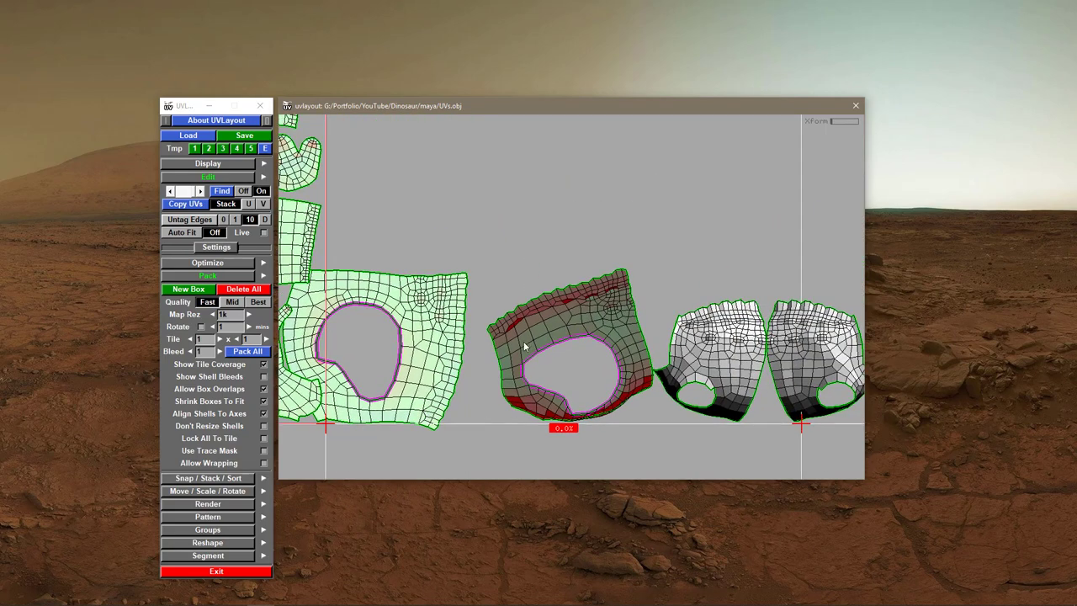
- Flatten one side shell of the front torso with the small arm opening and rotate it level
{"action": "key", "text": "f"}
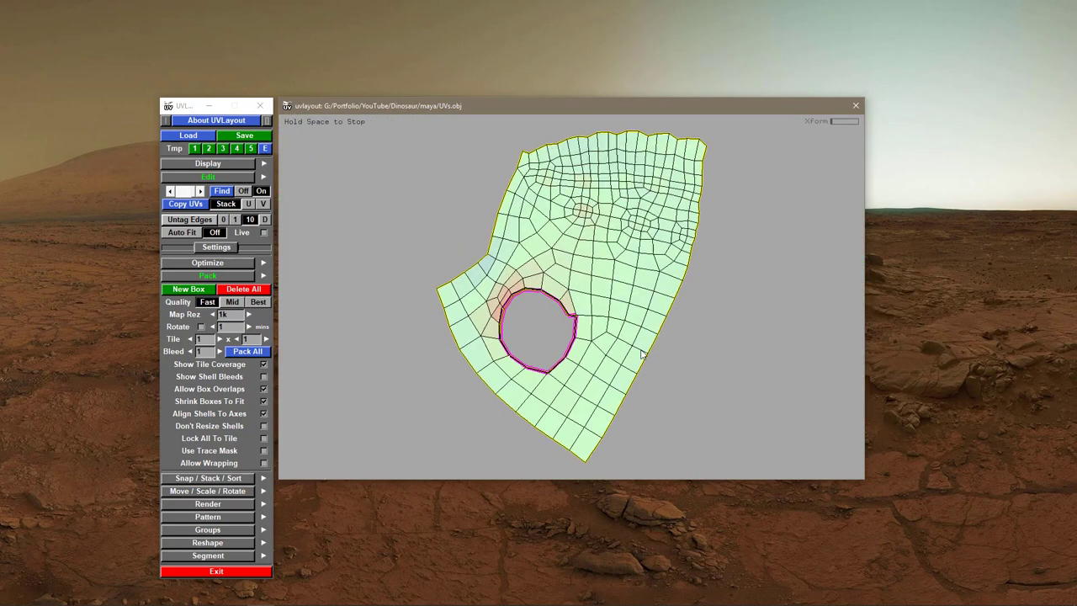
{"action": "key", "text": "space"}
{"action": "left_click_drag", "start_coordinate": [631, 330], "coordinate": [556, 362]}
{"action": "right_click_drag", "start_coordinate": [645, 389], "coordinate": [447, 395]}
{"action": "middle_click_drag", "start_coordinate": [447, 395], "coordinate": [677, 423]}
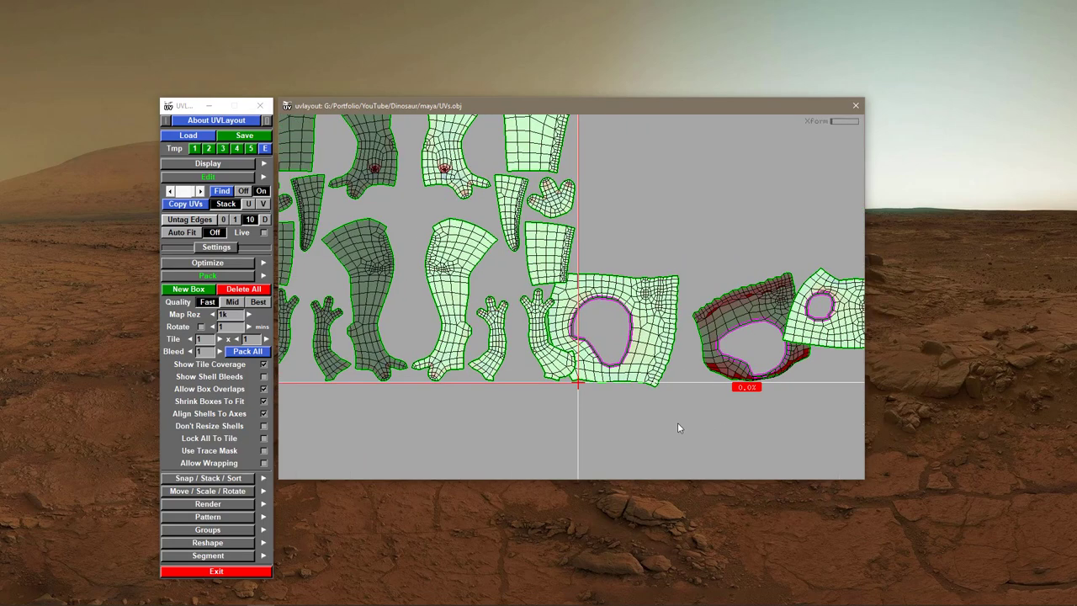
- Position both flattened torso shells in the empty tile beside the packed shells and copy their layout to the symmetric counterparts
{"action": "scroll", "coordinate": [678, 427], "scroll_direction": "down", "scroll_amount": 3}
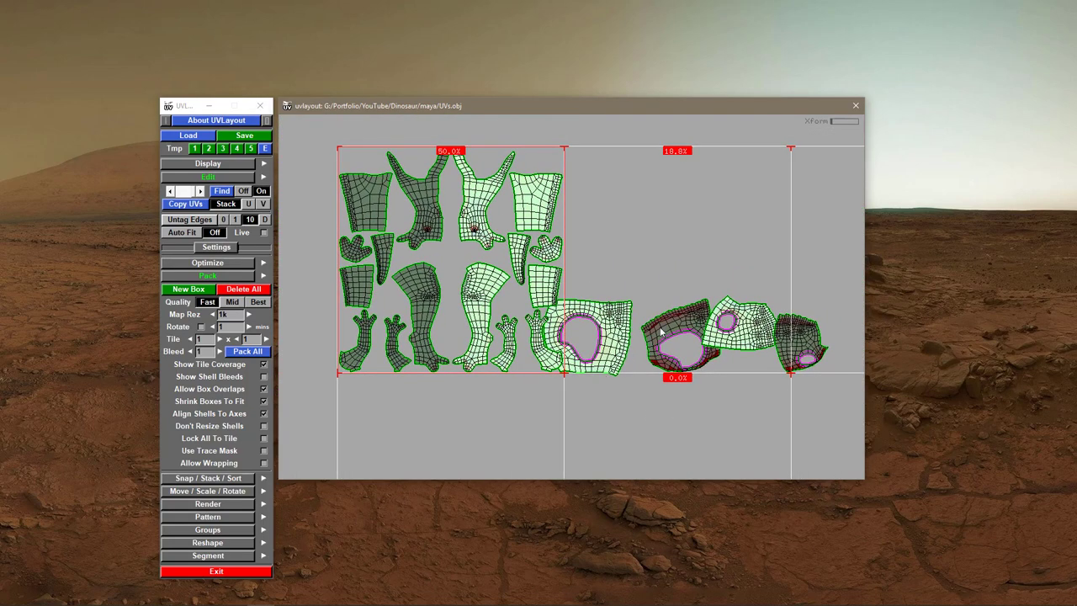
{"action": "key", "text": "s"}
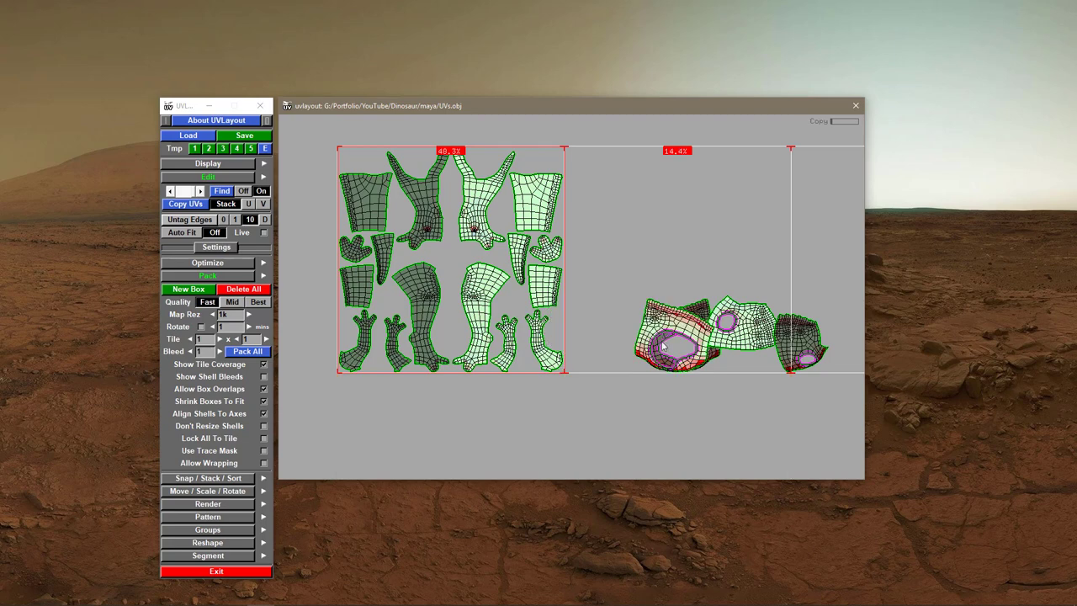
{"action": "middle_click_drag", "start_coordinate": [663, 345], "coordinate": [670, 217]}
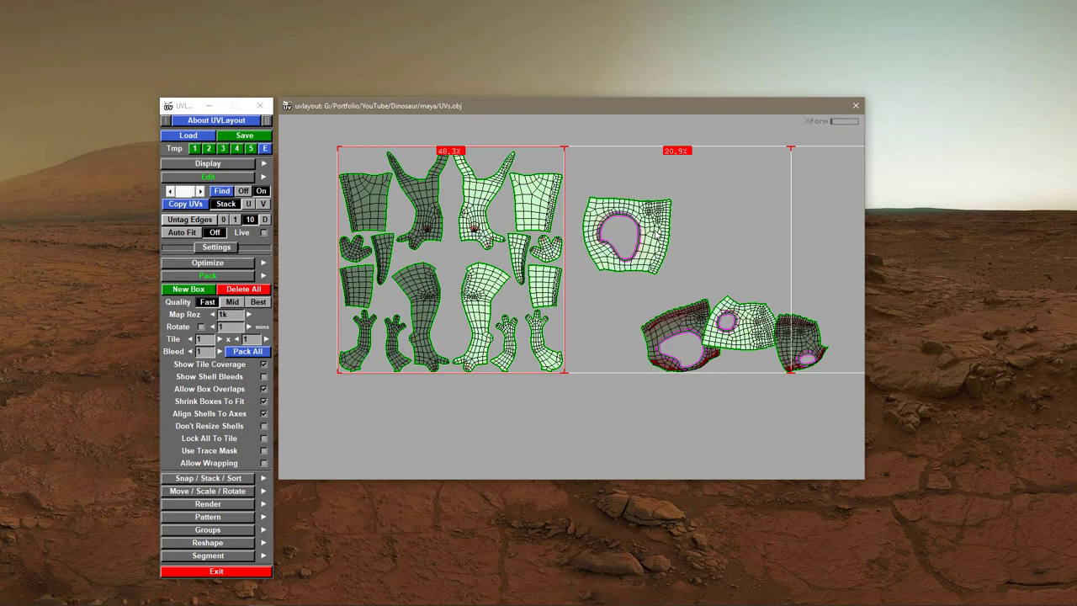
{"action": "key", "text": "c"}
{"action": "middle_click_drag", "start_coordinate": [742, 346], "coordinate": [627, 347]}
{"action": "key", "text": "s"}
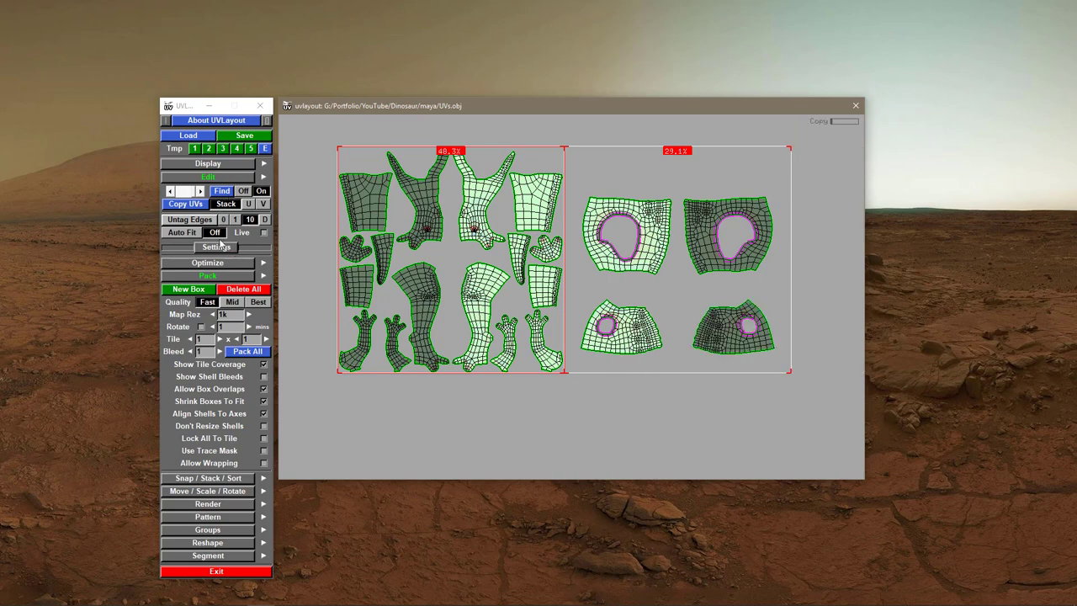
- Pack all flattened shells into one UV tile and save the result over UVs.obj
{"action": "left_click", "coordinate": [260, 356]}
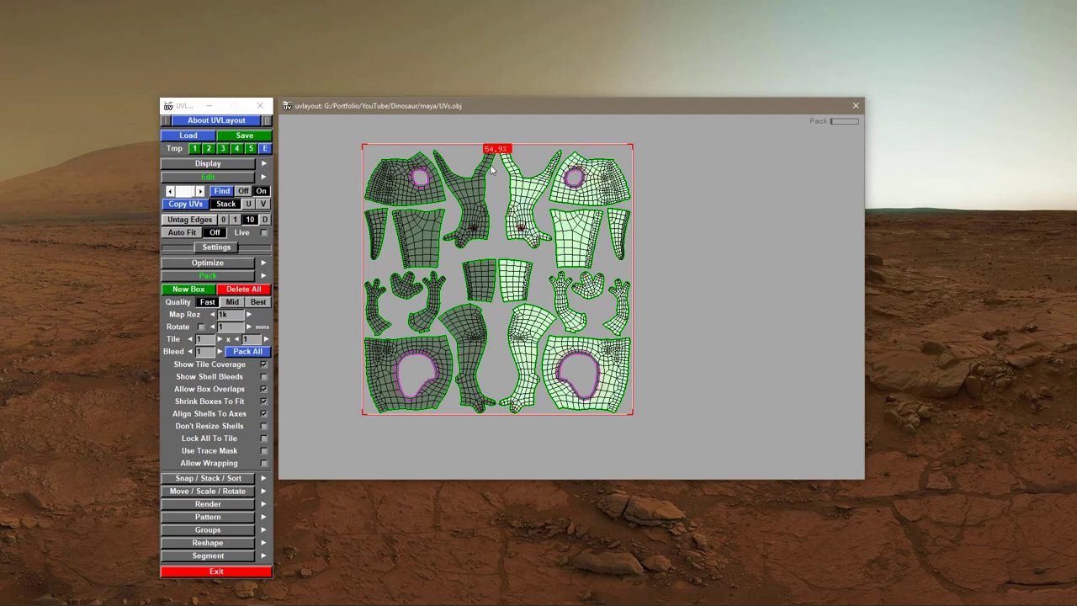
{"action": "right_click_drag", "start_coordinate": [479, 233], "coordinate": [488, 234]}
{"action": "middle_click_drag", "start_coordinate": [488, 234], "coordinate": [503, 251]}
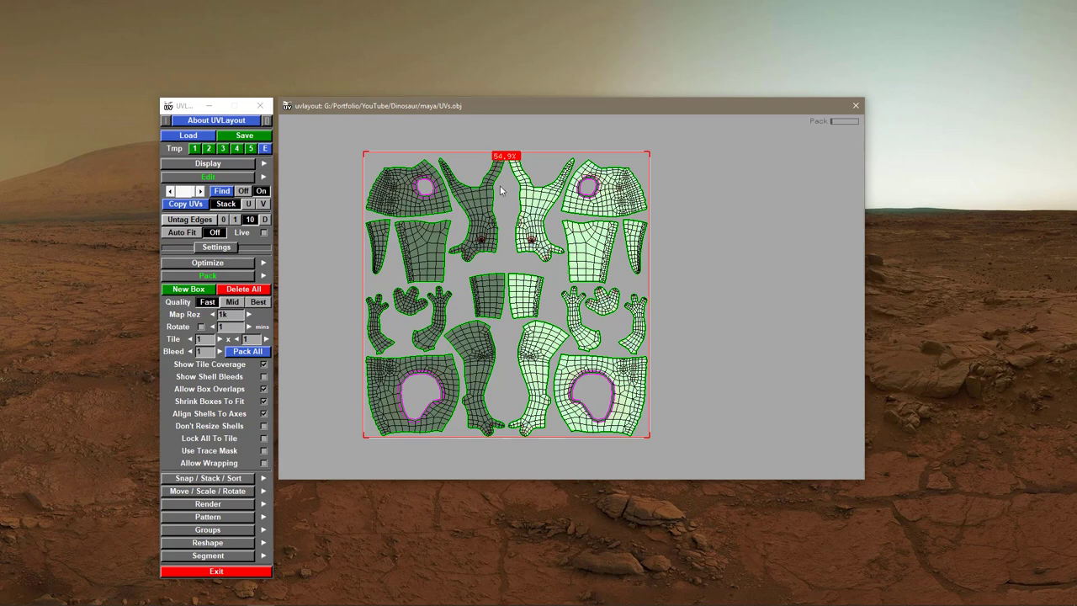
{"action": "left_click", "coordinate": [246, 137]}
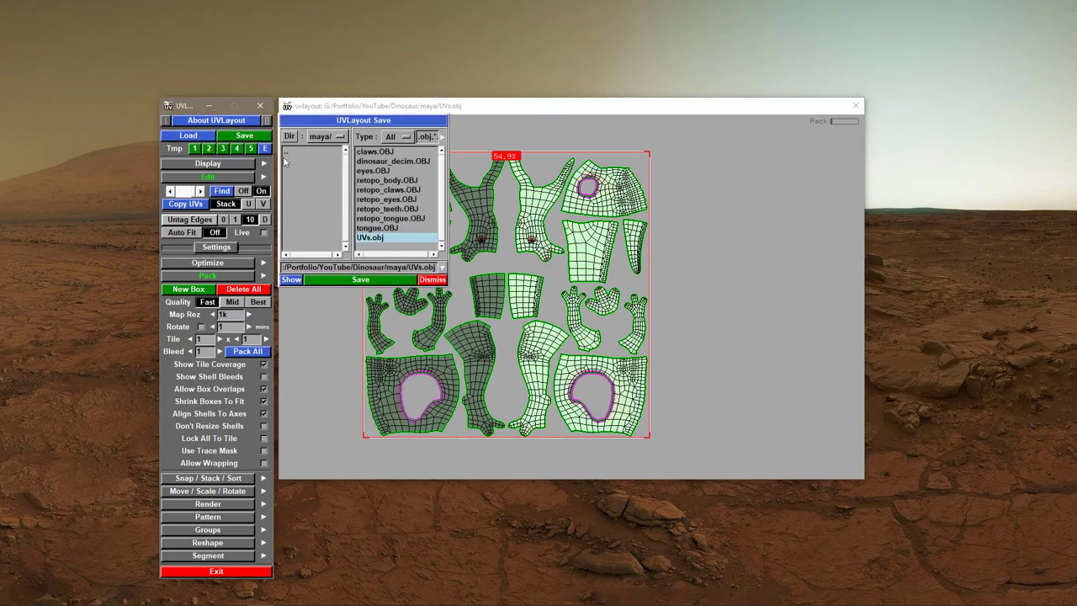
{"action": "left_click", "coordinate": [370, 281]}
{"action": "left_click", "coordinate": [428, 280]}
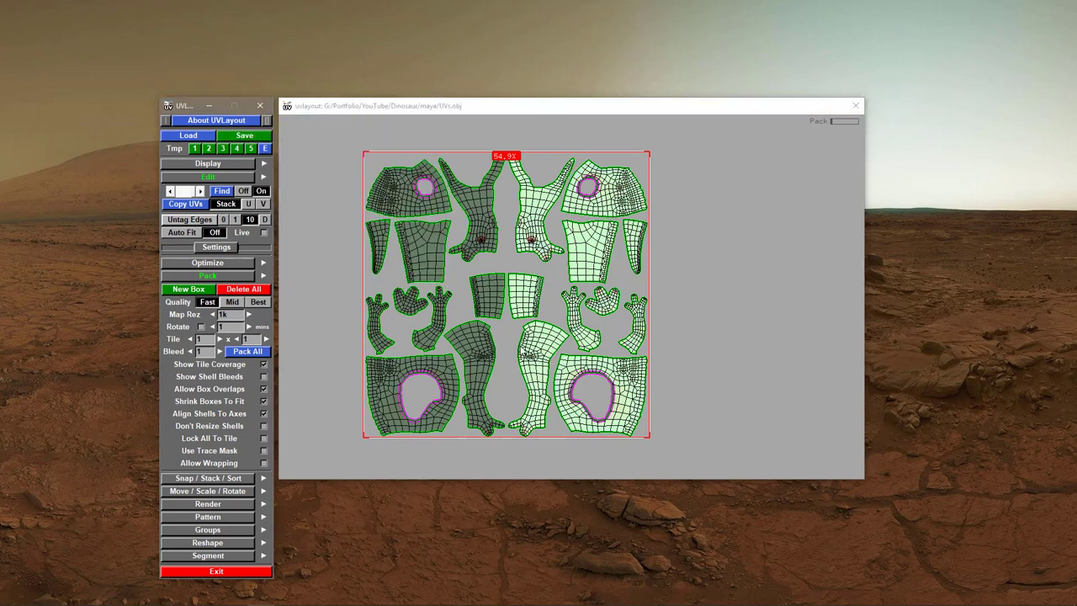
- Return to the 3D edit view and mark a cut along the centre line of the head and neck, over the ridge and under the jaw
{"action": "left_click", "coordinate": [519, 349]}
{"action": "key", "text": "2"}
{"action": "right_click_drag", "start_coordinate": [650, 294], "coordinate": [431, 244]}
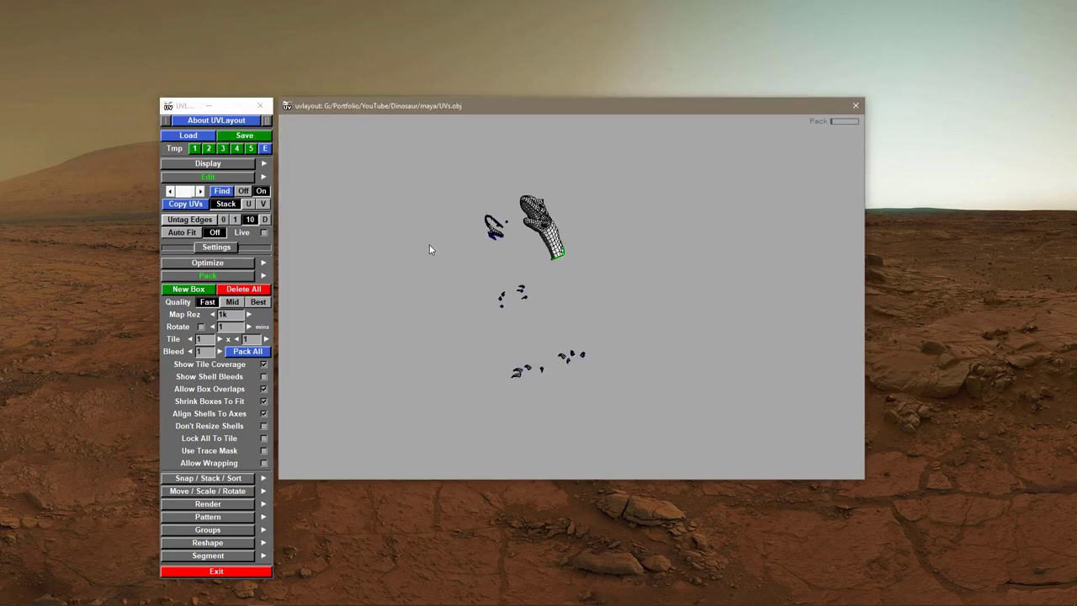
{"action": "middle_click_drag", "start_coordinate": [471, 258], "coordinate": [495, 333]}
{"action": "right_click_drag", "start_coordinate": [495, 337], "coordinate": [724, 396]}
{"action": "left_click_drag", "start_coordinate": [652, 385], "coordinate": [574, 374]}
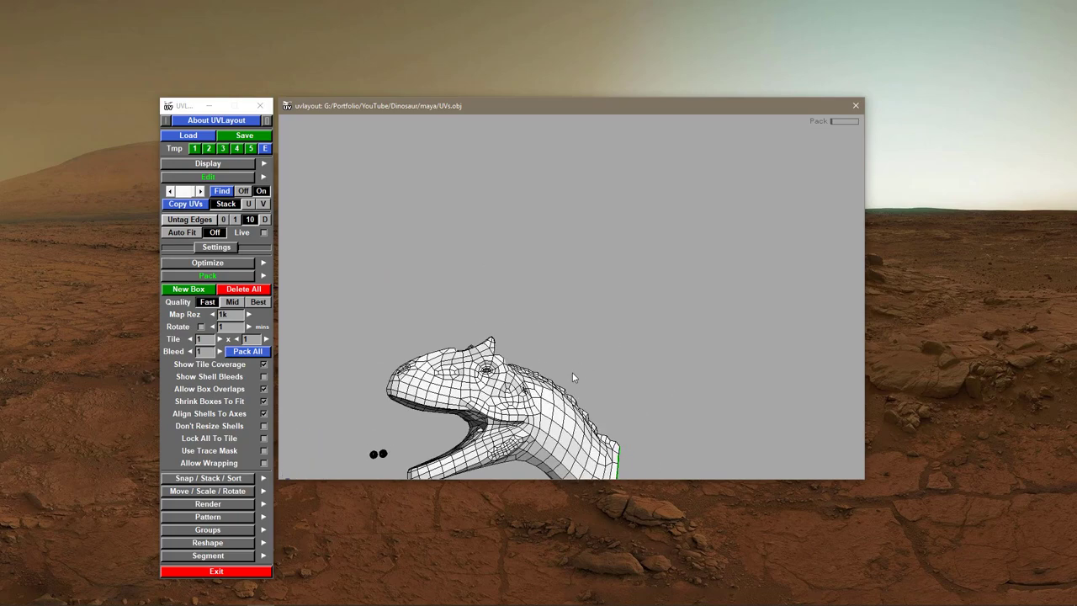
{"action": "middle_click_drag", "start_coordinate": [574, 374], "coordinate": [605, 274]}
{"action": "right_click_drag", "start_coordinate": [605, 274], "coordinate": [647, 335]}
{"action": "left_click_drag", "start_coordinate": [647, 335], "coordinate": [576, 344]}
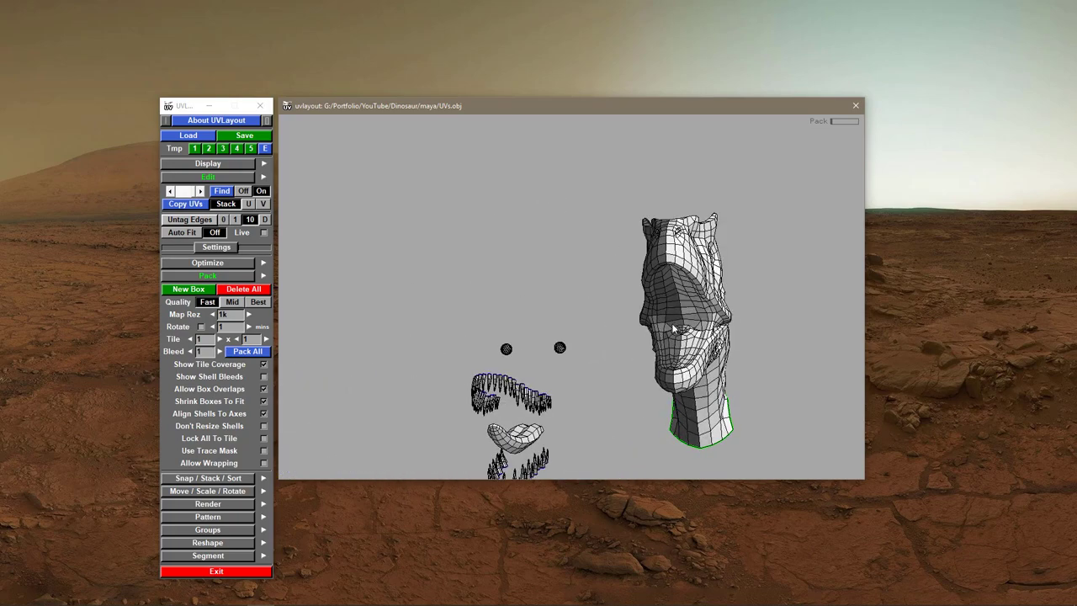
{"action": "key", "text": "c"}
{"action": "left_click_drag", "start_coordinate": [698, 339], "coordinate": [616, 338]}
{"action": "middle_click_drag", "start_coordinate": [616, 339], "coordinate": [639, 303]}
{"action": "right_click_drag", "start_coordinate": [589, 320], "coordinate": [614, 324]}
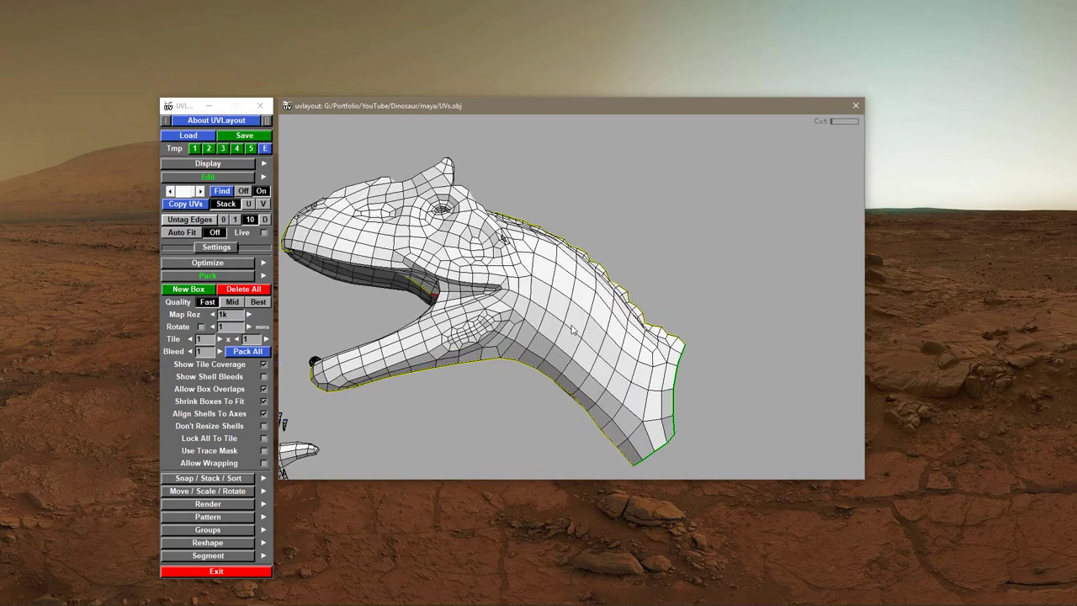
- Cut a ring around the neck just behind the jaw, detach the neck and drop it into the UV layout
{"action": "middle_click_drag", "start_coordinate": [522, 362], "coordinate": [560, 345]}
{"action": "left_click_drag", "start_coordinate": [560, 345], "coordinate": [526, 350]}
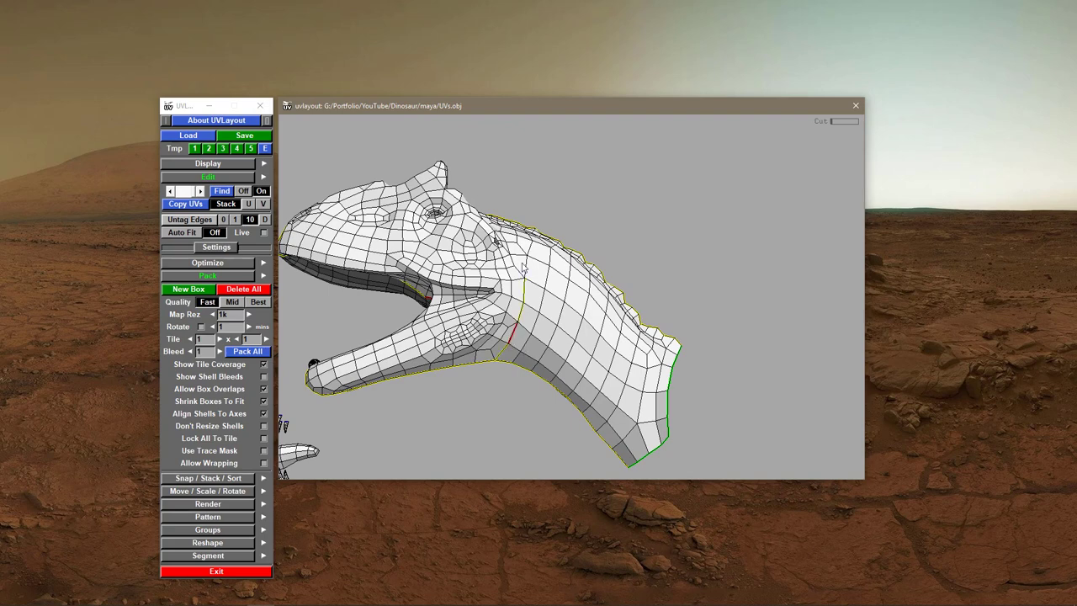
{"action": "left_click_drag", "start_coordinate": [531, 280], "coordinate": [523, 425]}
{"action": "key", "text": "c"}
{"action": "middle_click_drag", "start_coordinate": [523, 425], "coordinate": [627, 330]}
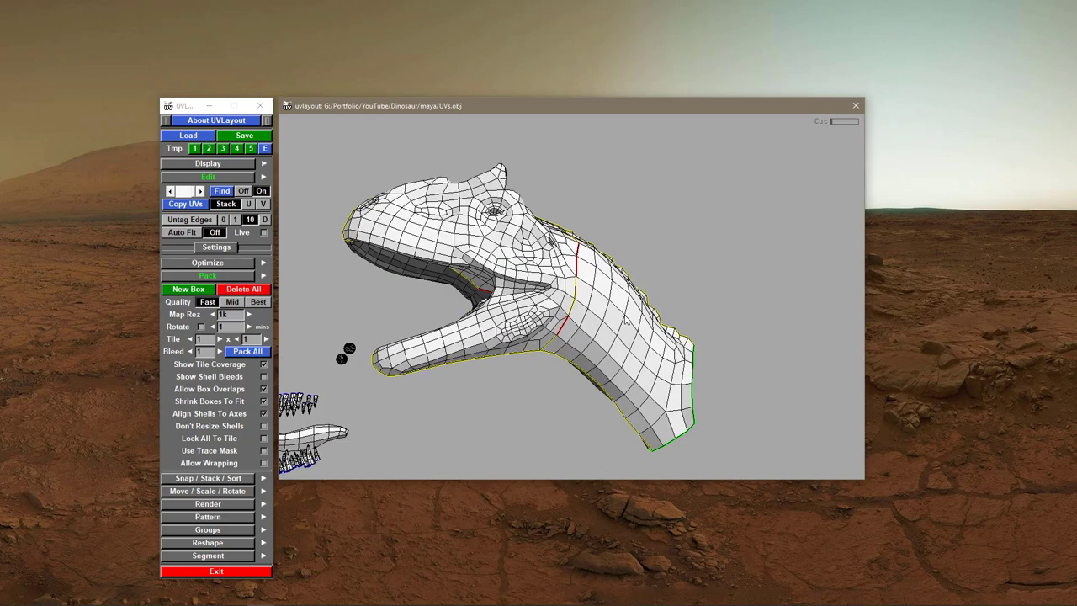
{"action": "key", "text": "Return"}
{"action": "key", "text": "d"}
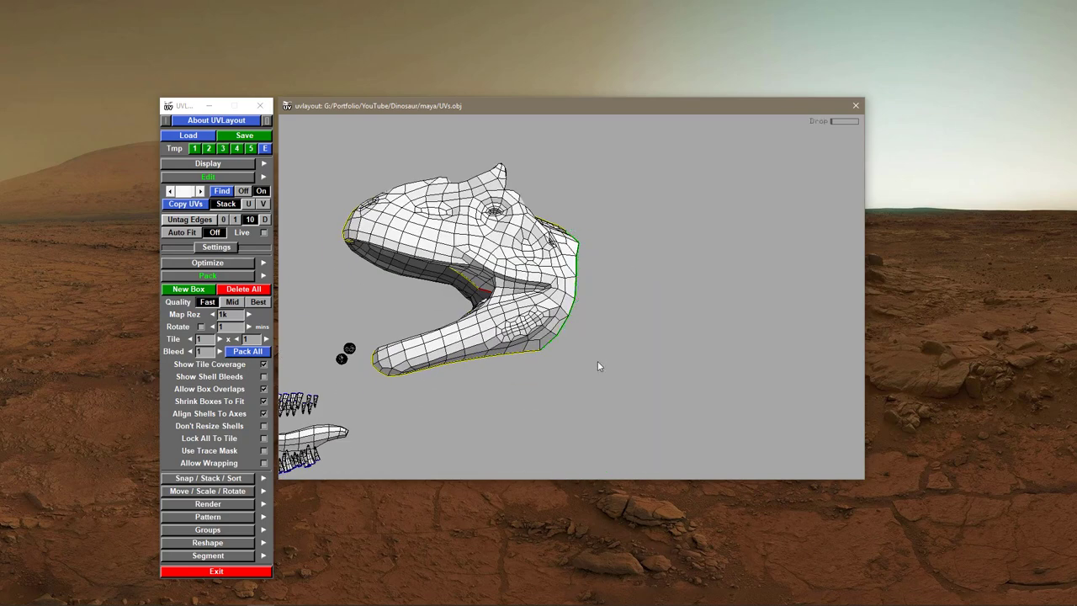
- Cut from inside the mouth through its corner to the neck edge and split the head into symmetric upper and lower jaw pieces
{"action": "left_click_drag", "start_coordinate": [558, 347], "coordinate": [549, 369]}
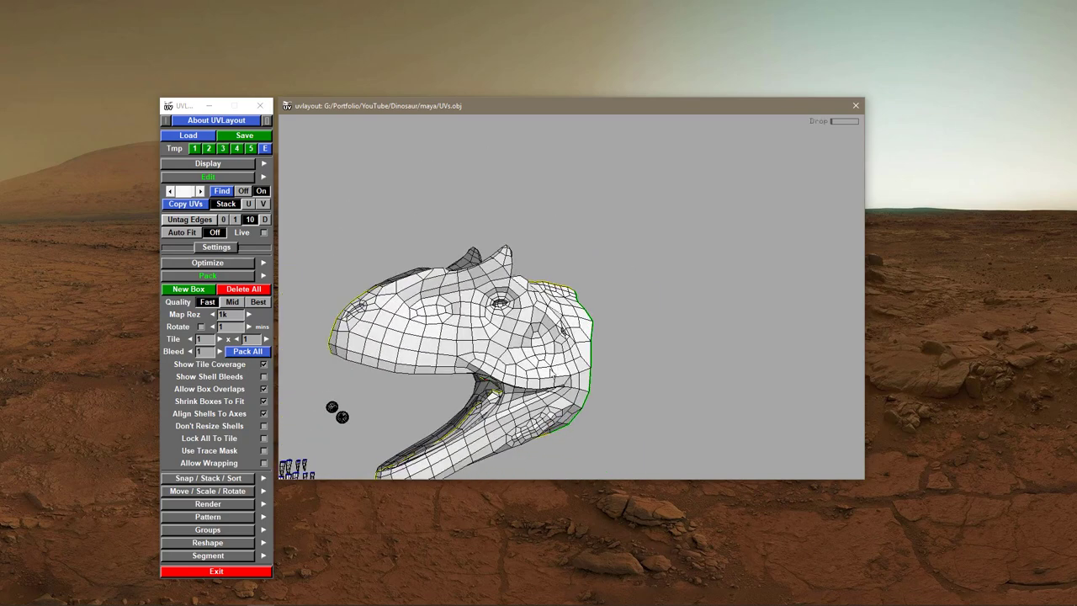
{"action": "middle_click_drag", "start_coordinate": [559, 354], "coordinate": [582, 313]}
{"action": "left_click_drag", "start_coordinate": [583, 313], "coordinate": [663, 356]}
{"action": "scroll", "coordinate": [686, 354], "scroll_direction": "up", "scroll_amount": 3}
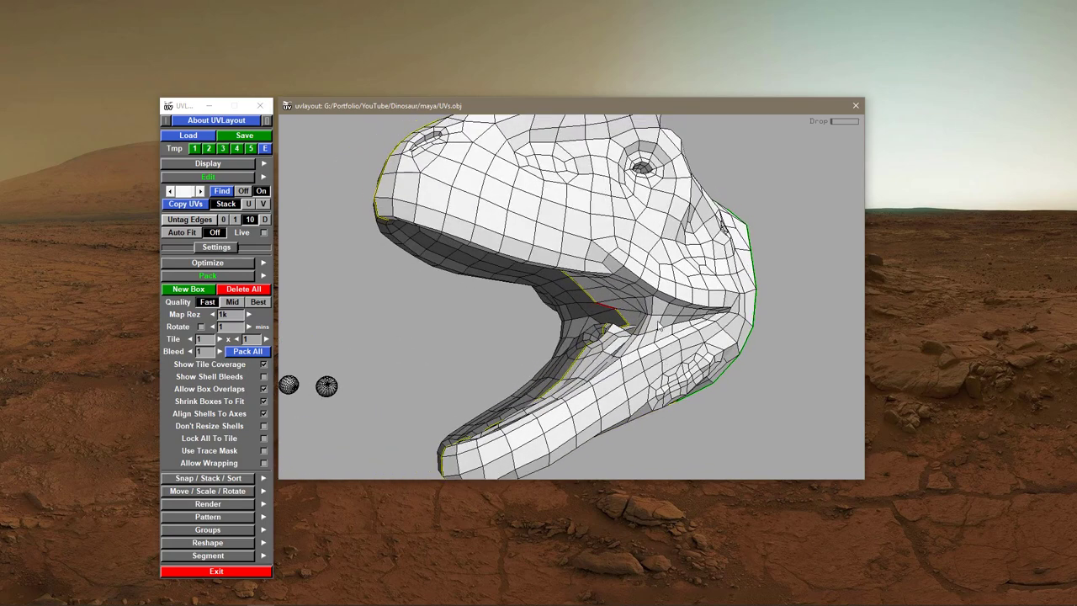
{"action": "key", "text": "c"}
{"action": "key", "text": "Return"}
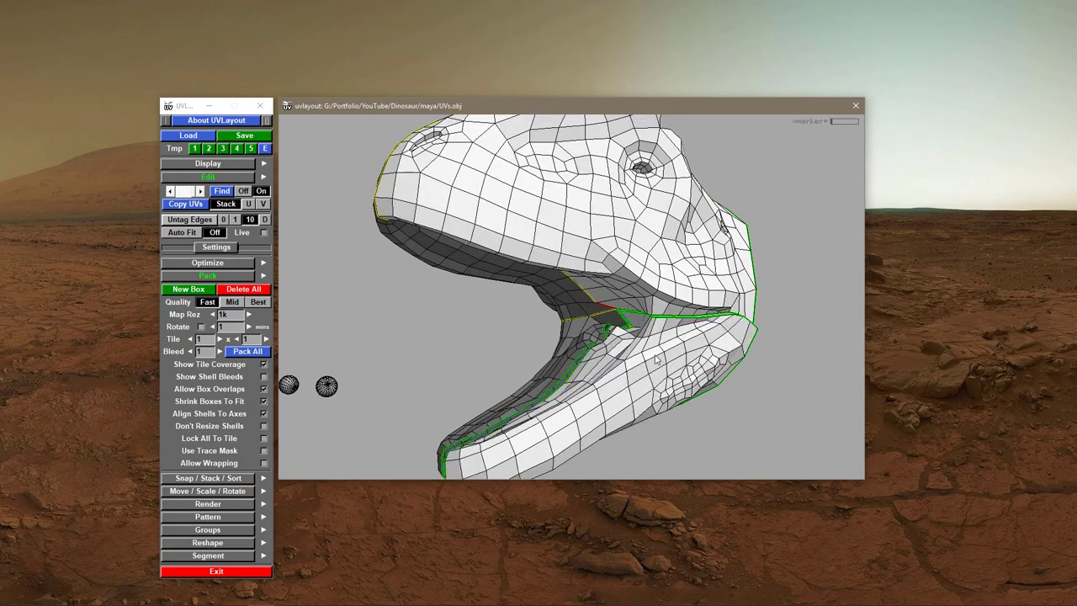
{"action": "key", "text": "Return"}
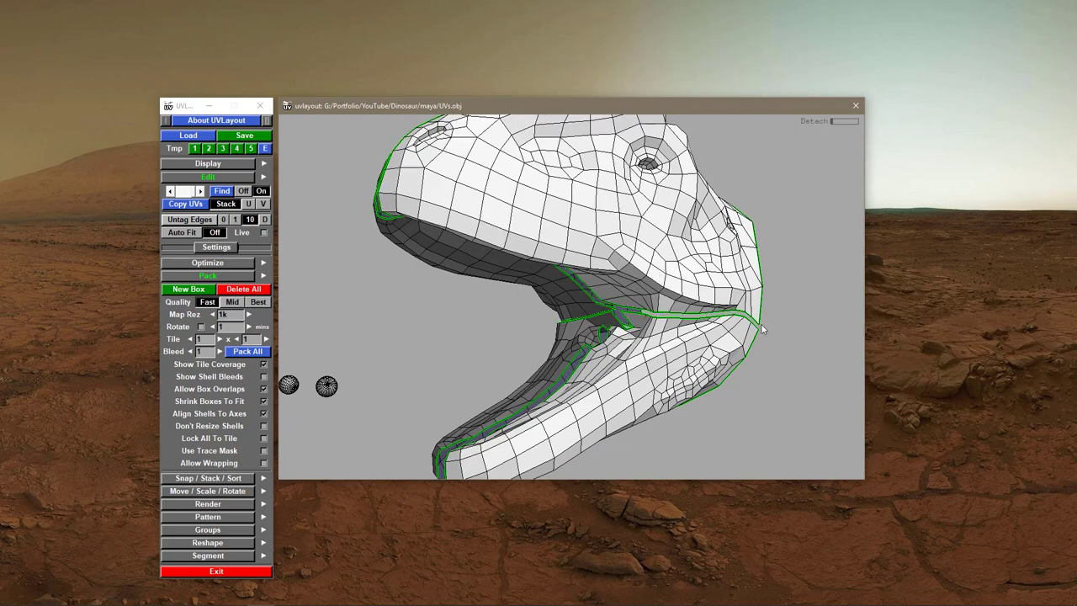
- Move the upper head pieces clear of the lower jaw and drop all head and jaw pieces into the UV layout
{"action": "right_click_drag", "start_coordinate": [704, 318], "coordinate": [593, 341]}
{"action": "left_click_drag", "start_coordinate": [593, 341], "coordinate": [624, 360]}
{"action": "middle_click_drag", "start_coordinate": [624, 361], "coordinate": [657, 398]}
{"action": "middle_click_drag", "start_coordinate": [700, 237], "coordinate": [726, 246]}
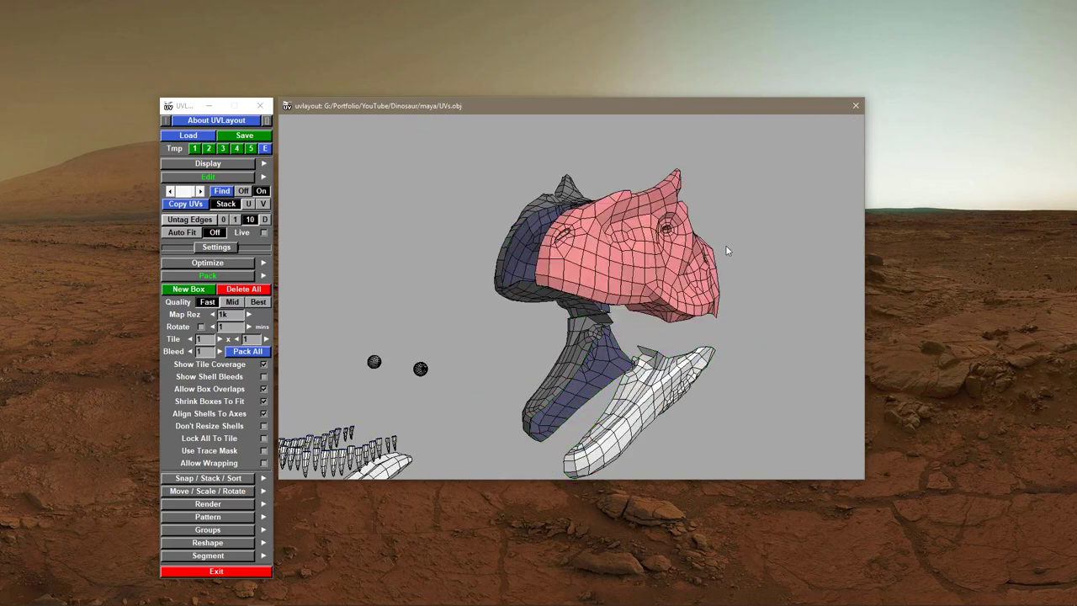
{"action": "left_click_drag", "start_coordinate": [727, 250], "coordinate": [756, 286]}
{"action": "middle_click_drag", "start_coordinate": [756, 287], "coordinate": [660, 360]}
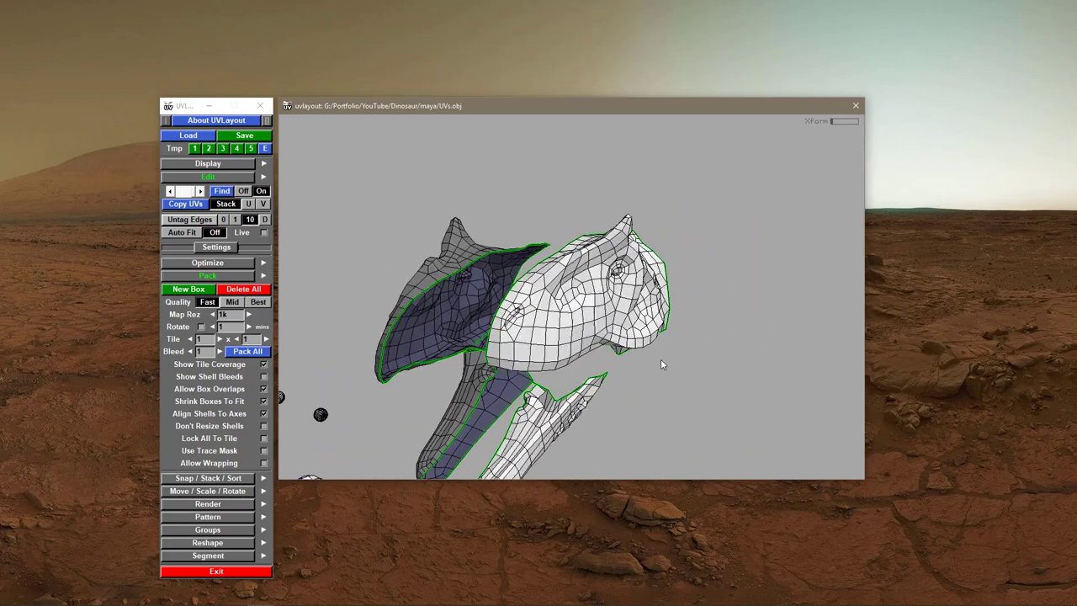
{"action": "left_click_drag", "start_coordinate": [660, 363], "coordinate": [604, 274]}
{"action": "key", "text": "d"}
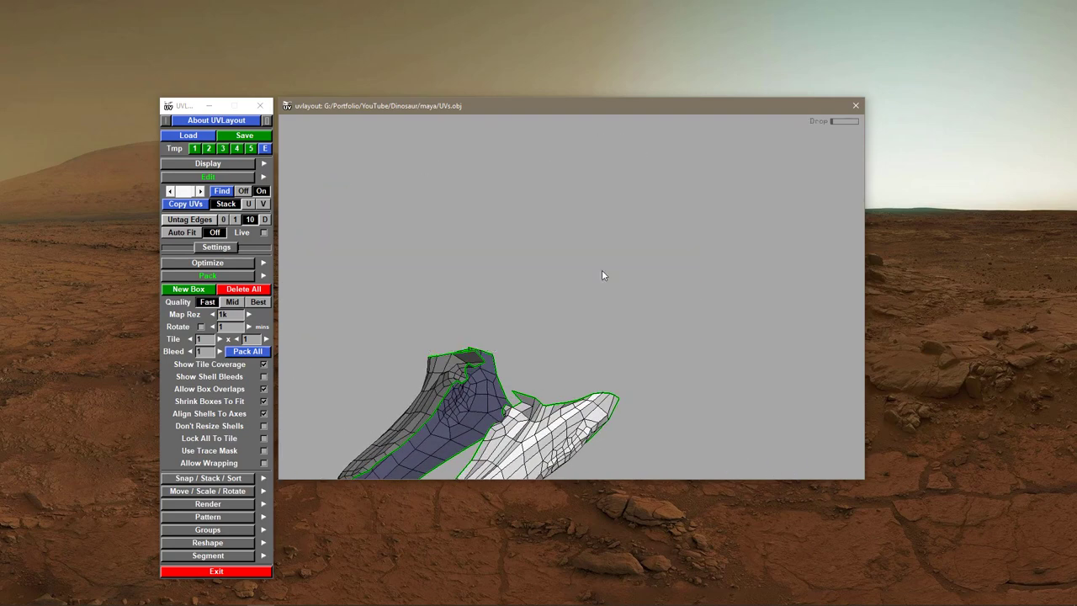
{"action": "key", "text": "d"}
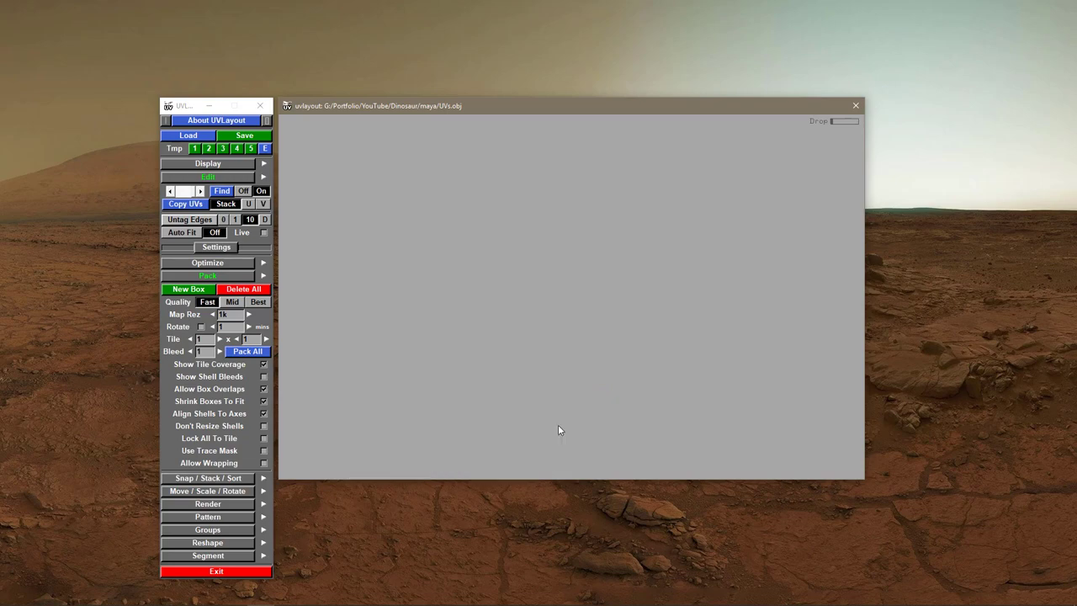
- Bring up the new shells in the UV view and flatten one side shell of the neck
{"action": "key", "text": "u"}
{"action": "right_click_drag", "start_coordinate": [720, 372], "coordinate": [704, 377]}
{"action": "middle_click_drag", "start_coordinate": [586, 381], "coordinate": [490, 294]}
{"action": "right_click_drag", "start_coordinate": [492, 299], "coordinate": [608, 347]}
{"action": "middle_click_drag", "start_coordinate": [589, 360], "coordinate": [545, 423]}
{"action": "key", "text": "shift+f"}
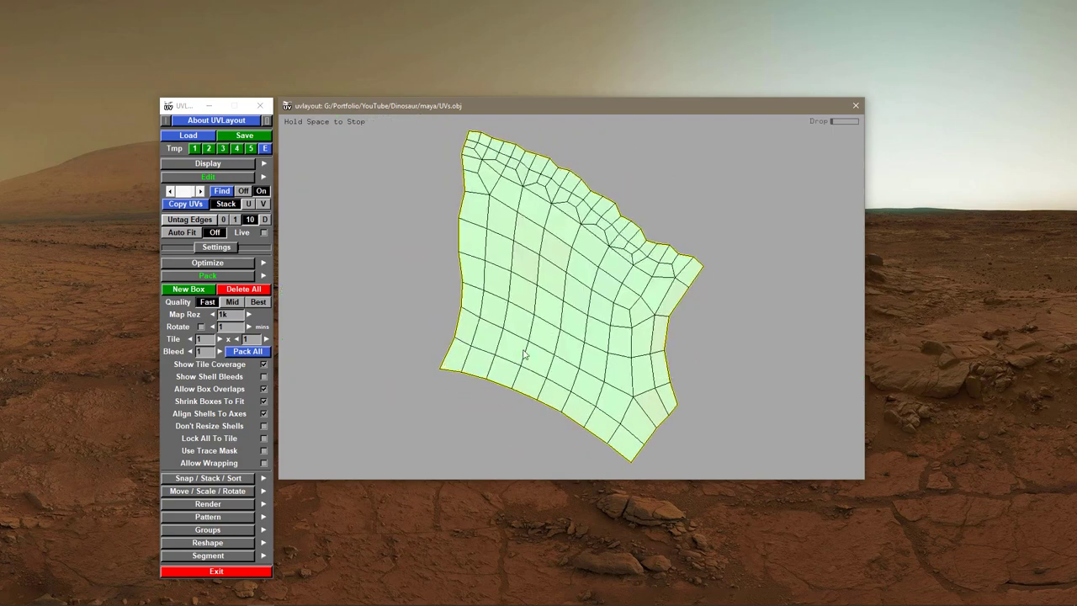
{"action": "key", "text": "space"}
- Rotate the flattened neck shell upright and move it above its symmetric counterpart
{"action": "right_click_drag", "start_coordinate": [662, 363], "coordinate": [643, 364]}
{"action": "middle_click_drag", "start_coordinate": [643, 363], "coordinate": [526, 377]}
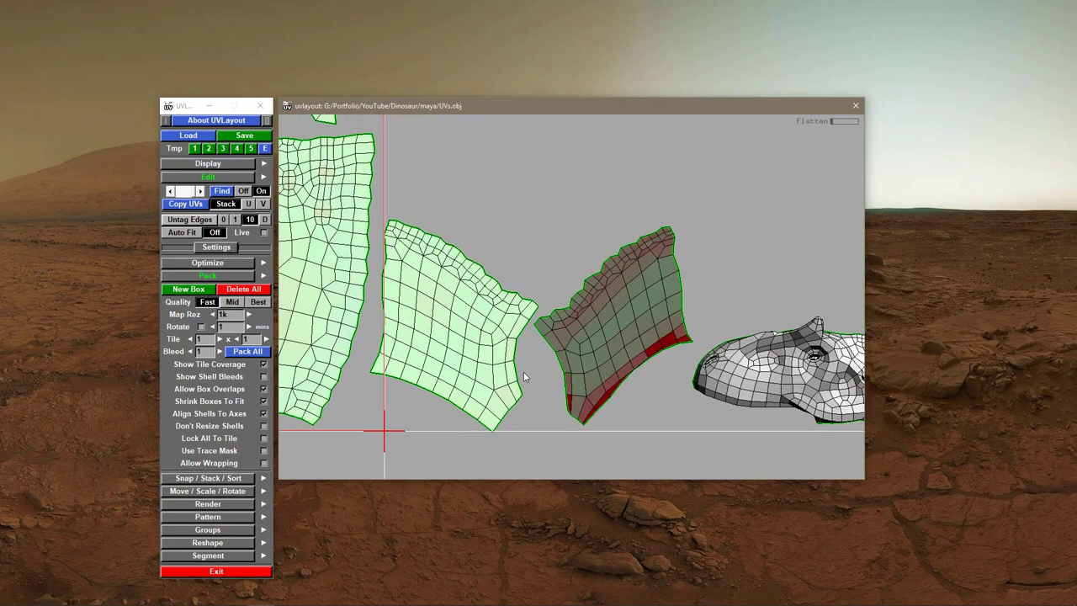
{"action": "key", "text": "space"}
{"action": "left_click_drag", "start_coordinate": [482, 352], "coordinate": [436, 385]}
{"action": "middle_click_drag", "start_coordinate": [468, 328], "coordinate": [520, 195]}
{"action": "left_click_drag", "start_coordinate": [499, 240], "coordinate": [504, 237]}
{"action": "right_click_drag", "start_coordinate": [635, 325], "coordinate": [592, 323]}
{"action": "middle_click_drag", "start_coordinate": [592, 323], "coordinate": [477, 337]}
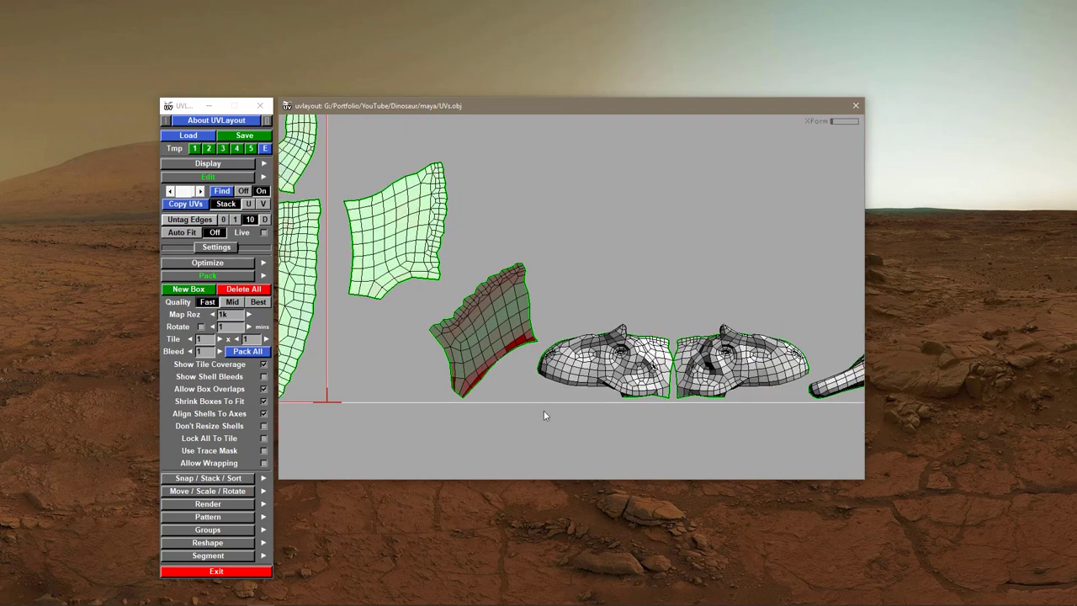
- Flatten one side shell of the upper head and rotate it level
{"action": "key", "text": "f"}
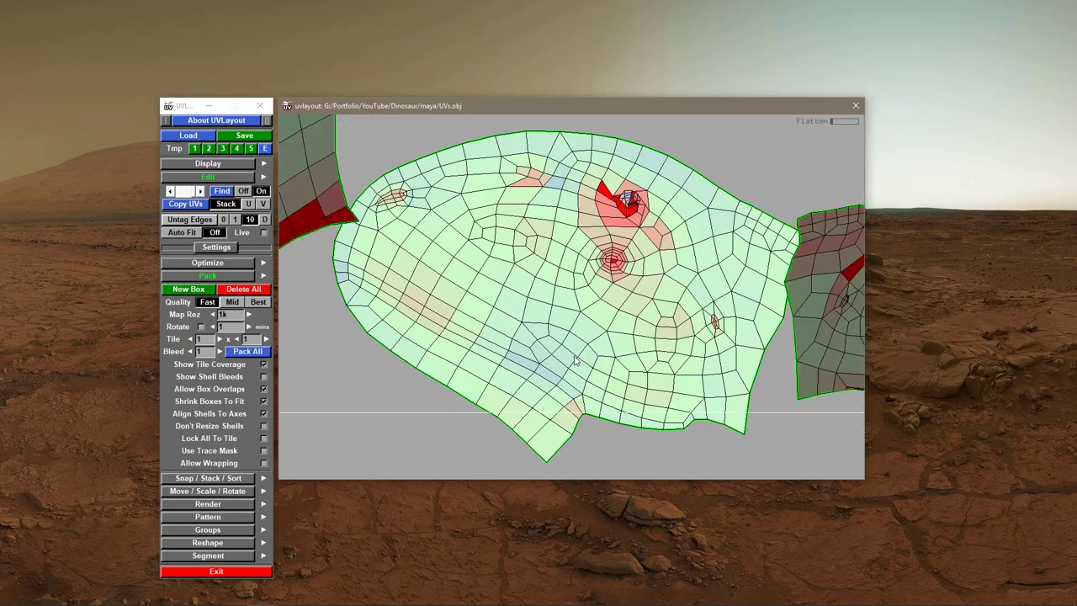
{"action": "left_click_drag", "start_coordinate": [557, 370], "coordinate": [582, 373]}
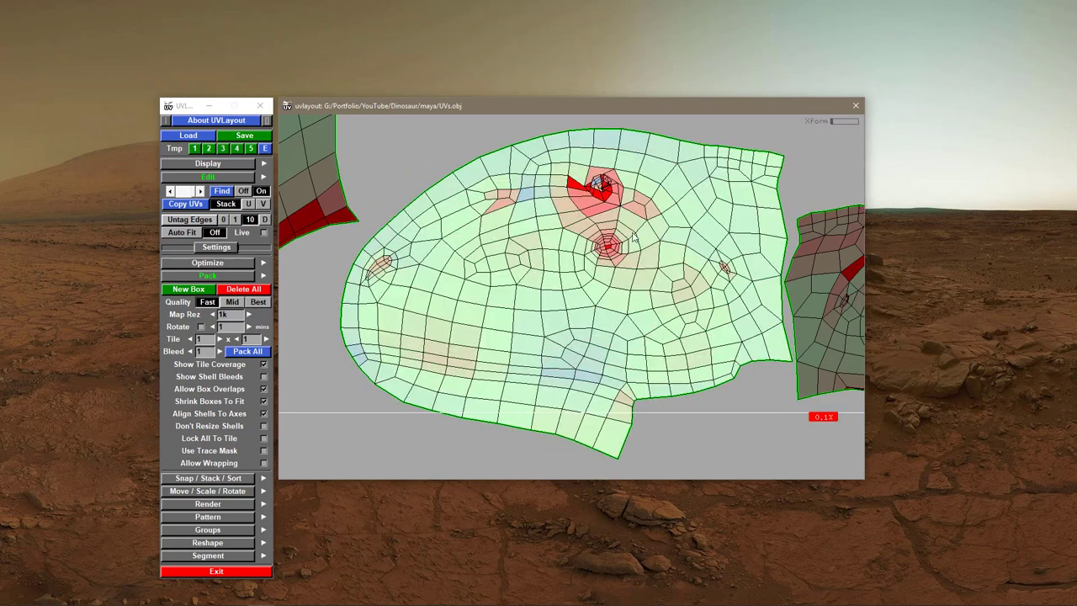
- Inspect the distortion around the horn and eye of the flattened upper head shell and return the upper head to 3D editing
{"action": "middle_click_drag", "start_coordinate": [633, 239], "coordinate": [587, 285]}
{"action": "right_click_drag", "start_coordinate": [655, 302], "coordinate": [544, 280]}
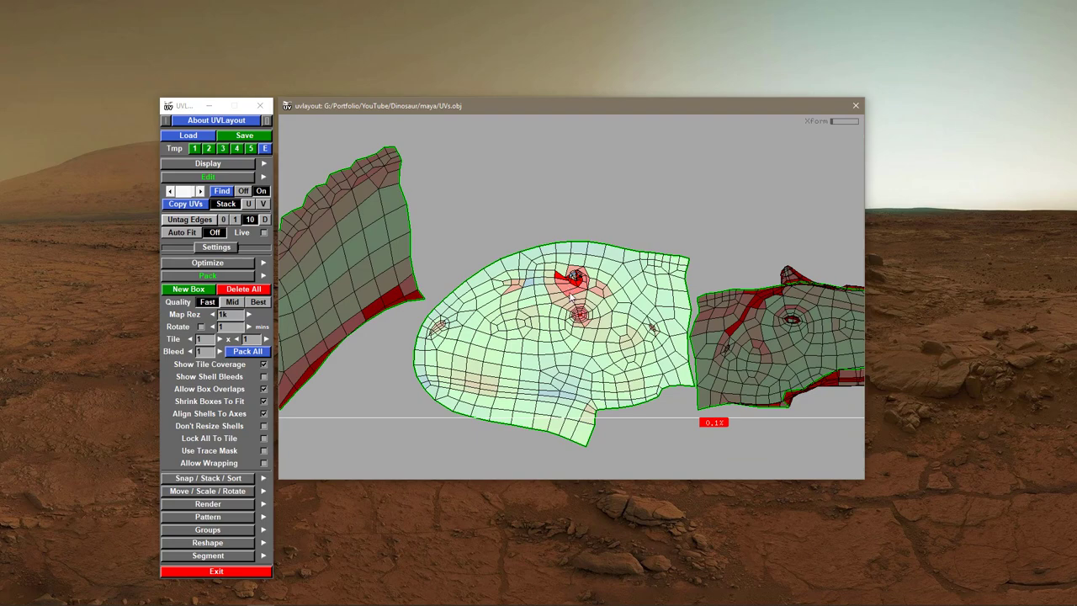
{"action": "scroll", "coordinate": [571, 298], "scroll_direction": "up", "scroll_amount": 2}
{"action": "scroll", "coordinate": [627, 301], "scroll_direction": "up", "scroll_amount": 2}
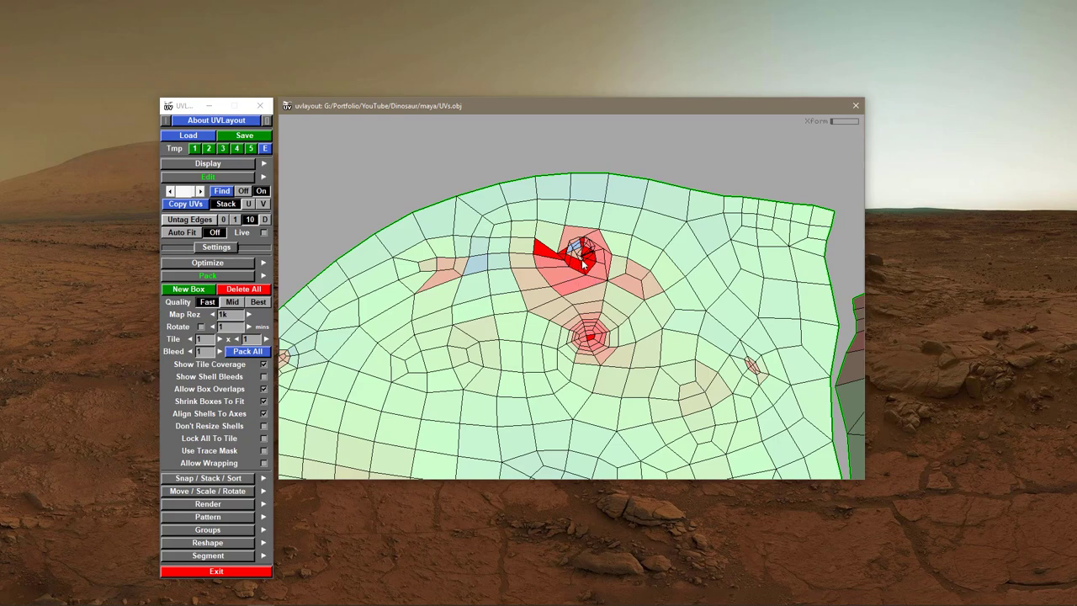
{"action": "scroll", "coordinate": [619, 293], "scroll_direction": "down", "scroll_amount": 3}
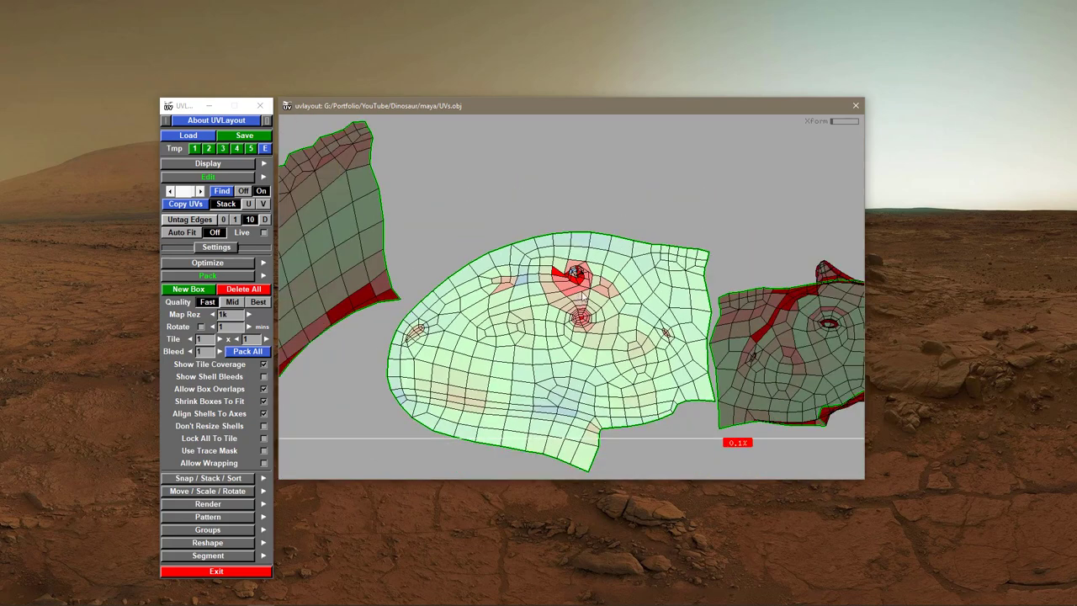
{"action": "key", "text": "f"}
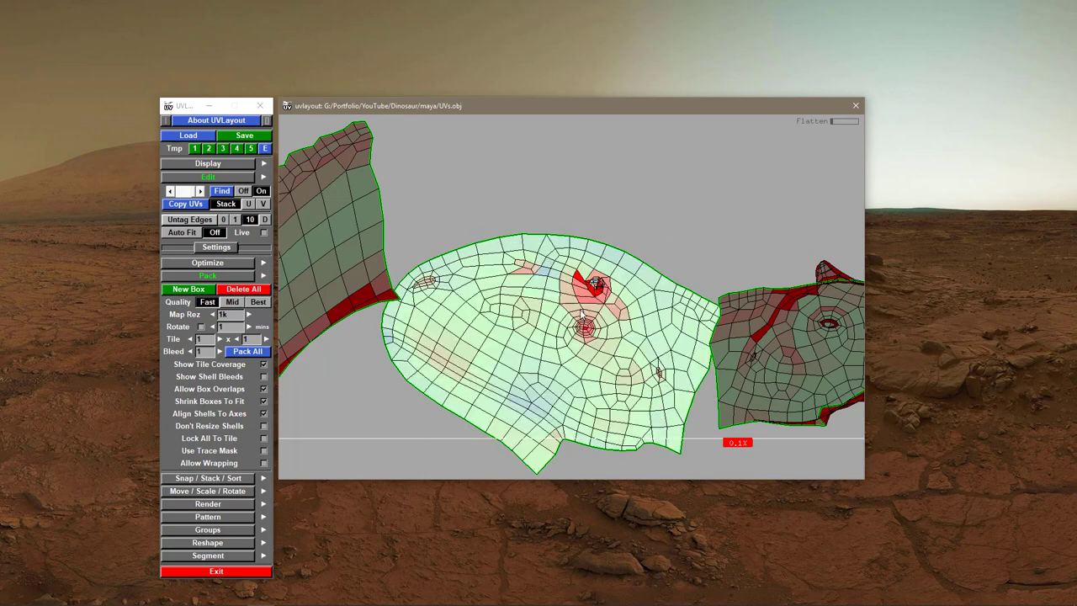
{"action": "key", "text": "d"}
{"action": "scroll", "coordinate": [635, 329], "scroll_direction": "down", "scroll_amount": 3}
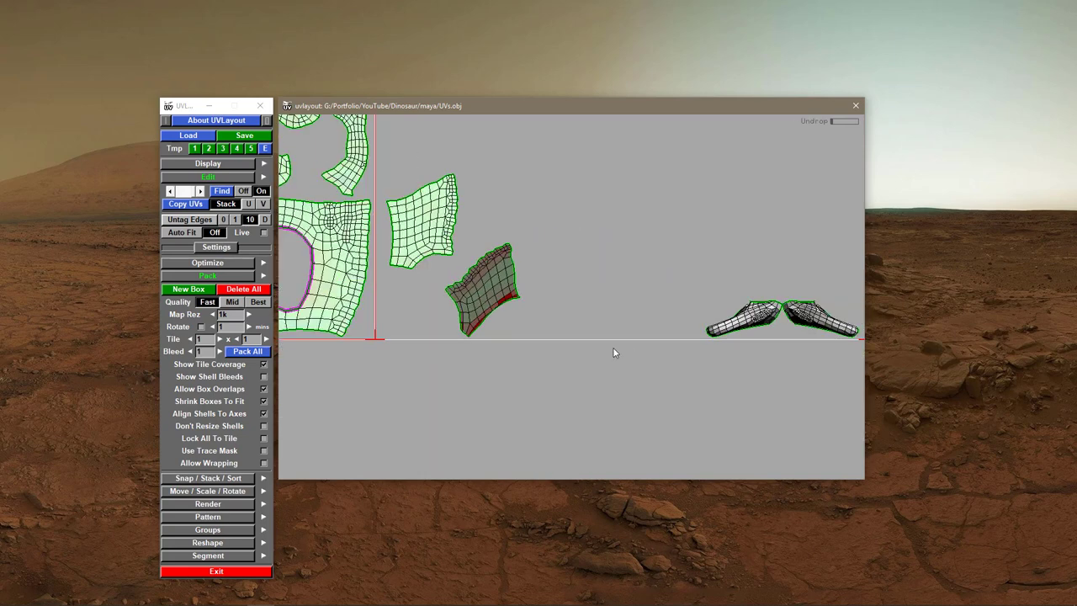
- Flatten one side shell of the lower jaw, rotate it level and move it above the flattened neck shell
{"action": "middle_click_drag", "start_coordinate": [614, 353], "coordinate": [559, 412]}
{"action": "right_click_drag", "start_coordinate": [559, 412], "coordinate": [506, 342]}
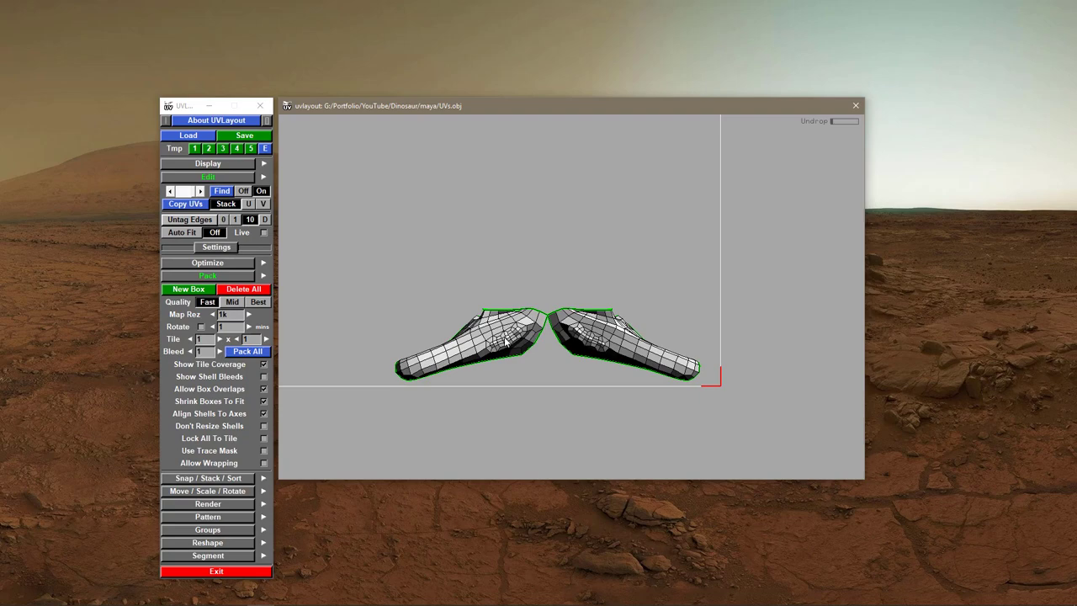
{"action": "key", "text": "shift+f"}
{"action": "key", "text": "space"}
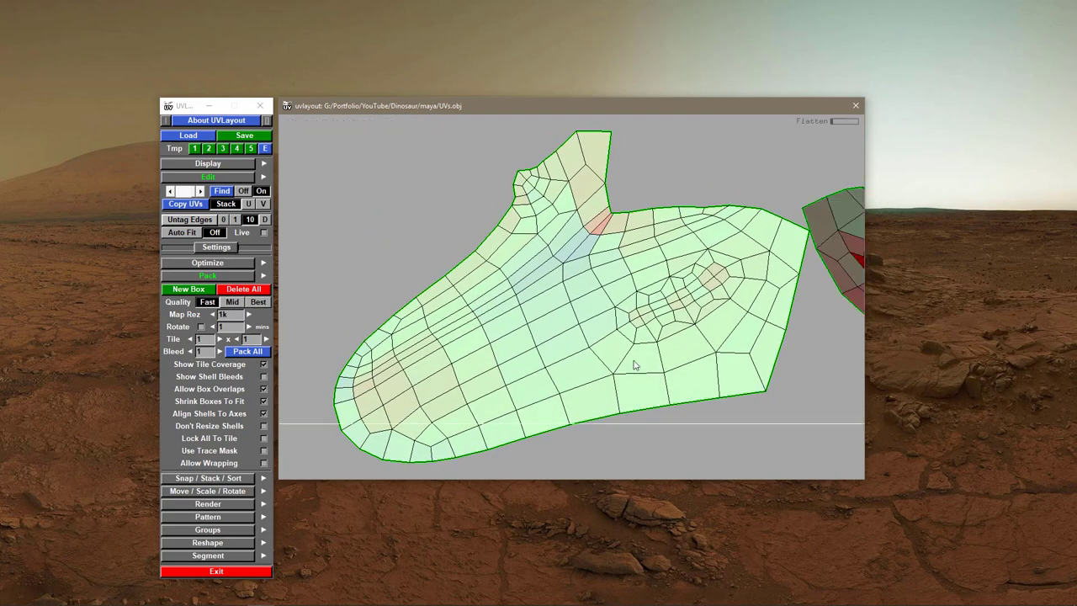
{"action": "key", "text": "f"}
{"action": "right_click_drag", "start_coordinate": [611, 375], "coordinate": [475, 395]}
{"action": "middle_click_drag", "start_coordinate": [492, 383], "coordinate": [715, 421]}
{"action": "middle_click_drag", "start_coordinate": [783, 354], "coordinate": [404, 138]}
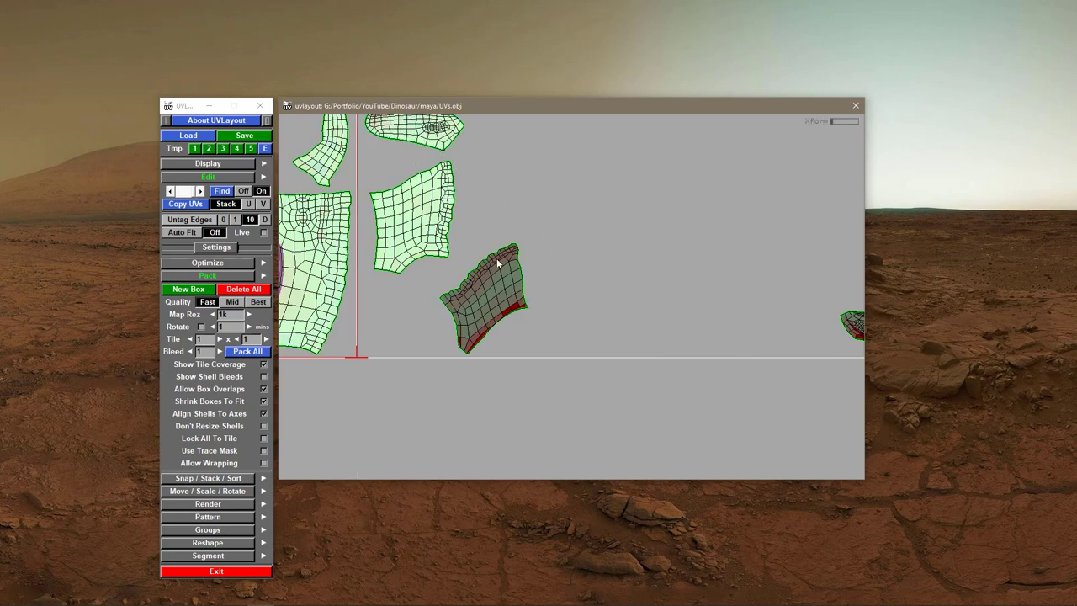
- Copy the flattened jaw and neck shapes onto their symmetric counterparts on the other side
{"action": "right_click_drag", "start_coordinate": [500, 263], "coordinate": [545, 288]}
{"action": "middle_click_drag", "start_coordinate": [482, 193], "coordinate": [478, 230]}
{"action": "key", "text": "s"}
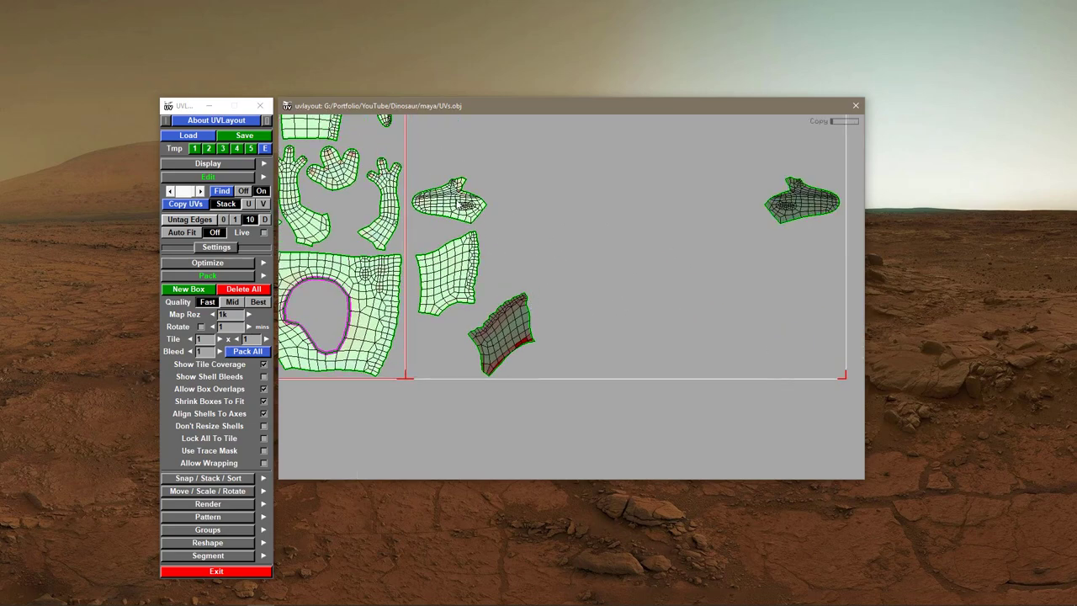
{"action": "key", "text": "s"}
{"action": "right_click_drag", "start_coordinate": [474, 265], "coordinate": [504, 293]}
{"action": "middle_click_drag", "start_coordinate": [499, 327], "coordinate": [640, 389]}
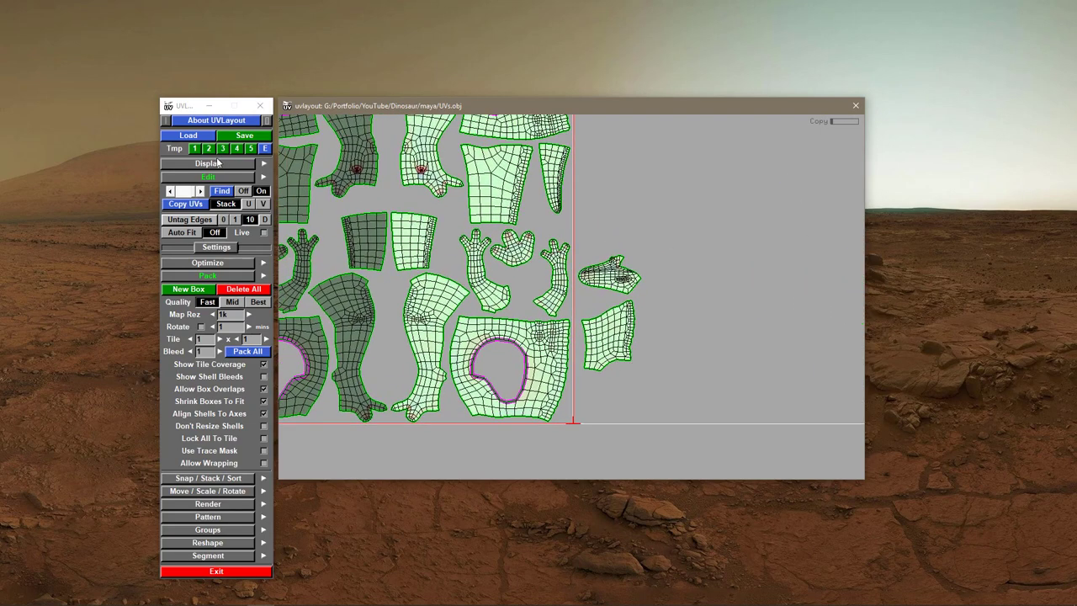
- Pack all flattened shells into the UV tile and save the layout over UVs.obj
{"action": "left_click", "coordinate": [242, 353]}
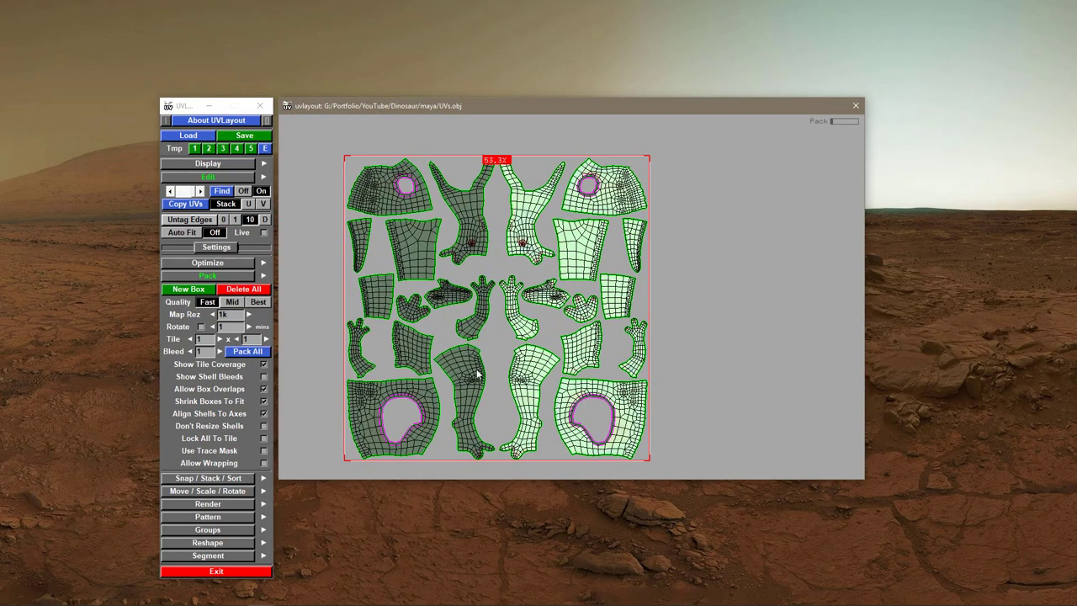
{"action": "middle_click_drag", "start_coordinate": [478, 375], "coordinate": [504, 361]}
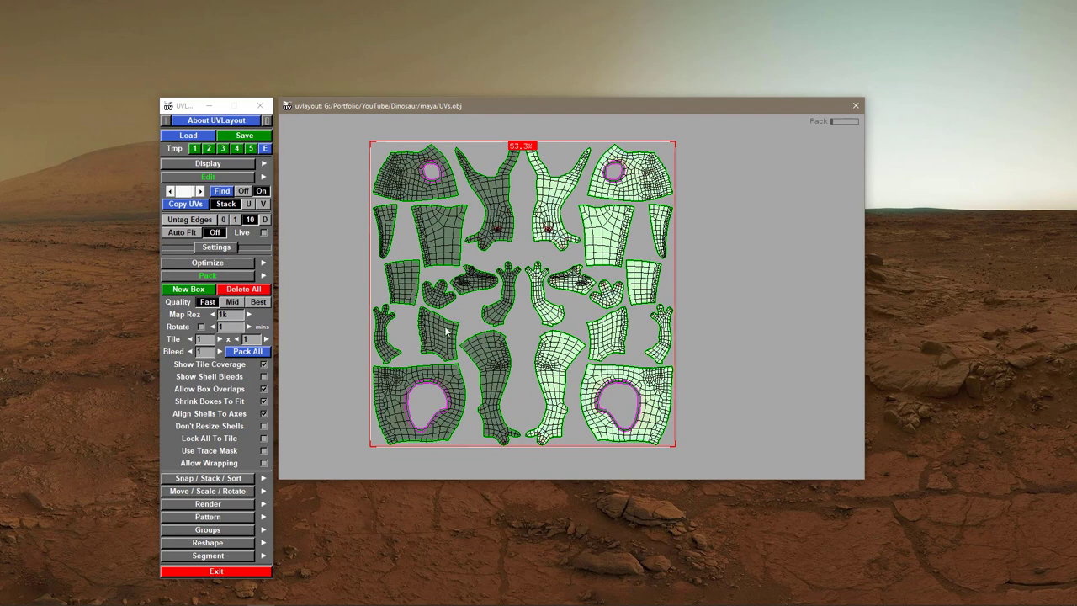
{"action": "left_click", "coordinate": [252, 136]}
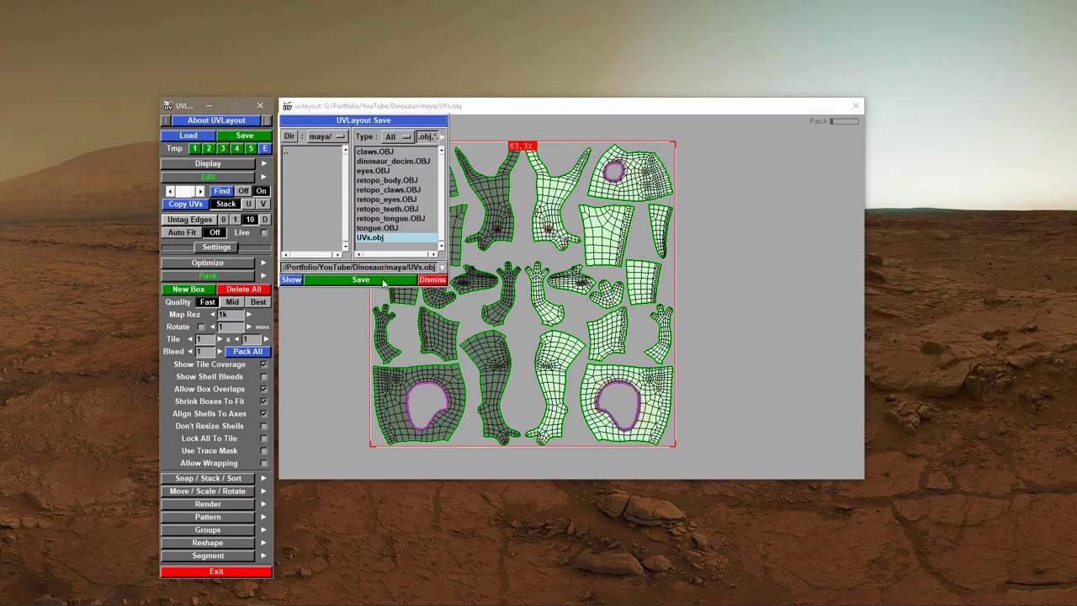
{"action": "left_click", "coordinate": [383, 281]}
{"action": "left_click", "coordinate": [431, 280]}
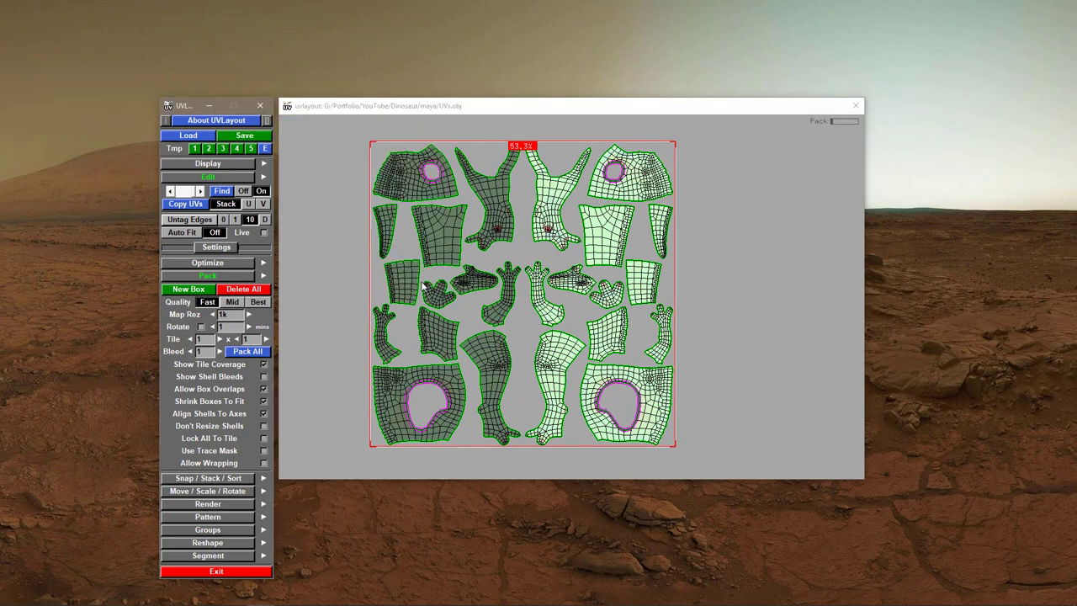
- Bring the upper head up in the 3D edit view and move one half well away from the other
{"action": "key", "text": "2"}
{"action": "middle_click_drag", "start_coordinate": [286, 418], "coordinate": [459, 336]}
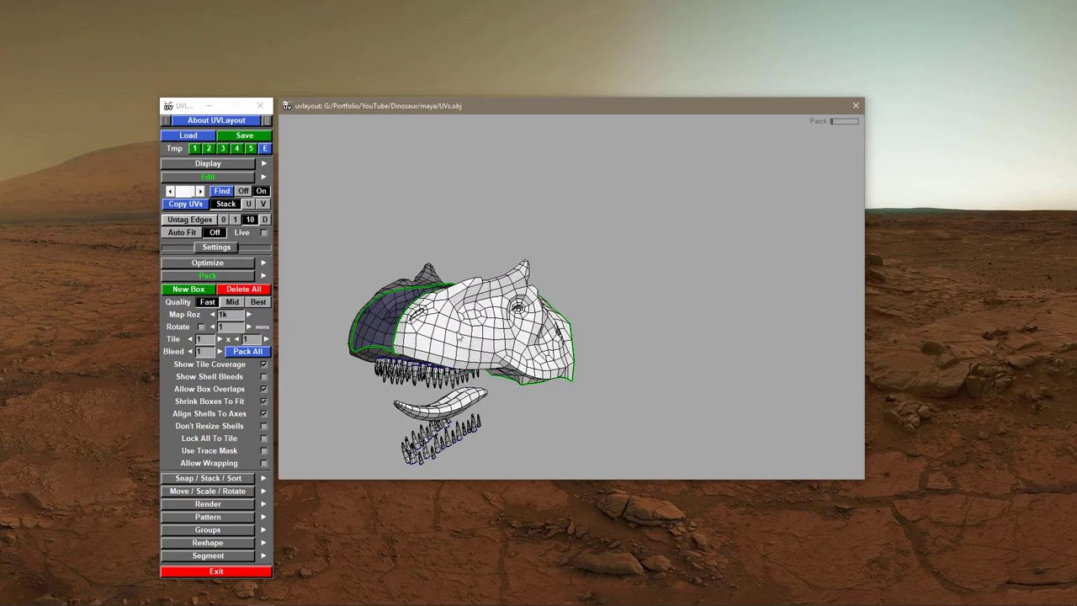
{"action": "left_click_drag", "start_coordinate": [459, 337], "coordinate": [501, 367]}
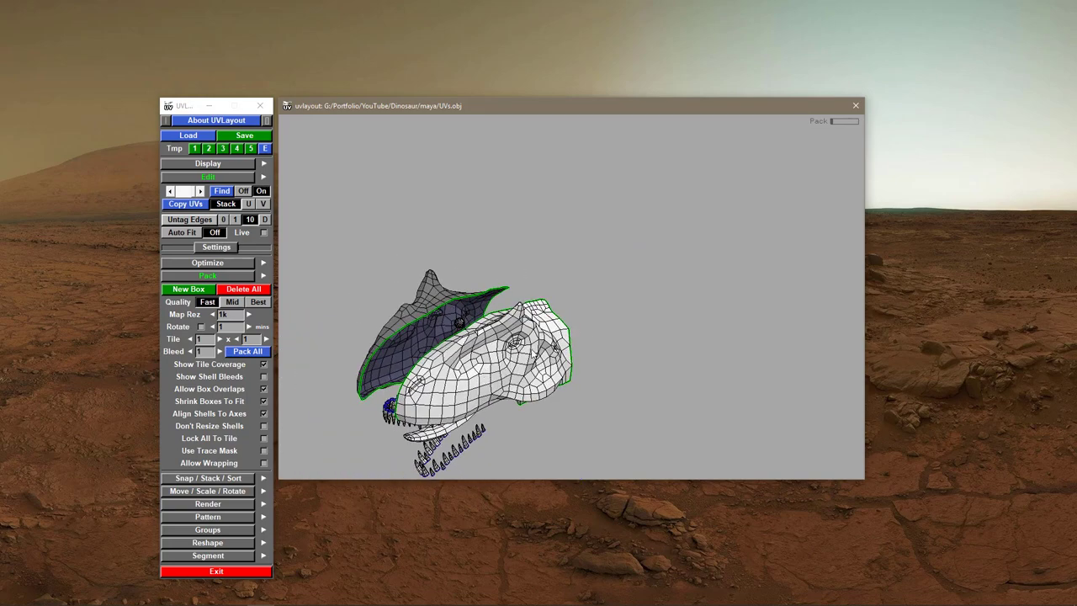
{"action": "middle_click_drag", "start_coordinate": [534, 354], "coordinate": [570, 313]}
{"action": "left_click_drag", "start_coordinate": [604, 294], "coordinate": [699, 332]}
{"action": "right_click_drag", "start_coordinate": [699, 331], "coordinate": [724, 311]}
{"action": "left_click_drag", "start_coordinate": [724, 311], "coordinate": [654, 301]}
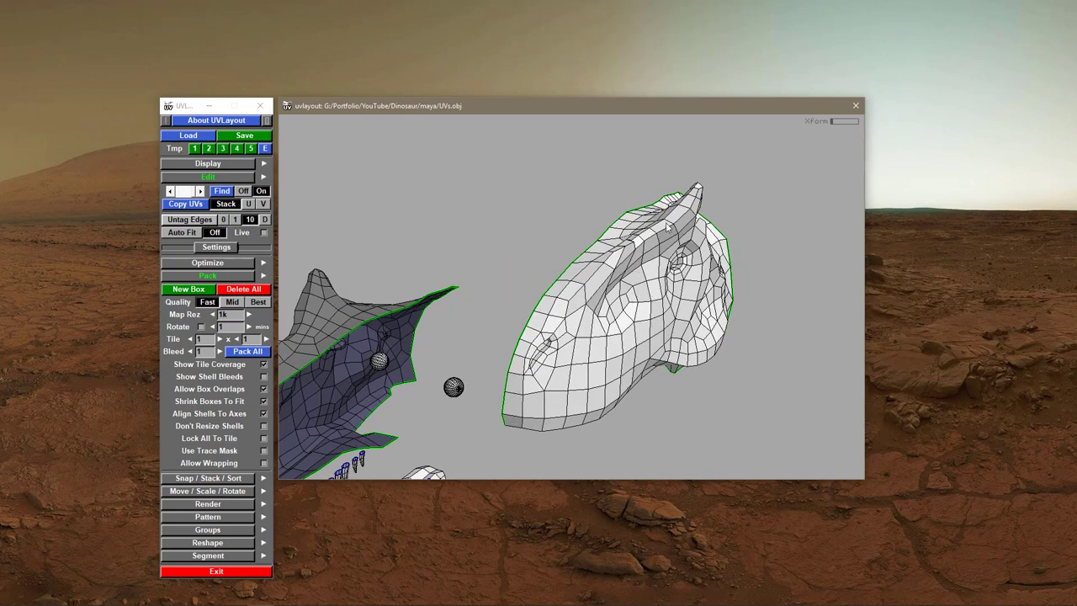
- Try to mark a seam along the brow ridge, over the horn and around the back of the skull
{"action": "key", "text": "c"}
{"action": "left_click_drag", "start_coordinate": [681, 244], "coordinate": [539, 257]}
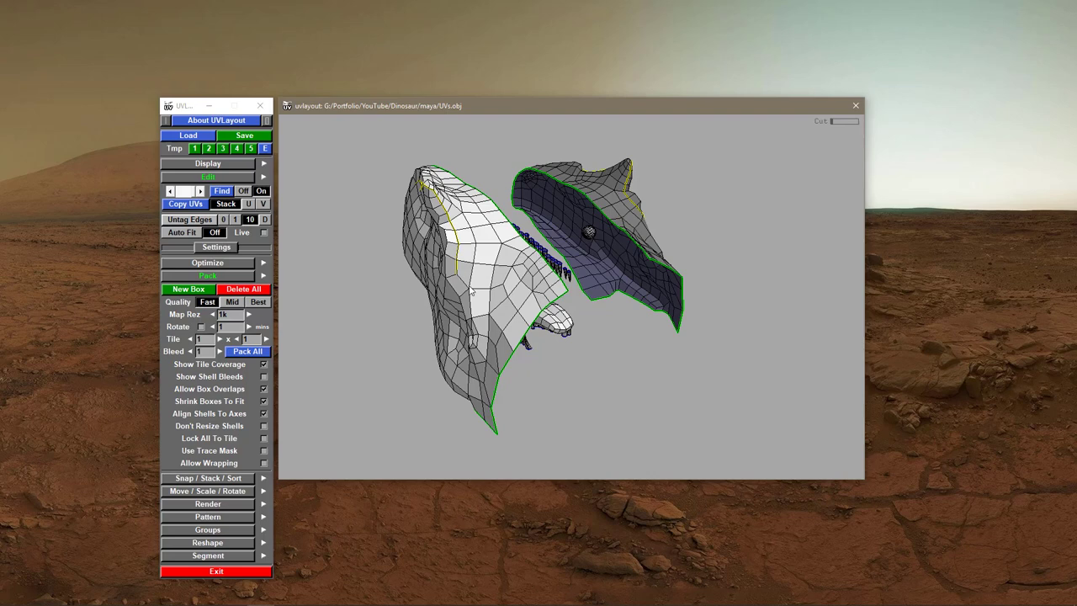
{"action": "key", "text": "c"}
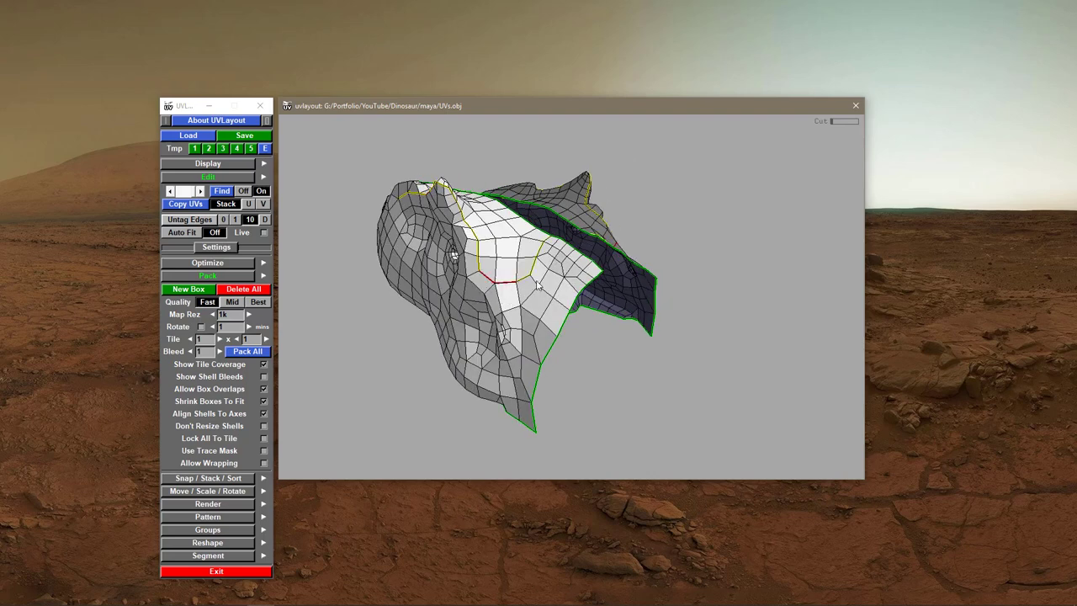
{"action": "left_click_drag", "start_coordinate": [514, 313], "coordinate": [568, 276]}
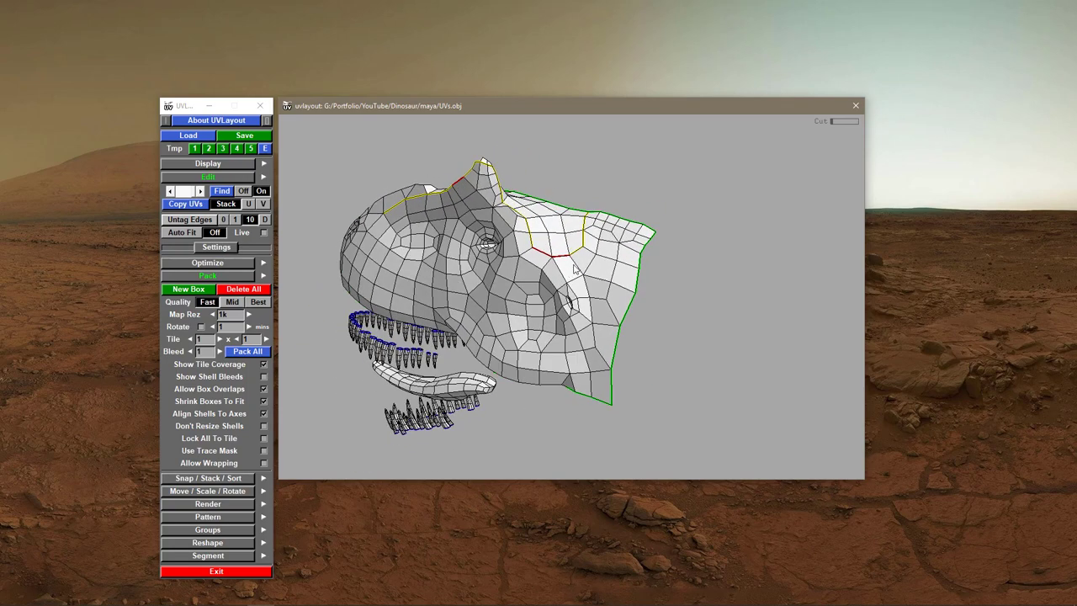
{"action": "key", "text": "c"}
{"action": "key", "text": "c"}
{"action": "left_click_drag", "start_coordinate": [556, 271], "coordinate": [558, 301]}
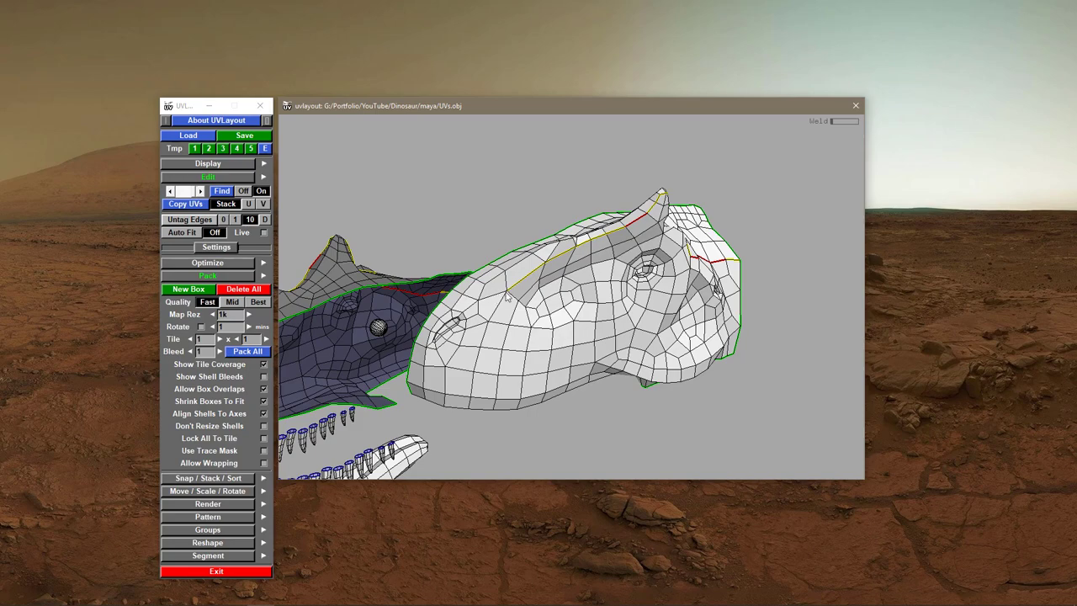
{"action": "left_click_drag", "start_coordinate": [506, 295], "coordinate": [468, 340]}
- Undo the seam cuts marked on the upper head
{"action": "key", "text": "ctrl+z"}
{"action": "key", "text": "ctrl+z"}
{"action": "key", "text": "ctrl+z"}
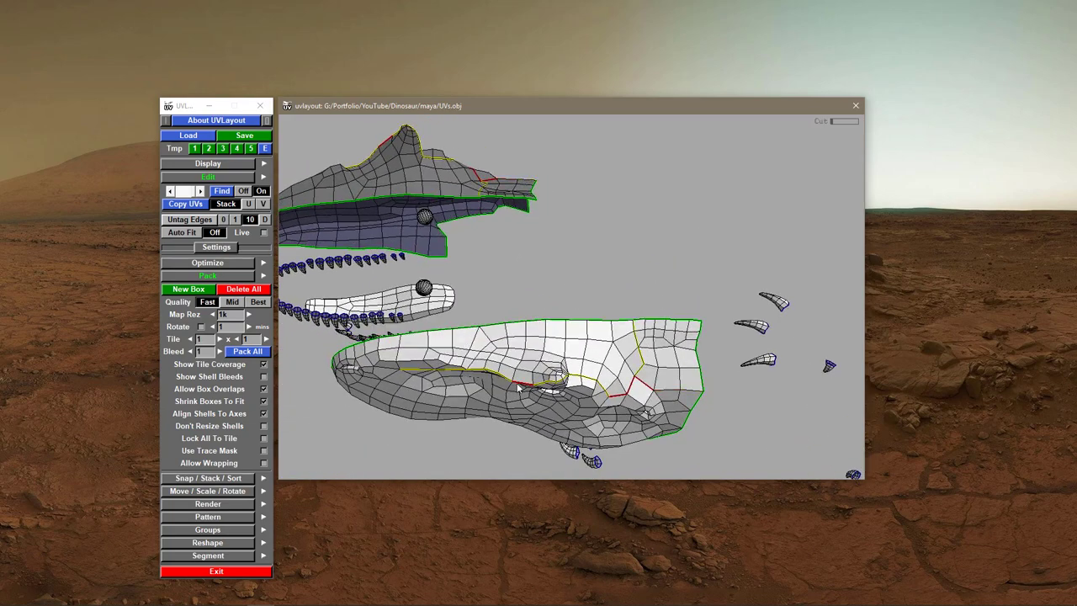
{"action": "key", "text": "ctrl+z"}
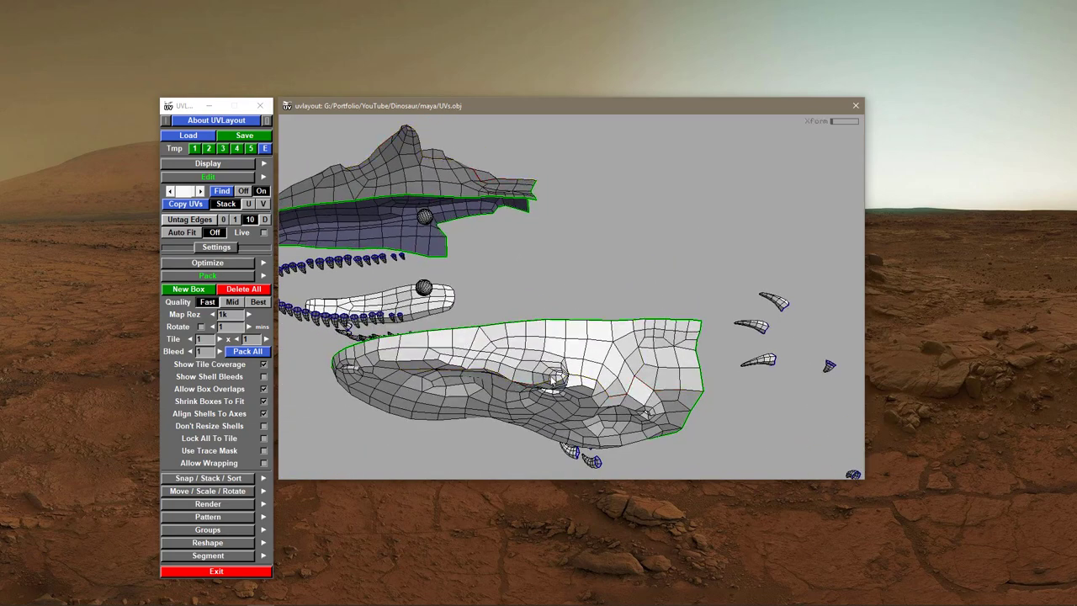
- Mark a seam from the snout's centreline along the brow ridge and over the horn, correcting the edges at the horn tip
{"action": "key", "text": "c"}
{"action": "left_click_drag", "start_coordinate": [521, 389], "coordinate": [488, 377]}
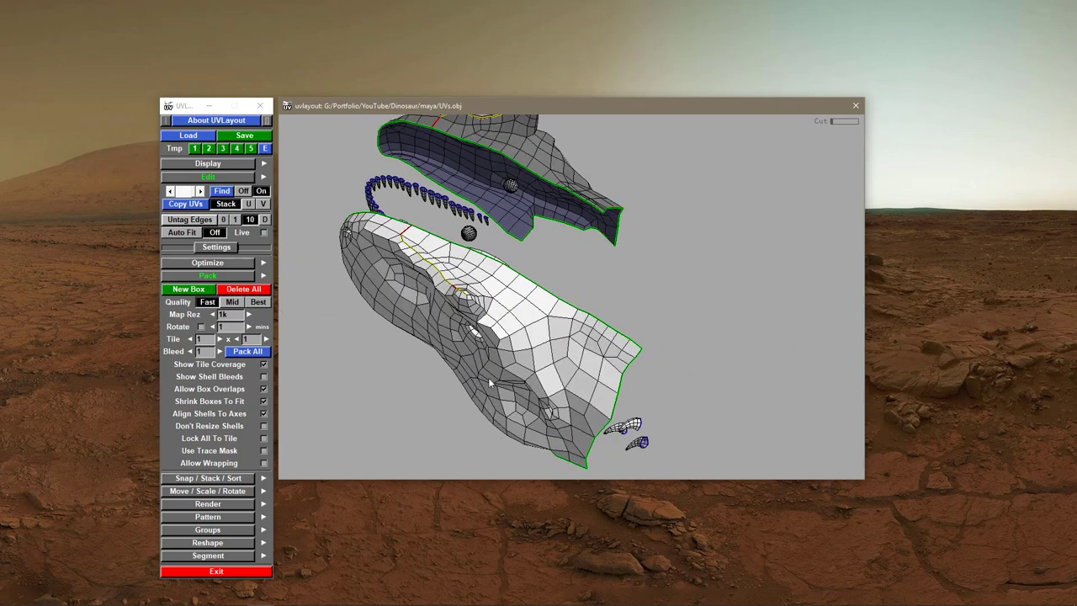
{"action": "right_click_drag", "start_coordinate": [488, 377], "coordinate": [431, 304]}
{"action": "middle_click_drag", "start_coordinate": [431, 305], "coordinate": [424, 299]}
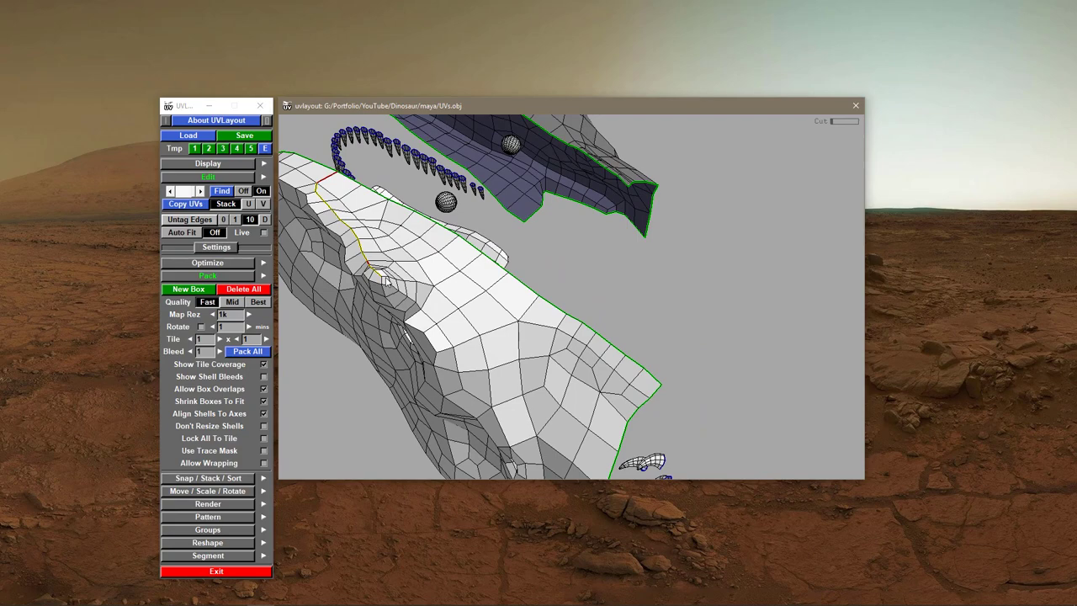
{"action": "key", "text": "c"}
{"action": "left_click_drag", "start_coordinate": [393, 310], "coordinate": [469, 334]}
{"action": "right_click_drag", "start_coordinate": [469, 334], "coordinate": [445, 323]}
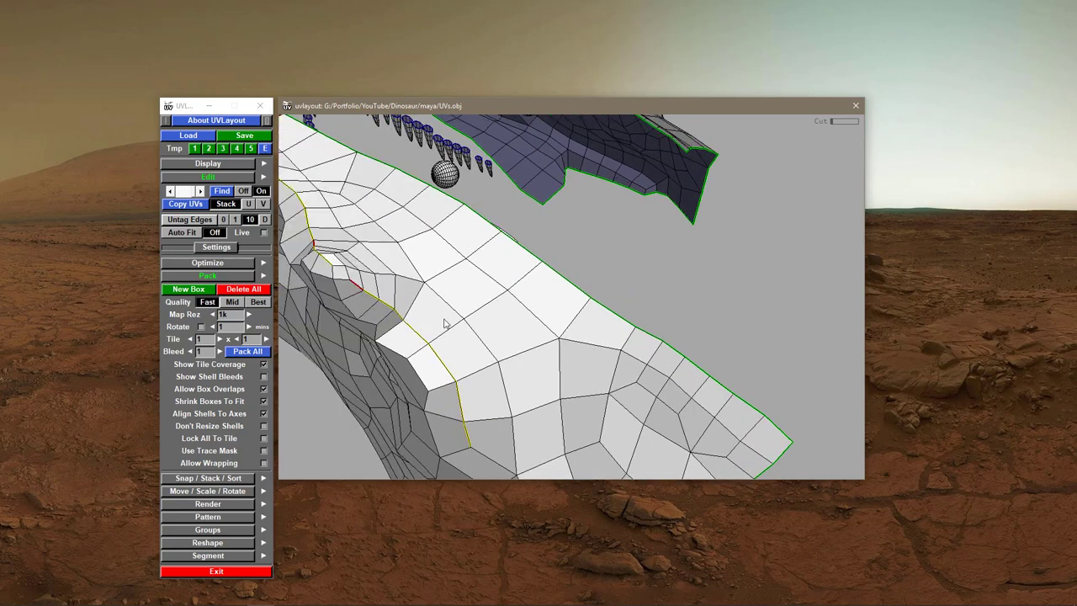
{"action": "left_click_drag", "start_coordinate": [445, 322], "coordinate": [553, 345]}
{"action": "middle_click_drag", "start_coordinate": [553, 344], "coordinate": [554, 343]}
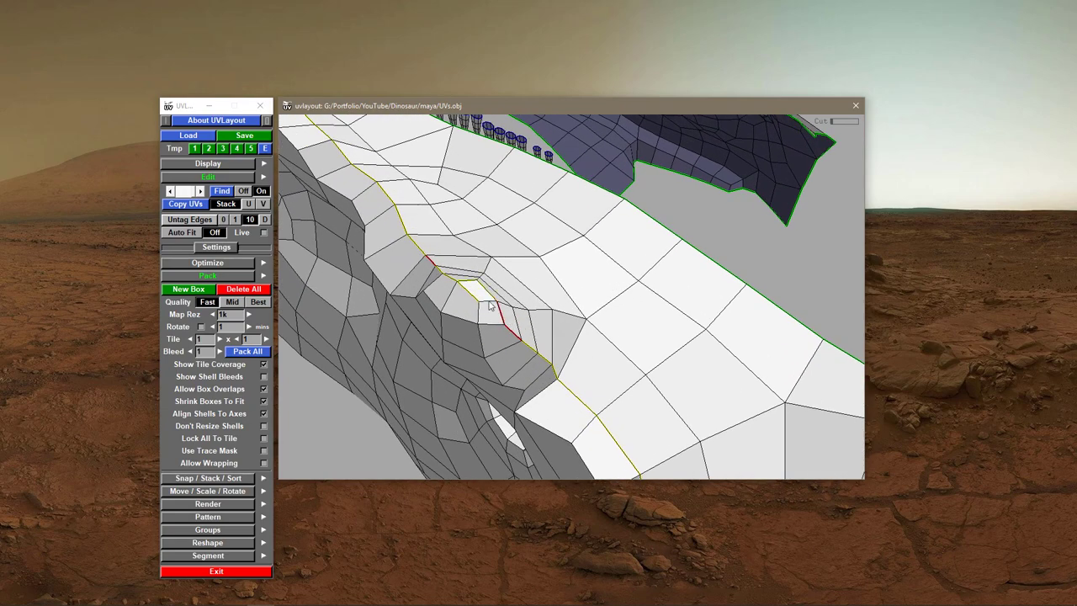
{"action": "key", "text": "w"}
- Continue the seam behind the horn and around the back of the skull up to the head's centreline
{"action": "right_click_drag", "start_coordinate": [583, 367], "coordinate": [606, 372]}
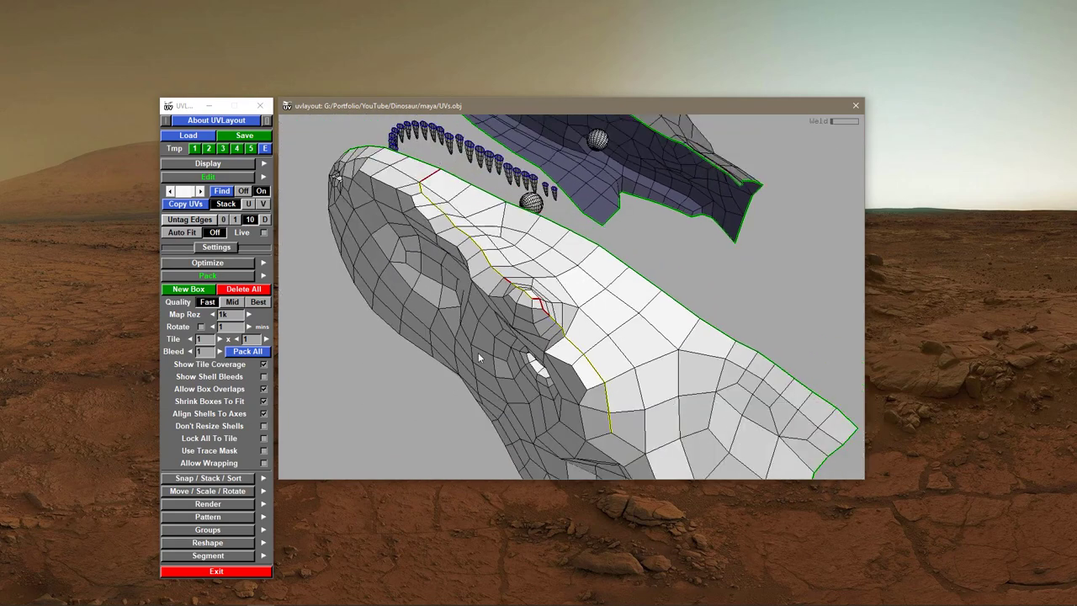
{"action": "left_click_drag", "start_coordinate": [606, 372], "coordinate": [528, 369]}
{"action": "middle_click_drag", "start_coordinate": [528, 368], "coordinate": [523, 282]}
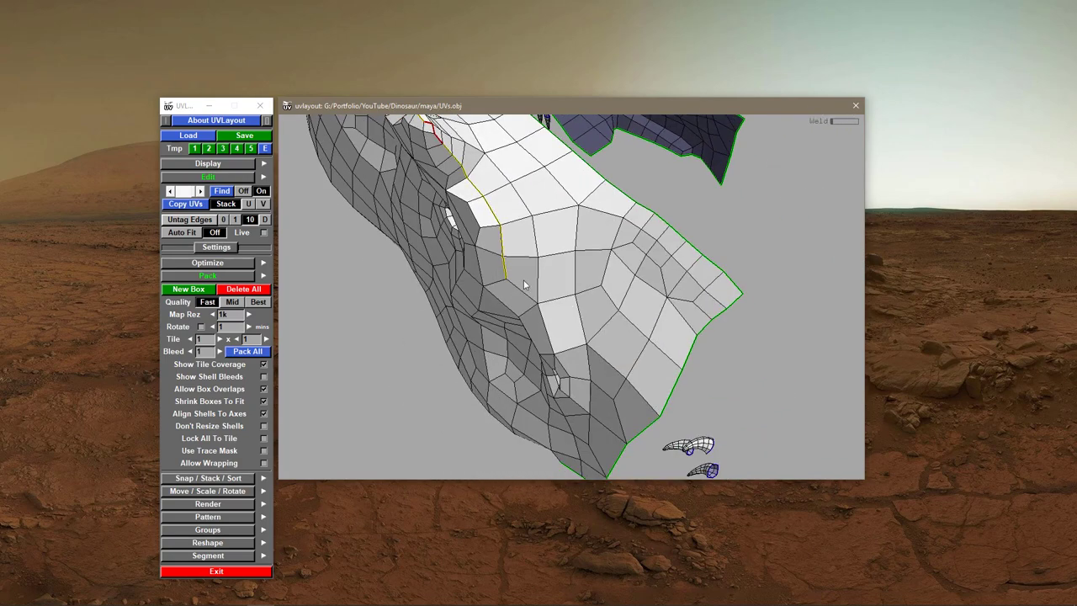
{"action": "key", "text": "c"}
{"action": "left_click_drag", "start_coordinate": [590, 364], "coordinate": [591, 362]}
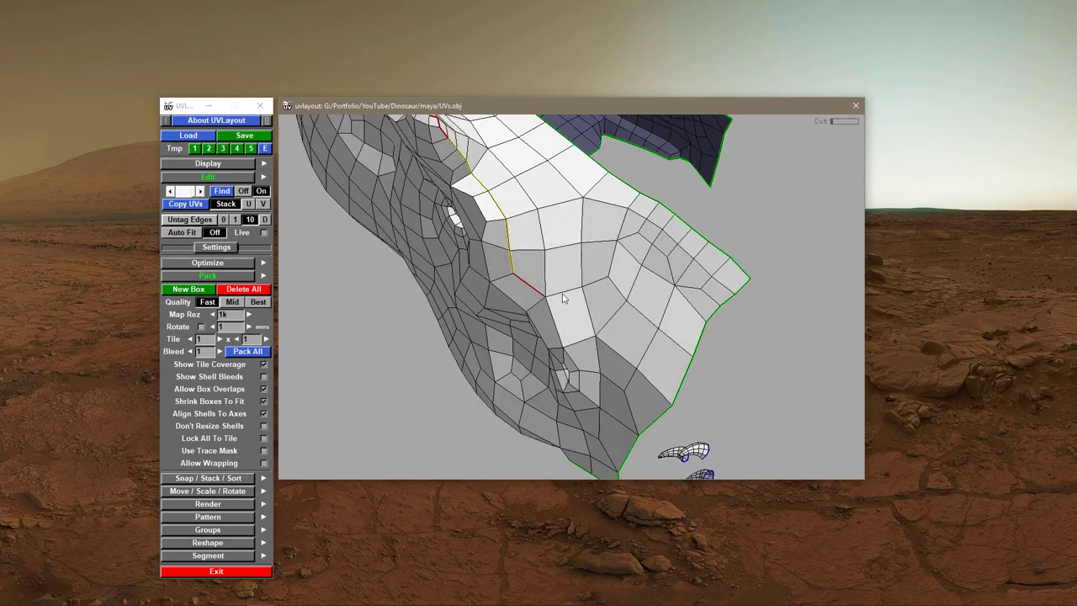
{"action": "key", "text": "c"}
{"action": "right_click_drag", "start_coordinate": [512, 299], "coordinate": [473, 303]}
{"action": "left_click_drag", "start_coordinate": [473, 303], "coordinate": [540, 318]}
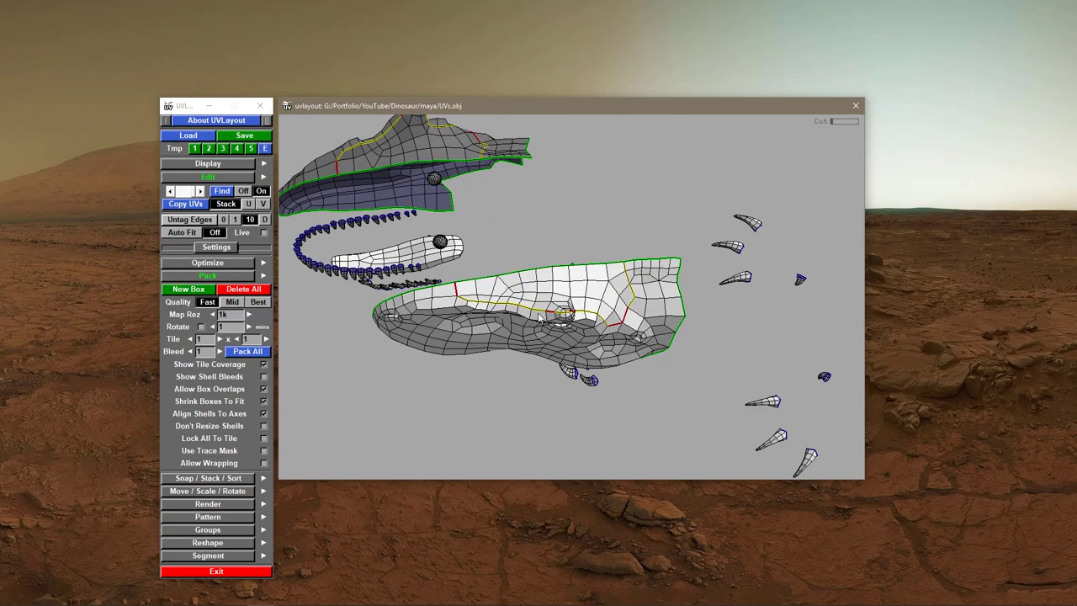
- Try splitting the top of the upper head off along the marked seam
{"action": "key", "text": "Return"}
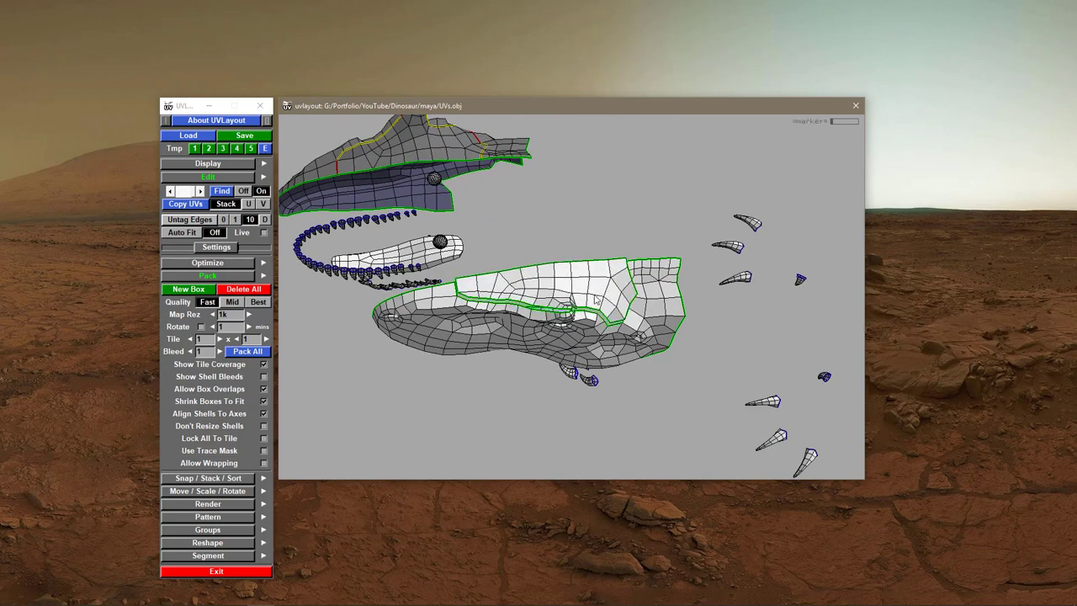
{"action": "left_click_drag", "start_coordinate": [581, 306], "coordinate": [559, 286]}
{"action": "key", "text": "ctrl+z"}
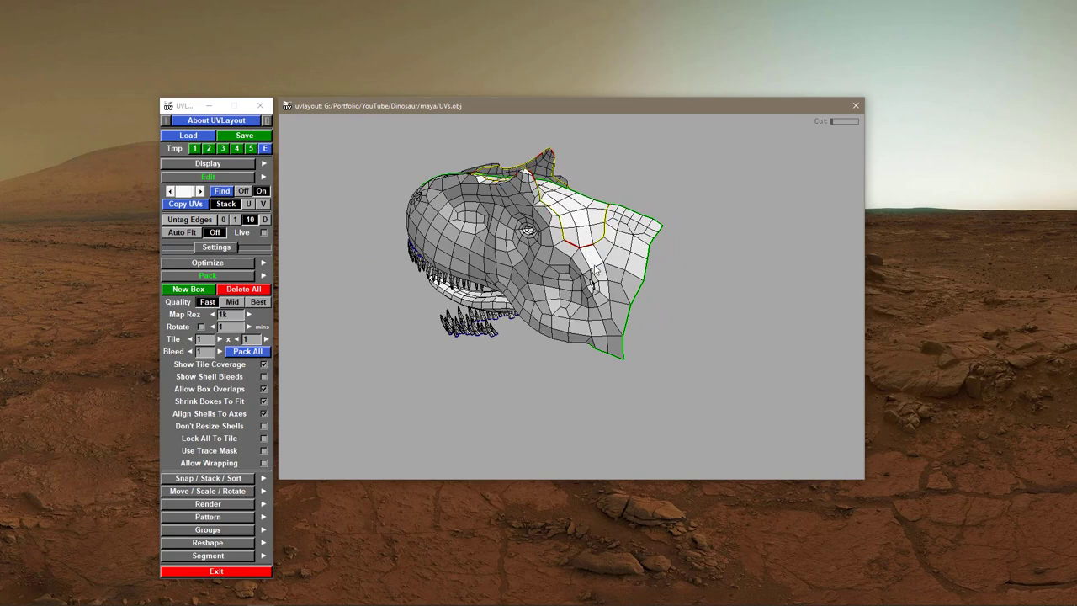
- Reroute the rear seam to the neck edge by welding the old branch, split off the top of the head and drop it
{"action": "right_click_drag", "start_coordinate": [594, 269], "coordinate": [621, 274]}
{"action": "left_click_drag", "start_coordinate": [621, 273], "coordinate": [620, 306]}
{"action": "left_click_drag", "start_coordinate": [626, 257], "coordinate": [633, 243]}
{"action": "key", "text": "c"}
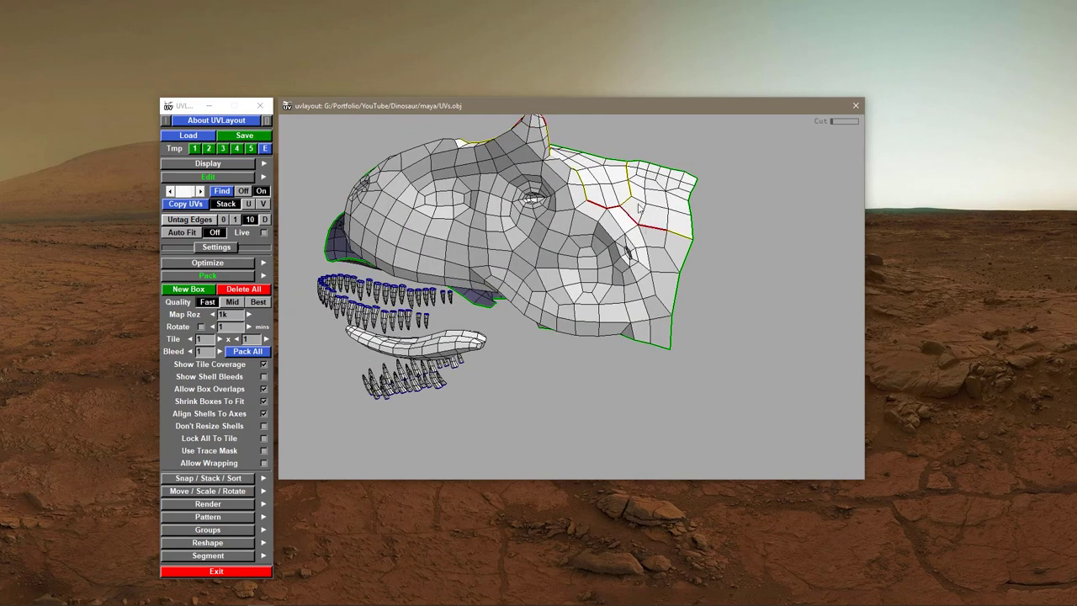
{"action": "key", "text": "w"}
{"action": "key", "text": "Return"}
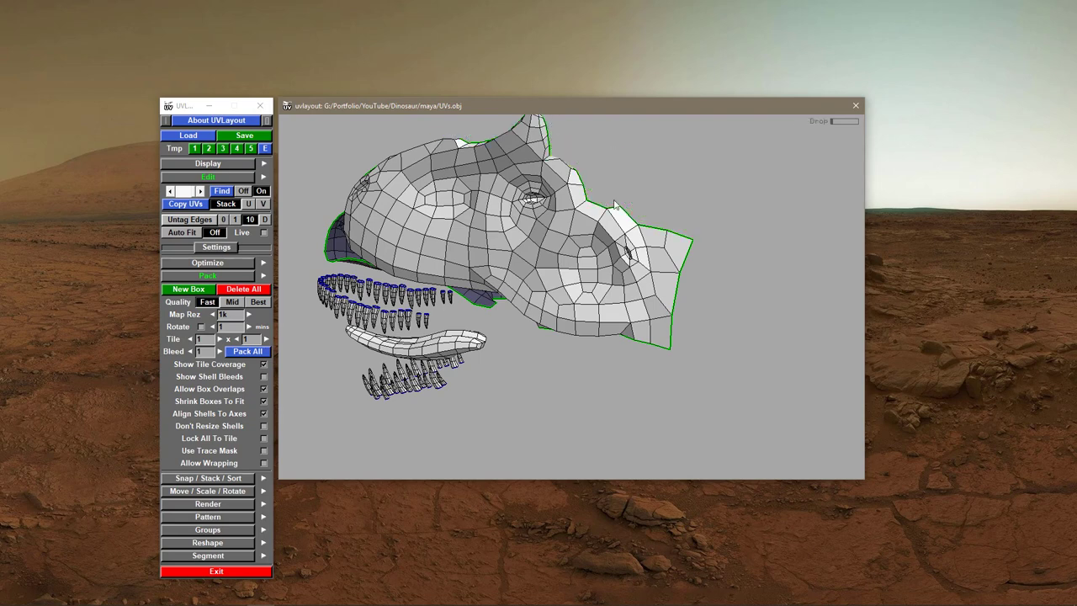
- Drop the upper head shells, flatten one side and copy its layout to the mirrored half
{"action": "key", "text": "d"}
{"action": "key", "text": "1"}
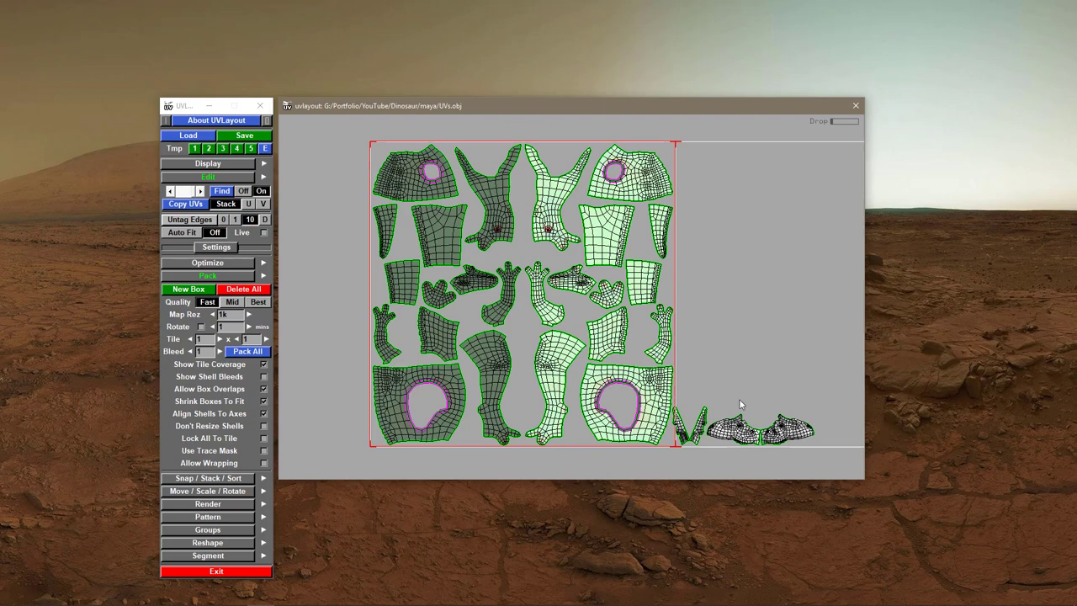
{"action": "middle_click_drag", "start_coordinate": [739, 400], "coordinate": [537, 242]}
{"action": "right_click_drag", "start_coordinate": [538, 243], "coordinate": [492, 268]}
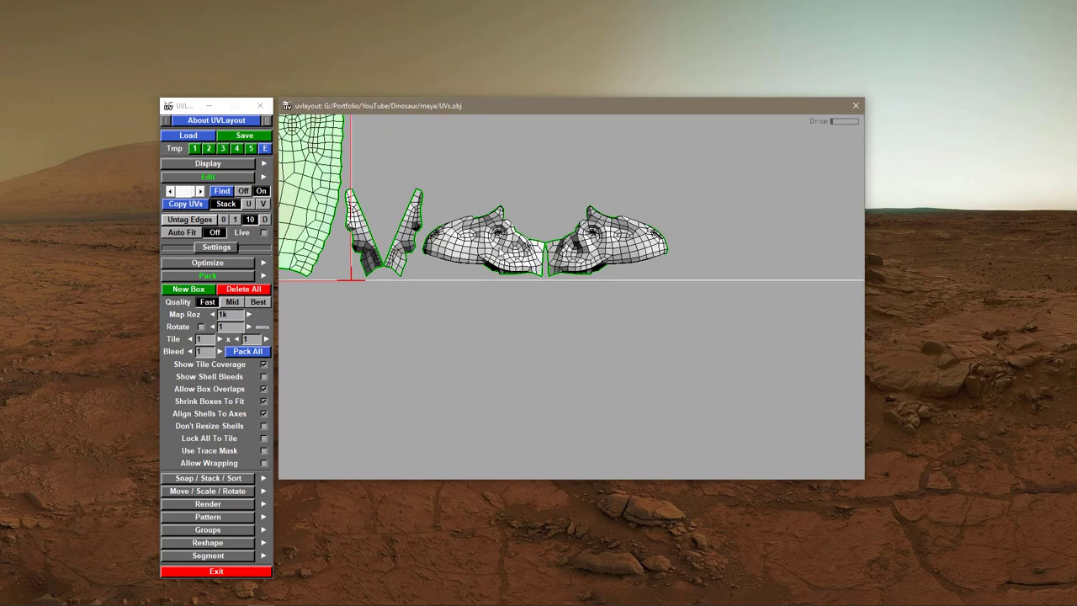
{"action": "key", "text": "f"}
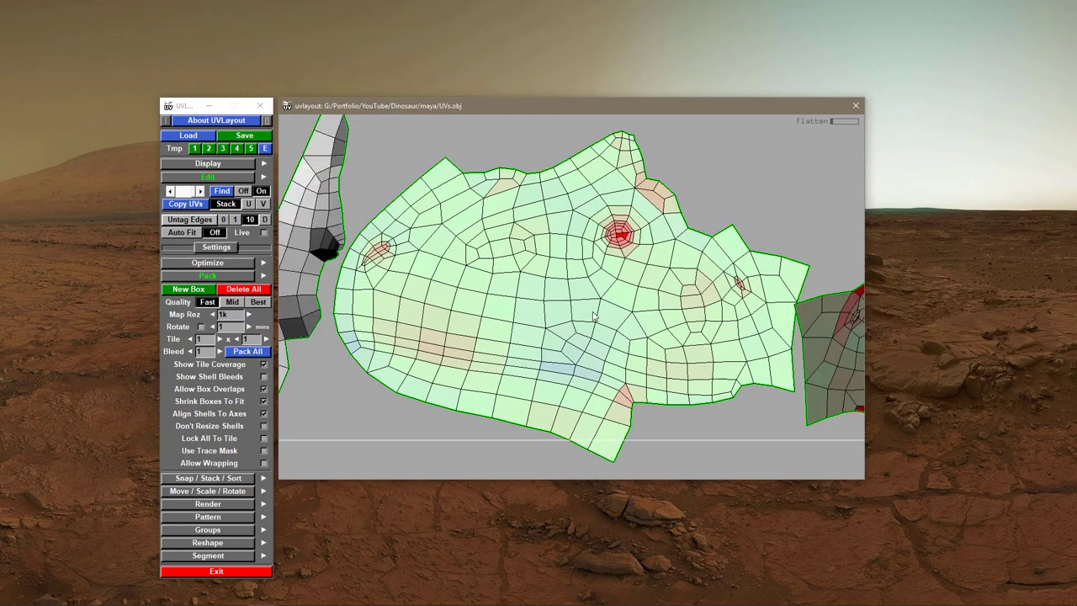
{"action": "scroll", "coordinate": [593, 316], "scroll_direction": "down", "scroll_amount": 3}
{"action": "key", "text": "s"}
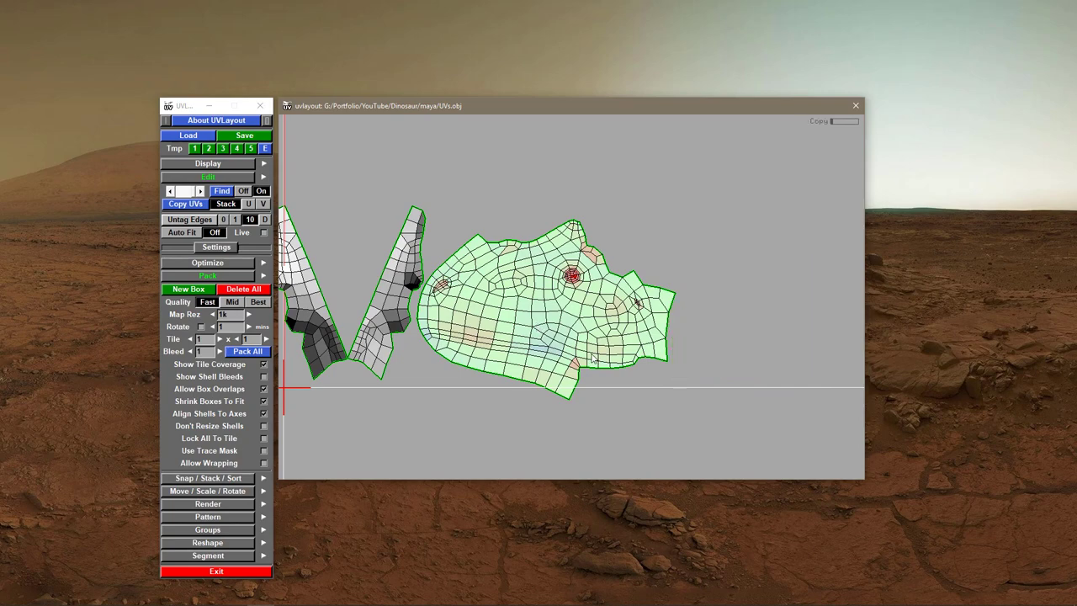
- Move one top-of-head shell clear of the others and flatten it
{"action": "scroll", "coordinate": [586, 347], "scroll_direction": "down", "scroll_amount": 6}
{"action": "scroll", "coordinate": [682, 373], "scroll_direction": "up", "scroll_amount": 3}
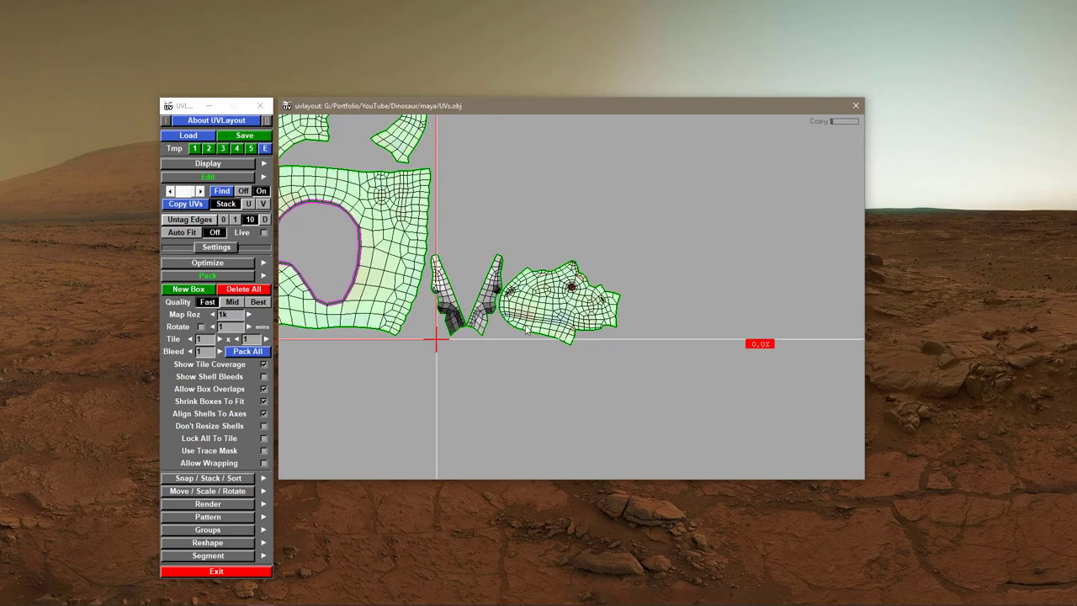
{"action": "middle_click_drag", "start_coordinate": [487, 309], "coordinate": [543, 212]}
{"action": "left_click_drag", "start_coordinate": [542, 212], "coordinate": [658, 217]}
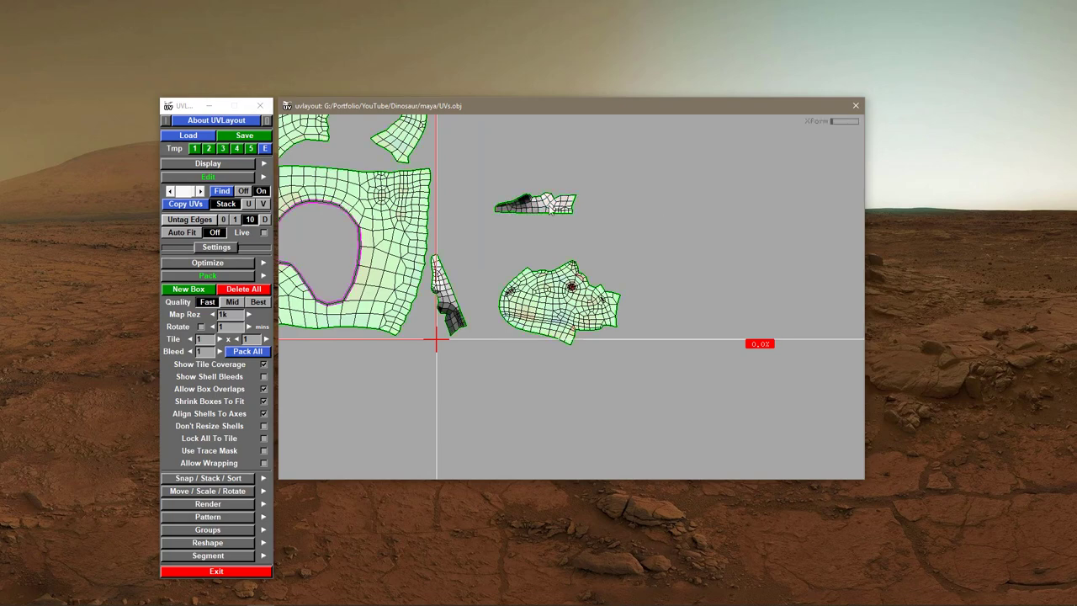
{"action": "key", "text": "Home"}
{"action": "key", "text": "shift+f"}
{"action": "key", "text": "space"}
{"action": "right_click_drag", "start_coordinate": [653, 355], "coordinate": [518, 329]}
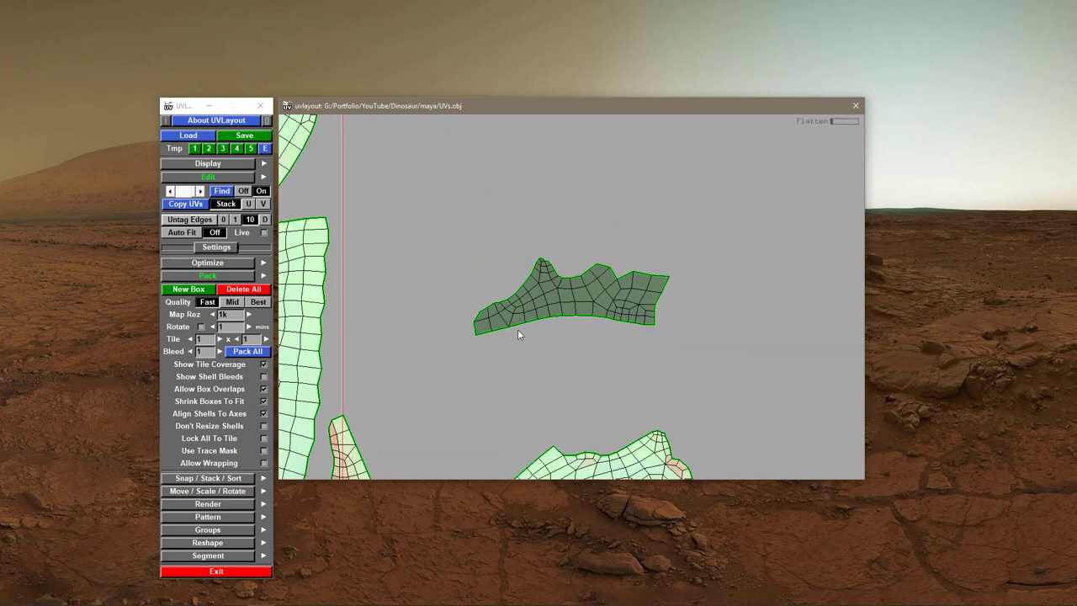
{"action": "scroll", "coordinate": [517, 334], "scroll_direction": "down", "scroll_amount": 4}
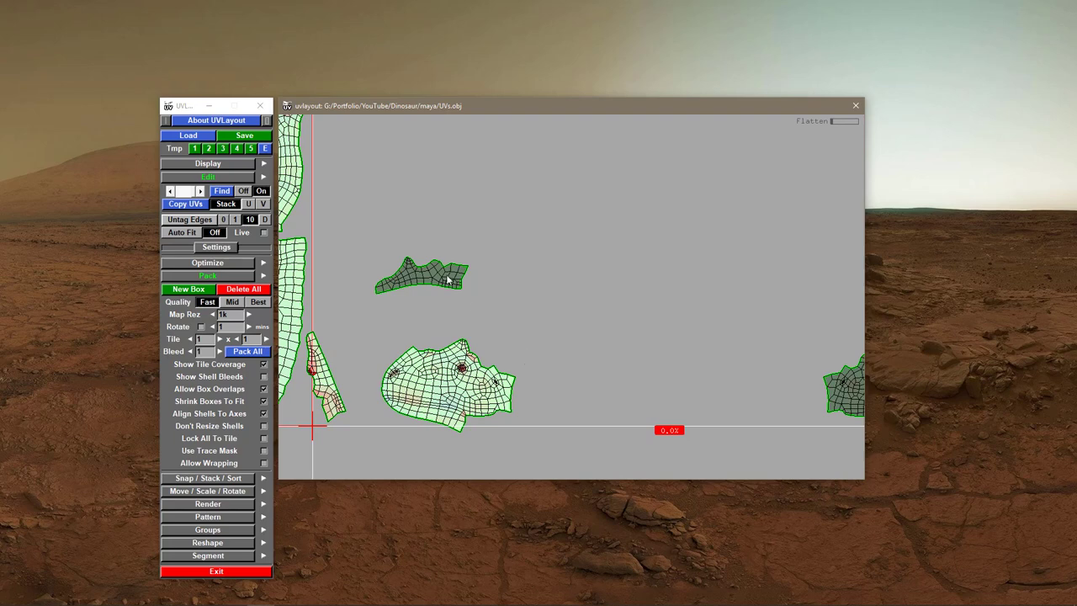
- Place the flattened top-of-head strip above the mirrored head shell and copy its layout to the symmetric counterpart
{"action": "middle_click_drag", "start_coordinate": [448, 281], "coordinate": [842, 292]}
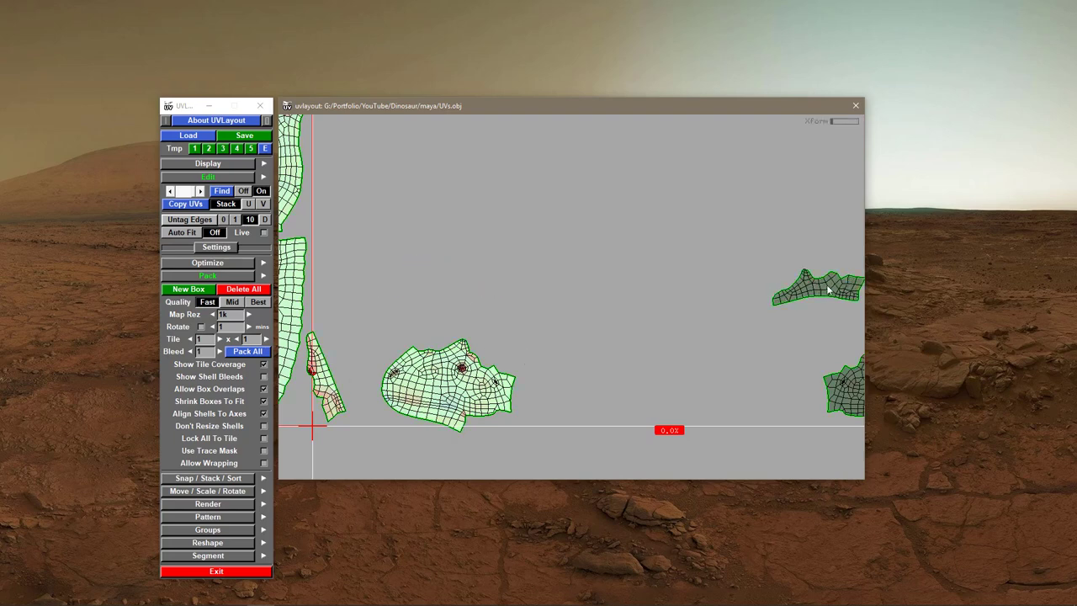
{"action": "key", "text": "s"}
{"action": "right_click_drag", "start_coordinate": [567, 331], "coordinate": [498, 340]}
{"action": "middle_click_drag", "start_coordinate": [498, 342], "coordinate": [664, 340]}
{"action": "middle_click_drag", "start_coordinate": [666, 296], "coordinate": [701, 330]}
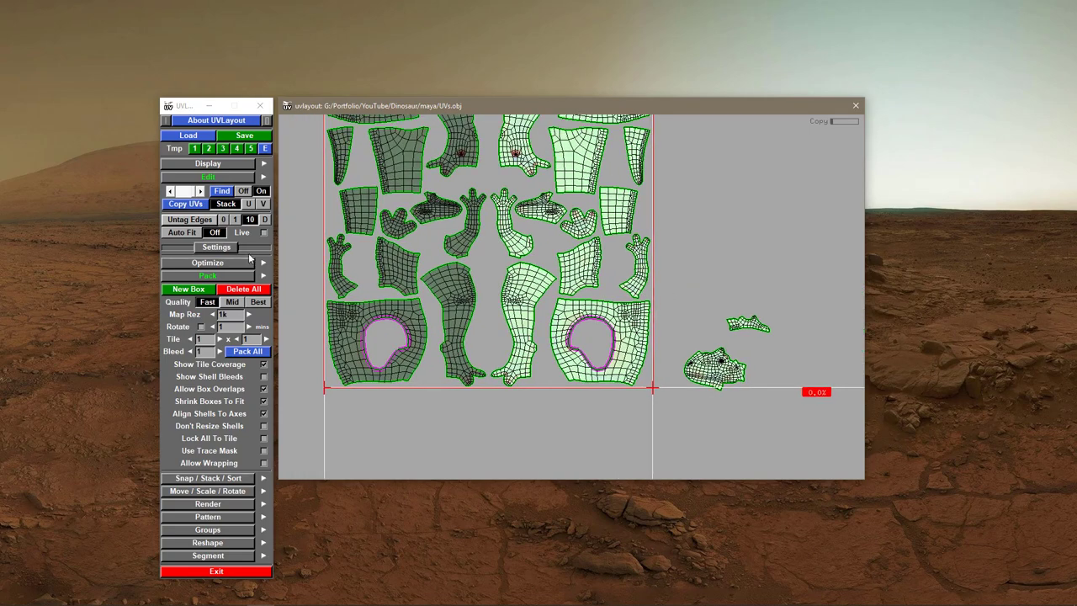
- Repack all shells into the UV tile and save the model over UVs.obj
{"action": "left_click", "coordinate": [244, 352]}
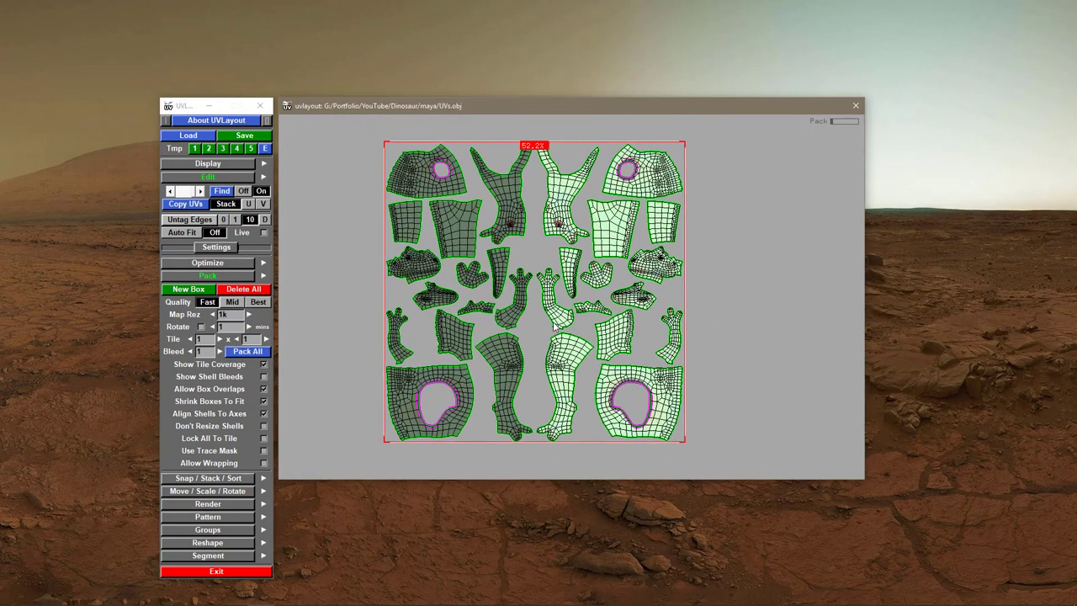
{"action": "left_click", "coordinate": [251, 138]}
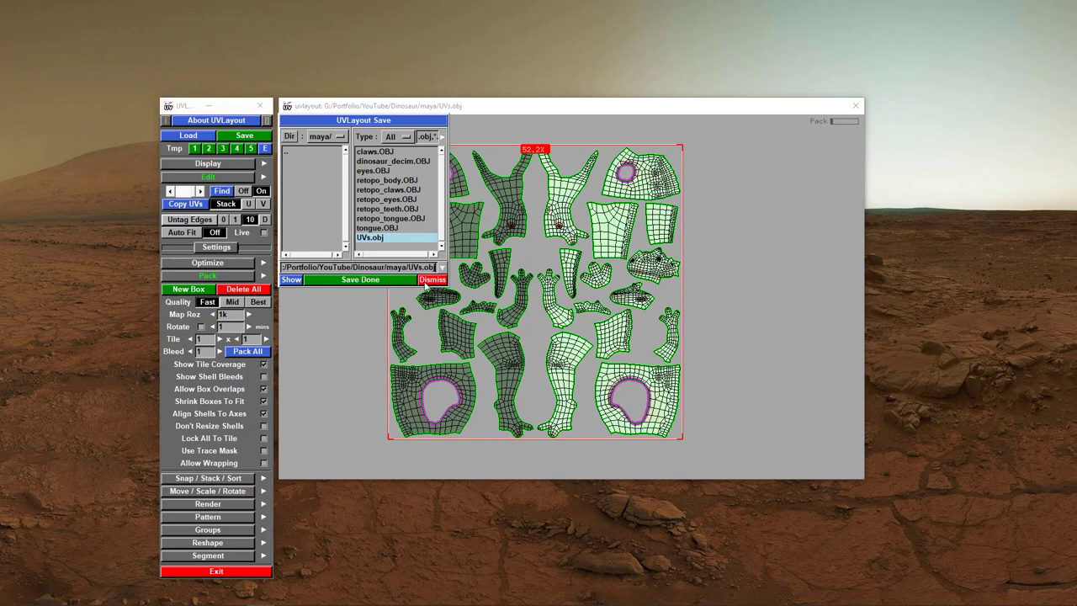
{"action": "left_click", "coordinate": [429, 280]}
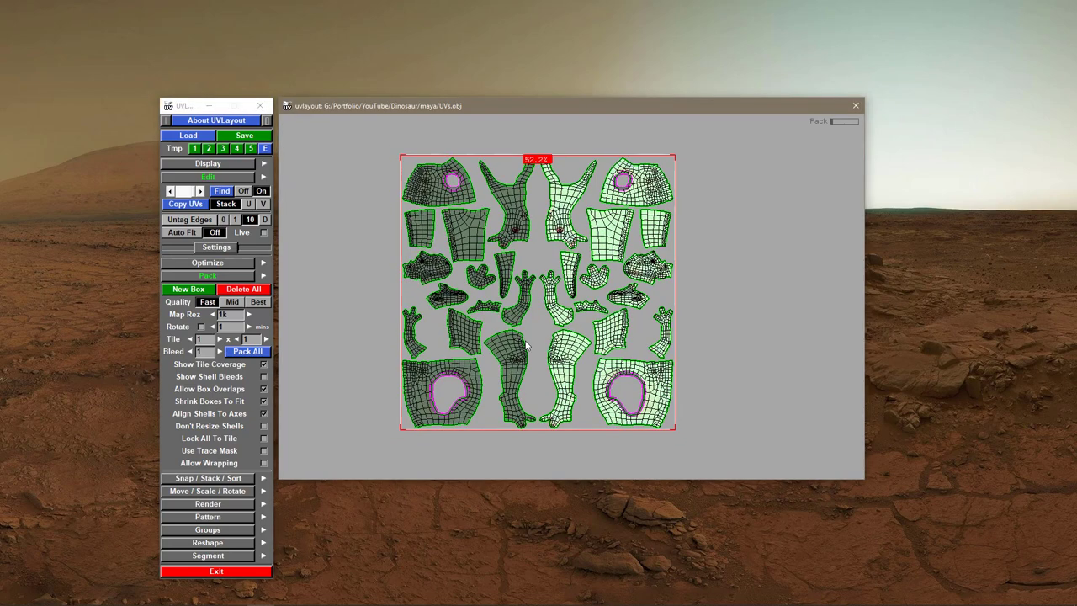
- Mark a seam along the tongue's side edges, dividing its upper surface from its underside
{"action": "key", "text": "1"}
{"action": "left_click_drag", "start_coordinate": [430, 358], "coordinate": [673, 392]}
{"action": "mouse_move", "coordinate": [546, 327]}
{"action": "left_mouse_down"}
{"action": "mouse_move", "coordinate": [577, 320]}
{"action": "mouse_move", "coordinate": [543, 326]}
{"action": "left_mouse_up"}
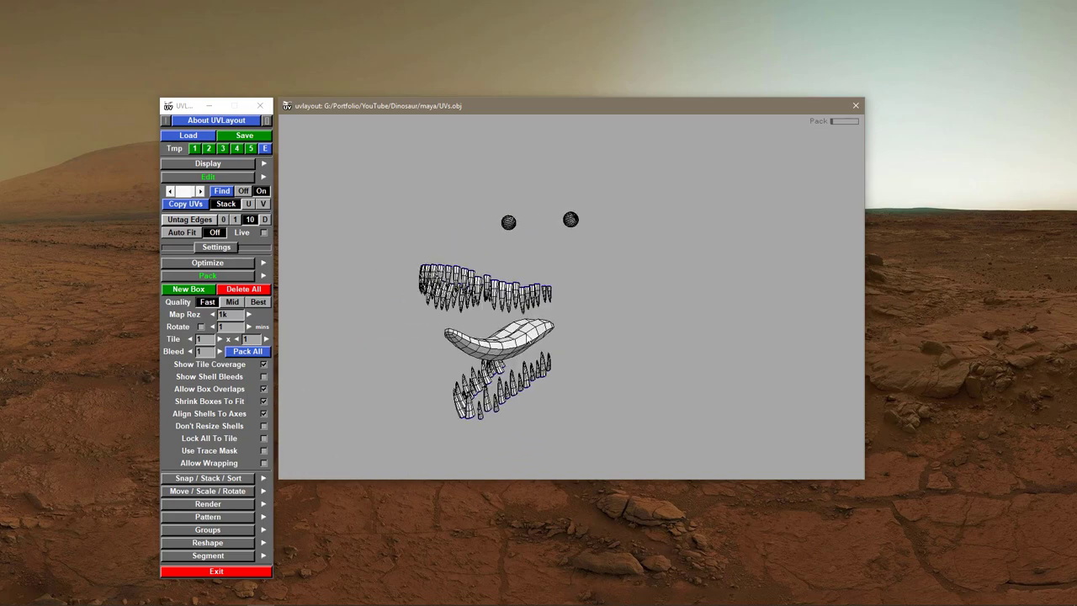
{"action": "middle_click_drag", "start_coordinate": [521, 335], "coordinate": [644, 281]}
{"action": "right_click_drag", "start_coordinate": [626, 320], "coordinate": [704, 327]}
{"action": "middle_click_drag", "start_coordinate": [664, 326], "coordinate": [550, 346]}
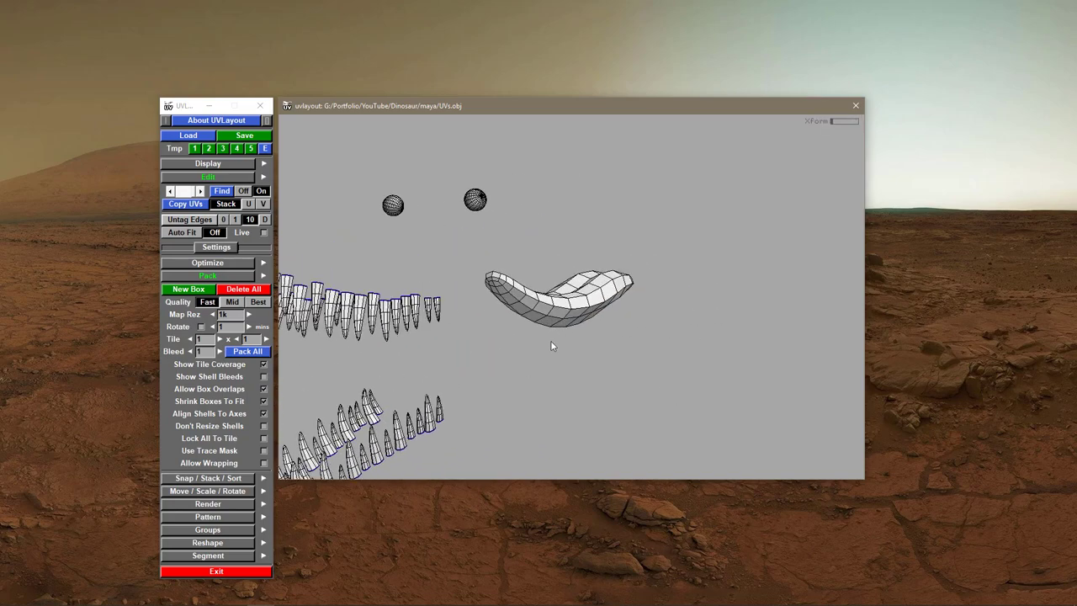
{"action": "right_click_drag", "start_coordinate": [550, 346], "coordinate": [562, 350]}
{"action": "left_click_drag", "start_coordinate": [562, 350], "coordinate": [463, 344]}
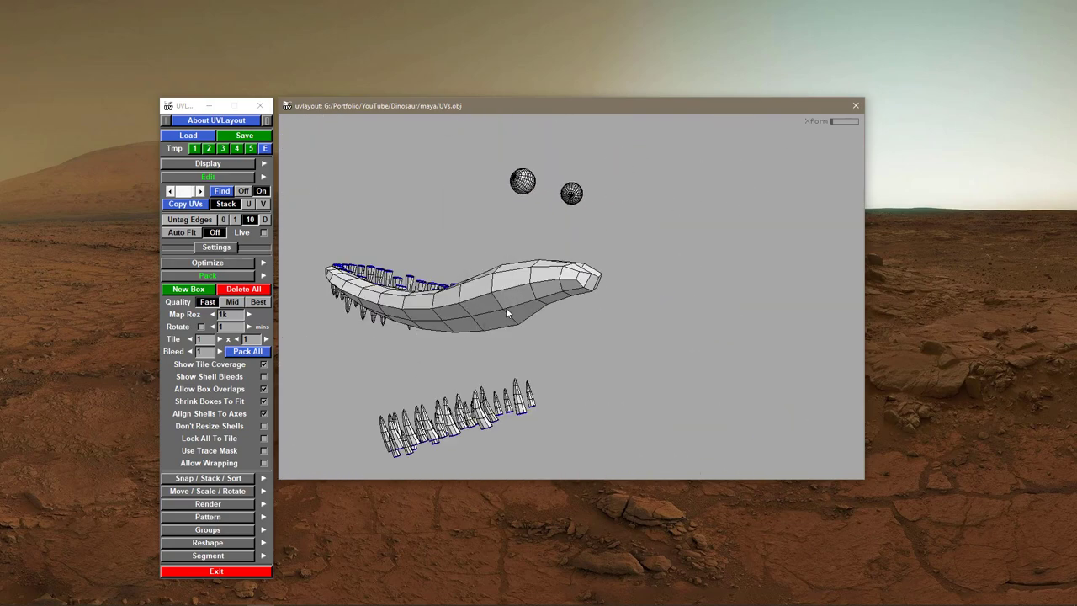
{"action": "key", "text": "c"}
{"action": "left_click_drag", "start_coordinate": [509, 286], "coordinate": [421, 322]}
{"action": "left_click_drag", "start_coordinate": [674, 316], "coordinate": [568, 313]}
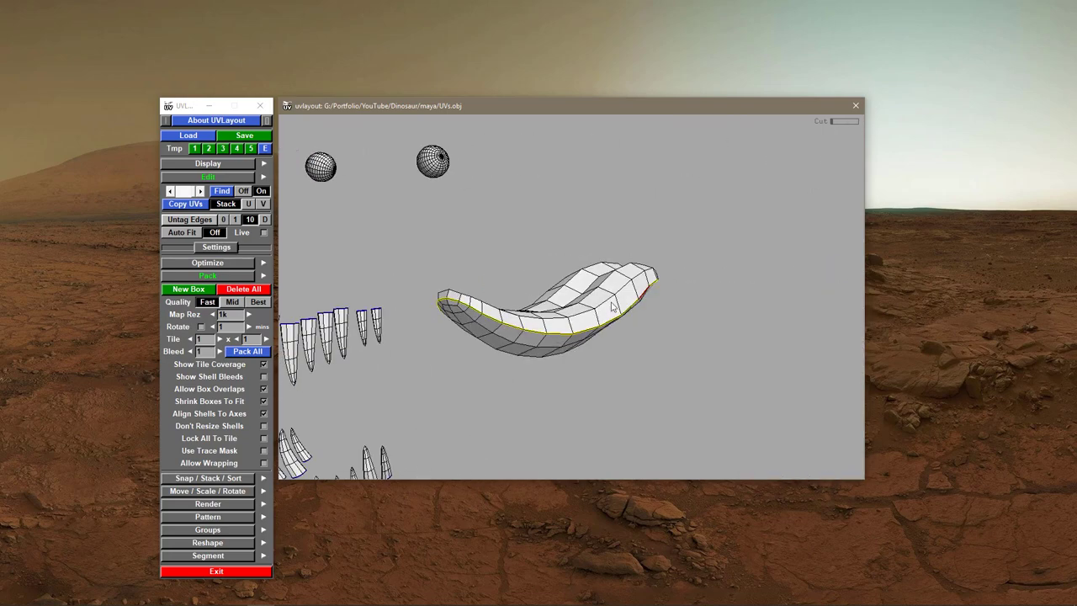
- Split the tongue along the marked seam and drop both halves
{"action": "key", "text": "Return"}
{"action": "key", "text": "d"}
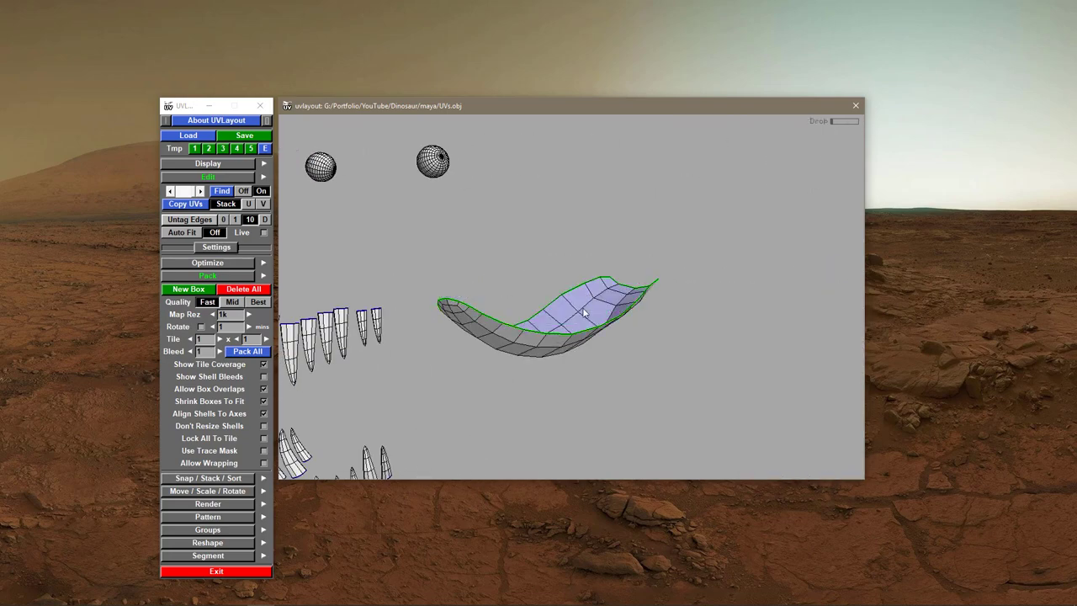
{"action": "key", "text": "d"}
- Flatten both tongue shells and straighten them upright
{"action": "key", "text": "u"}
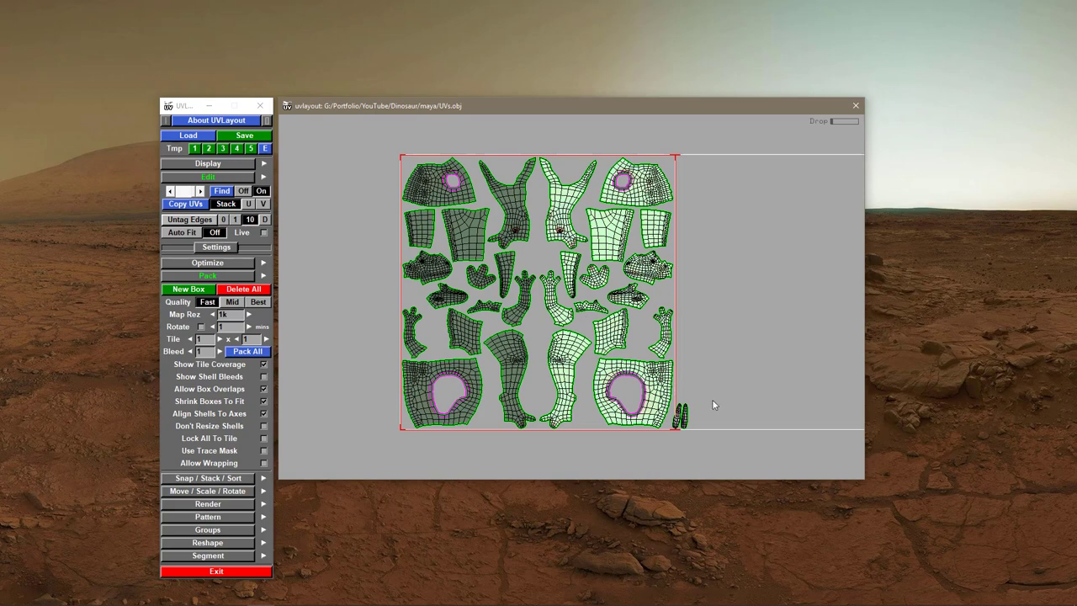
{"action": "middle_click_drag", "start_coordinate": [636, 336], "coordinate": [528, 220]}
{"action": "right_click_drag", "start_coordinate": [529, 221], "coordinate": [562, 363]}
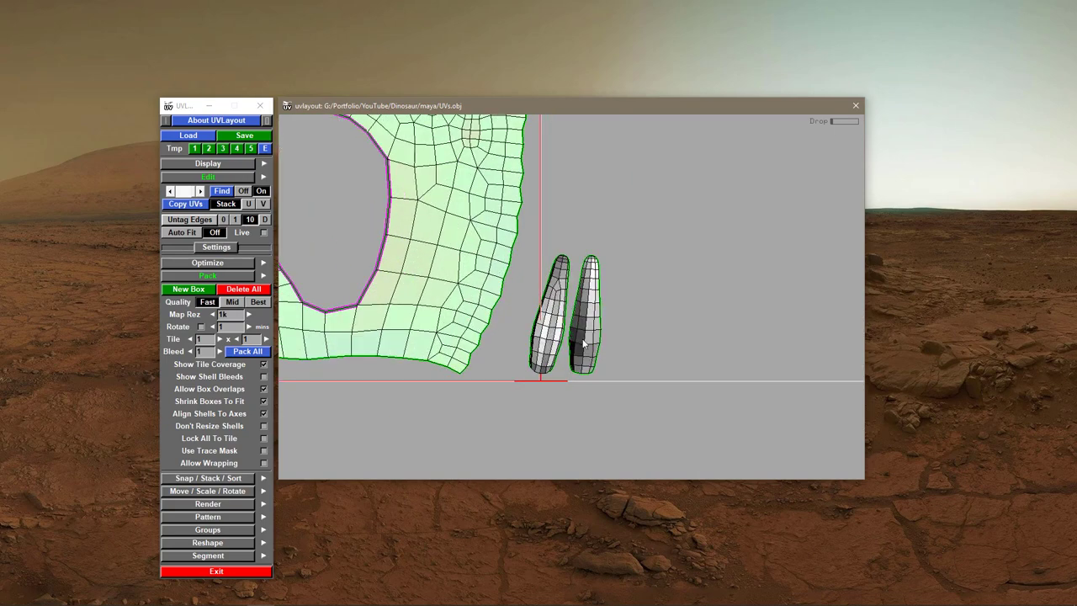
{"action": "key", "text": "f"}
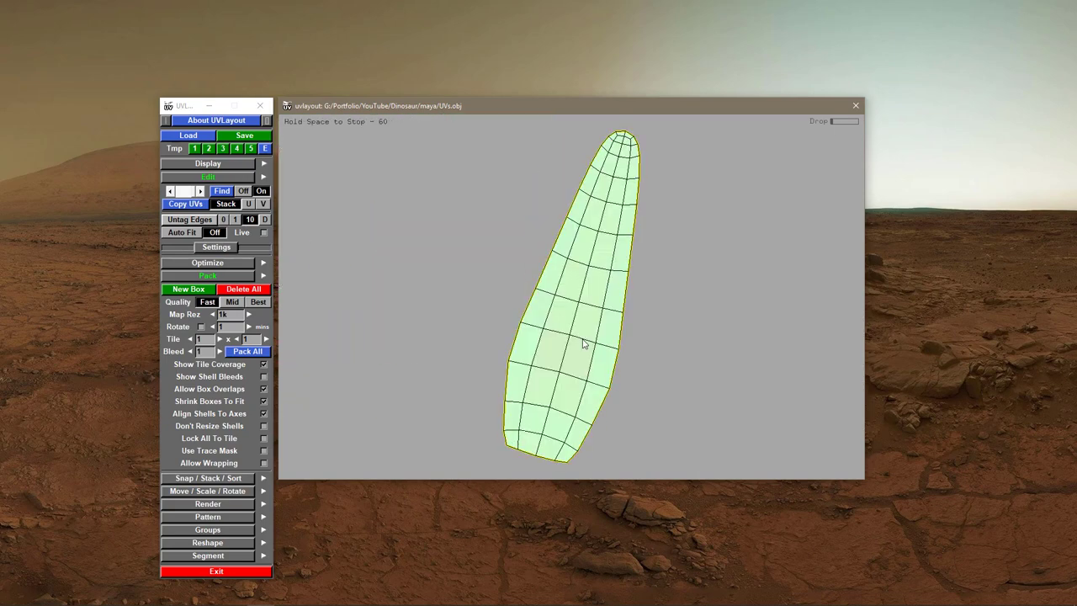
{"action": "left_click_drag", "start_coordinate": [582, 356], "coordinate": [590, 365]}
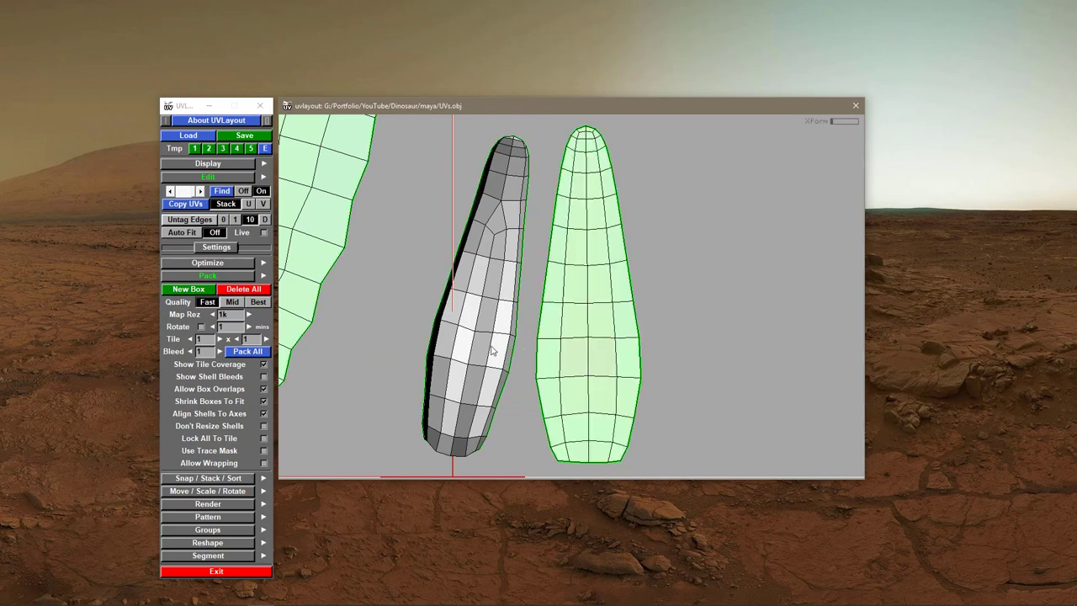
{"action": "key", "text": "f"}
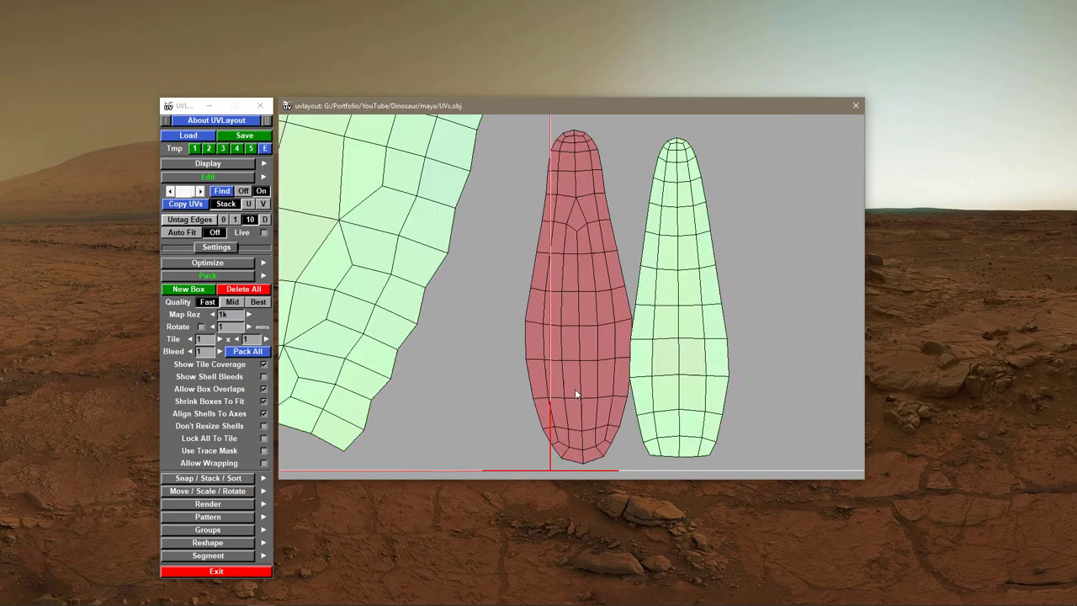
{"action": "right_click_drag", "start_coordinate": [702, 375], "coordinate": [583, 377]}
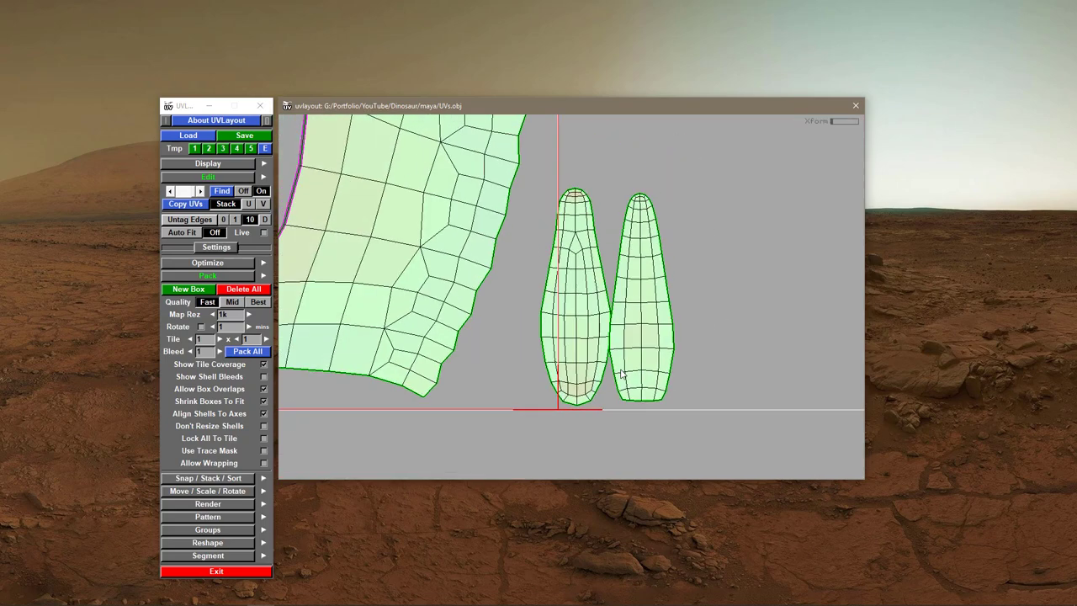
- Pack all shells together with the two tongue shells and save over UVs.obj
{"action": "middle_click_drag", "start_coordinate": [583, 377], "coordinate": [470, 378]}
{"action": "right_click_drag", "start_coordinate": [469, 378], "coordinate": [440, 365]}
{"action": "middle_click_drag", "start_coordinate": [440, 364], "coordinate": [680, 417]}
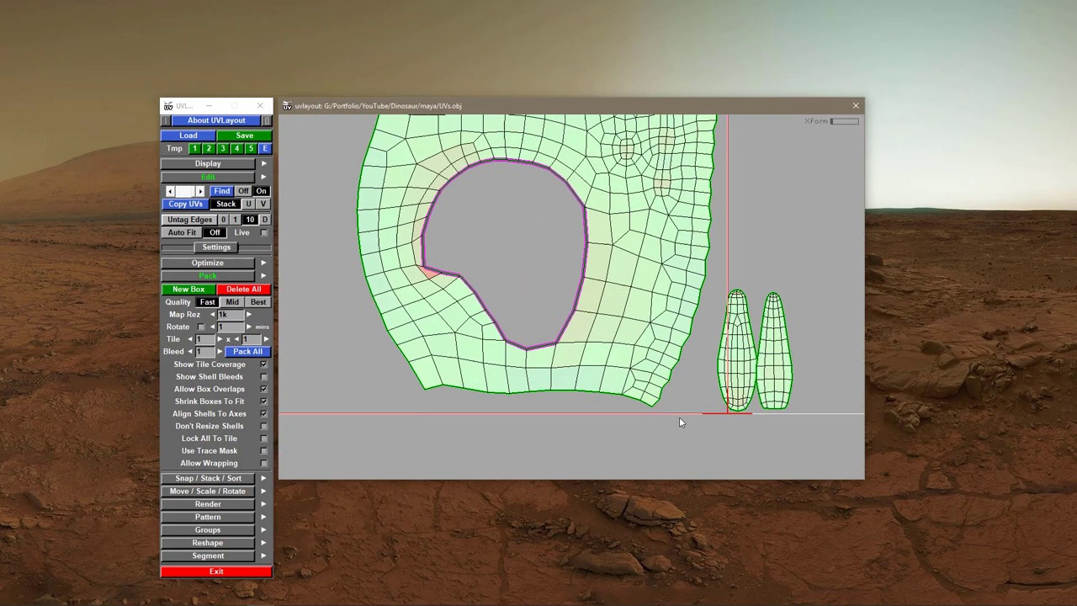
{"action": "right_click_drag", "start_coordinate": [679, 416], "coordinate": [524, 375]}
{"action": "left_click", "coordinate": [248, 352]}
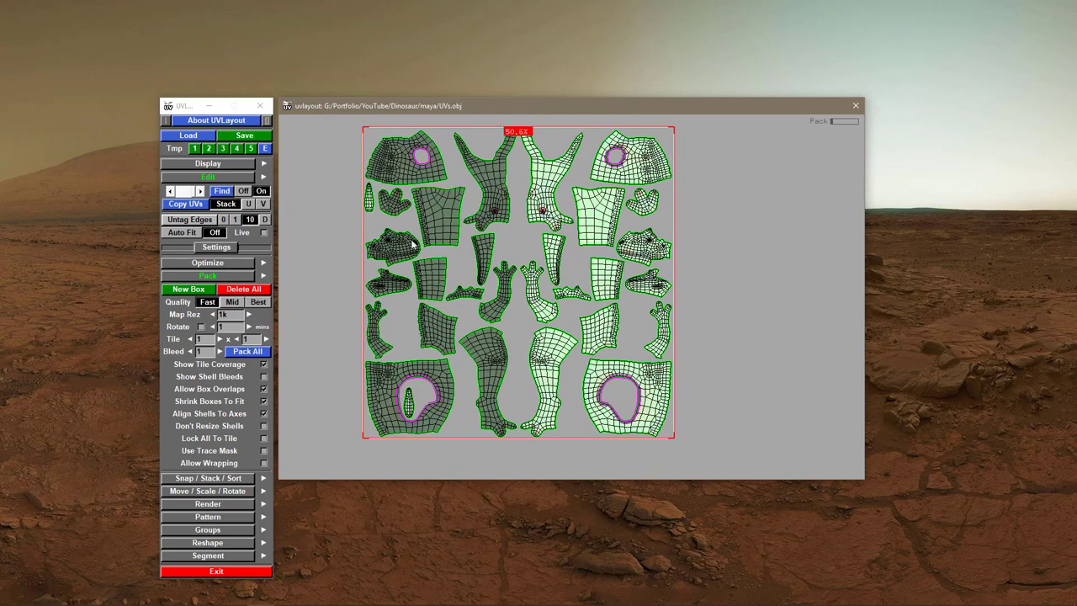
{"action": "left_click", "coordinate": [245, 136]}
{"action": "left_click", "coordinate": [390, 281]}
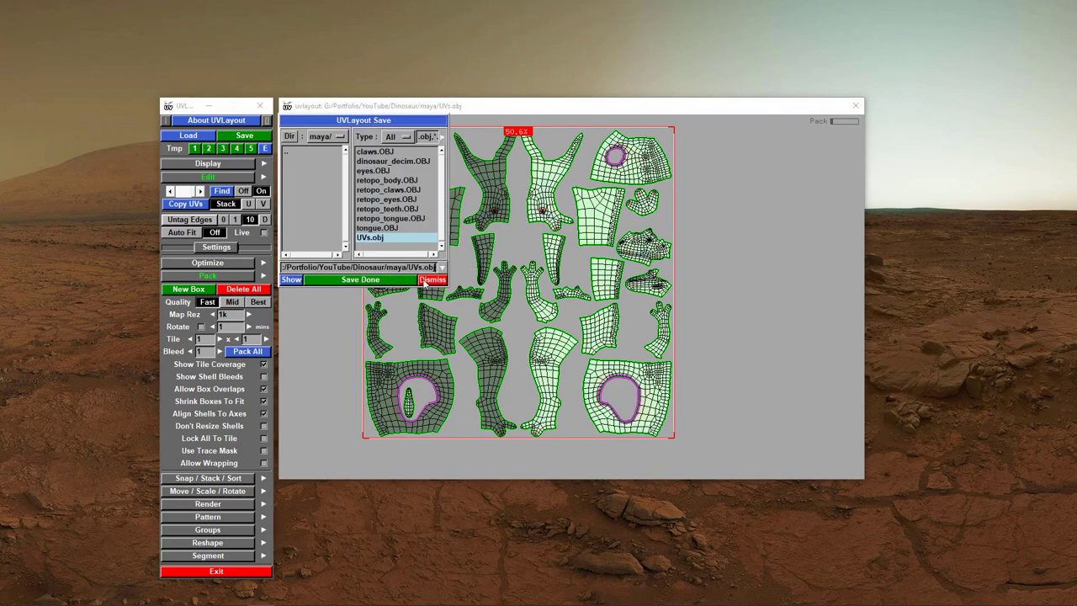
{"action": "left_click", "coordinate": [505, 280]}
- Mark an edge loop around the middle of both eyeballs and split each eyeball into two halves
{"action": "key", "text": "e"}
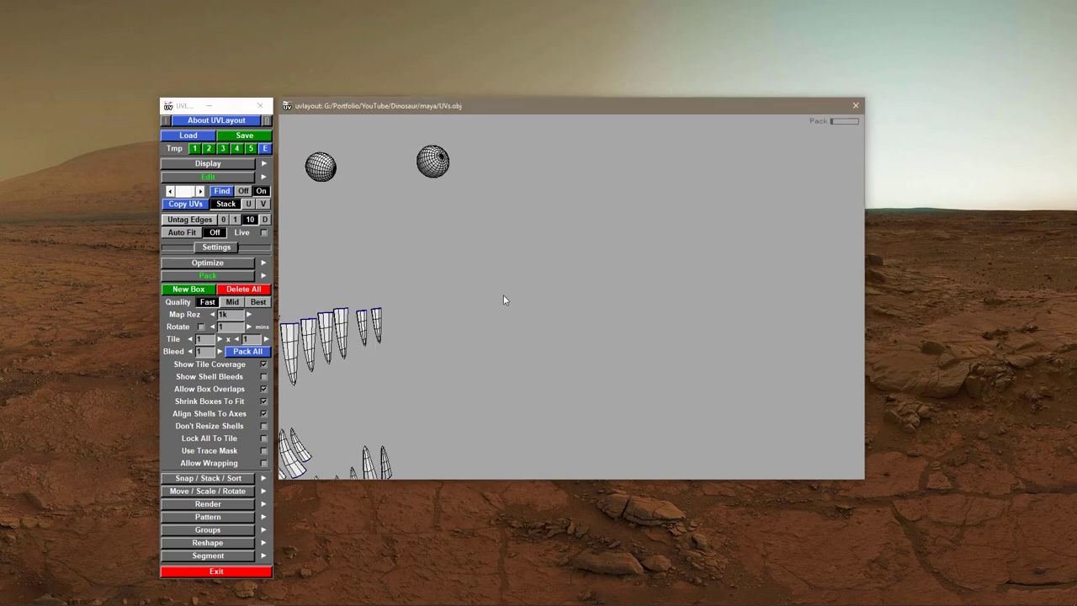
{"action": "right_click_drag", "start_coordinate": [505, 295], "coordinate": [490, 285]}
{"action": "middle_click_drag", "start_coordinate": [490, 285], "coordinate": [518, 305]}
{"action": "right_click_drag", "start_coordinate": [518, 306], "coordinate": [547, 339]}
{"action": "left_click_drag", "start_coordinate": [547, 339], "coordinate": [546, 305]}
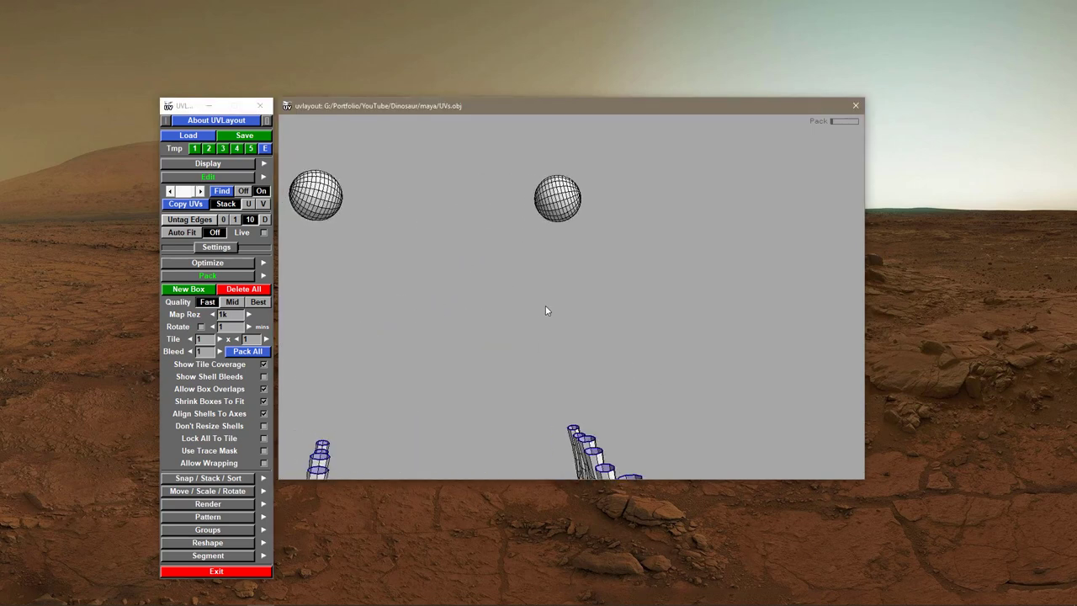
{"action": "middle_click_drag", "start_coordinate": [545, 305], "coordinate": [559, 335]}
{"action": "right_click_drag", "start_coordinate": [558, 335], "coordinate": [595, 348]}
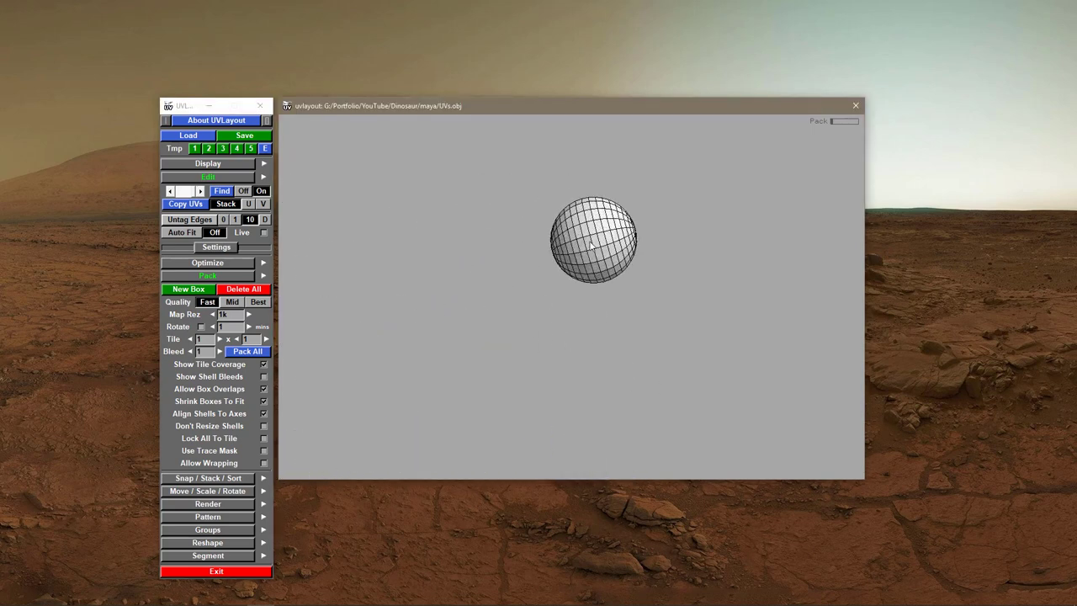
{"action": "key", "text": "c"}
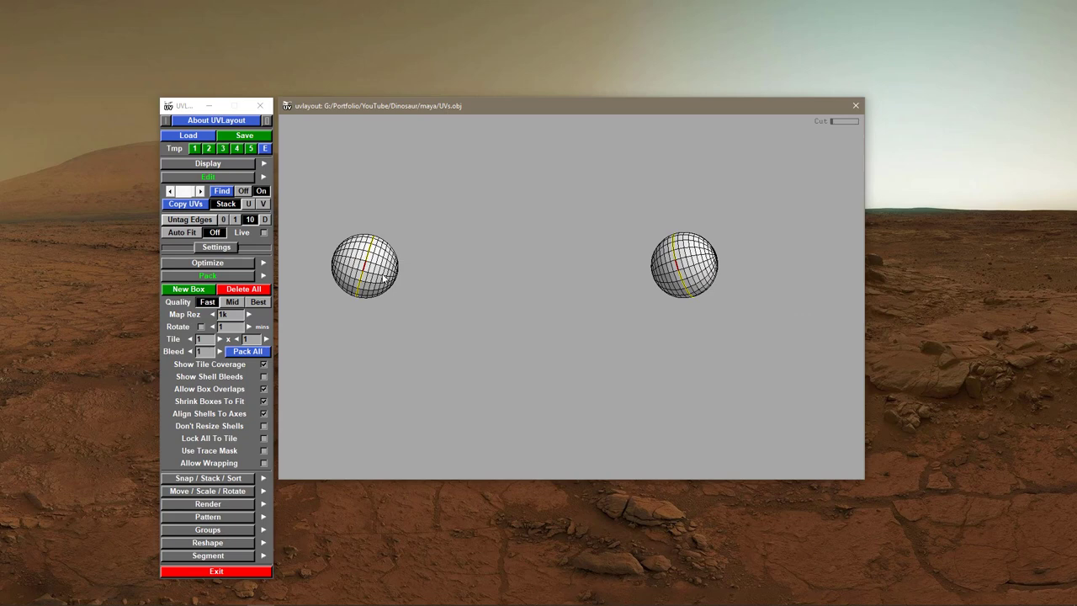
{"action": "key", "text": "Return"}
{"action": "key", "text": "Return"}
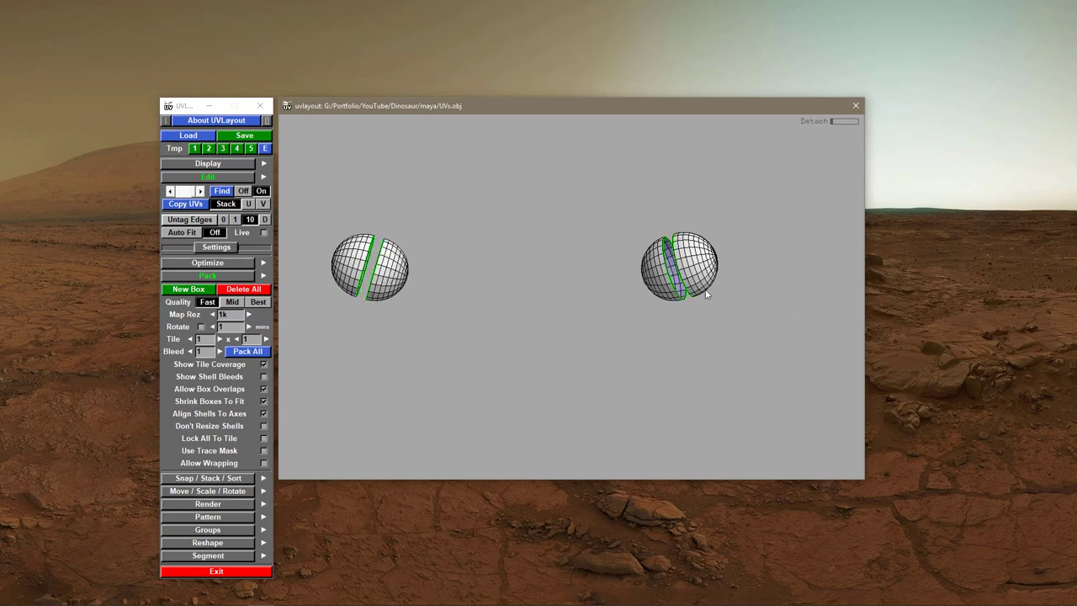
- Drop all four eyeball halves into the UV layout
{"action": "key", "text": "d"}
{"action": "key", "text": "d"}
{"action": "key", "text": "d"}
{"action": "key", "text": "d"}
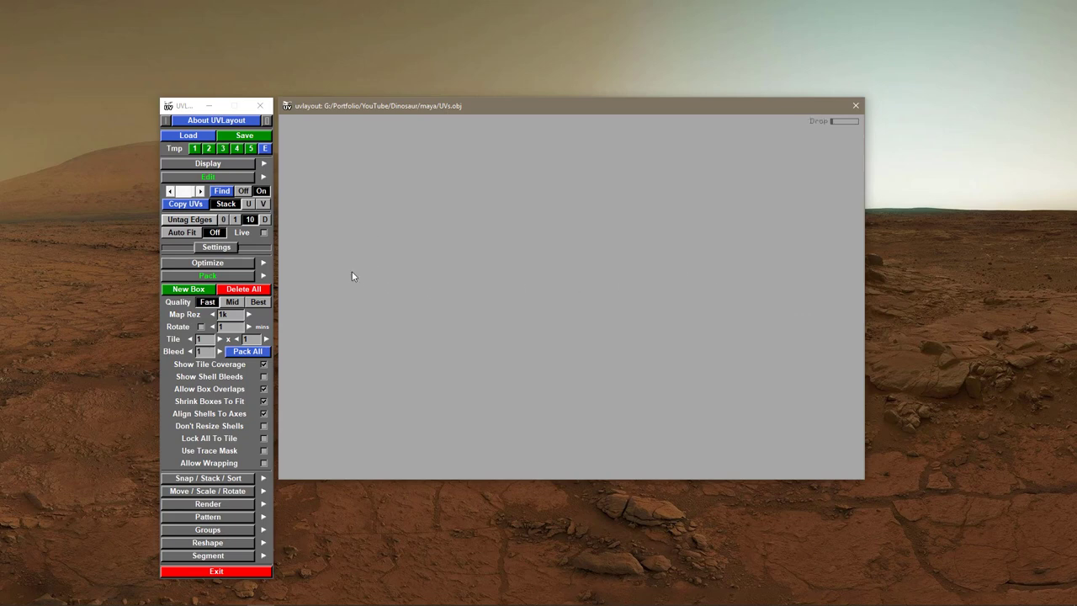
- Flatten the first two eyeball halves in the UV layout
{"action": "key", "text": "u"}
{"action": "middle_click_drag", "start_coordinate": [632, 384], "coordinate": [491, 226]}
{"action": "right_click_drag", "start_coordinate": [492, 225], "coordinate": [850, 404]}
{"action": "middle_click_drag", "start_coordinate": [362, 240], "coordinate": [539, 352]}
{"action": "right_click_drag", "start_coordinate": [492, 352], "coordinate": [555, 350]}
{"action": "middle_click_drag", "start_coordinate": [429, 330], "coordinate": [495, 377]}
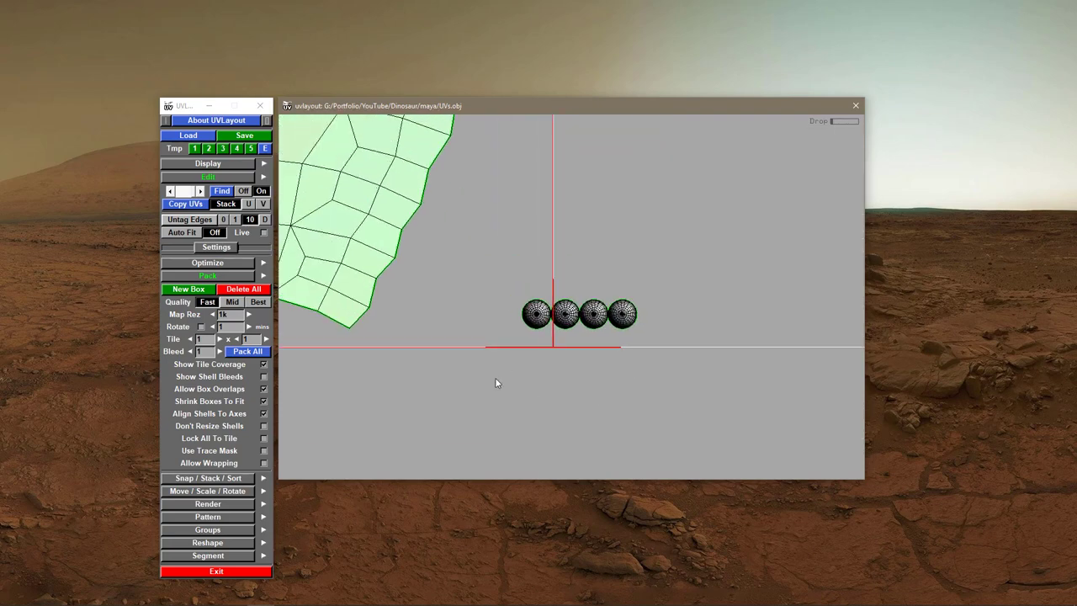
{"action": "right_click_drag", "start_coordinate": [495, 376], "coordinate": [542, 352]}
{"action": "key", "text": "shift+f"}
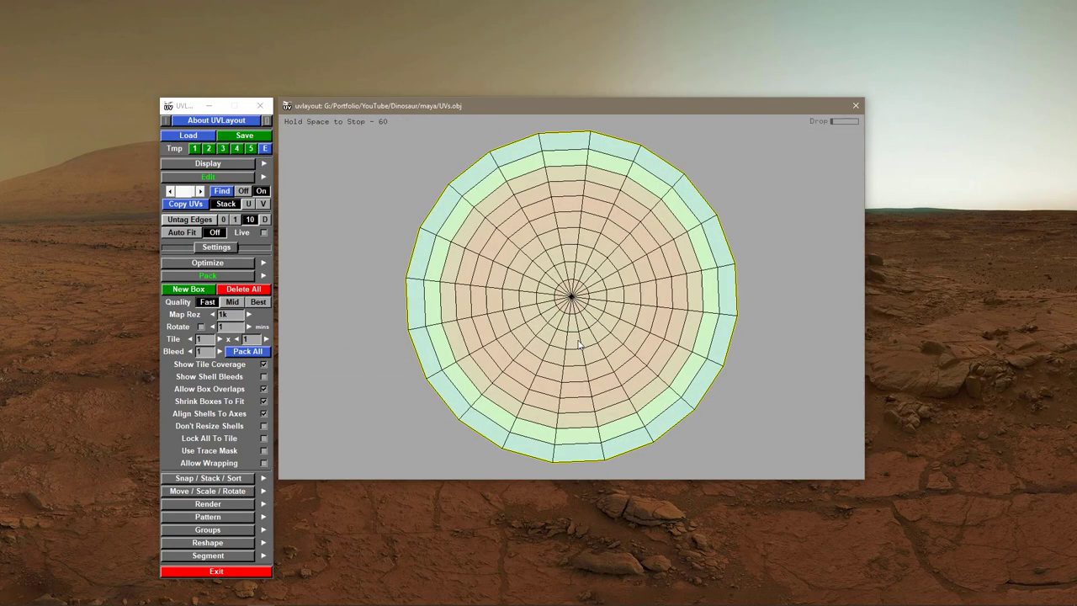
{"action": "key", "text": "space"}
{"action": "right_click_drag", "start_coordinate": [629, 353], "coordinate": [637, 304]}
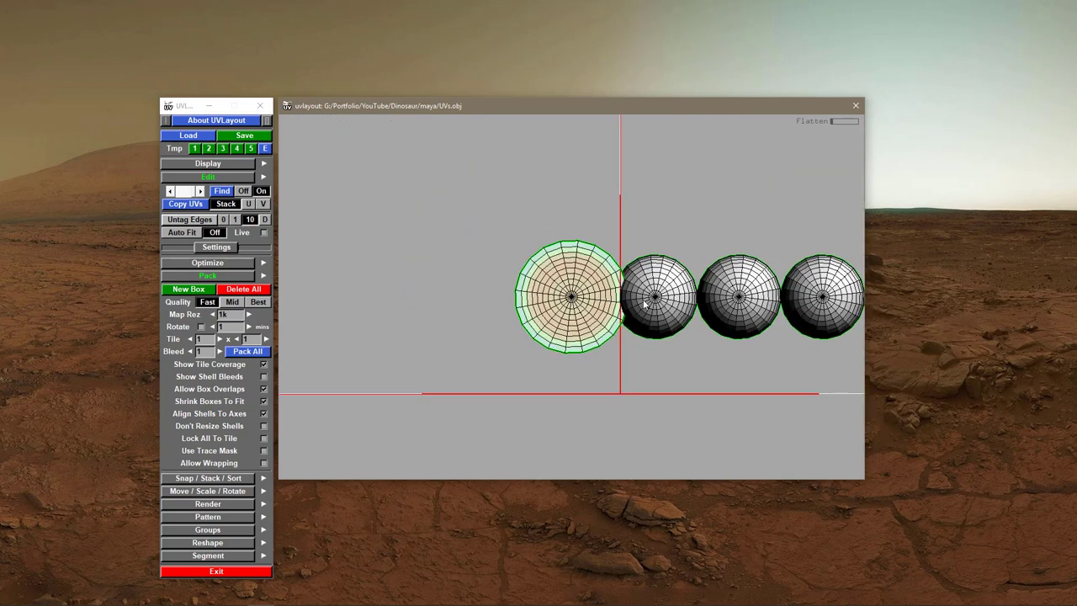
{"action": "key", "text": "shift+f"}
{"action": "key", "text": "space"}
- Flatten the remaining two eyeball halves
{"action": "right_click_drag", "start_coordinate": [559, 312], "coordinate": [530, 296]}
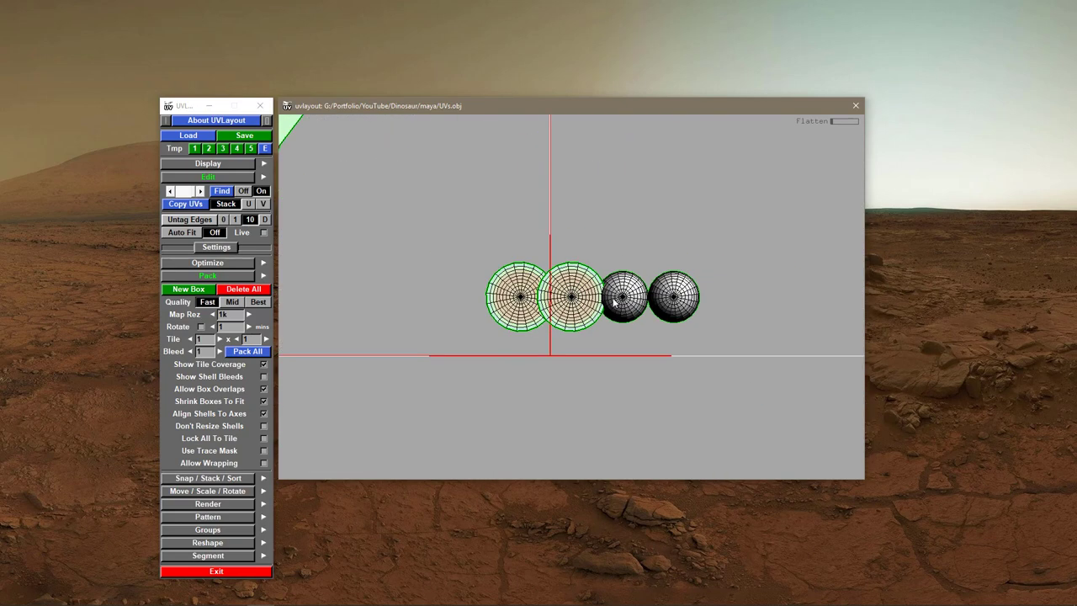
{"action": "key", "text": "f"}
{"action": "key", "text": "space"}
{"action": "right_click_drag", "start_coordinate": [619, 300], "coordinate": [390, 324]}
{"action": "key", "text": "shift+f"}
{"action": "key", "text": "space"}
- Pack all shells together with the flattened eyeball halves and save over UVs.obj
{"action": "left_click", "coordinate": [245, 352]}
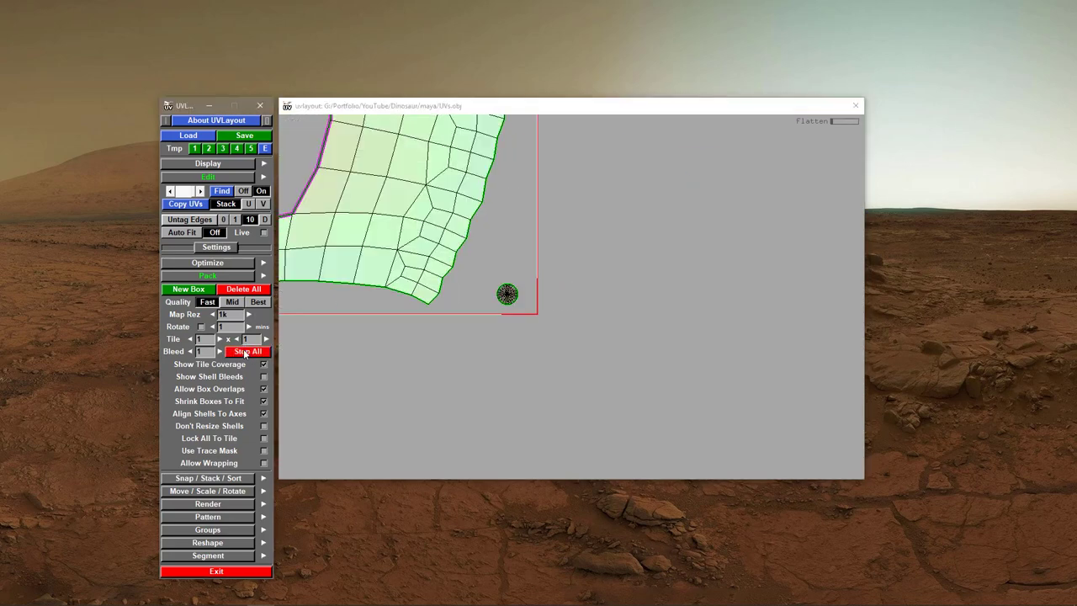
{"action": "right_click_drag", "start_coordinate": [501, 385], "coordinate": [399, 329]}
{"action": "middle_click_drag", "start_coordinate": [399, 329], "coordinate": [587, 459]}
{"action": "right_click_drag", "start_coordinate": [663, 377], "coordinate": [560, 350]}
{"action": "middle_click_drag", "start_coordinate": [560, 354], "coordinate": [533, 301]}
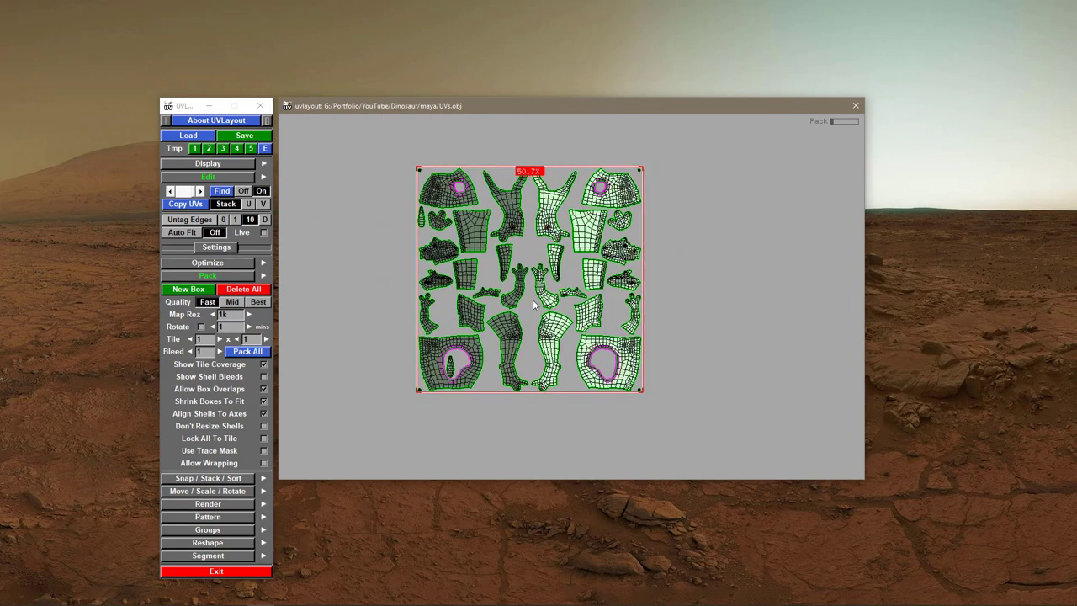
{"action": "left_click", "coordinate": [253, 140]}
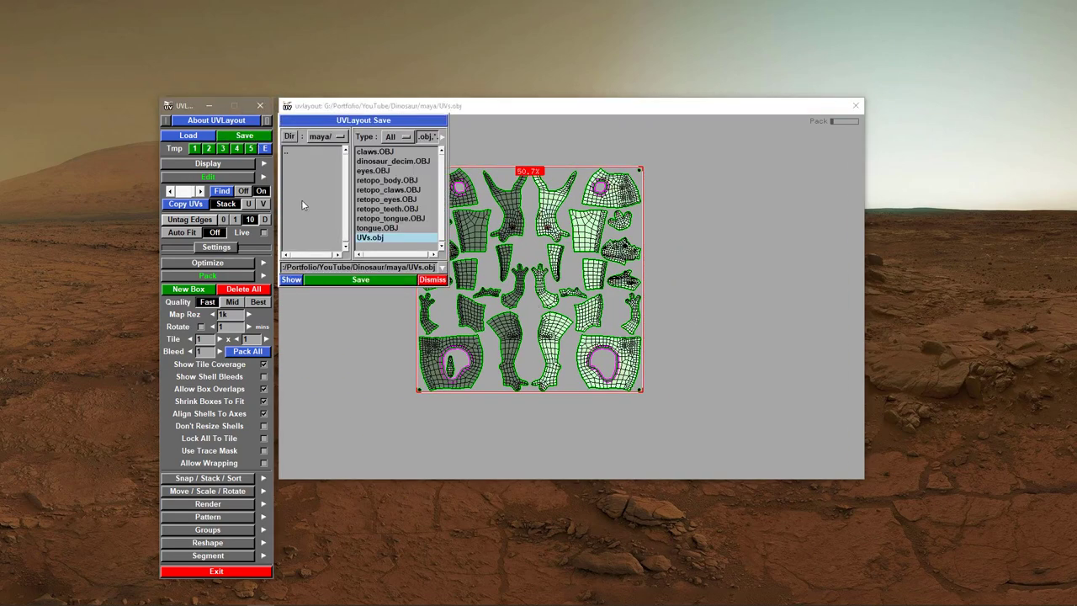
{"action": "left_click", "coordinate": [358, 284]}
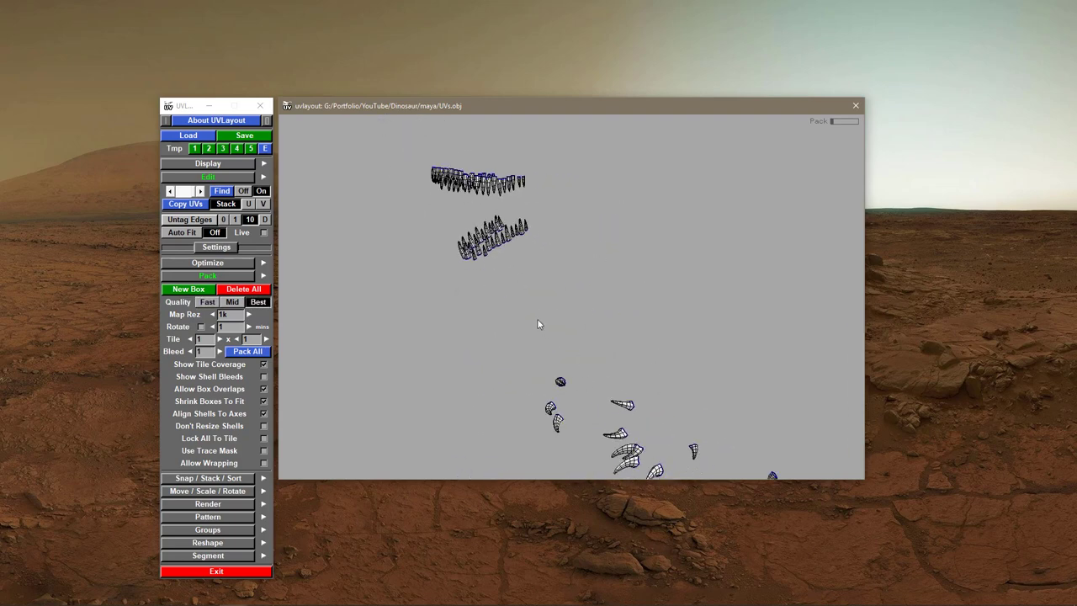
- Move one large front tooth of the lower jaw away from its row to isolate it
{"action": "right_click_drag", "start_coordinate": [488, 273], "coordinate": [512, 281]}
{"action": "middle_click_drag", "start_coordinate": [561, 311], "coordinate": [599, 377]}
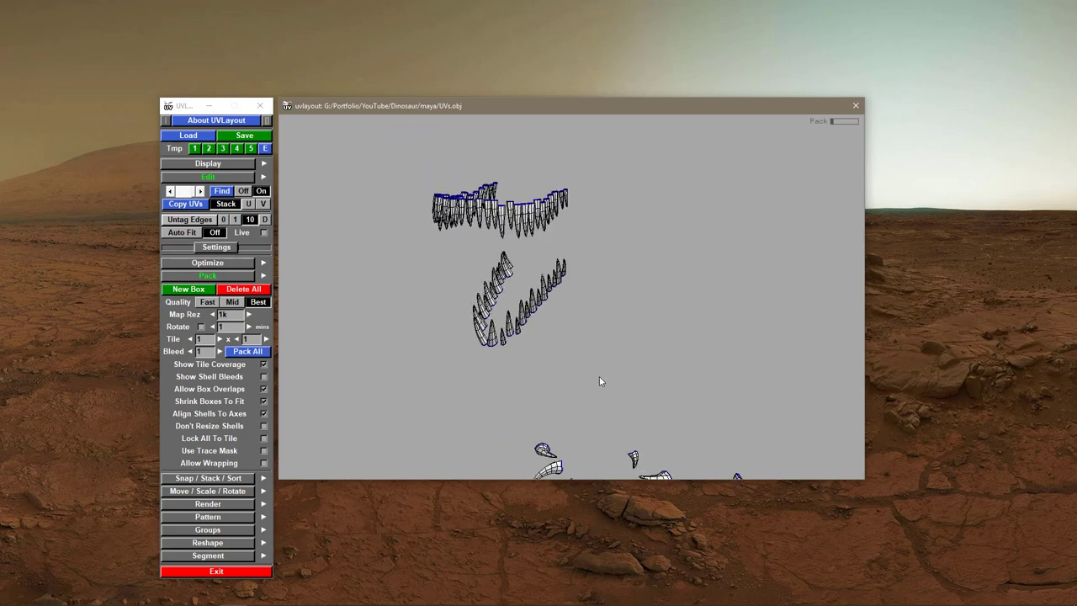
{"action": "right_click_drag", "start_coordinate": [599, 376], "coordinate": [543, 355]}
{"action": "scroll", "coordinate": [544, 361], "scroll_direction": "up", "scroll_amount": 1}
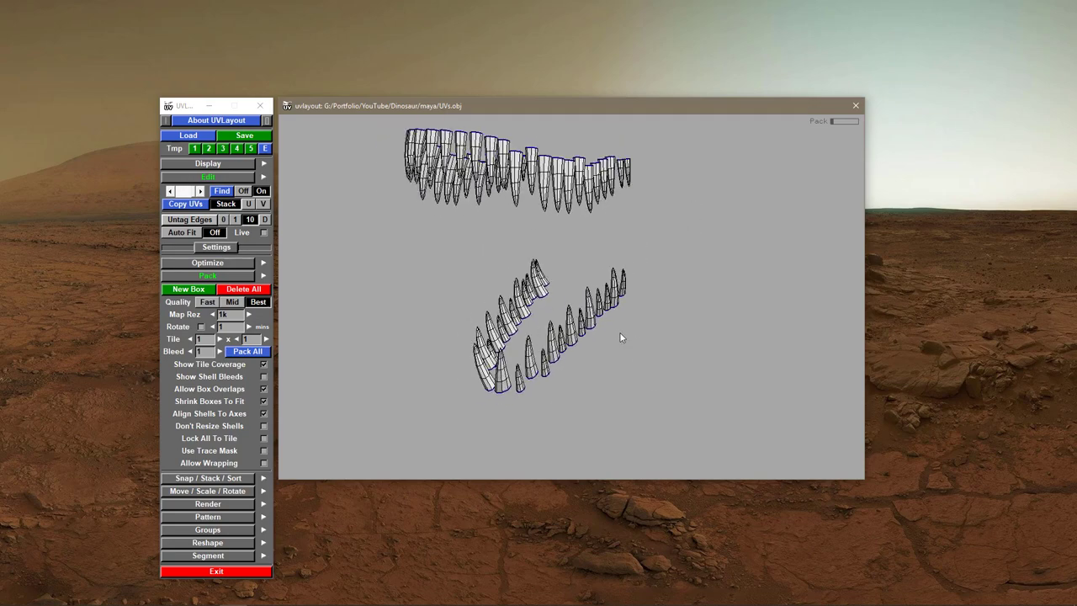
{"action": "left_click_drag", "start_coordinate": [562, 363], "coordinate": [701, 307]}
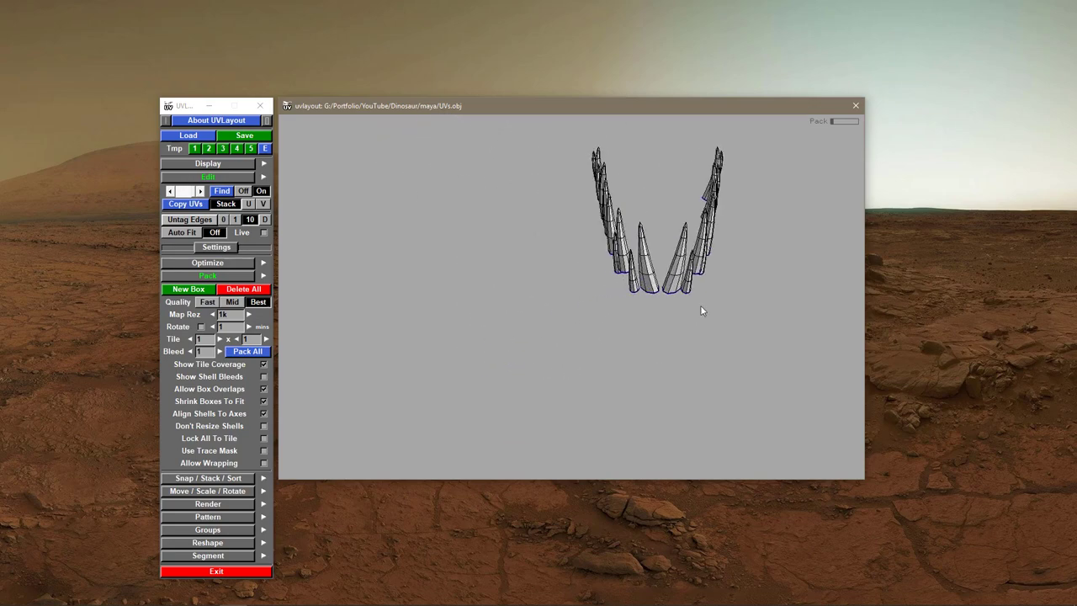
{"action": "middle_click_drag", "start_coordinate": [701, 307], "coordinate": [630, 328]}
{"action": "right_click_drag", "start_coordinate": [631, 328], "coordinate": [618, 357]}
{"action": "middle_click_drag", "start_coordinate": [623, 288], "coordinate": [748, 345]}
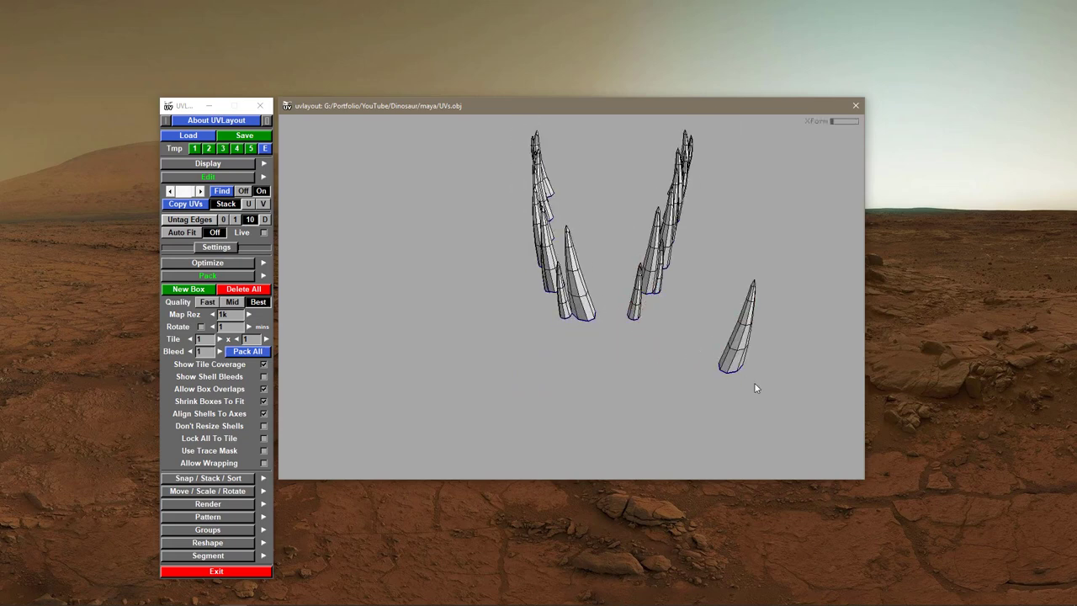
- Mark a lengthwise cut seam over the tip and down both sides of the separated tooth
{"action": "right_click_drag", "start_coordinate": [754, 382], "coordinate": [739, 382]}
{"action": "left_click_drag", "start_coordinate": [739, 382], "coordinate": [642, 369]}
{"action": "right_click_drag", "start_coordinate": [642, 368], "coordinate": [695, 396]}
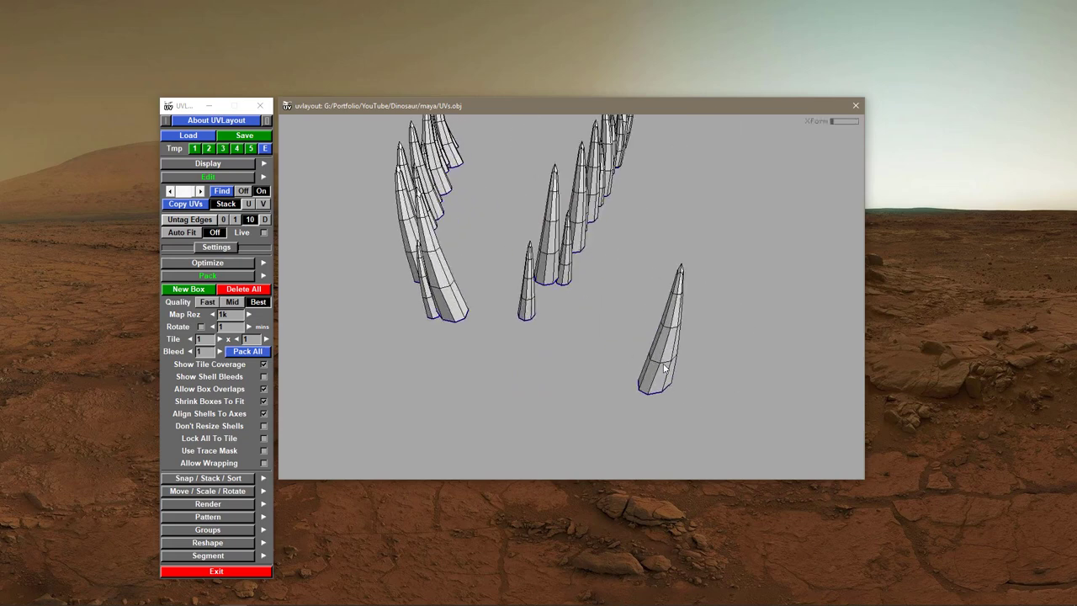
{"action": "key", "text": "c"}
{"action": "left_click_drag", "start_coordinate": [642, 348], "coordinate": [694, 320]}
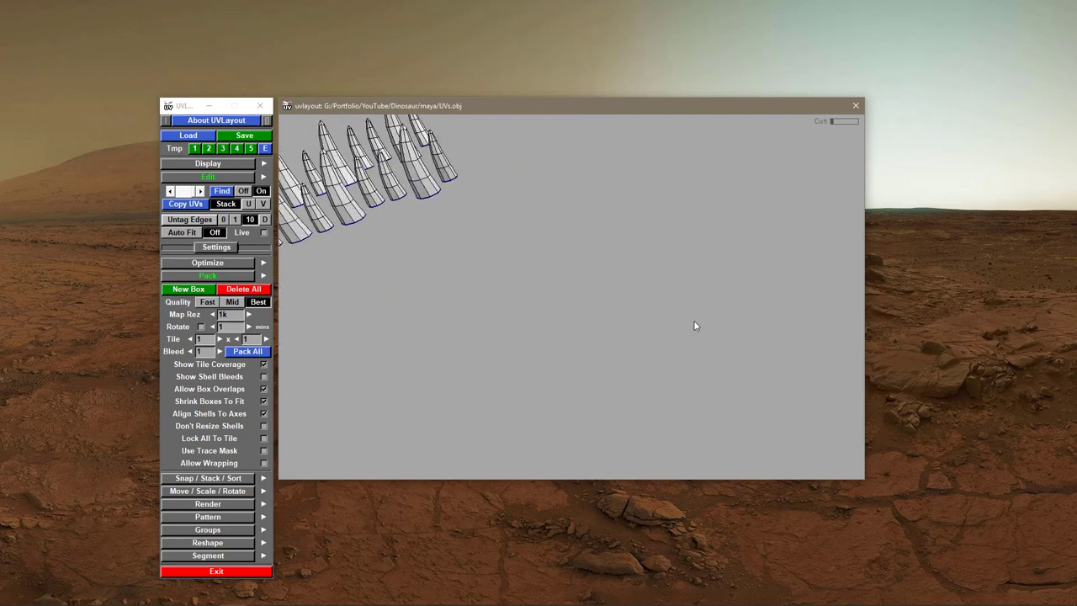
{"action": "right_click_drag", "start_coordinate": [694, 320], "coordinate": [572, 370]}
{"action": "left_click_drag", "start_coordinate": [572, 370], "coordinate": [532, 357]}
{"action": "right_click_drag", "start_coordinate": [532, 357], "coordinate": [515, 379]}
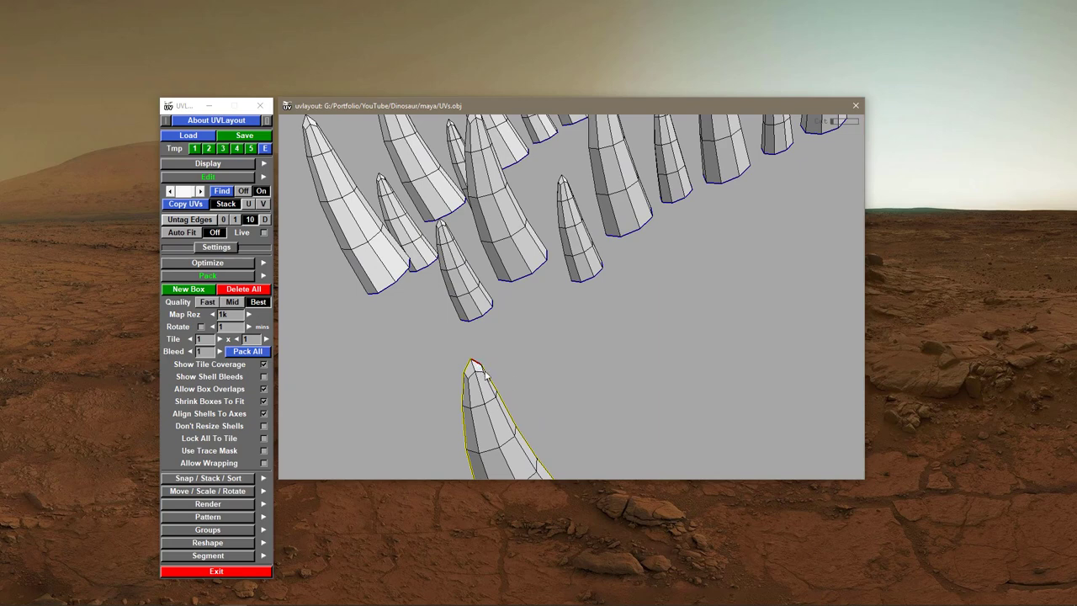
{"action": "right_click_drag", "start_coordinate": [505, 393], "coordinate": [529, 381]}
{"action": "left_click_drag", "start_coordinate": [529, 380], "coordinate": [734, 319]}
{"action": "right_click_drag", "start_coordinate": [733, 320], "coordinate": [683, 368]}
{"action": "key", "text": "c"}
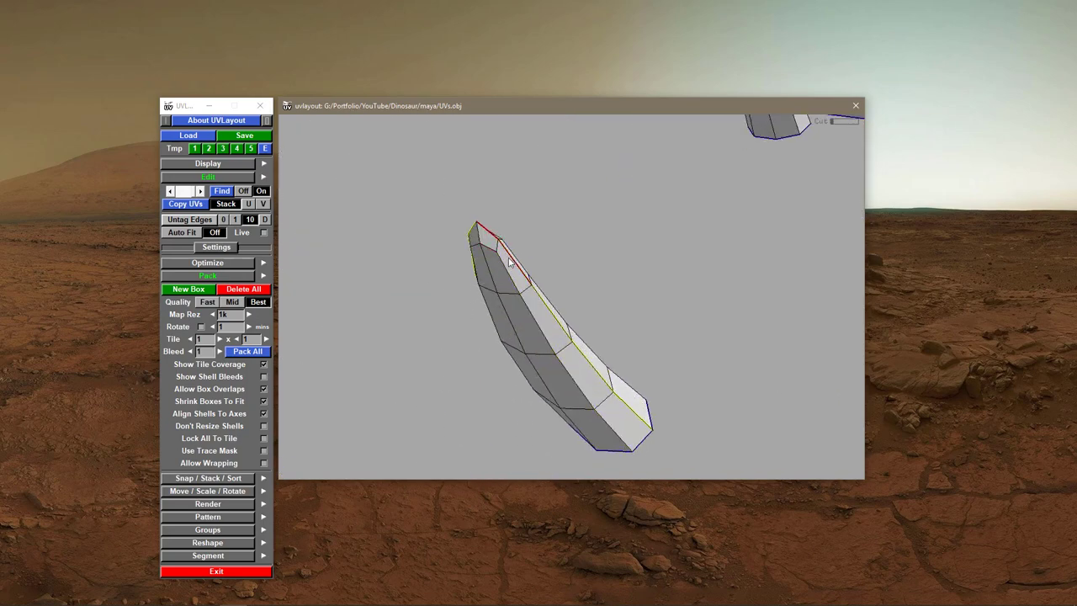
- Weld the marked seam edges along one side of the tooth, keeping the seam on the other side
{"action": "key", "text": "w"}
{"action": "left_click_drag", "start_coordinate": [508, 258], "coordinate": [591, 320]}
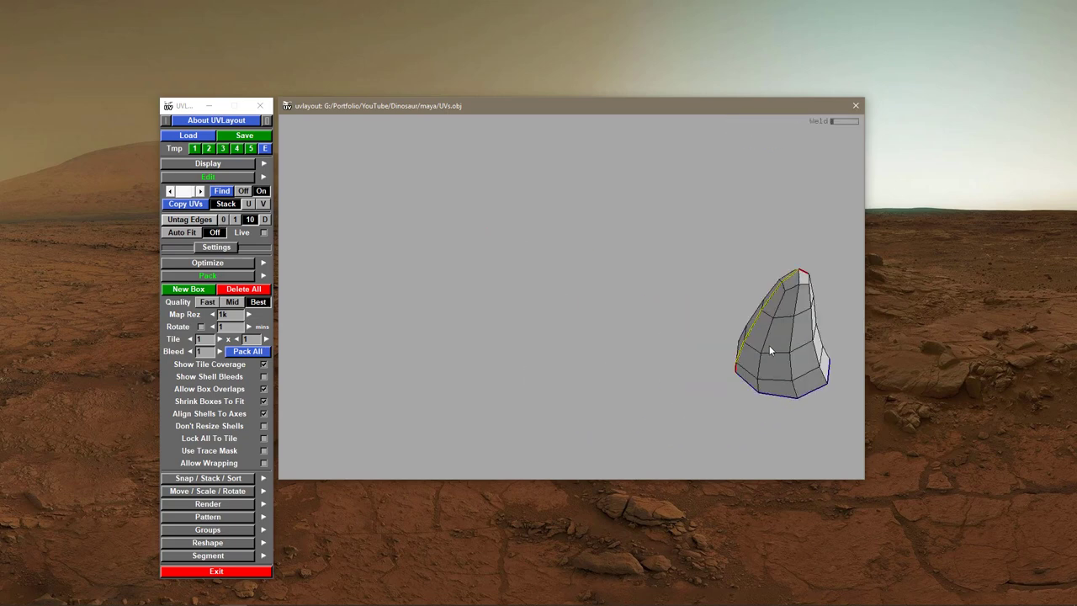
{"action": "left_click_drag", "start_coordinate": [769, 350], "coordinate": [630, 328]}
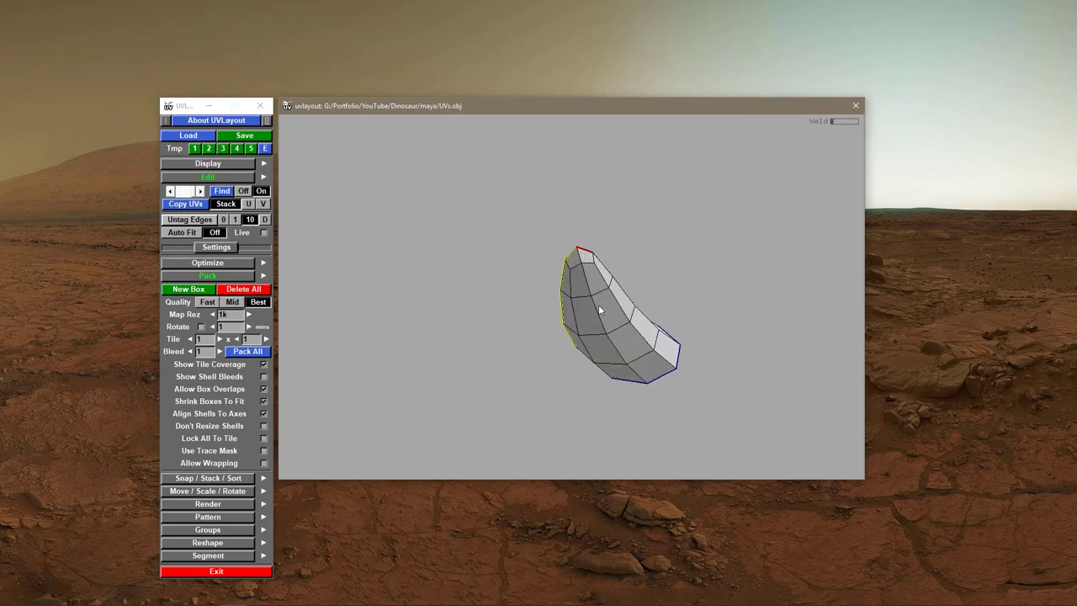
- Split the tooth along its marked seam edges and drop the shell into UV space
{"action": "key", "text": "Return"}
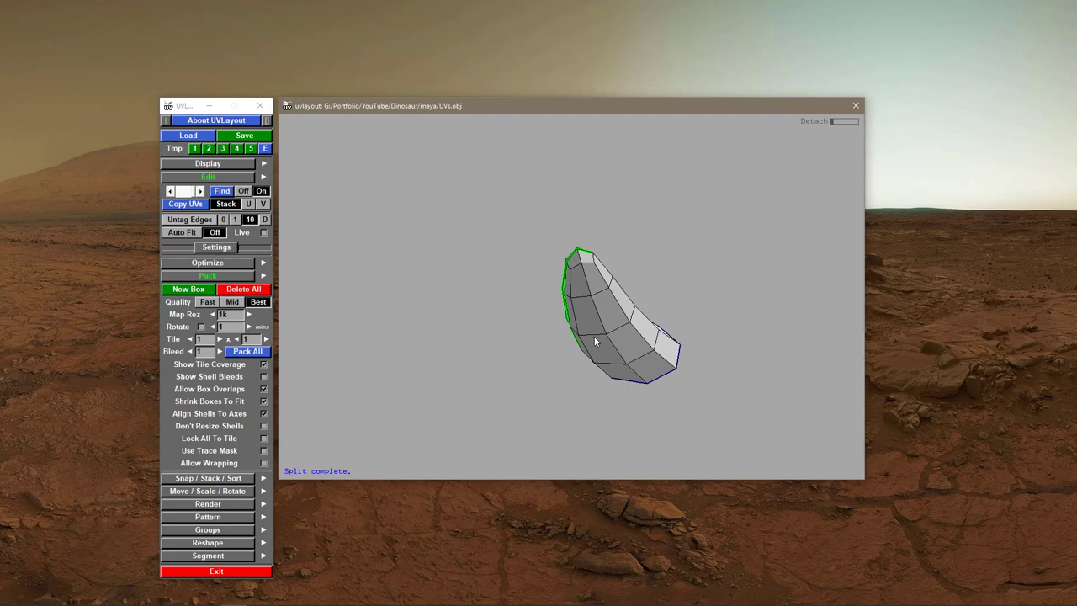
{"action": "left_click_drag", "start_coordinate": [594, 336], "coordinate": [687, 280]}
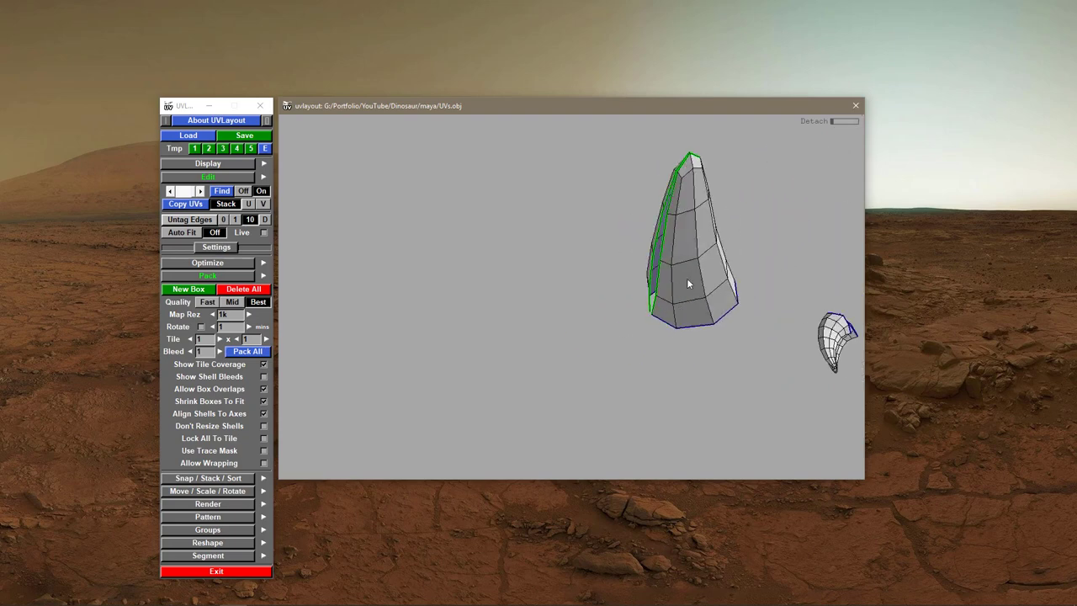
{"action": "key", "text": "d"}
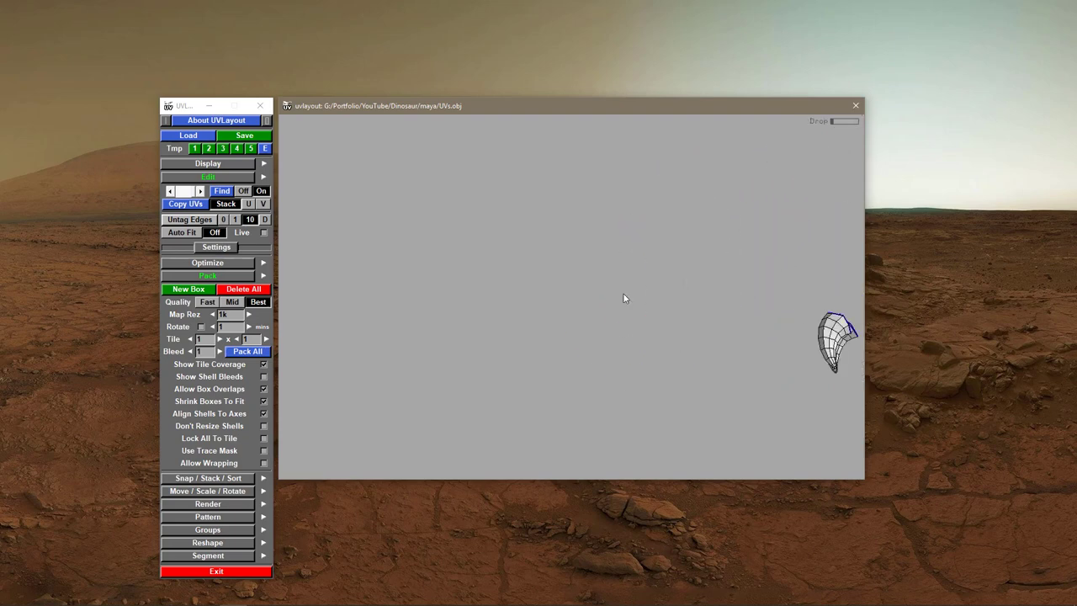
- Flatten the dropped tooth shell beside the circular shell in the UV view
{"action": "key", "text": "1"}
{"action": "right_click_drag", "start_coordinate": [410, 344], "coordinate": [475, 358]}
{"action": "middle_click_drag", "start_coordinate": [529, 329], "coordinate": [598, 288]}
{"action": "right_click_drag", "start_coordinate": [598, 288], "coordinate": [643, 381]}
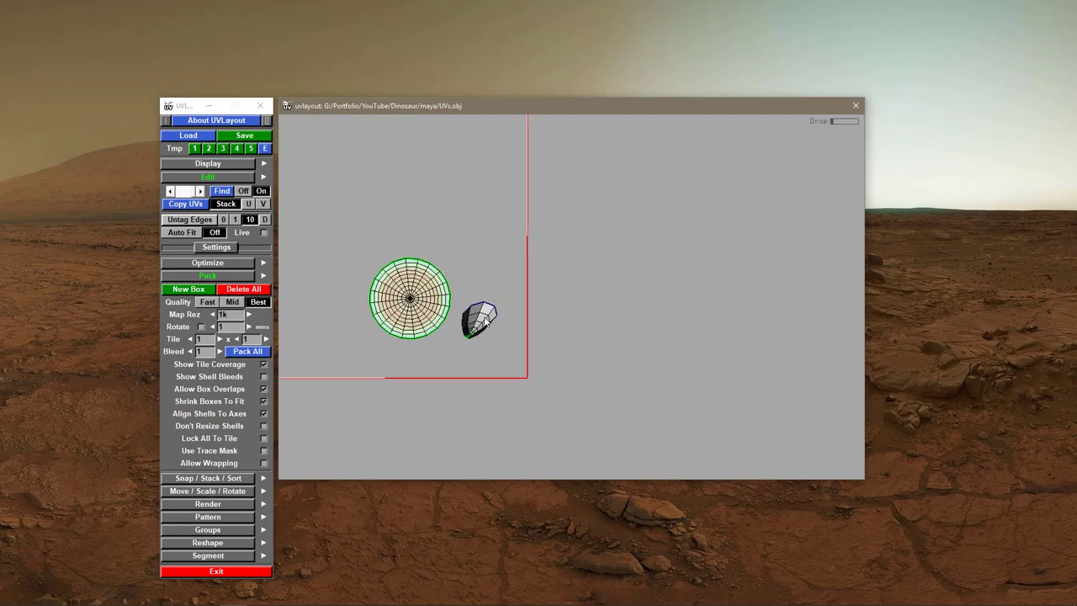
{"action": "key", "text": "f"}
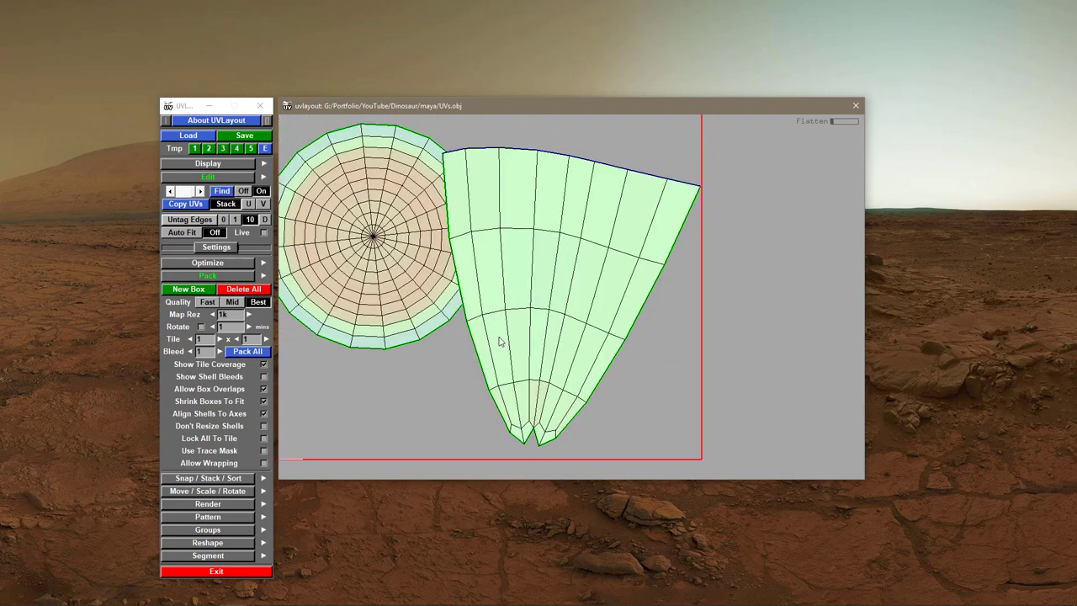
- Turn the flattened tooth shell so its tip points up and move it outside the UV tile, clear of the circular shell
{"action": "right_click_drag", "start_coordinate": [499, 337], "coordinate": [557, 339]}
{"action": "left_click_drag", "start_coordinate": [591, 276], "coordinate": [429, 314]}
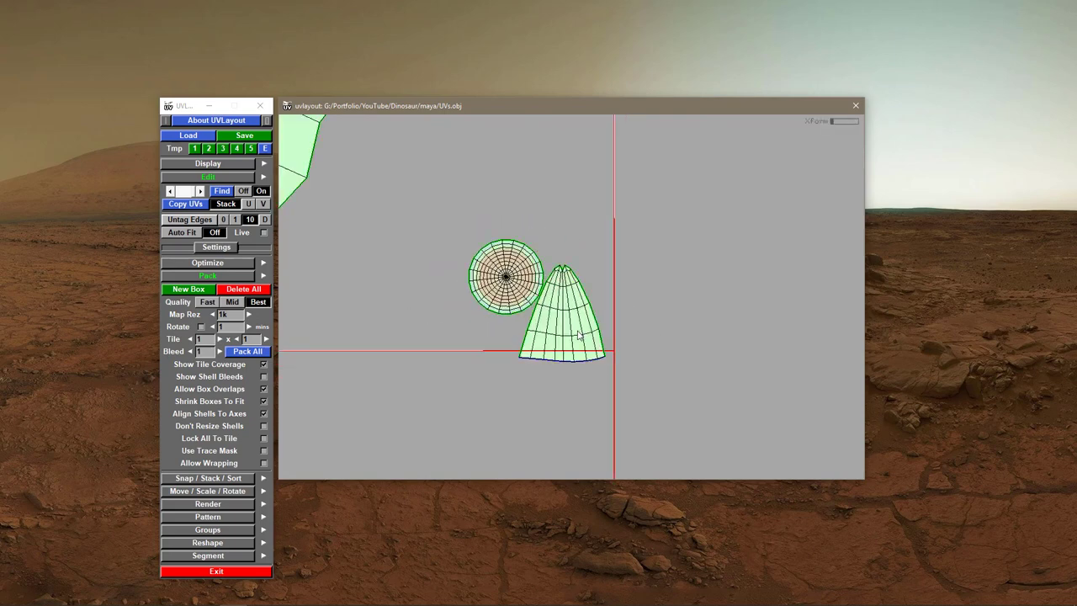
{"action": "middle_click_drag", "start_coordinate": [565, 339], "coordinate": [509, 183]}
{"action": "right_click_drag", "start_coordinate": [680, 302], "coordinate": [560, 289]}
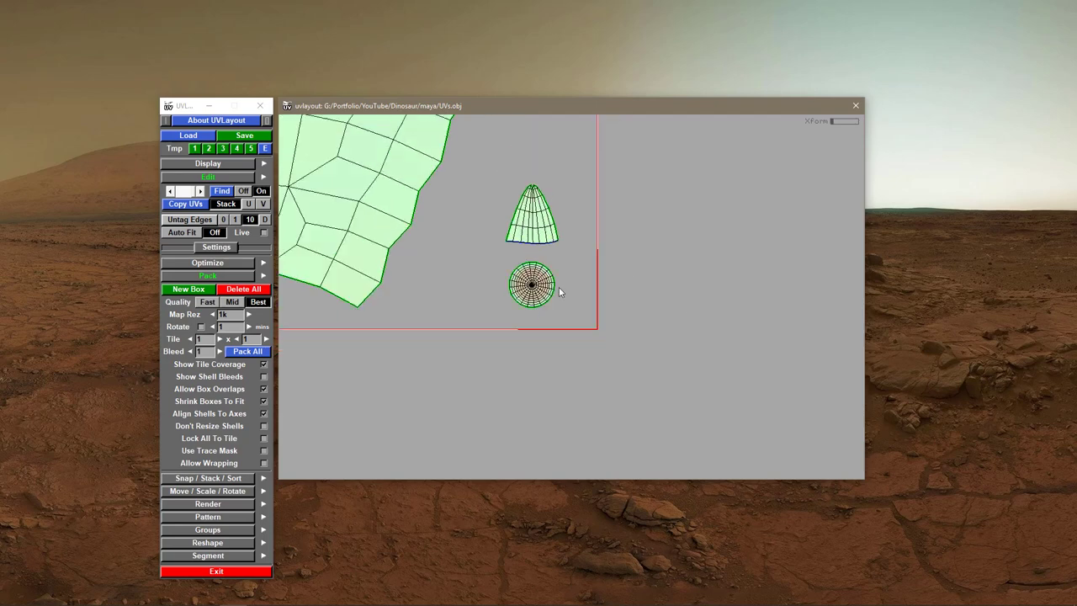
{"action": "middle_click_drag", "start_coordinate": [561, 289], "coordinate": [502, 340]}
{"action": "middle_click_drag", "start_coordinate": [466, 281], "coordinate": [603, 299]}
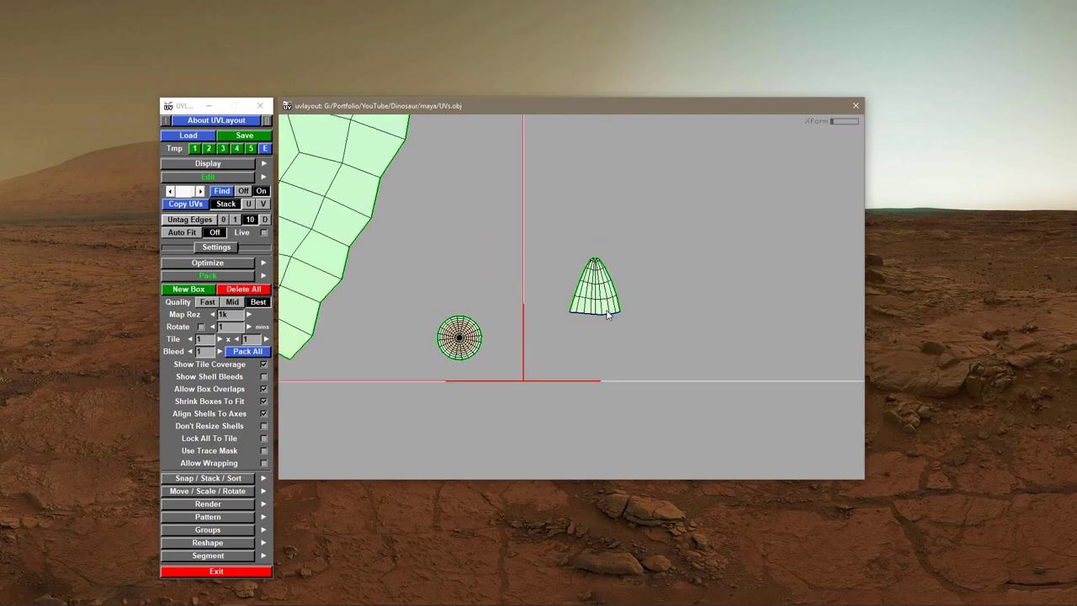
{"action": "right_click_drag", "start_coordinate": [607, 313], "coordinate": [651, 292]}
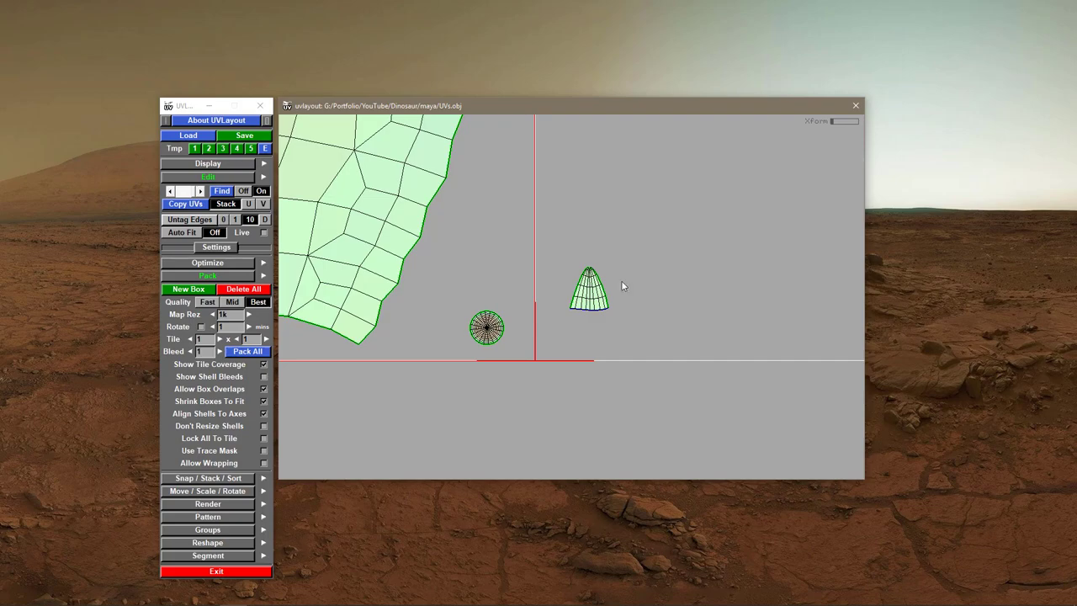
- Start Copy UVs with an edge tagged on the flattened front tooth of the lower jaw and find similar teeth
{"action": "key", "text": "3"}
{"action": "right_click_drag", "start_coordinate": [735, 327], "coordinate": [607, 349]}
{"action": "left_click_drag", "start_coordinate": [607, 349], "coordinate": [581, 352]}
{"action": "middle_click_drag", "start_coordinate": [582, 352], "coordinate": [561, 342]}
{"action": "left_click_drag", "start_coordinate": [563, 347], "coordinate": [458, 333]}
{"action": "right_click_drag", "start_coordinate": [459, 333], "coordinate": [429, 358]}
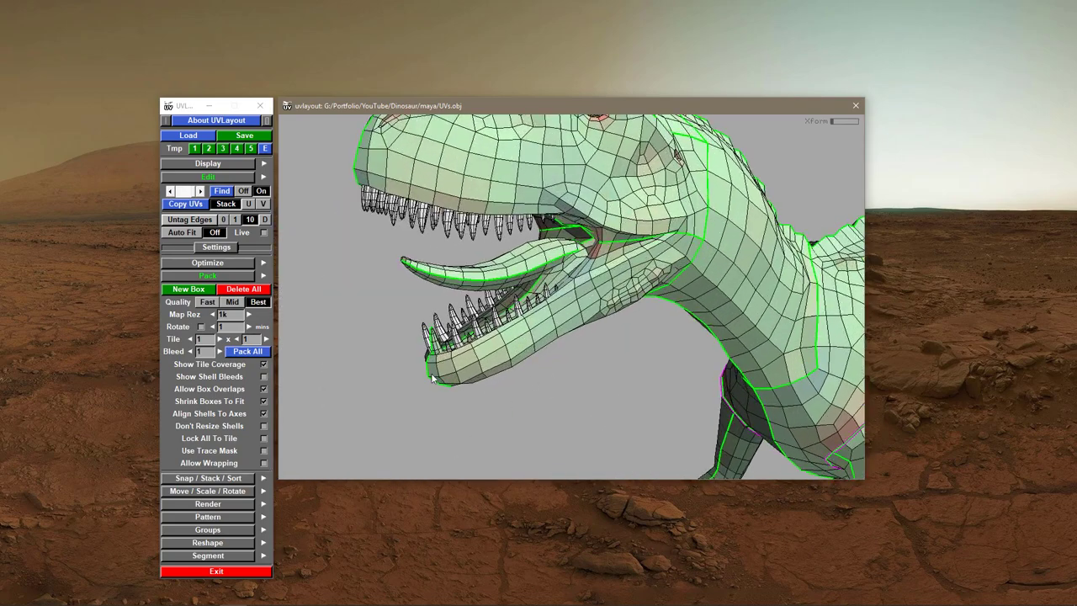
{"action": "left_click_drag", "start_coordinate": [430, 357], "coordinate": [501, 355]}
{"action": "middle_click_drag", "start_coordinate": [479, 395], "coordinate": [455, 299]}
{"action": "left_click_drag", "start_coordinate": [455, 299], "coordinate": [559, 346]}
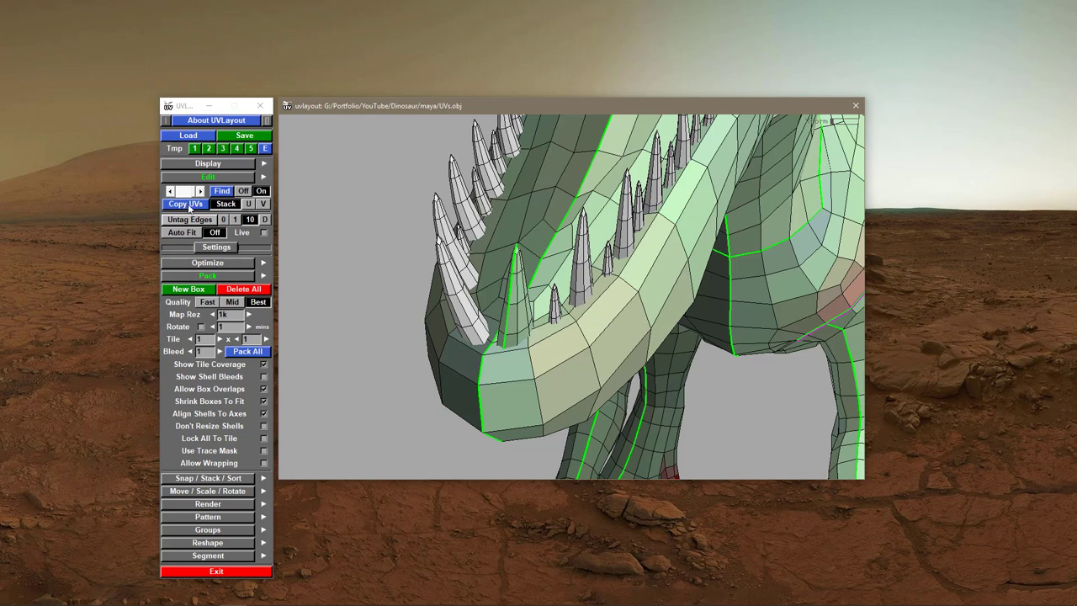
{"action": "left_click", "coordinate": [187, 204]}
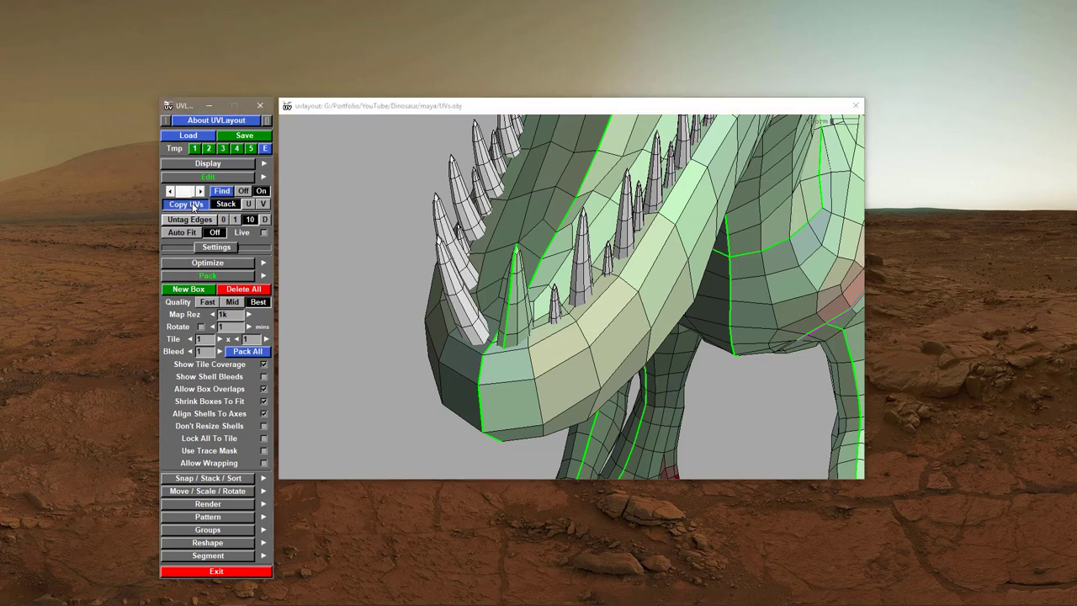
{"action": "left_click", "coordinate": [508, 318]}
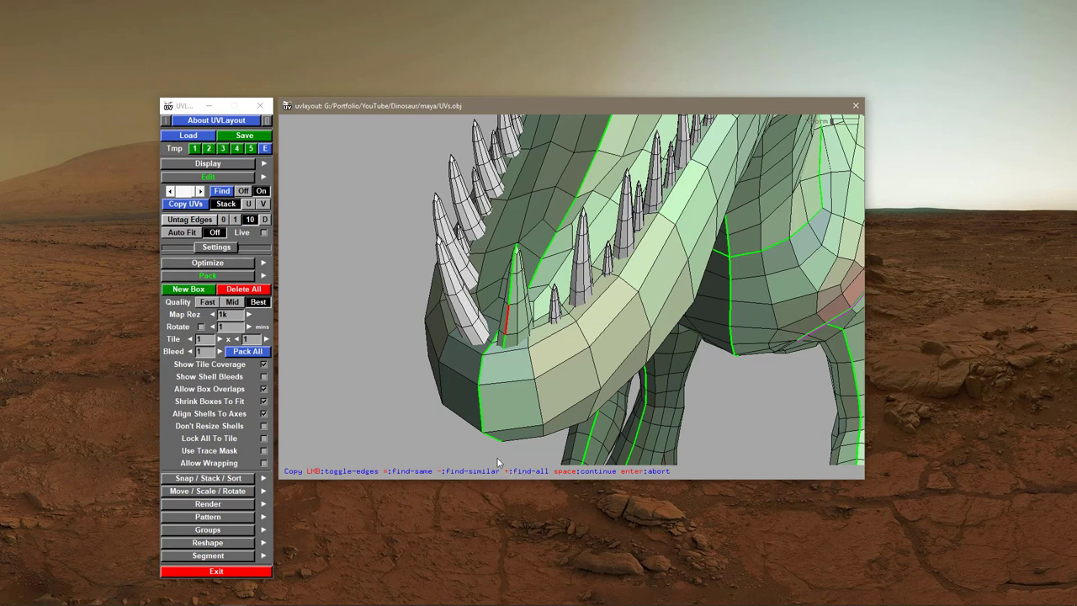
{"action": "key", "text": "minus"}
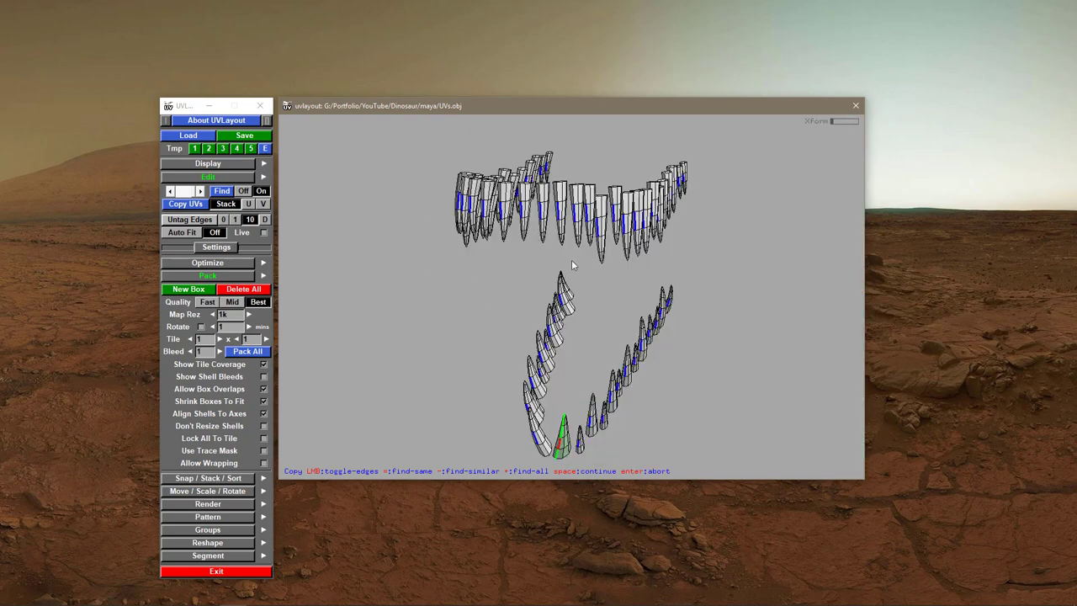
- Check the matched edges on the upper and lower teeth, and continue copying the UVs to all of them
{"action": "left_click_drag", "start_coordinate": [572, 260], "coordinate": [519, 227]}
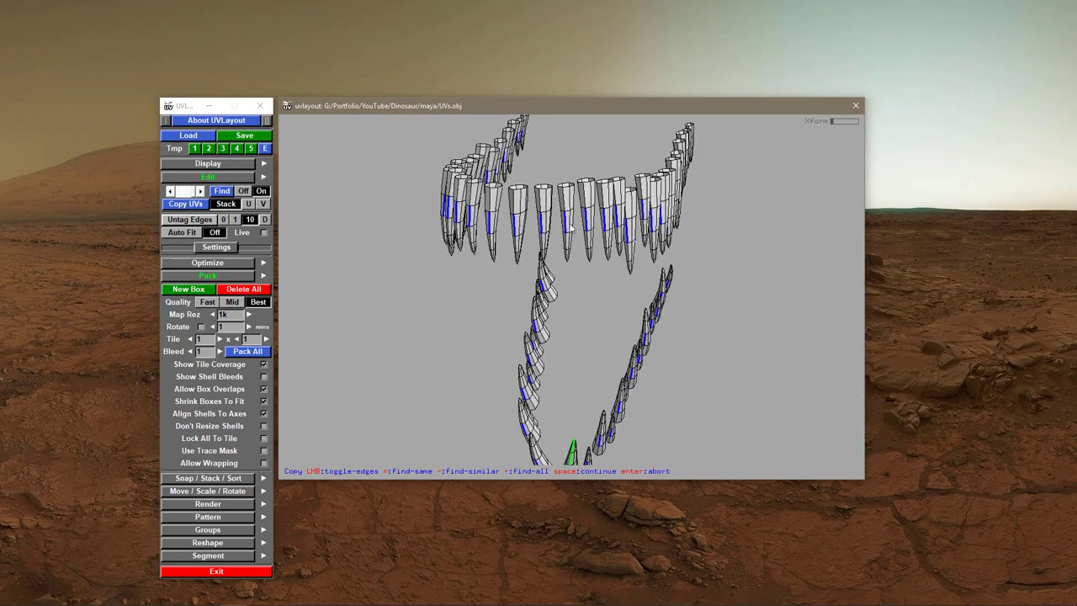
{"action": "left_click_drag", "start_coordinate": [657, 258], "coordinate": [652, 230]}
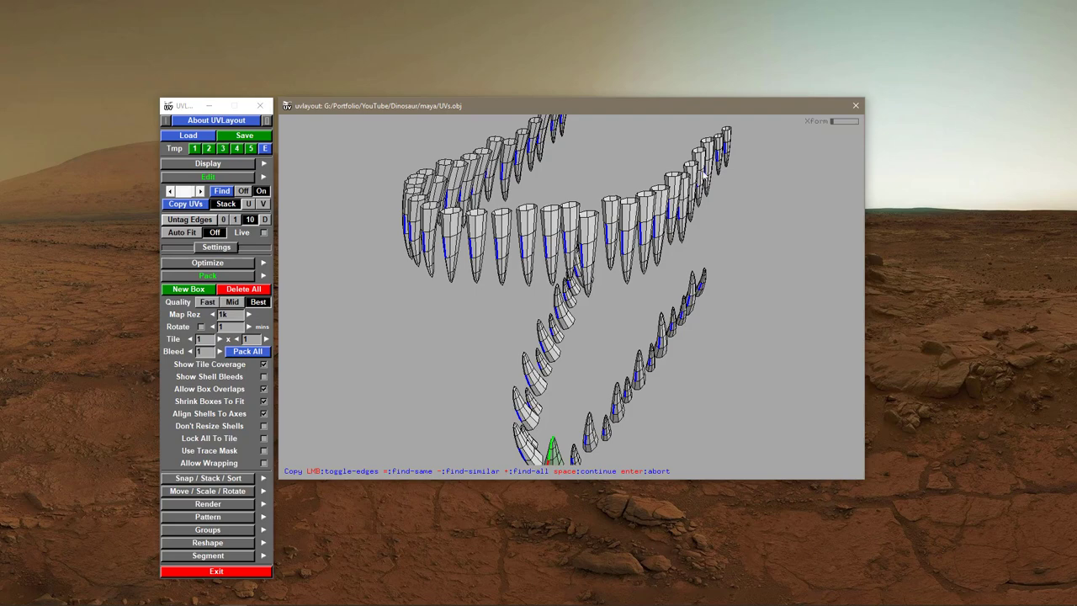
{"action": "left_click_drag", "start_coordinate": [568, 363], "coordinate": [627, 380]}
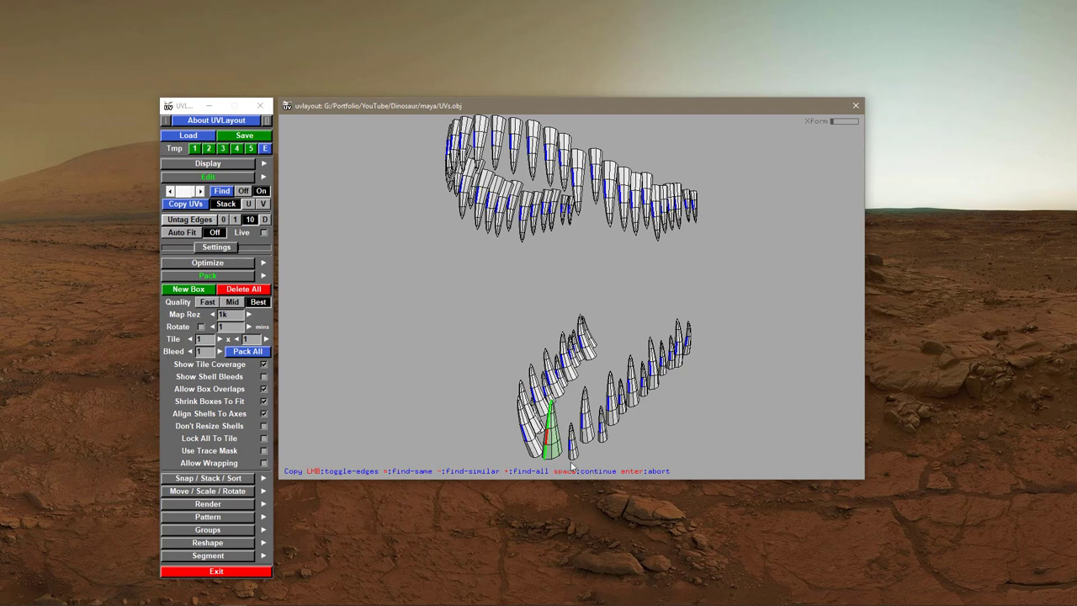
{"action": "key", "text": "space"}
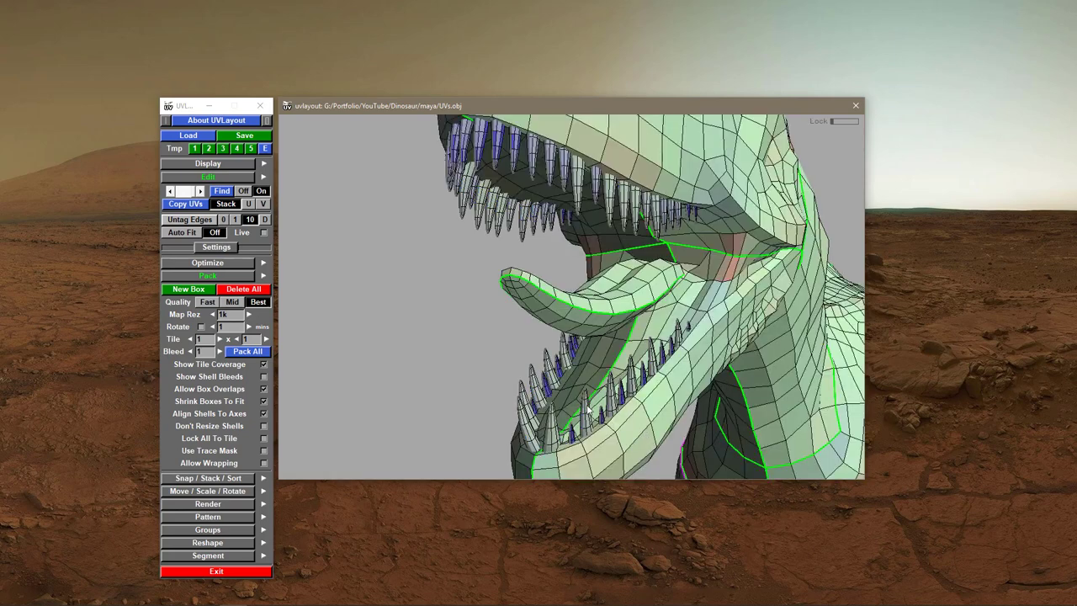
- Unlock all the stacked tooth shells in the UV view
{"action": "key", "text": "1"}
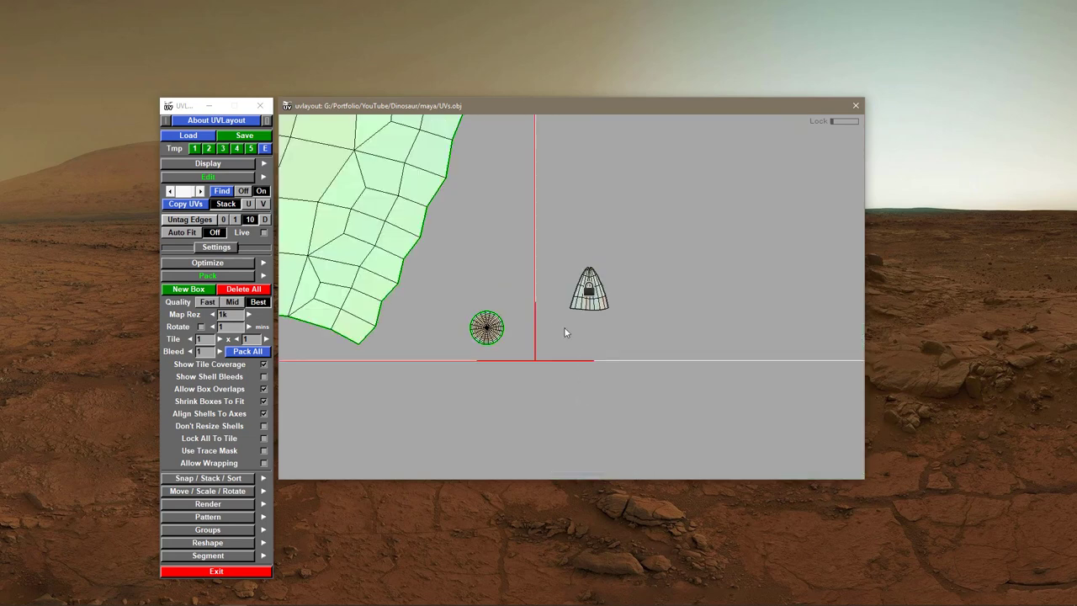
{"action": "right_click_drag", "start_coordinate": [565, 328], "coordinate": [633, 362]}
{"action": "middle_click_drag", "start_coordinate": [627, 361], "coordinate": [577, 356]}
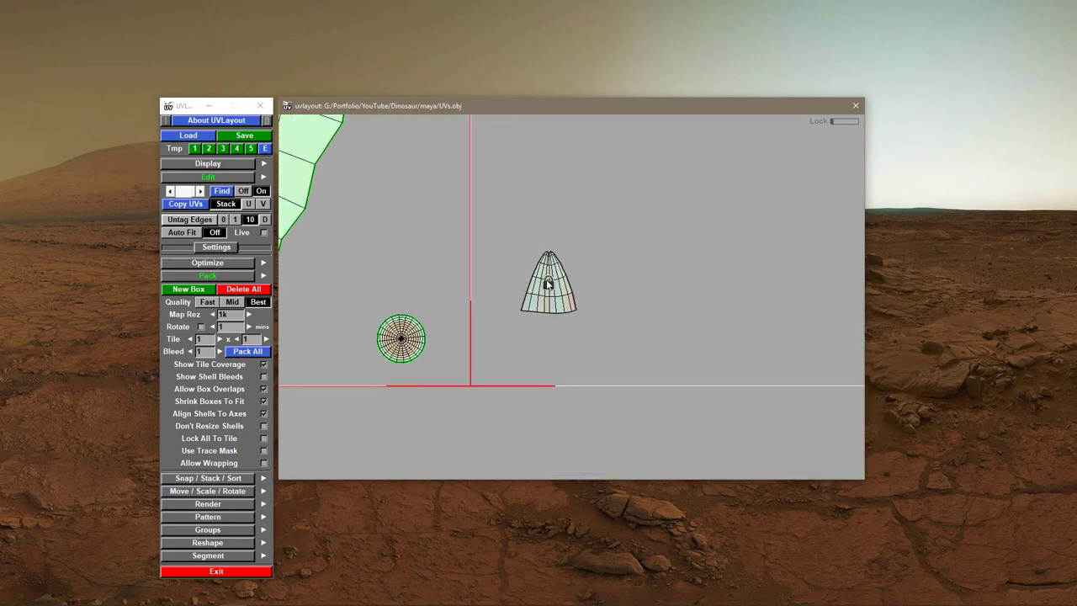
{"action": "key", "text": "l"}
{"action": "scroll", "coordinate": [571, 321], "scroll_direction": "down", "scroll_amount": 2}
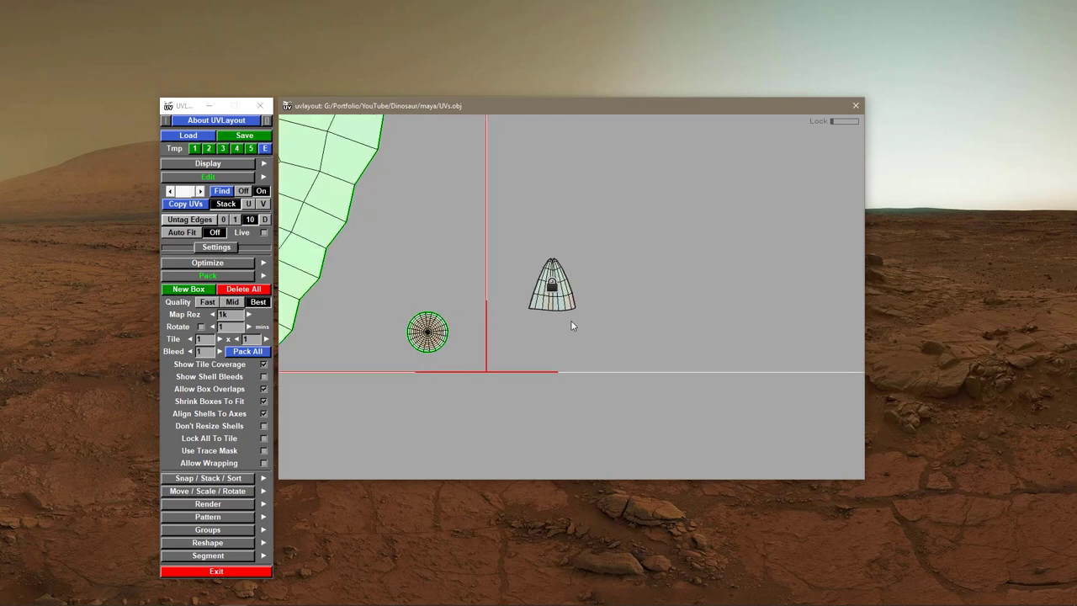
{"action": "scroll", "coordinate": [571, 320], "scroll_direction": "up", "scroll_amount": 2}
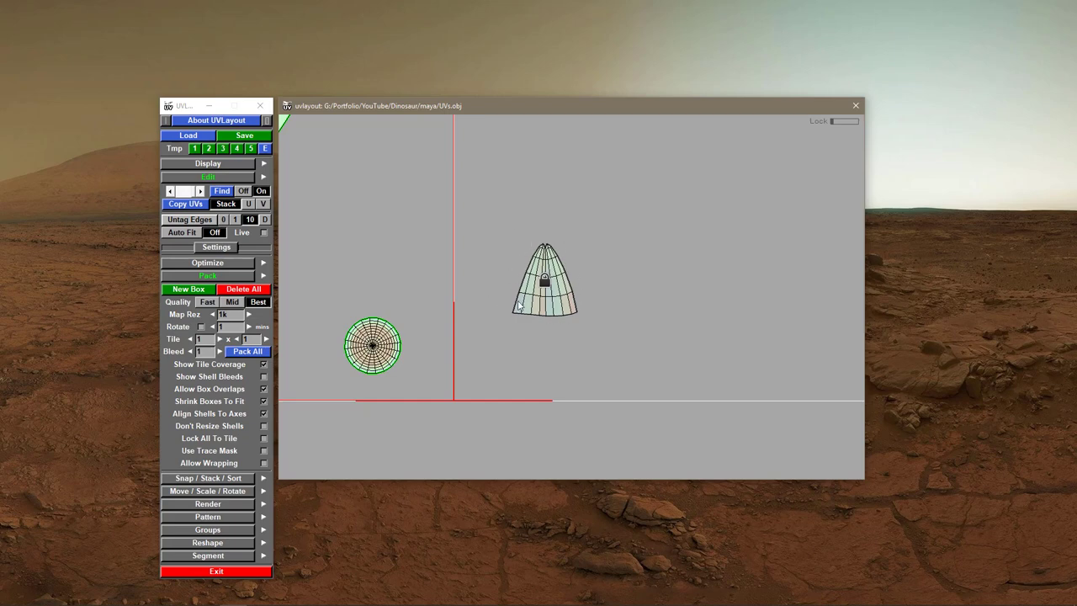
{"action": "right_click_drag", "start_coordinate": [515, 308], "coordinate": [783, 383]}
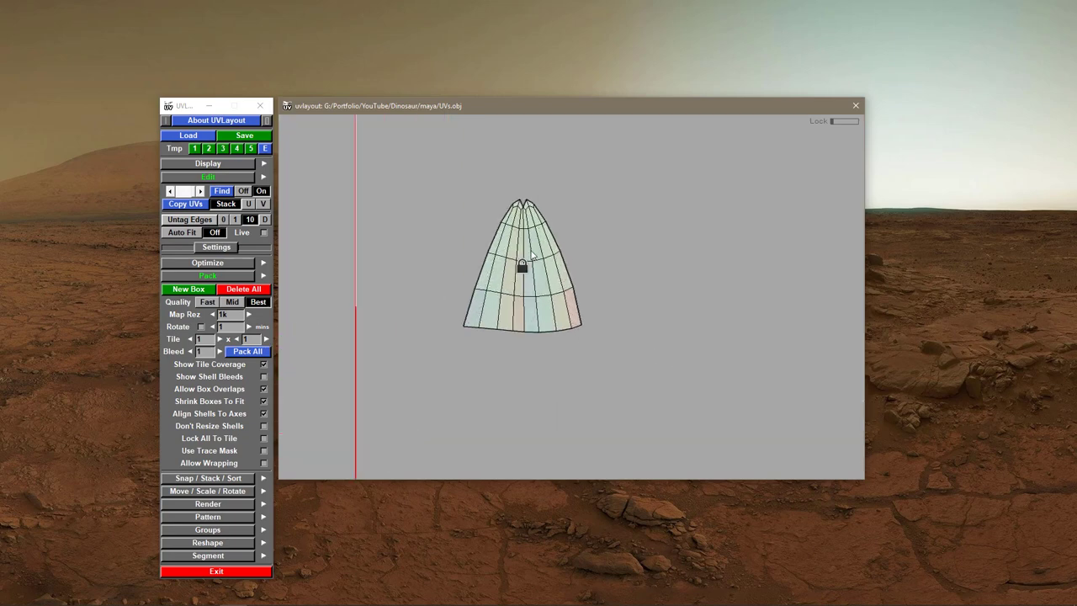
{"action": "scroll", "coordinate": [581, 299], "scroll_direction": "down", "scroll_amount": 2}
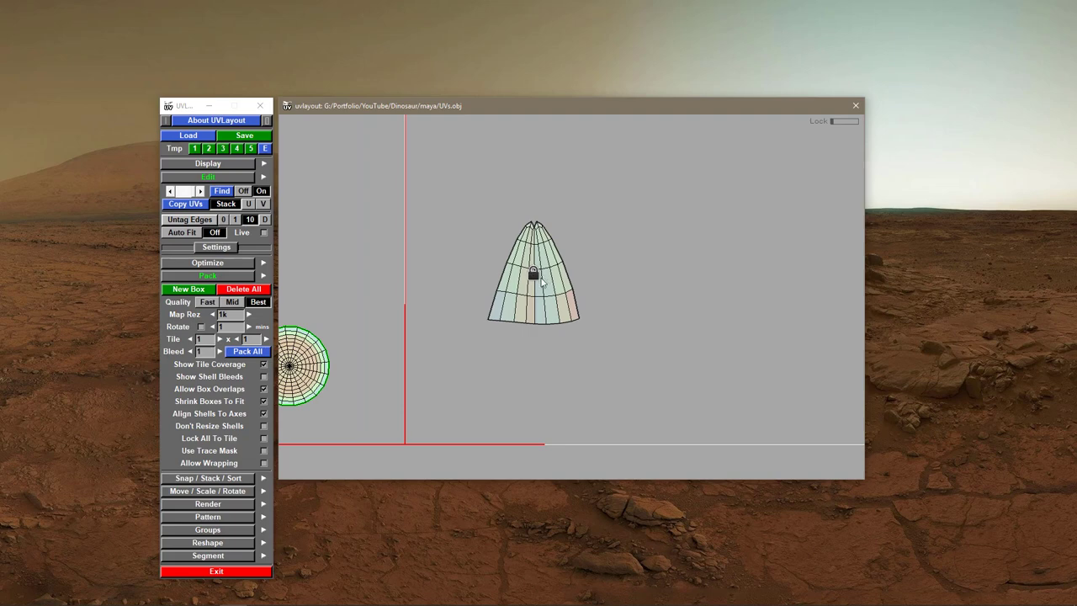
{"action": "key", "text": "l"}
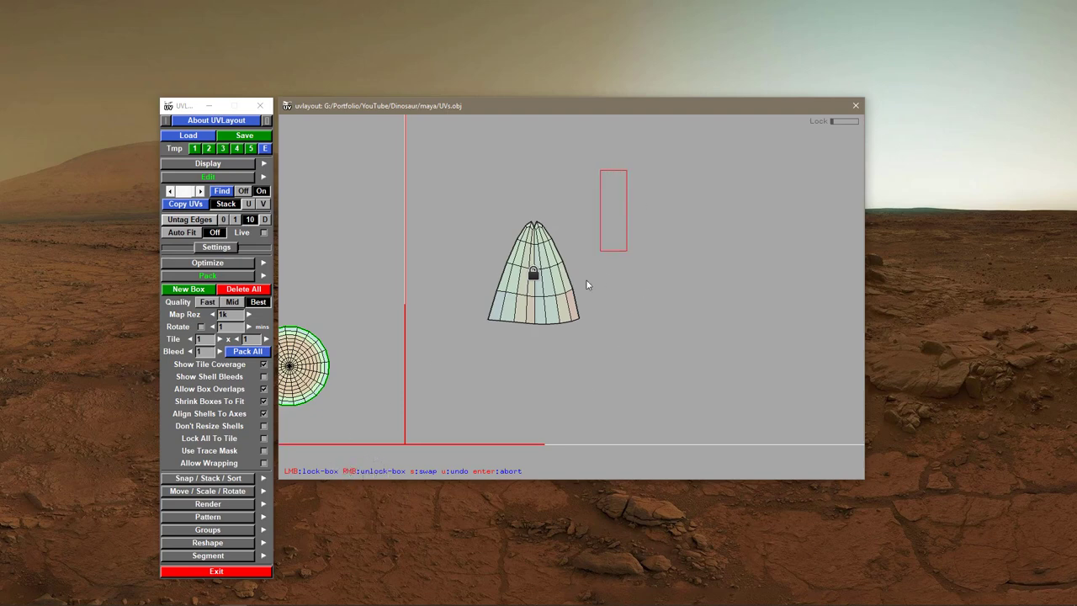
{"action": "left_click", "coordinate": [461, 363]}
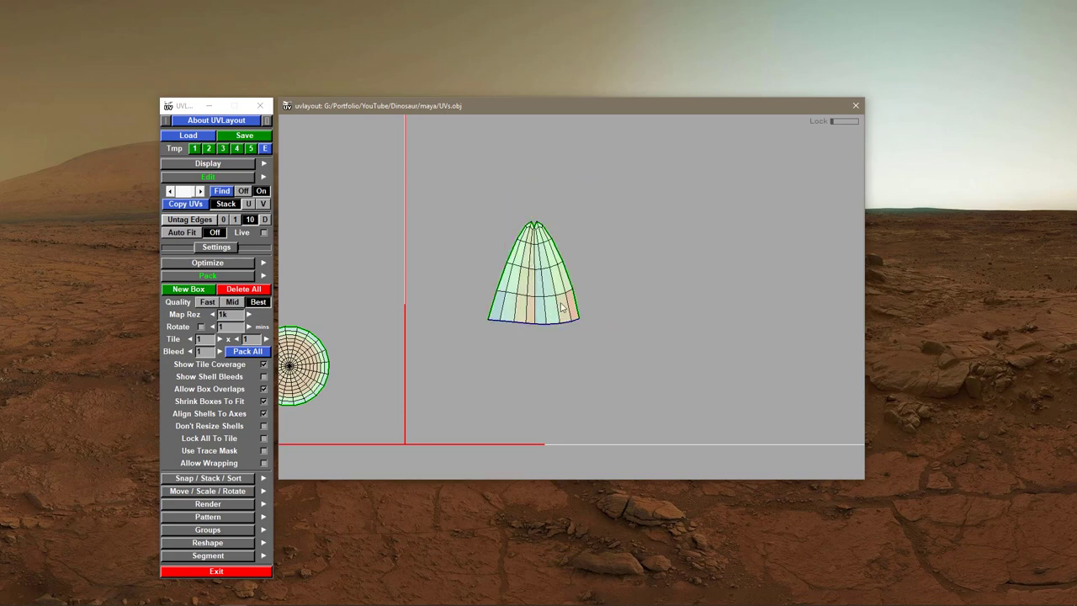
- Move individual tooth shells off the stack so the overlapping copies are spread into separate groups
{"action": "right_click_drag", "start_coordinate": [625, 318], "coordinate": [447, 315]}
{"action": "scroll", "coordinate": [622, 324], "scroll_direction": "up", "scroll_amount": 3}
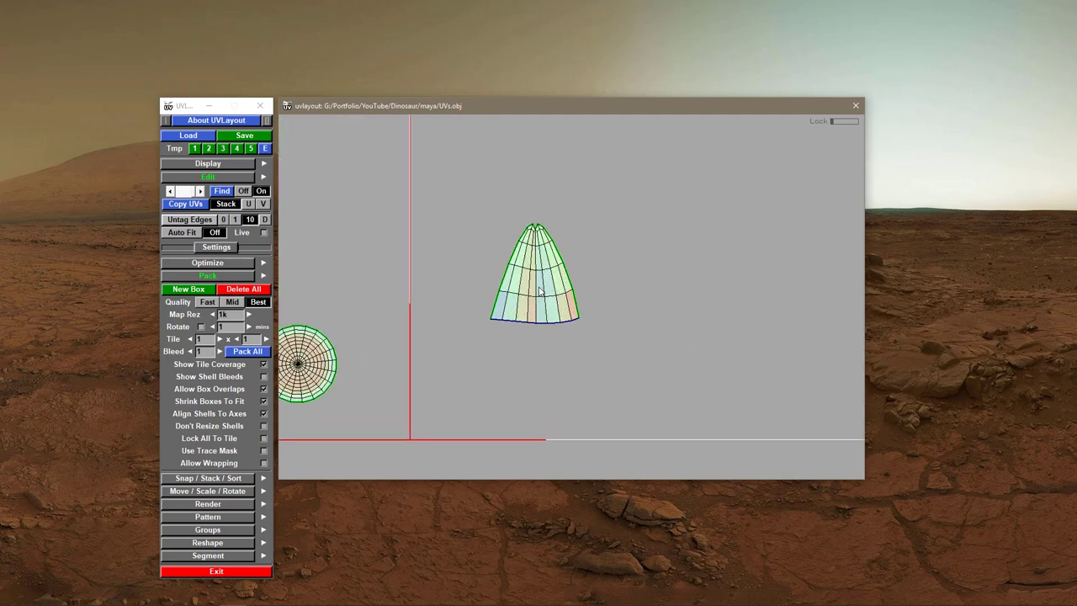
{"action": "middle_click_drag", "start_coordinate": [540, 290], "coordinate": [583, 299]}
{"action": "middle_click_drag", "start_coordinate": [540, 250], "coordinate": [503, 229]}
{"action": "right_click_drag", "start_coordinate": [688, 309], "coordinate": [515, 284]}
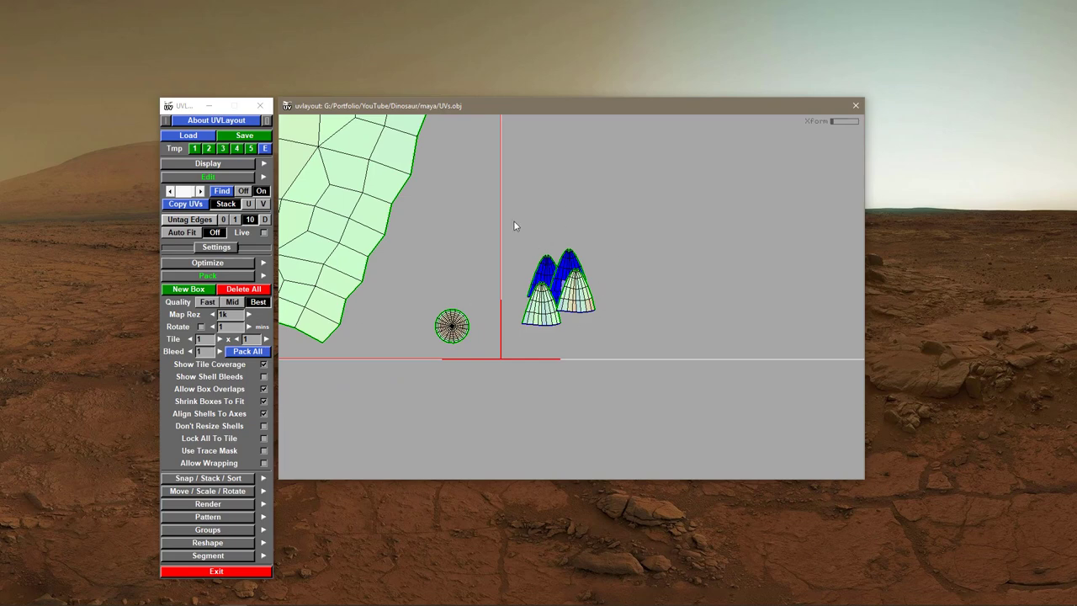
- Group all the tooth shells in a new packing box and enlarge it to a roughly square area about four times as wide
{"action": "left_click_drag", "start_coordinate": [514, 222], "coordinate": [606, 334]}
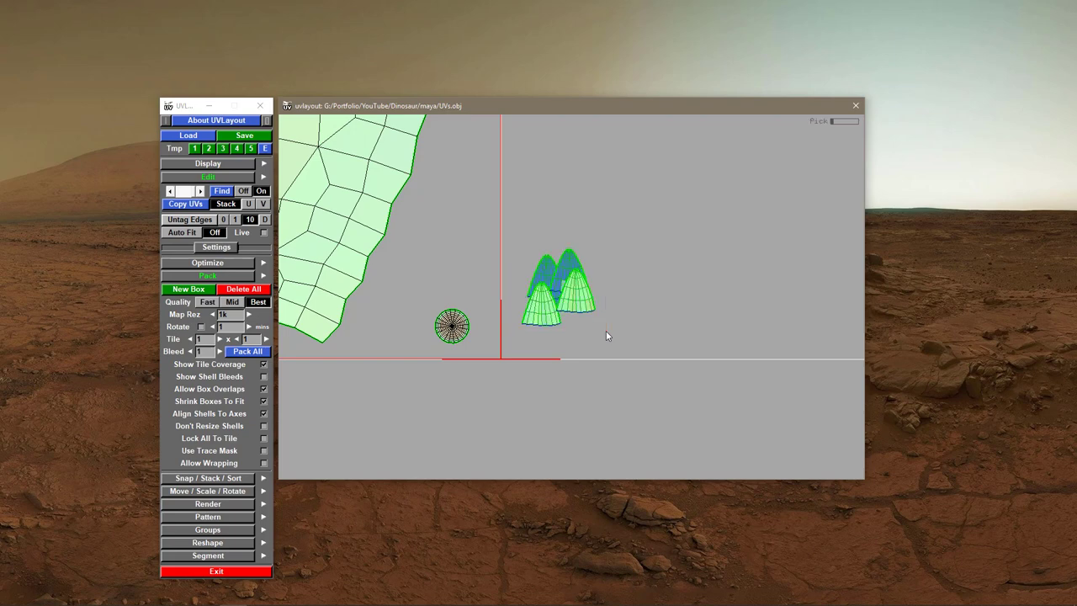
{"action": "left_click", "coordinate": [186, 291]}
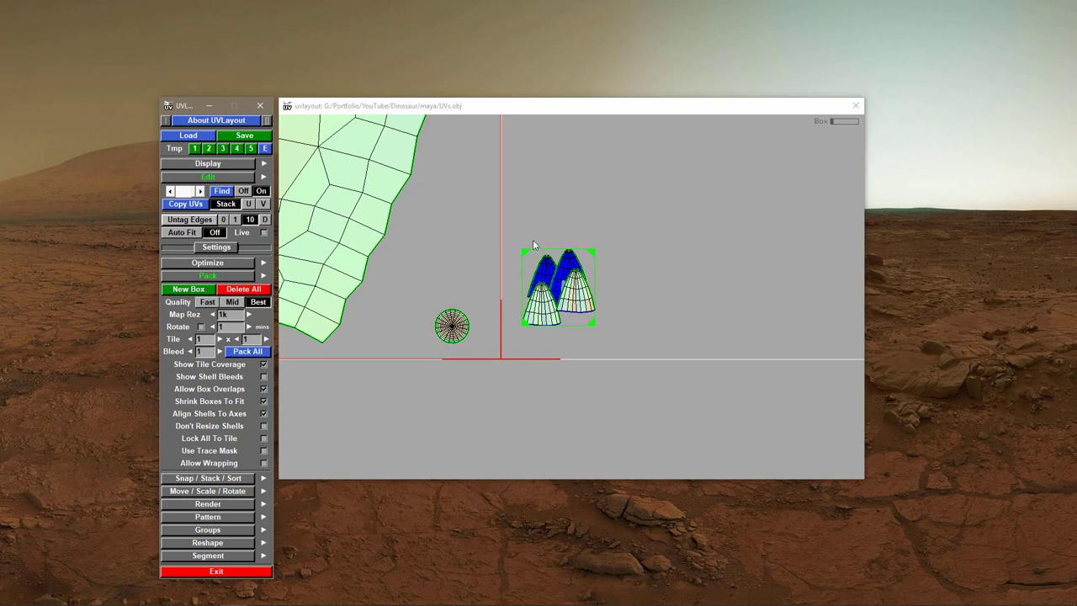
{"action": "right_click_drag", "start_coordinate": [632, 325], "coordinate": [584, 335]}
{"action": "middle_click_drag", "start_coordinate": [563, 355], "coordinate": [482, 379]}
{"action": "right_click_drag", "start_coordinate": [496, 382], "coordinate": [599, 387]}
{"action": "middle_click_drag", "start_coordinate": [449, 316], "coordinate": [455, 311]}
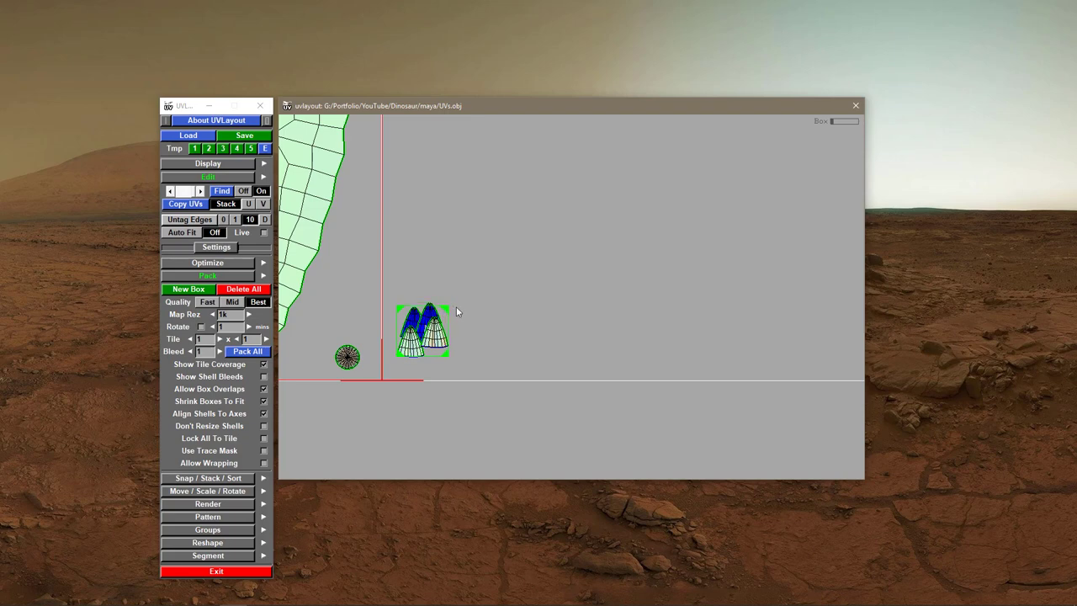
{"action": "left_click_drag", "start_coordinate": [457, 311], "coordinate": [618, 253]}
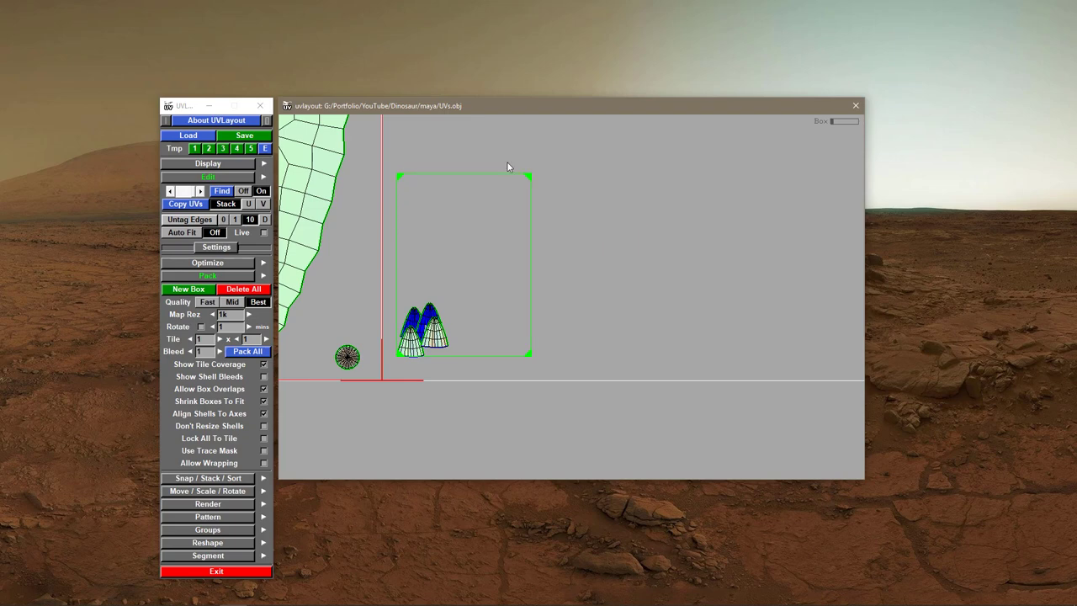
{"action": "left_click_drag", "start_coordinate": [508, 167], "coordinate": [501, 225]}
{"action": "left_click_drag", "start_coordinate": [615, 193], "coordinate": [507, 179]}
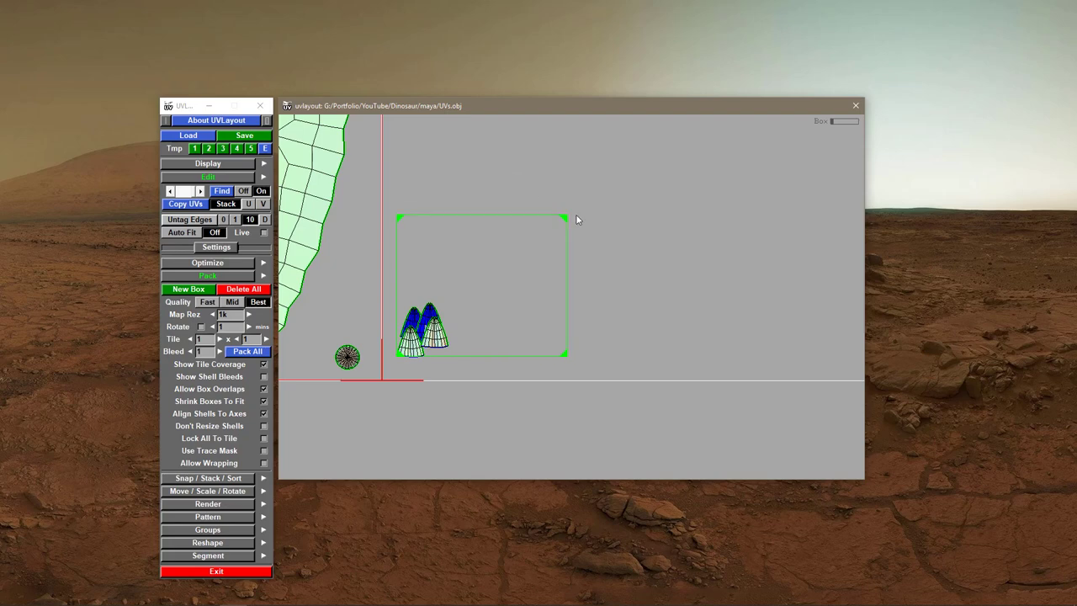
{"action": "left_click_drag", "start_coordinate": [667, 220], "coordinate": [601, 244]}
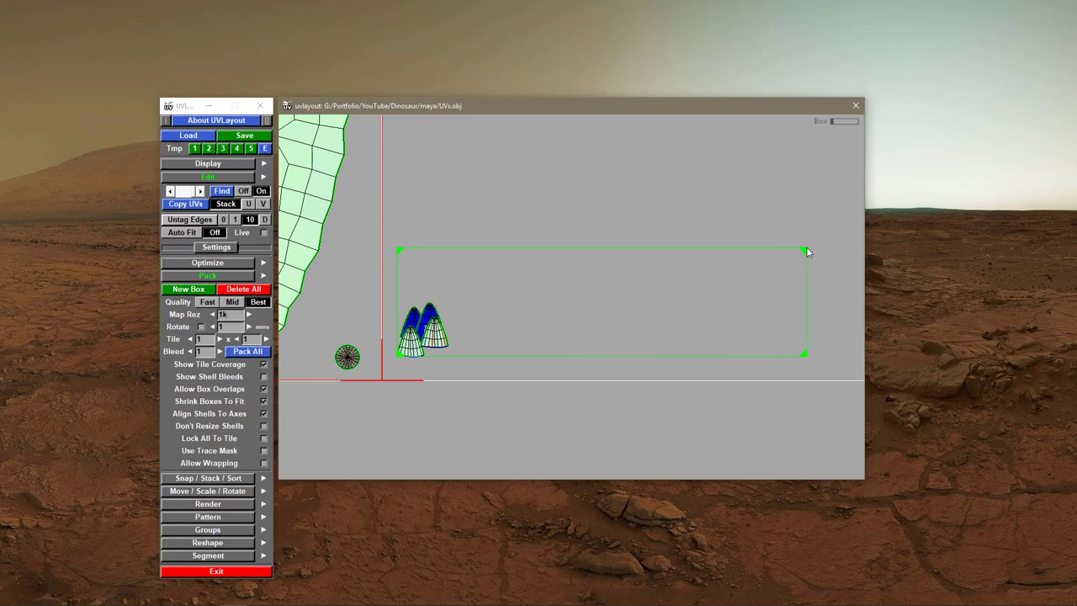
{"action": "left_click_drag", "start_coordinate": [806, 251], "coordinate": [600, 156]}
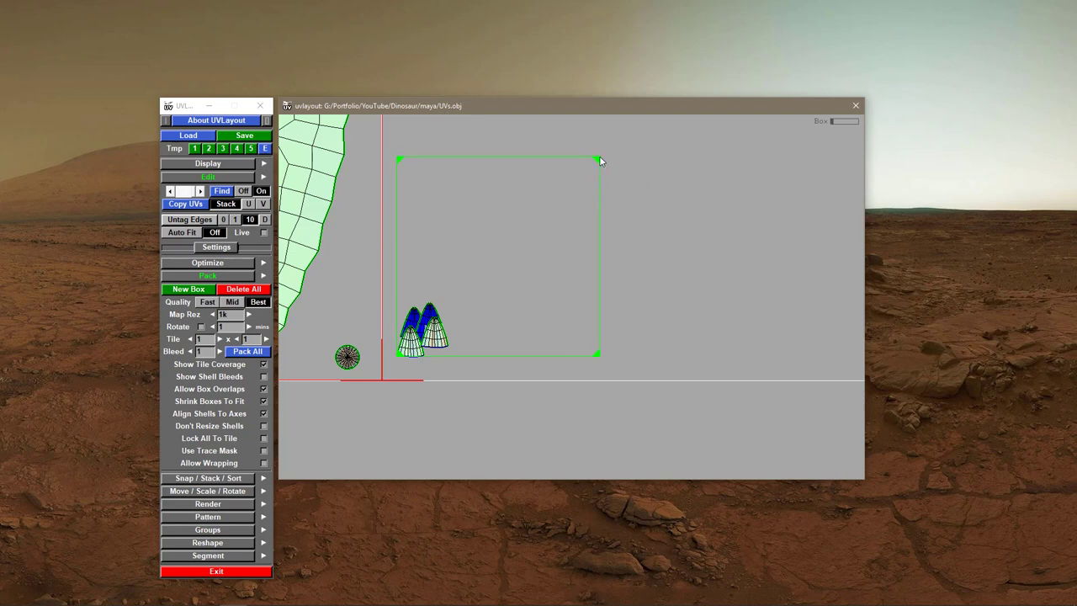
- Pack the tooth shells inside their enlarged square box
{"action": "key", "text": "p"}
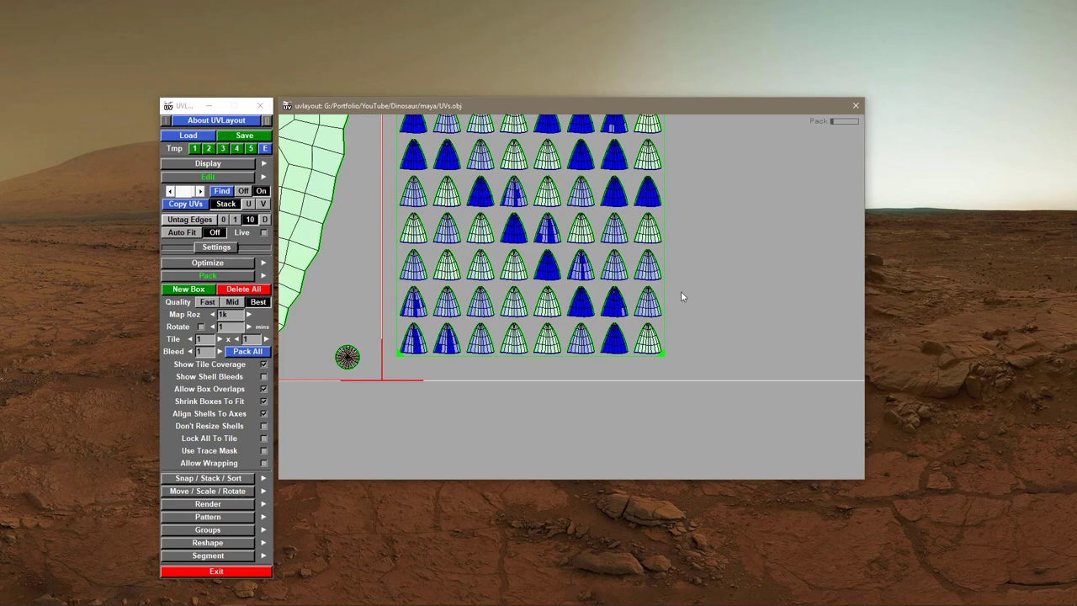
{"action": "right_click_drag", "start_coordinate": [681, 292], "coordinate": [641, 272]}
{"action": "middle_click_drag", "start_coordinate": [642, 272], "coordinate": [570, 342]}
{"action": "right_click_drag", "start_coordinate": [570, 343], "coordinate": [522, 354]}
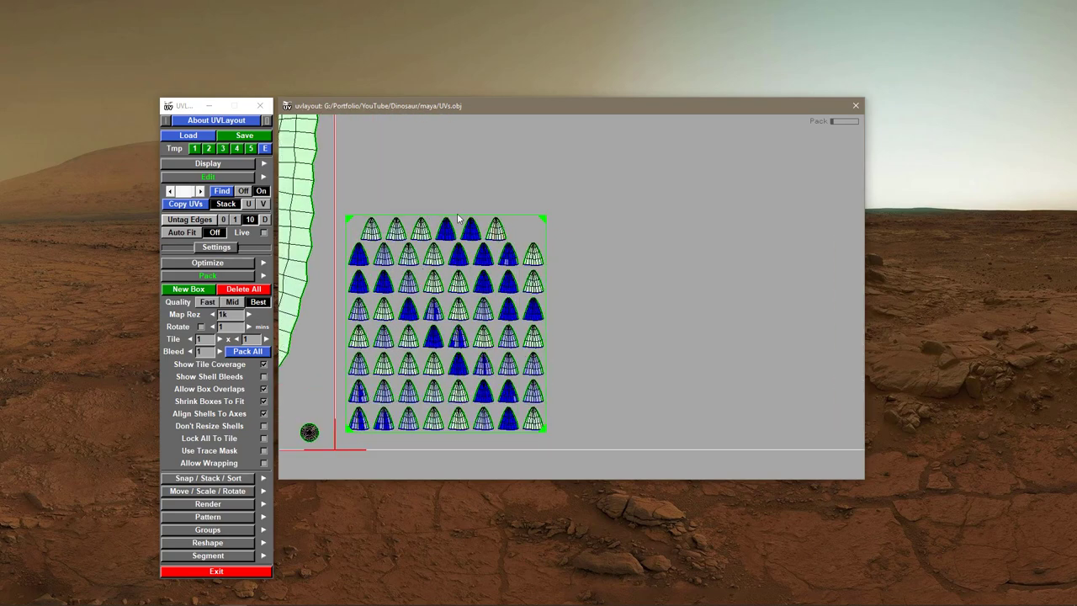
{"action": "scroll", "coordinate": [588, 390], "scroll_direction": "down", "scroll_amount": 1}
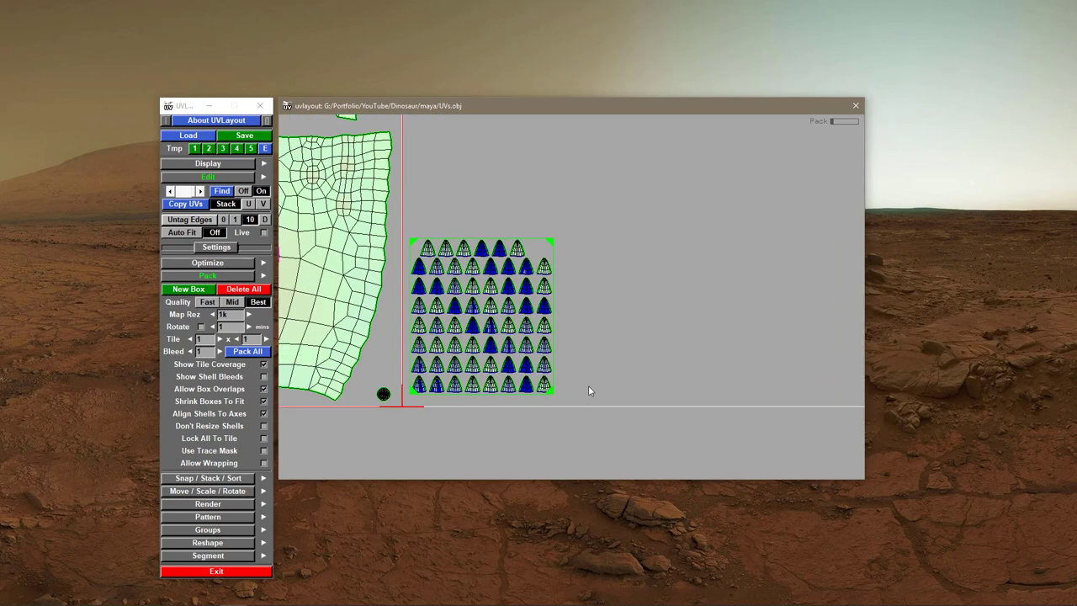
- Reshape the tooth box into a long, low strip and repack the tooth shells in three rows
{"action": "left_click_drag", "start_coordinate": [552, 245], "coordinate": [776, 344]}
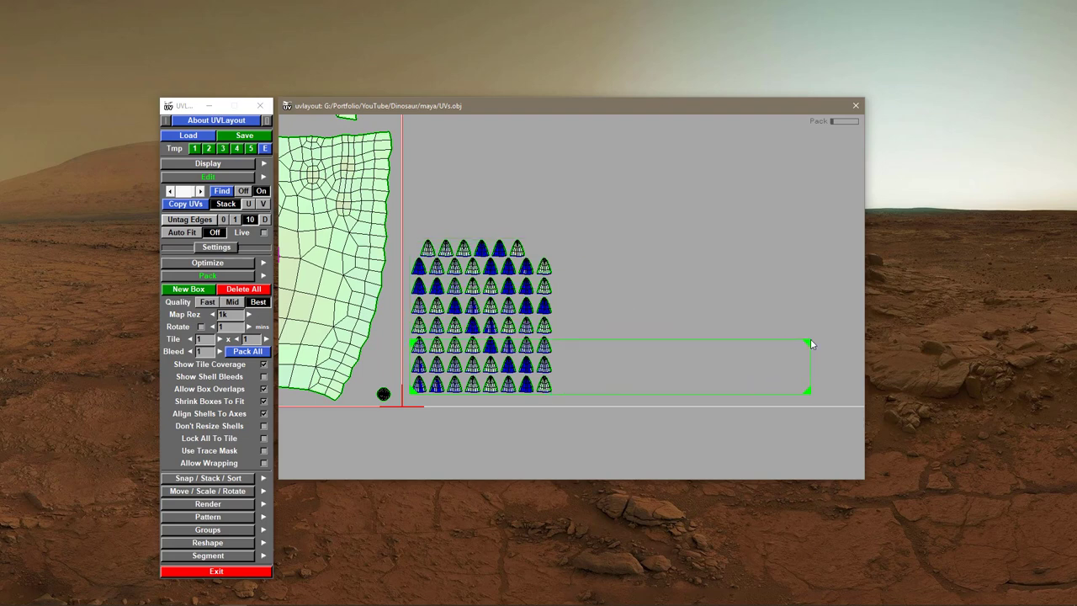
{"action": "key", "text": "]"}
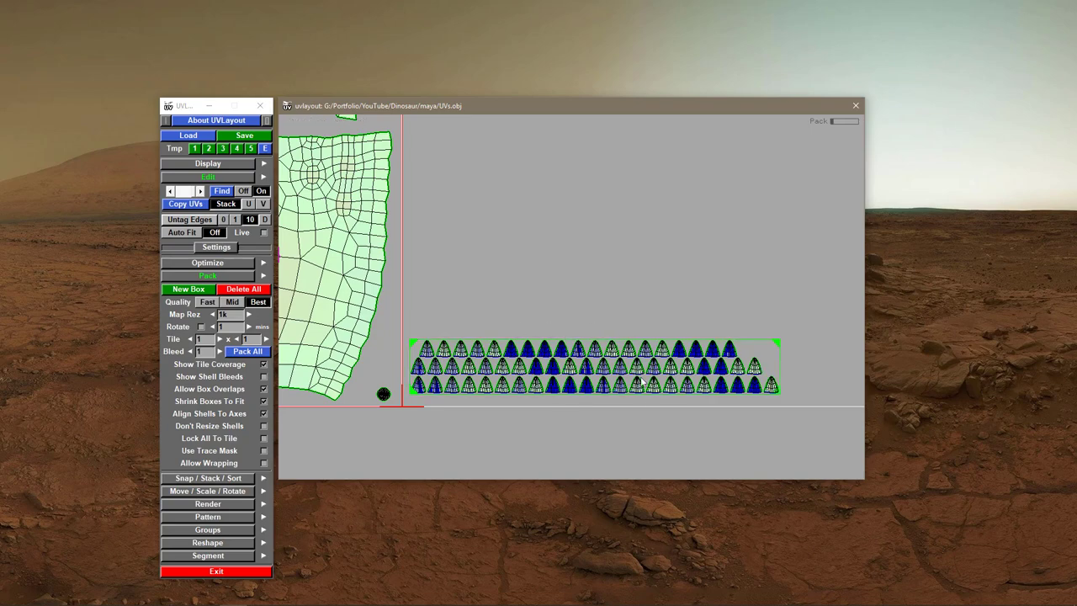
{"action": "right_click_drag", "start_coordinate": [587, 391], "coordinate": [637, 433]}
{"action": "middle_click_drag", "start_coordinate": [636, 431], "coordinate": [536, 358]}
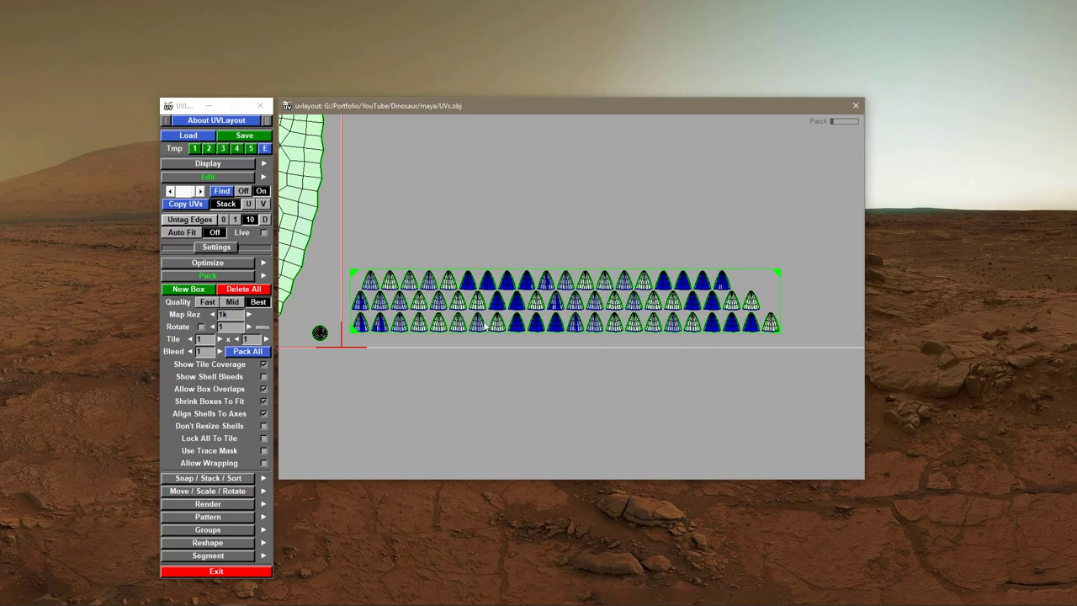
- Examine the distortion colours of the packed tooth shells, and compare them with the large and small teeth in the 3D view
{"action": "right_click_drag", "start_coordinate": [617, 365], "coordinate": [701, 358]}
{"action": "right_click_drag", "start_coordinate": [401, 305], "coordinate": [546, 340]}
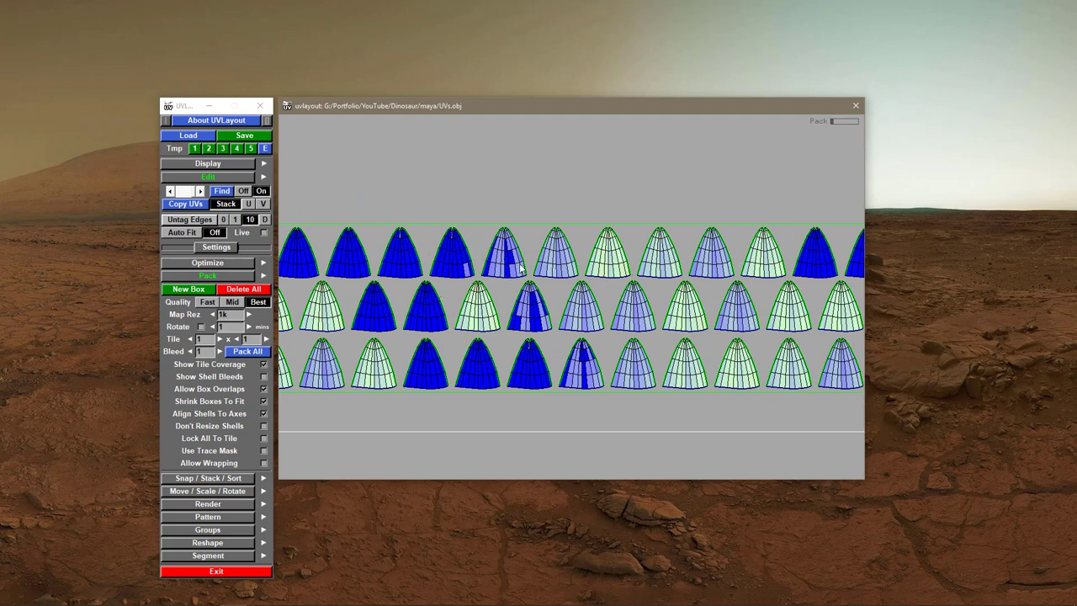
{"action": "right_click_drag", "start_coordinate": [492, 365], "coordinate": [416, 316]}
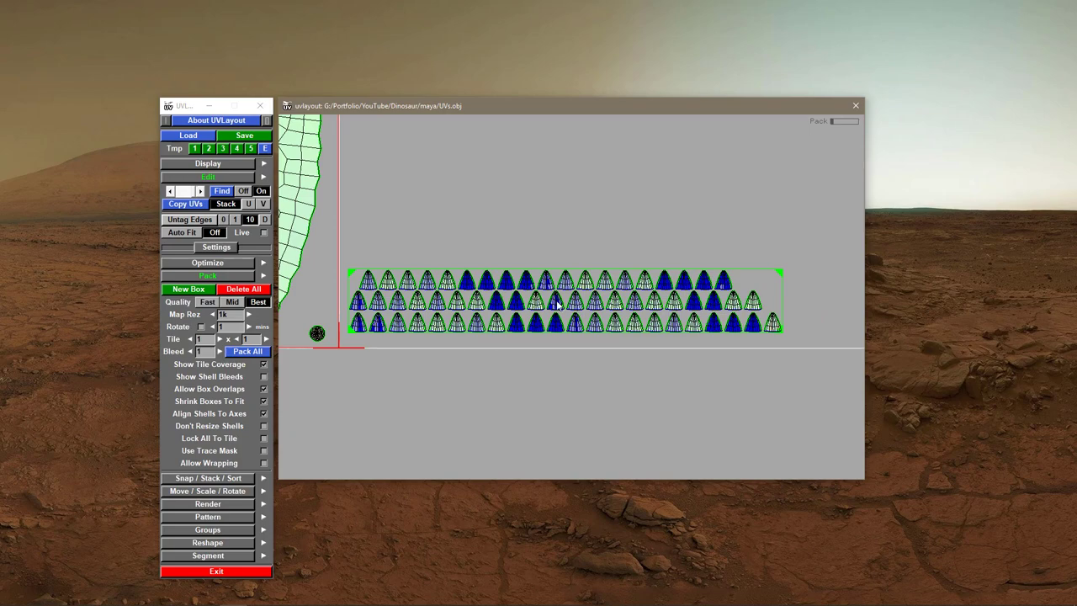
{"action": "key", "text": "3"}
{"action": "right_click_drag", "start_coordinate": [570, 387], "coordinate": [591, 413]}
{"action": "middle_click_drag", "start_coordinate": [589, 420], "coordinate": [581, 355]}
{"action": "right_click_drag", "start_coordinate": [557, 347], "coordinate": [590, 367]}
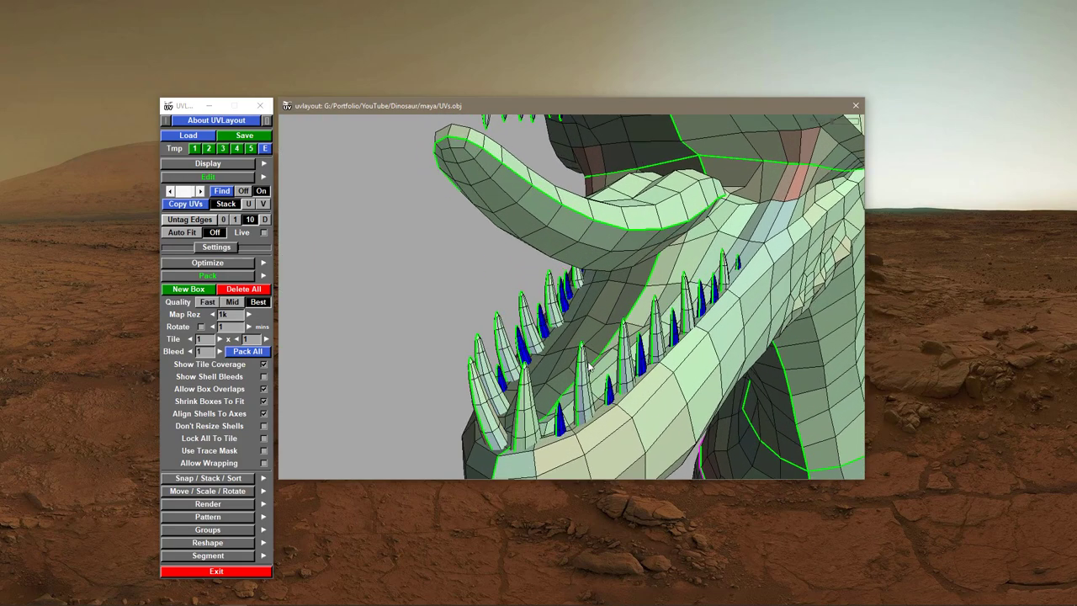
{"action": "middle_click_drag", "start_coordinate": [589, 364], "coordinate": [486, 392]}
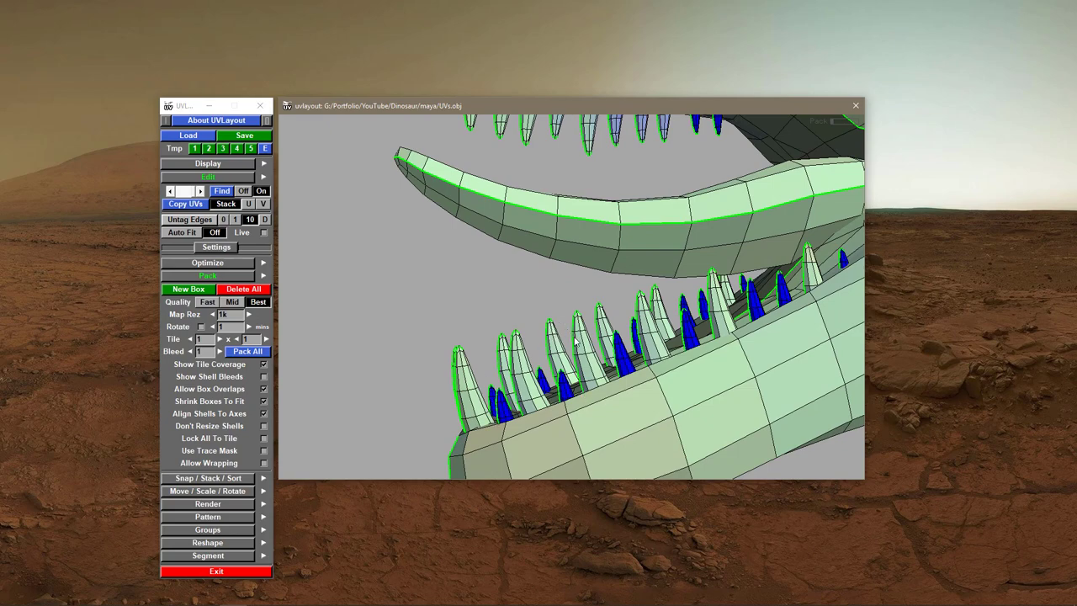
{"action": "right_click_drag", "start_coordinate": [700, 374], "coordinate": [676, 347]}
{"action": "left_click_drag", "start_coordinate": [676, 347], "coordinate": [637, 344]}
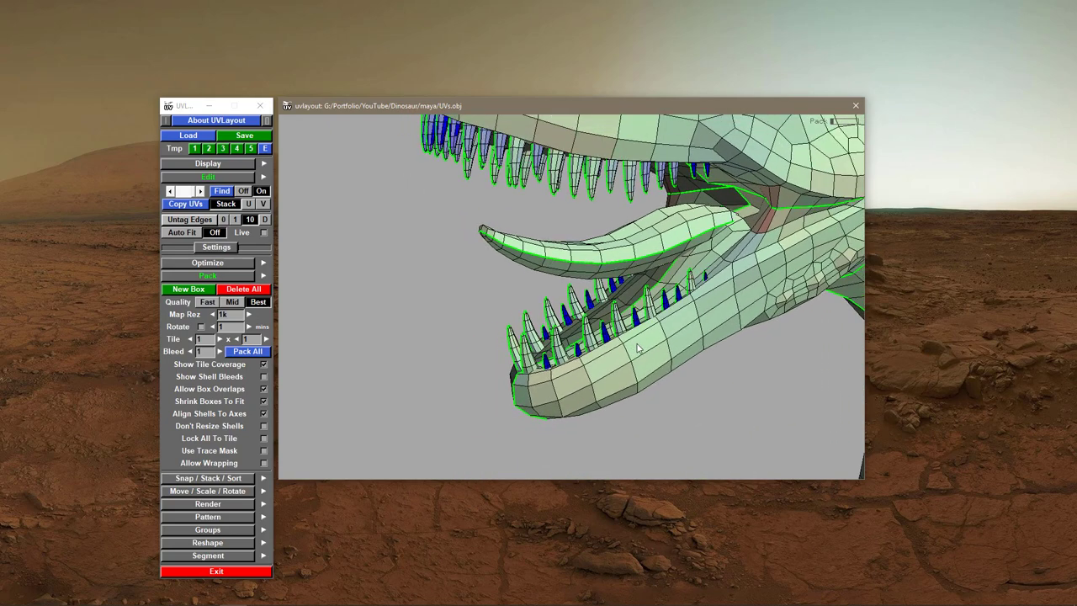
{"action": "right_click_drag", "start_coordinate": [564, 355], "coordinate": [616, 410]}
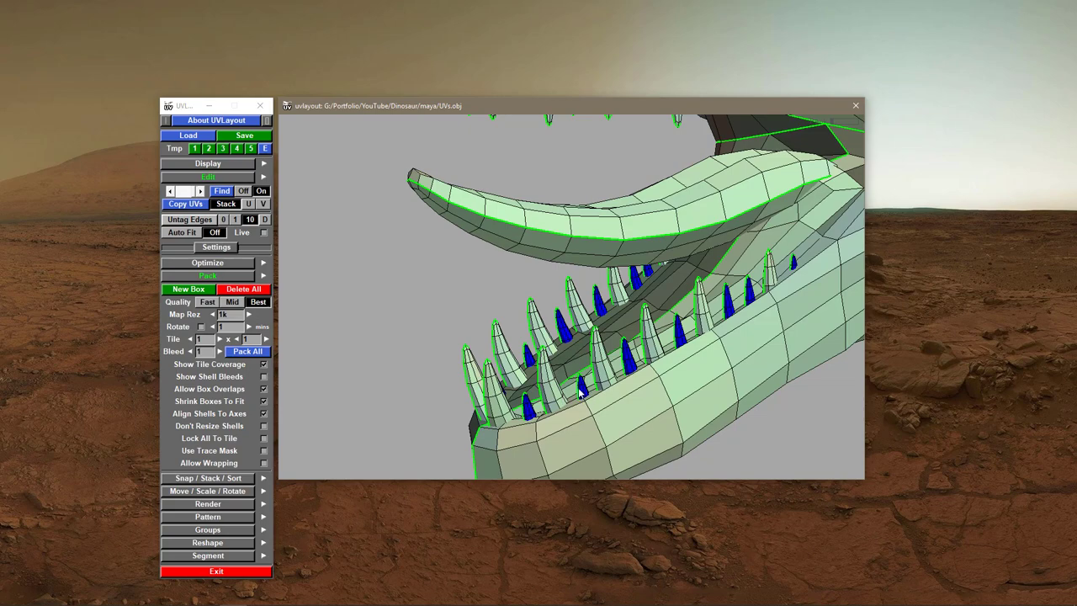
{"action": "key", "text": "2"}
{"action": "key", "text": "3"}
{"action": "key", "text": "1"}
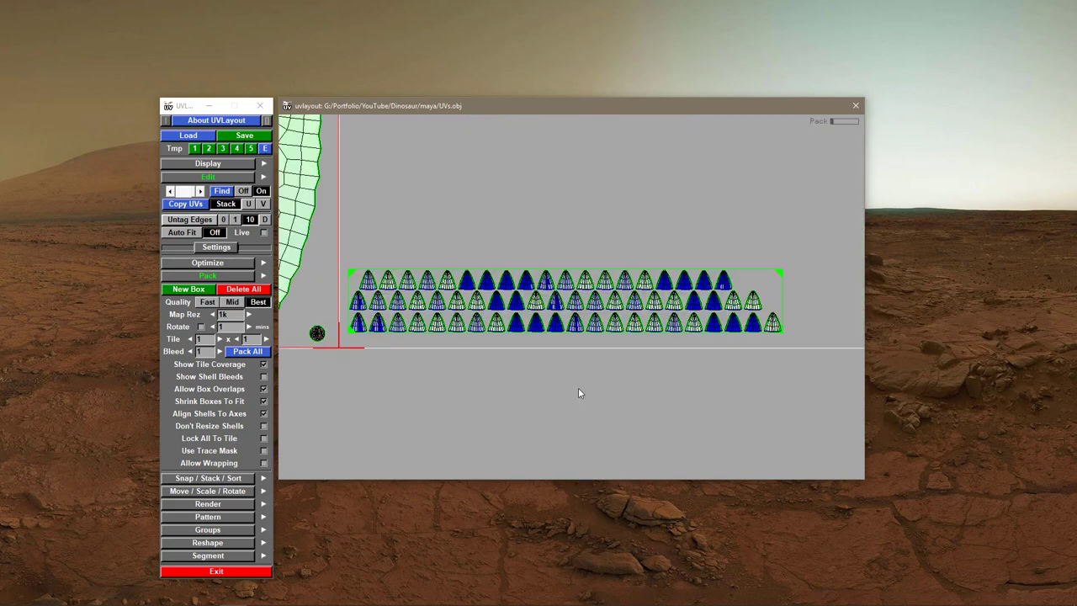
- Open the Optimize settings, and review the whole UV layout with the tooth box in the neighbouring tile
{"action": "mouse_move", "coordinate": [579, 389]}
{"action": "right_mouse_down"}
{"action": "mouse_move", "coordinate": [532, 372]}
{"action": "mouse_move", "coordinate": [570, 387]}
{"action": "right_mouse_up"}
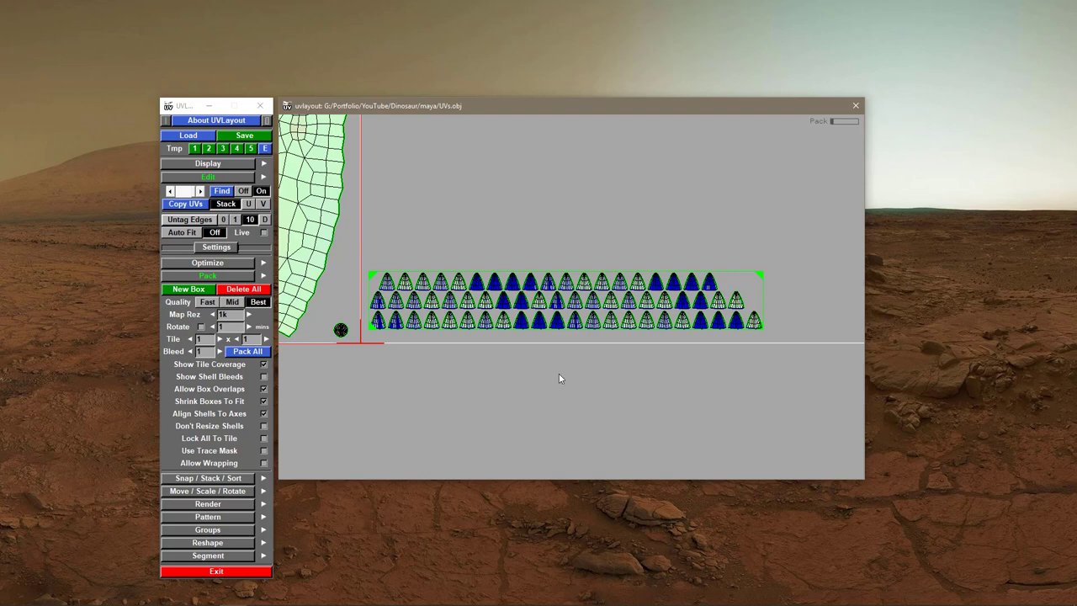
{"action": "left_click", "coordinate": [208, 262]}
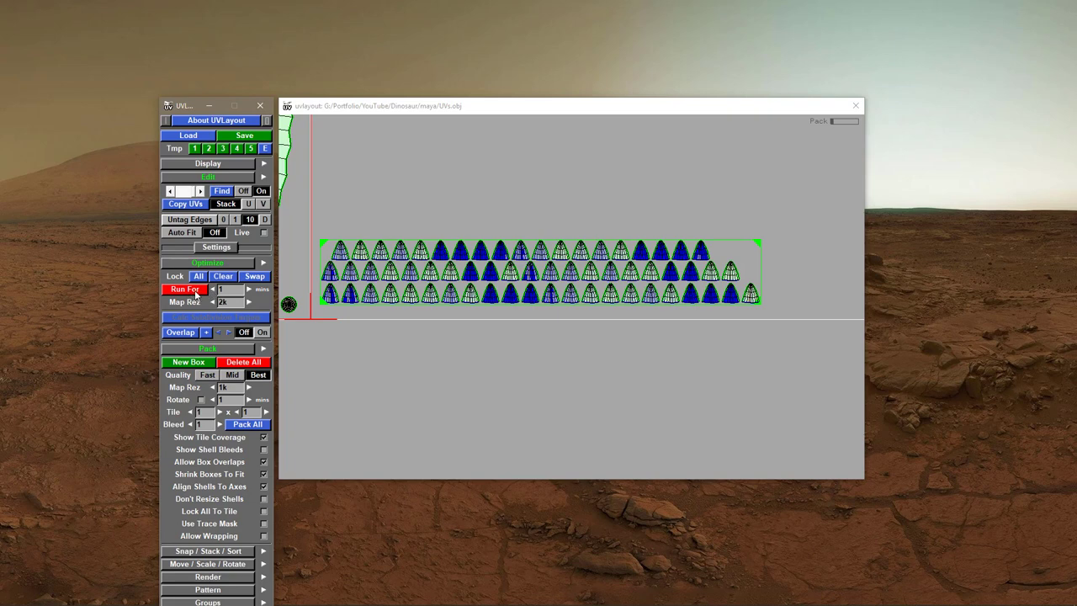
{"action": "right_click_drag", "start_coordinate": [495, 343], "coordinate": [434, 360]}
{"action": "middle_click_drag", "start_coordinate": [435, 360], "coordinate": [504, 430]}
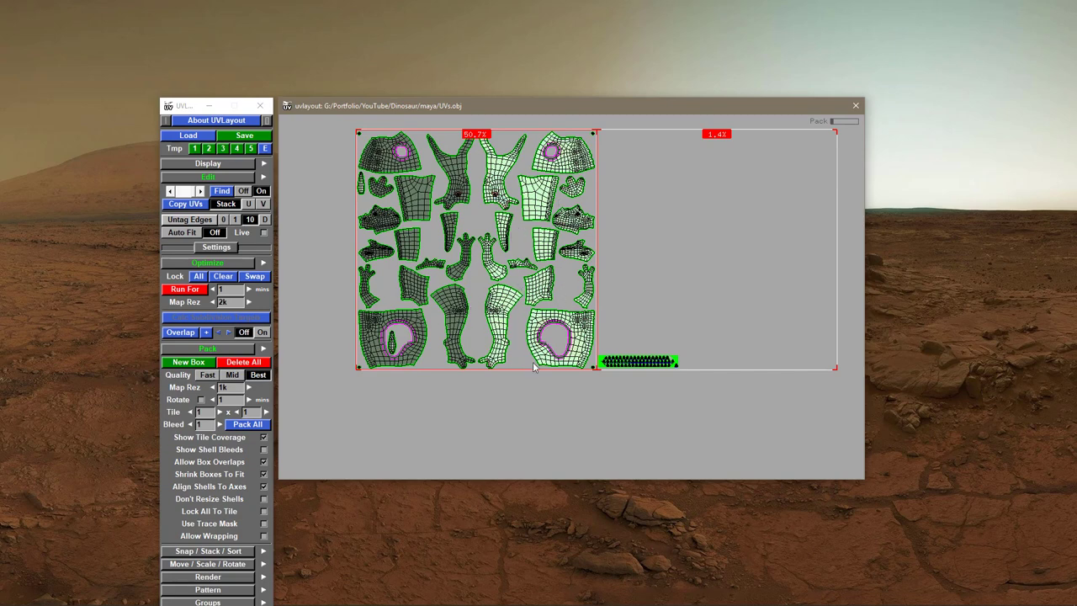
{"action": "scroll", "coordinate": [556, 376], "scroll_direction": "up", "scroll_amount": 2}
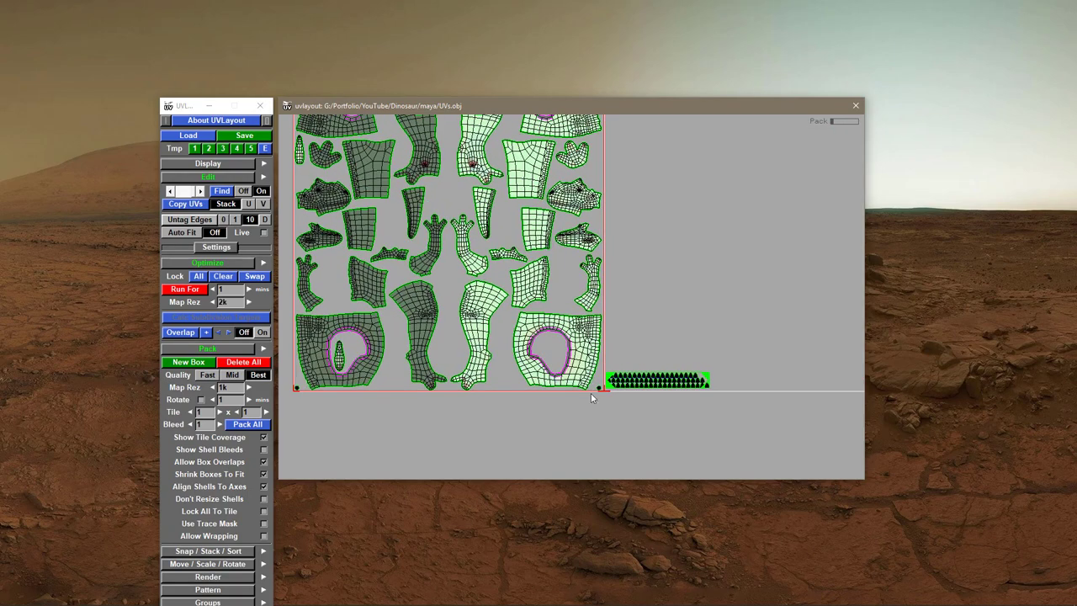
{"action": "scroll", "coordinate": [643, 389], "scroll_direction": "down", "scroll_amount": 2}
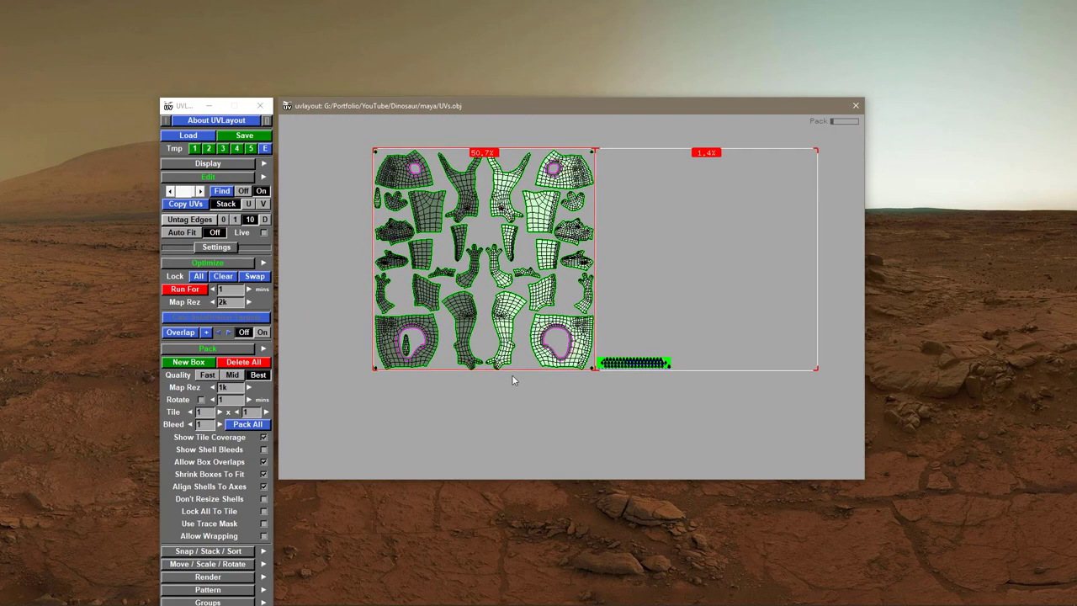
{"action": "middle_click_drag", "start_coordinate": [569, 386], "coordinate": [409, 340]}
{"action": "scroll", "coordinate": [455, 354], "scroll_direction": "up", "scroll_amount": 4}
{"action": "middle_click_drag", "start_coordinate": [495, 369], "coordinate": [778, 320]}
{"action": "scroll", "coordinate": [711, 358], "scroll_direction": "up", "scroll_amount": 3}
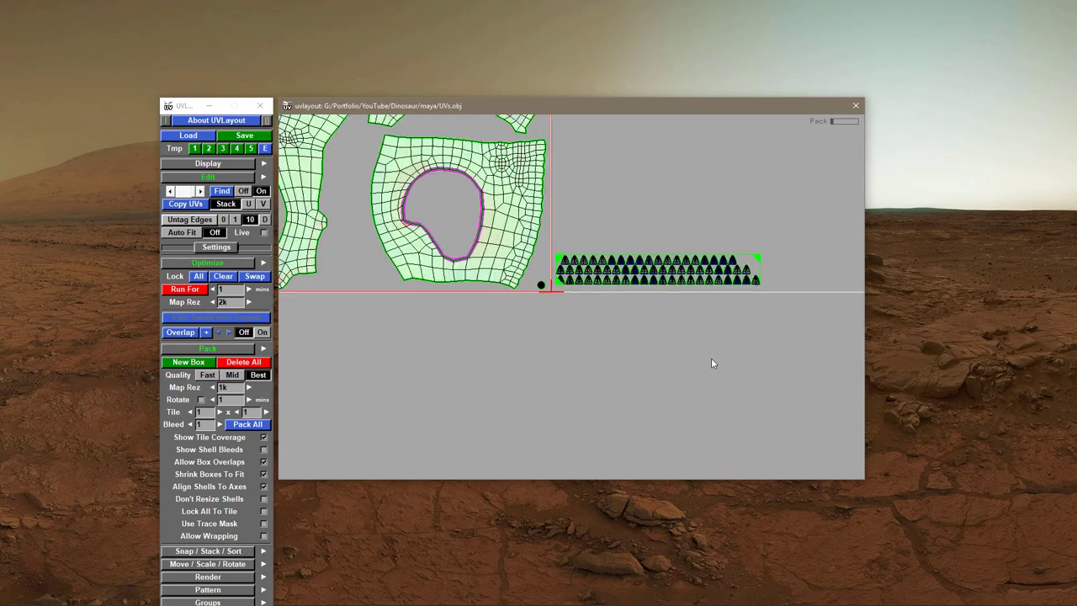
{"action": "middle_click_drag", "start_coordinate": [678, 361], "coordinate": [544, 395]}
{"action": "right_click_drag", "start_coordinate": [738, 387], "coordinate": [534, 356]}
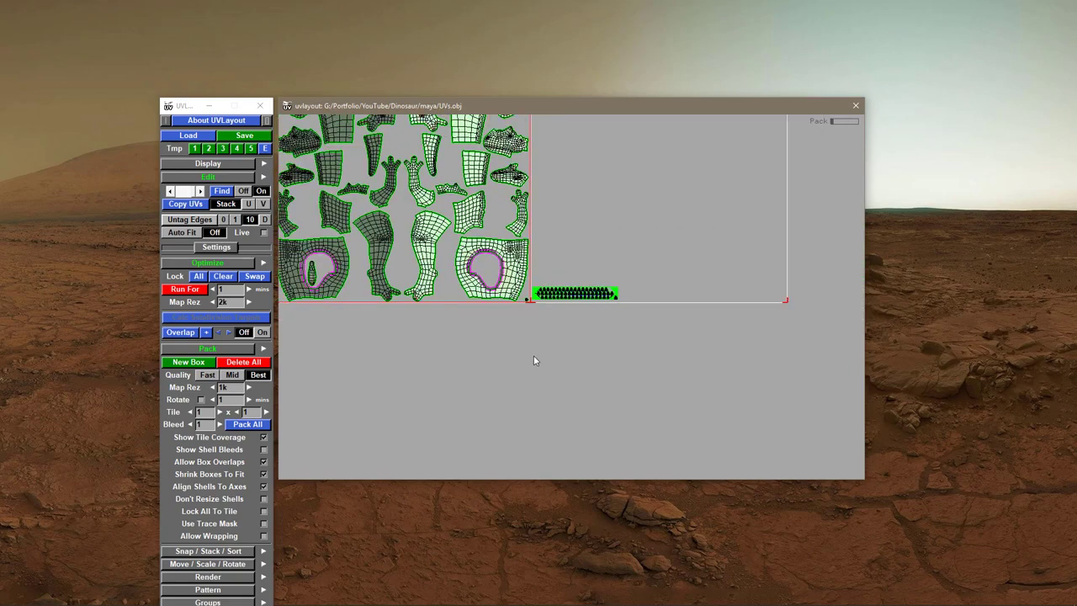
{"action": "middle_click_drag", "start_coordinate": [455, 327], "coordinate": [528, 374]}
{"action": "right_click_drag", "start_coordinate": [557, 357], "coordinate": [534, 250]}
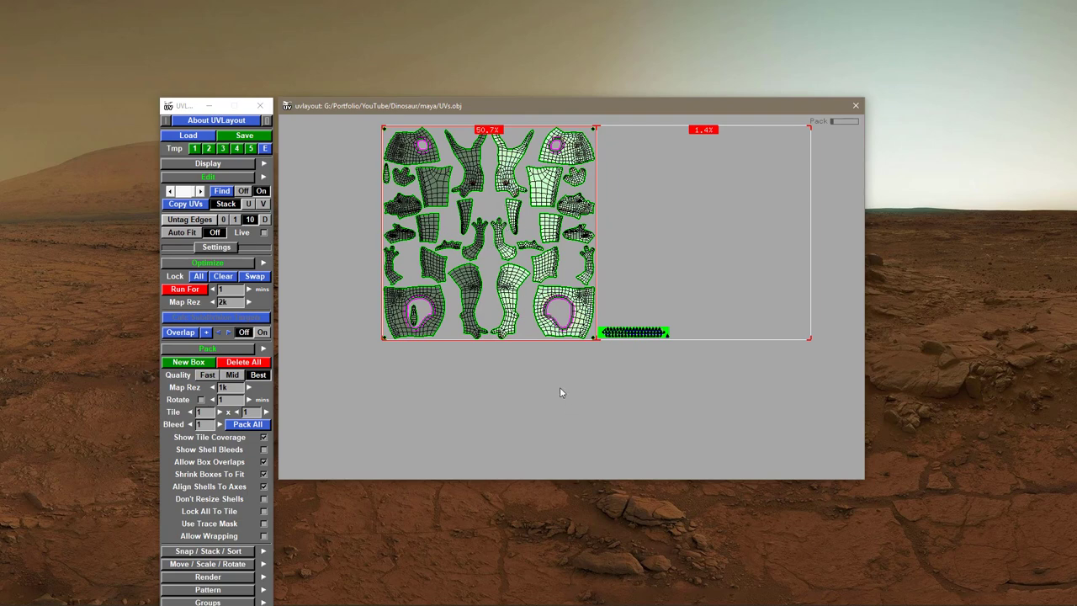
{"action": "middle_click_drag", "start_coordinate": [560, 387], "coordinate": [562, 424]}
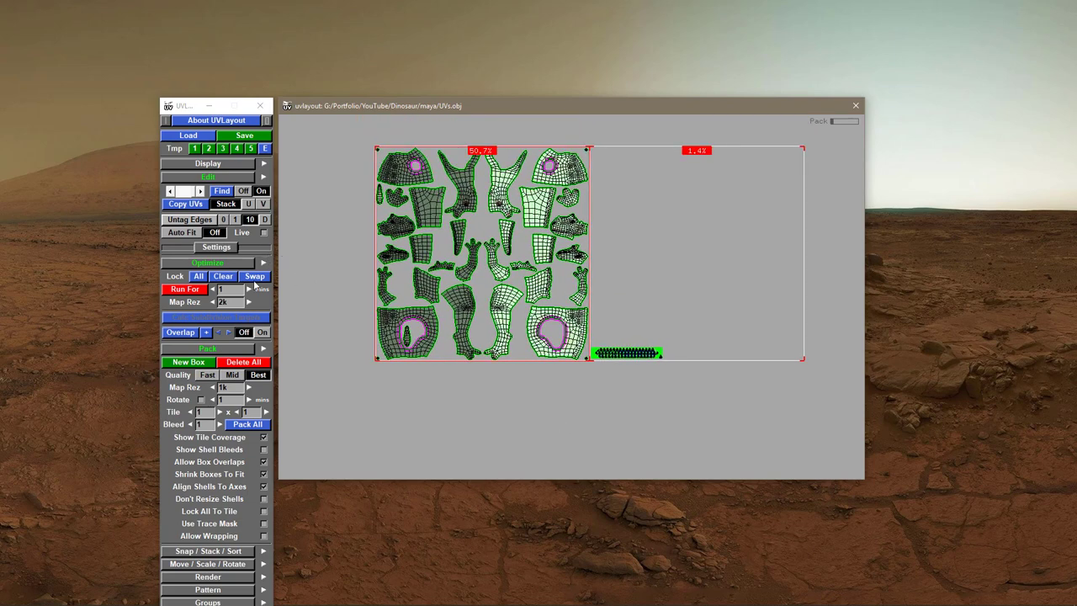
- Run the timed optimization for 1 minute at 2k map resolution, and check the tooth shells' distortion and relative sizes
{"action": "left_click", "coordinate": [185, 289]}
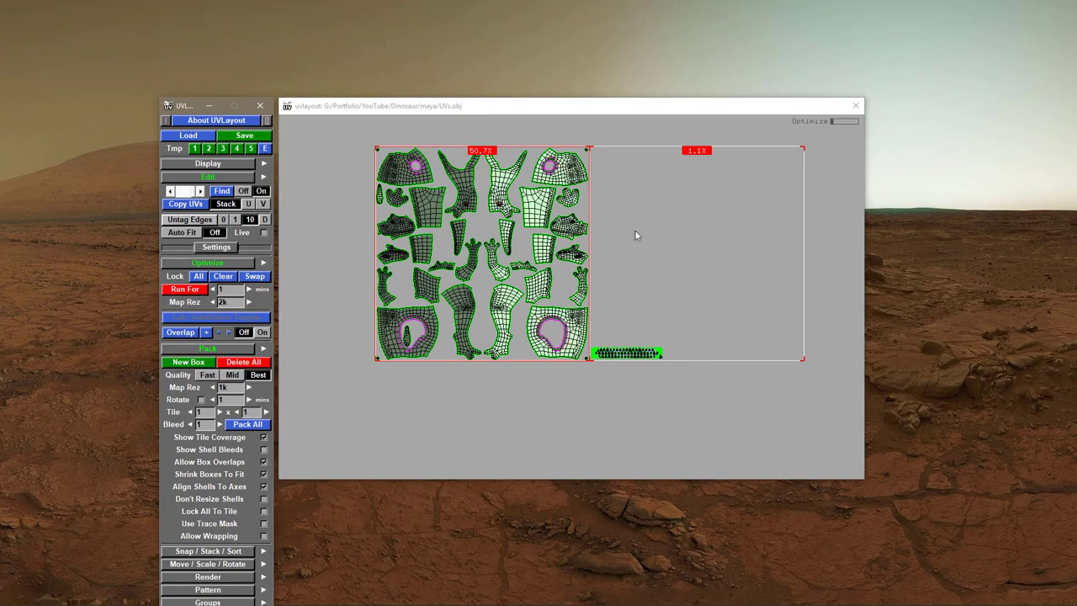
{"action": "right_click_drag", "start_coordinate": [535, 356], "coordinate": [632, 358]}
{"action": "middle_click_drag", "start_coordinate": [638, 360], "coordinate": [615, 367]}
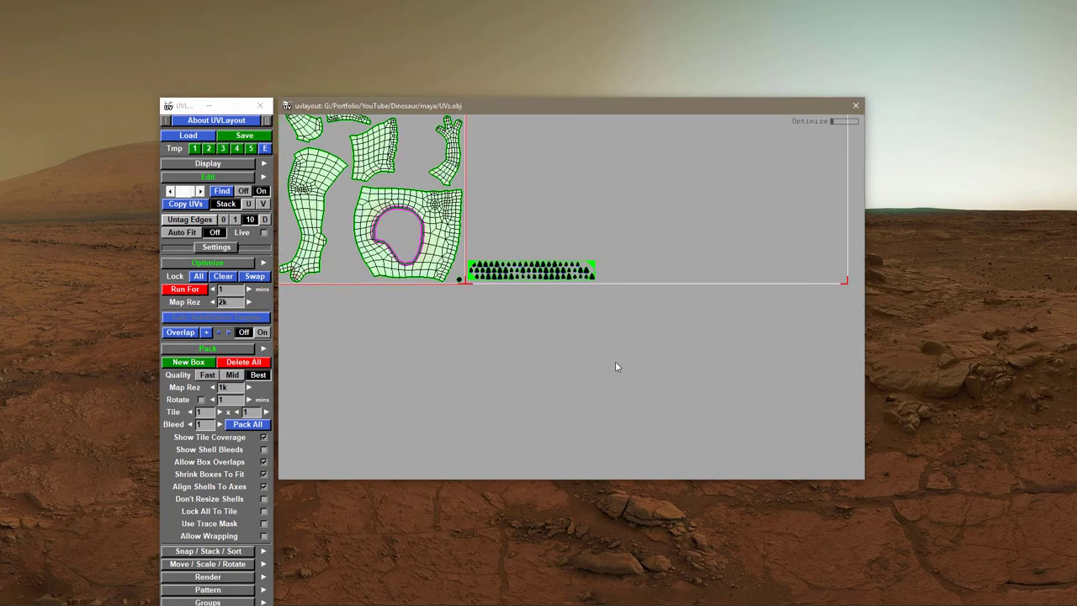
{"action": "right_click_drag", "start_coordinate": [615, 361], "coordinate": [758, 362]}
{"action": "middle_click_drag", "start_coordinate": [445, 275], "coordinate": [547, 333]}
{"action": "right_click_drag", "start_coordinate": [511, 327], "coordinate": [654, 347]}
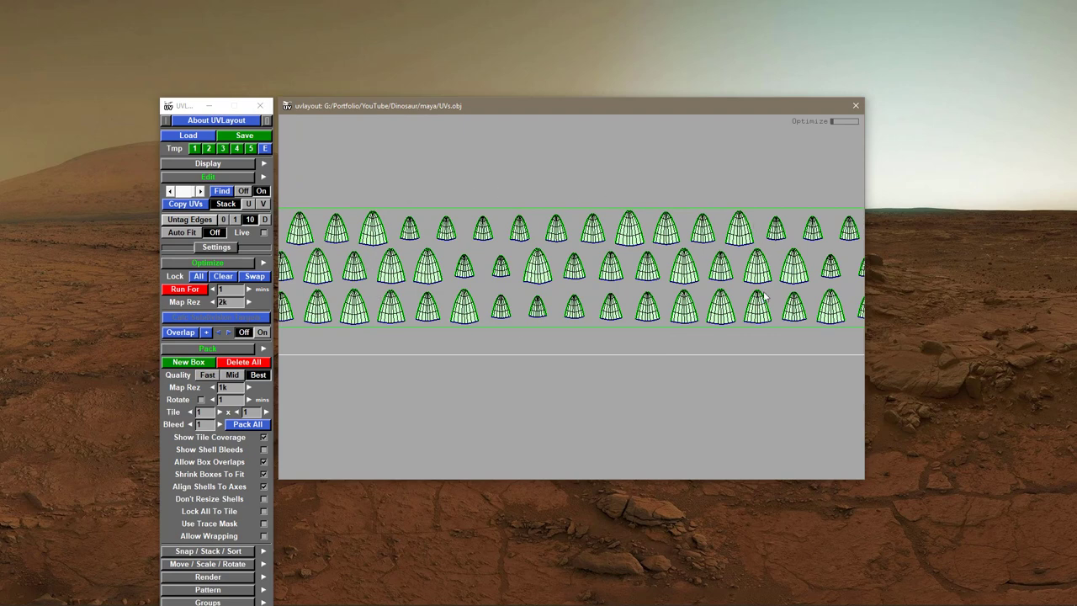
{"action": "right_click_drag", "start_coordinate": [681, 345], "coordinate": [538, 347]}
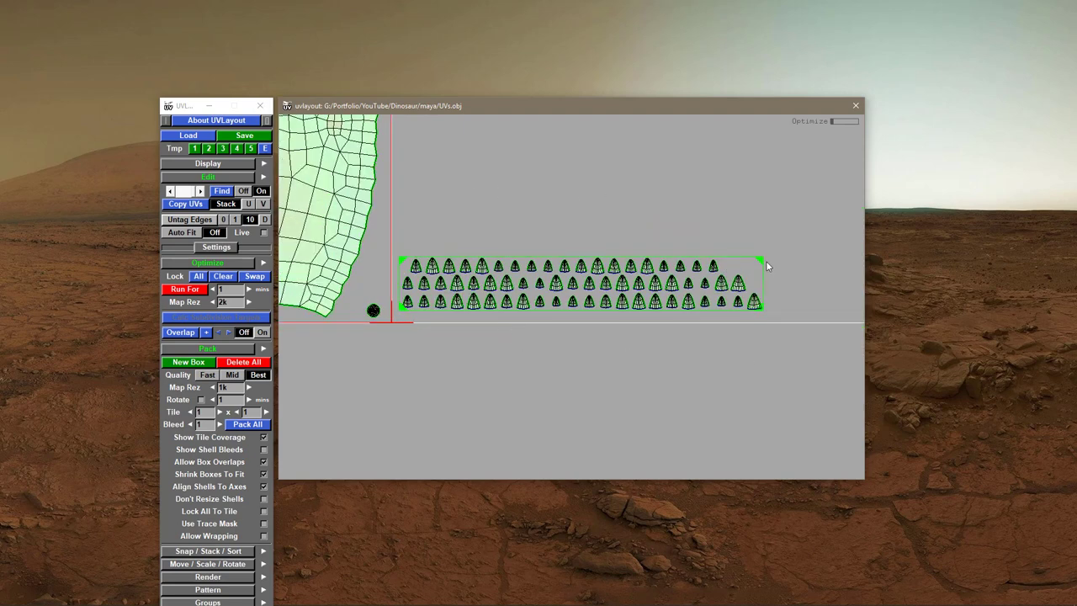
- Repack the optimized tooth shells inside their strip-shaped box, and check their spacing up close
{"action": "key", "text": "bracketright"}
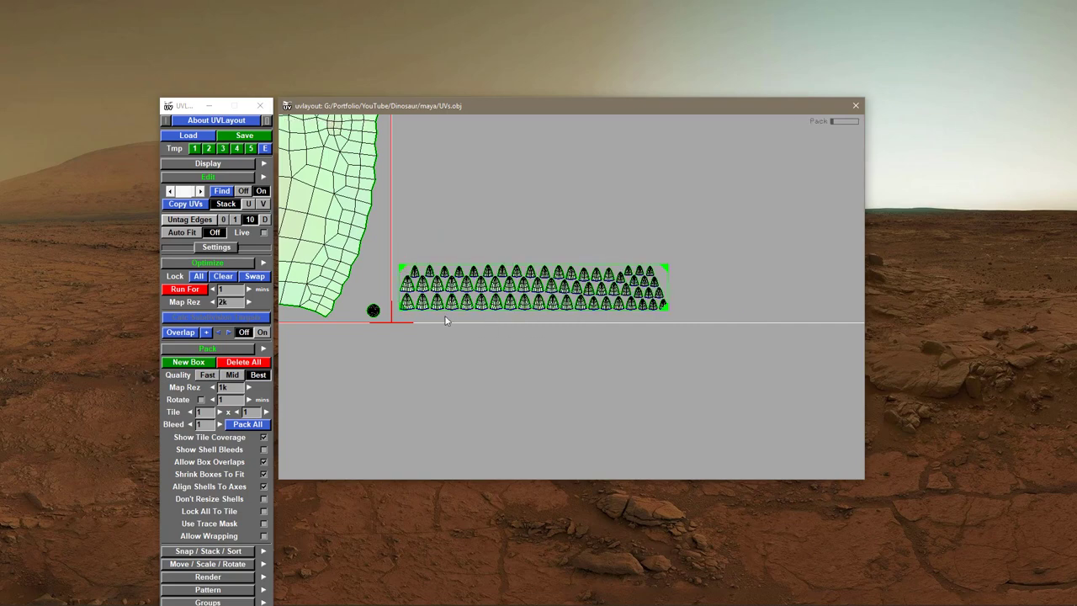
{"action": "right_click_drag", "start_coordinate": [447, 321], "coordinate": [683, 360]}
{"action": "middle_click_drag", "start_coordinate": [320, 260], "coordinate": [435, 267]}
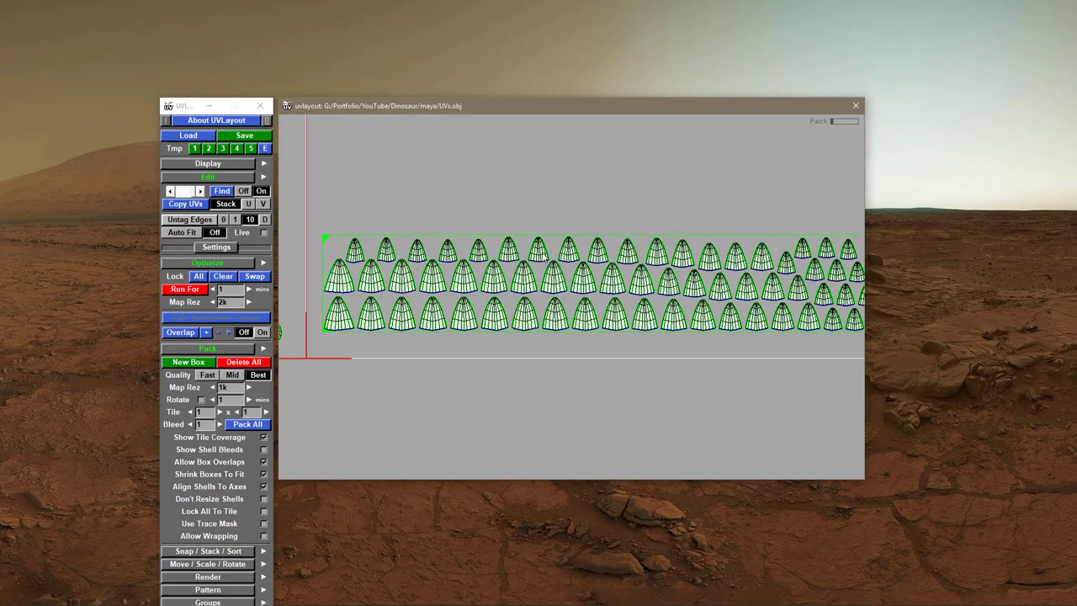
{"action": "right_click_drag", "start_coordinate": [393, 283], "coordinate": [615, 338]}
{"action": "right_click_drag", "start_coordinate": [692, 334], "coordinate": [545, 339]}
{"action": "middle_click_drag", "start_coordinate": [545, 338], "coordinate": [325, 359]}
{"action": "right_click_drag", "start_coordinate": [561, 338], "coordinate": [419, 363]}
{"action": "middle_click_drag", "start_coordinate": [419, 363], "coordinate": [550, 383]}
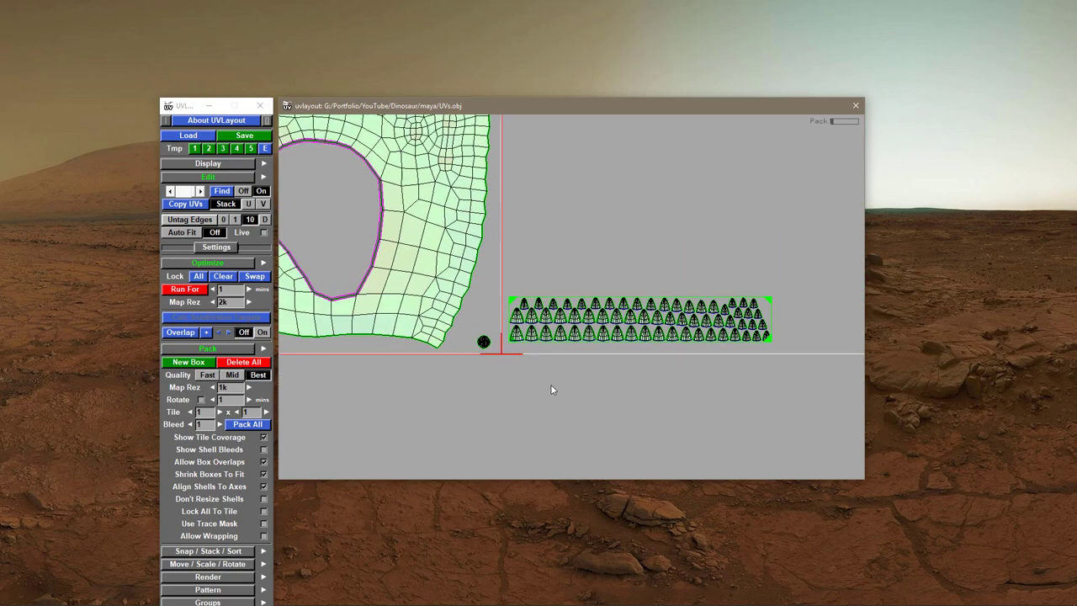
- Pack all the body shells and the tooth box together into one UV tile, and check where the teeth are placed
{"action": "right_click_drag", "start_coordinate": [551, 383], "coordinate": [500, 340]}
{"action": "middle_click_drag", "start_coordinate": [500, 340], "coordinate": [521, 385]}
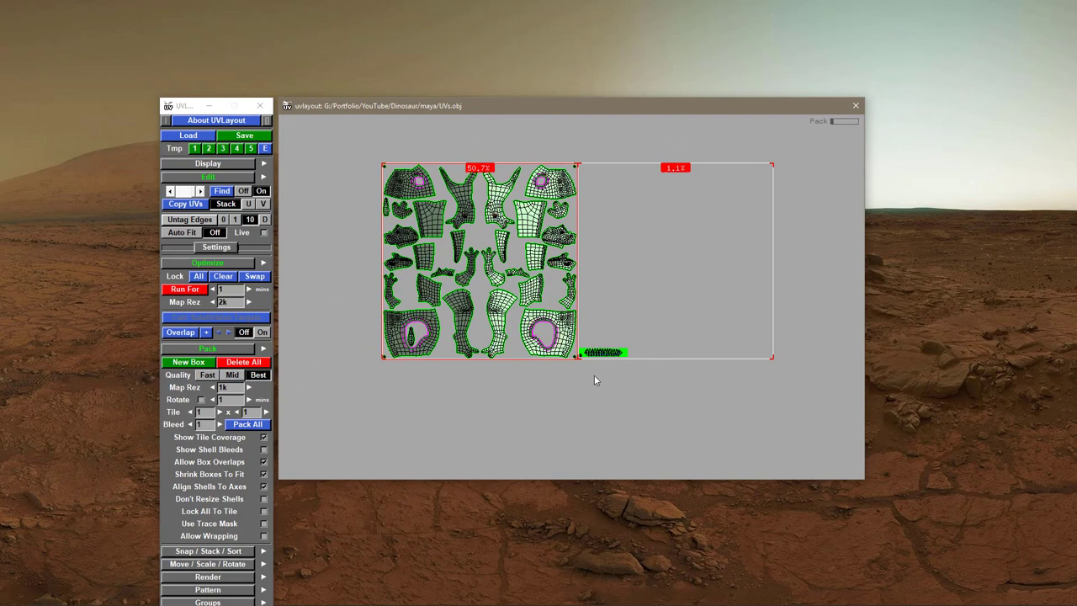
{"action": "right_click_drag", "start_coordinate": [562, 389], "coordinate": [751, 429]}
{"action": "middle_click_drag", "start_coordinate": [536, 426], "coordinate": [507, 368]}
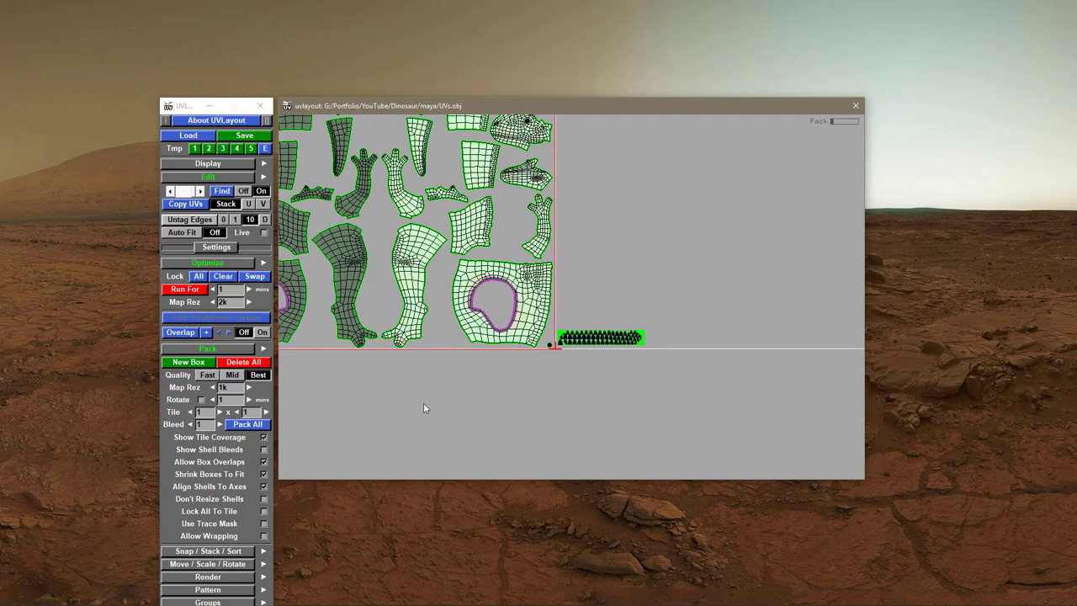
{"action": "left_click", "coordinate": [257, 427]}
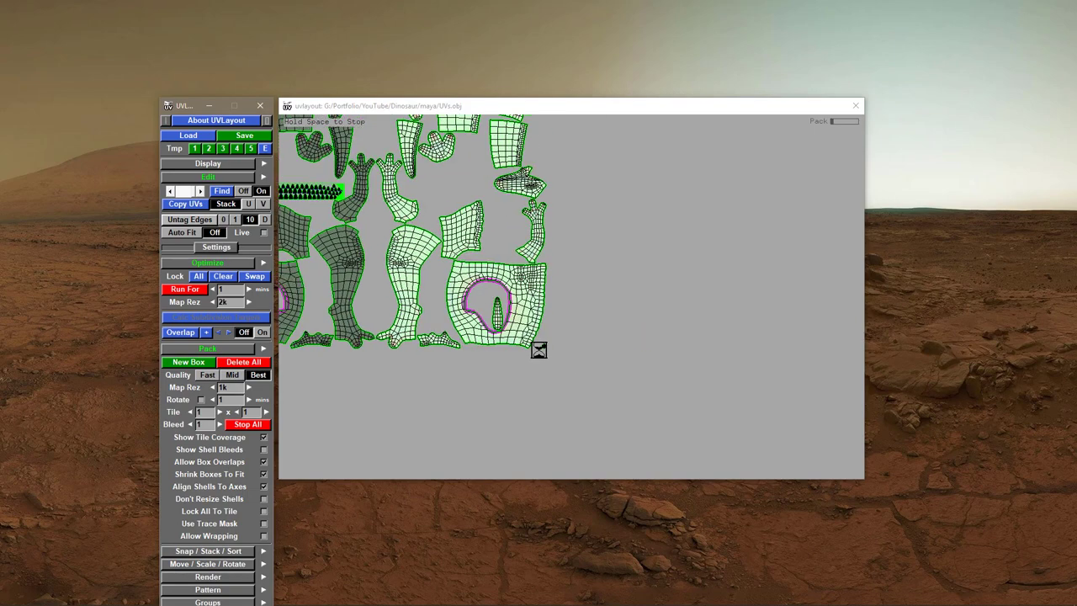
{"action": "right_click_drag", "start_coordinate": [597, 304], "coordinate": [458, 279]}
{"action": "middle_click_drag", "start_coordinate": [458, 279], "coordinate": [521, 315]}
{"action": "right_click_drag", "start_coordinate": [520, 315], "coordinate": [526, 283]}
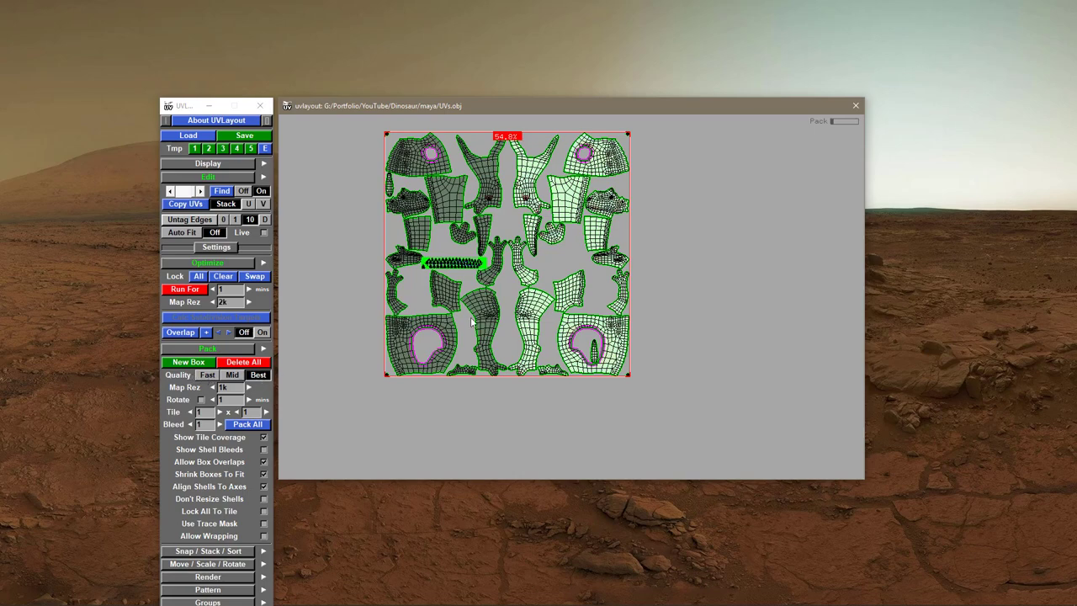
{"action": "right_click_drag", "start_coordinate": [441, 281], "coordinate": [476, 295]}
{"action": "middle_click_drag", "start_coordinate": [363, 272], "coordinate": [550, 335]}
{"action": "right_click_drag", "start_coordinate": [550, 333], "coordinate": [663, 278]}
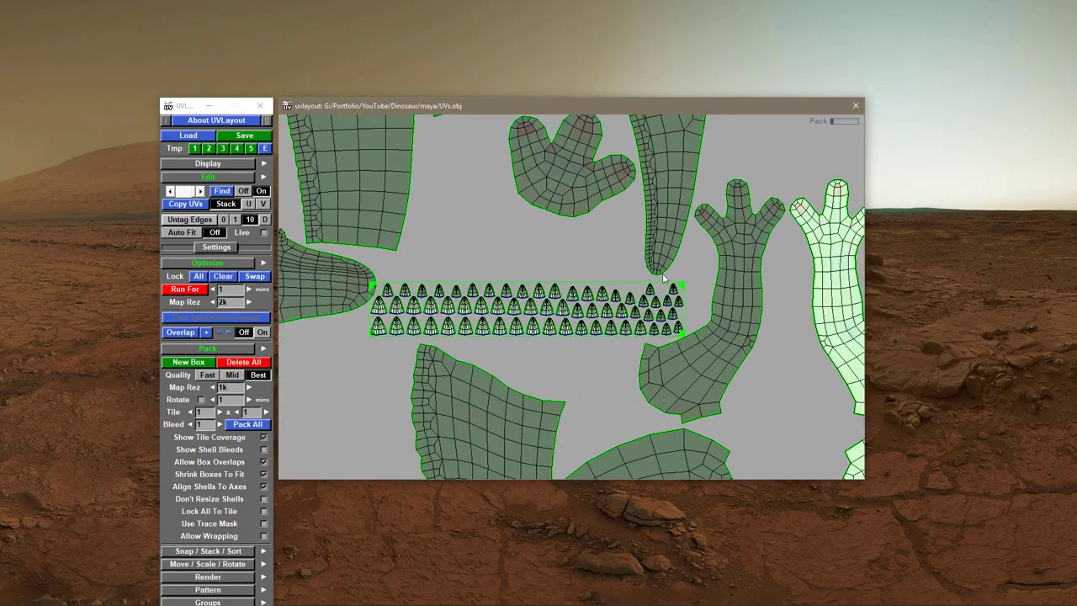
{"action": "right_click_drag", "start_coordinate": [608, 332], "coordinate": [586, 412]}
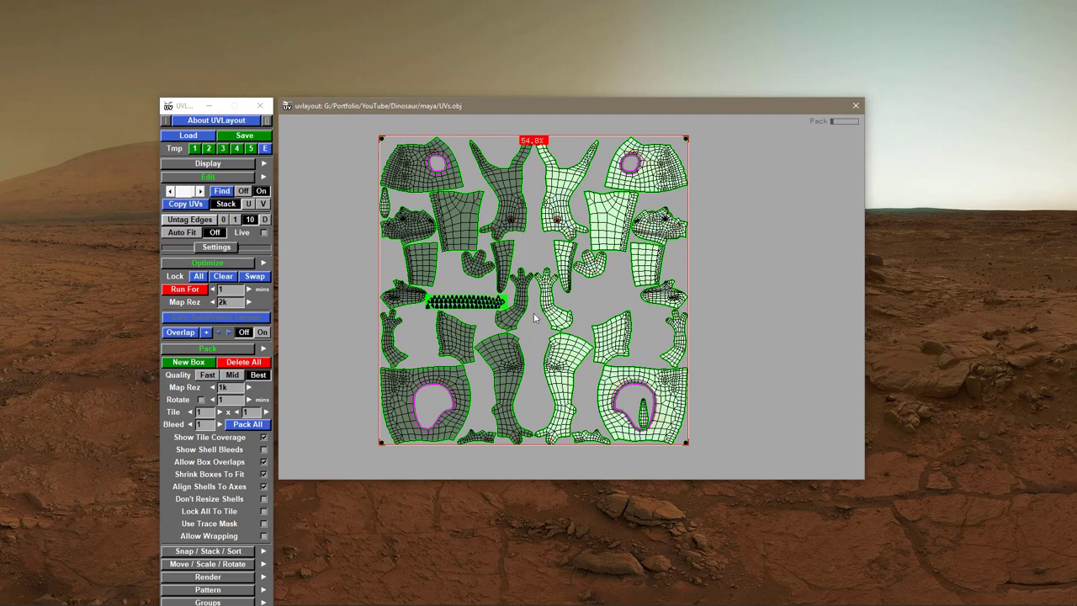
- Save the packed layout over UVs.obj in the maya folder and close the save dialog
{"action": "left_click", "coordinate": [251, 140]}
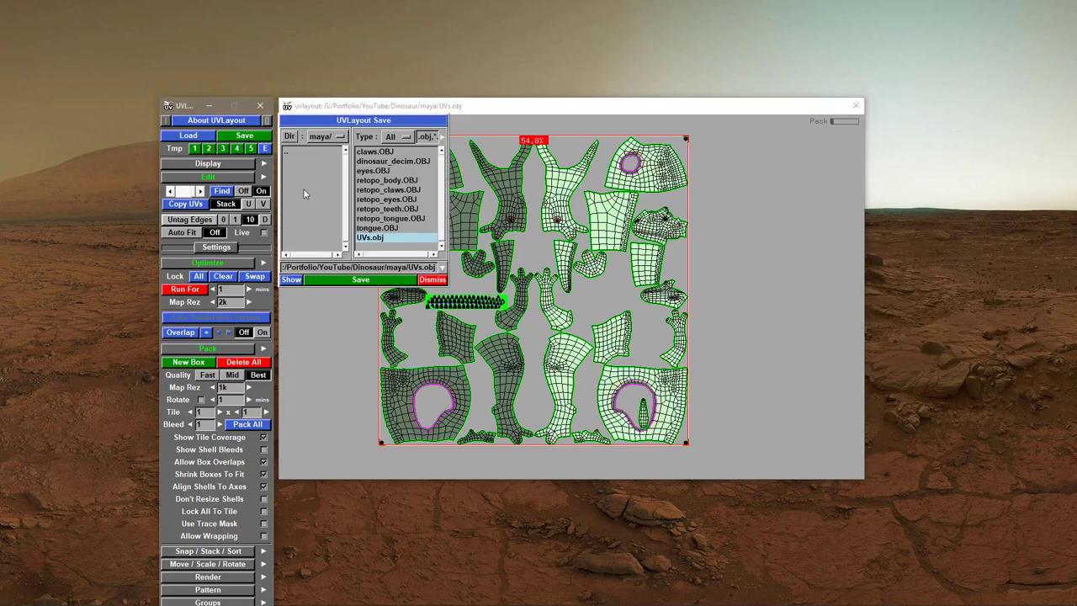
{"action": "left_click", "coordinate": [361, 280]}
{"action": "left_click", "coordinate": [442, 280]}
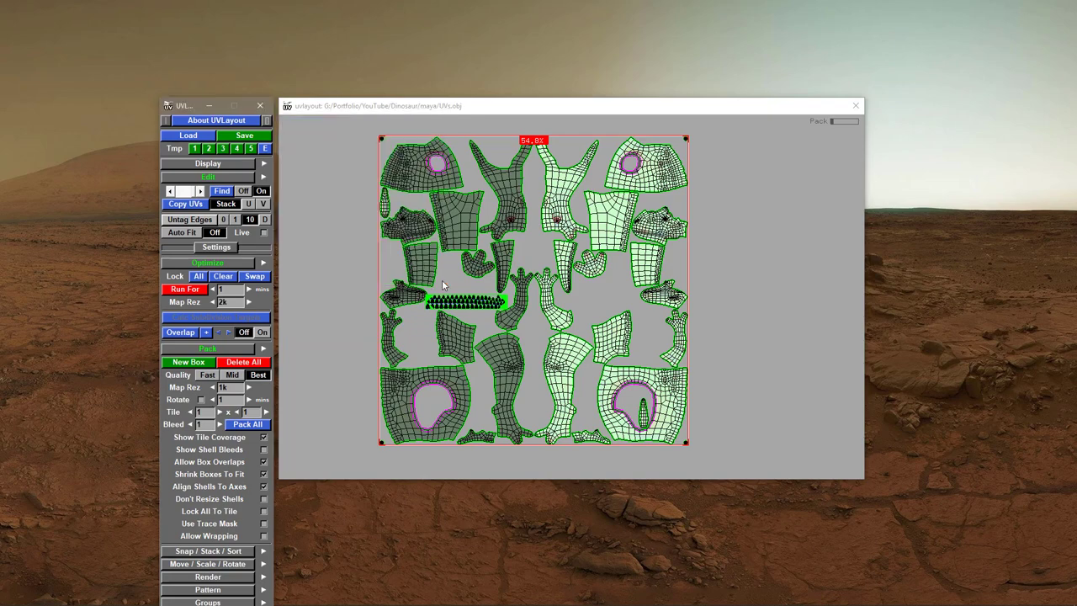
- Examine the dinosaur's hand and foot claws in the 3D view, comparing their shapes and mesh structure up close
{"action": "mouse_move", "coordinate": [549, 329]}
{"action": "right_mouse_down"}
{"action": "mouse_move", "coordinate": [569, 329]}
{"action": "mouse_move", "coordinate": [545, 326]}
{"action": "right_mouse_up"}
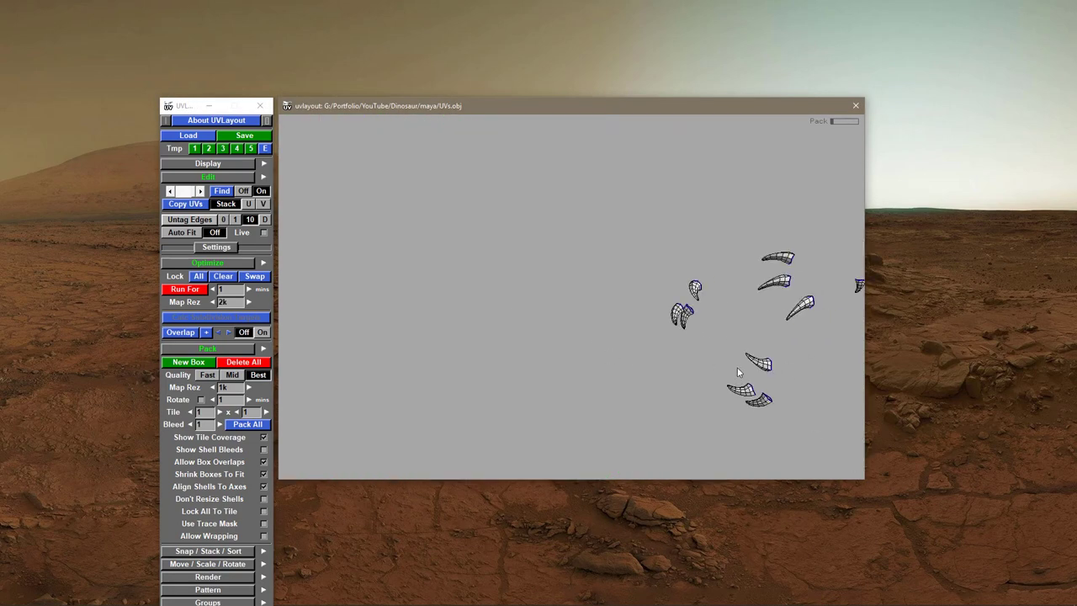
{"action": "right_click_drag", "start_coordinate": [829, 398], "coordinate": [770, 383]}
{"action": "middle_click_drag", "start_coordinate": [770, 384], "coordinate": [515, 298]}
{"action": "right_click_drag", "start_coordinate": [515, 298], "coordinate": [669, 371]}
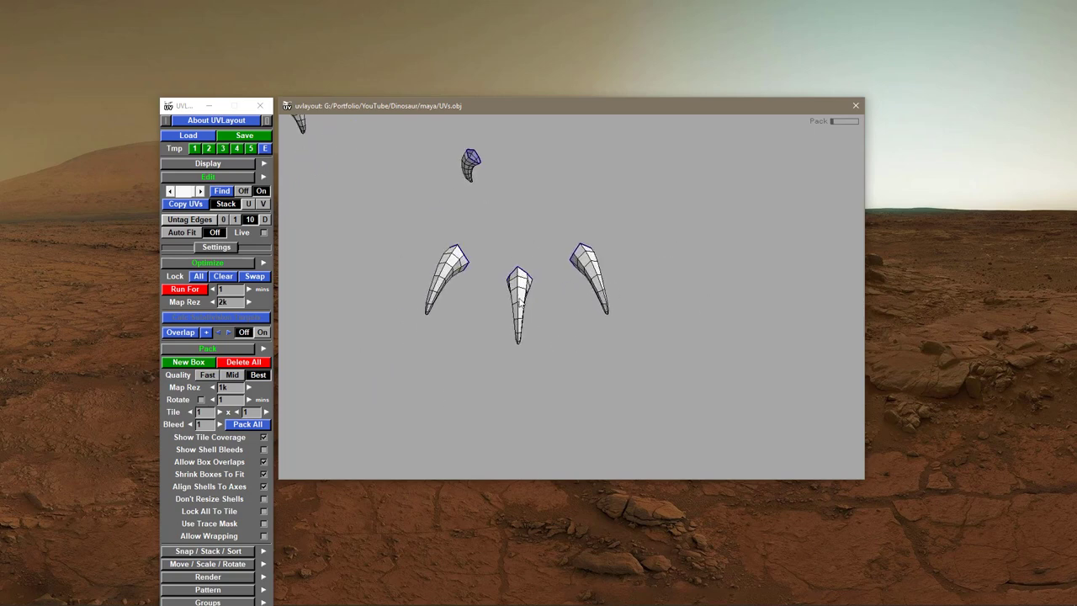
{"action": "right_click_drag", "start_coordinate": [526, 300], "coordinate": [521, 294]}
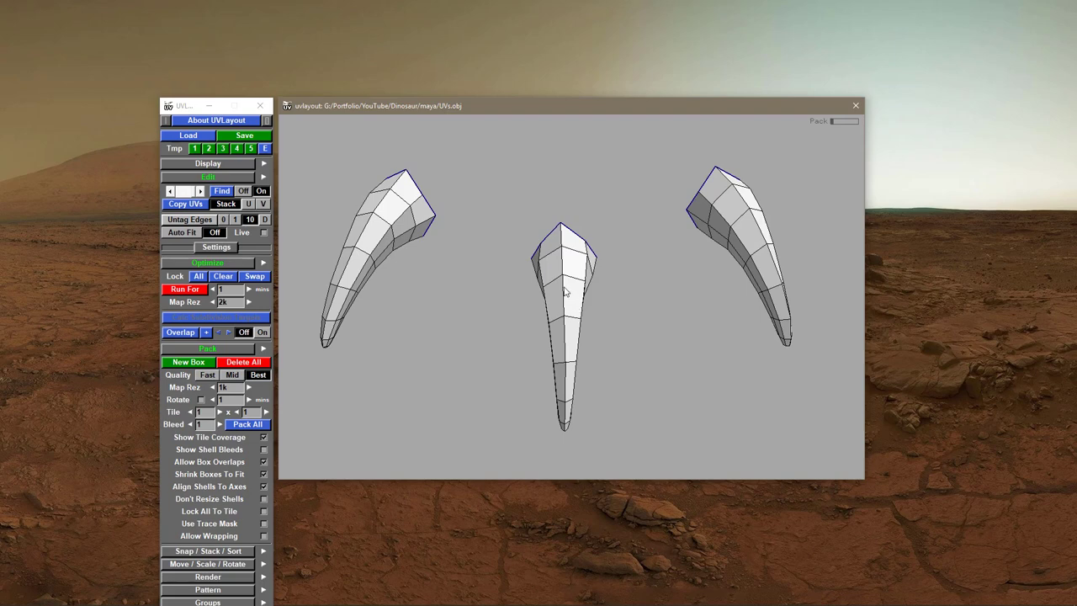
{"action": "key", "text": "Home"}
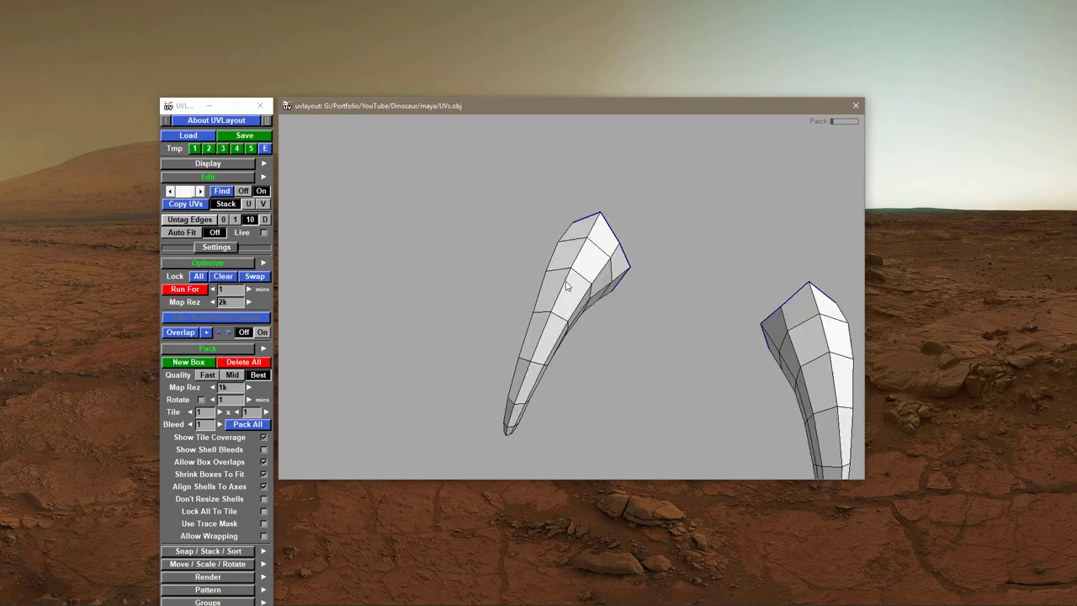
{"action": "key", "text": "Home"}
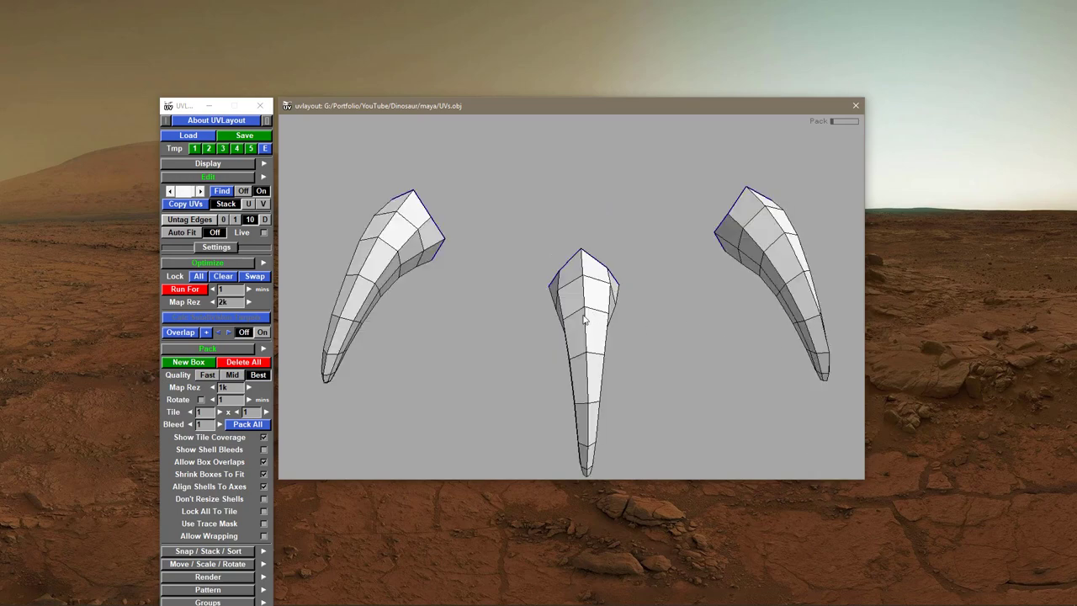
{"action": "middle_click_drag", "start_coordinate": [606, 387], "coordinate": [586, 354]}
{"action": "left_click_drag", "start_coordinate": [586, 353], "coordinate": [490, 331]}
{"action": "scroll", "coordinate": [498, 305], "scroll_direction": "down", "scroll_amount": 10}
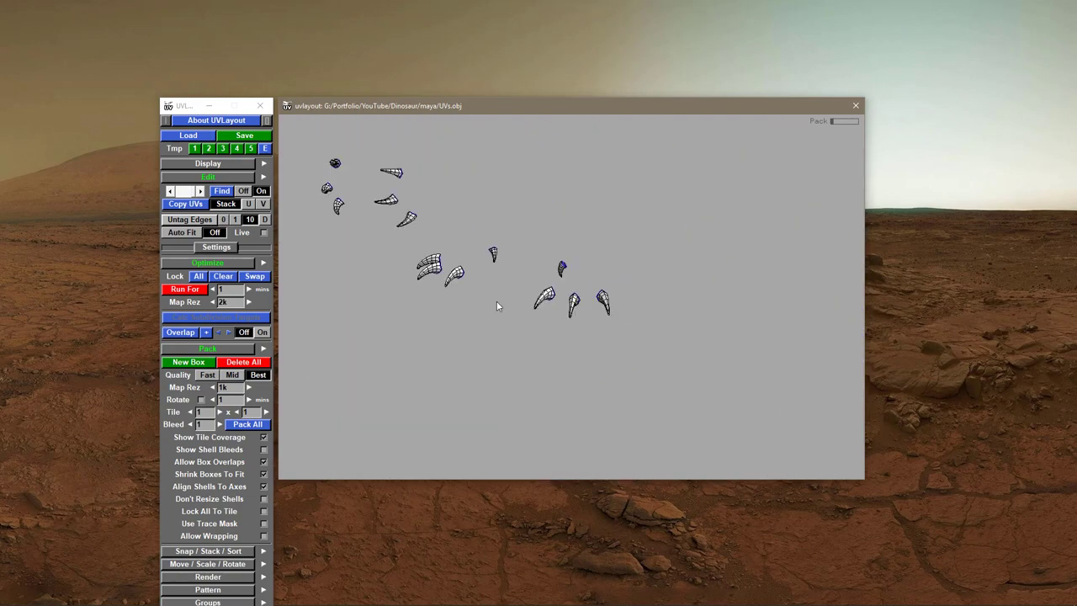
{"action": "middle_click_drag", "start_coordinate": [500, 306], "coordinate": [637, 356]}
{"action": "scroll", "coordinate": [592, 294], "scroll_direction": "up", "scroll_amount": 1}
{"action": "middle_click_drag", "start_coordinate": [592, 295], "coordinate": [520, 217]}
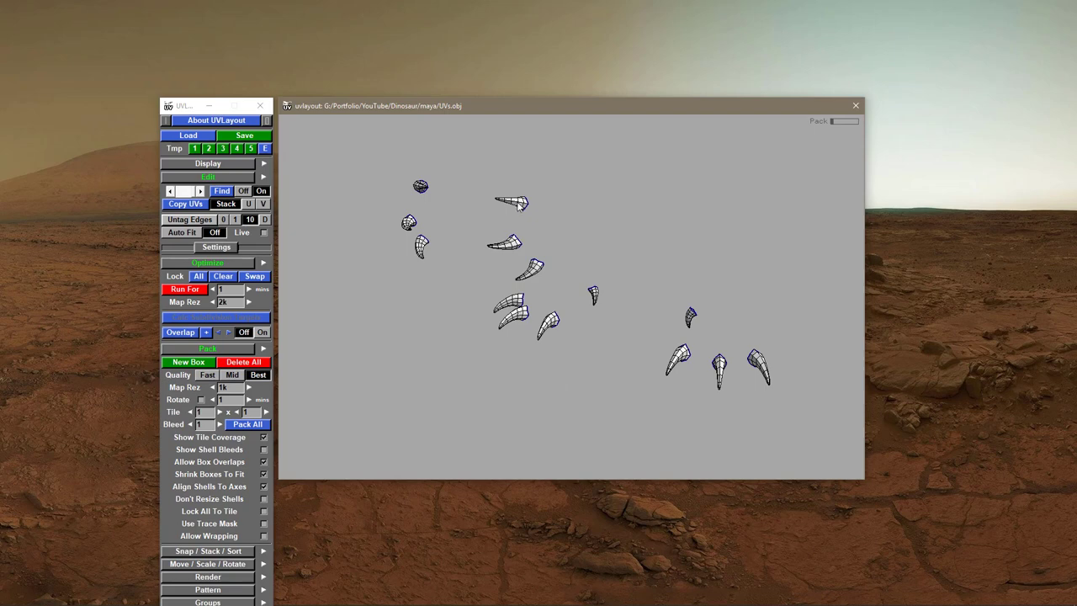
- Cut a lengthwise seam along the underside of one hand claw, weld the excess marked edges at the tip, and split it open
{"action": "scroll", "coordinate": [518, 206], "scroll_direction": "up", "scroll_amount": 5}
{"action": "middle_click_drag", "start_coordinate": [559, 317], "coordinate": [690, 320]}
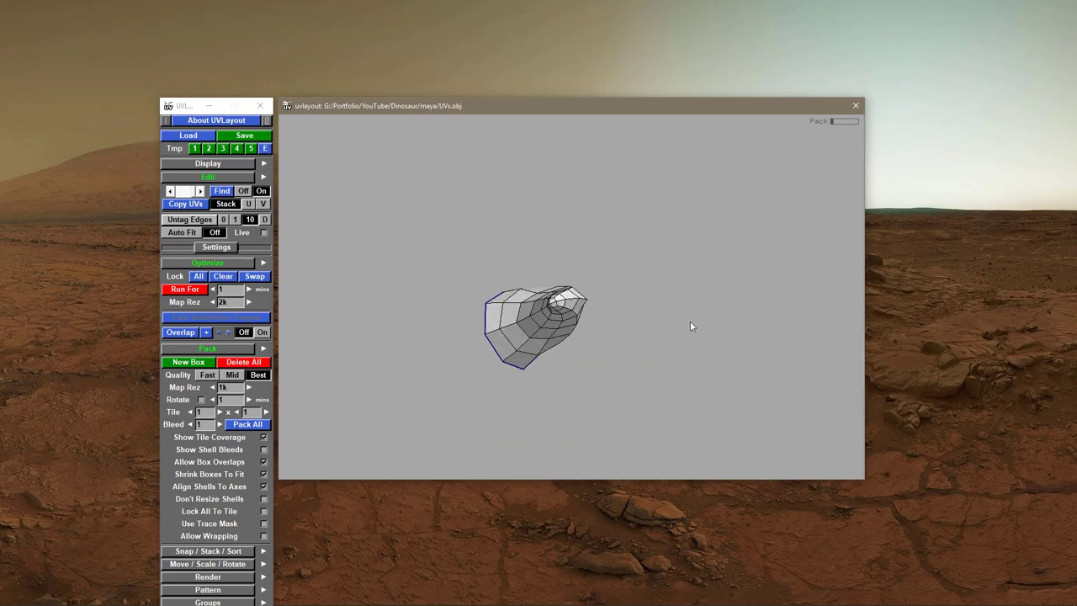
{"action": "middle_click_drag", "start_coordinate": [529, 336], "coordinate": [562, 353]}
{"action": "key", "text": "c"}
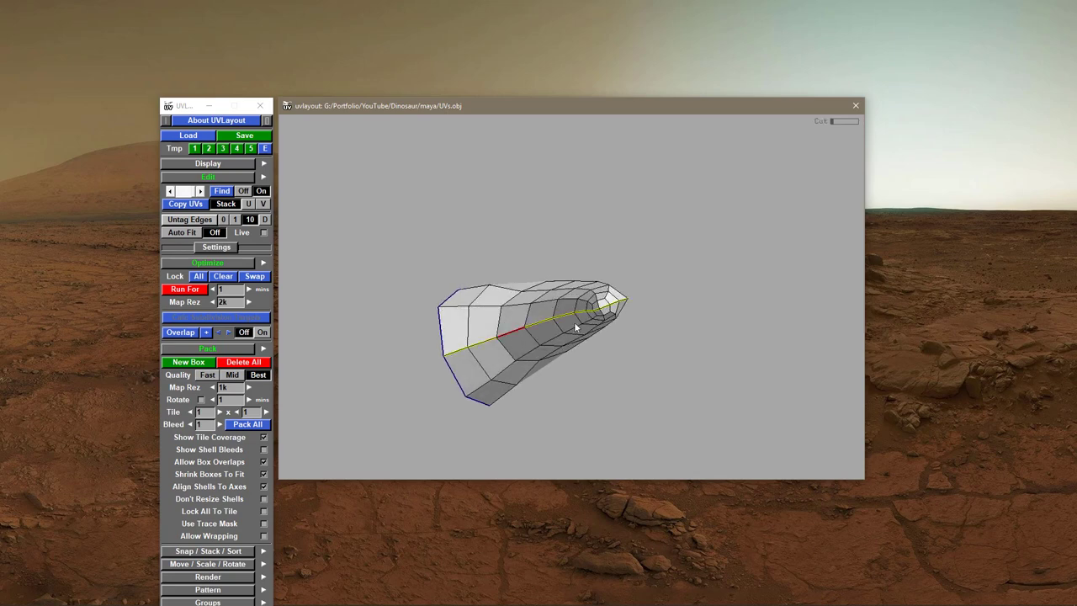
{"action": "right_click_drag", "start_coordinate": [575, 322], "coordinate": [638, 346]}
{"action": "left_click_drag", "start_coordinate": [638, 346], "coordinate": [649, 305]}
{"action": "key", "text": "w"}
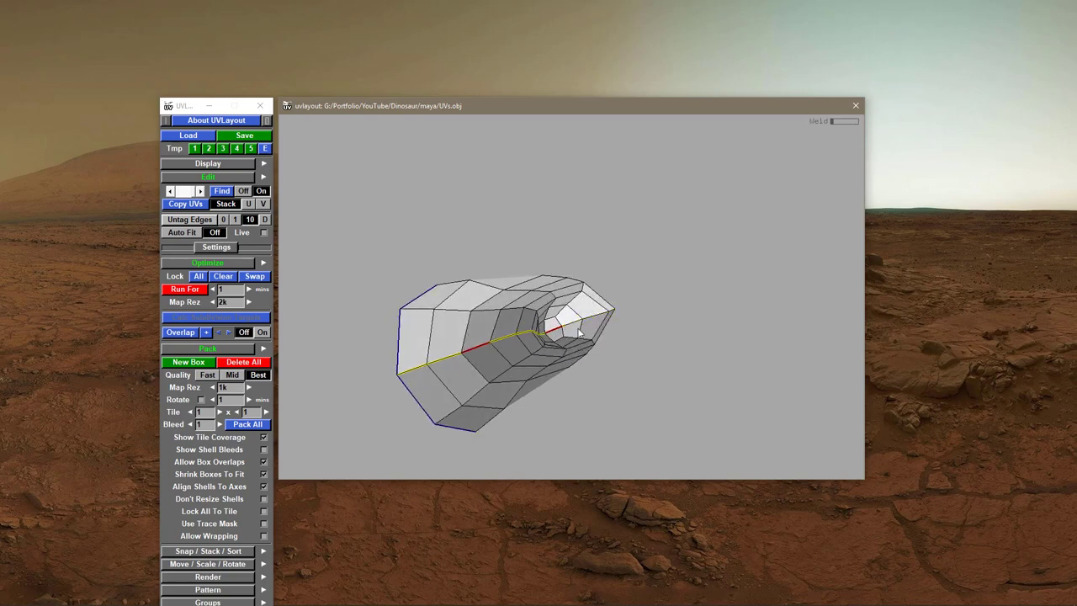
{"action": "mouse_move", "coordinate": [579, 333]}
{"action": "middle_mouse_down"}
{"action": "mouse_move", "coordinate": [500, 335]}
{"action": "mouse_move", "coordinate": [509, 360]}
{"action": "mouse_move", "coordinate": [607, 336]}
{"action": "mouse_move", "coordinate": [592, 347]}
{"action": "middle_mouse_up"}
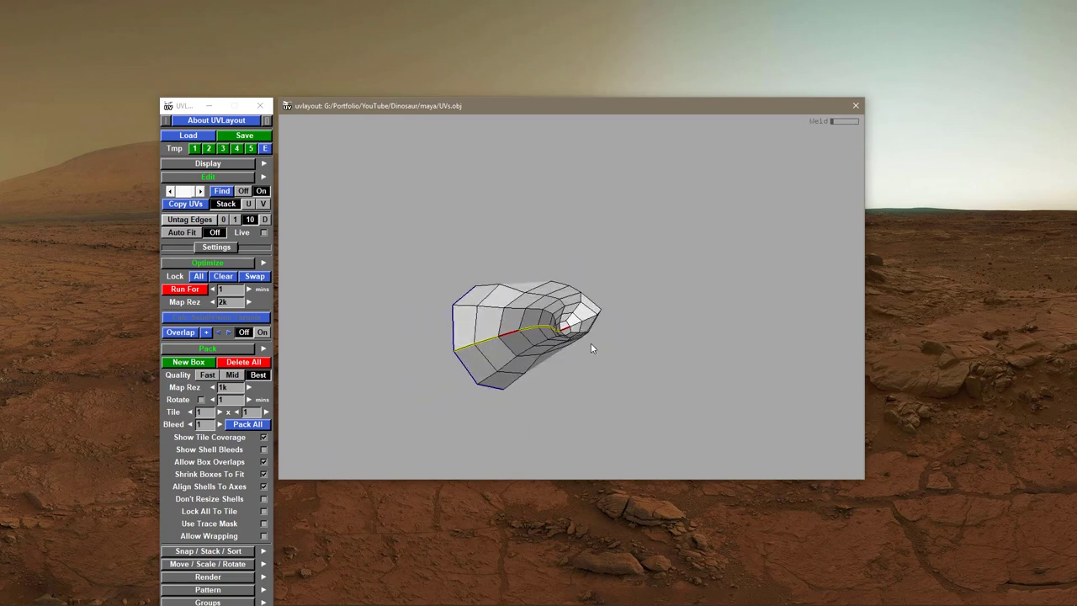
{"action": "key", "text": "Return"}
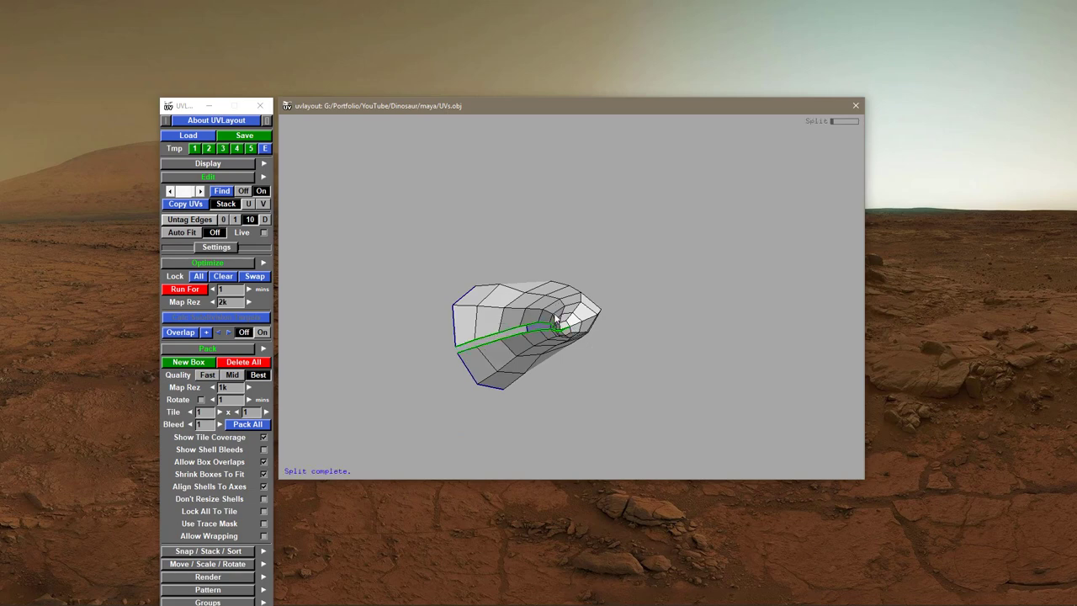
- Drop the split claw into UV space, move it clear of the round shell into the neighbouring tile, and flatten it
{"action": "key", "text": "d"}
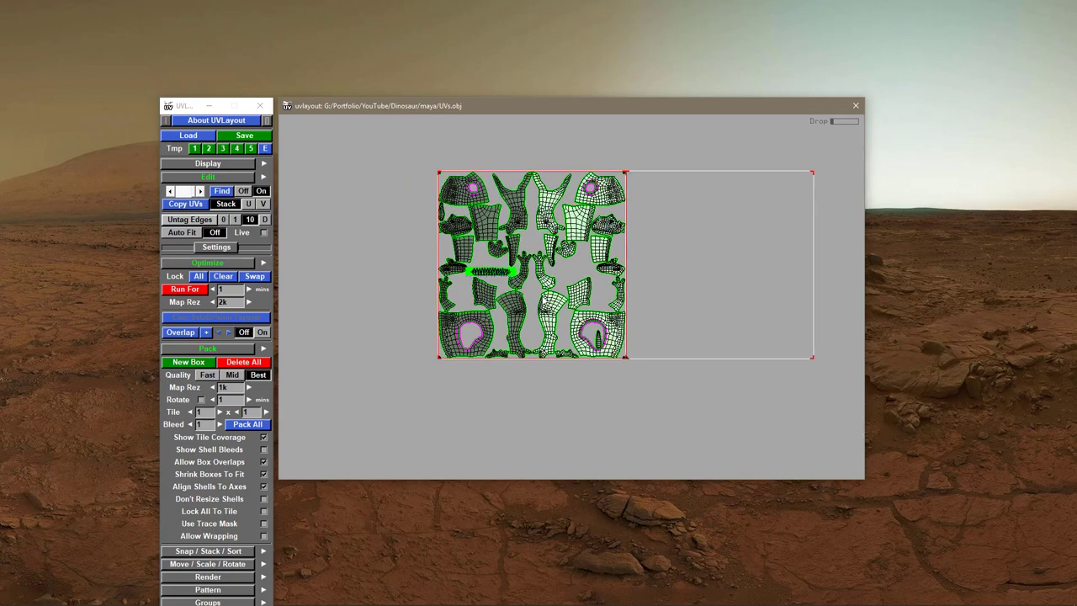
{"action": "middle_click_drag", "start_coordinate": [738, 444], "coordinate": [653, 351]}
{"action": "scroll", "coordinate": [653, 351], "scroll_direction": "up", "scroll_amount": 10}
{"action": "middle_click_drag", "start_coordinate": [502, 204], "coordinate": [649, 403]}
{"action": "scroll", "coordinate": [512, 351], "scroll_direction": "up", "scroll_amount": 5}
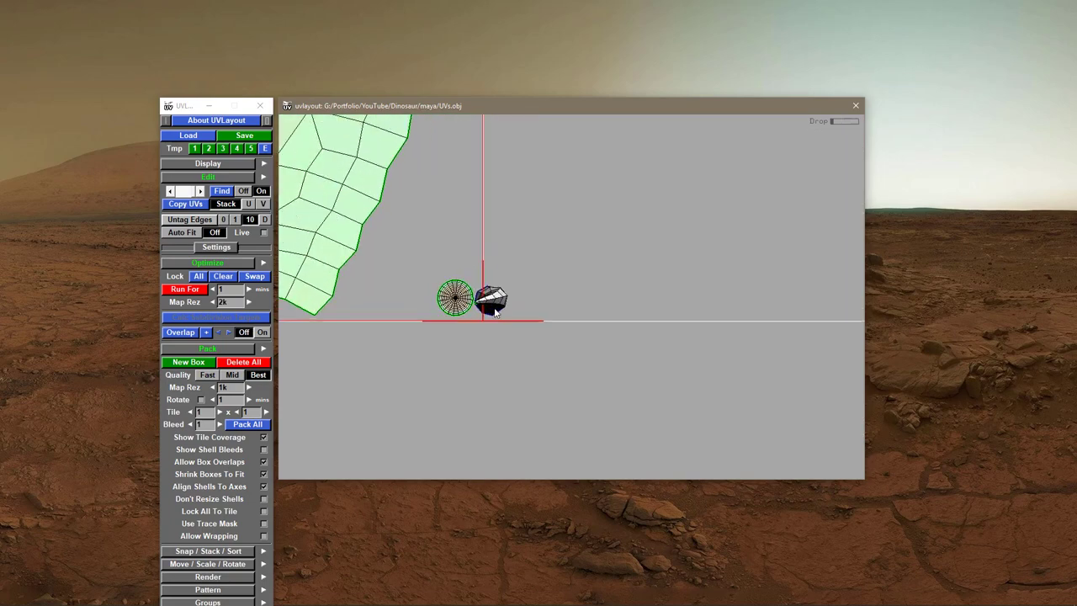
{"action": "middle_click_drag", "start_coordinate": [500, 309], "coordinate": [556, 284]}
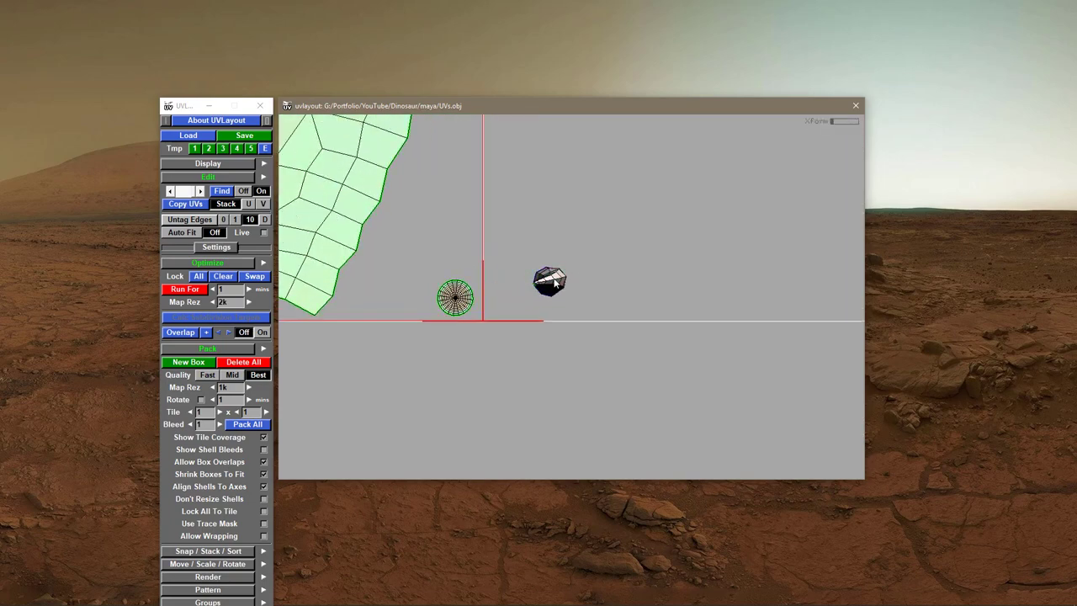
{"action": "key", "text": "f"}
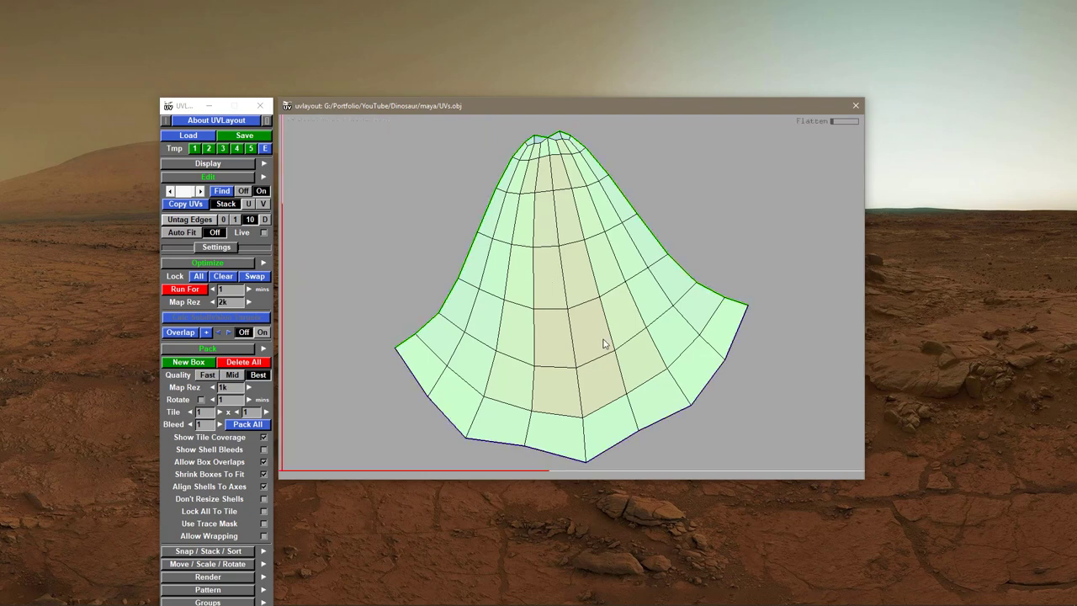
{"action": "scroll", "coordinate": [608, 364], "scroll_direction": "down", "scroll_amount": 3}
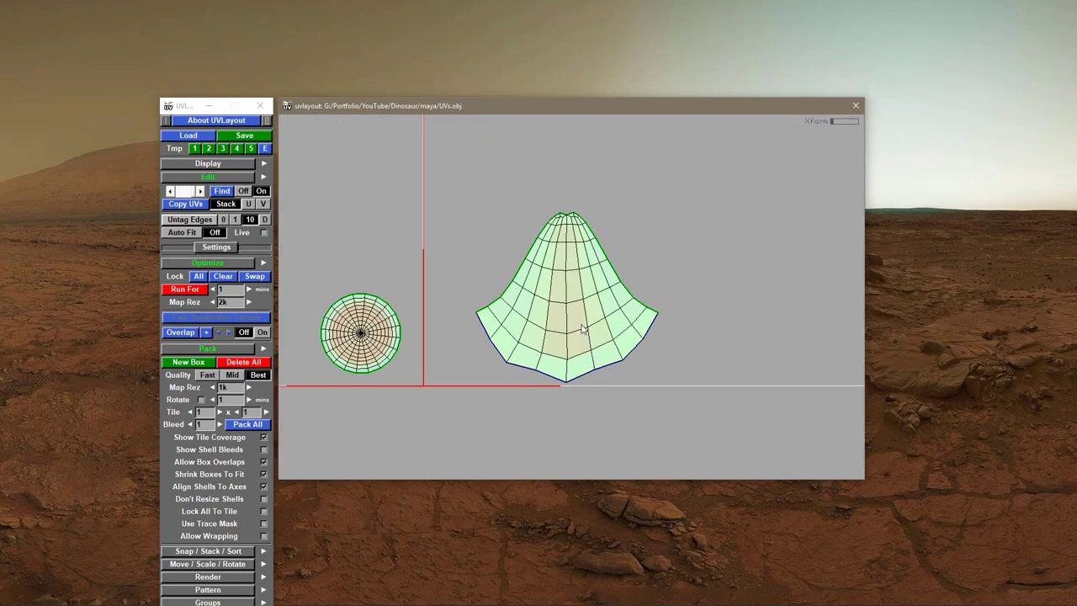
- Copy the flattened claw's UVs to all matching claws on the hands and feet, using a lengthwise edge on that claw as reference
{"action": "key", "text": "2"}
{"action": "scroll", "coordinate": [599, 330], "scroll_direction": "down", "scroll_amount": 10}
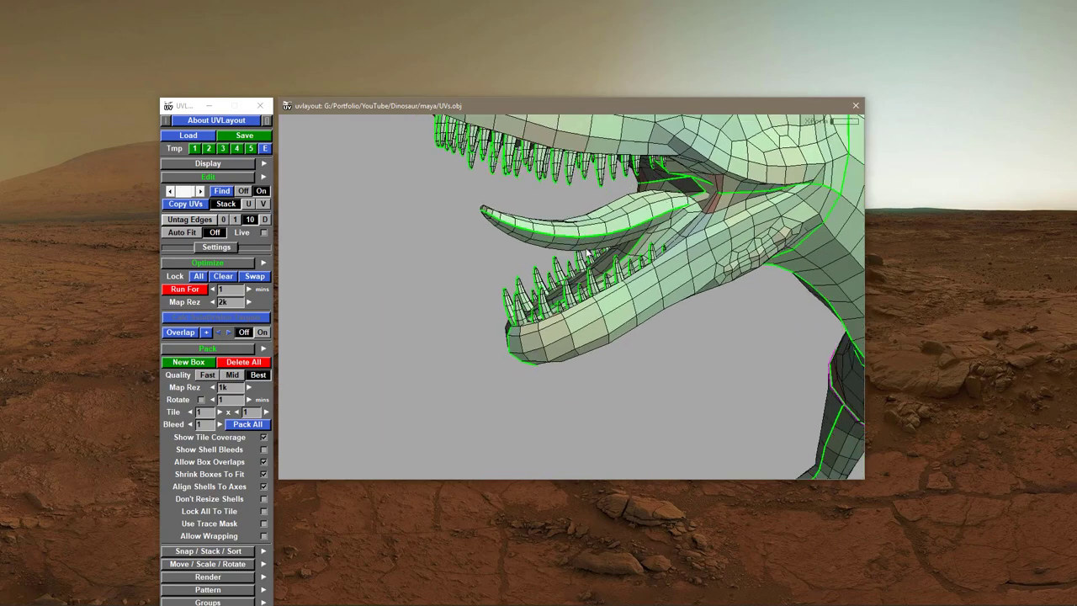
{"action": "right_click_drag", "start_coordinate": [589, 310], "coordinate": [616, 366]}
{"action": "left_click_drag", "start_coordinate": [616, 366], "coordinate": [547, 270]}
{"action": "right_click_drag", "start_coordinate": [547, 269], "coordinate": [569, 399]}
{"action": "middle_click_drag", "start_coordinate": [554, 340], "coordinate": [605, 267]}
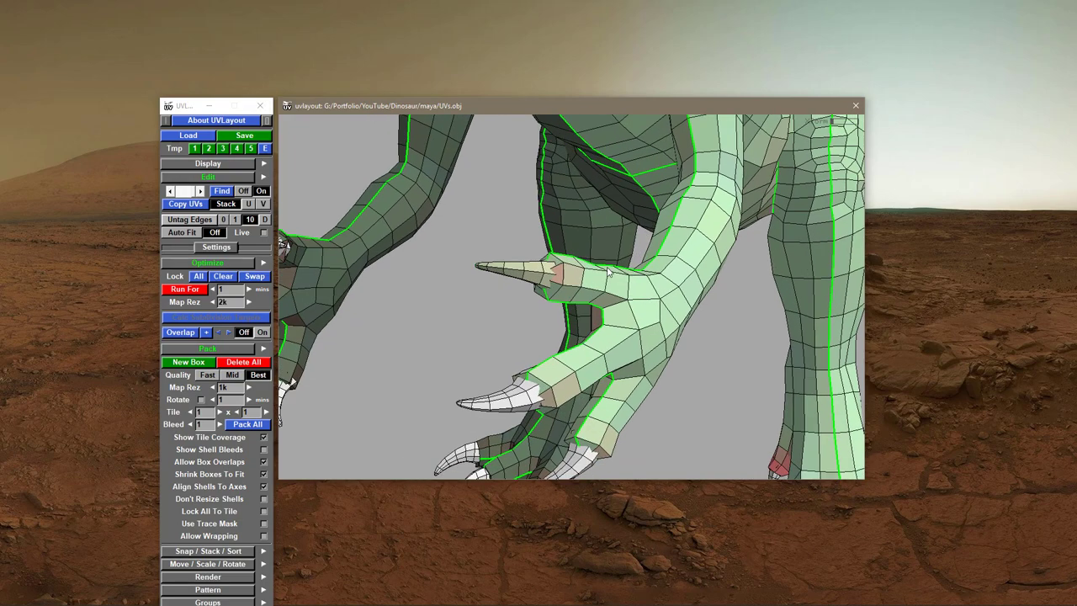
{"action": "right_click_drag", "start_coordinate": [481, 301], "coordinate": [616, 315]}
{"action": "left_click_drag", "start_coordinate": [592, 326], "coordinate": [513, 300]}
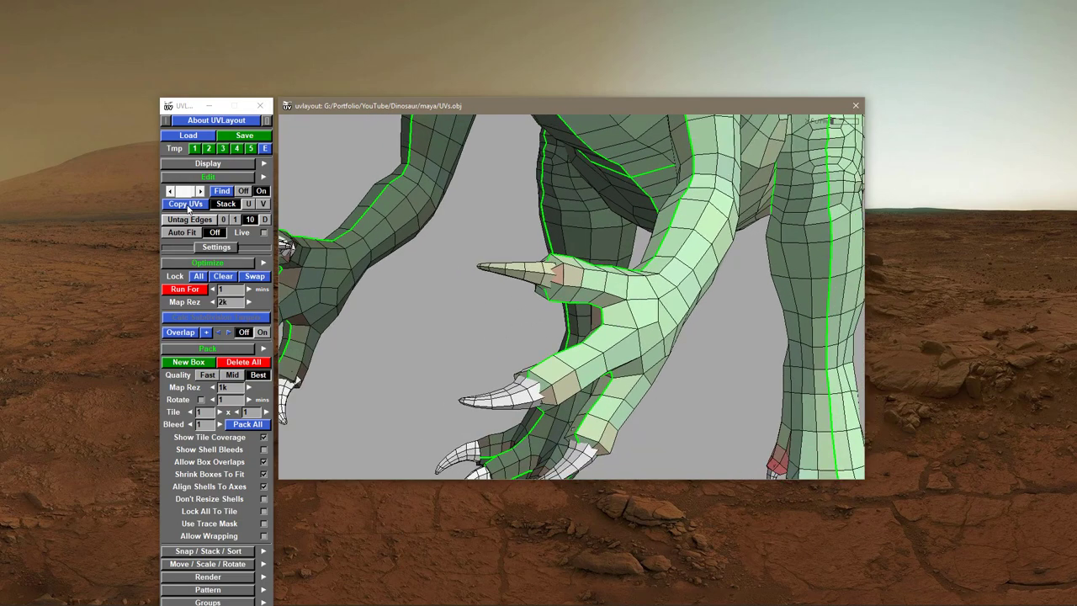
{"action": "left_click", "coordinate": [186, 205]}
{"action": "left_click", "coordinate": [518, 274]}
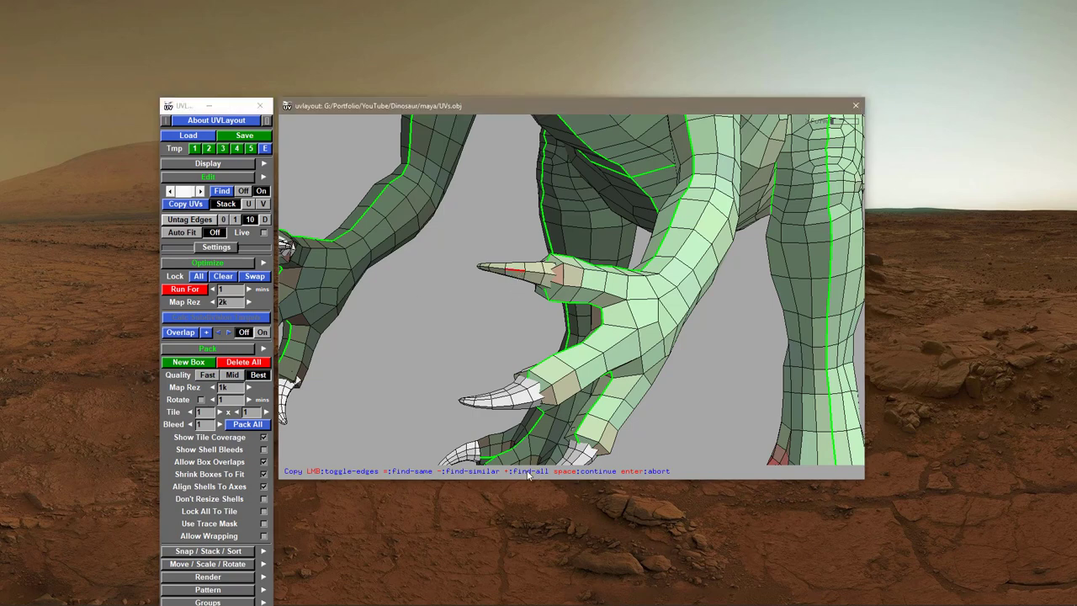
{"action": "key", "text": "plus"}
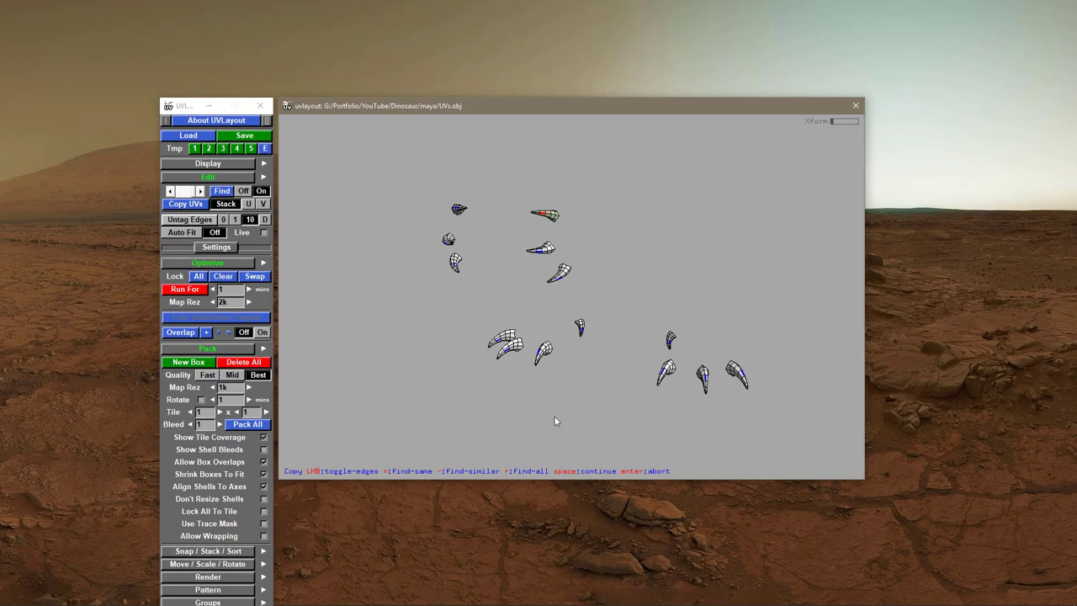
{"action": "key", "text": "space"}
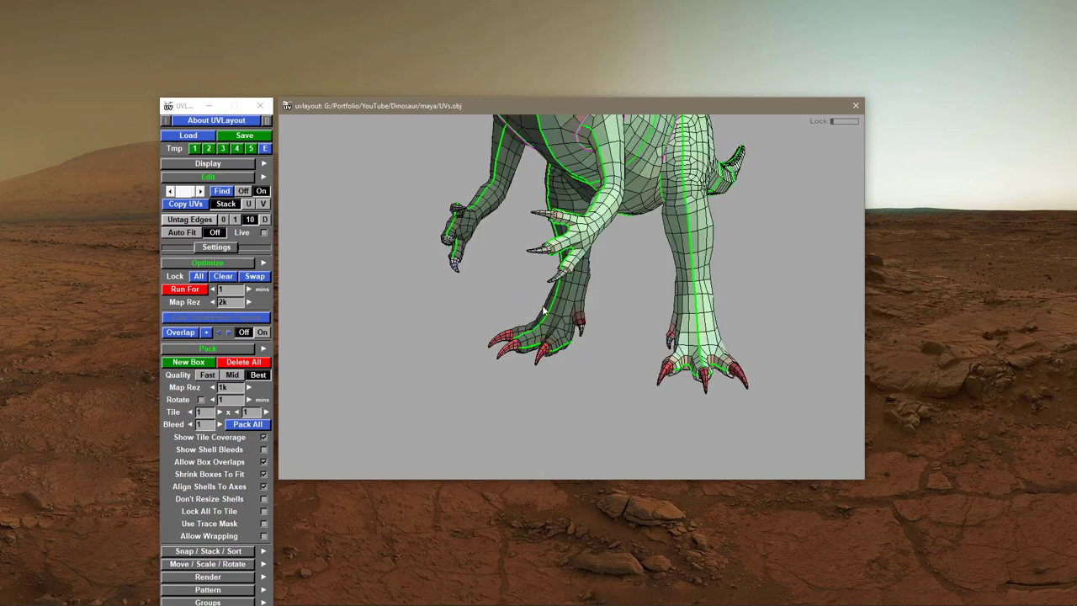
- Unlock the stacked claw shells in the UV view with a box around them
{"action": "key", "text": "u"}
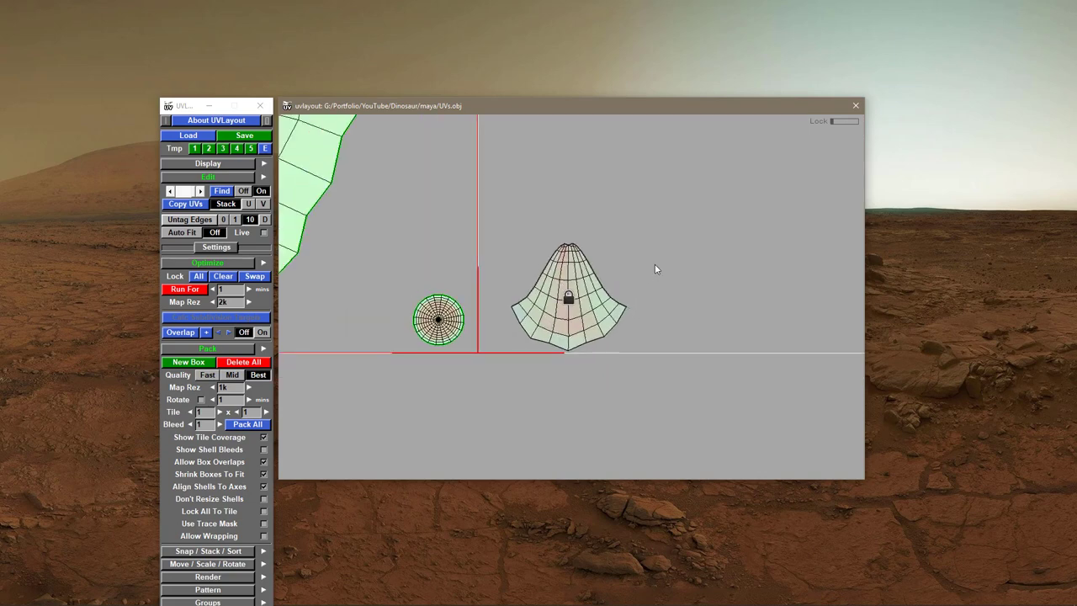
{"action": "key", "text": "l"}
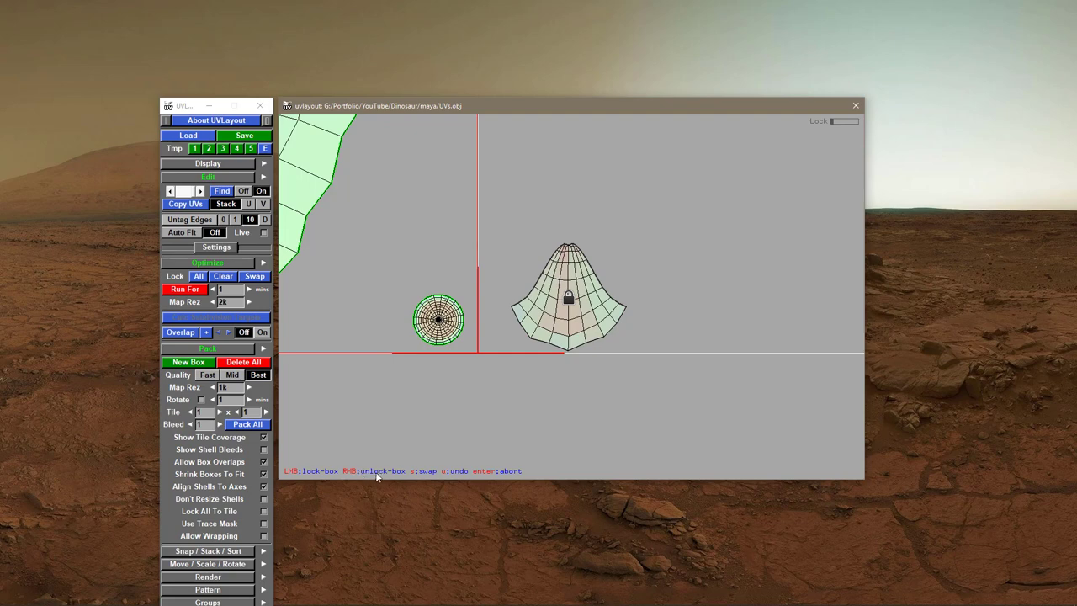
{"action": "right_click_drag", "start_coordinate": [698, 195], "coordinate": [488, 394]}
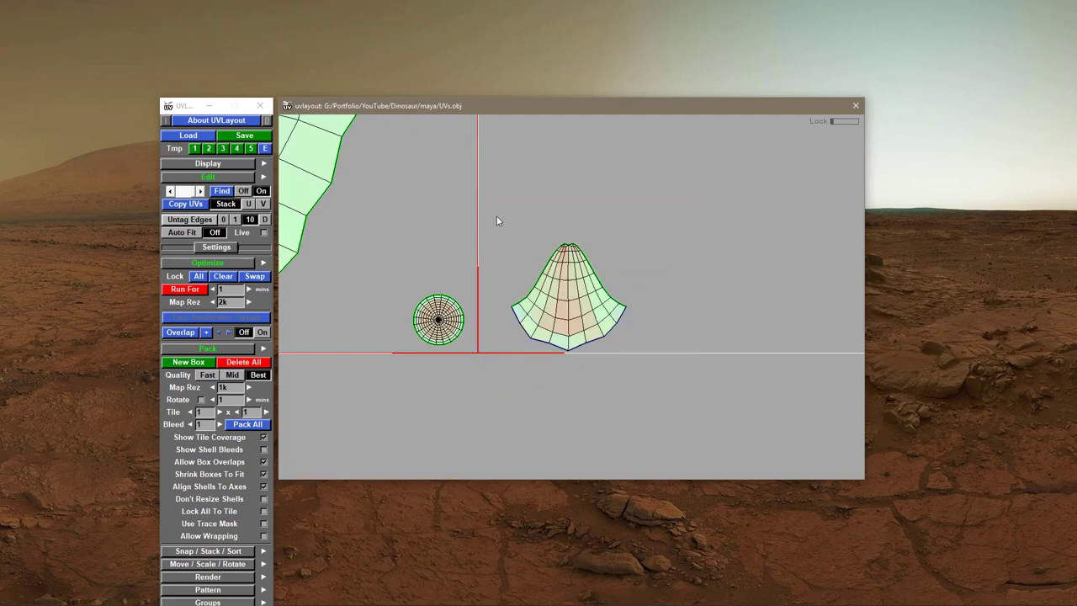
- Select all the stacked claw shells and create a new pack box for them
{"action": "mouse_move", "coordinate": [495, 217]}
{"action": "right_mouse_down"}
{"action": "mouse_move", "coordinate": [628, 368]}
{"action": "mouse_move", "coordinate": [648, 373]}
{"action": "right_mouse_up"}
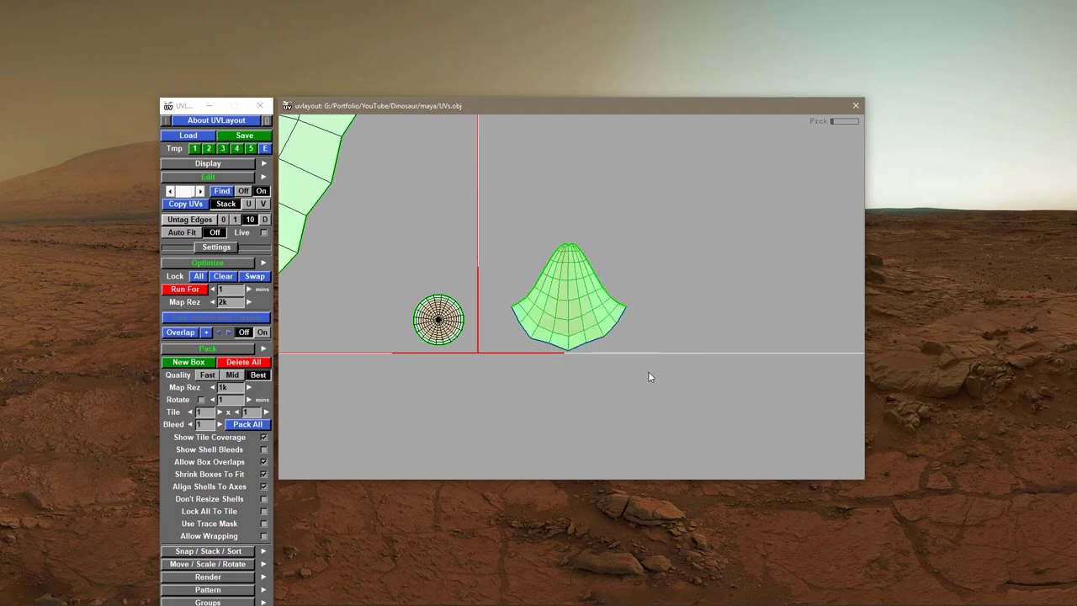
{"action": "left_click", "coordinate": [190, 365]}
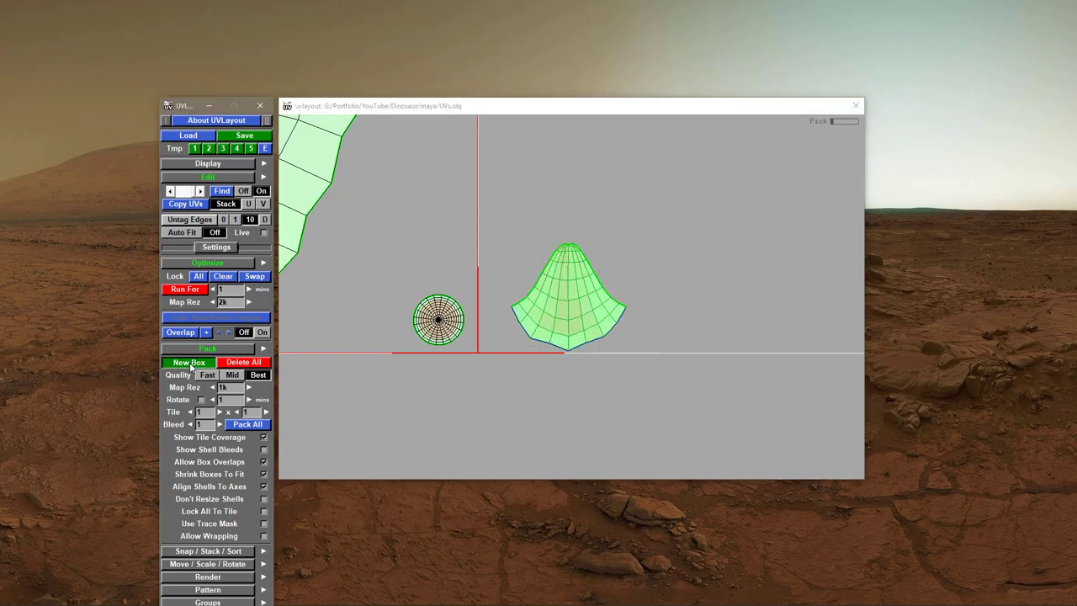
{"action": "right_click_drag", "start_coordinate": [718, 373], "coordinate": [703, 398]}
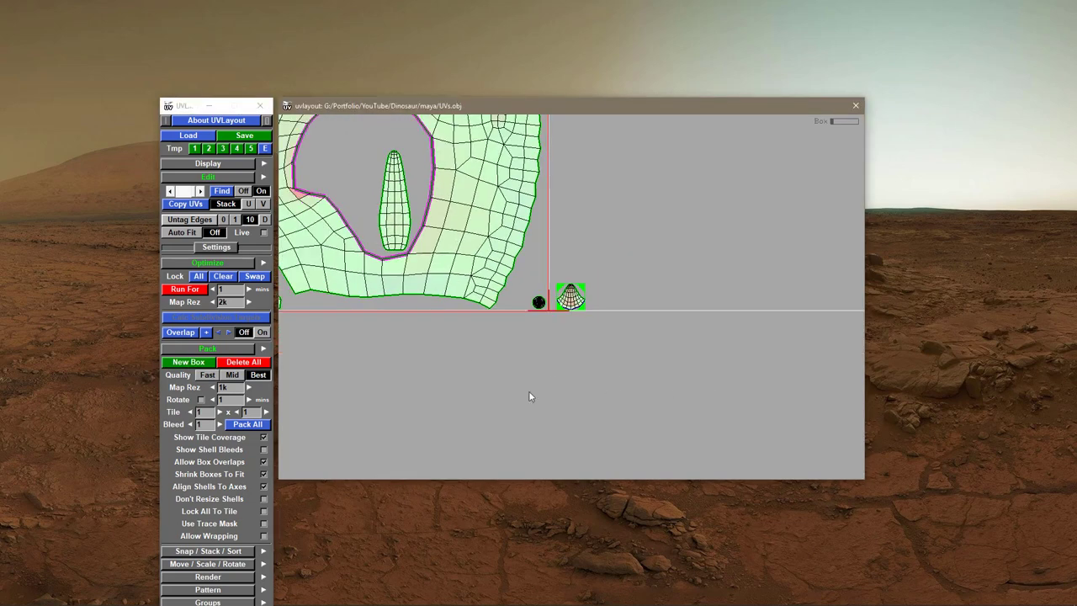
- Enlarge the claw box into a wide rectangle and pack the claw shells inside it without overlaps
{"action": "middle_click_drag", "start_coordinate": [593, 309], "coordinate": [454, 344]}
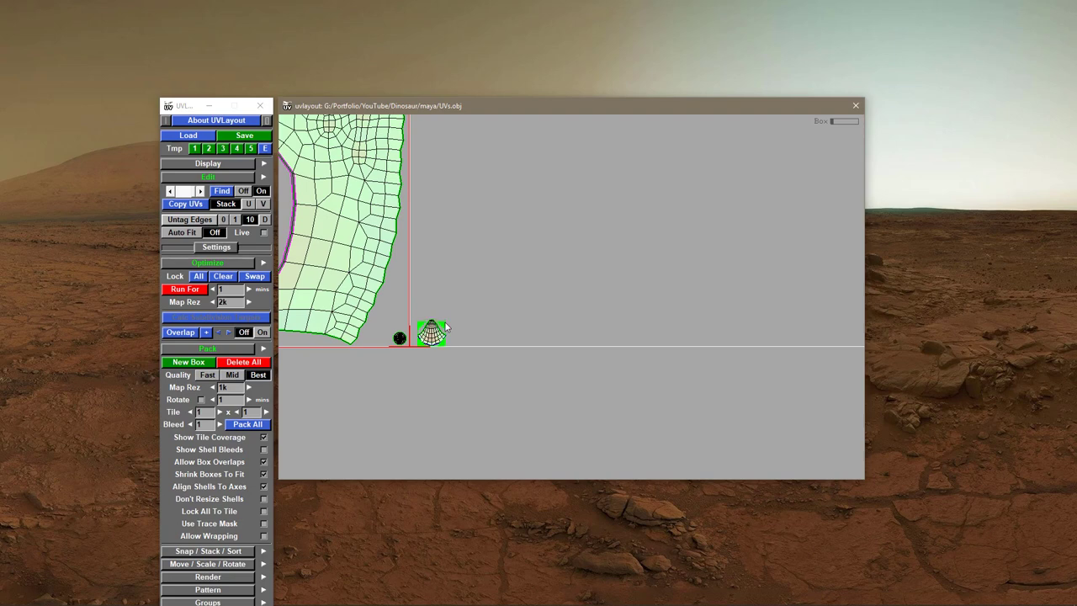
{"action": "left_click_drag", "start_coordinate": [504, 274], "coordinate": [606, 259]}
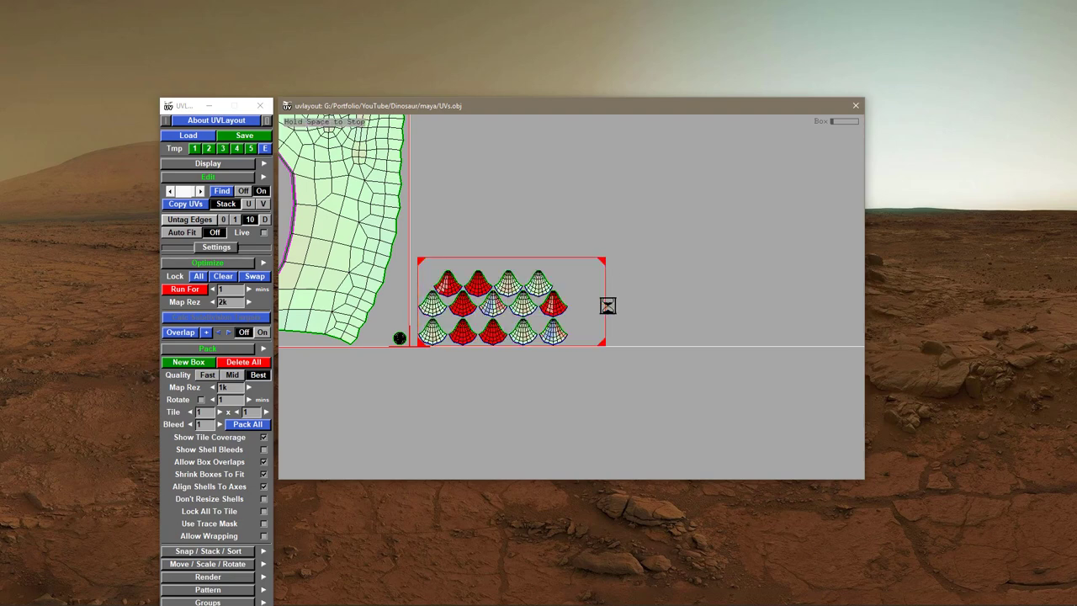
{"action": "scroll", "coordinate": [471, 380], "scroll_direction": "up", "scroll_amount": 2}
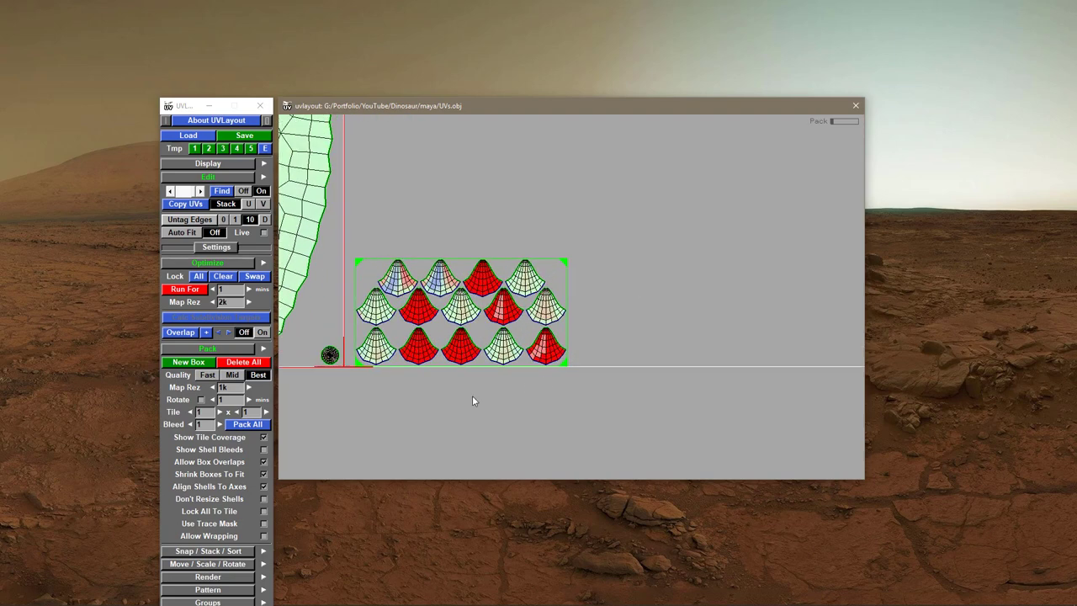
{"action": "middle_click_drag", "start_coordinate": [473, 399], "coordinate": [586, 366]}
{"action": "scroll", "coordinate": [634, 376], "scroll_direction": "down", "scroll_amount": 1}
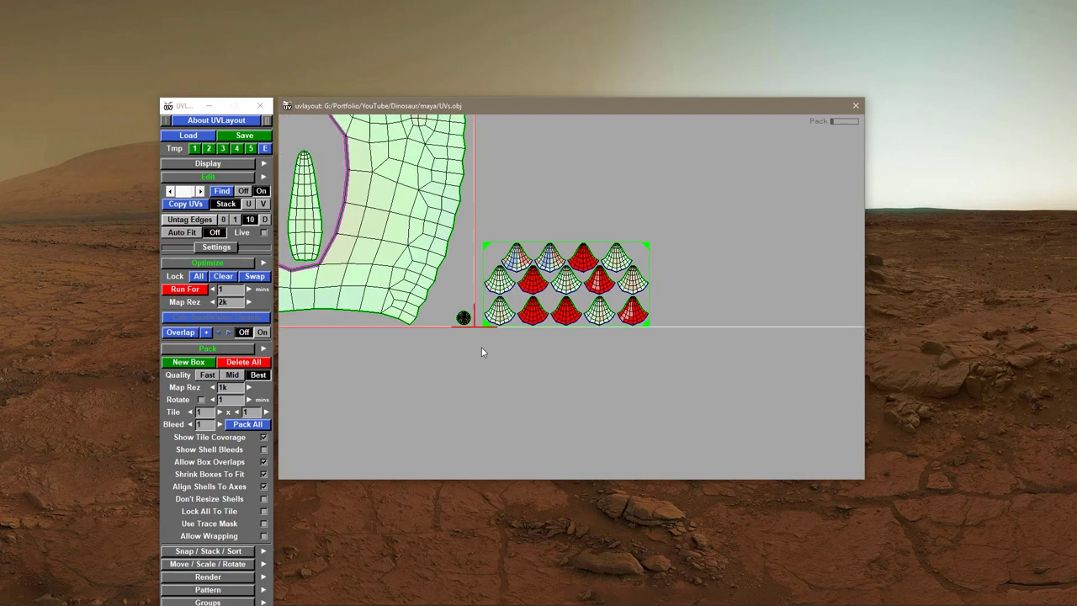
- Optimize the claw shells, enlarge their pack box to fit, and repack them inside it
{"action": "left_click", "coordinate": [187, 289]}
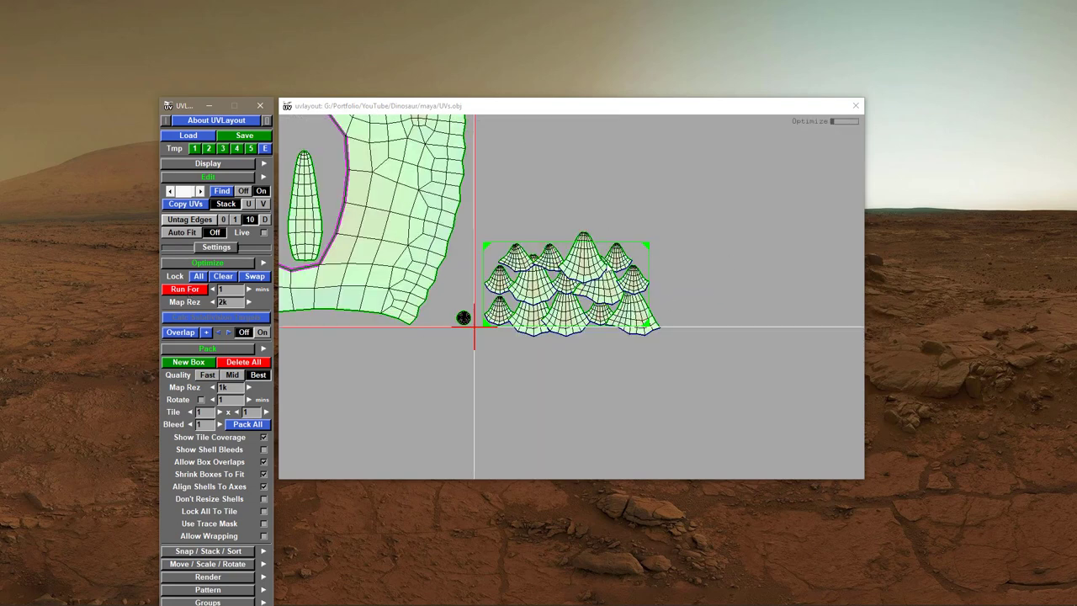
{"action": "left_click", "coordinate": [648, 246]}
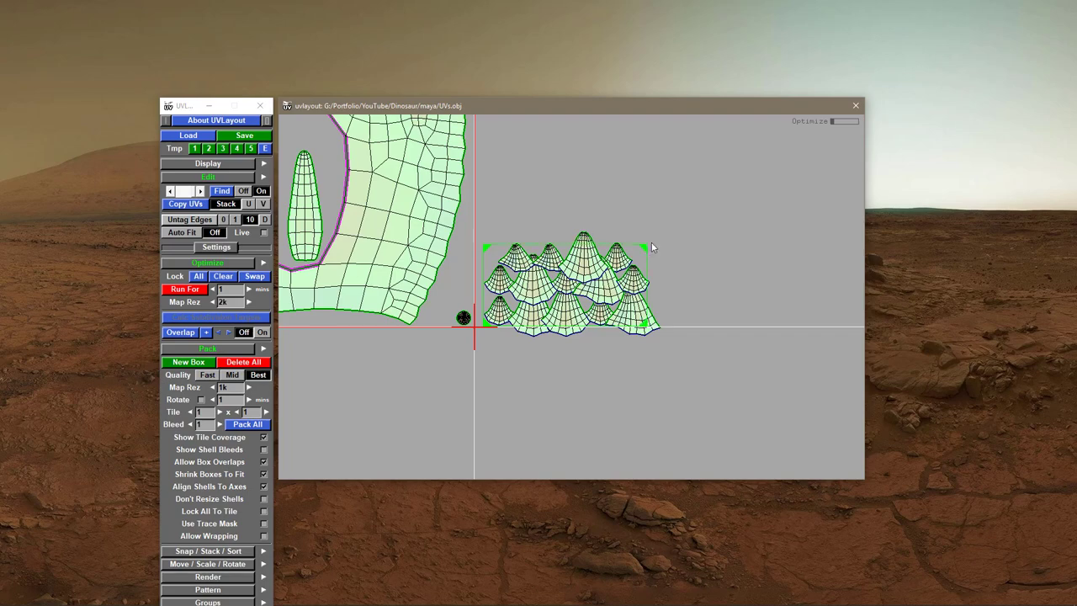
{"action": "left_click_drag", "start_coordinate": [651, 247], "coordinate": [673, 198]}
{"action": "key", "text": "p"}
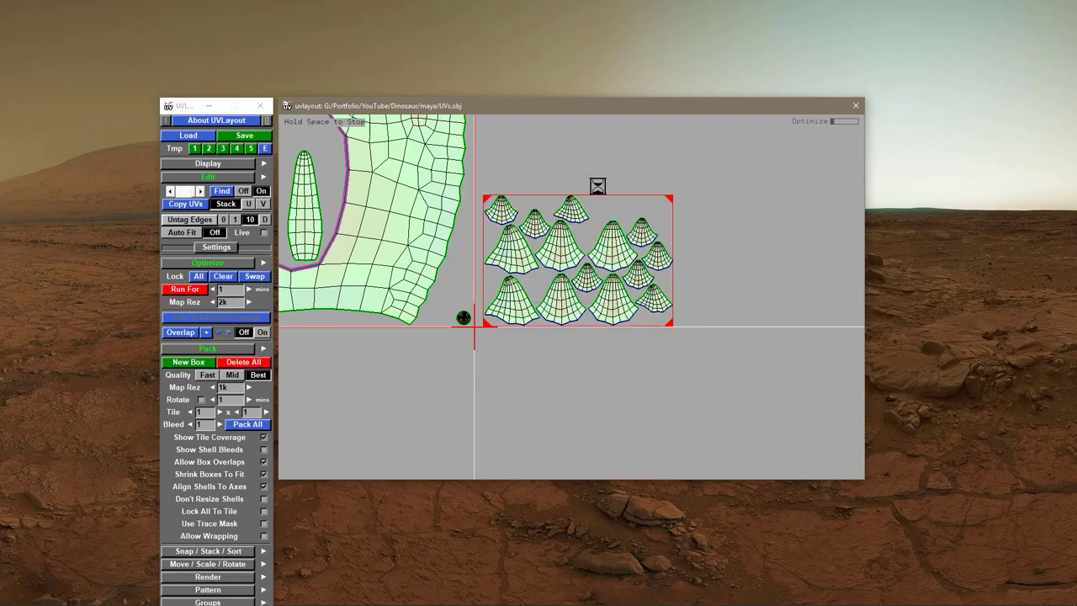
- Reshape the claw pack box into a tall, narrow column and repack the claw shells inside it
{"action": "right_click_drag", "start_coordinate": [570, 373], "coordinate": [454, 372]}
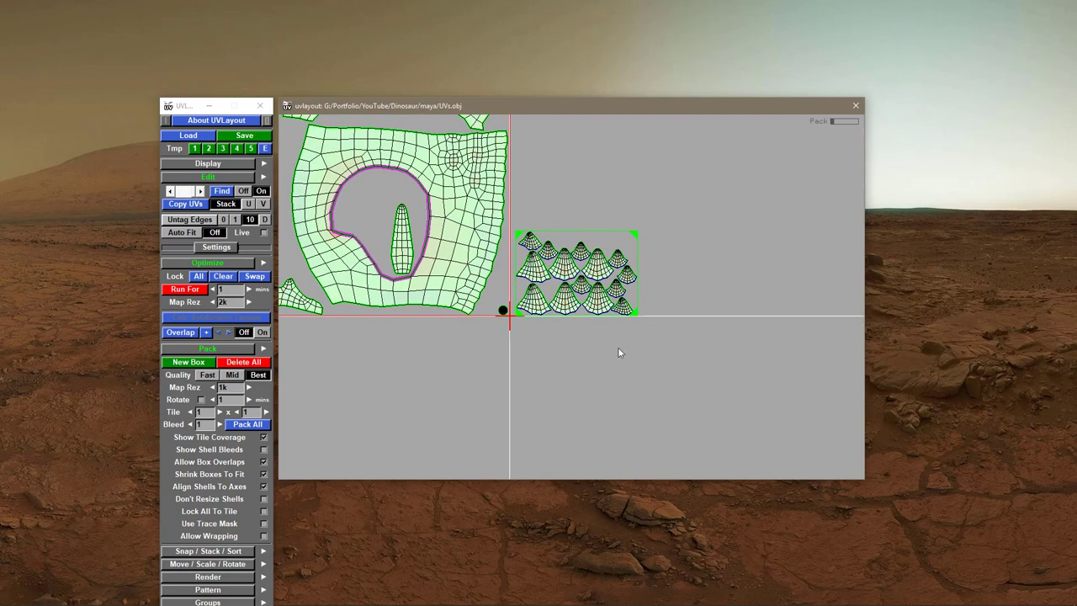
{"action": "right_click_drag", "start_coordinate": [619, 348], "coordinate": [475, 349]}
{"action": "middle_click_drag", "start_coordinate": [494, 346], "coordinate": [544, 390]}
{"action": "right_click_drag", "start_coordinate": [694, 386], "coordinate": [659, 371]}
{"action": "middle_click_drag", "start_coordinate": [530, 394], "coordinate": [436, 373]}
{"action": "right_click_drag", "start_coordinate": [518, 392], "coordinate": [591, 391]}
{"action": "scroll", "coordinate": [481, 385], "scroll_direction": "up", "scroll_amount": 1}
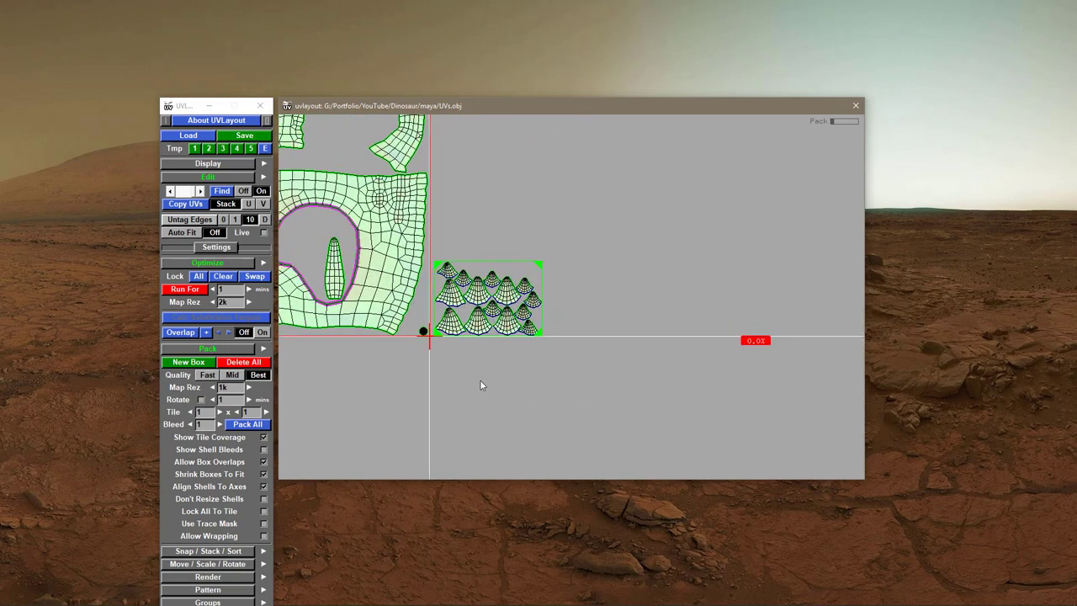
{"action": "middle_click_drag", "start_coordinate": [523, 362], "coordinate": [559, 399]}
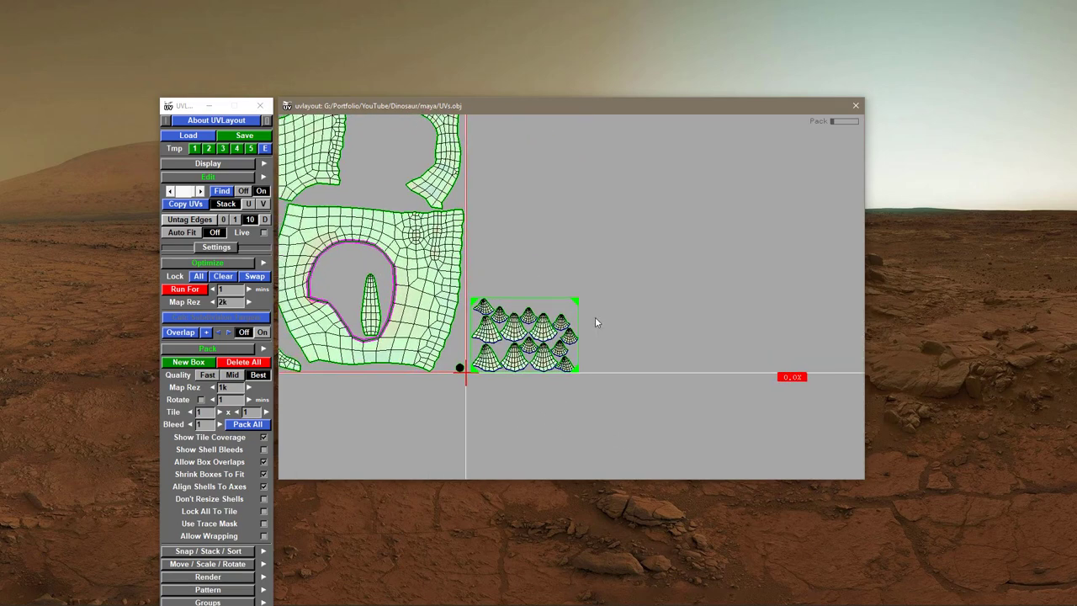
{"action": "left_click_drag", "start_coordinate": [577, 299], "coordinate": [509, 139]}
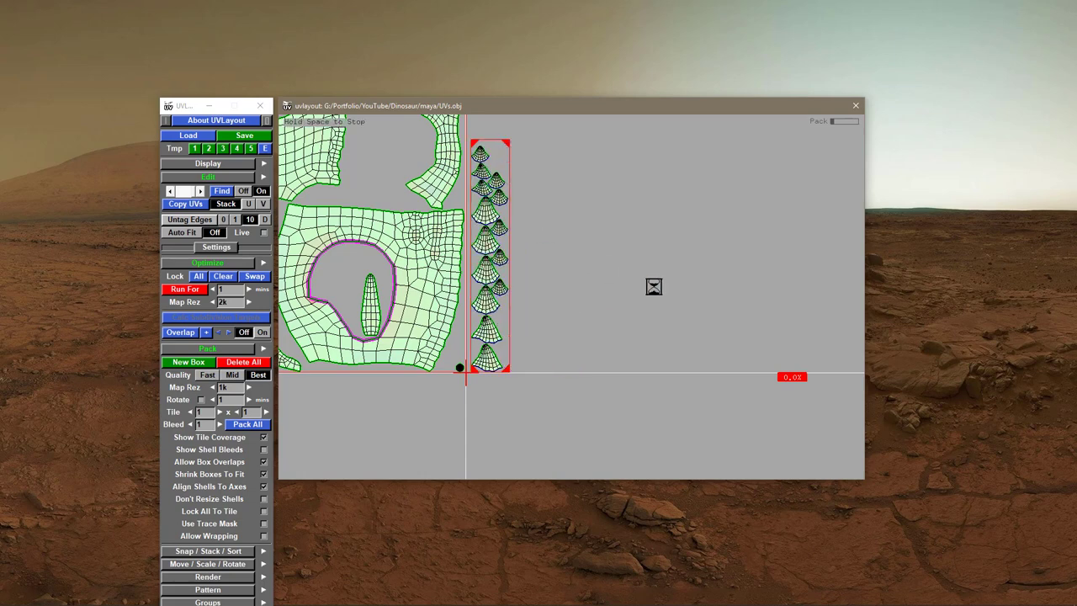
- Pack all body shells together with the tooth and claw boxes into the UV tile
{"action": "right_click_drag", "start_coordinate": [612, 289], "coordinate": [547, 328]}
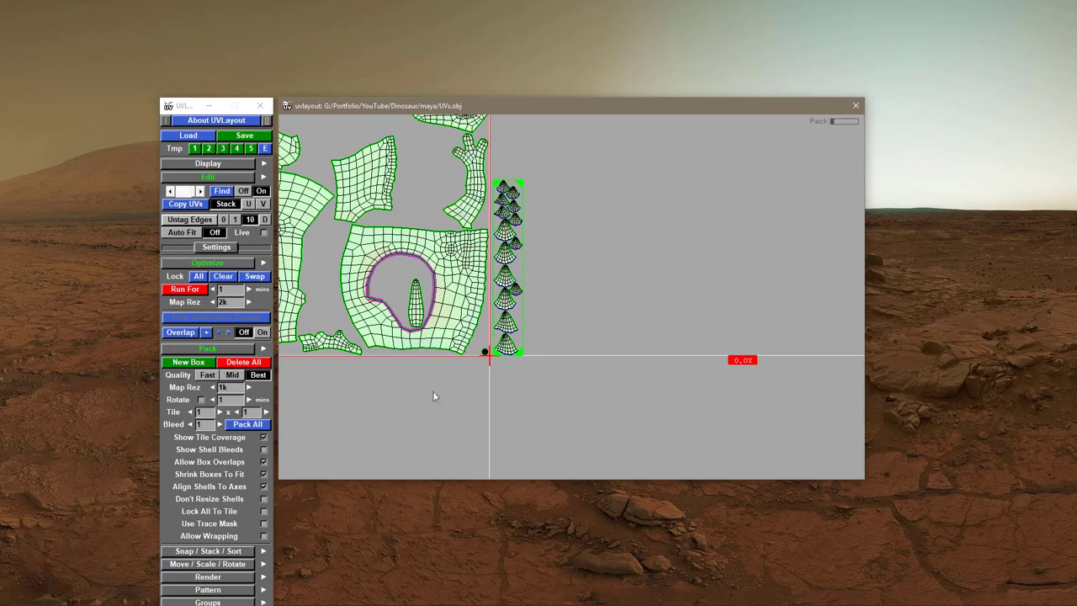
{"action": "middle_click_drag", "start_coordinate": [489, 445], "coordinate": [720, 458]}
{"action": "right_click_drag", "start_coordinate": [623, 439], "coordinate": [476, 417]}
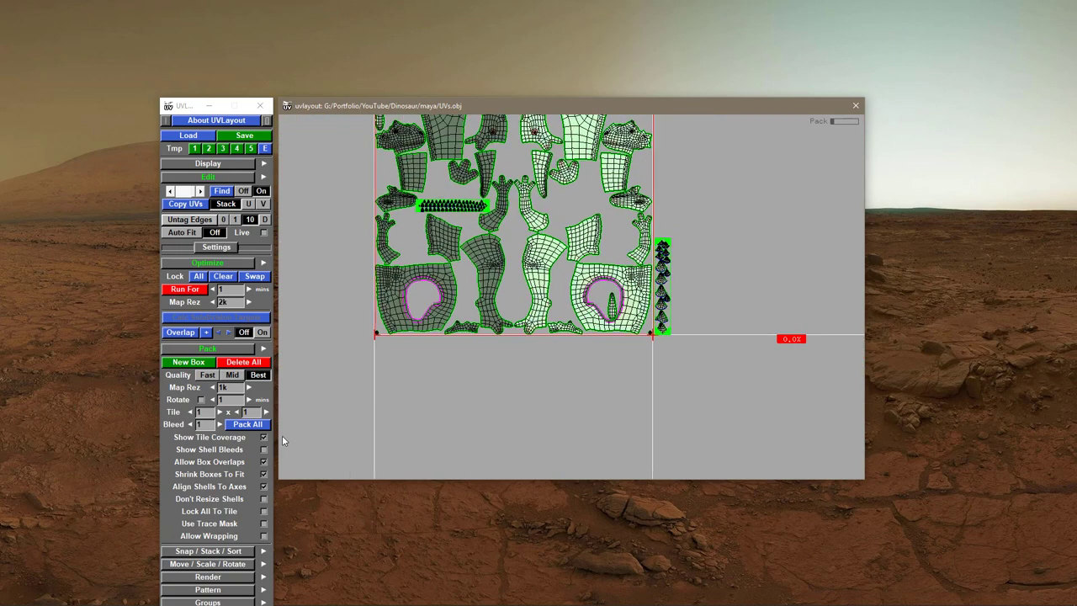
{"action": "left_click", "coordinate": [255, 428]}
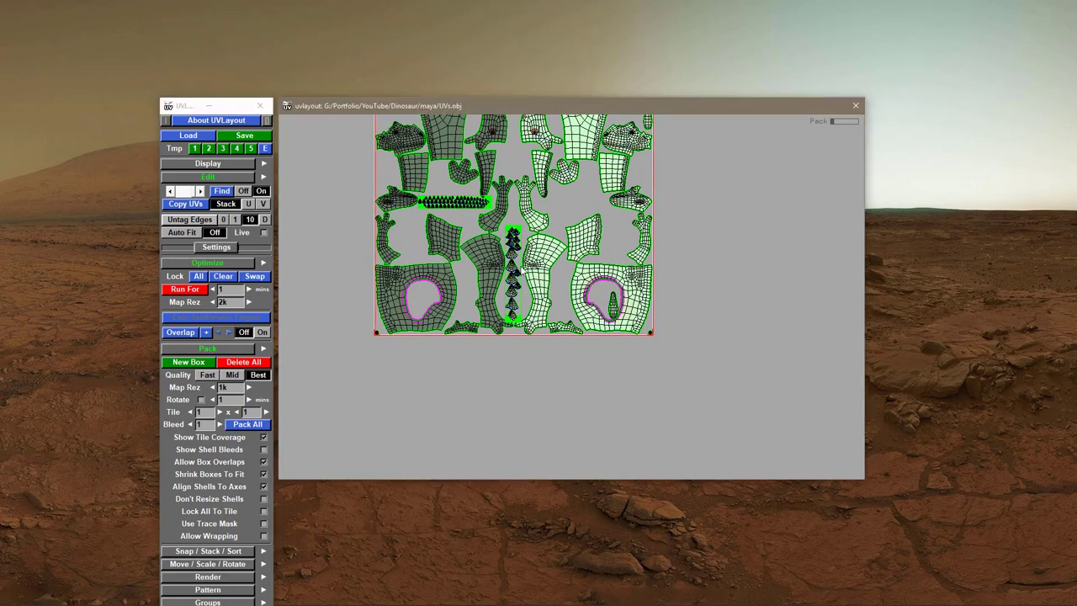
- Examine the packed tile, checking where the tooth box, the claw box and the small shells at the corners were placed
{"action": "middle_click_drag", "start_coordinate": [555, 292], "coordinate": [612, 451]}
{"action": "right_click_drag", "start_coordinate": [519, 338], "coordinate": [600, 341]}
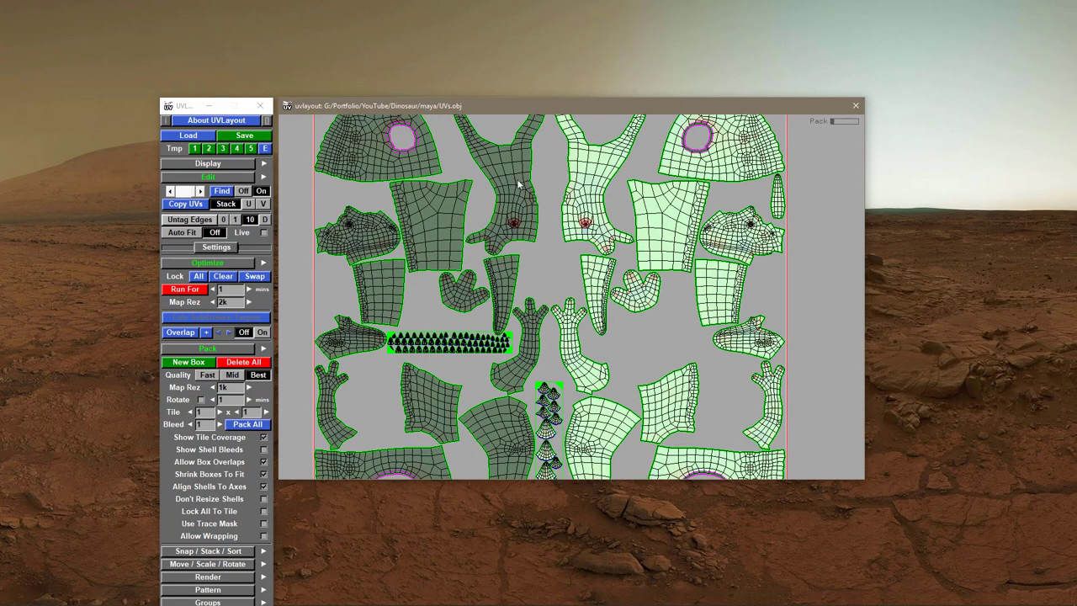
{"action": "scroll", "coordinate": [593, 337], "scroll_direction": "up", "scroll_amount": 2}
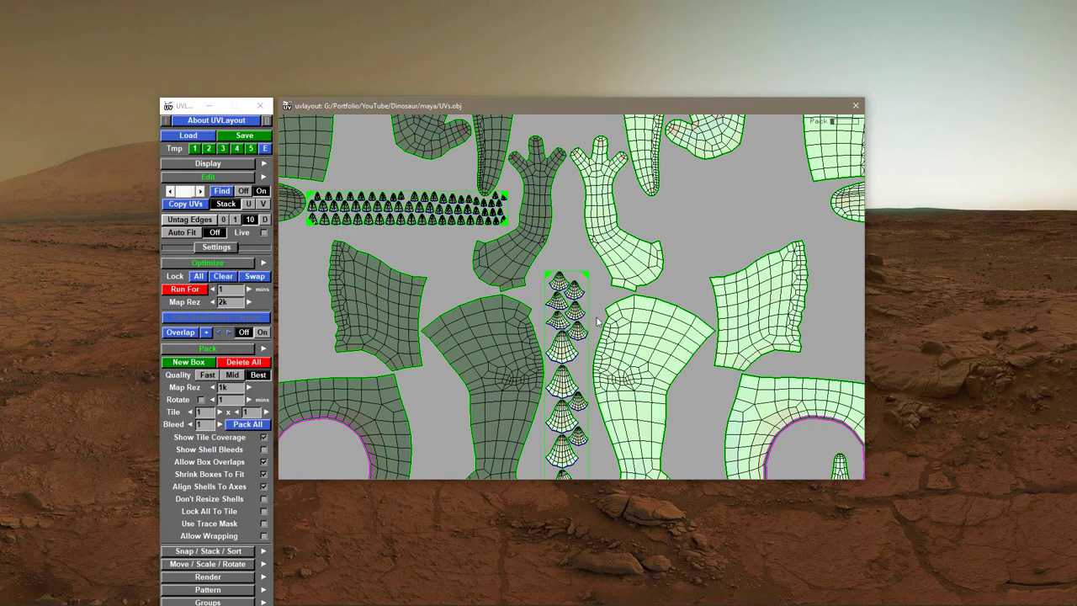
{"action": "middle_click_drag", "start_coordinate": [597, 322], "coordinate": [582, 253]}
{"action": "middle_click_drag", "start_coordinate": [565, 367], "coordinate": [552, 251]}
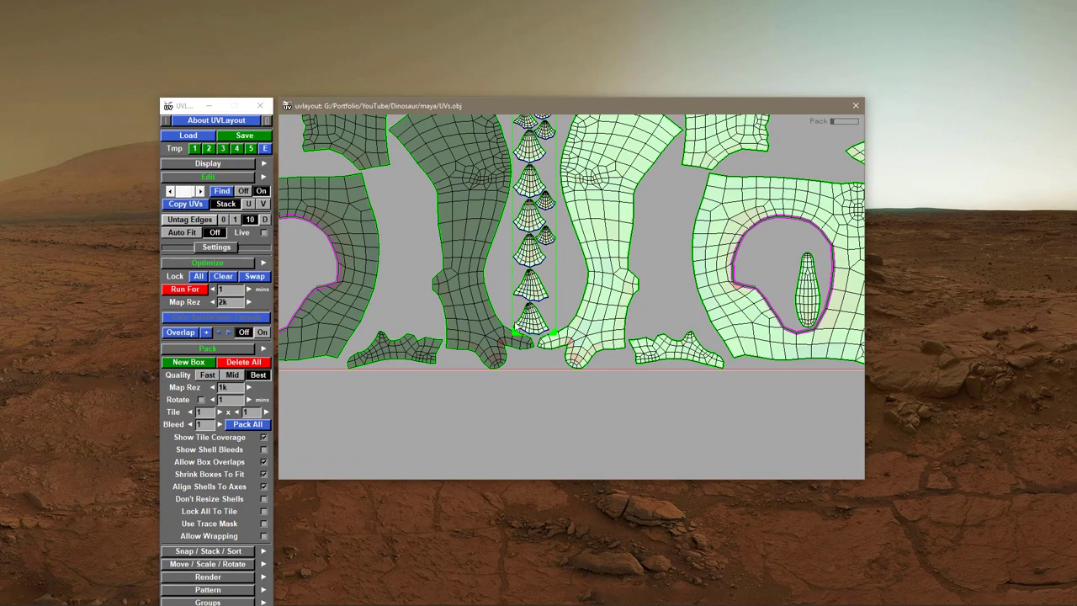
{"action": "scroll", "coordinate": [704, 347], "scroll_direction": "down", "scroll_amount": 4}
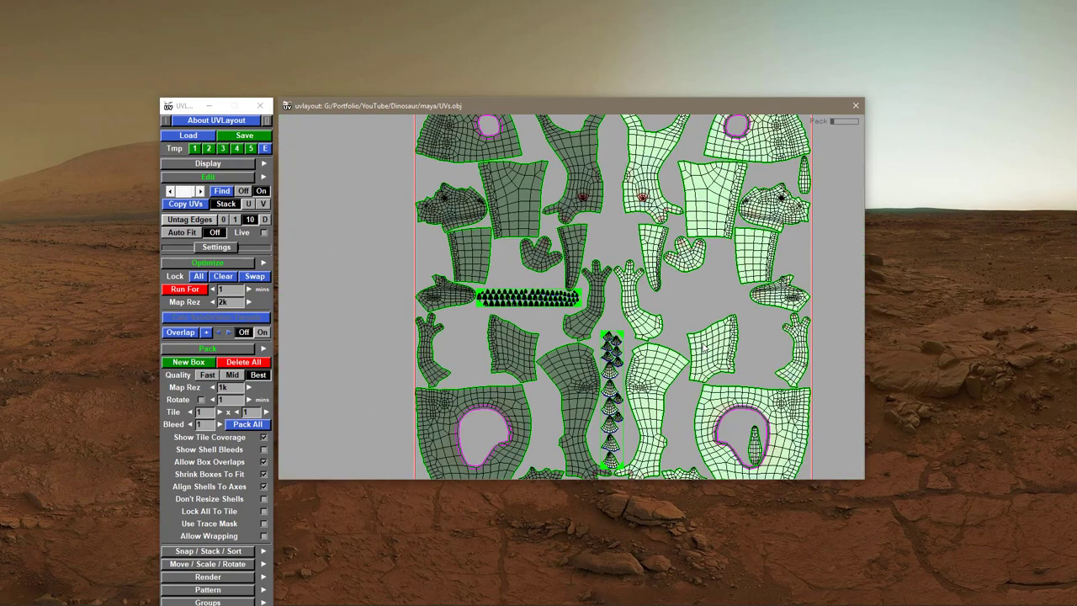
{"action": "right_click_drag", "start_coordinate": [704, 346], "coordinate": [666, 343]}
{"action": "middle_click_drag", "start_coordinate": [665, 343], "coordinate": [623, 346]}
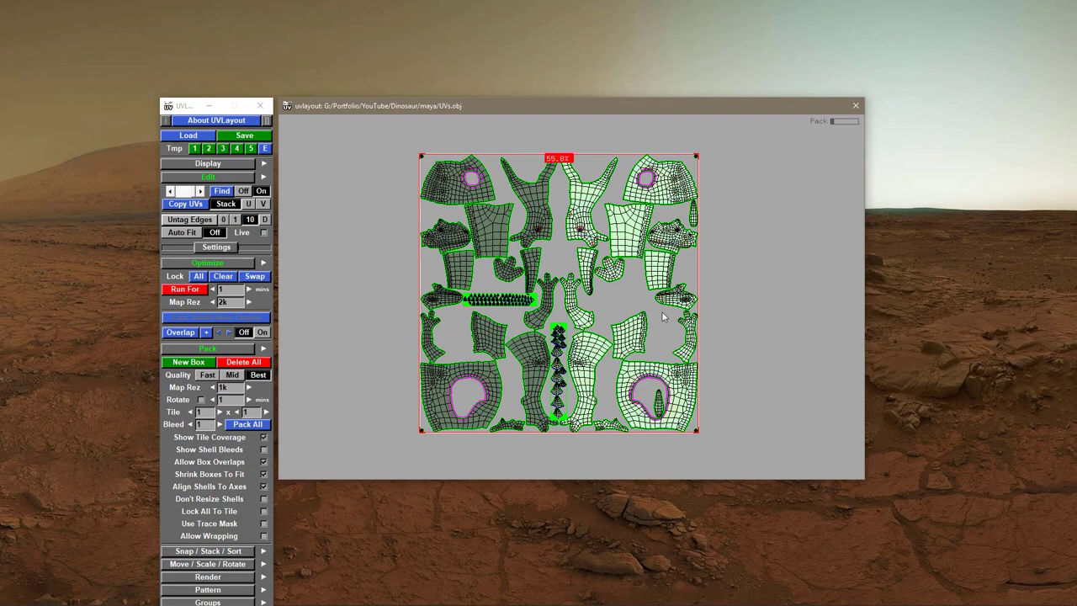
{"action": "middle_click_drag", "start_coordinate": [640, 308], "coordinate": [515, 411]}
{"action": "right_click_drag", "start_coordinate": [516, 411], "coordinate": [584, 228]}
{"action": "middle_click_drag", "start_coordinate": [367, 354], "coordinate": [406, 300]}
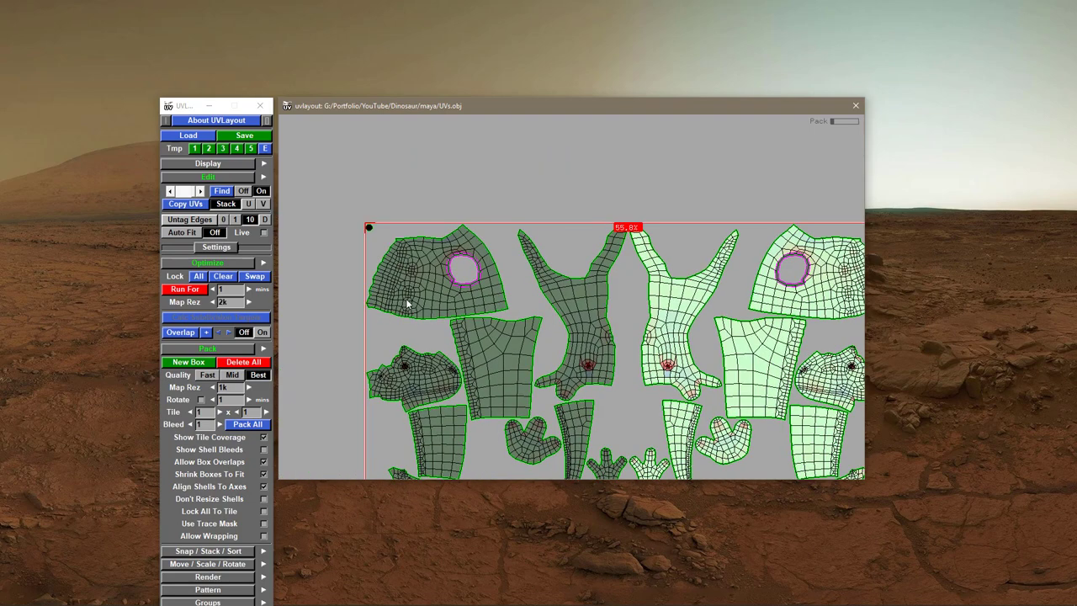
{"action": "right_click_drag", "start_coordinate": [642, 358], "coordinate": [650, 475]}
{"action": "middle_click_drag", "start_coordinate": [650, 475], "coordinate": [555, 338]}
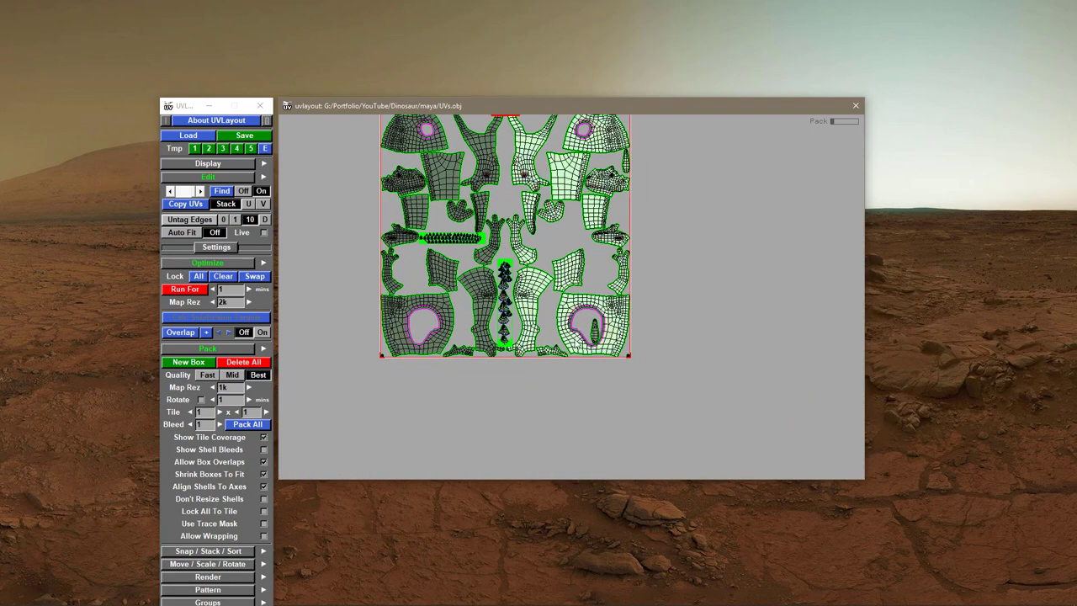
- Select the four round shells at the tile's corners, create a new pack box for them, and repack the whole tile
{"action": "scroll", "coordinate": [572, 297], "scroll_direction": "up", "scroll_amount": 3}
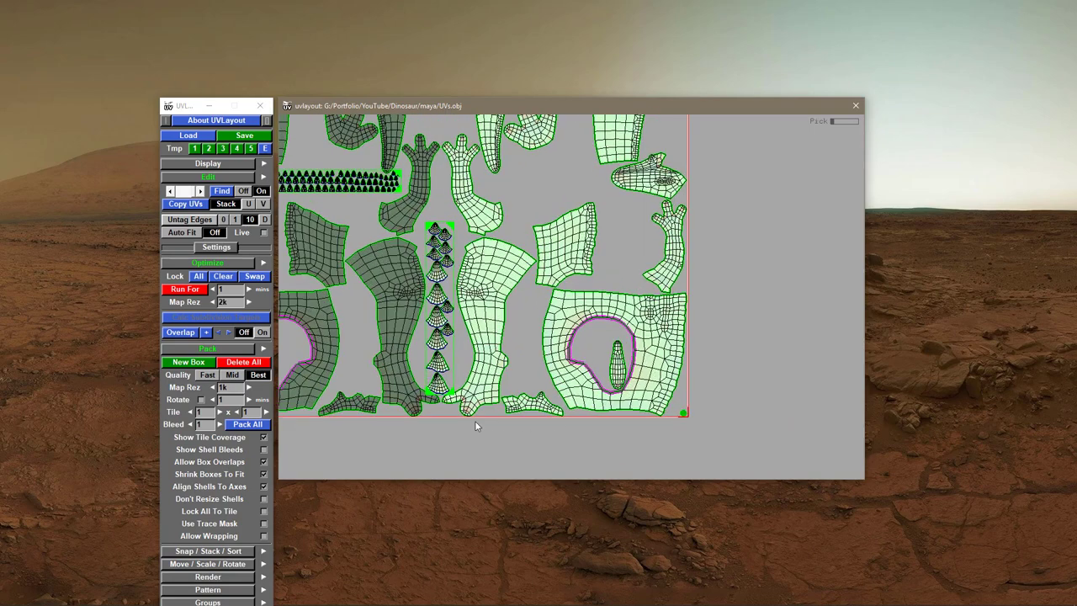
{"action": "middle_click_drag", "start_coordinate": [474, 426], "coordinate": [618, 428]}
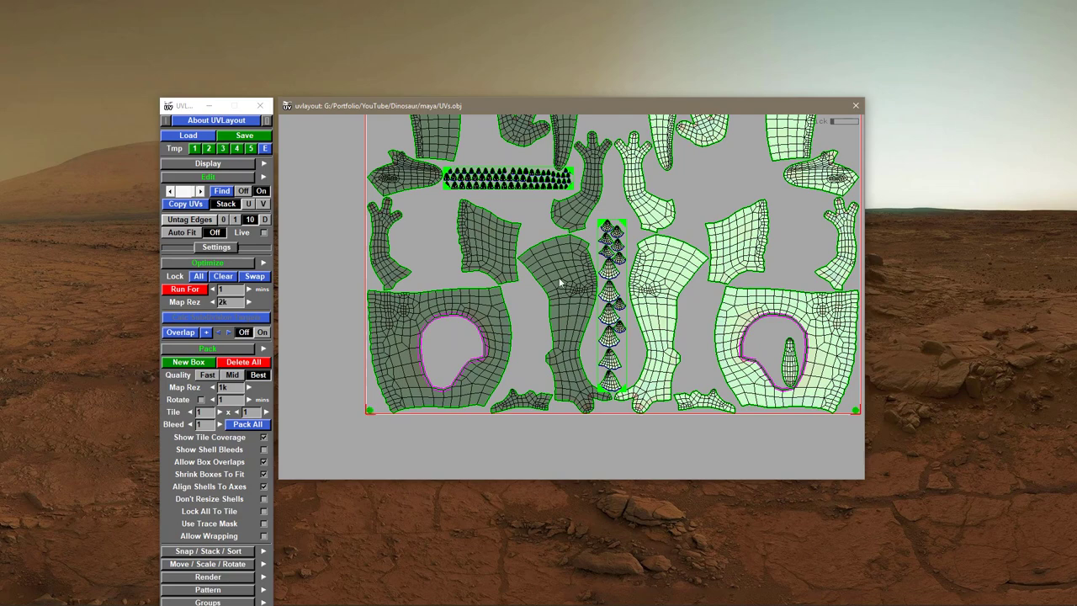
{"action": "middle_click_drag", "start_coordinate": [578, 222], "coordinate": [545, 425]}
{"action": "middle_click_drag", "start_coordinate": [473, 217], "coordinate": [470, 278]}
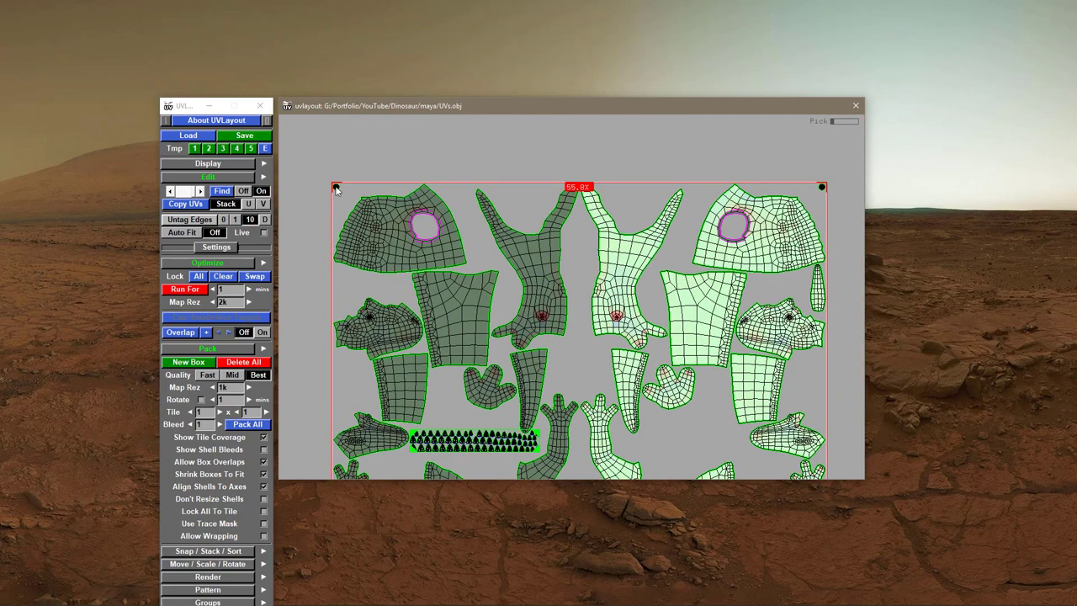
{"action": "middle_click_drag", "start_coordinate": [710, 367], "coordinate": [627, 345]}
{"action": "scroll", "coordinate": [583, 364], "scroll_direction": "down", "scroll_amount": 2}
{"action": "right_click_drag", "start_coordinate": [582, 363], "coordinate": [523, 360]}
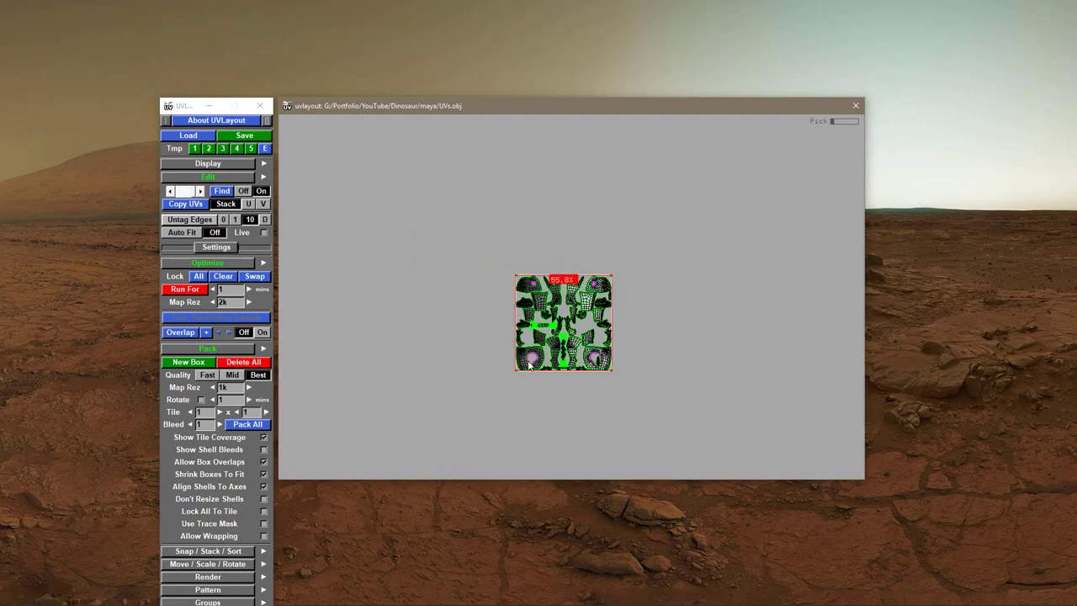
{"action": "right_click_drag", "start_coordinate": [657, 401], "coordinate": [720, 403]}
{"action": "middle_click_drag", "start_coordinate": [533, 401], "coordinate": [503, 317]}
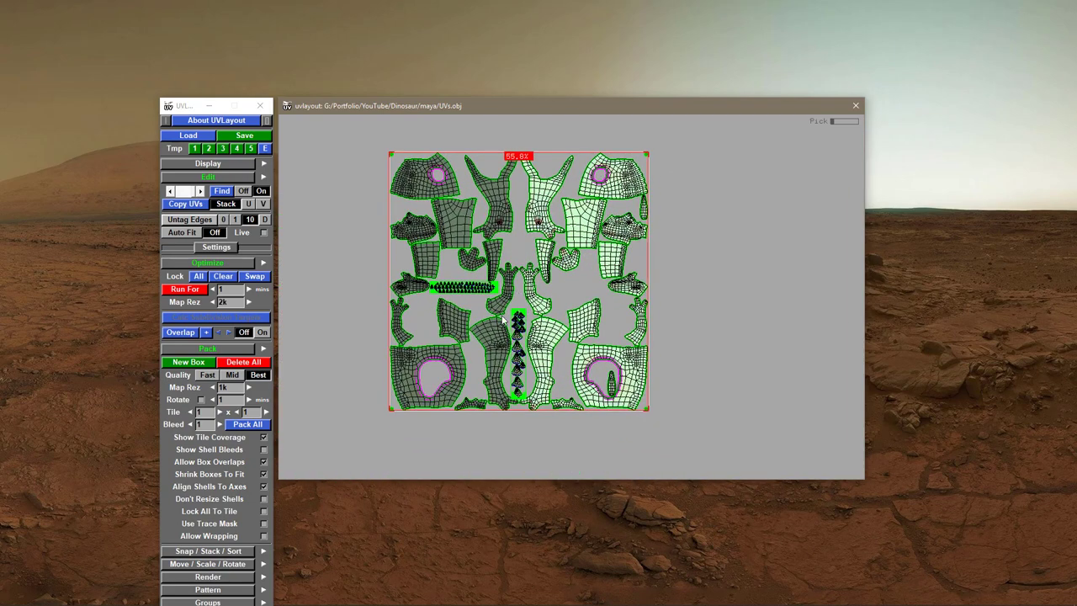
{"action": "left_click", "coordinate": [193, 362]}
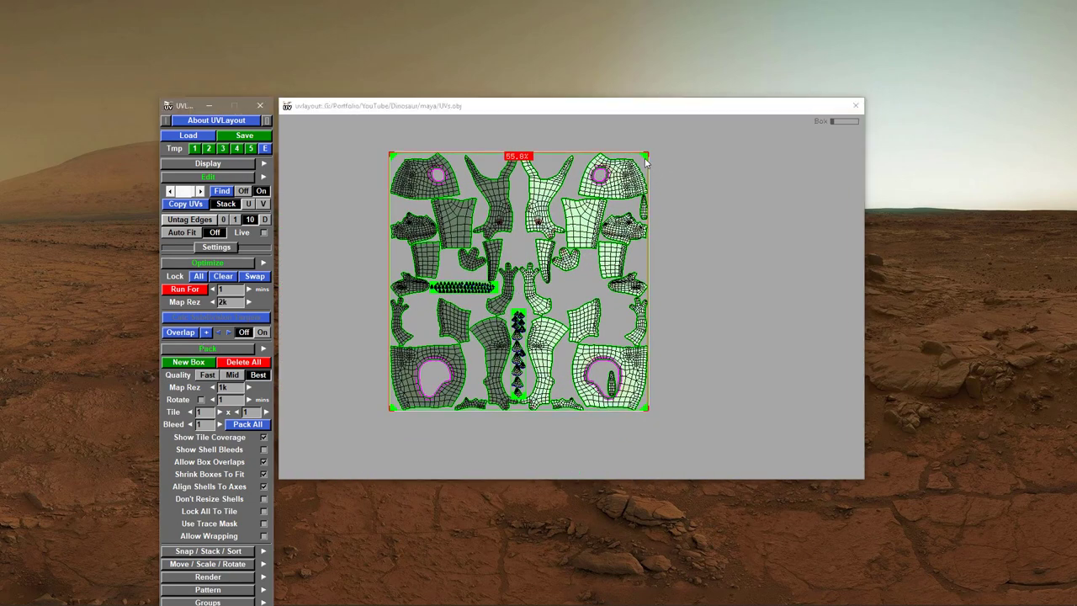
{"action": "left_click", "coordinate": [248, 426]}
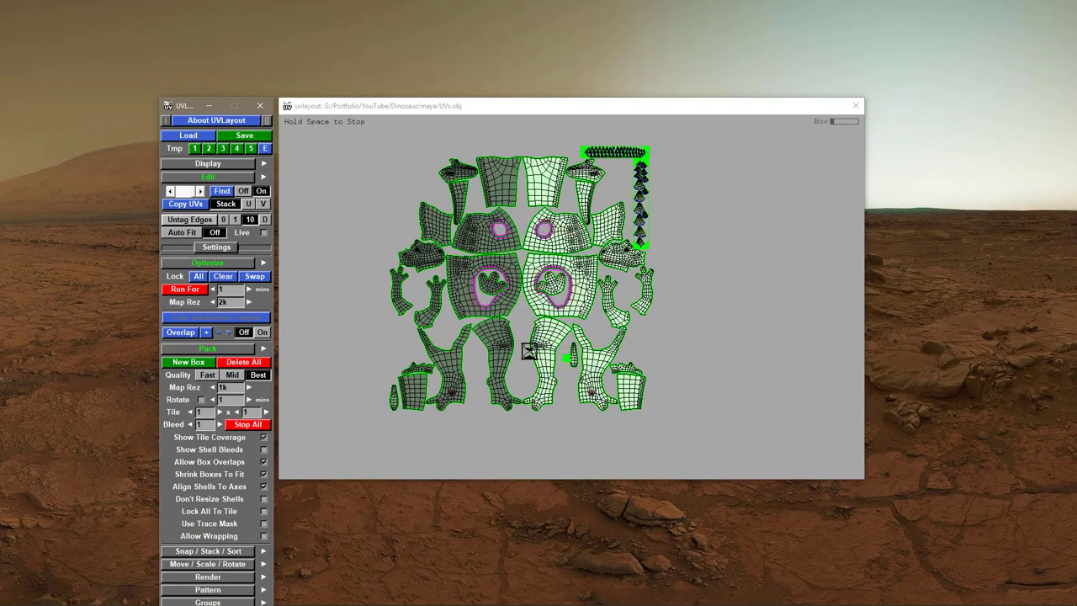
- Move the box of four round shells from the tile's corner into the hole of the large dark body shell
{"action": "right_click_drag", "start_coordinate": [408, 413], "coordinate": [455, 410]}
{"action": "middle_click_drag", "start_coordinate": [408, 411], "coordinate": [456, 296]}
{"action": "right_click_drag", "start_coordinate": [456, 297], "coordinate": [573, 346]}
{"action": "scroll", "coordinate": [573, 349], "scroll_direction": "up", "scroll_amount": 8}
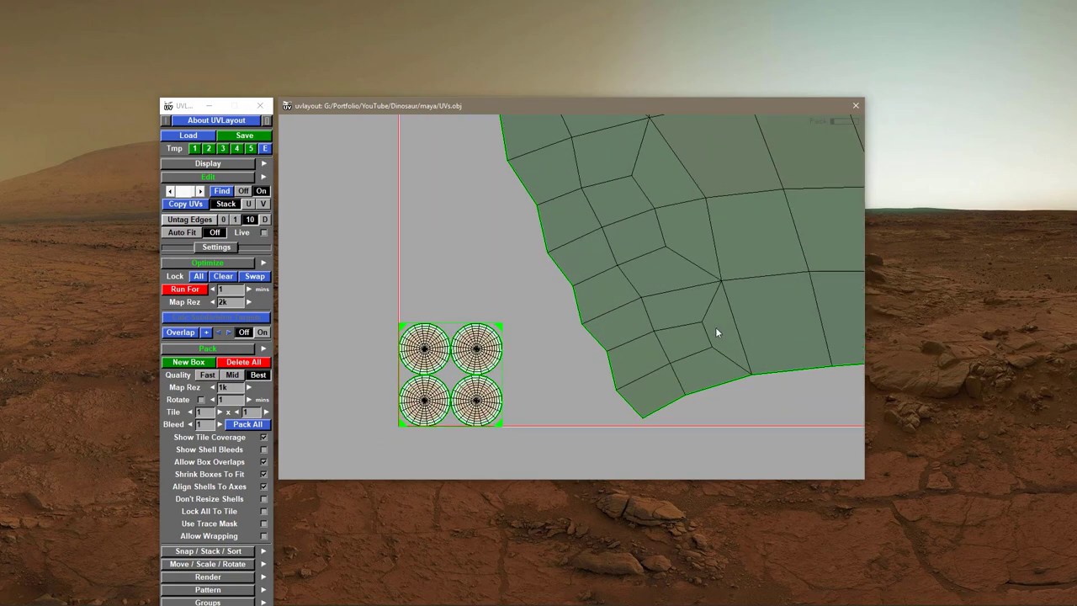
{"action": "right_click_drag", "start_coordinate": [716, 328], "coordinate": [458, 314]}
{"action": "scroll", "coordinate": [589, 314], "scroll_direction": "up", "scroll_amount": 8}
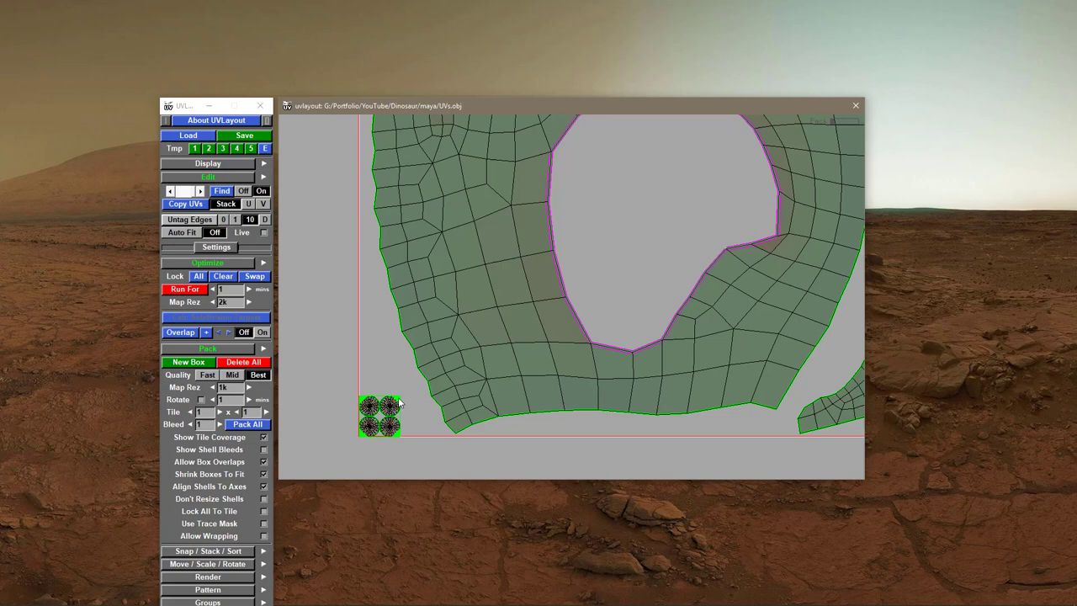
{"action": "middle_click_drag", "start_coordinate": [403, 400], "coordinate": [665, 180]}
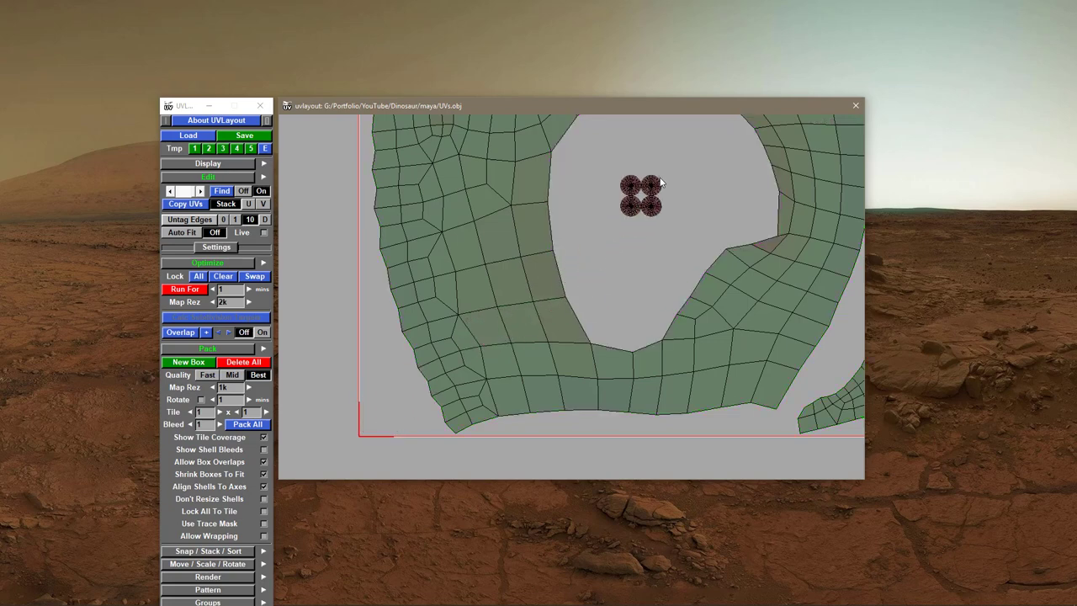
- Review the finished layout of the whole UV tile for shell placement and unused space
{"action": "right_click_drag", "start_coordinate": [768, 293], "coordinate": [582, 345]}
{"action": "middle_click_drag", "start_coordinate": [507, 365], "coordinate": [296, 481]}
{"action": "right_click_drag", "start_coordinate": [537, 383], "coordinate": [446, 369]}
{"action": "middle_click_drag", "start_coordinate": [467, 371], "coordinate": [496, 376]}
{"action": "right_click_drag", "start_coordinate": [496, 376], "coordinate": [603, 404]}
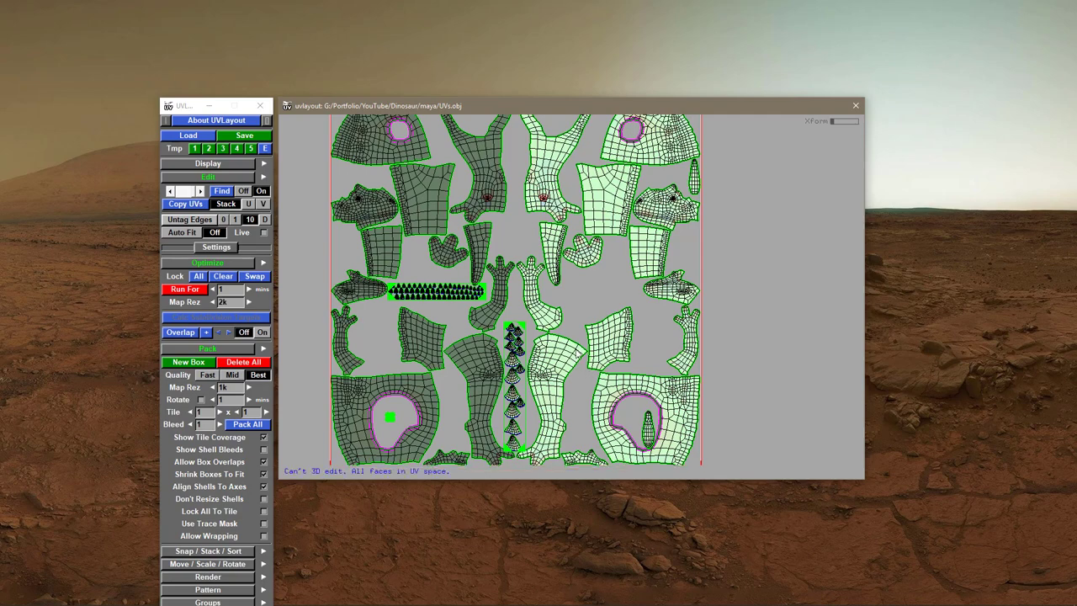
{"action": "scroll", "coordinate": [598, 328], "scroll_direction": "down", "scroll_amount": 1}
{"action": "scroll", "coordinate": [577, 277], "scroll_direction": "down", "scroll_amount": 1}
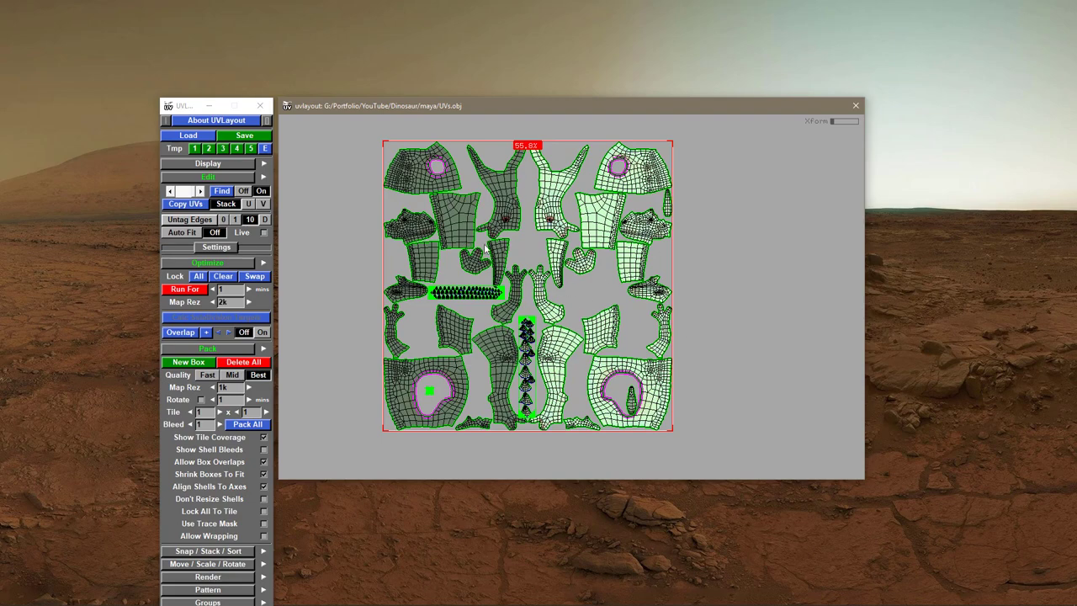
{"action": "scroll", "coordinate": [485, 247], "scroll_direction": "up", "scroll_amount": 2}
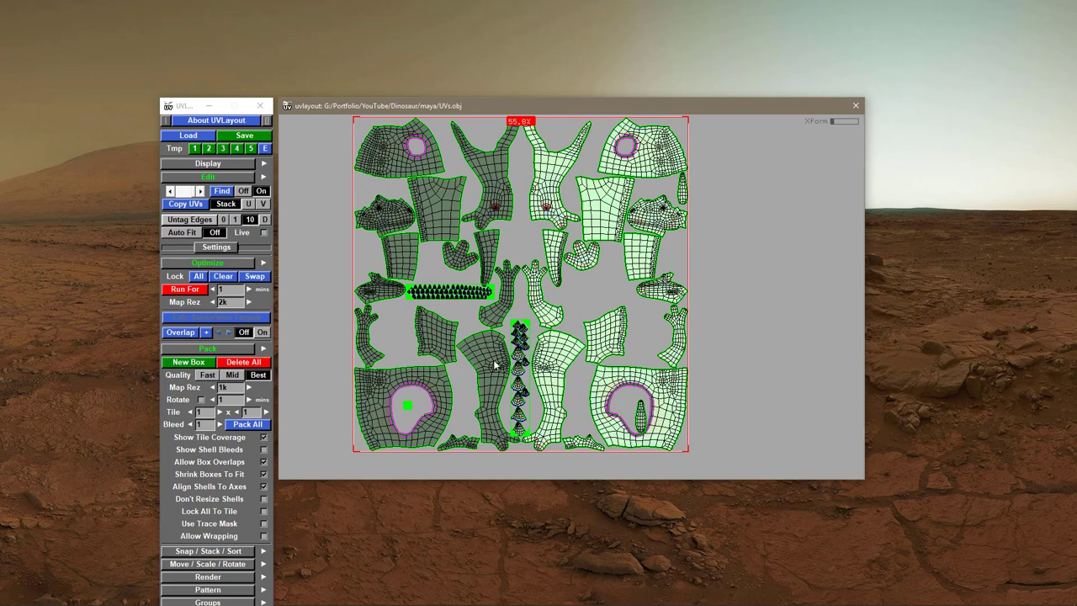
{"action": "middle_click_drag", "start_coordinate": [496, 360], "coordinate": [516, 362]}
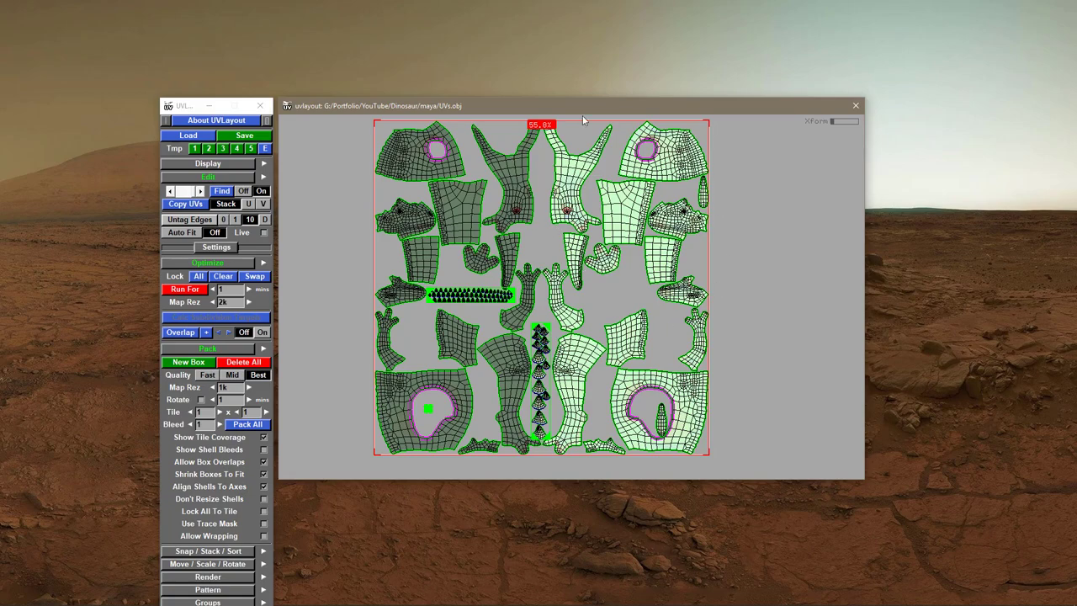
{"action": "right_click_drag", "start_coordinate": [467, 317], "coordinate": [507, 328]}
{"action": "scroll", "coordinate": [507, 327], "scroll_direction": "up", "scroll_amount": 2}
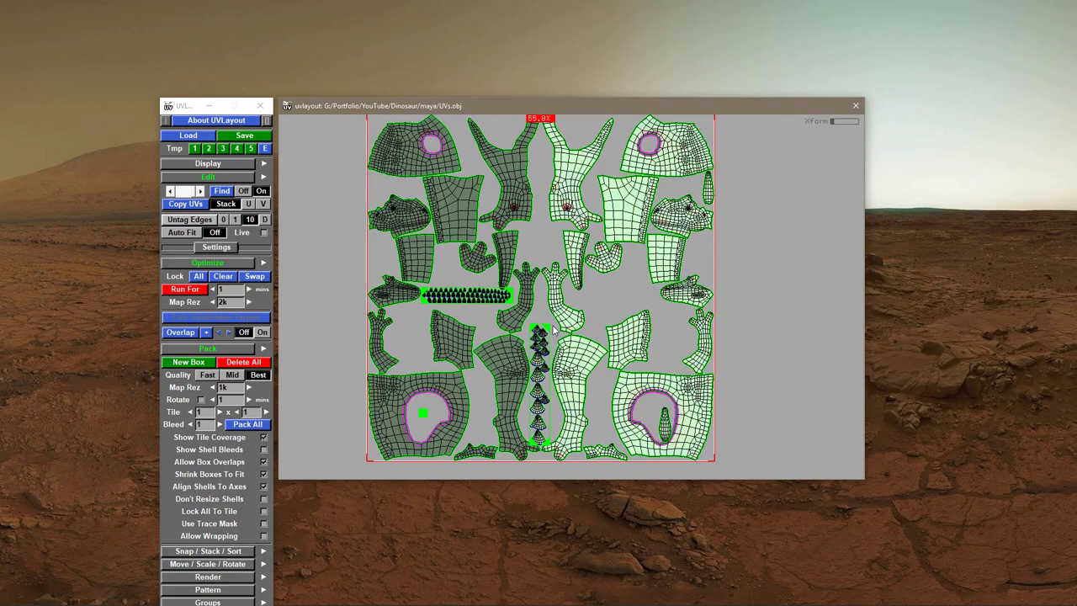
{"action": "scroll", "coordinate": [589, 314], "scroll_direction": "down", "scroll_amount": 1}
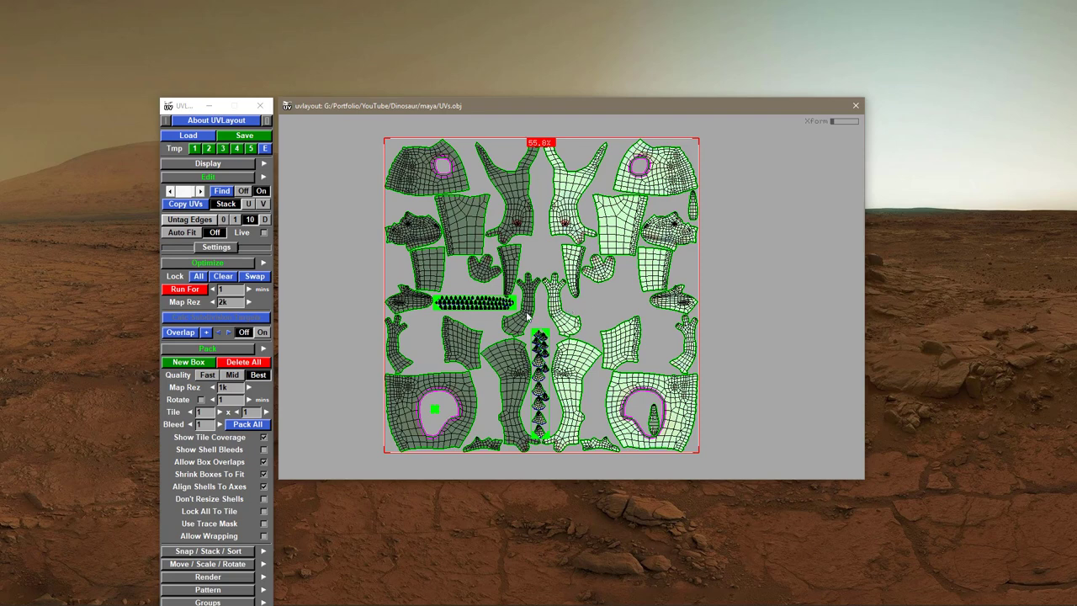
- Save the finished UV layout to UVs.obj in the maya folder
{"action": "left_click", "coordinate": [257, 137]}
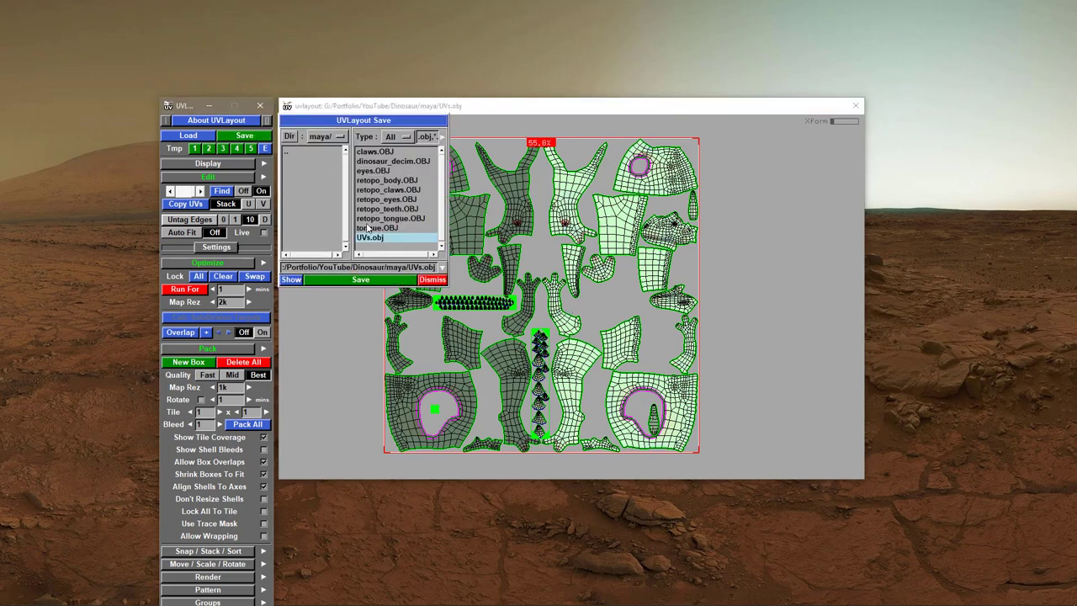
{"action": "left_click", "coordinate": [365, 279]}
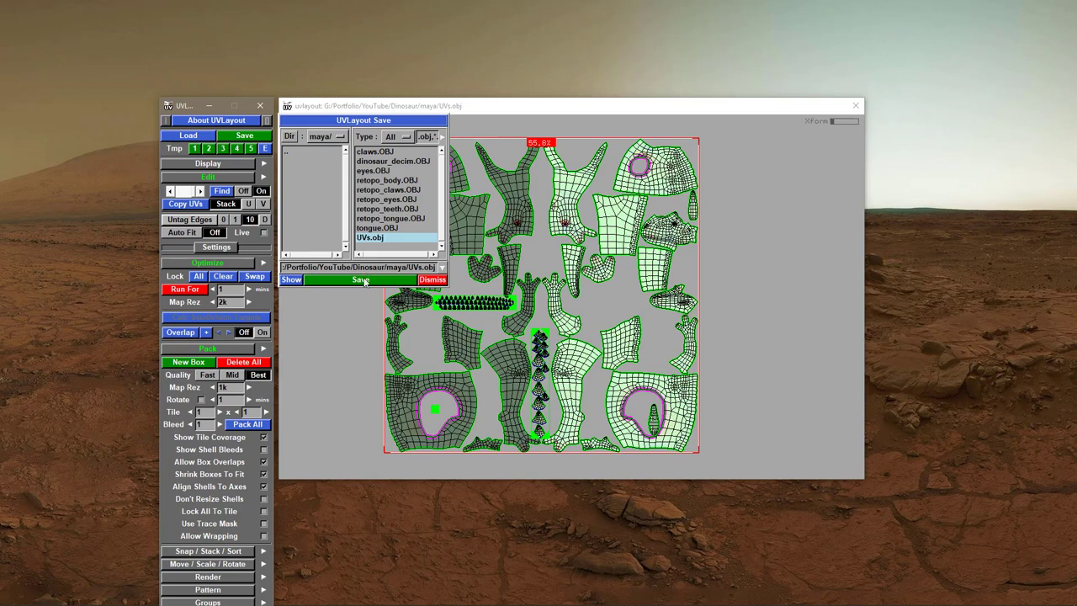
- Dismiss the save dialog and move the tool window higher so that all its settings fit on screen
{"action": "left_click", "coordinate": [433, 280]}
{"action": "left_click_drag", "start_coordinate": [187, 106], "coordinate": [176, 32]}
- Examine the packed tile up close, checking shell placement and the empty space around the teeth and claw boxes
{"action": "right_click_drag", "start_coordinate": [523, 360], "coordinate": [448, 355]}
{"action": "scroll", "coordinate": [511, 380], "scroll_direction": "up", "scroll_amount": 2}
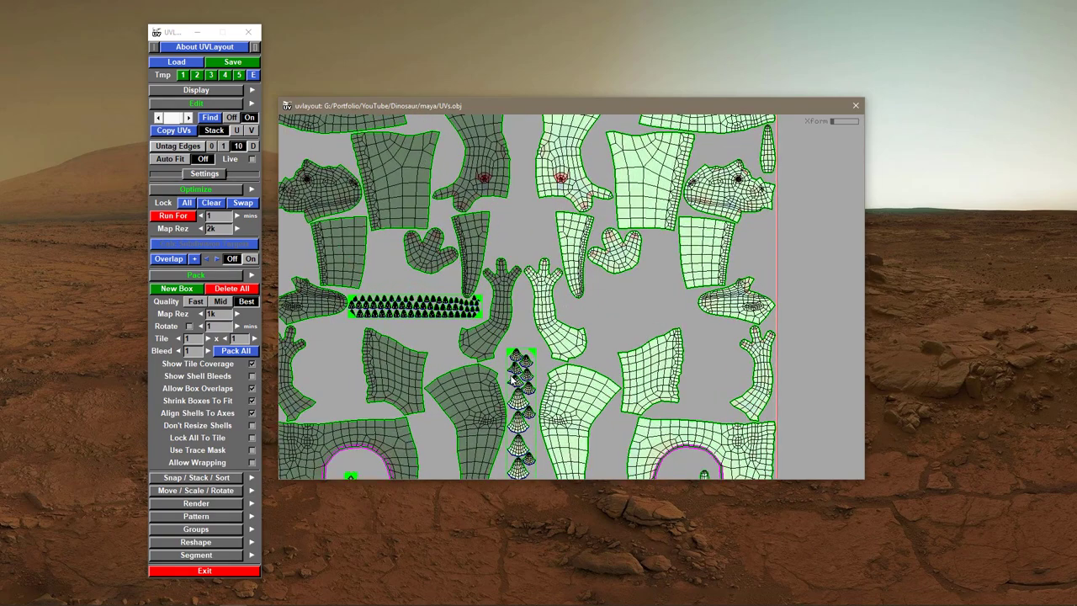
{"action": "scroll", "coordinate": [563, 368], "scroll_direction": "down", "scroll_amount": 2}
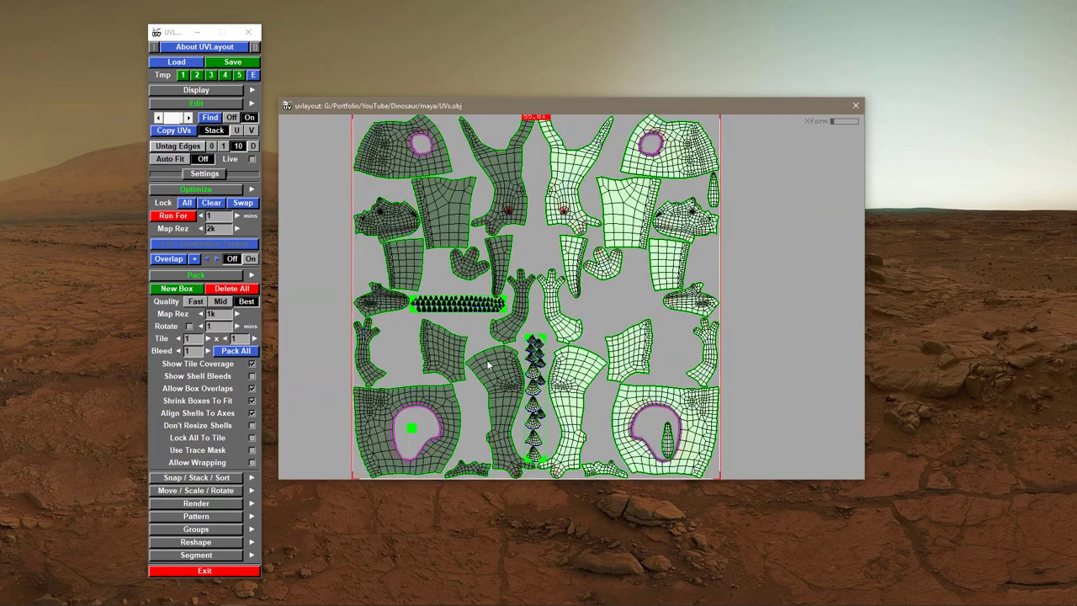
{"action": "right_click_drag", "start_coordinate": [498, 343], "coordinate": [470, 340]}
{"action": "middle_click_drag", "start_coordinate": [469, 340], "coordinate": [459, 386]}
{"action": "right_click_drag", "start_coordinate": [460, 386], "coordinate": [538, 355]}
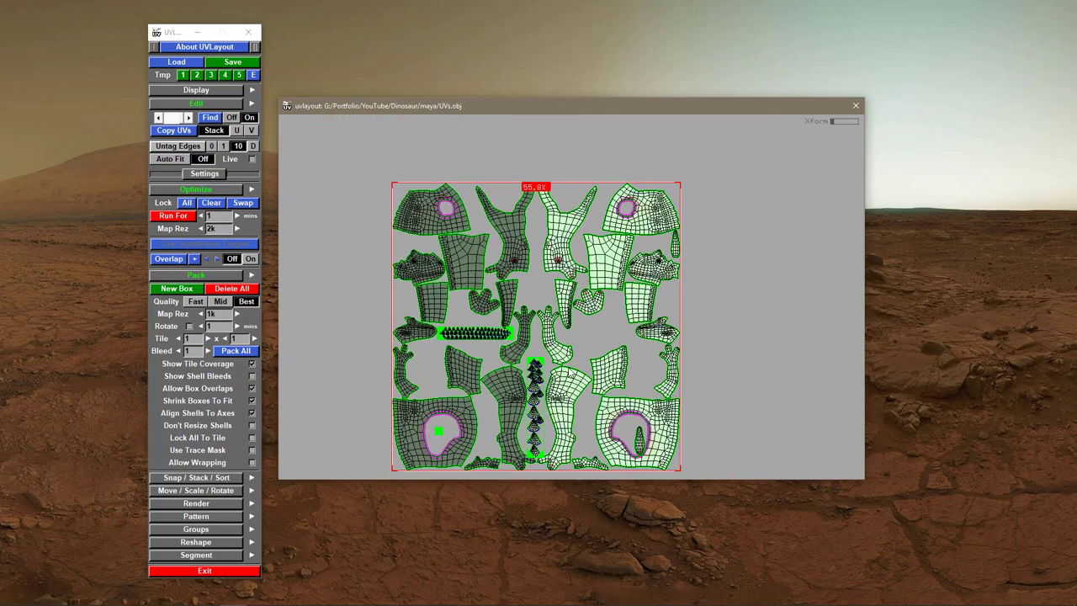
{"action": "middle_click_drag", "start_coordinate": [569, 368], "coordinate": [562, 318]}
{"action": "right_click_drag", "start_coordinate": [498, 367], "coordinate": [654, 363]}
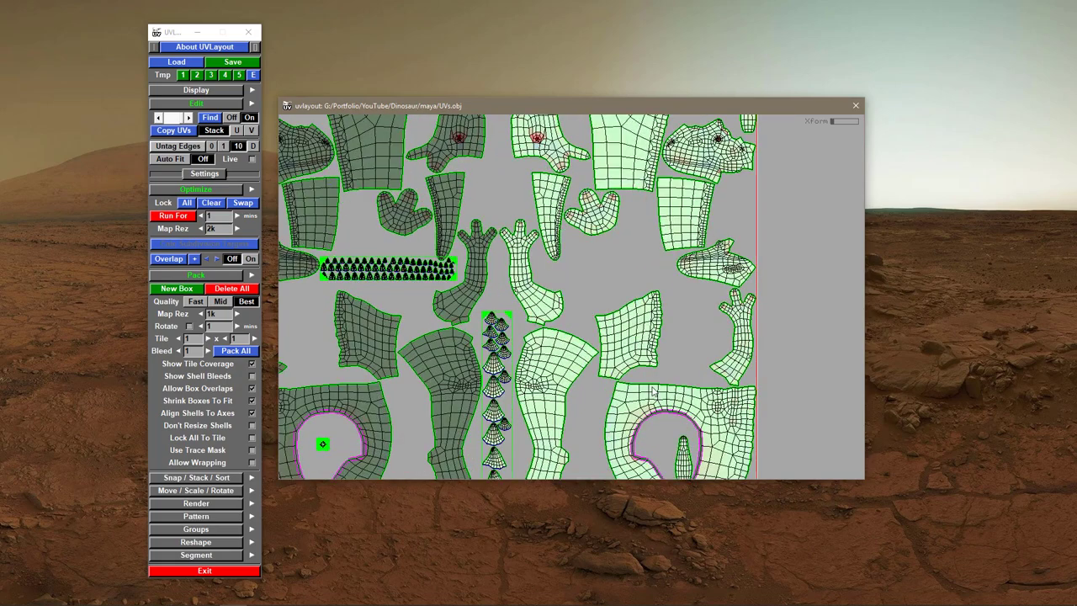
{"action": "middle_click_drag", "start_coordinate": [653, 386], "coordinate": [543, 457]}
{"action": "right_click_drag", "start_coordinate": [570, 364], "coordinate": [524, 342]}
{"action": "middle_click_drag", "start_coordinate": [547, 393], "coordinate": [609, 279]}
{"action": "right_click_drag", "start_coordinate": [700, 372], "coordinate": [646, 371]}
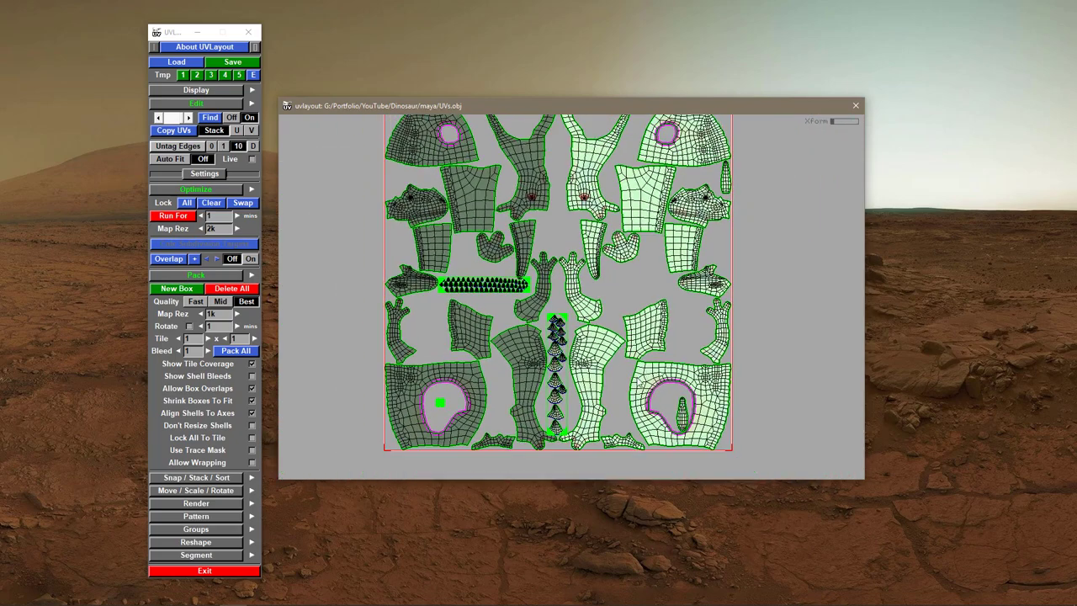
{"action": "middle_click_drag", "start_coordinate": [645, 370], "coordinate": [636, 332]}
{"action": "scroll", "coordinate": [535, 372], "scroll_direction": "up", "scroll_amount": 1}
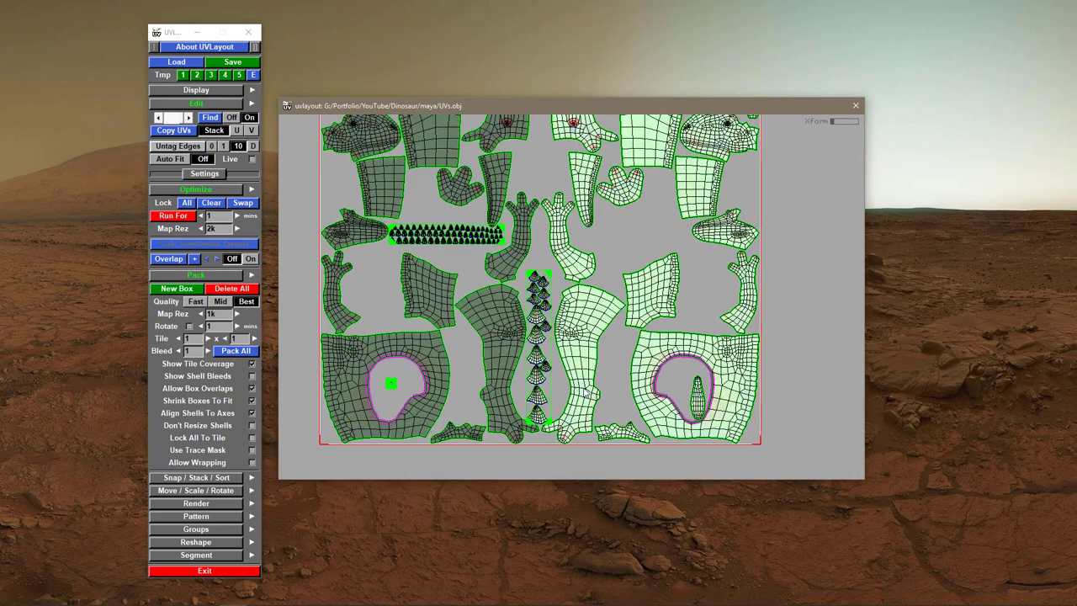
{"action": "middle_click_drag", "start_coordinate": [548, 322], "coordinate": [568, 364]}
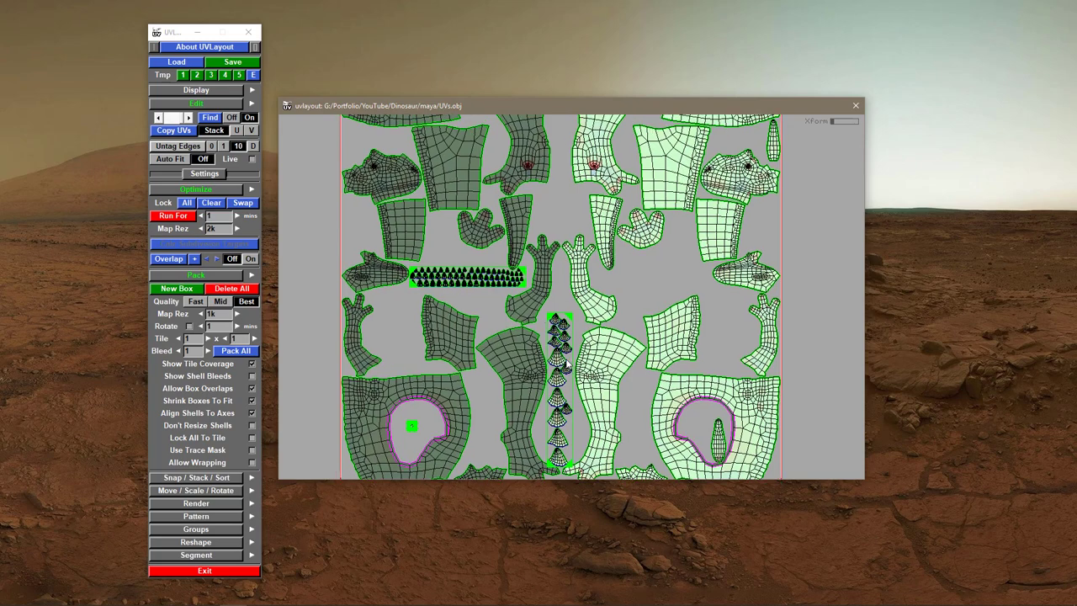
{"action": "scroll", "coordinate": [691, 376], "scroll_direction": "down", "scroll_amount": 1}
- Move the teeth box and the claw box out of the UV tile into the empty space beside it
{"action": "middle_click_drag", "start_coordinate": [539, 282], "coordinate": [844, 282]}
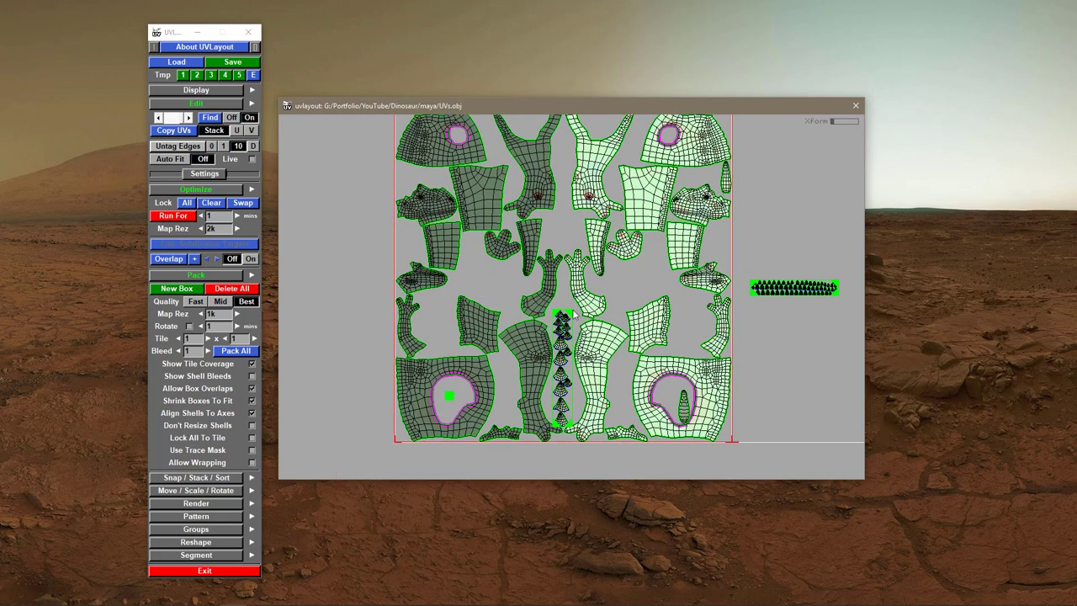
{"action": "middle_click_drag", "start_coordinate": [573, 309], "coordinate": [776, 162]}
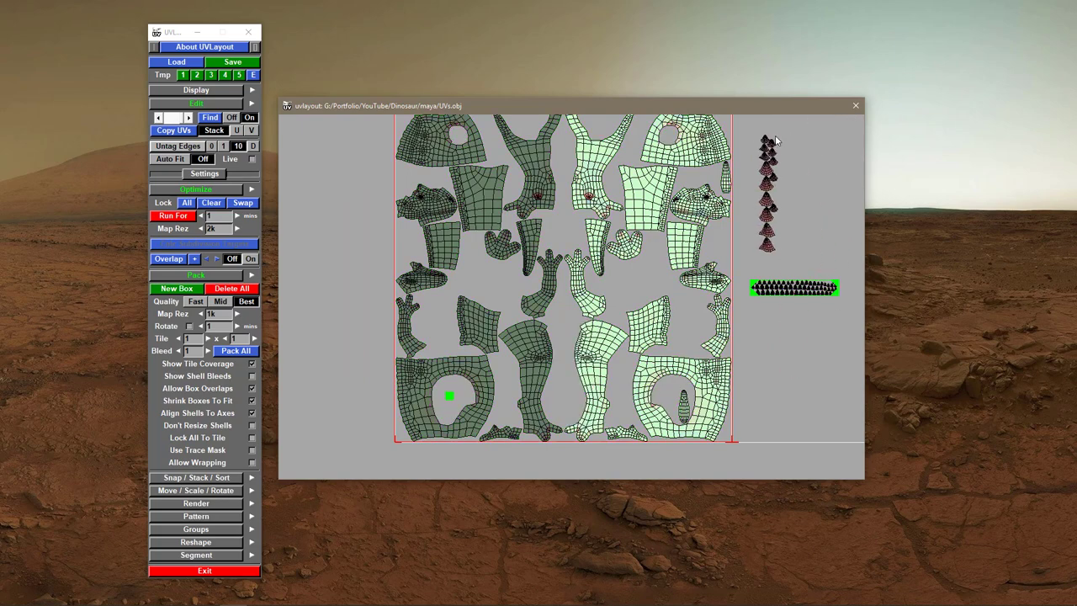
- Examine the mirrored body shells and the gaps between them with the teeth and claw boxes outside the tile
{"action": "right_click_drag", "start_coordinate": [532, 348], "coordinate": [546, 369]}
{"action": "mouse_move", "coordinate": [546, 370]}
{"action": "middle_mouse_down"}
{"action": "mouse_move", "coordinate": [533, 403]}
{"action": "mouse_move", "coordinate": [541, 358]}
{"action": "middle_mouse_up"}
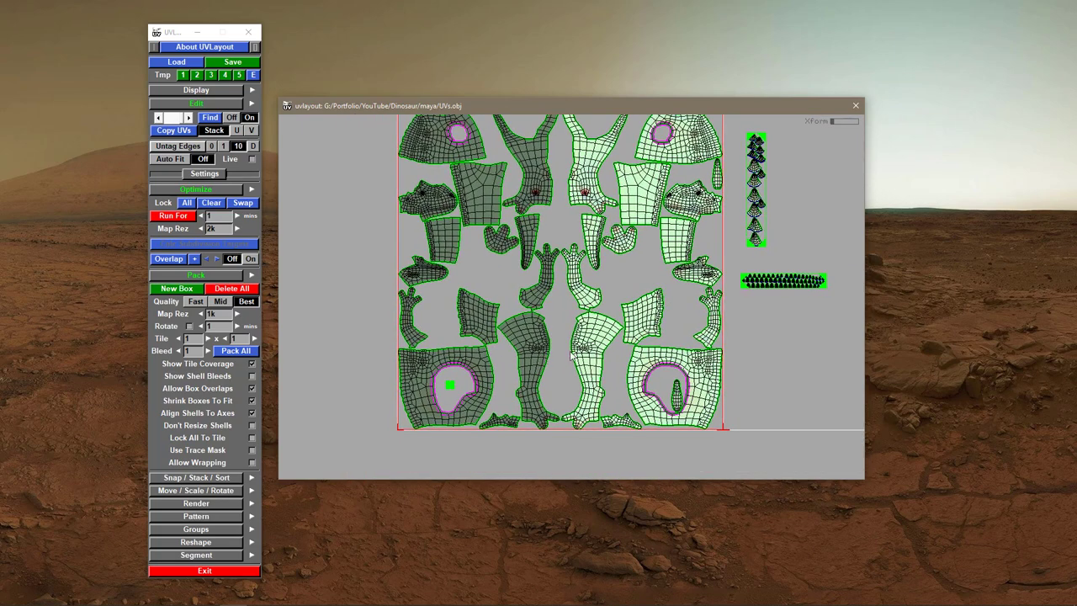
{"action": "right_click_drag", "start_coordinate": [687, 334], "coordinate": [677, 343]}
{"action": "middle_click_drag", "start_coordinate": [677, 343], "coordinate": [618, 375]}
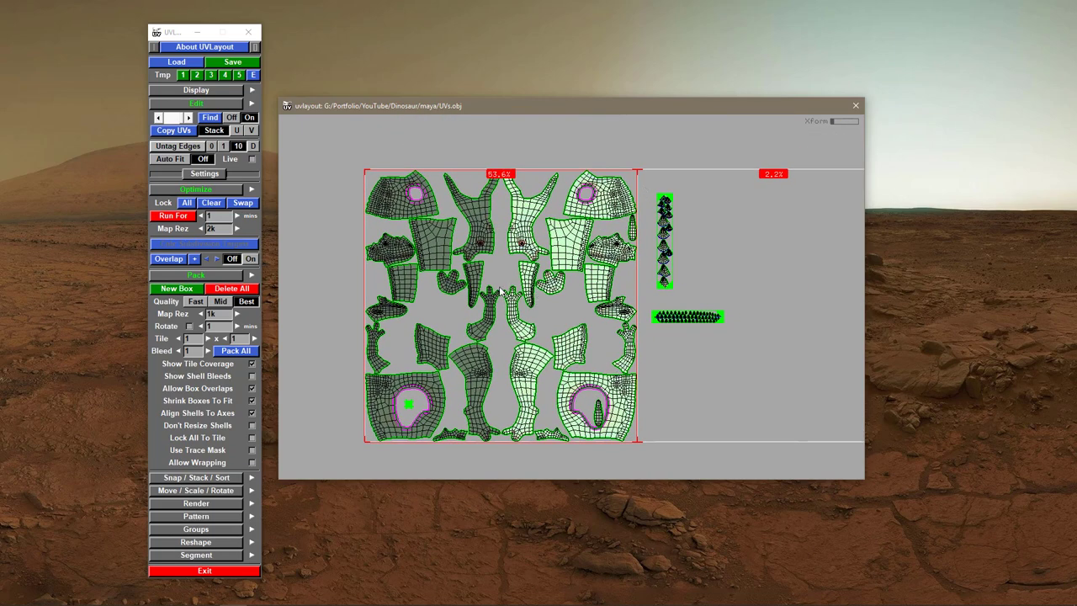
{"action": "right_click_drag", "start_coordinate": [475, 298], "coordinate": [489, 301]}
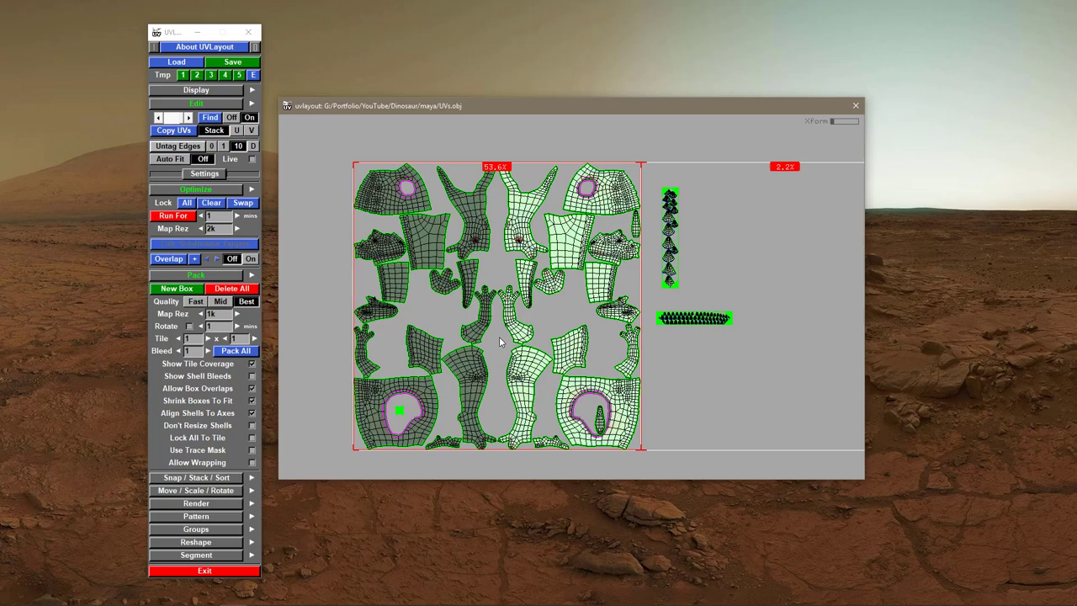
{"action": "right_click_drag", "start_coordinate": [499, 336], "coordinate": [617, 356]}
{"action": "middle_click_drag", "start_coordinate": [541, 328], "coordinate": [659, 339]}
{"action": "right_click_drag", "start_coordinate": [660, 339], "coordinate": [591, 336]}
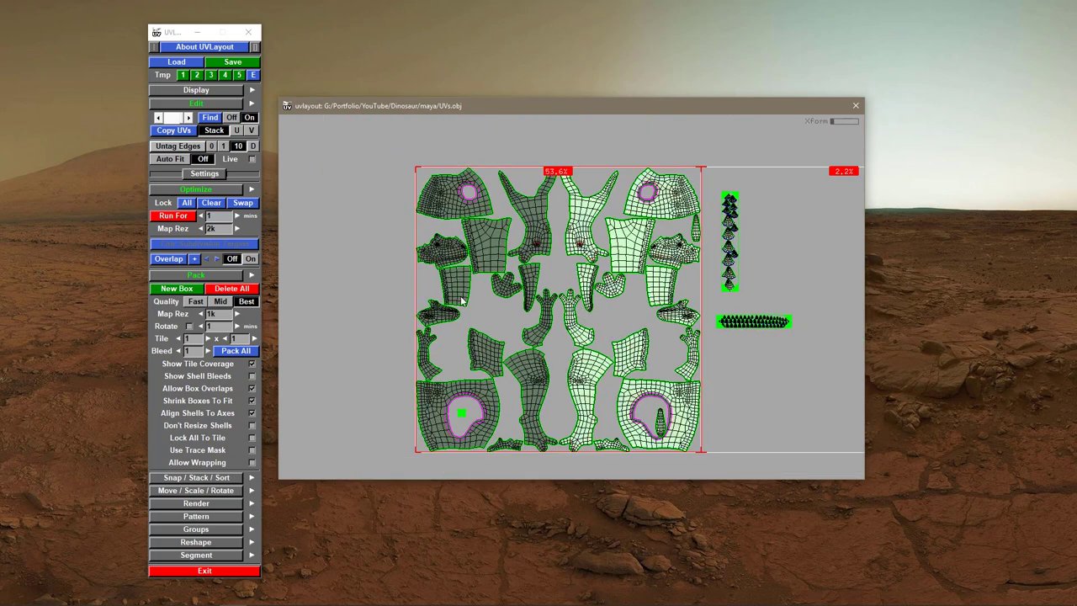
{"action": "scroll", "coordinate": [473, 302], "scroll_direction": "up", "scroll_amount": 1}
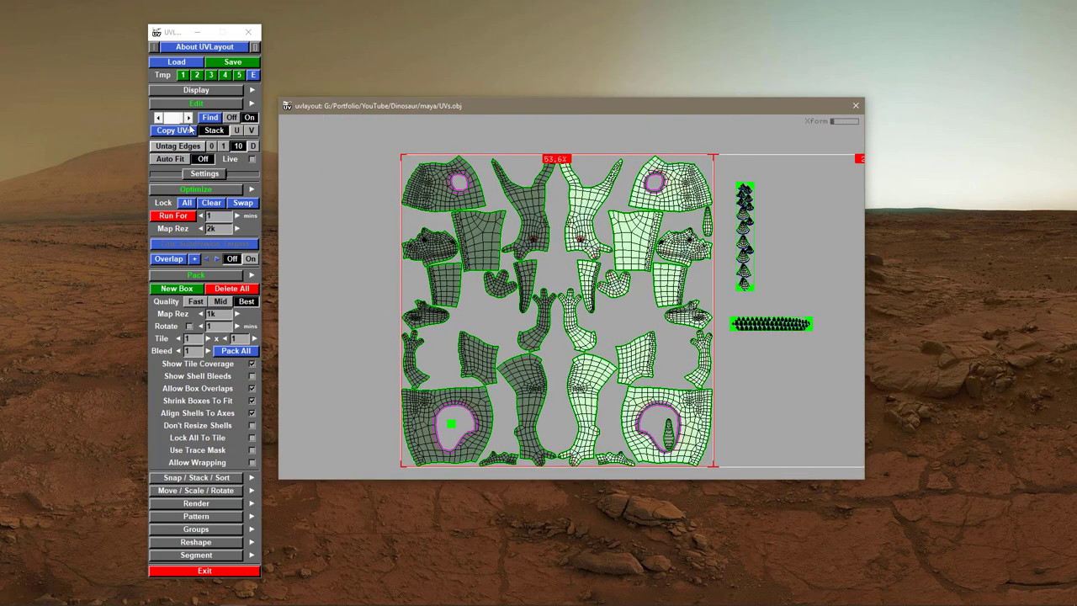
- Turn symmetry off and repack all shells and boxes into the tile
{"action": "left_click", "coordinate": [233, 120]}
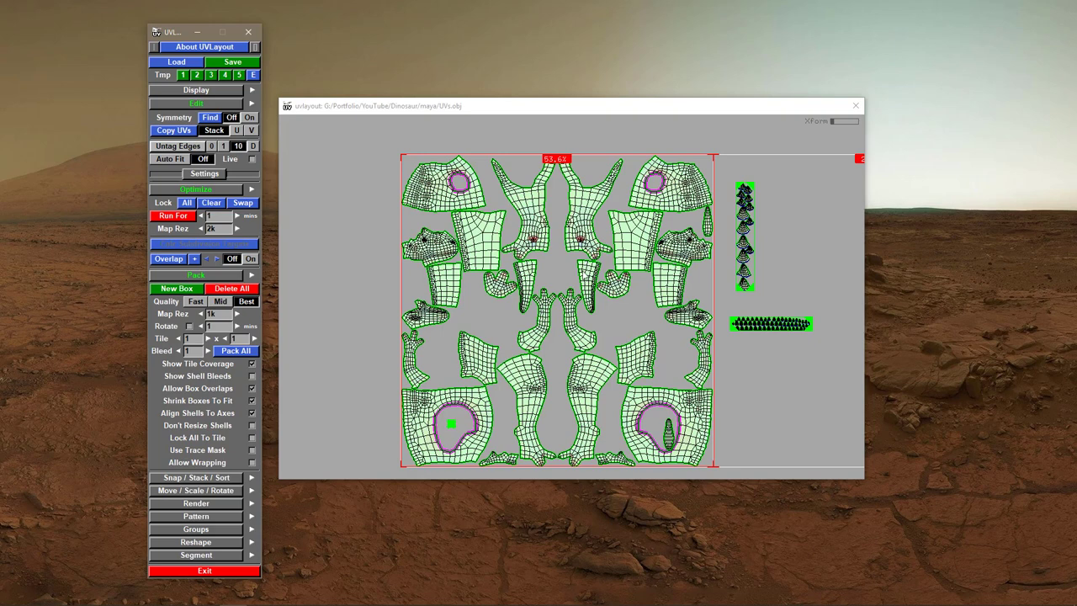
{"action": "left_click", "coordinate": [240, 353]}
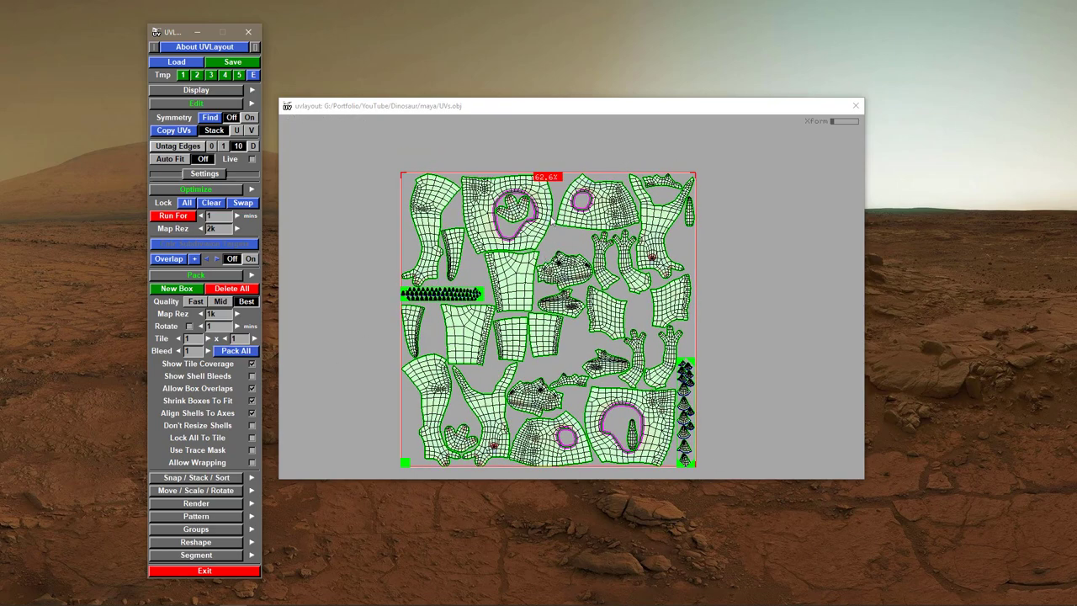
- Review the layout packed without symmetry for shell placement, tile coverage and unused space
{"action": "left_click", "coordinate": [552, 331]}
{"action": "middle_click_drag", "start_coordinate": [552, 331], "coordinate": [554, 295]}
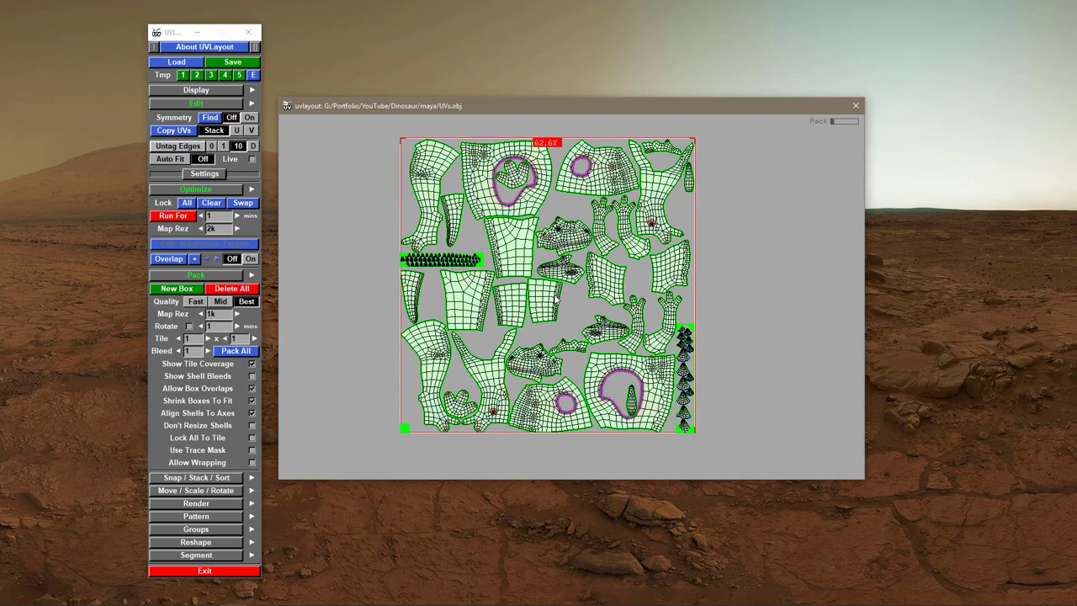
{"action": "right_click_drag", "start_coordinate": [544, 304], "coordinate": [556, 312]}
{"action": "middle_click_drag", "start_coordinate": [548, 308], "coordinate": [556, 329]}
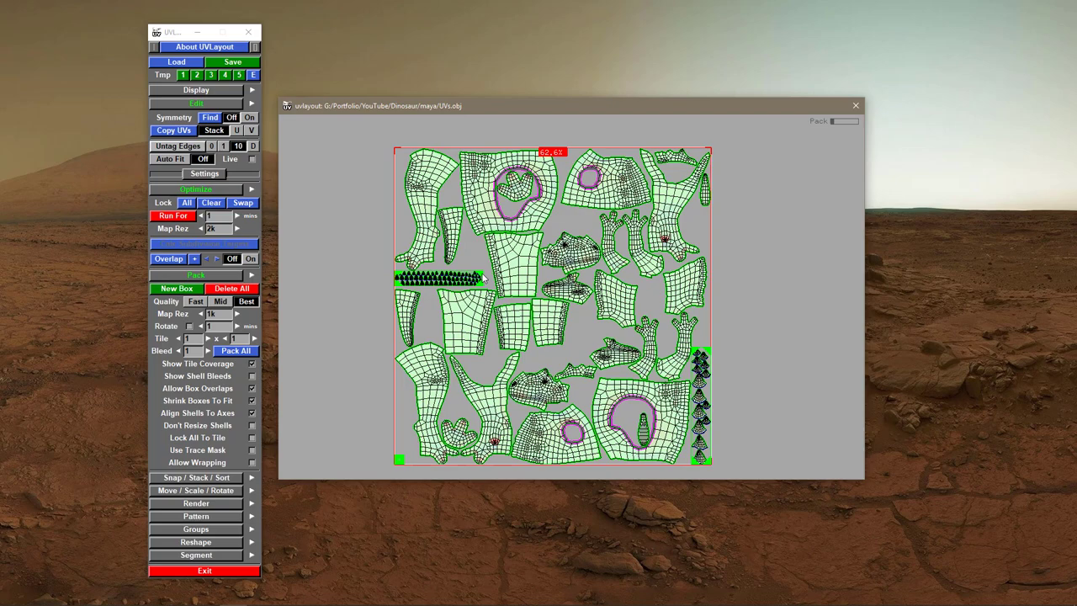
{"action": "right_click_drag", "start_coordinate": [494, 310], "coordinate": [553, 328]}
{"action": "mouse_move", "coordinate": [593, 423]}
{"action": "middle_mouse_down"}
{"action": "mouse_move", "coordinate": [600, 350]}
{"action": "mouse_move", "coordinate": [596, 405]}
{"action": "middle_mouse_up"}
{"action": "right_click_drag", "start_coordinate": [596, 406], "coordinate": [553, 343]}
{"action": "scroll", "coordinate": [554, 348], "scroll_direction": "up", "scroll_amount": 2}
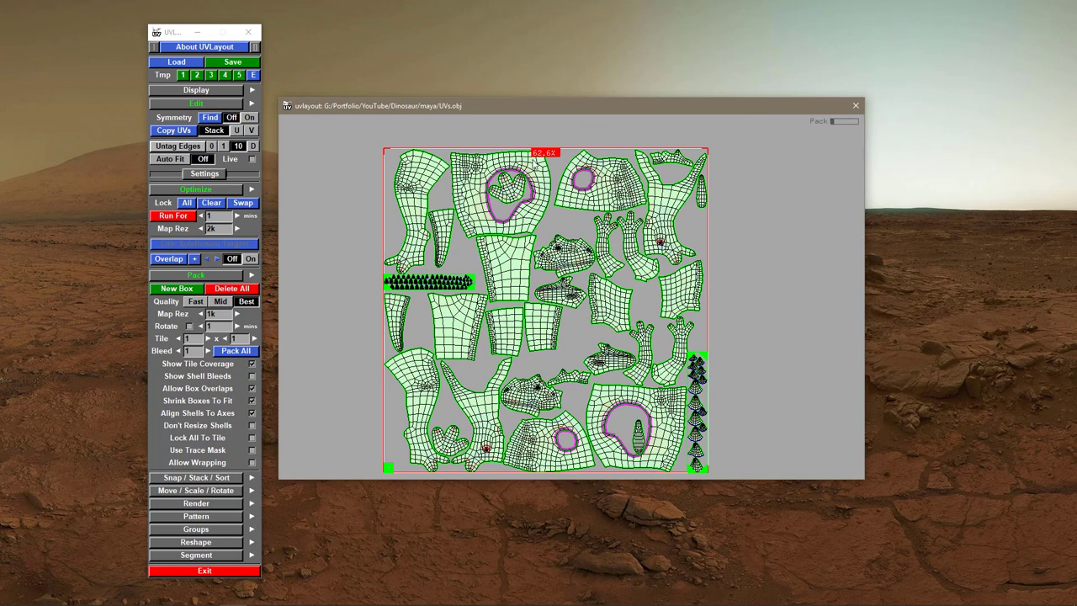
- Pull the teeth box and the claw box out of the newly packed tile and inspect the space they leave
{"action": "middle_click_drag", "start_coordinate": [475, 274], "coordinate": [806, 303]}
{"action": "middle_click_drag", "start_coordinate": [722, 357], "coordinate": [761, 336]}
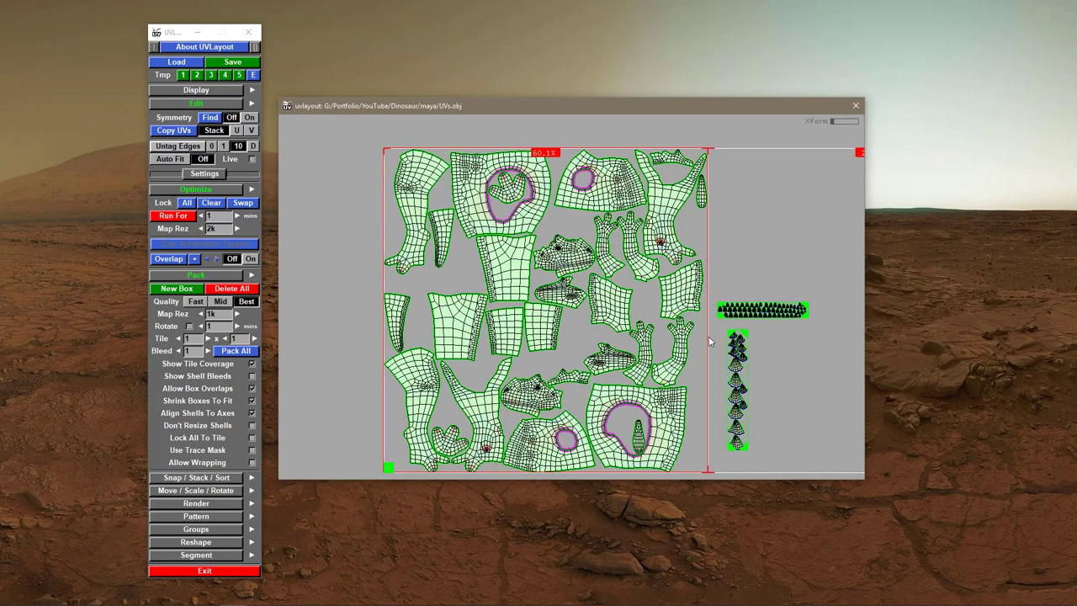
{"action": "scroll", "coordinate": [619, 344], "scroll_direction": "up", "scroll_amount": 1}
{"action": "scroll", "coordinate": [589, 337], "scroll_direction": "up", "scroll_amount": 4}
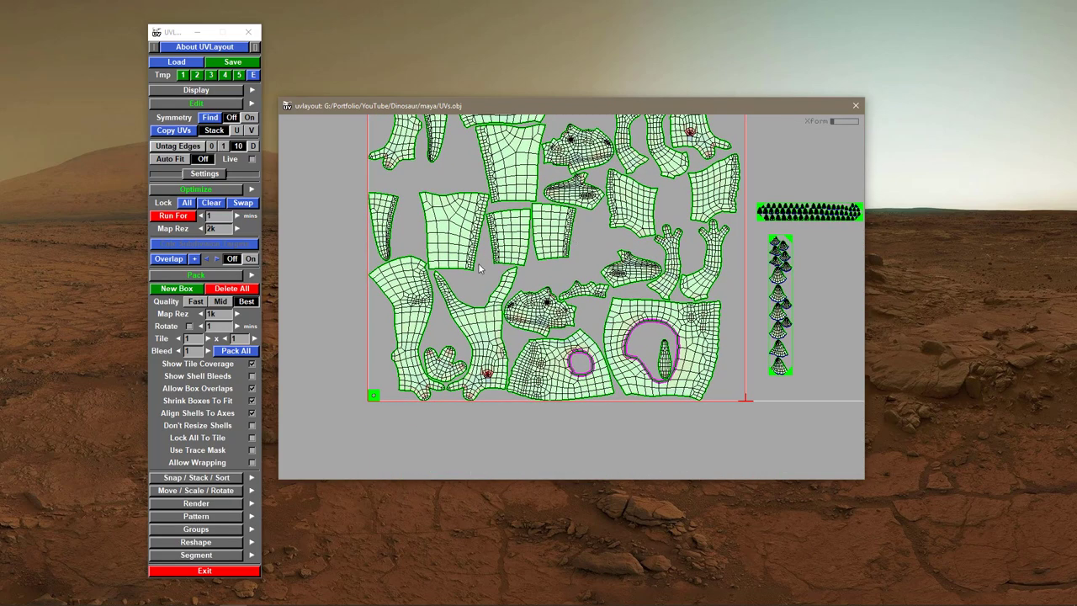
{"action": "scroll", "coordinate": [592, 332], "scroll_direction": "down", "scroll_amount": 5}
{"action": "scroll", "coordinate": [543, 324], "scroll_direction": "up", "scroll_amount": 1}
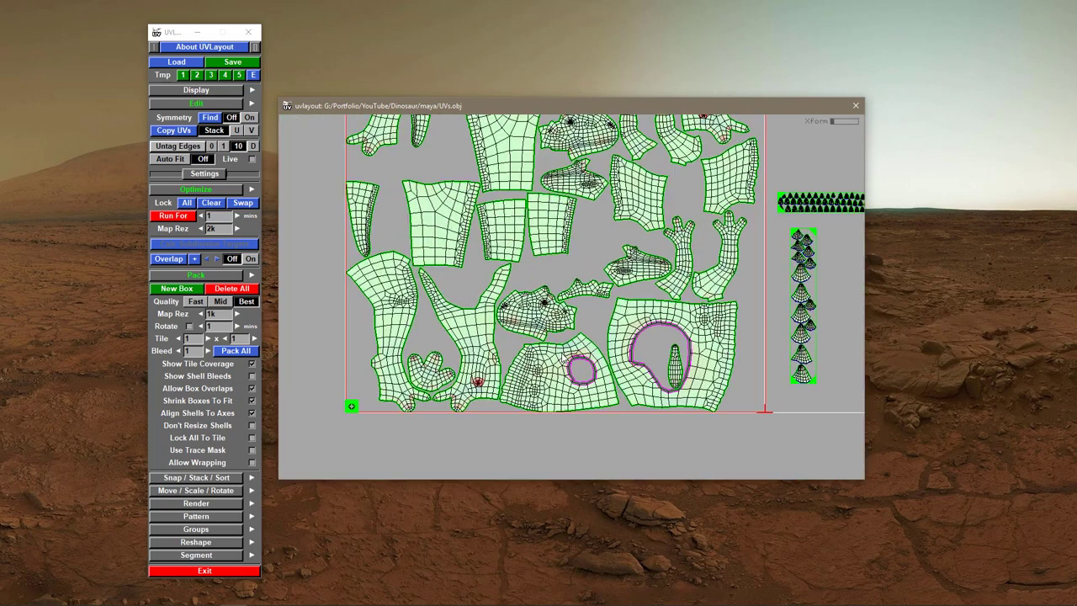
{"action": "scroll", "coordinate": [673, 336], "scroll_direction": "down", "scroll_amount": 3}
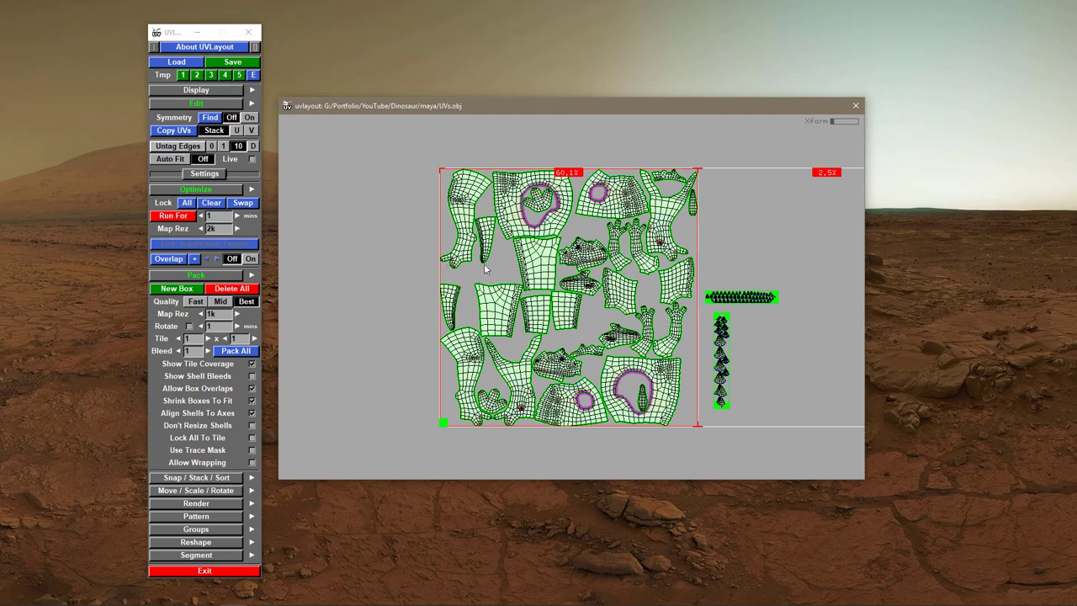
- Enable shell rotation in 90-degree steps for packing and repack everything into the tile at Best quality
{"action": "left_click", "coordinate": [190, 326]}
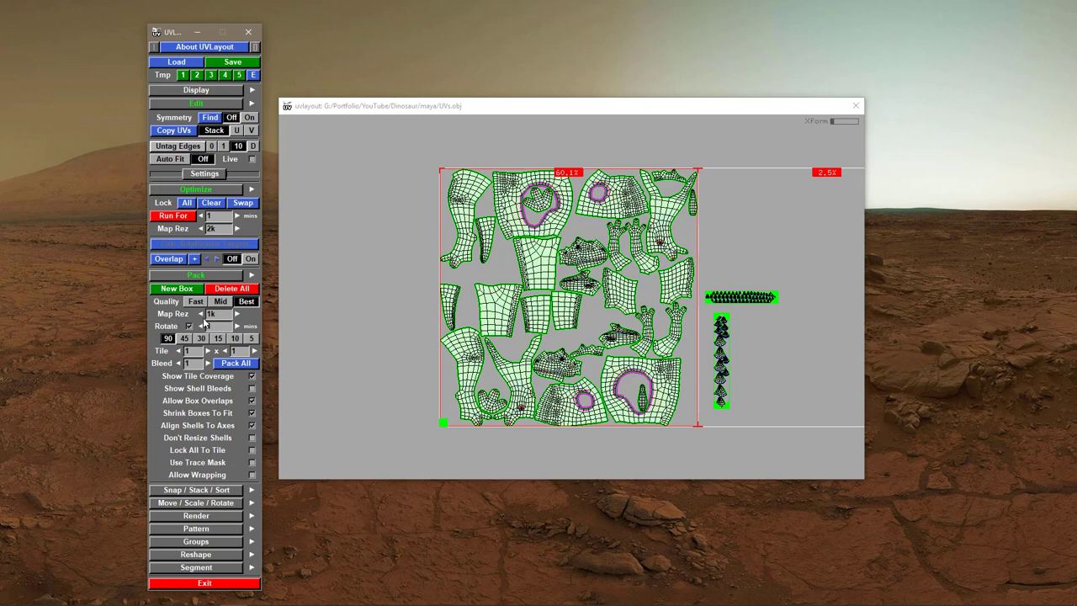
{"action": "left_click", "coordinate": [238, 364]}
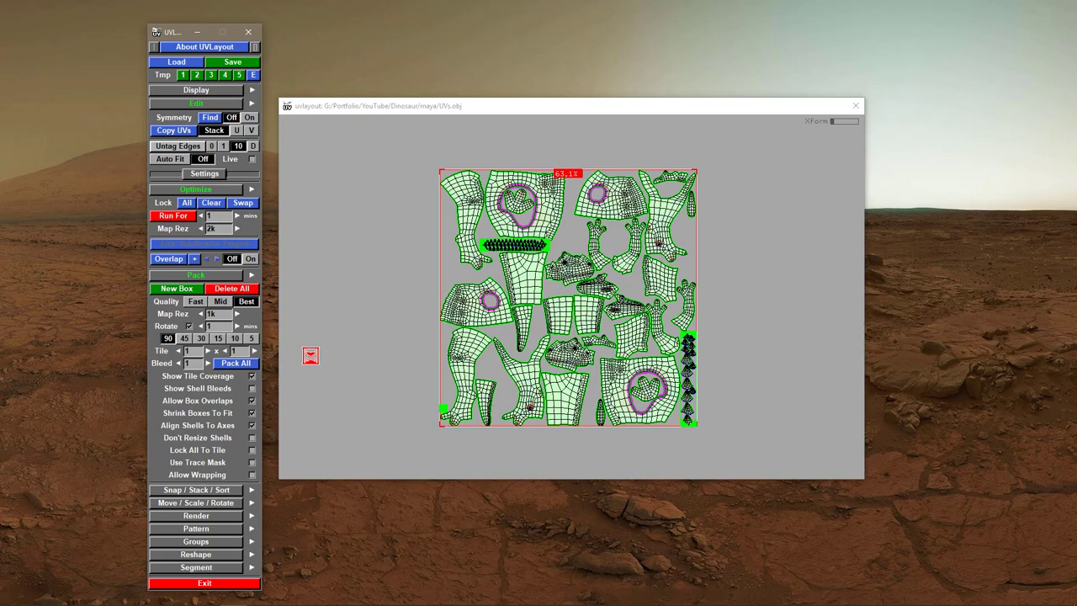
{"action": "right_click_drag", "start_coordinate": [597, 339], "coordinate": [600, 354]}
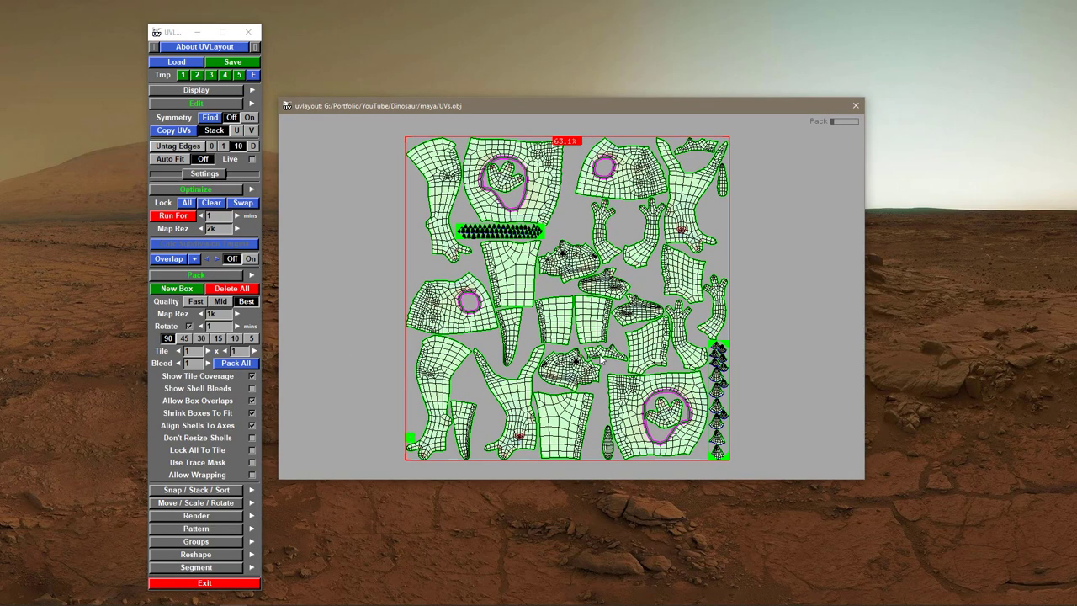
- Repack the whole tile at Fast quality and again at Mid quality to compare the layouts
{"action": "left_click", "coordinate": [192, 303]}
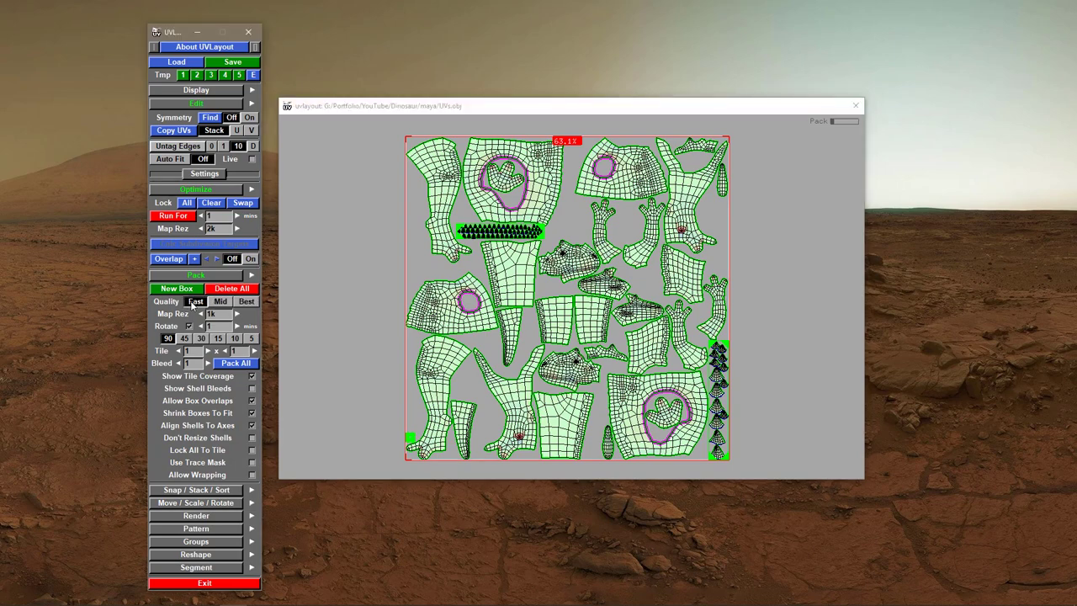
{"action": "left_click", "coordinate": [233, 362]}
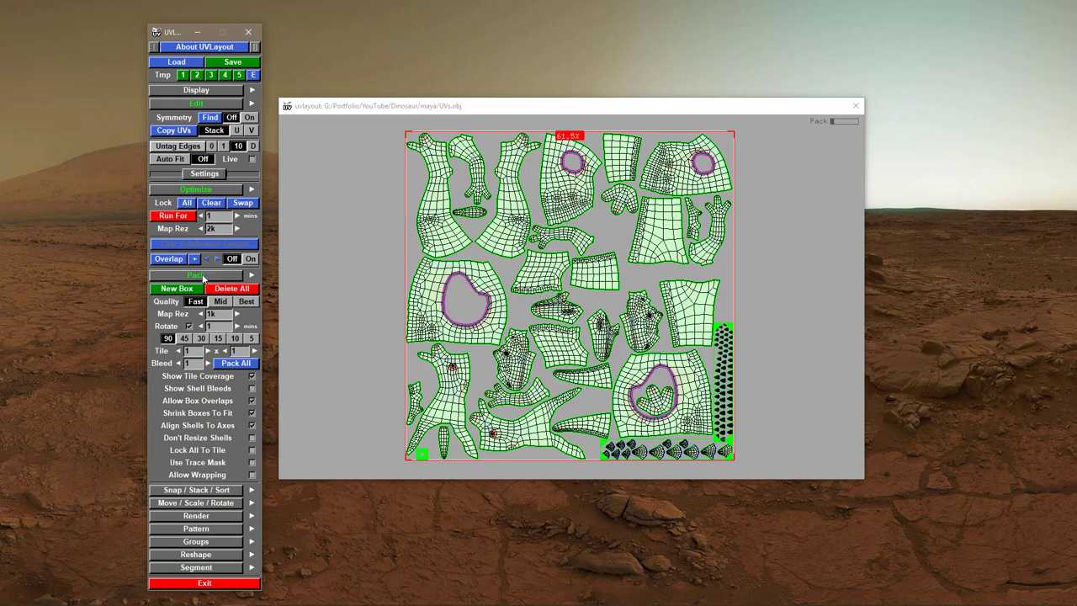
{"action": "left_click", "coordinate": [220, 301]}
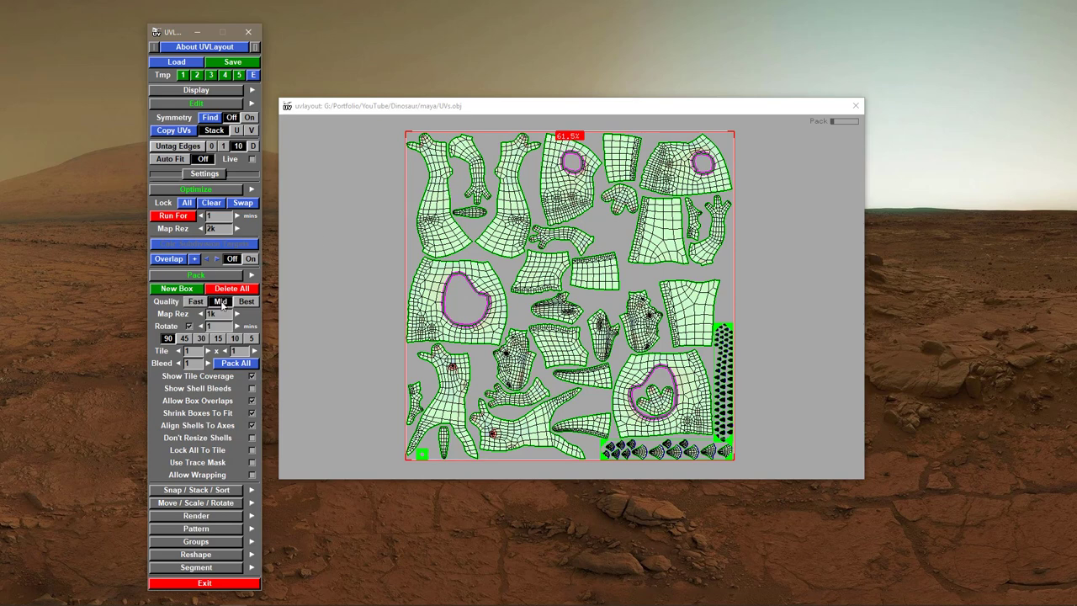
{"action": "left_click", "coordinate": [236, 362]}
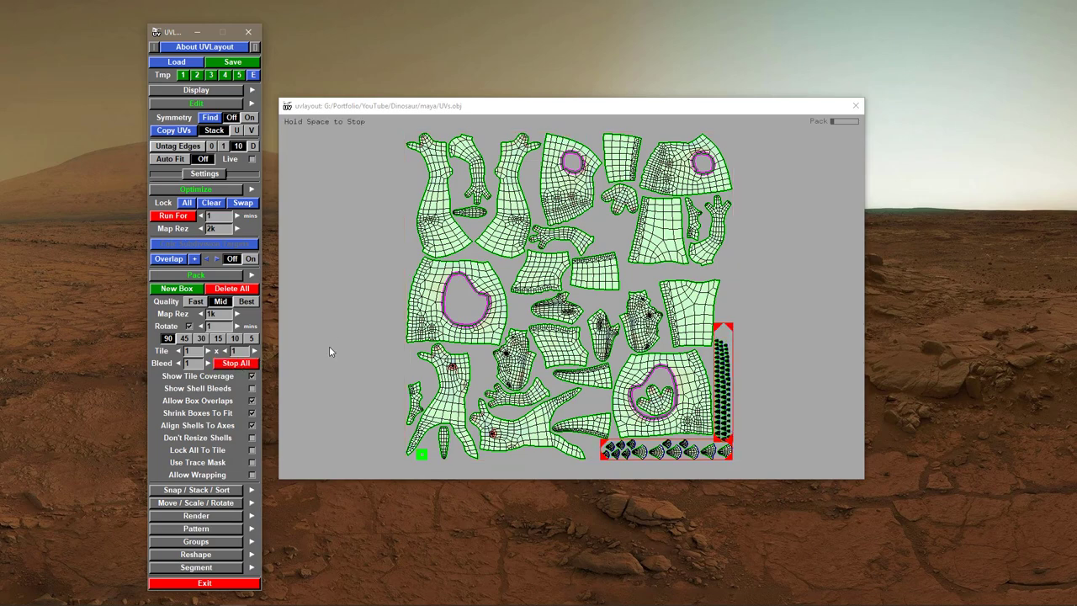
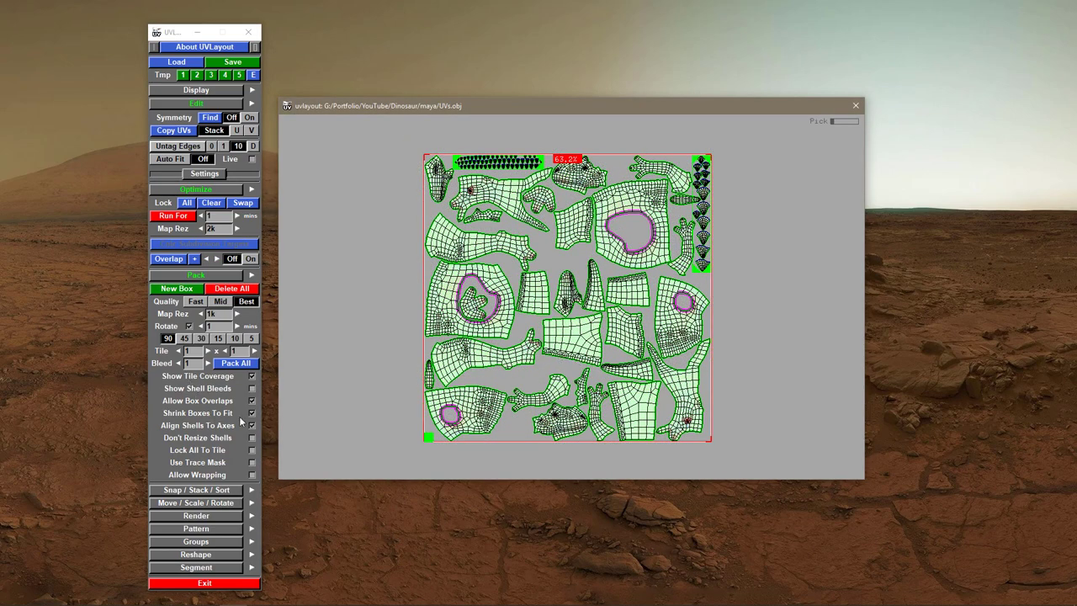
- Review the rotated layout packed at Best quality for tile coverage and remaining gaps
{"action": "right_click_drag", "start_coordinate": [599, 339], "coordinate": [600, 377]}
{"action": "middle_click_drag", "start_coordinate": [601, 377], "coordinate": [532, 377]}
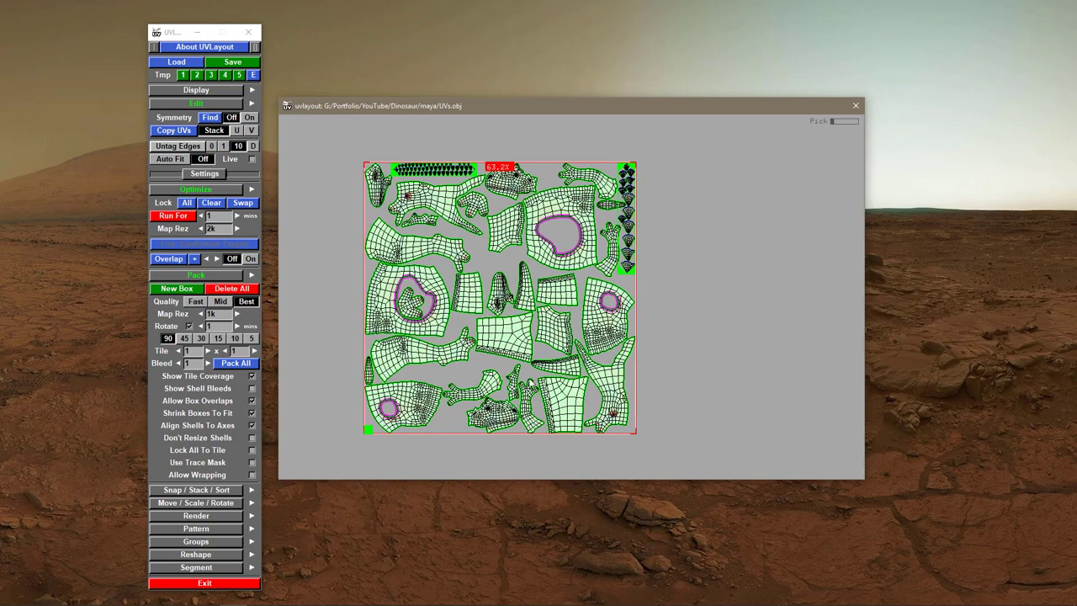
{"action": "right_click_drag", "start_coordinate": [529, 377], "coordinate": [505, 391]}
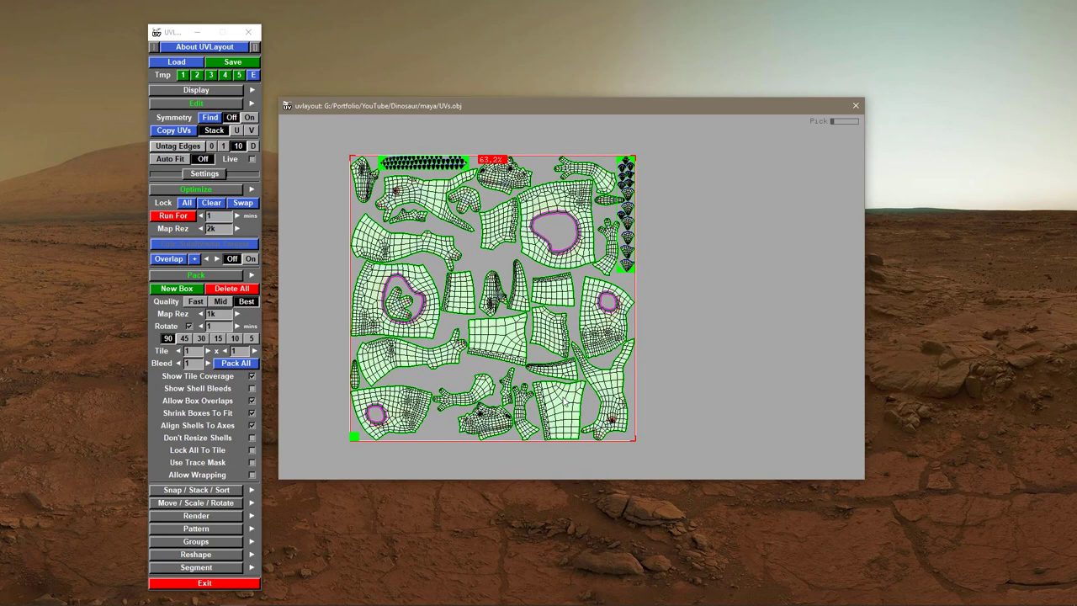
{"action": "middle_click_drag", "start_coordinate": [490, 404], "coordinate": [507, 398]}
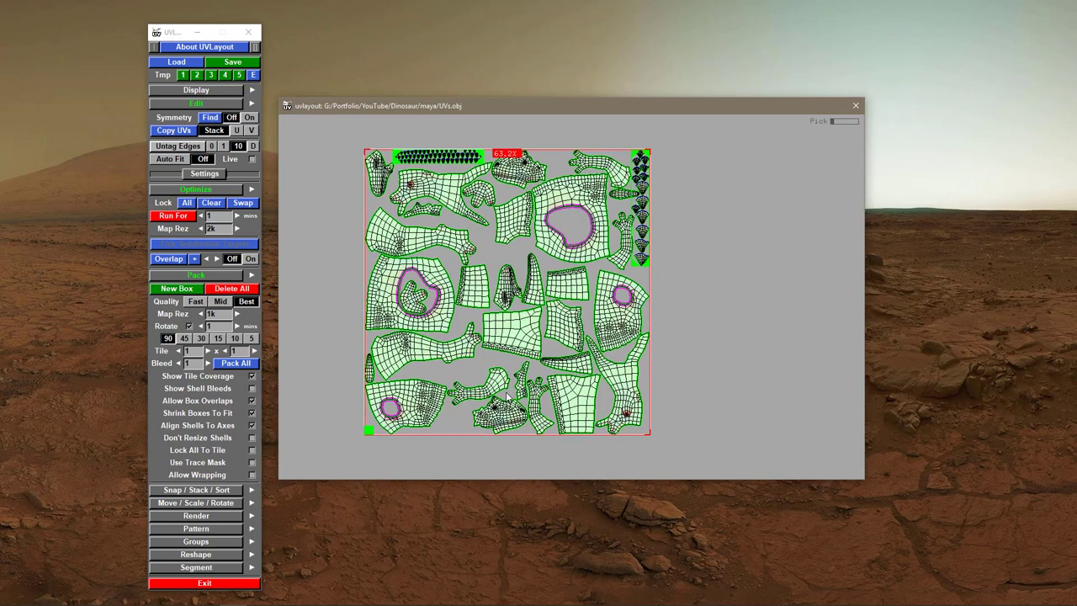
{"action": "right_click_drag", "start_coordinate": [506, 393], "coordinate": [533, 402]}
{"action": "middle_click_drag", "start_coordinate": [533, 401], "coordinate": [520, 403]}
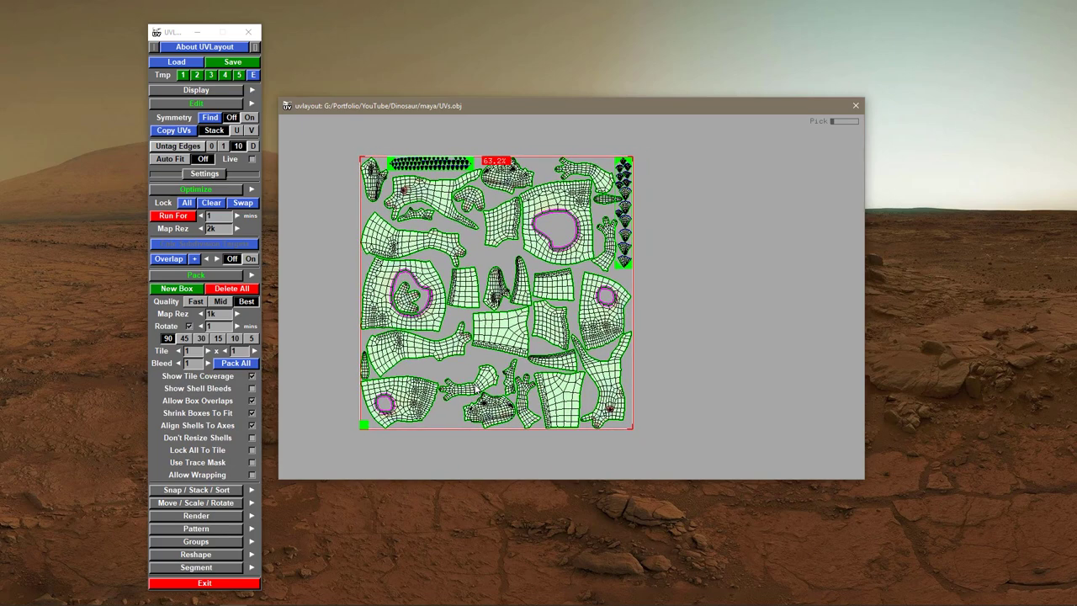
- Pull the two curved arm shells out of the tile, turn them upright and nest them together in the neighbouring tile area
{"action": "middle_click_drag", "start_coordinate": [478, 392], "coordinate": [706, 317]}
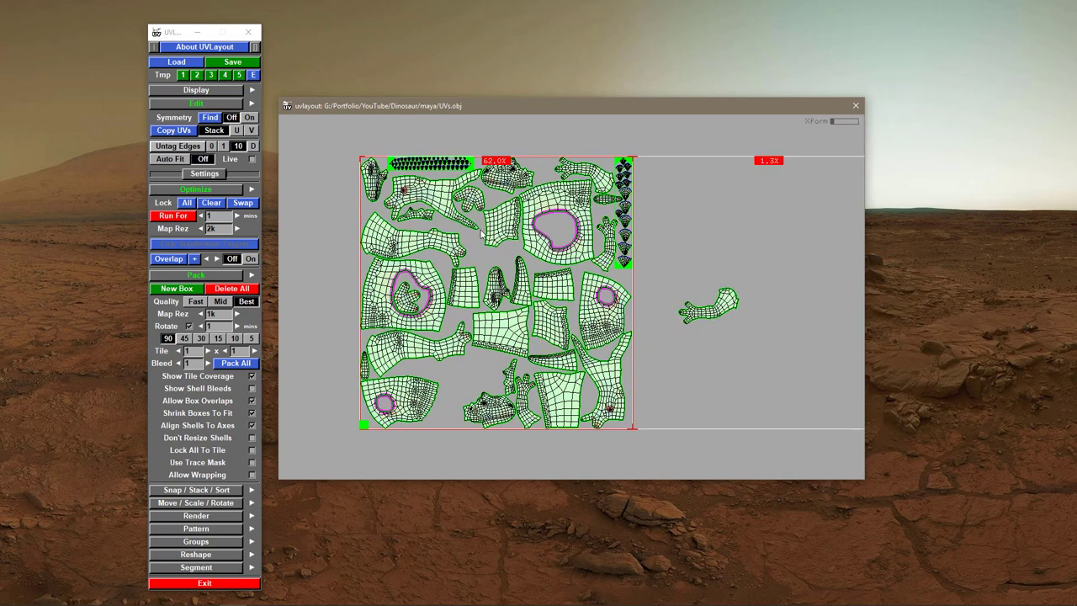
{"action": "middle_click_drag", "start_coordinate": [580, 171], "coordinate": [700, 221]}
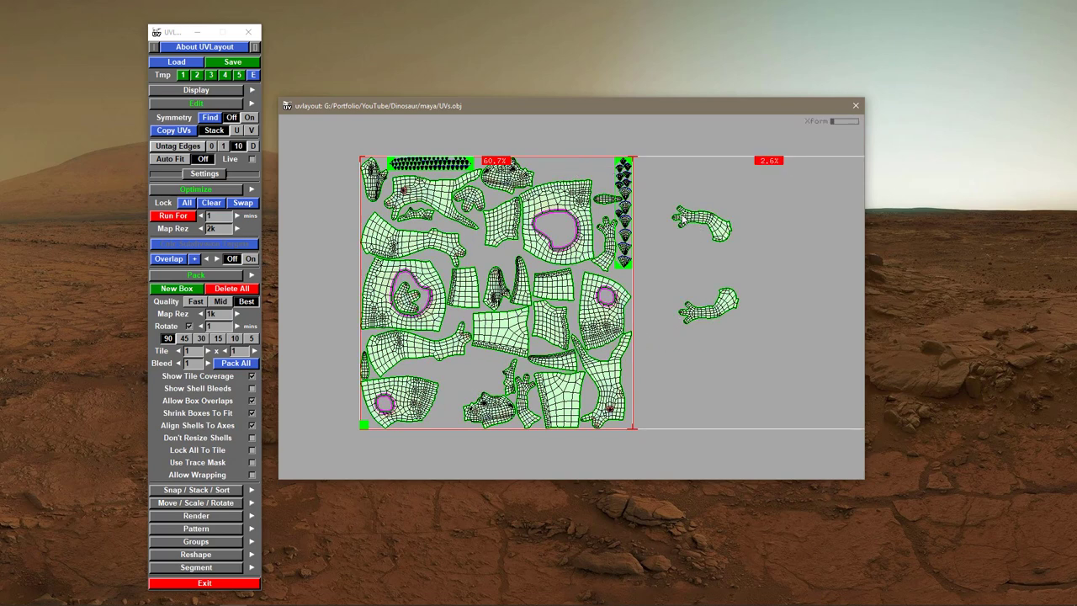
{"action": "left_click_drag", "start_coordinate": [700, 222], "coordinate": [790, 246]}
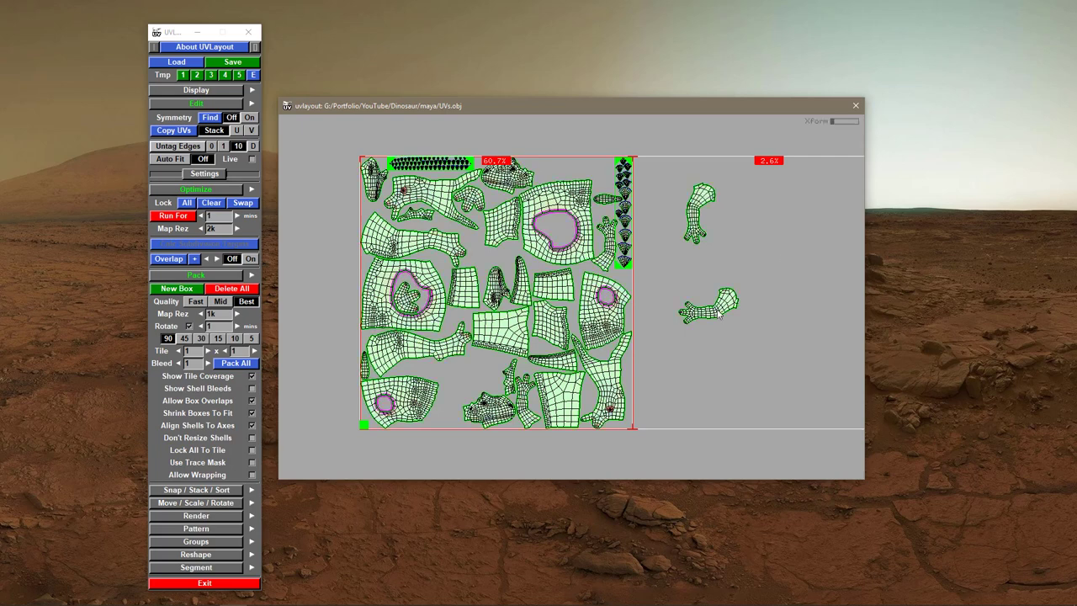
{"action": "middle_click_drag", "start_coordinate": [721, 308], "coordinate": [725, 244]}
{"action": "left_click_drag", "start_coordinate": [719, 245], "coordinate": [766, 179]}
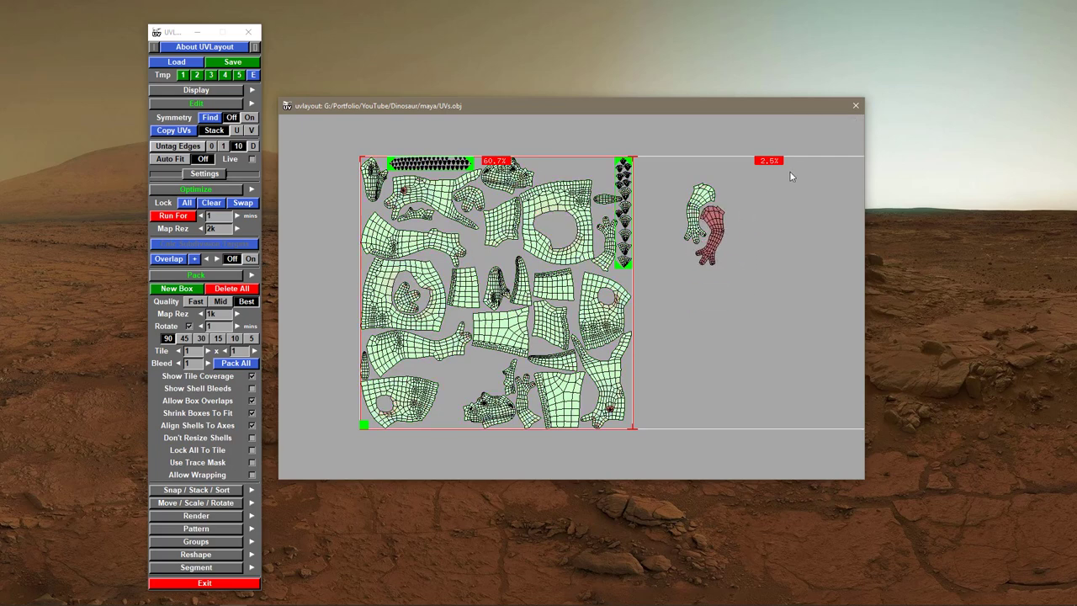
{"action": "middle_click_drag", "start_coordinate": [712, 245], "coordinate": [711, 246]}
- Move the forked shell near the tile's lower corner out of the tile and fit it directly beneath the two nested arm shells
{"action": "middle_click_drag", "start_coordinate": [494, 232], "coordinate": [661, 310]}
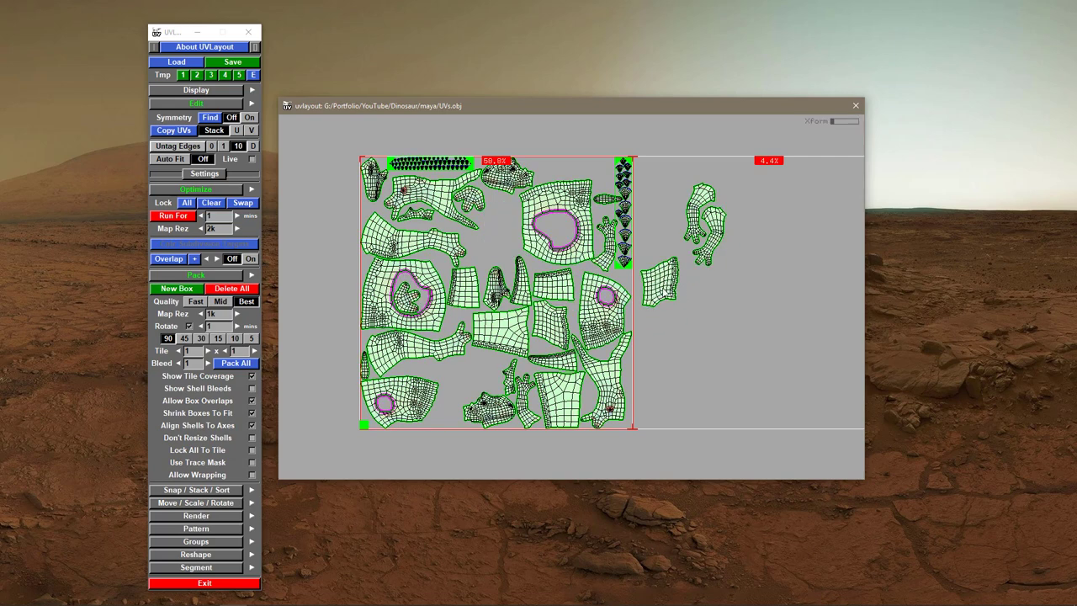
{"action": "middle_click_drag", "start_coordinate": [610, 360], "coordinate": [511, 252]}
{"action": "scroll", "coordinate": [715, 357], "scroll_direction": "down", "scroll_amount": 2}
{"action": "middle_click_drag", "start_coordinate": [720, 357], "coordinate": [620, 402]}
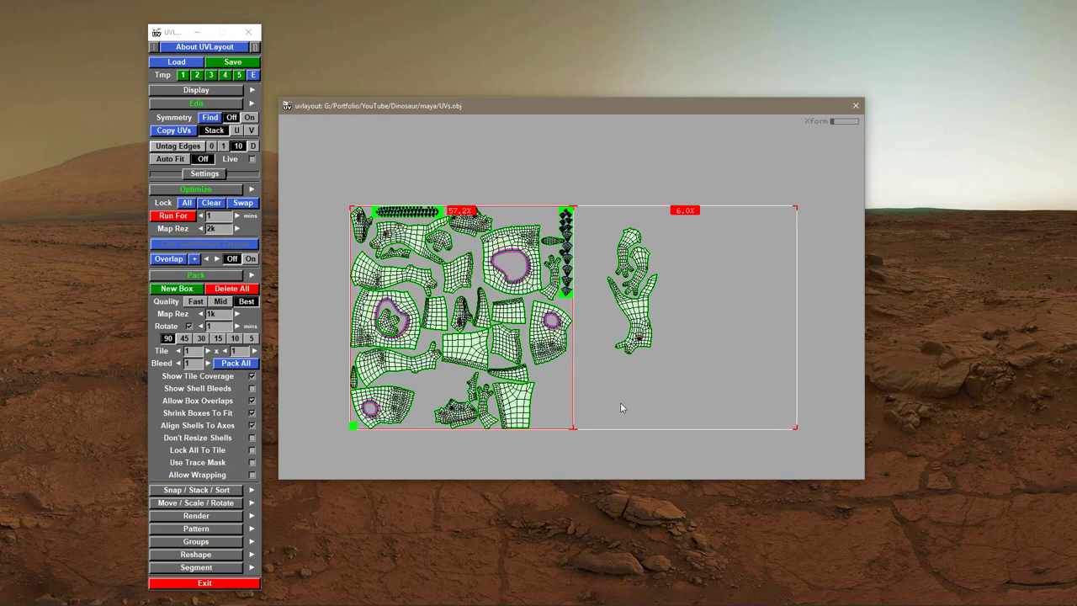
{"action": "scroll", "coordinate": [641, 410], "scroll_direction": "up", "scroll_amount": 3}
{"action": "scroll", "coordinate": [631, 412], "scroll_direction": "down", "scroll_amount": 1}
{"action": "left_click_drag", "start_coordinate": [621, 409], "coordinate": [621, 384]}
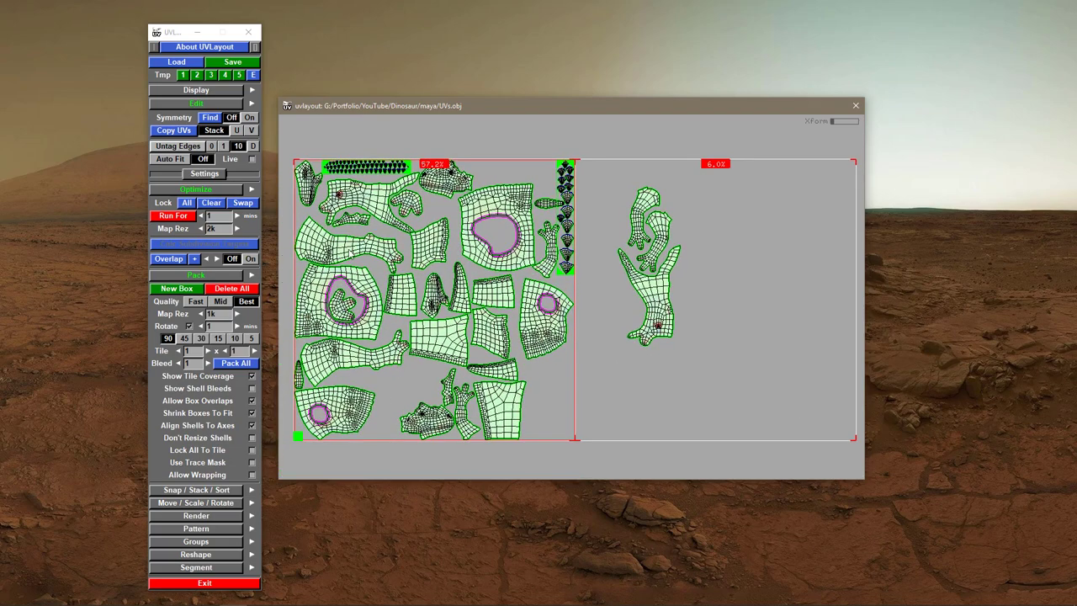
- Pull the second forked shell out of the tile, turn it upside down relative to the first and nest it alongside
{"action": "middle_click_drag", "start_coordinate": [370, 203], "coordinate": [708, 276]}
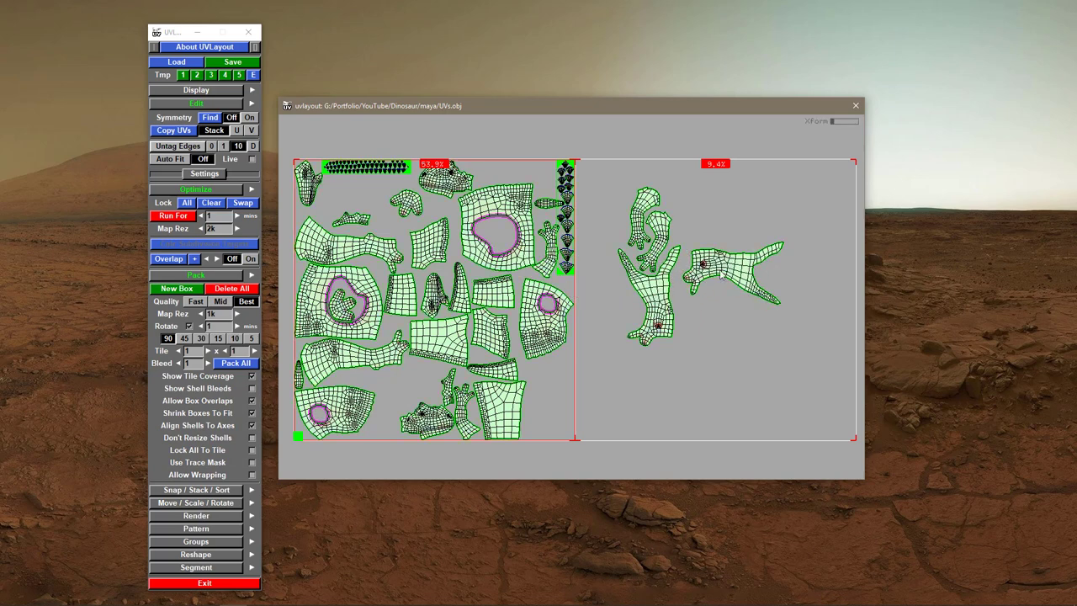
{"action": "left_click_drag", "start_coordinate": [637, 263], "coordinate": [618, 263]}
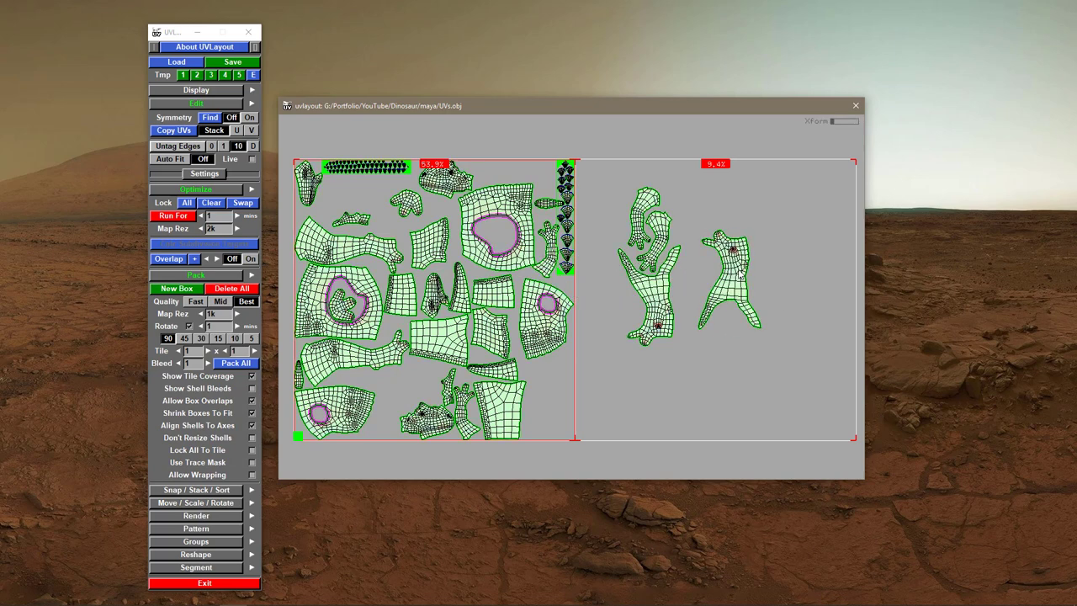
{"action": "middle_click_drag", "start_coordinate": [713, 243], "coordinate": [689, 207]}
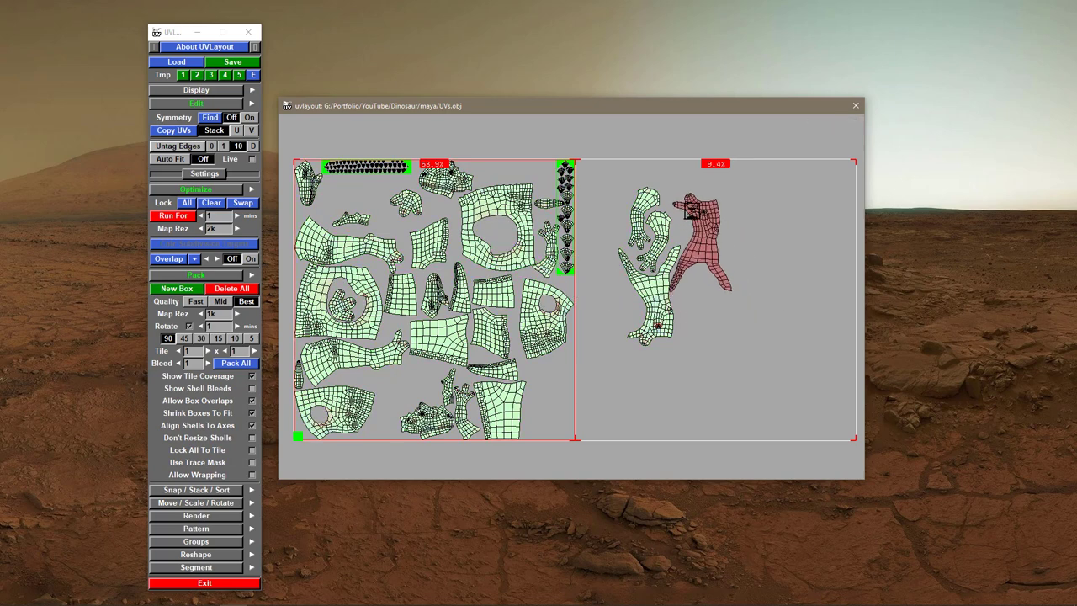
{"action": "left_click_drag", "start_coordinate": [702, 264], "coordinate": [708, 261]}
{"action": "middle_click_drag", "start_coordinate": [712, 250], "coordinate": [708, 254]}
- Move the small jagged shell beside the head out of the tile and place it against the outer arm shell
{"action": "right_click_drag", "start_coordinate": [708, 254], "coordinate": [730, 298]}
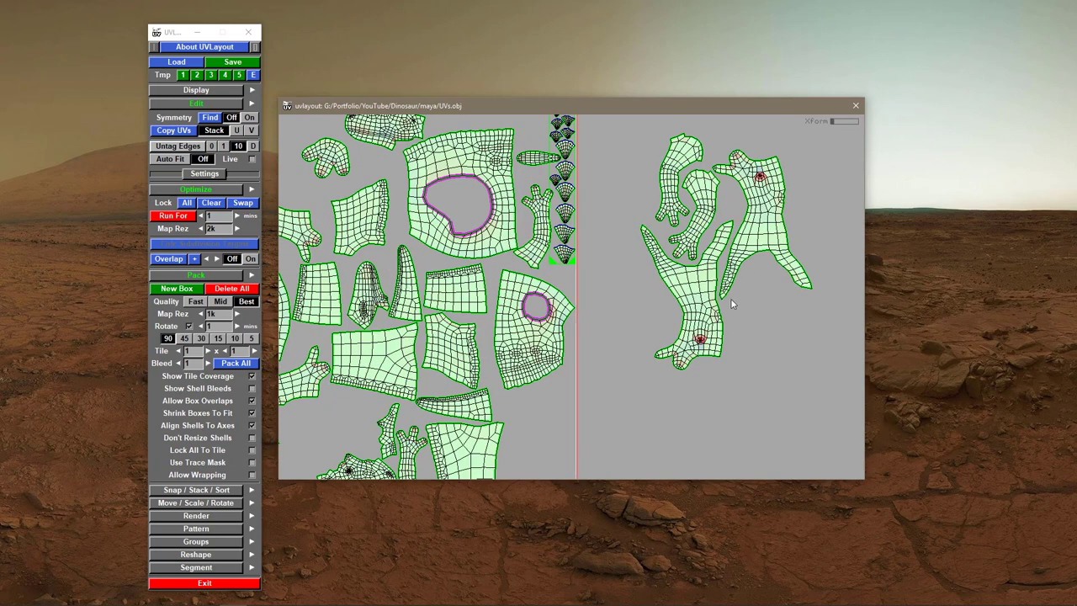
{"action": "middle_click_drag", "start_coordinate": [729, 297], "coordinate": [636, 369]}
{"action": "right_click_drag", "start_coordinate": [636, 370], "coordinate": [645, 352]}
{"action": "middle_click_drag", "start_coordinate": [645, 352], "coordinate": [708, 311]}
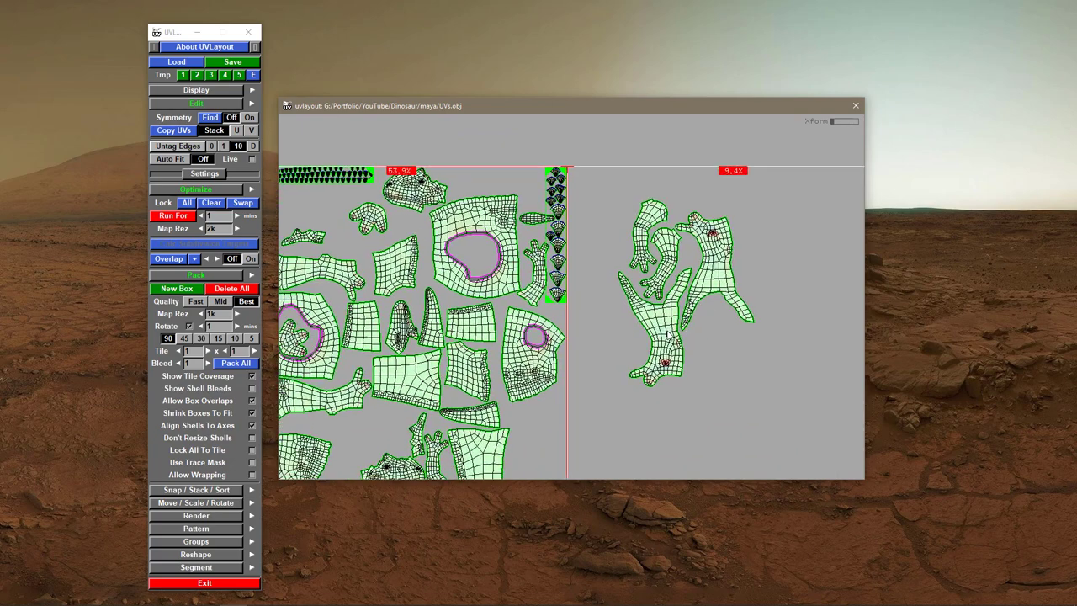
{"action": "middle_click_drag", "start_coordinate": [415, 439], "coordinate": [623, 242]}
{"action": "right_click_drag", "start_coordinate": [426, 313], "coordinate": [486, 335]}
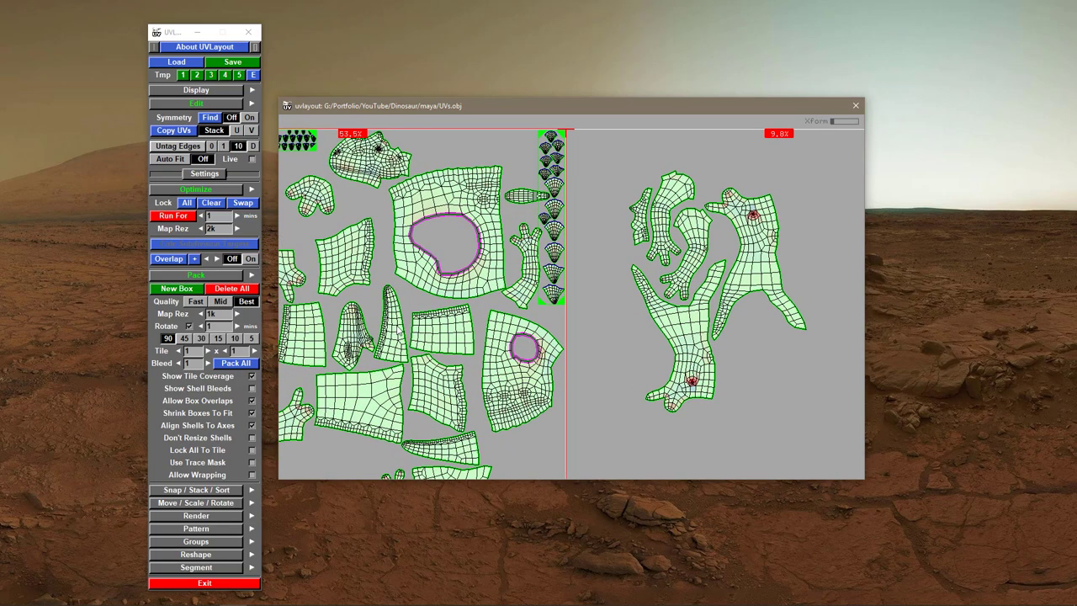
- Flatten the nested arm and forked shells again outside the tile
{"action": "middle_click_drag", "start_coordinate": [395, 325], "coordinate": [539, 348]}
{"action": "right_click_drag", "start_coordinate": [601, 349], "coordinate": [567, 351]}
{"action": "middle_click_drag", "start_coordinate": [593, 344], "coordinate": [434, 361]}
{"action": "right_click_drag", "start_coordinate": [629, 354], "coordinate": [673, 418]}
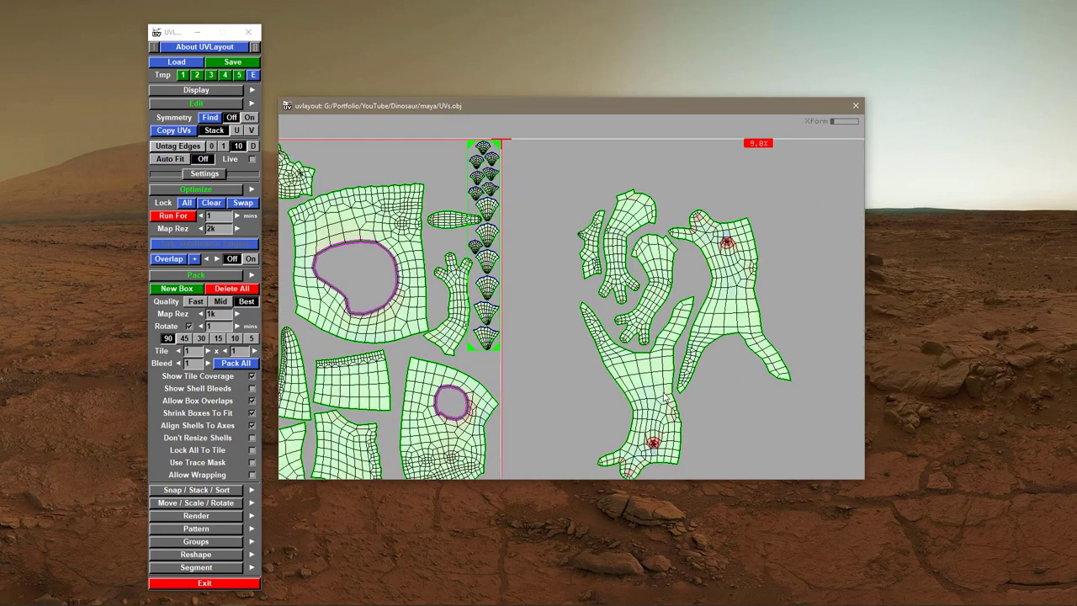
{"action": "key", "text": "f"}
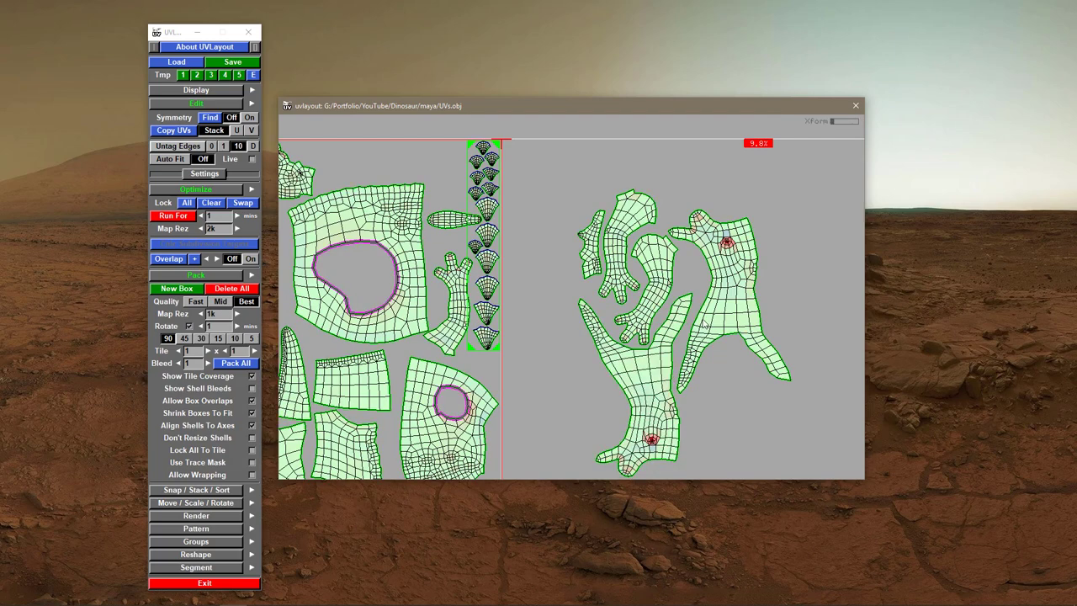
{"action": "key", "text": "f"}
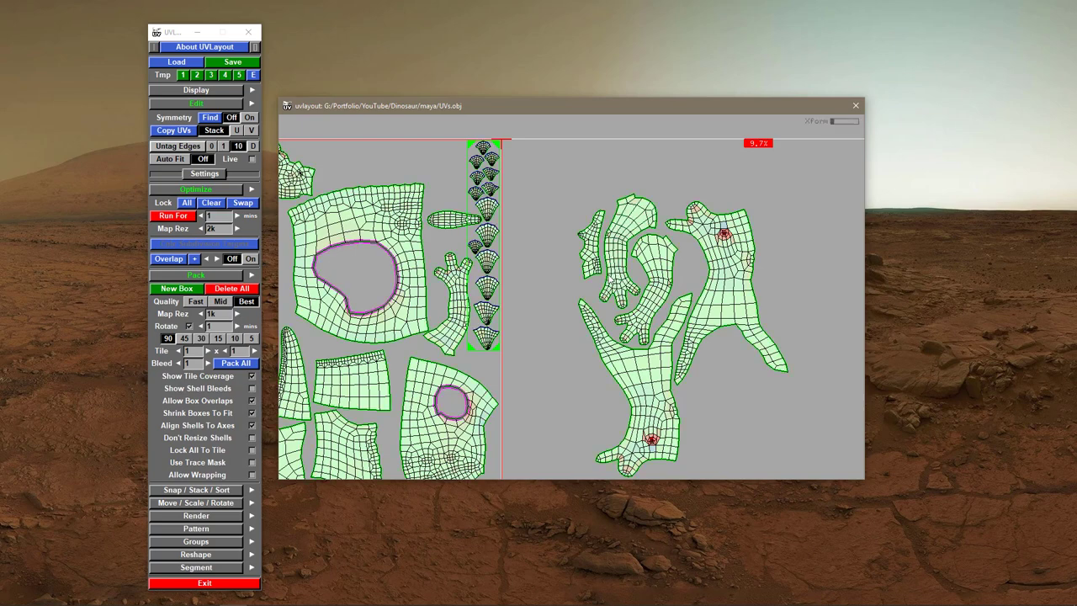
{"action": "scroll", "coordinate": [639, 381], "scroll_direction": "down", "scroll_amount": 2}
{"action": "middle_click_drag", "start_coordinate": [638, 381], "coordinate": [627, 374]}
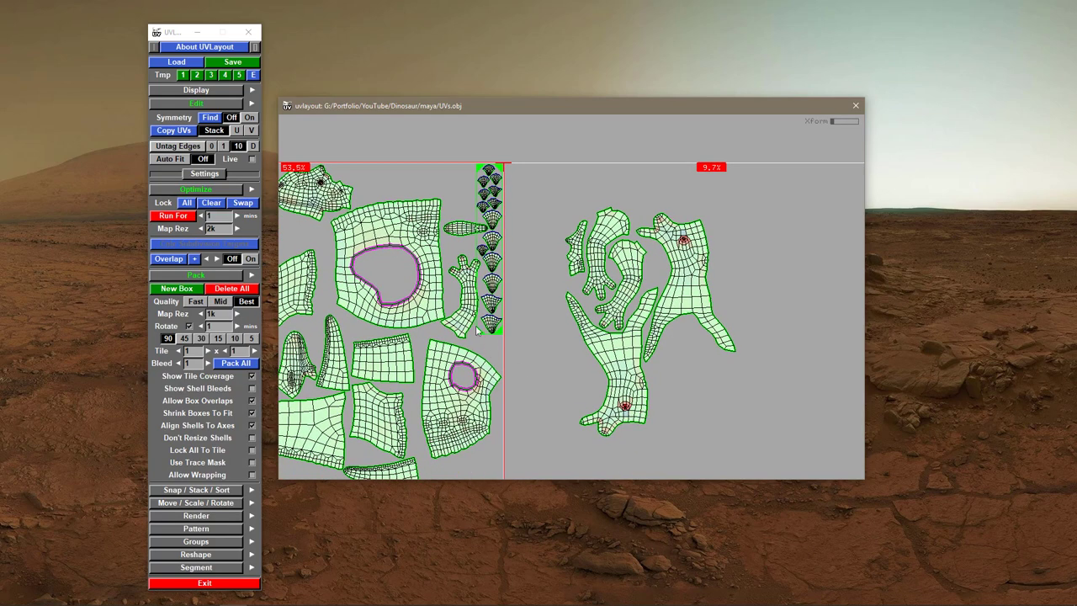
- Pull the small fingered shell beside the claw box out of the tile, rotate it and place it between the arm and forked shells
{"action": "middle_click_drag", "start_coordinate": [456, 314], "coordinate": [549, 333]}
{"action": "left_click_drag", "start_coordinate": [556, 269], "coordinate": [490, 249]}
{"action": "middle_click_drag", "start_coordinate": [553, 250], "coordinate": [648, 244]}
{"action": "left_click_drag", "start_coordinate": [647, 245], "coordinate": [478, 122]}
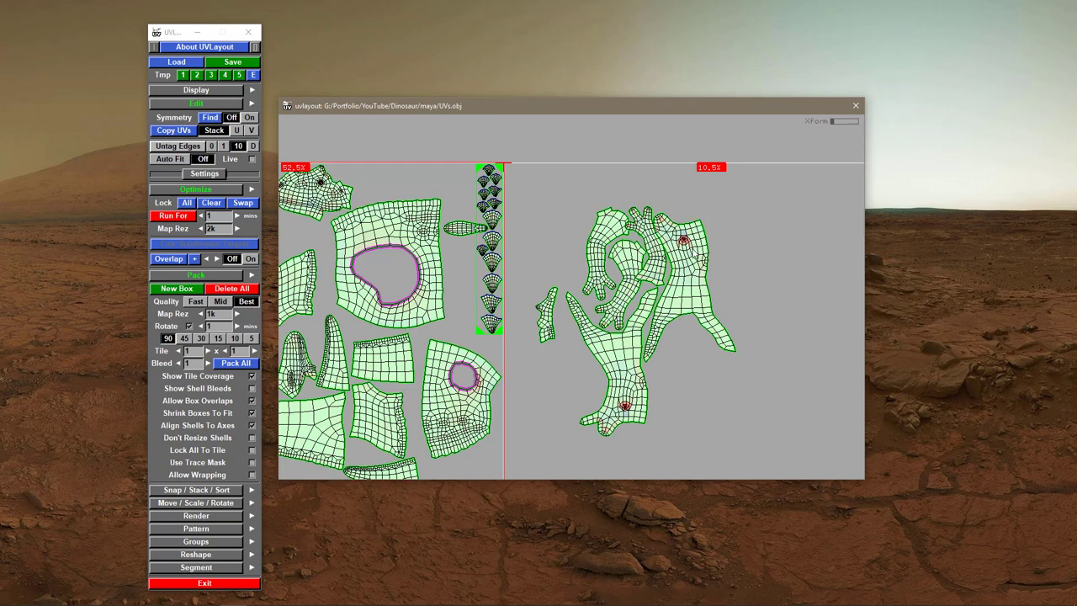
- Shift and rotate the second forked shell and the small fingered shell so they interlock without overlapping
{"action": "middle_click_drag", "start_coordinate": [696, 249], "coordinate": [708, 246]}
{"action": "left_click_drag", "start_coordinate": [658, 264], "coordinate": [661, 265]}
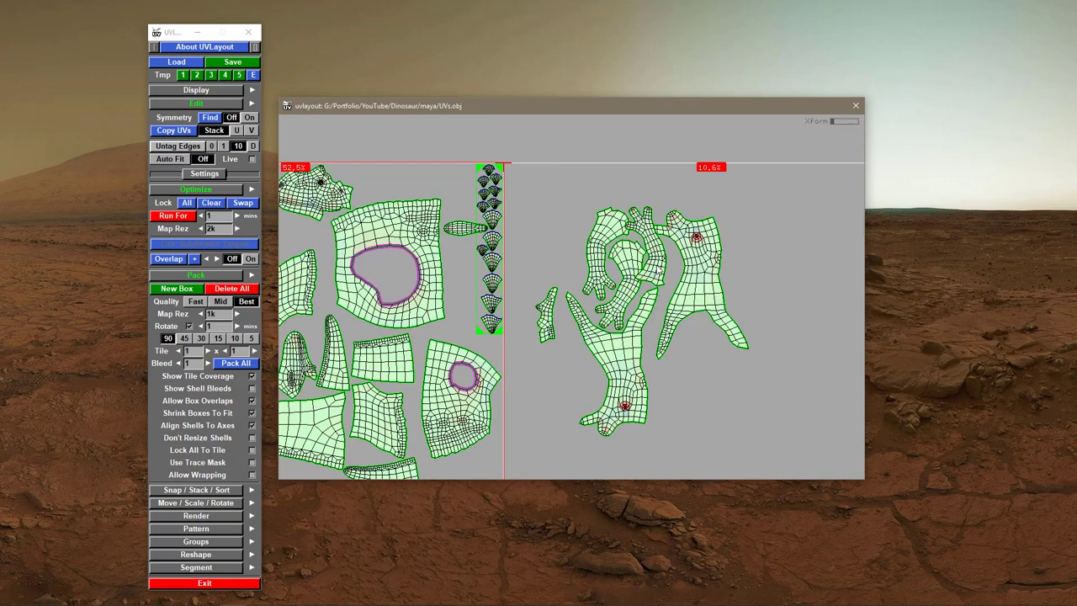
{"action": "middle_click_drag", "start_coordinate": [662, 265], "coordinate": [668, 265]}
{"action": "left_click_drag", "start_coordinate": [667, 266], "coordinate": [663, 267]}
{"action": "middle_click_drag", "start_coordinate": [667, 265], "coordinate": [665, 262]}
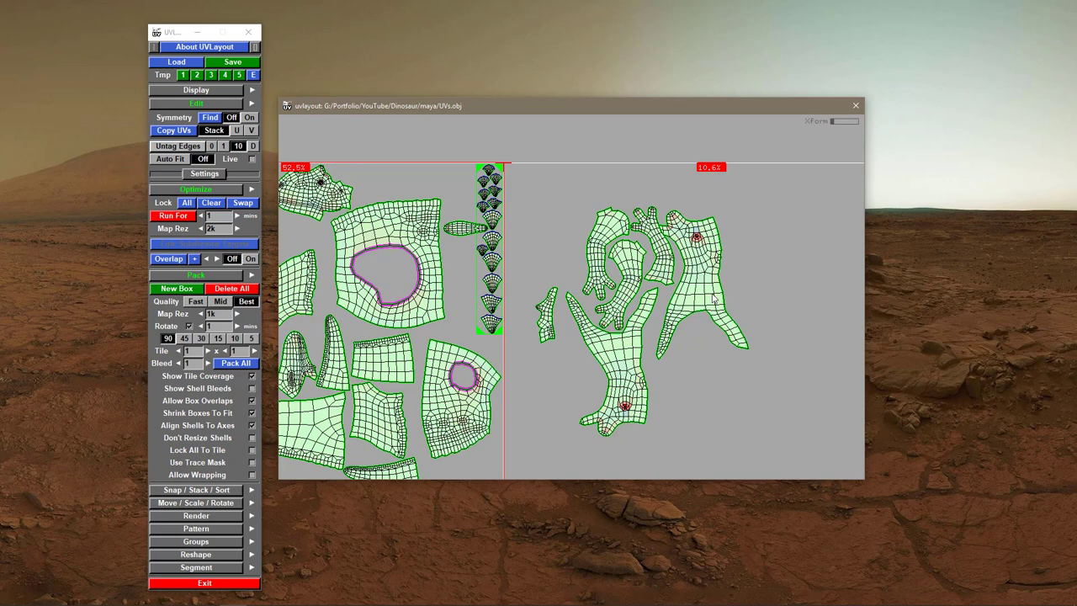
{"action": "left_click_drag", "start_coordinate": [710, 294], "coordinate": [701, 297]}
{"action": "middle_click_drag", "start_coordinate": [701, 298], "coordinate": [704, 296]}
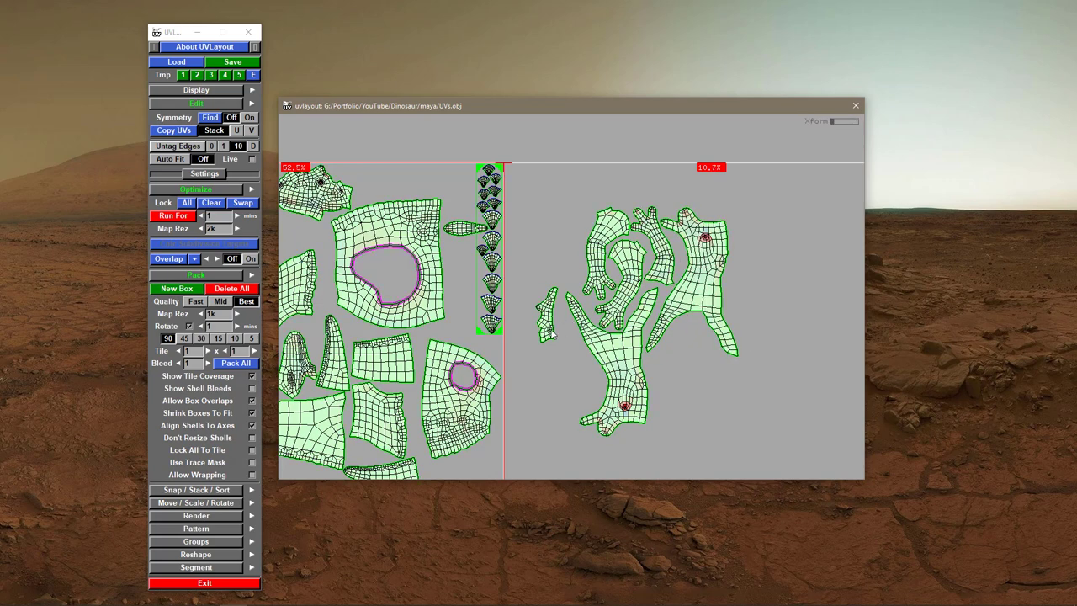
- Reposition and rotate the small jagged shell so it fits closely along the outer arm shell
{"action": "middle_click_drag", "start_coordinate": [556, 331], "coordinate": [678, 372]}
{"action": "mouse_move", "coordinate": [678, 373]}
{"action": "left_mouse_down"}
{"action": "mouse_move", "coordinate": [642, 365]}
{"action": "mouse_move", "coordinate": [662, 365]}
{"action": "left_mouse_up"}
{"action": "middle_click_drag", "start_coordinate": [664, 367], "coordinate": [567, 271]}
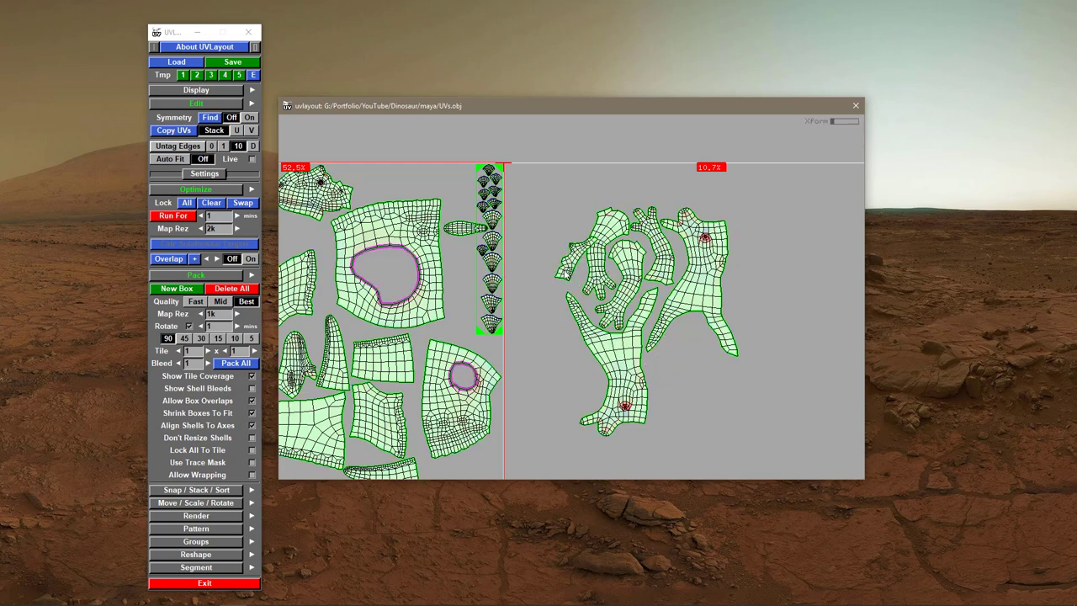
{"action": "mouse_move", "coordinate": [567, 270]}
{"action": "left_mouse_down"}
{"action": "mouse_move", "coordinate": [590, 275]}
{"action": "mouse_move", "coordinate": [577, 273]}
{"action": "left_mouse_up"}
{"action": "middle_click_drag", "start_coordinate": [575, 278], "coordinate": [578, 269]}
{"action": "scroll", "coordinate": [650, 354], "scroll_direction": "down", "scroll_amount": 5}
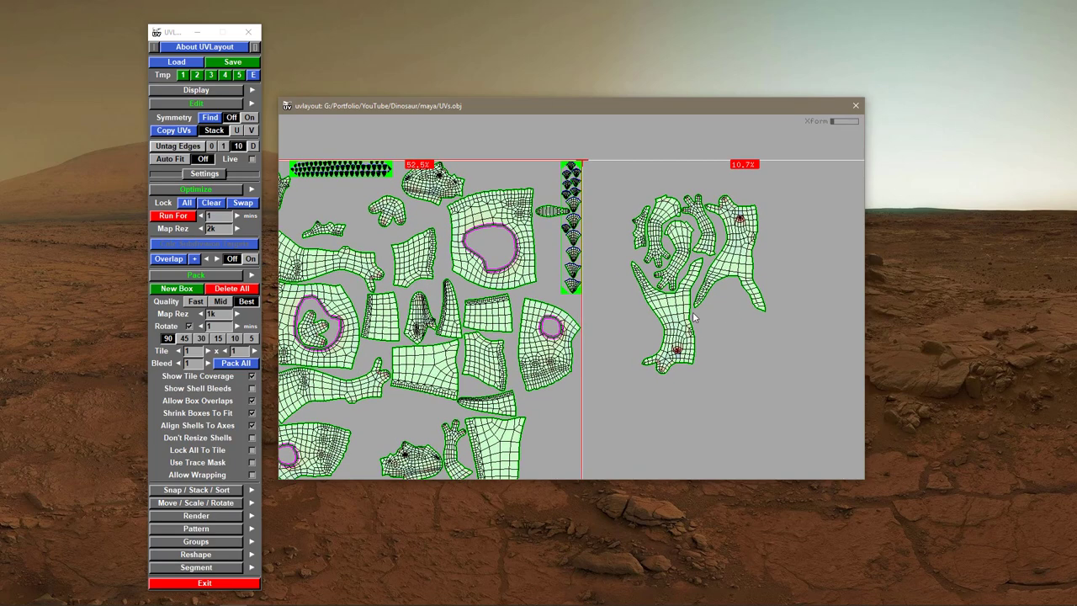
- Move the second small fingered shell out of the tile and rotate it into the gap beneath the two forked shells
{"action": "middle_click_drag", "start_coordinate": [512, 403], "coordinate": [613, 362]}
{"action": "scroll", "coordinate": [640, 402], "scroll_direction": "up", "scroll_amount": 2}
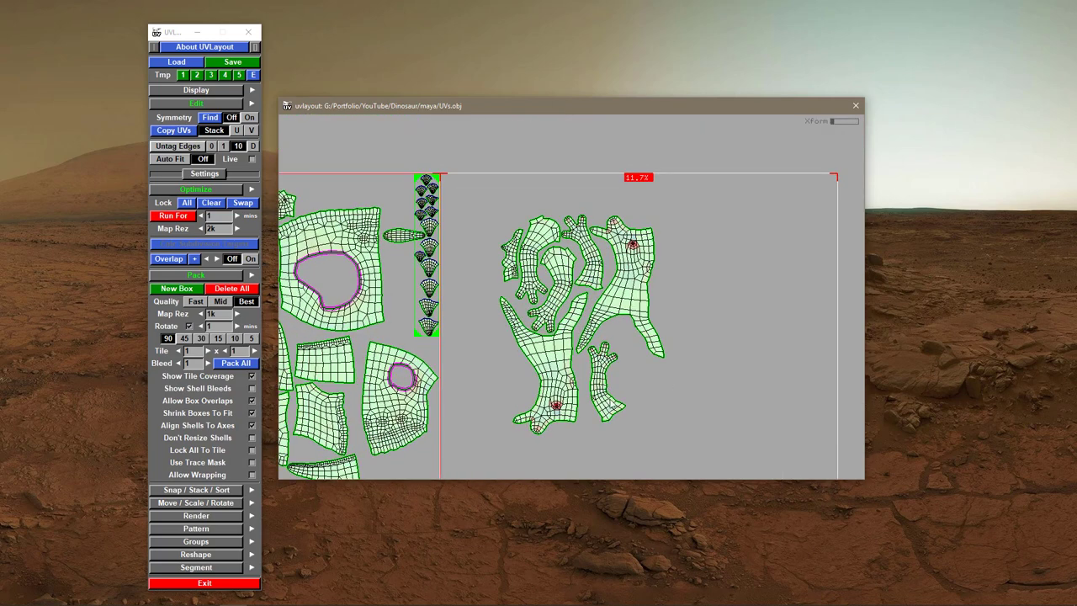
{"action": "left_click_drag", "start_coordinate": [611, 405], "coordinate": [595, 406]}
{"action": "middle_click_drag", "start_coordinate": [595, 405], "coordinate": [599, 387]}
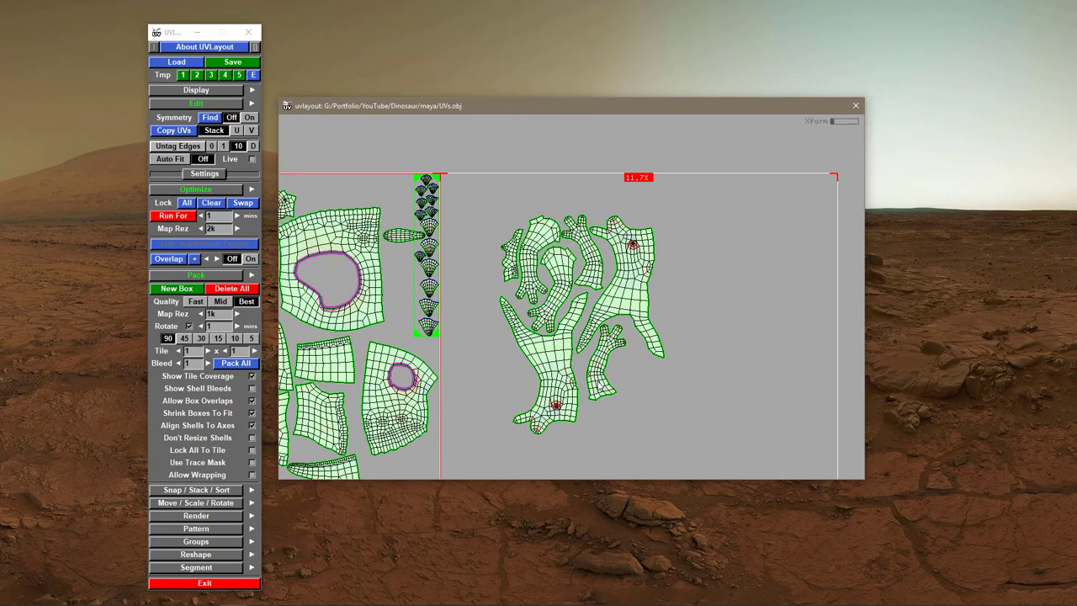
{"action": "left_click_drag", "start_coordinate": [599, 387], "coordinate": [589, 378]}
{"action": "middle_click_drag", "start_coordinate": [592, 373], "coordinate": [594, 370]}
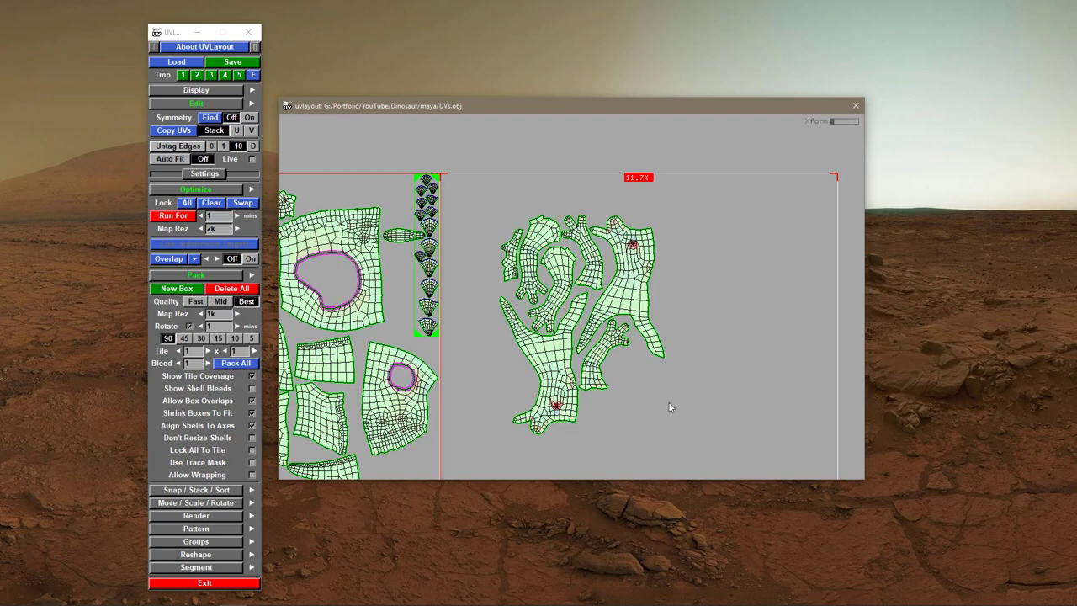
- Pull the upper leg shell out of the tile, turn it upright and place it beside the second forked shell
{"action": "right_click_drag", "start_coordinate": [668, 402], "coordinate": [649, 382]}
{"action": "middle_click_drag", "start_coordinate": [648, 387], "coordinate": [721, 360]}
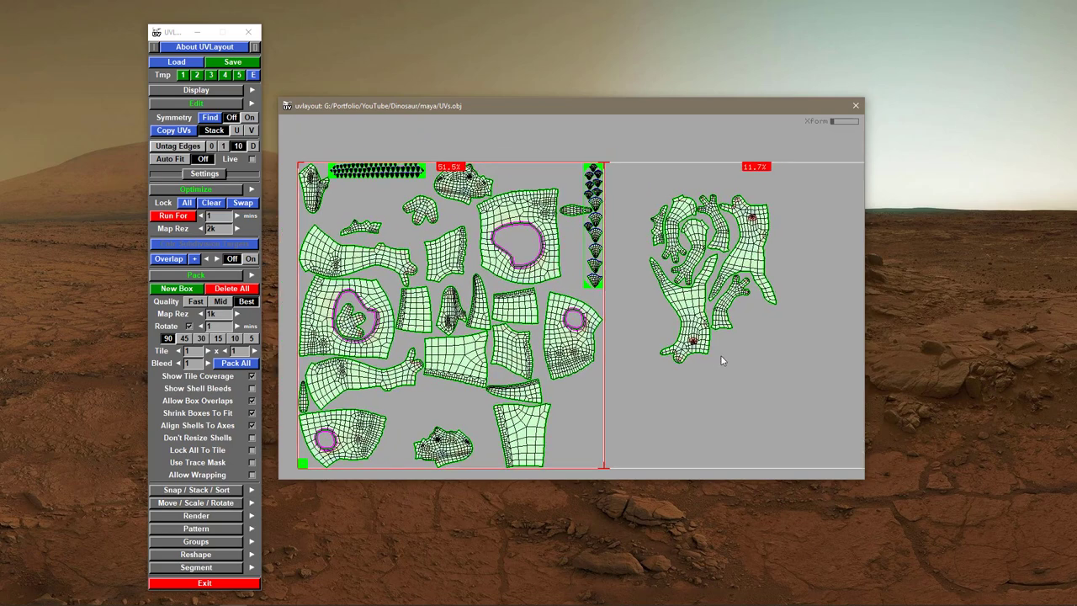
{"action": "middle_click_drag", "start_coordinate": [360, 264], "coordinate": [732, 383]}
{"action": "left_click_drag", "start_coordinate": [732, 384], "coordinate": [652, 389]}
{"action": "middle_click_drag", "start_coordinate": [698, 382], "coordinate": [784, 288]}
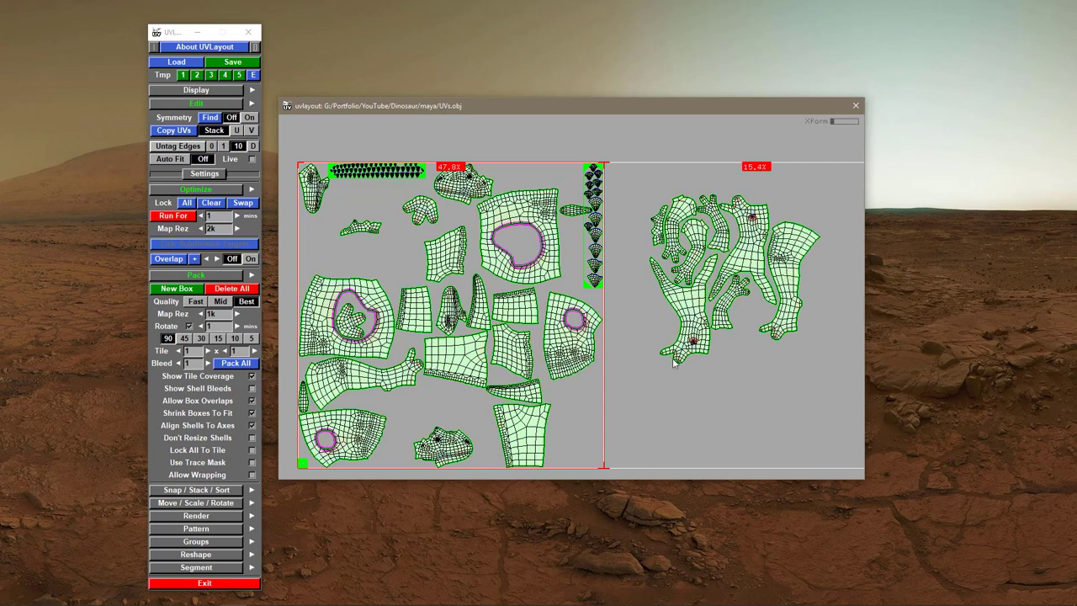
- Pull the remaining leg shell out of the tile, turn it upright and place it on the other side of the forked shells
{"action": "middle_click_drag", "start_coordinate": [384, 379], "coordinate": [651, 344]}
{"action": "left_click_drag", "start_coordinate": [656, 344], "coordinate": [555, 374]}
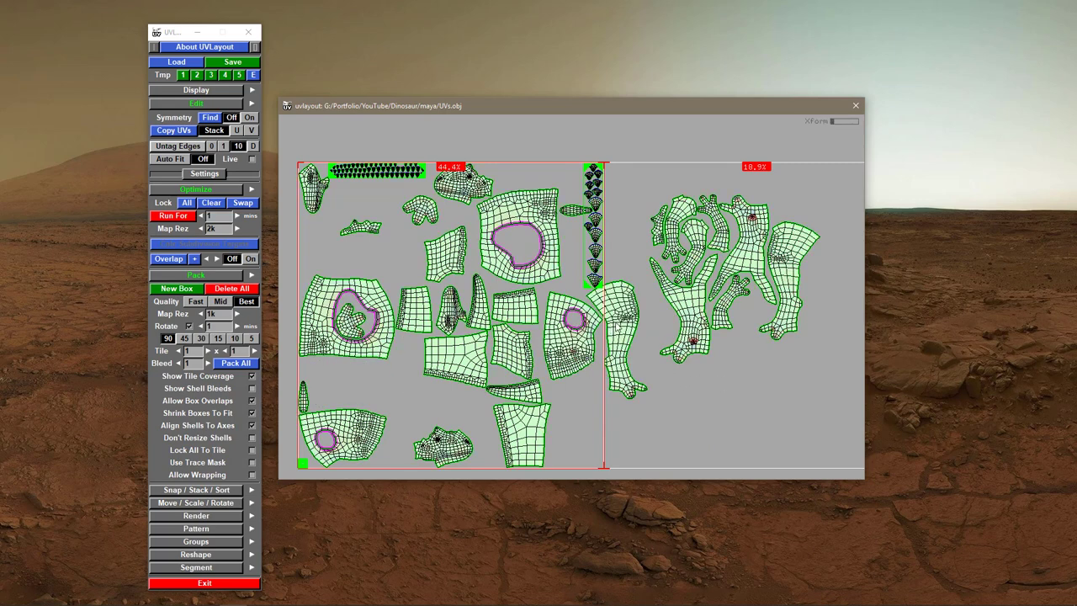
{"action": "middle_click_drag", "start_coordinate": [612, 325], "coordinate": [630, 319]}
{"action": "left_click_drag", "start_coordinate": [635, 355], "coordinate": [650, 362]}
{"action": "middle_click_drag", "start_coordinate": [651, 368], "coordinate": [818, 331]}
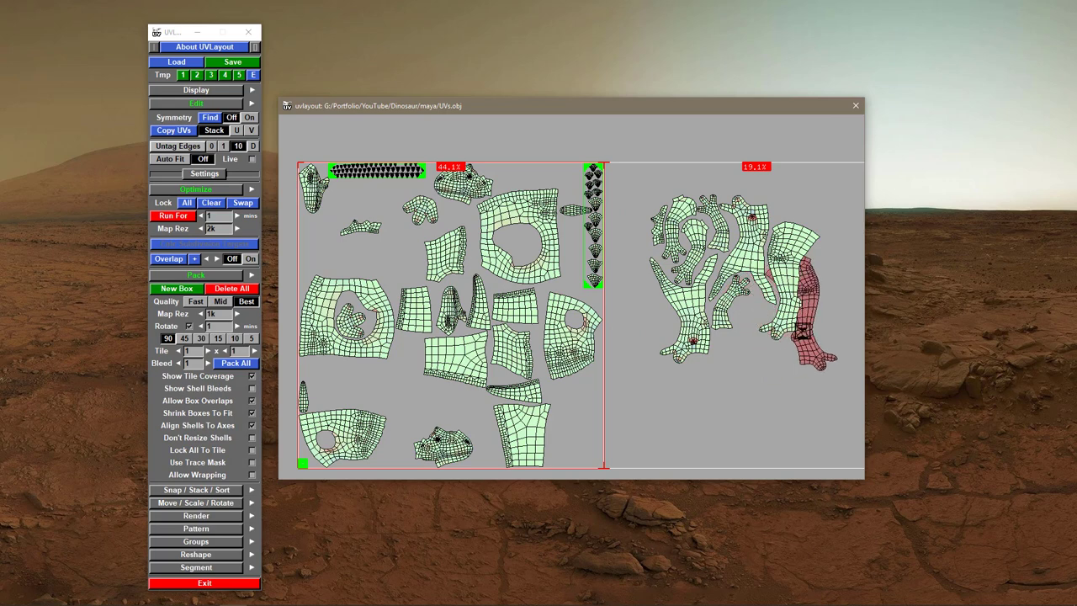
{"action": "left_click_drag", "start_coordinate": [818, 330], "coordinate": [814, 299]}
{"action": "middle_click_drag", "start_coordinate": [809, 320], "coordinate": [652, 355]}
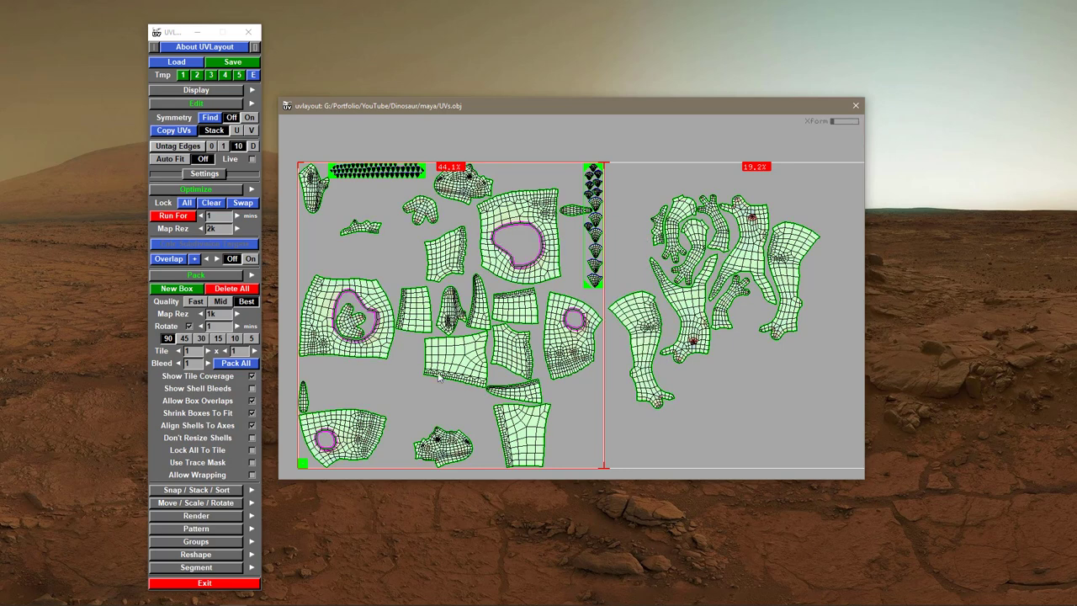
- Inspect the interlocked limb shells and the shells remaining in the tile
{"action": "scroll", "coordinate": [597, 398], "scroll_direction": "up", "scroll_amount": 5}
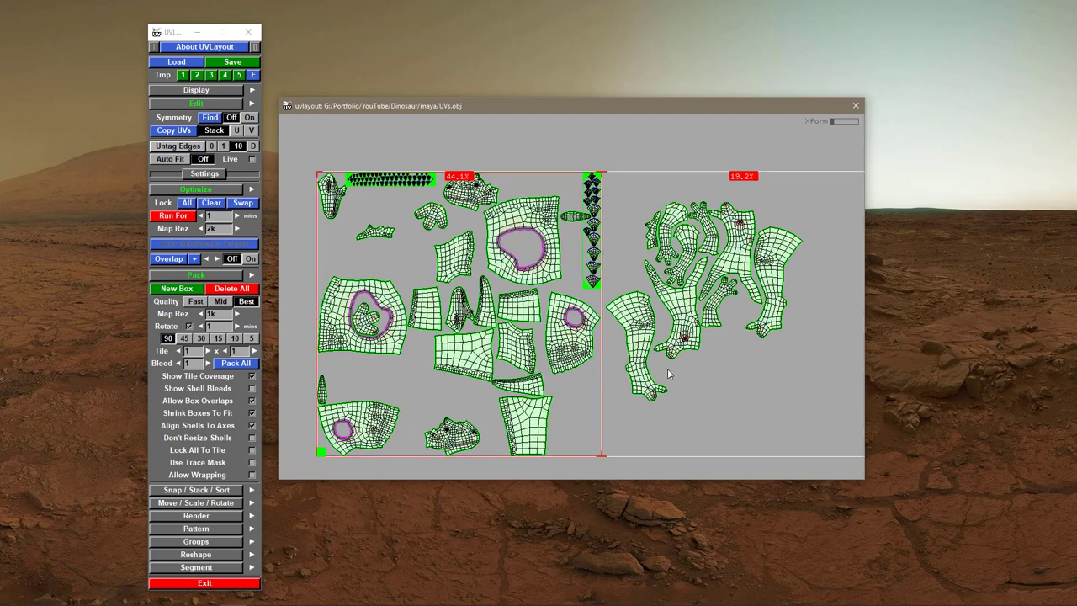
{"action": "mouse_move", "coordinate": [569, 379]}
{"action": "middle_mouse_down"}
{"action": "mouse_move", "coordinate": [541, 261]}
{"action": "mouse_move", "coordinate": [556, 252]}
{"action": "mouse_move", "coordinate": [556, 395]}
{"action": "mouse_move", "coordinate": [566, 369]}
{"action": "middle_mouse_up"}
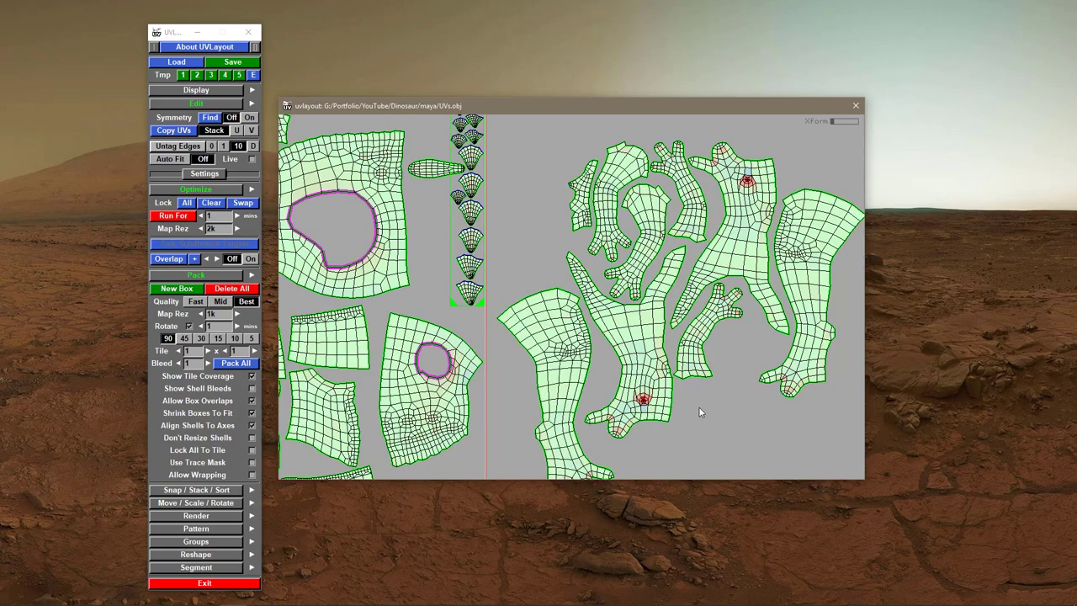
{"action": "right_click_drag", "start_coordinate": [698, 407], "coordinate": [556, 390]}
{"action": "middle_click_drag", "start_coordinate": [556, 390], "coordinate": [742, 321]}
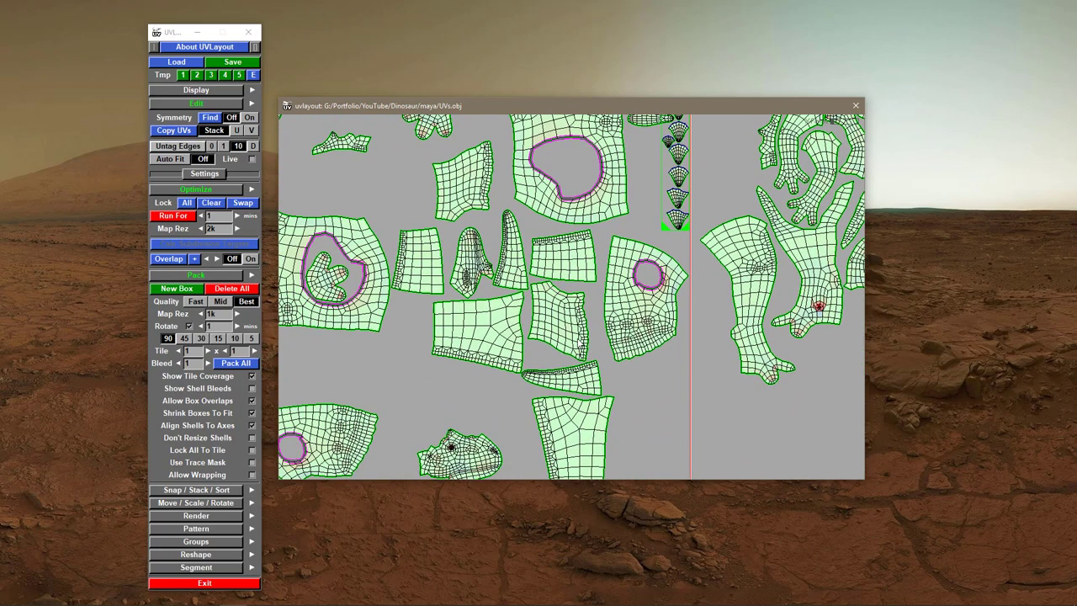
{"action": "right_click_drag", "start_coordinate": [538, 386], "coordinate": [458, 389]}
{"action": "middle_click_drag", "start_coordinate": [520, 389], "coordinate": [510, 419]}
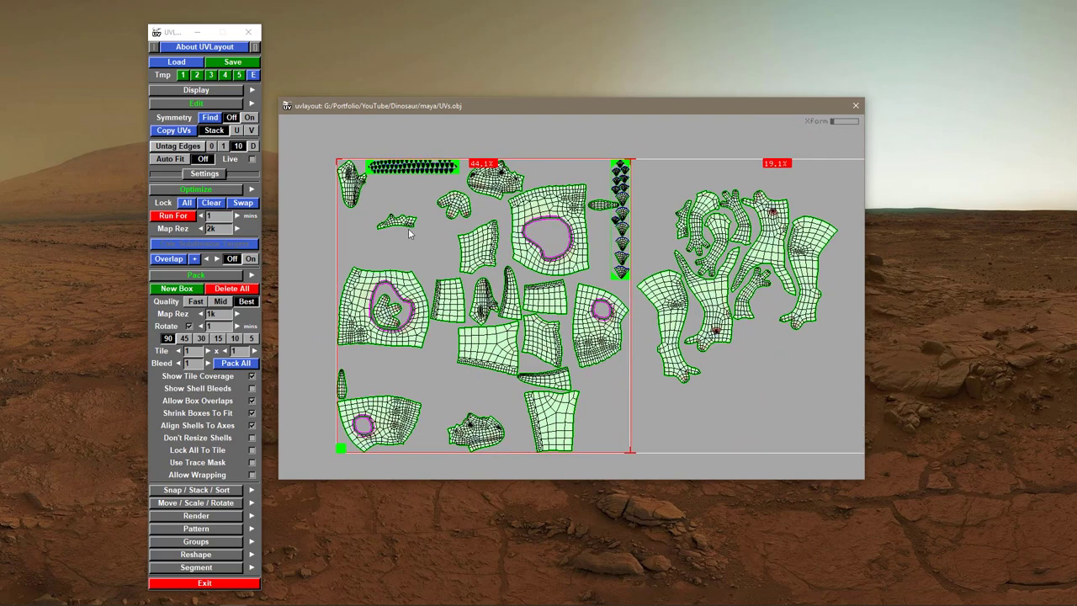
- Move the small spiked shell out of the tile and fit it upright between the lower leg shell and the neighbouring forked shell
{"action": "middle_click_drag", "start_coordinate": [687, 320], "coordinate": [707, 321]}
{"action": "right_click_drag", "start_coordinate": [654, 393], "coordinate": [700, 389]}
{"action": "middle_click_drag", "start_coordinate": [700, 398], "coordinate": [607, 394]}
{"action": "left_click_drag", "start_coordinate": [558, 330], "coordinate": [438, 372]}
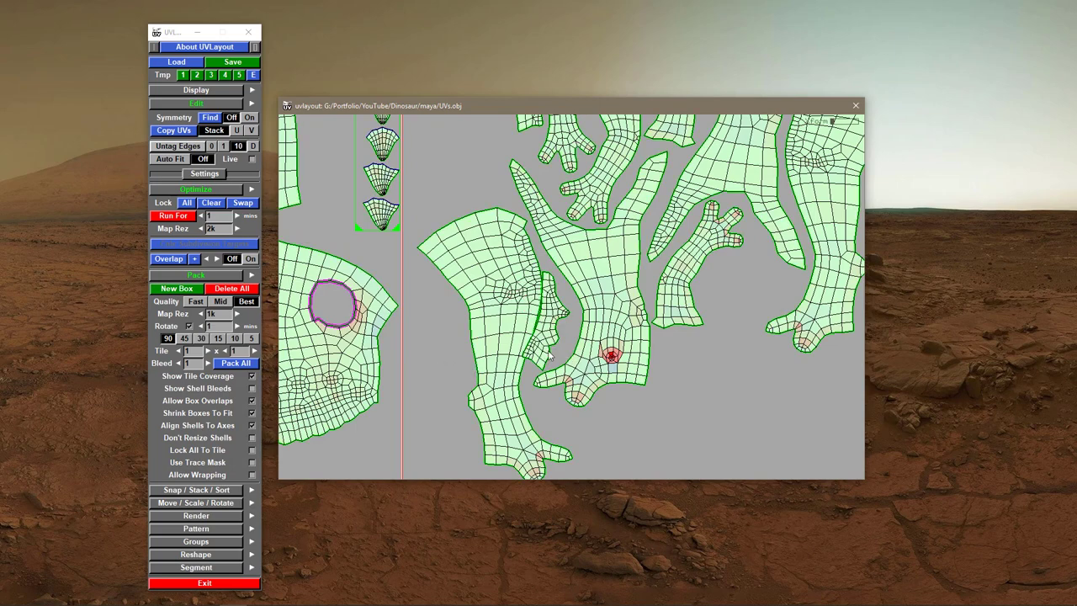
{"action": "middle_click_drag", "start_coordinate": [538, 356], "coordinate": [545, 356]}
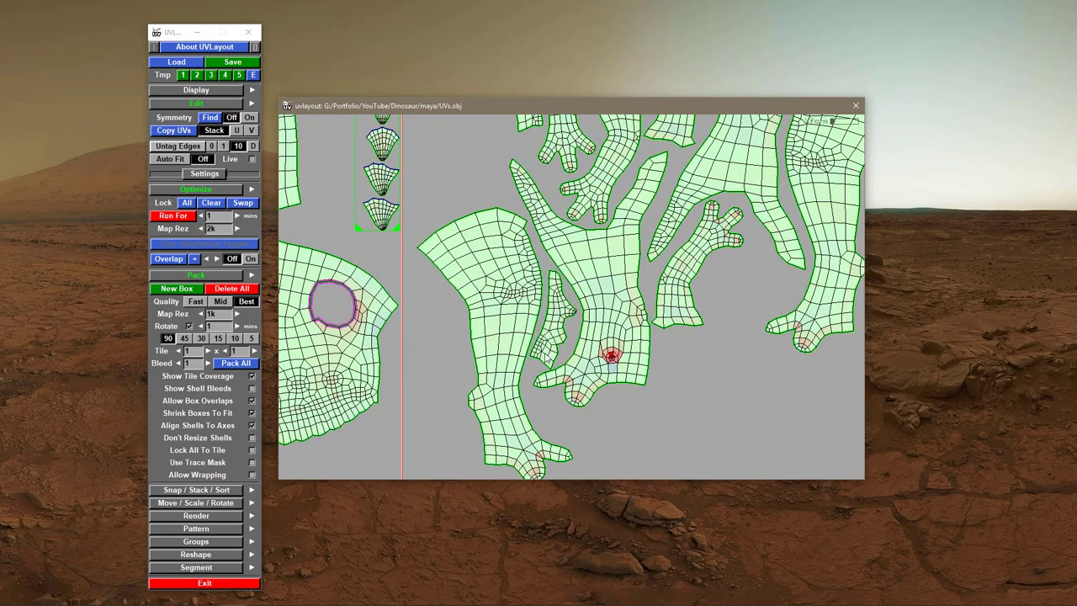
{"action": "right_click_drag", "start_coordinate": [805, 281], "coordinate": [706, 357]}
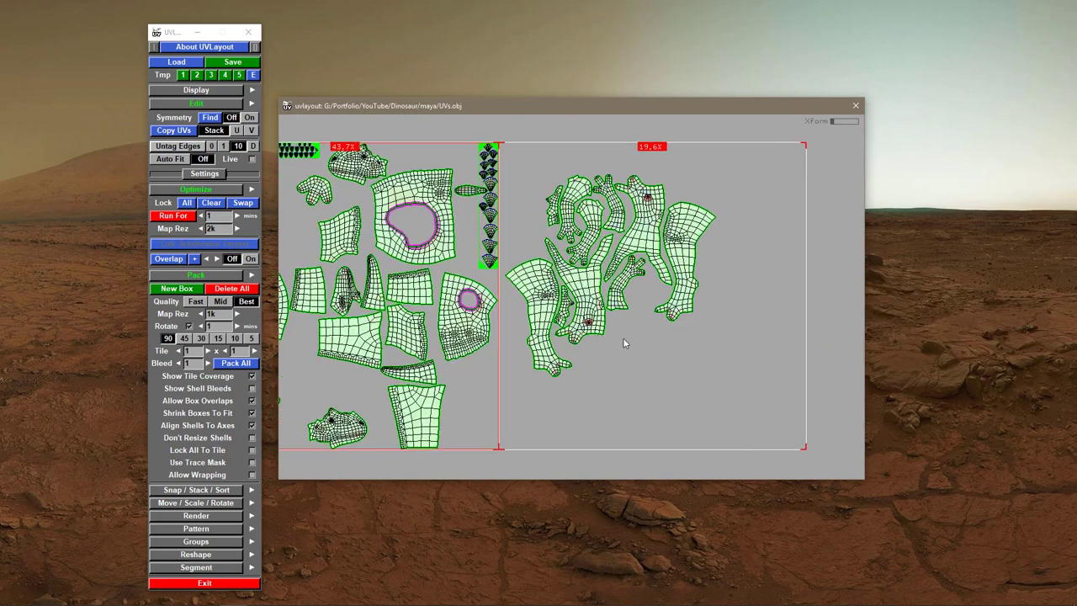
- Move the three-lobed foot shell out of the large holed shell and rotate it into the gap beside the small fingered shell
{"action": "middle_click_drag", "start_coordinate": [564, 352], "coordinate": [637, 370]}
{"action": "middle_click_drag", "start_coordinate": [315, 320], "coordinate": [737, 312]}
{"action": "left_click_drag", "start_coordinate": [737, 312], "coordinate": [727, 328]}
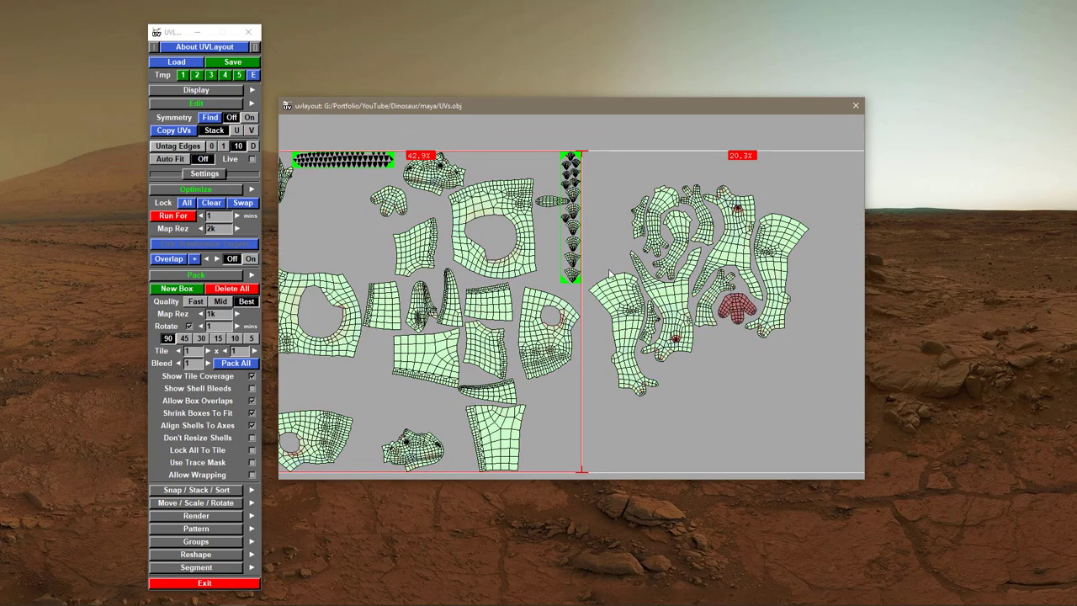
{"action": "key", "text": "backslash"}
{"action": "middle_click_drag", "start_coordinate": [603, 313], "coordinate": [648, 292]}
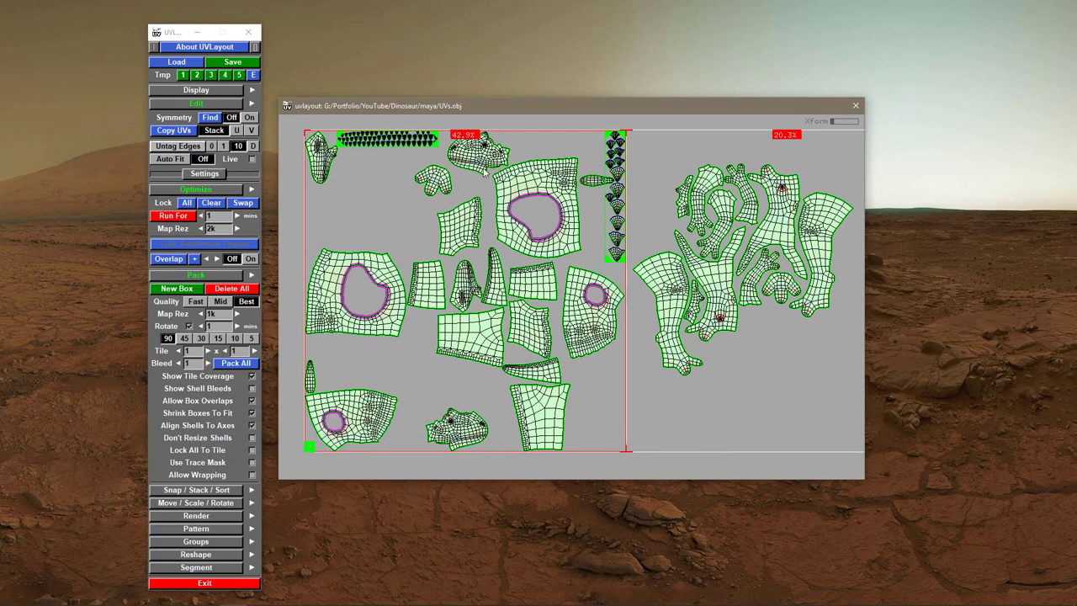
- Move both head shells out of the tile, placing one upright above the lower leg shell and the other beneath the foot shell
{"action": "middle_click_drag", "start_coordinate": [483, 165], "coordinate": [655, 234]}
{"action": "left_click_drag", "start_coordinate": [652, 234], "coordinate": [765, 250]}
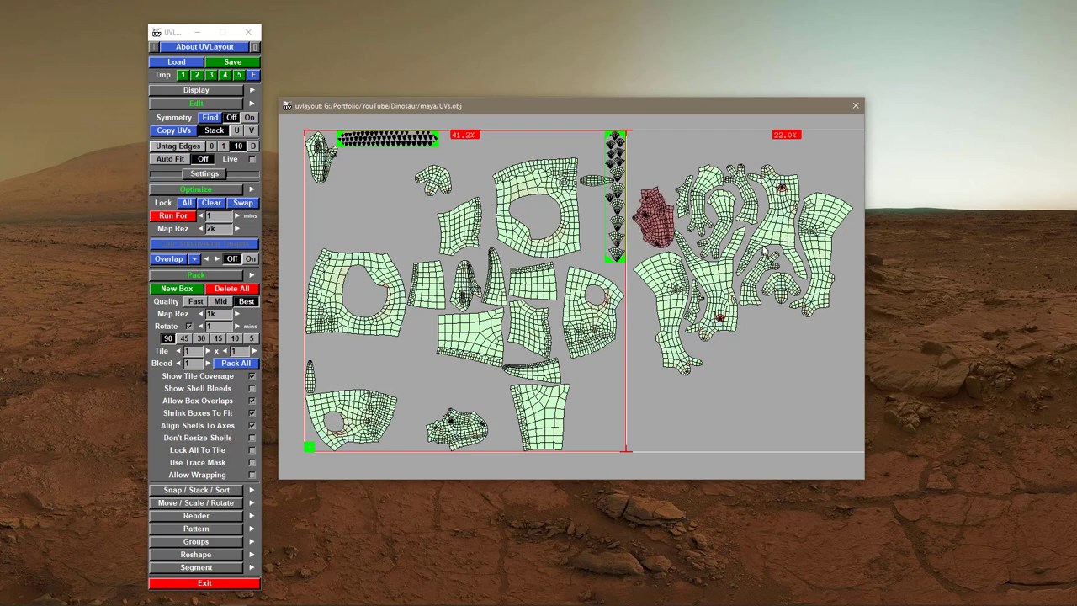
{"action": "middle_click_drag", "start_coordinate": [659, 237], "coordinate": [656, 244]}
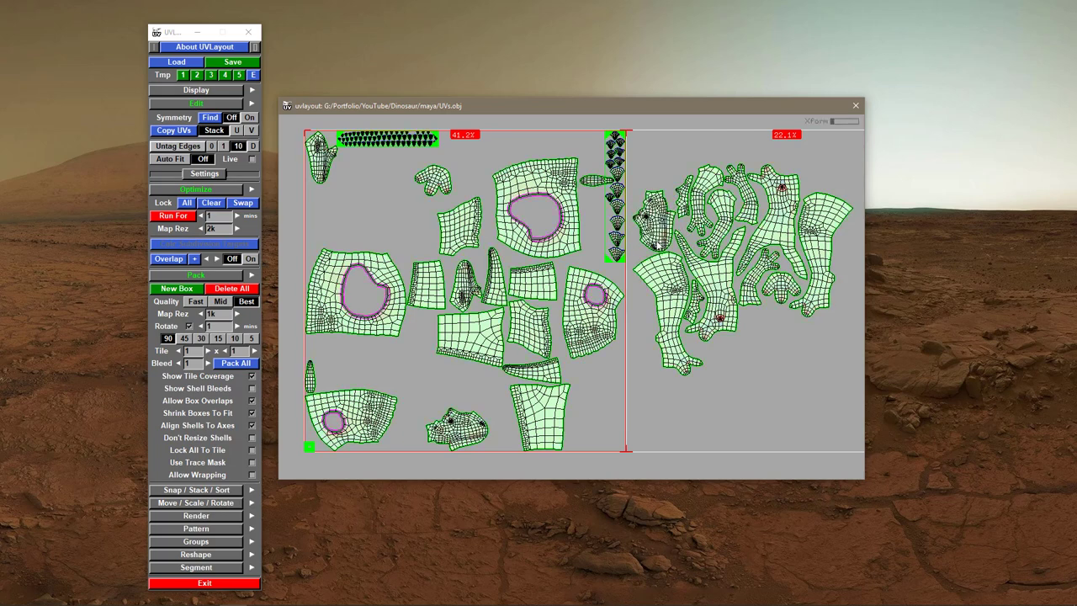
{"action": "middle_click_drag", "start_coordinate": [456, 438], "coordinate": [775, 338]}
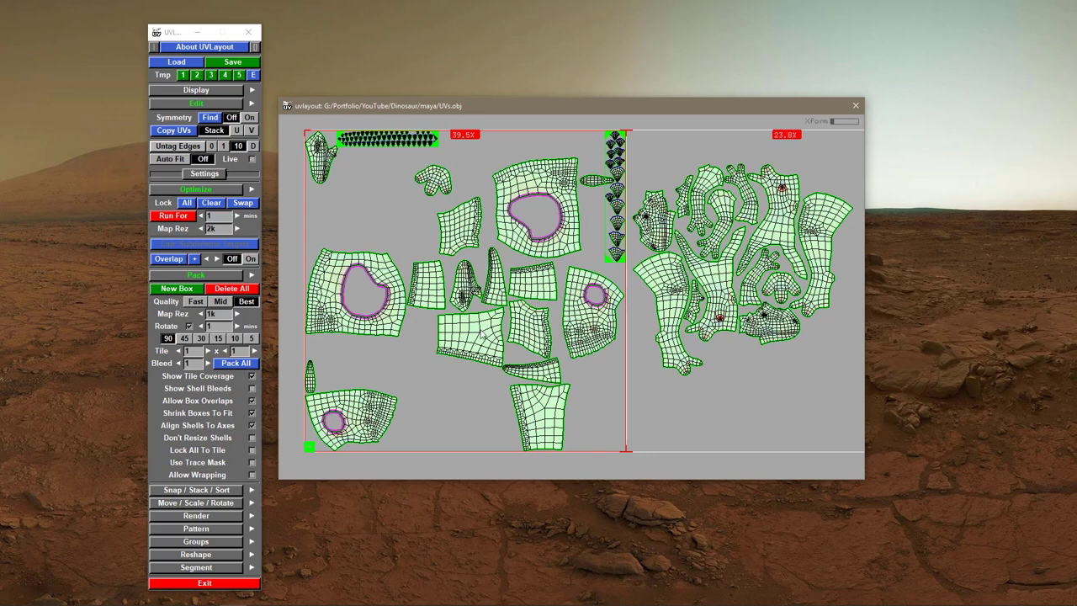
- Spread out the wide trapezoid shell, the mitten-shaped shell and the remaining foot shell inside the tile
{"action": "middle_click_drag", "start_coordinate": [481, 335], "coordinate": [428, 370]}
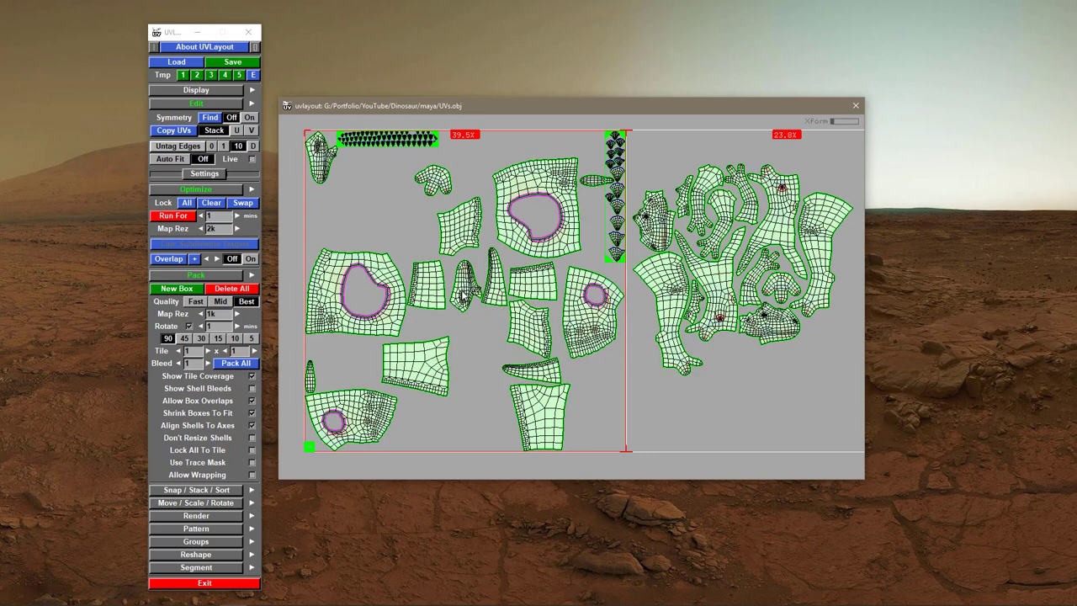
{"action": "middle_click_drag", "start_coordinate": [461, 295], "coordinate": [461, 341]}
{"action": "mouse_move", "coordinate": [436, 184]}
{"action": "middle_mouse_down"}
{"action": "mouse_move", "coordinate": [656, 180]}
{"action": "mouse_move", "coordinate": [416, 187]}
{"action": "middle_mouse_up"}
{"action": "right_click_drag", "start_coordinate": [724, 356], "coordinate": [736, 363]}
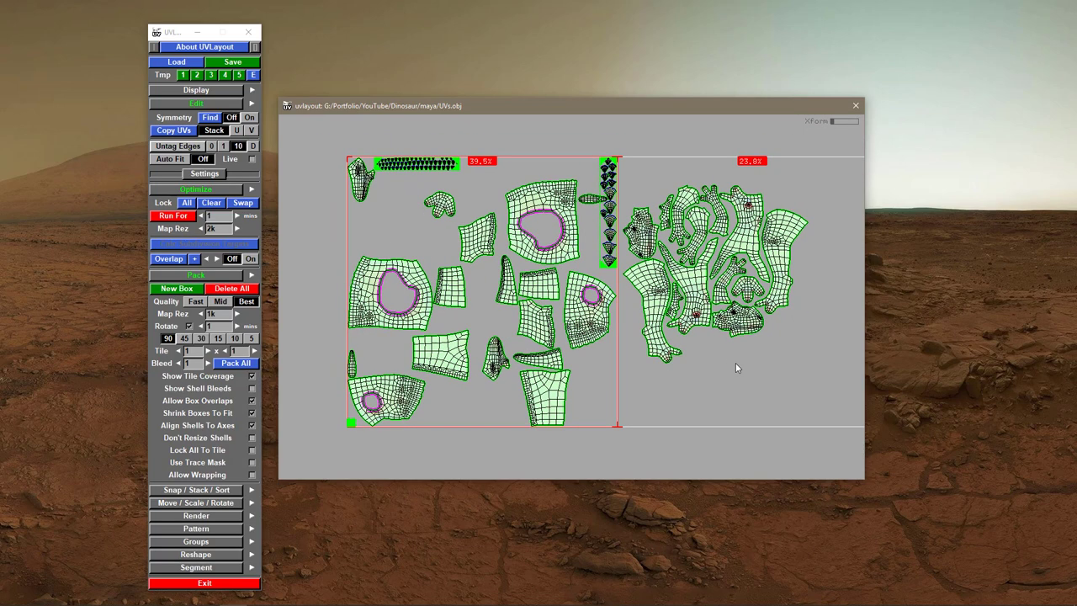
- Move the two large holed shells out of the tile and stack them beside the outermost leg shell
{"action": "middle_click_drag", "start_coordinate": [732, 364], "coordinate": [596, 381]}
{"action": "middle_click_drag", "start_coordinate": [436, 225], "coordinate": [740, 244]}
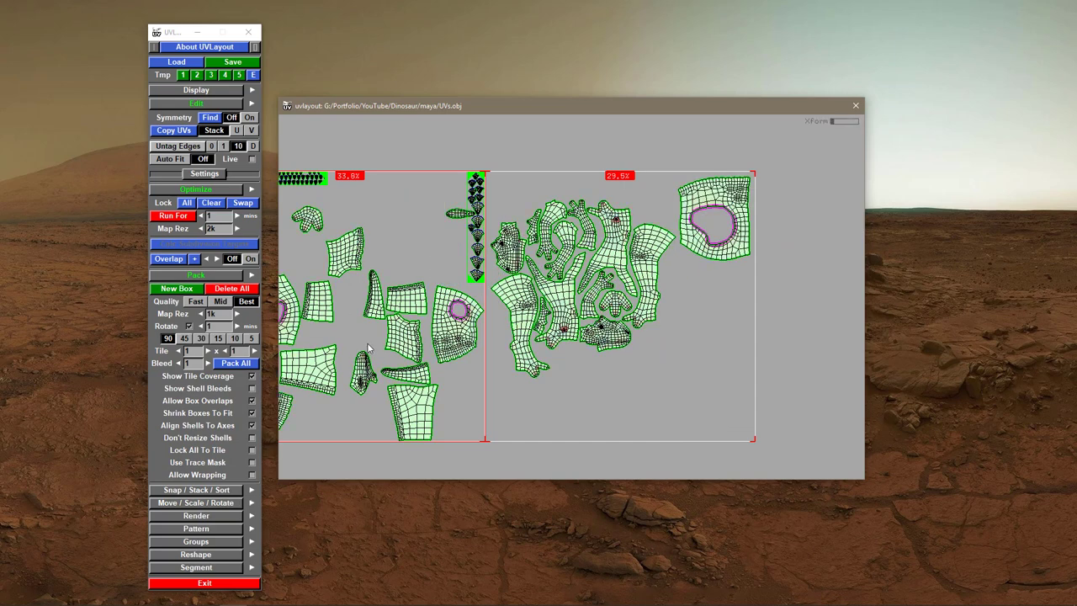
{"action": "middle_click_drag", "start_coordinate": [368, 348], "coordinate": [829, 350]}
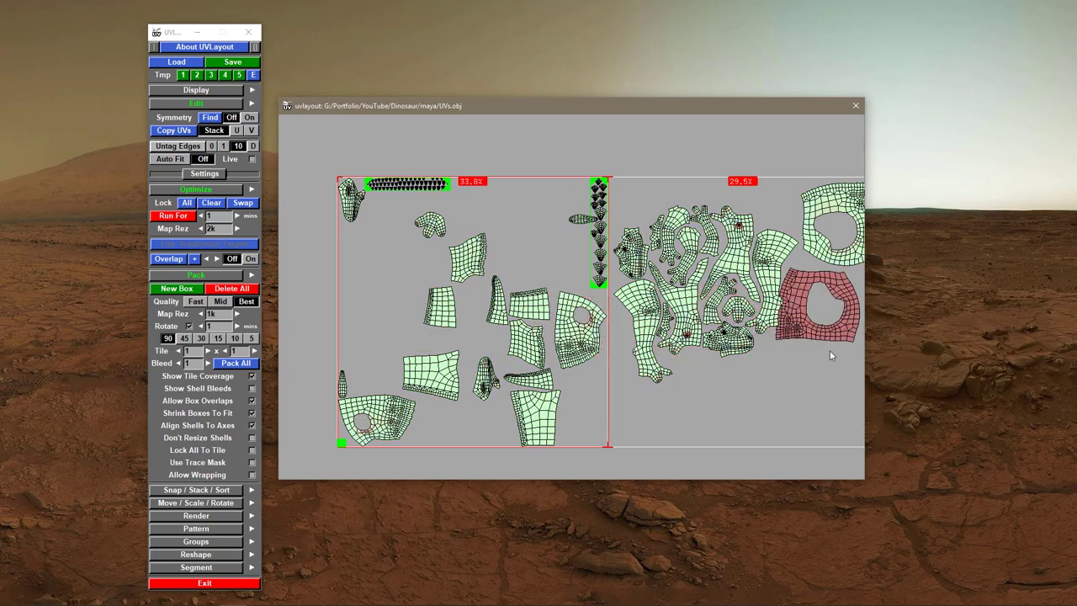
{"action": "middle_click_drag", "start_coordinate": [736, 383], "coordinate": [535, 378]}
{"action": "right_click_drag", "start_coordinate": [539, 381], "coordinate": [692, 401]}
{"action": "middle_click_drag", "start_coordinate": [635, 331], "coordinate": [654, 337]}
{"action": "middle_click_drag", "start_coordinate": [680, 237], "coordinate": [676, 236]}
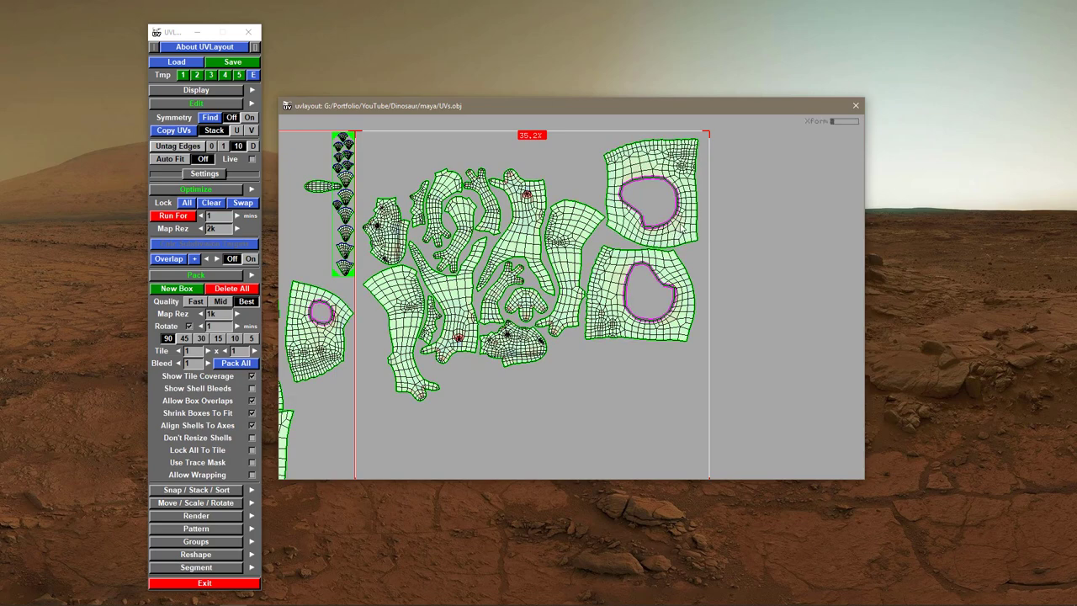
- Move the bottom trapezoid shell out of the tile, turn it sideways and place it beneath the lower large holed shell
{"action": "right_click_drag", "start_coordinate": [648, 377], "coordinate": [535, 392]}
{"action": "middle_click_drag", "start_coordinate": [534, 392], "coordinate": [683, 382]}
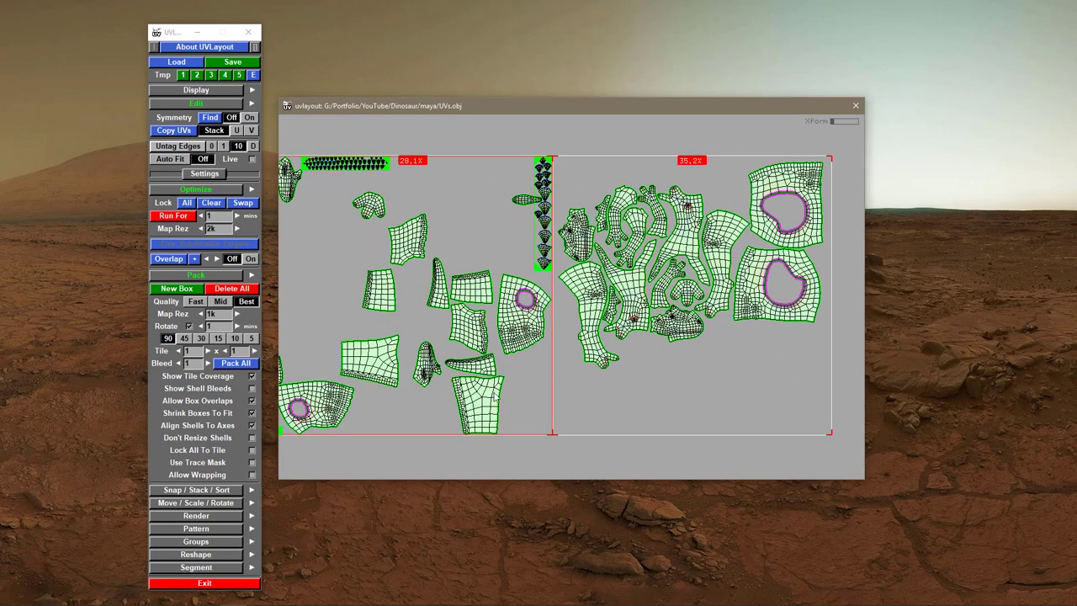
{"action": "middle_click_drag", "start_coordinate": [485, 401], "coordinate": [738, 348]}
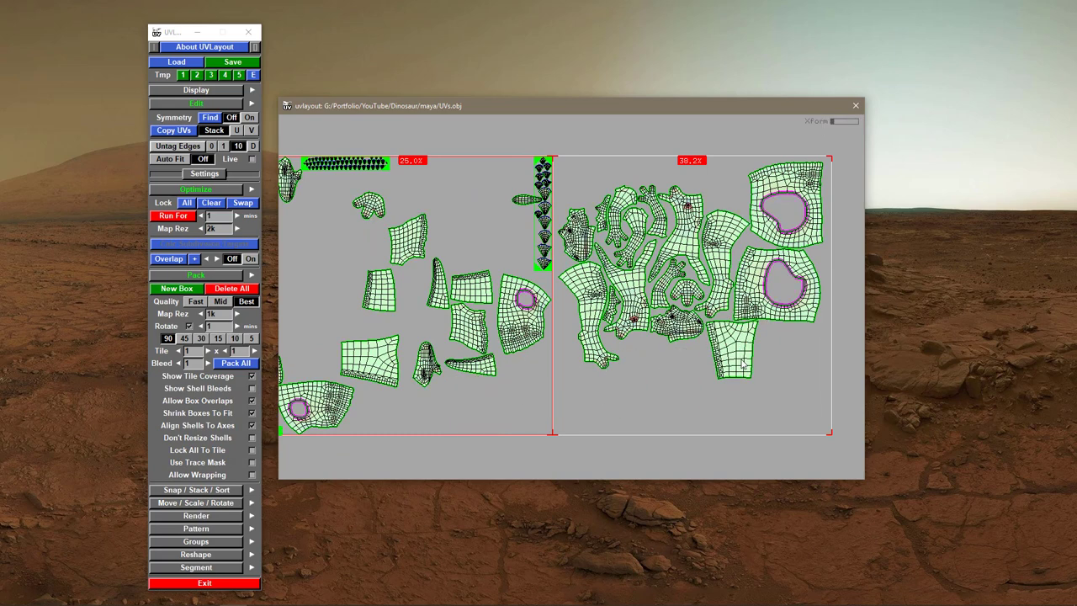
{"action": "left_click_drag", "start_coordinate": [738, 347], "coordinate": [639, 365]}
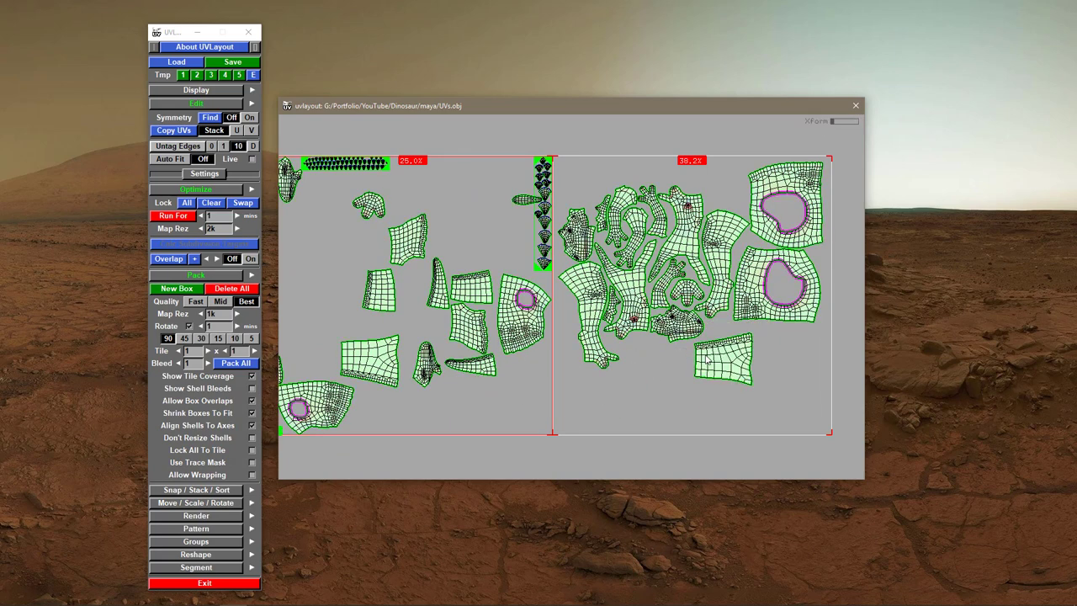
{"action": "mouse_move", "coordinate": [714, 357]}
{"action": "middle_mouse_down"}
{"action": "mouse_move", "coordinate": [755, 344]}
{"action": "mouse_move", "coordinate": [703, 354]}
{"action": "middle_mouse_up"}
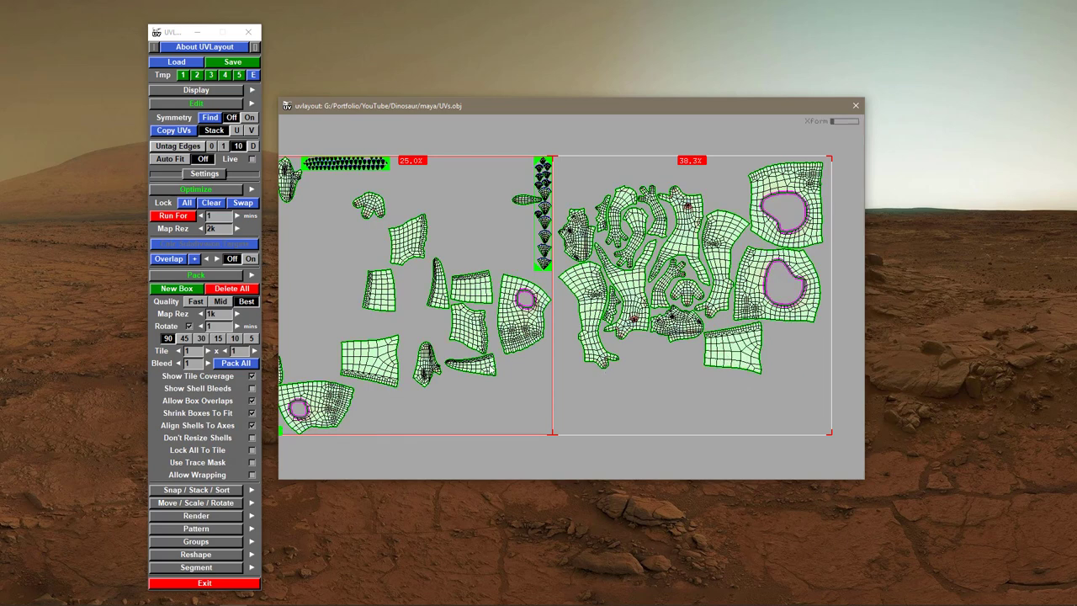
- Move the lower fin-shaped shell out of the tile and place it upright beside the lower leg shell
{"action": "middle_click_drag", "start_coordinate": [487, 364], "coordinate": [585, 364]}
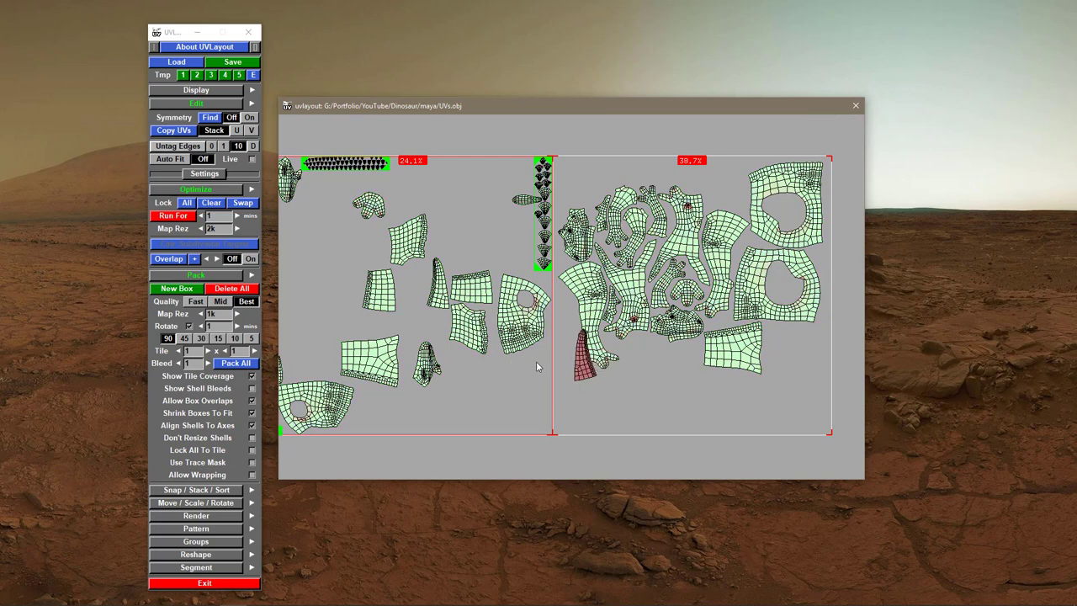
{"action": "middle_click_drag", "start_coordinate": [577, 357], "coordinate": [564, 328]}
- Fit the two smaller holed shells side by side beneath the interlocked shells, returning the sideways trapezoid shell to the tile
{"action": "middle_click_drag", "start_coordinate": [317, 399], "coordinate": [654, 391]}
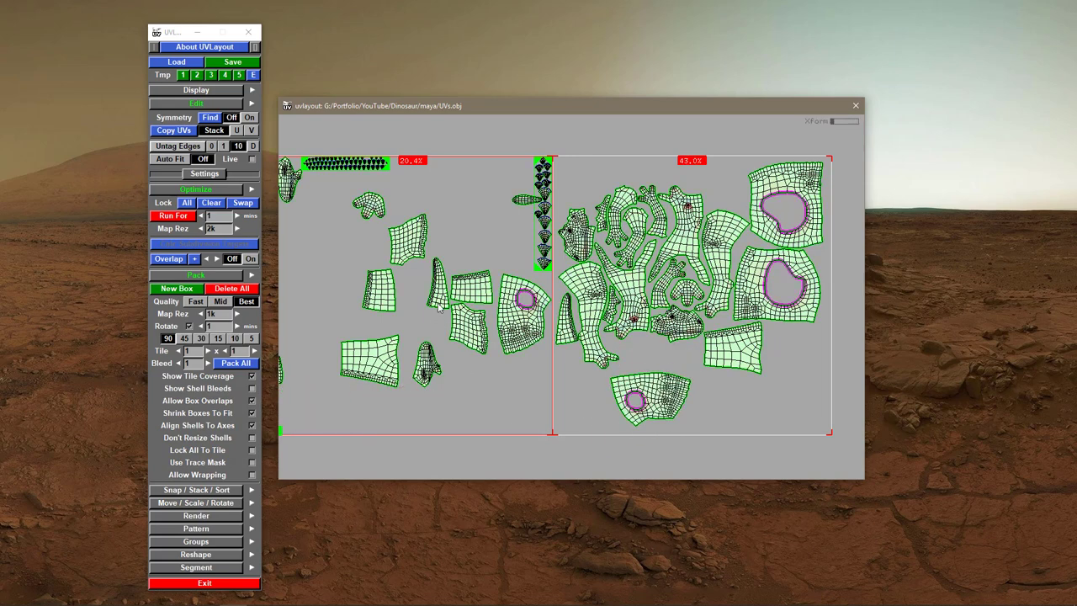
{"action": "middle_click_drag", "start_coordinate": [436, 300], "coordinate": [484, 386]}
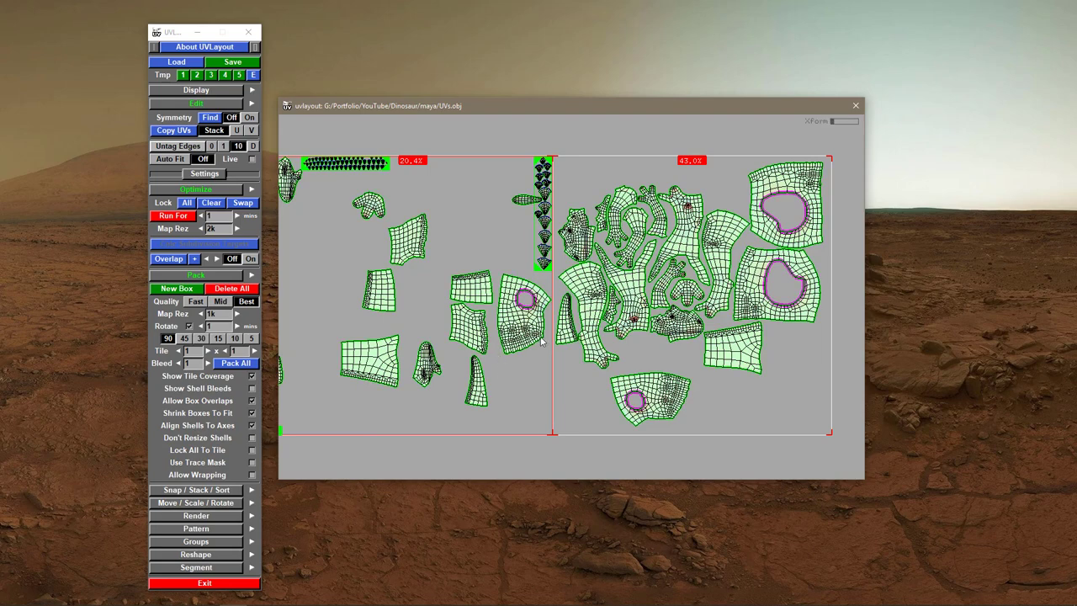
{"action": "middle_click_drag", "start_coordinate": [526, 326], "coordinate": [806, 393]}
{"action": "middle_click_drag", "start_coordinate": [737, 360], "coordinate": [497, 401]}
{"action": "middle_click_drag", "start_coordinate": [709, 388], "coordinate": [801, 341]}
{"action": "middle_click_drag", "start_coordinate": [793, 377], "coordinate": [653, 381]}
{"action": "left_click_drag", "start_coordinate": [656, 387], "coordinate": [748, 370]}
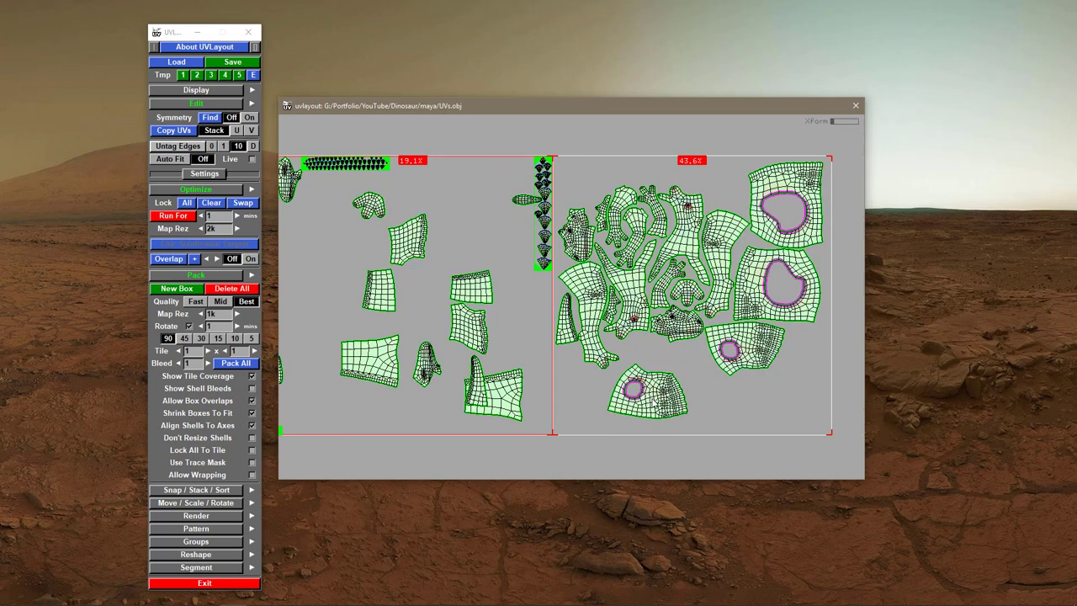
{"action": "middle_click_drag", "start_coordinate": [665, 392], "coordinate": [671, 366]}
{"action": "left_click_drag", "start_coordinate": [675, 379], "coordinate": [680, 380]}
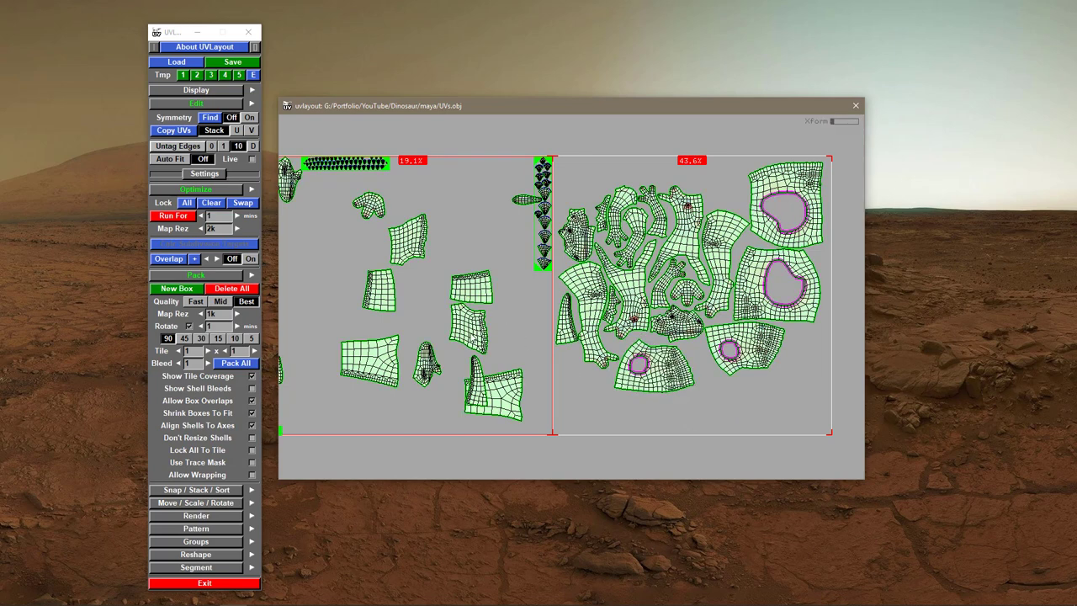
- Move the small four-sided shell beside the upper large holed shell and fine-tune the lowest holed shell's placement
{"action": "middle_click_drag", "start_coordinate": [476, 337], "coordinate": [721, 203]}
{"action": "middle_click_drag", "start_coordinate": [671, 379], "coordinate": [673, 377]}
{"action": "left_click_drag", "start_coordinate": [673, 377], "coordinate": [671, 379]}
{"action": "right_click_drag", "start_coordinate": [489, 358], "coordinate": [446, 353]}
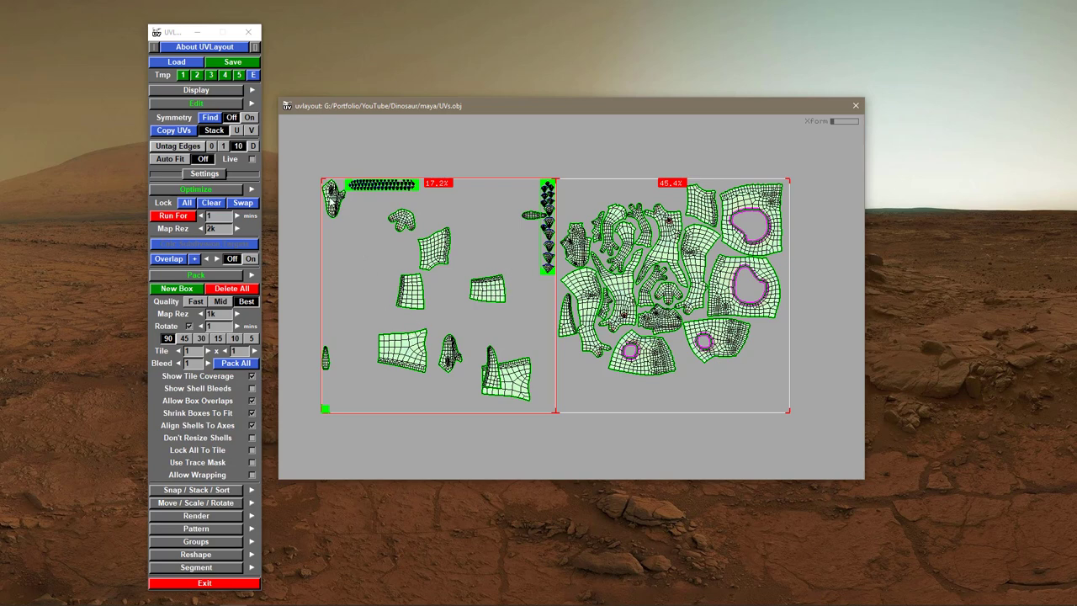
- Move the mitten-shaped shell from the tile's corner and turn it sideways above the upright head shell
{"action": "middle_click_drag", "start_coordinate": [332, 201], "coordinate": [419, 273]}
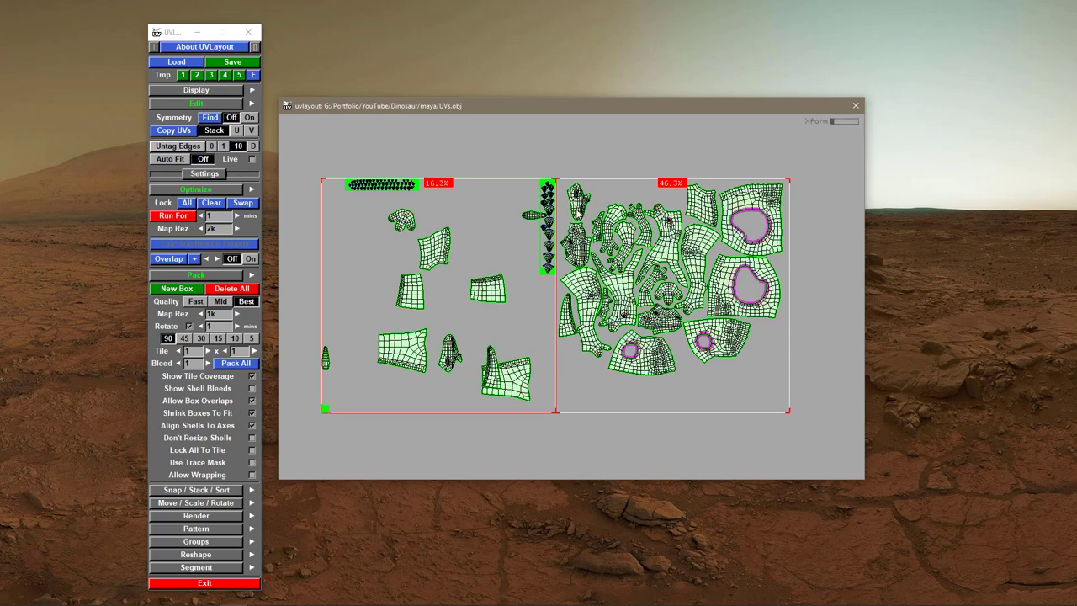
{"action": "left_click_drag", "start_coordinate": [579, 210], "coordinate": [681, 219]}
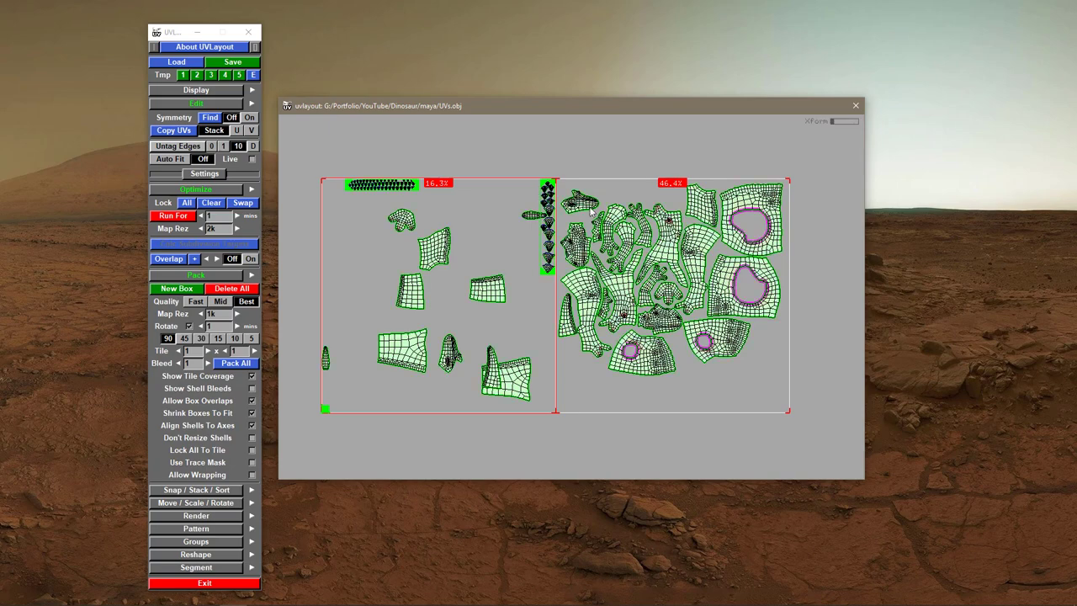
{"action": "left_click_drag", "start_coordinate": [595, 207], "coordinate": [520, 219]}
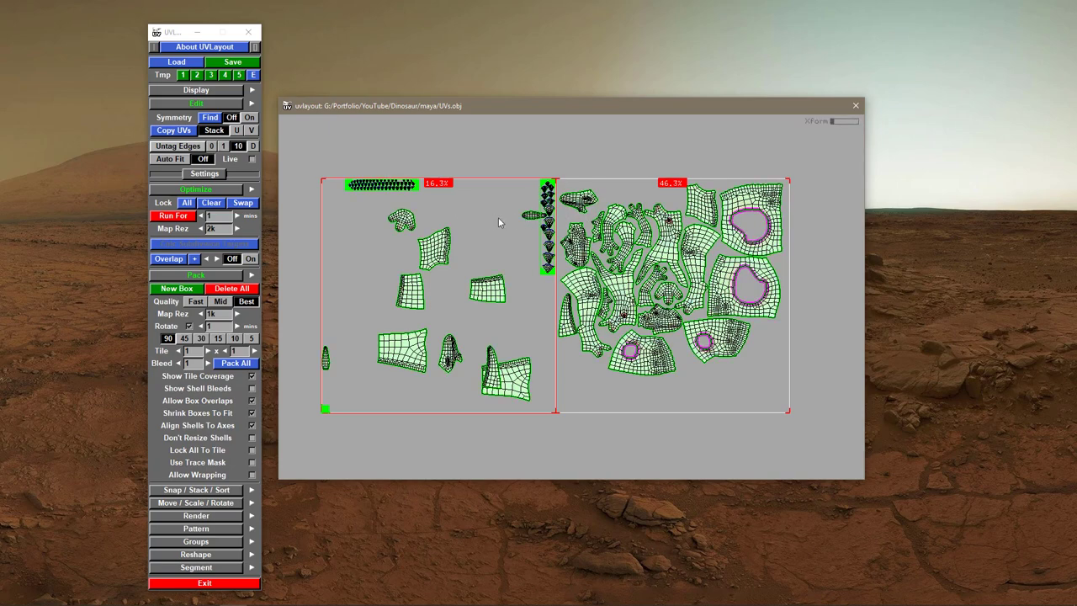
- Turn the sideways mitten-shaped shell around and fit it closely above the upright head shell
{"action": "right_click_drag", "start_coordinate": [585, 220], "coordinate": [650, 189]}
{"action": "middle_click_drag", "start_coordinate": [650, 188], "coordinate": [621, 434]}
{"action": "right_click_drag", "start_coordinate": [622, 434], "coordinate": [671, 411]}
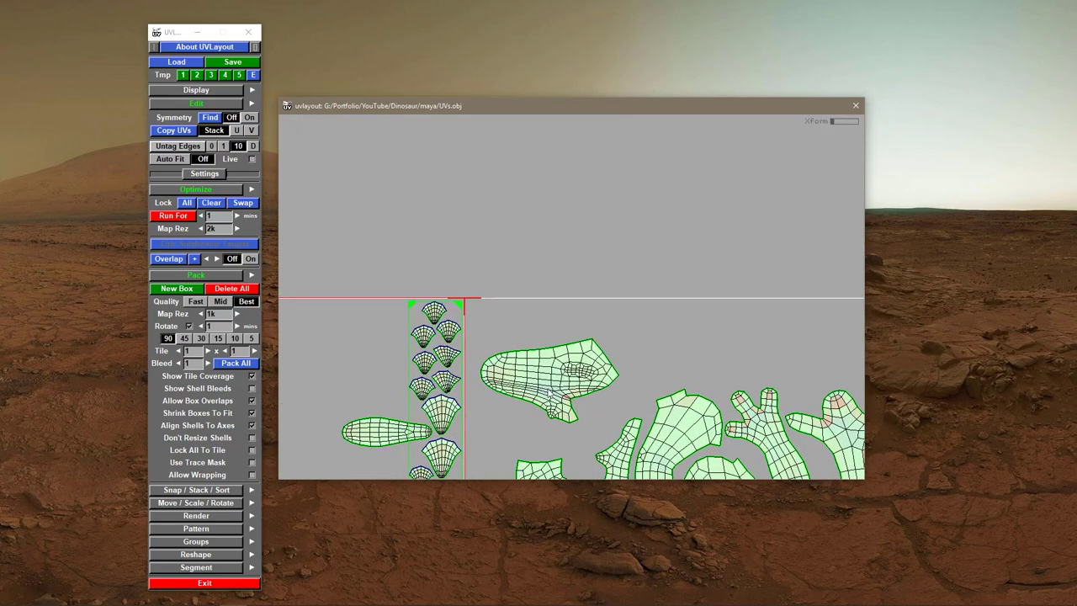
{"action": "right_click_drag", "start_coordinate": [548, 393], "coordinate": [592, 425]}
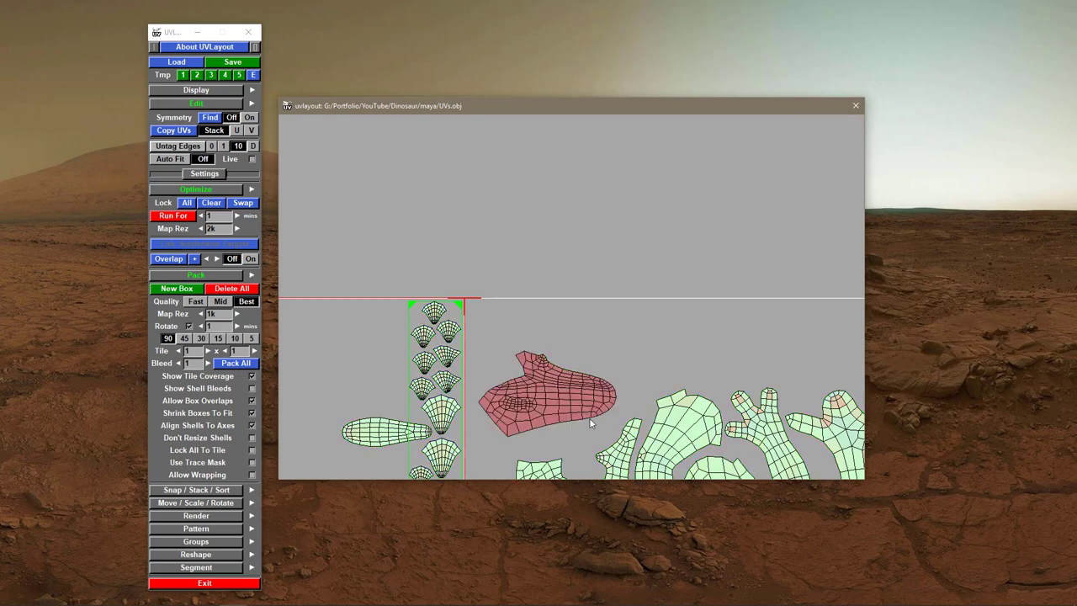
{"action": "middle_click_drag", "start_coordinate": [590, 423], "coordinate": [585, 442]}
{"action": "right_click_drag", "start_coordinate": [648, 425], "coordinate": [612, 496]}
{"action": "middle_click_drag", "start_coordinate": [612, 496], "coordinate": [627, 360]}
{"action": "right_click_drag", "start_coordinate": [627, 360], "coordinate": [609, 426]}
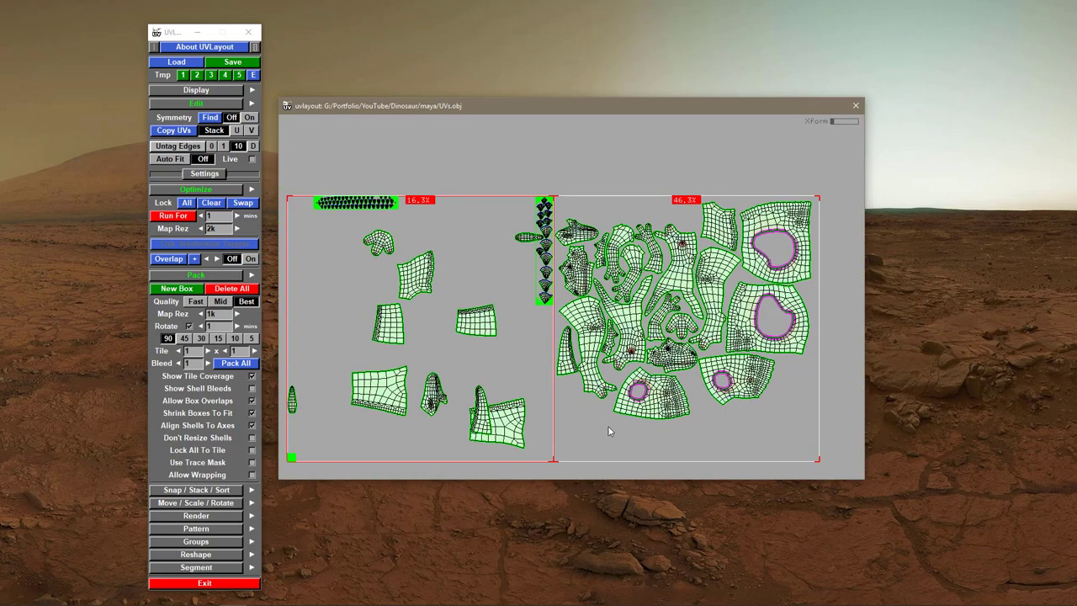
- Move the second mitten-shaped shell out of the tile, rotate it sideways and nest it above the first one
{"action": "middle_click_drag", "start_coordinate": [608, 427], "coordinate": [634, 381]}
{"action": "middle_click_drag", "start_coordinate": [451, 360], "coordinate": [556, 363]}
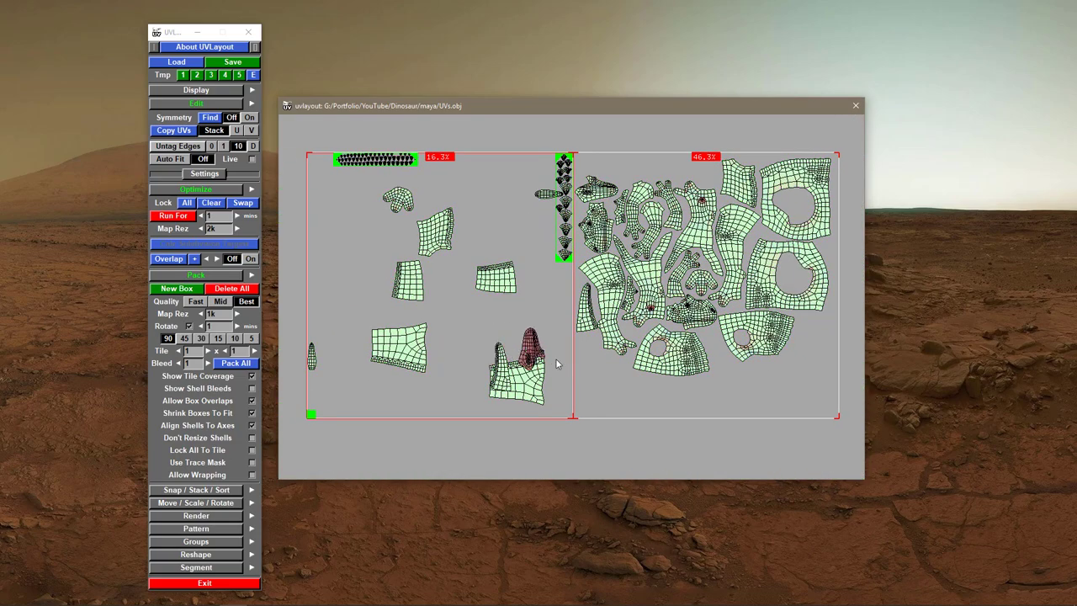
{"action": "scroll", "coordinate": [615, 181], "scroll_direction": "up", "scroll_amount": 5}
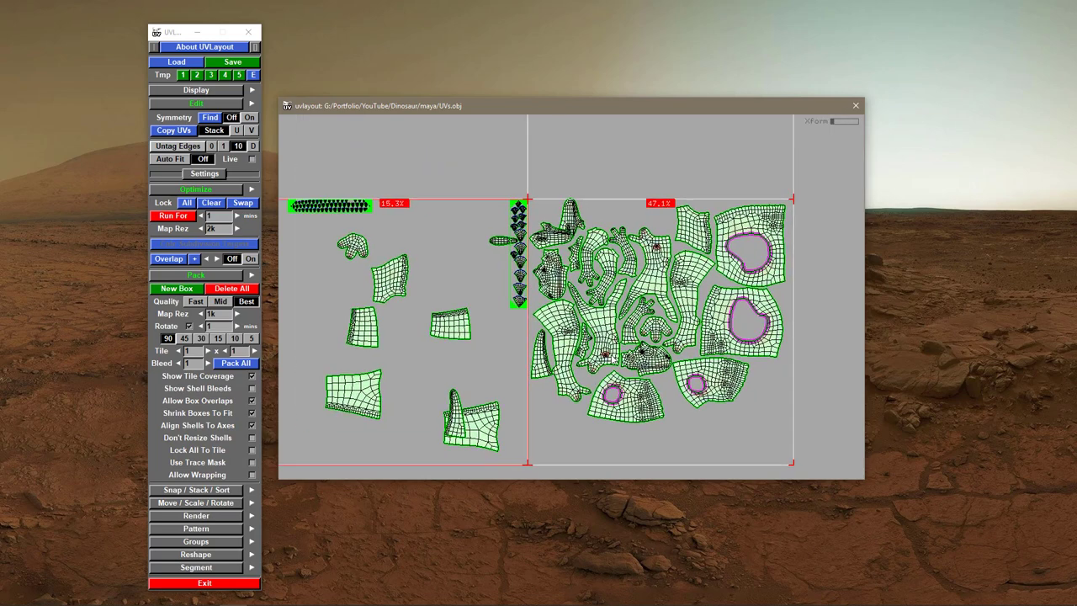
{"action": "left_click_drag", "start_coordinate": [493, 187], "coordinate": [579, 178]}
{"action": "mouse_move", "coordinate": [523, 191]}
{"action": "middle_mouse_down"}
{"action": "mouse_move", "coordinate": [532, 185]}
{"action": "mouse_move", "coordinate": [517, 191]}
{"action": "middle_mouse_up"}
- Move the three-lobed shell from the neighbouring tile into the lower large shell's hole and rotate it to fit inside
{"action": "right_click_drag", "start_coordinate": [527, 201], "coordinate": [494, 357]}
{"action": "middle_click_drag", "start_coordinate": [495, 358], "coordinate": [637, 287]}
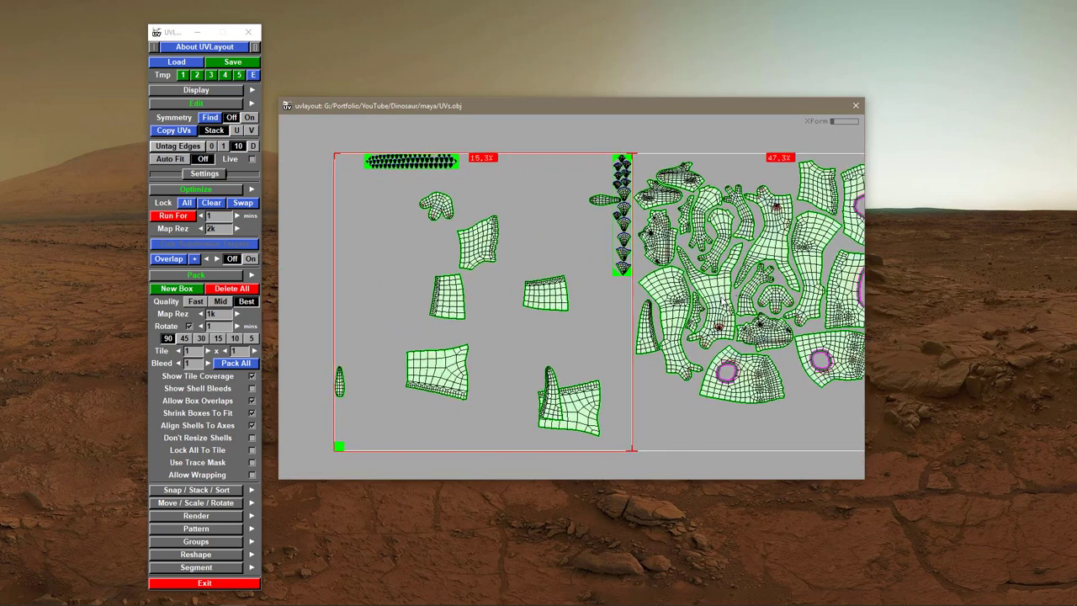
{"action": "right_click_drag", "start_coordinate": [637, 287], "coordinate": [696, 324]}
{"action": "middle_click_drag", "start_coordinate": [710, 325], "coordinate": [632, 318]}
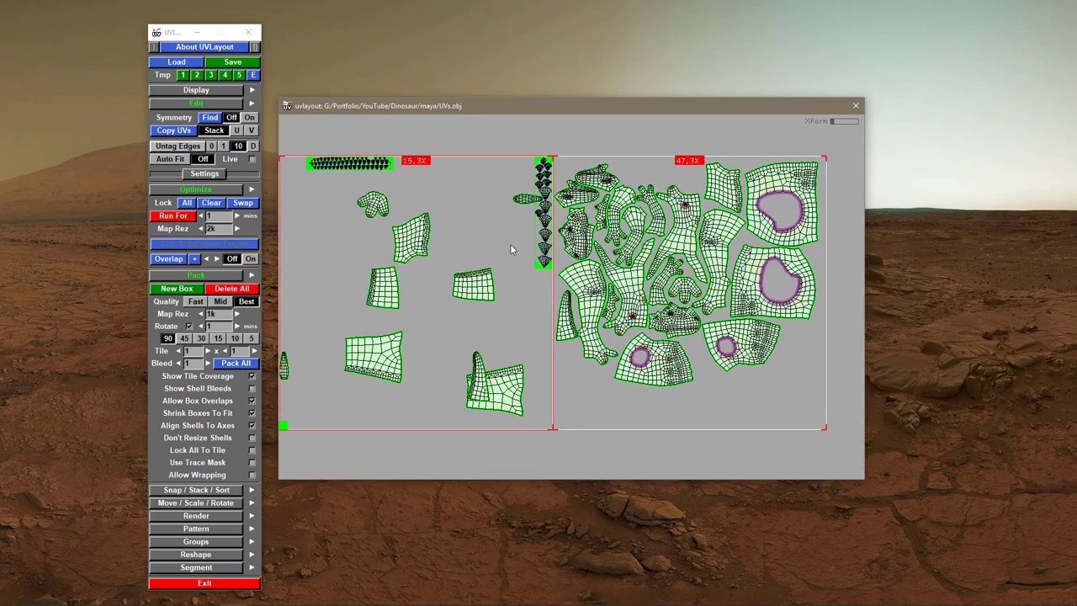
{"action": "middle_click_drag", "start_coordinate": [394, 203], "coordinate": [778, 285]}
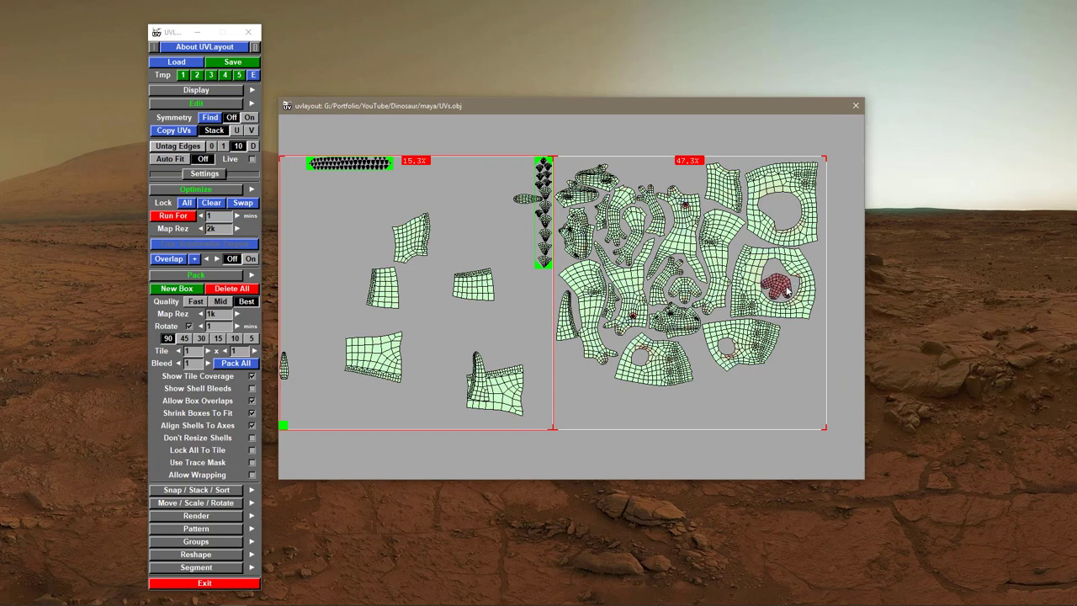
{"action": "middle_click_drag", "start_coordinate": [672, 282], "coordinate": [504, 297]}
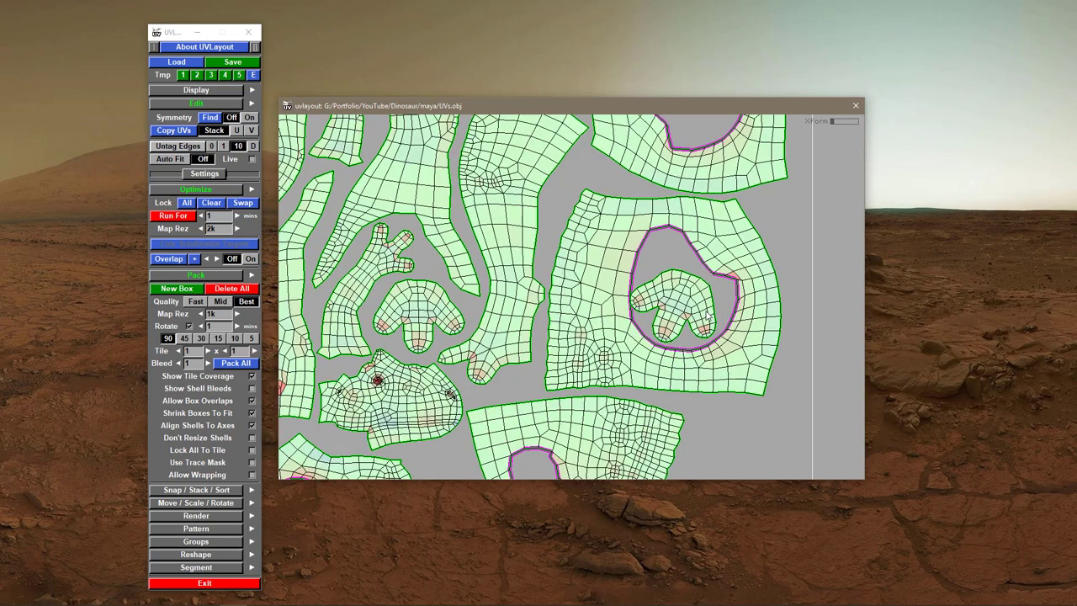
{"action": "left_click_drag", "start_coordinate": [706, 311], "coordinate": [650, 304]}
{"action": "middle_click_drag", "start_coordinate": [661, 316], "coordinate": [673, 304]}
{"action": "right_click_drag", "start_coordinate": [673, 304], "coordinate": [514, 395]}
{"action": "middle_click_drag", "start_coordinate": [513, 395], "coordinate": [731, 388]}
{"action": "right_click_drag", "start_coordinate": [655, 362], "coordinate": [591, 352]}
{"action": "middle_click_drag", "start_coordinate": [491, 329], "coordinate": [480, 331]}
{"action": "scroll", "coordinate": [479, 335], "scroll_direction": "up", "scroll_amount": 2}
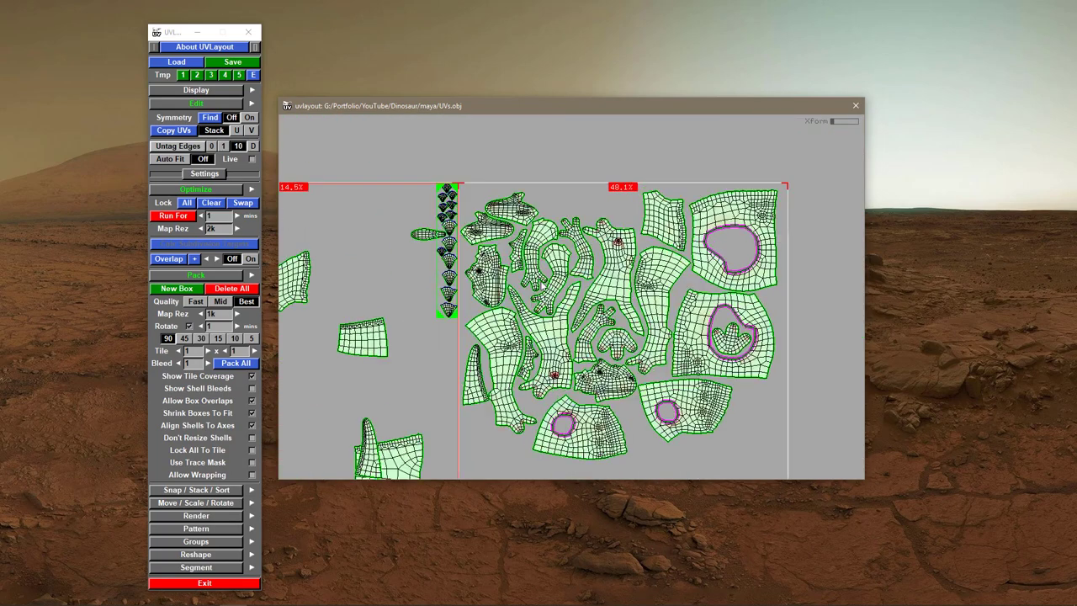
- Place one leaf-shaped shell inside the upper large shell's hole and fit the second beside the four-sided shell near the tile's upper edge
{"action": "middle_click_drag", "start_coordinate": [425, 241], "coordinate": [731, 245]}
{"action": "key", "text": "3"}
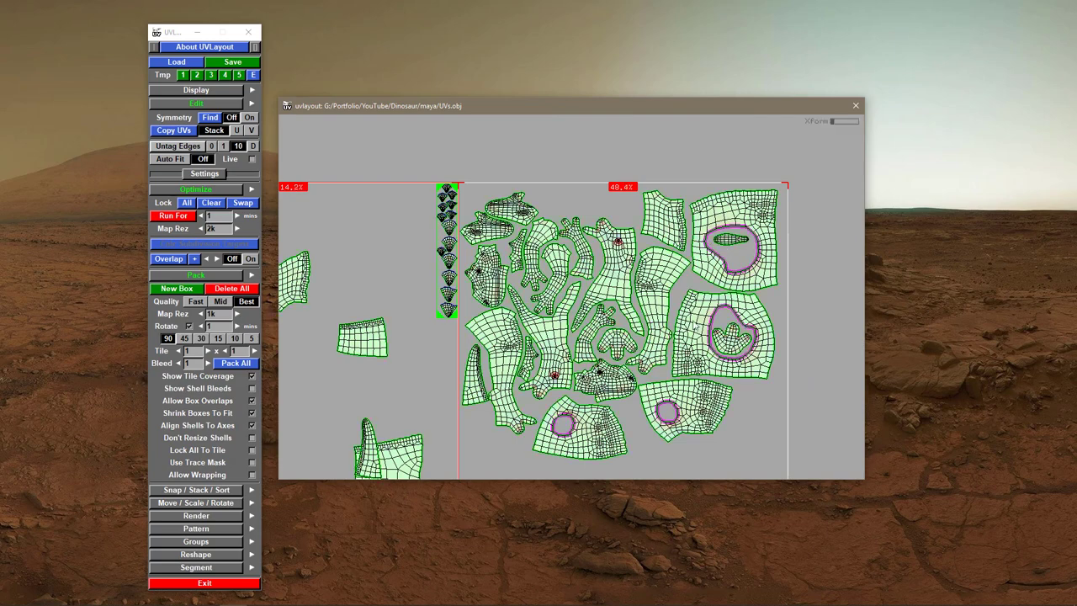
{"action": "right_click_drag", "start_coordinate": [662, 341], "coordinate": [493, 342]}
{"action": "middle_click_drag", "start_coordinate": [379, 360], "coordinate": [713, 235]}
{"action": "middle_click_drag", "start_coordinate": [691, 317], "coordinate": [563, 247]}
{"action": "scroll", "coordinate": [593, 345], "scroll_direction": "up", "scroll_amount": 4}
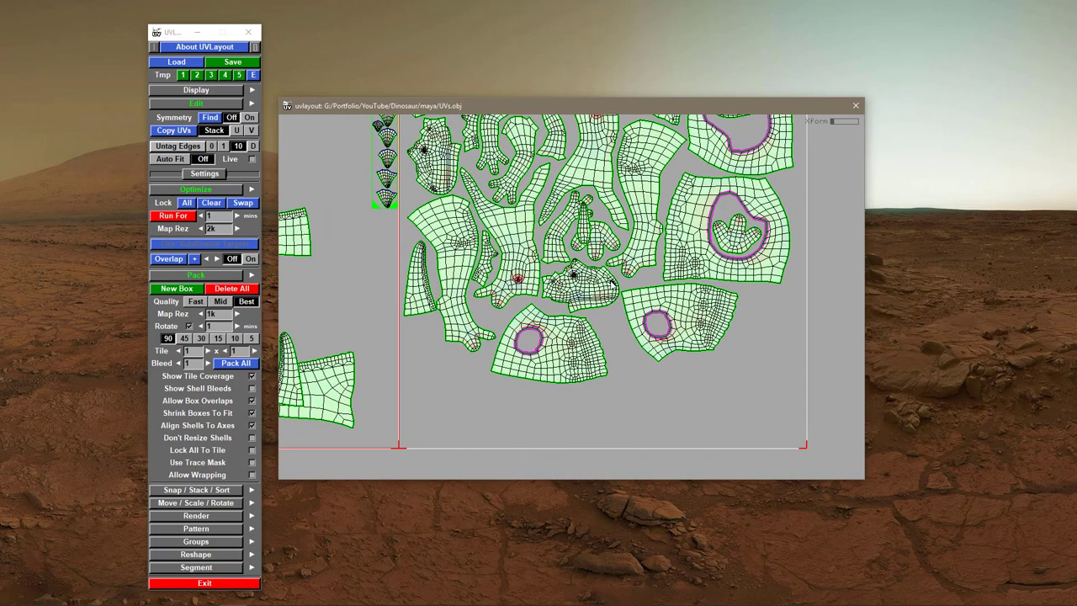
{"action": "middle_click_drag", "start_coordinate": [647, 247], "coordinate": [537, 377]}
{"action": "middle_click_drag", "start_coordinate": [475, 363], "coordinate": [509, 217]}
{"action": "right_click_drag", "start_coordinate": [607, 279], "coordinate": [531, 344]}
{"action": "middle_click_drag", "start_coordinate": [531, 344], "coordinate": [591, 295]}
- Stand a small four-sided shell upright below the lower large holed shell and place the bigger one in the tile's lower-right corner
{"action": "middle_click_drag", "start_coordinate": [500, 280], "coordinate": [735, 320]}
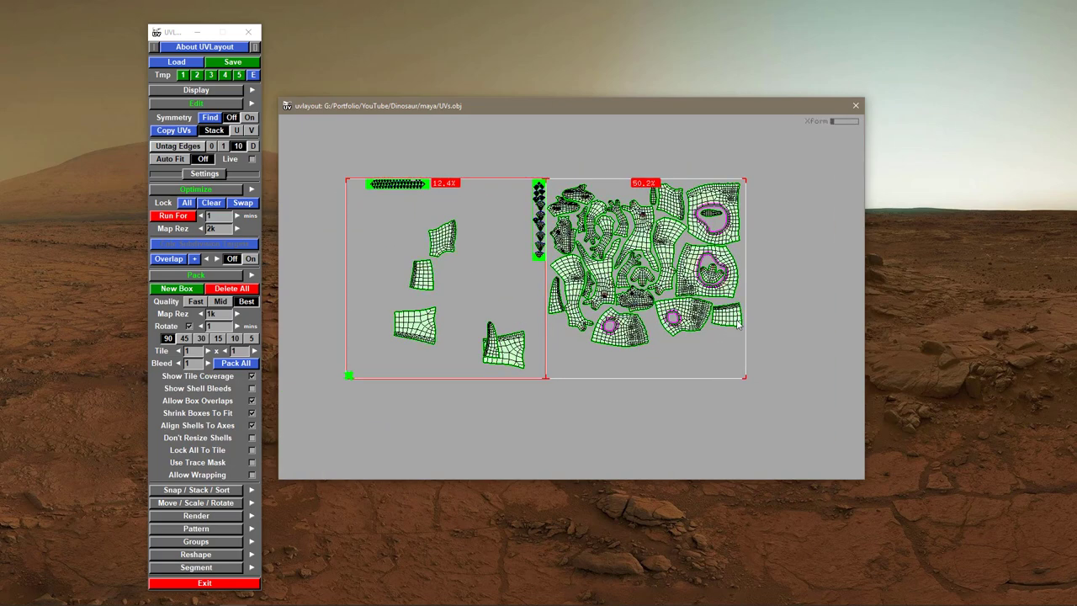
{"action": "left_click_drag", "start_coordinate": [729, 317], "coordinate": [635, 316]}
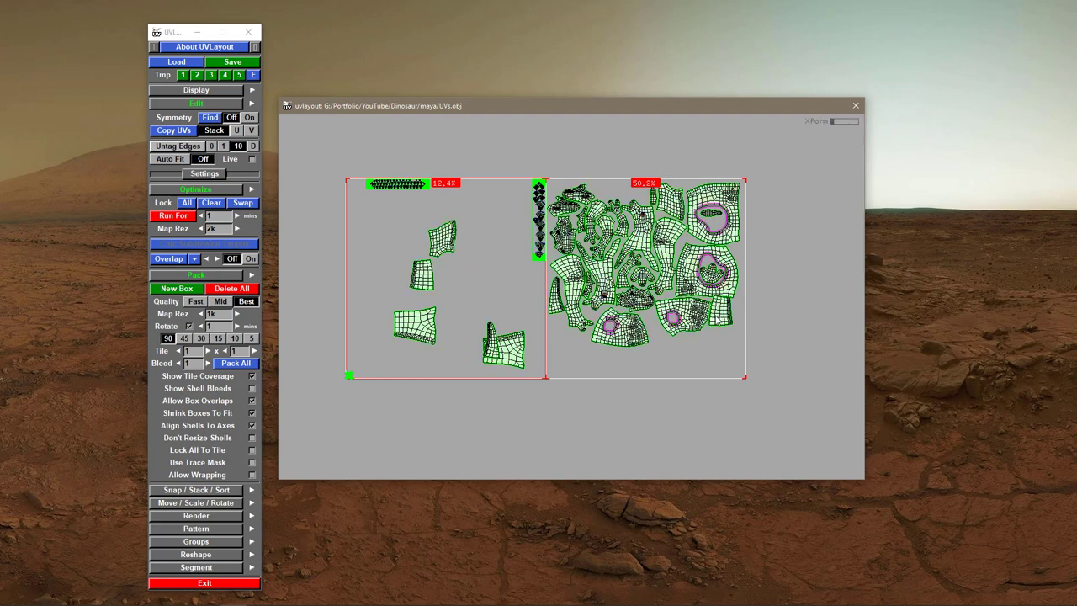
{"action": "middle_click_drag", "start_coordinate": [726, 316], "coordinate": [731, 321]}
{"action": "middle_click_drag", "start_coordinate": [511, 349], "coordinate": [728, 350]}
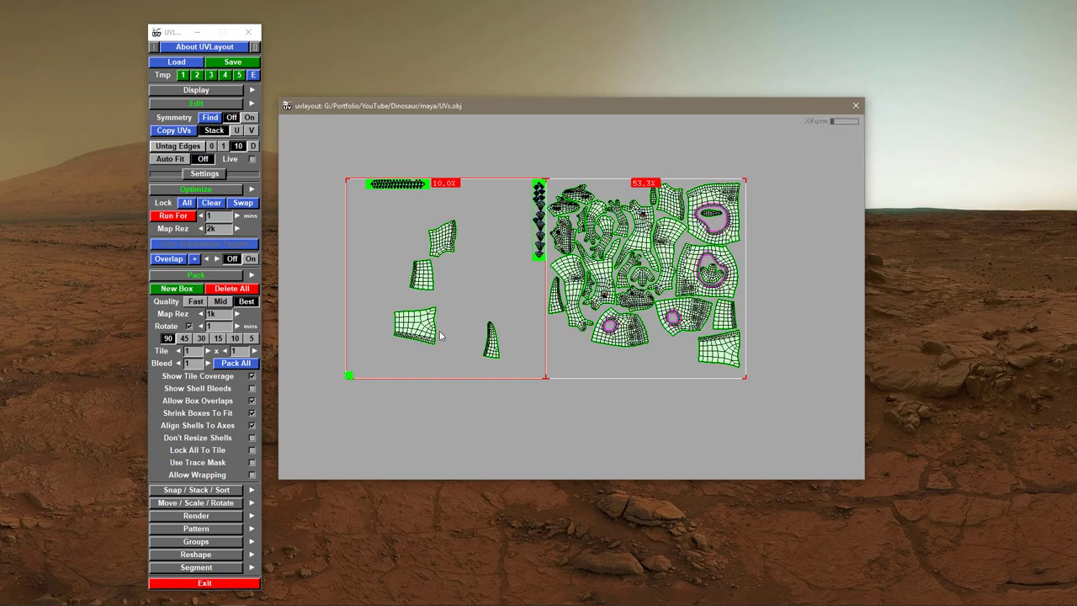
- Fit the largest remaining four-sided shell upright in the tile's lower-left corner and put a smaller one beside the lower-right corner shell
{"action": "middle_click_drag", "start_coordinate": [440, 331], "coordinate": [605, 361]}
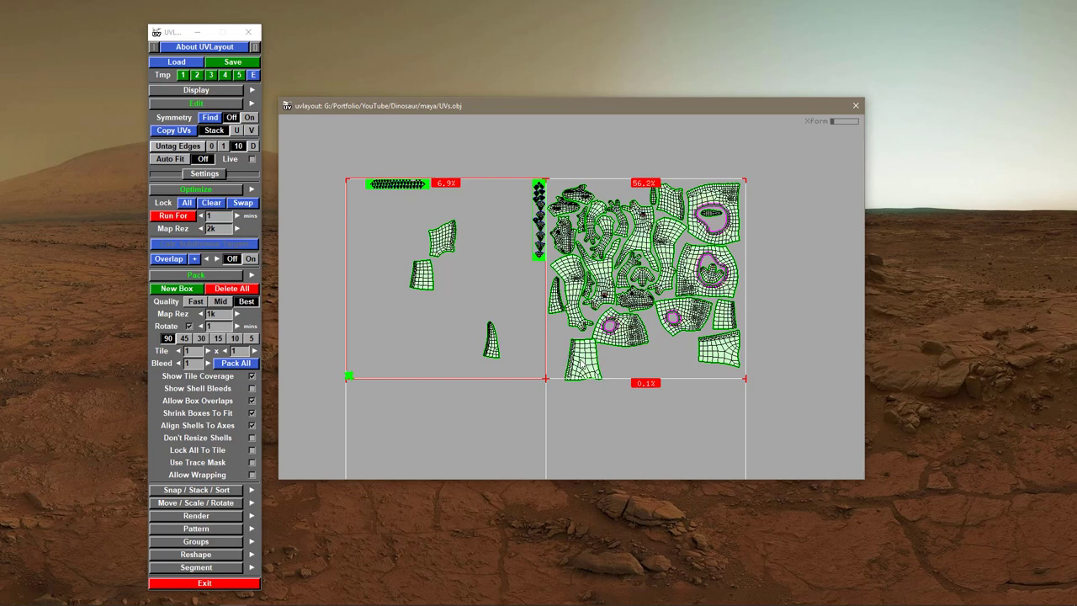
{"action": "middle_click_drag", "start_coordinate": [580, 360], "coordinate": [568, 359]}
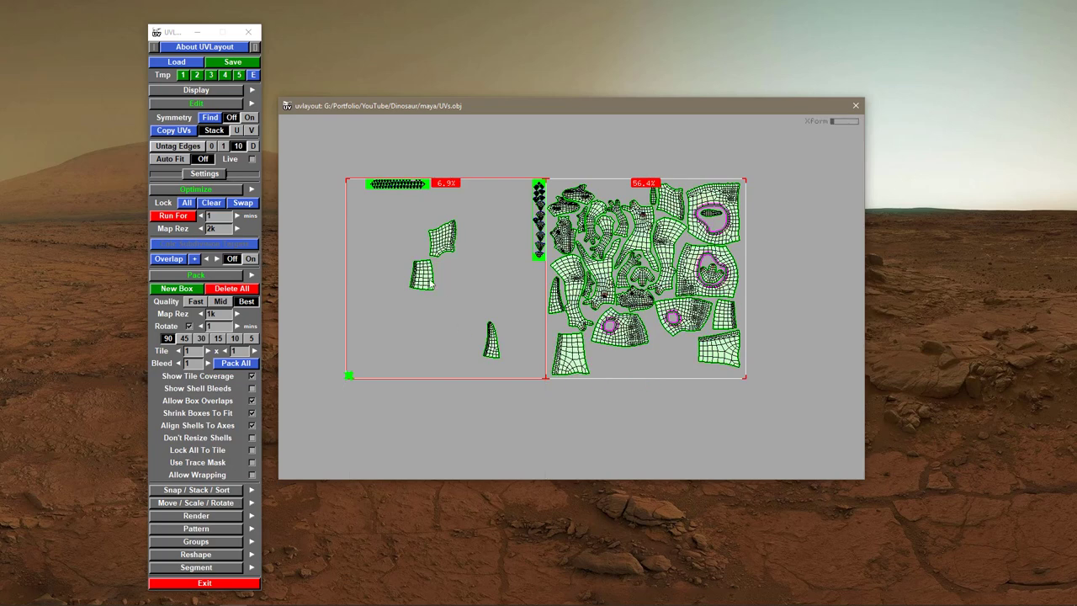
{"action": "middle_click_drag", "start_coordinate": [428, 278], "coordinate": [688, 358]}
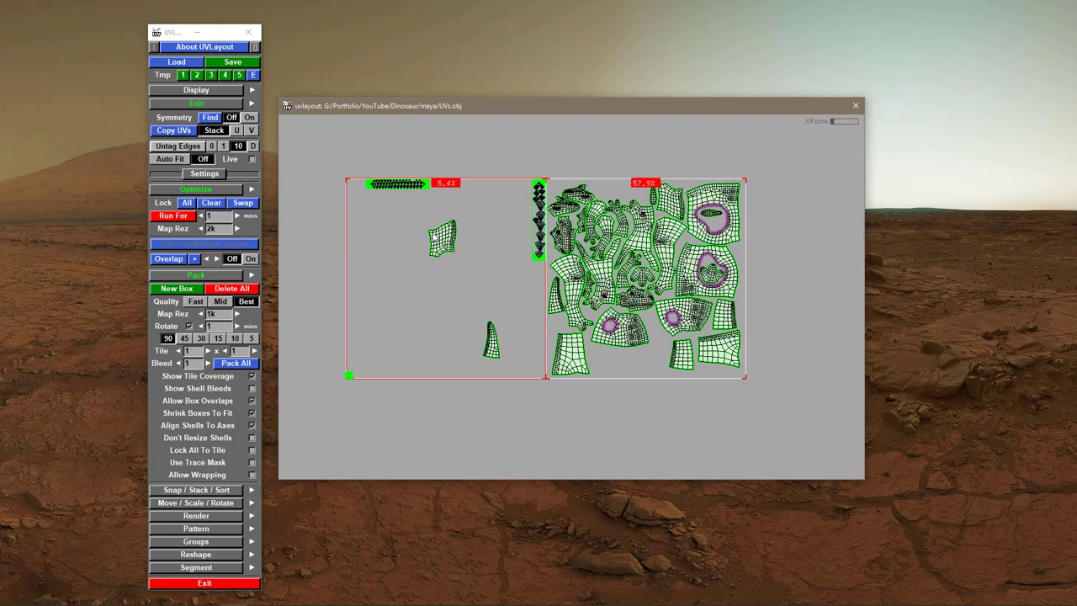
- Rotate the last four-sided shell into the gap along the tile's lower edge and bring the tapered shell over from the neighbouring tile
{"action": "middle_click_drag", "start_coordinate": [464, 247], "coordinate": [646, 361]}
{"action": "left_click_drag", "start_coordinate": [646, 361], "coordinate": [550, 339]}
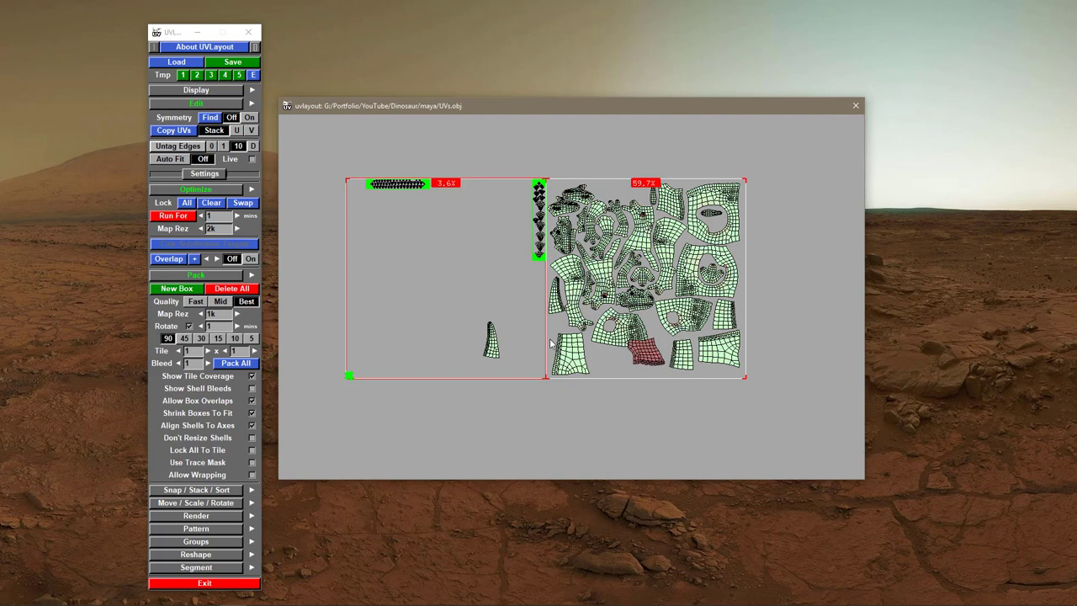
{"action": "right_click_drag", "start_coordinate": [605, 361], "coordinate": [746, 403]}
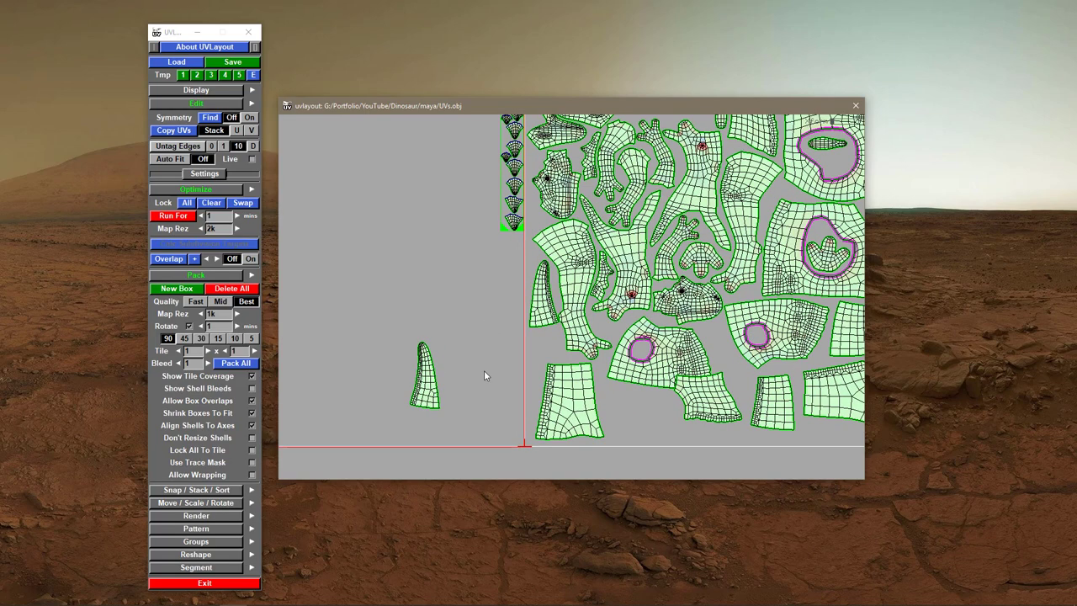
{"action": "middle_click_drag", "start_coordinate": [424, 387], "coordinate": [586, 402]}
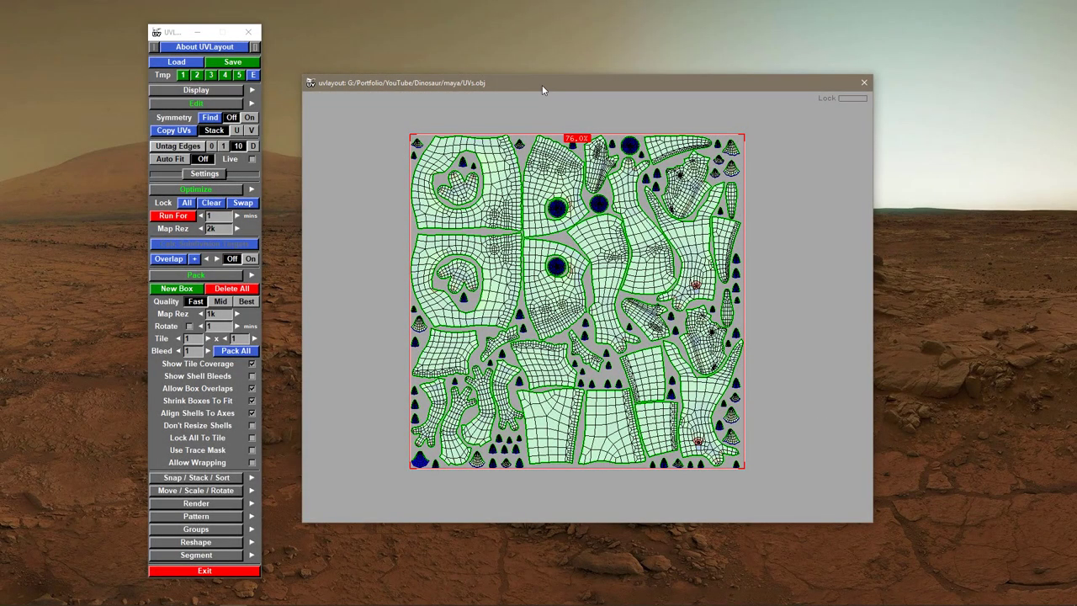
- Examine the finished packed layout, checking the gaps between shells and the small claw and tooth shells placed in them
{"action": "left_click_drag", "start_coordinate": [548, 84], "coordinate": [541, 86]}
{"action": "right_click_drag", "start_coordinate": [628, 306], "coordinate": [594, 316]}
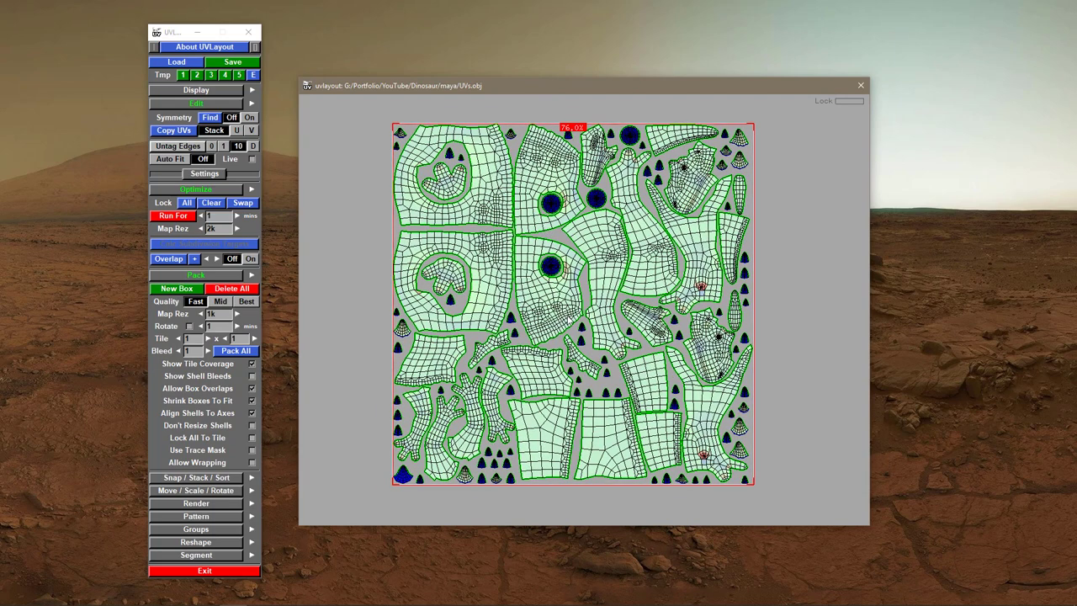
{"action": "scroll", "coordinate": [589, 345], "scroll_direction": "up", "scroll_amount": 1}
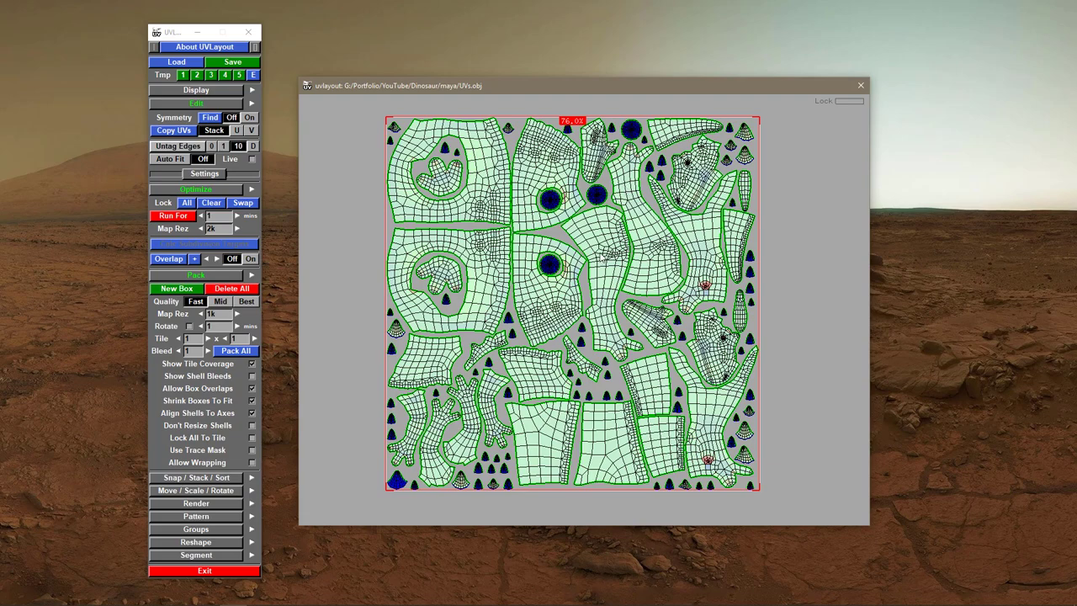
{"action": "scroll", "coordinate": [642, 293], "scroll_direction": "down", "scroll_amount": 2}
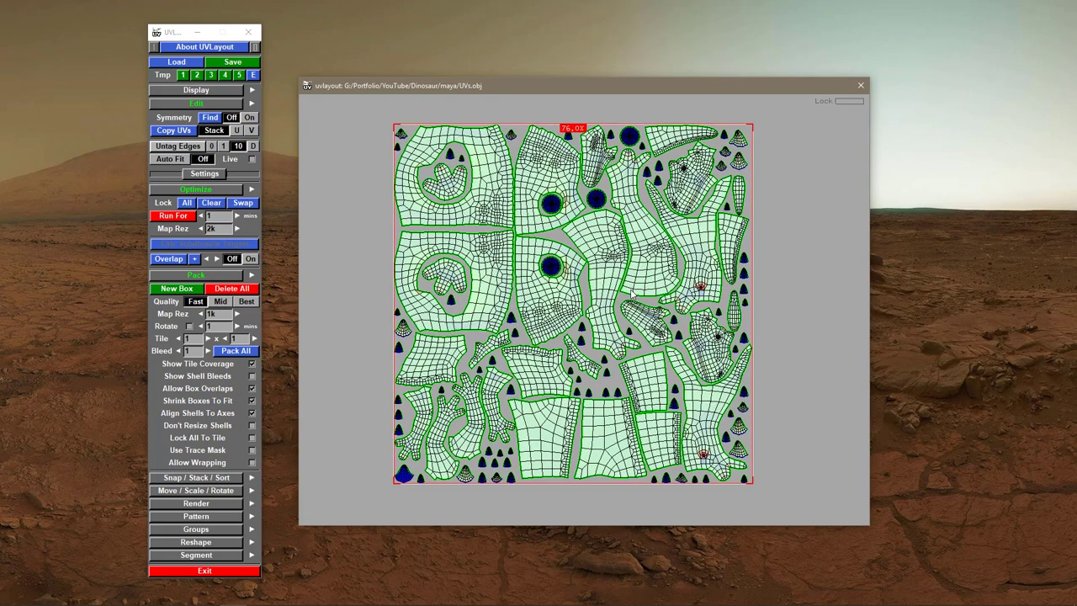
{"action": "scroll", "coordinate": [543, 233], "scroll_direction": "up", "scroll_amount": 3}
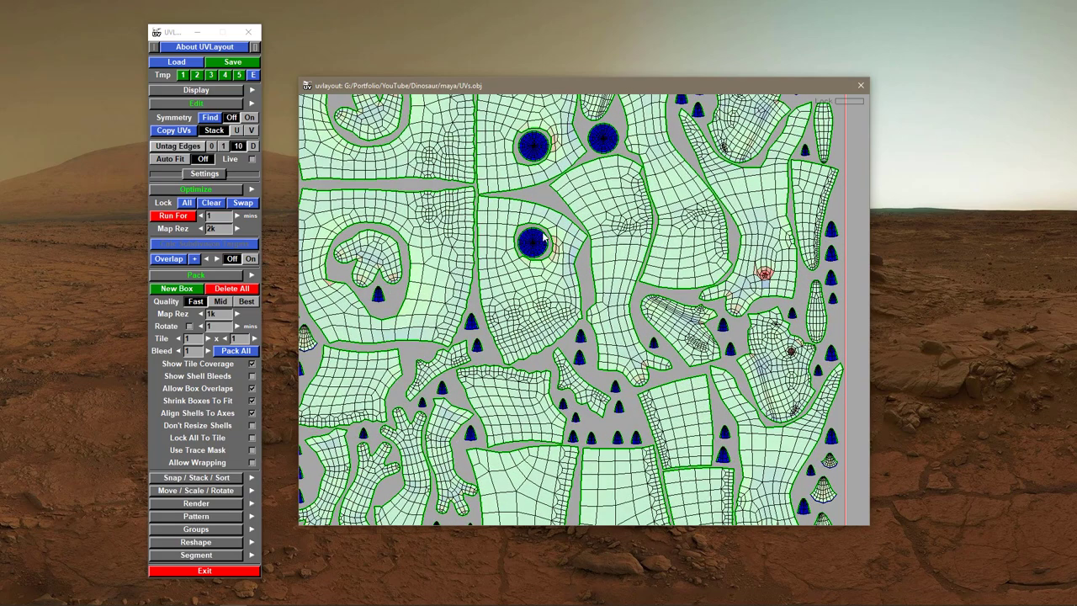
{"action": "middle_click_drag", "start_coordinate": [621, 165], "coordinate": [611, 354]}
{"action": "right_click_drag", "start_coordinate": [611, 354], "coordinate": [665, 249]}
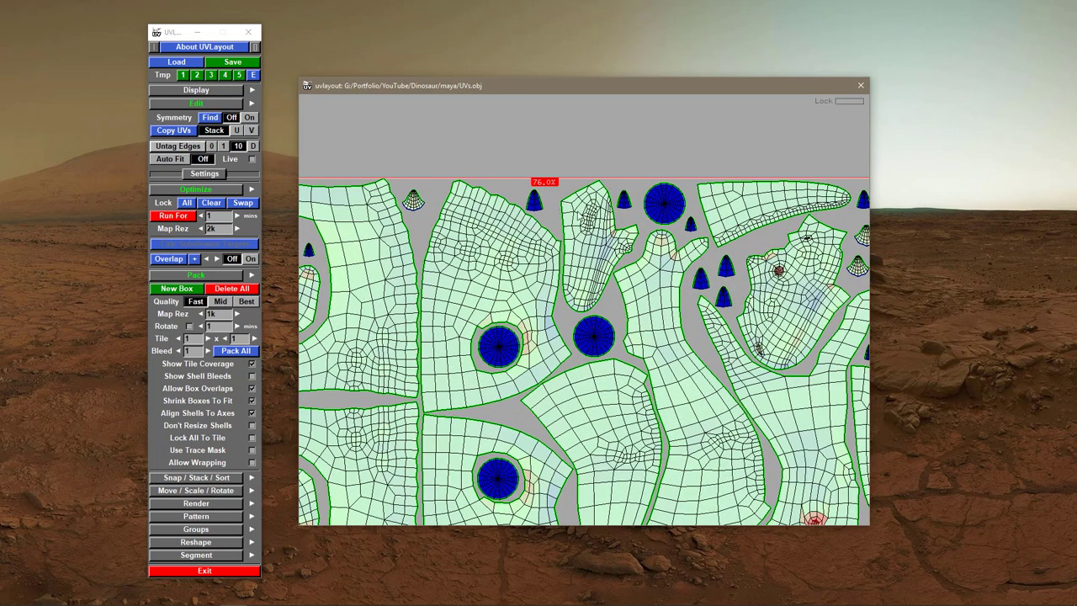
{"action": "right_click_drag", "start_coordinate": [659, 342], "coordinate": [632, 386]}
{"action": "middle_click_drag", "start_coordinate": [656, 435], "coordinate": [669, 307]}
{"action": "scroll", "coordinate": [575, 314], "scroll_direction": "down", "scroll_amount": 1}
{"action": "scroll", "coordinate": [633, 318], "scroll_direction": "up", "scroll_amount": 1}
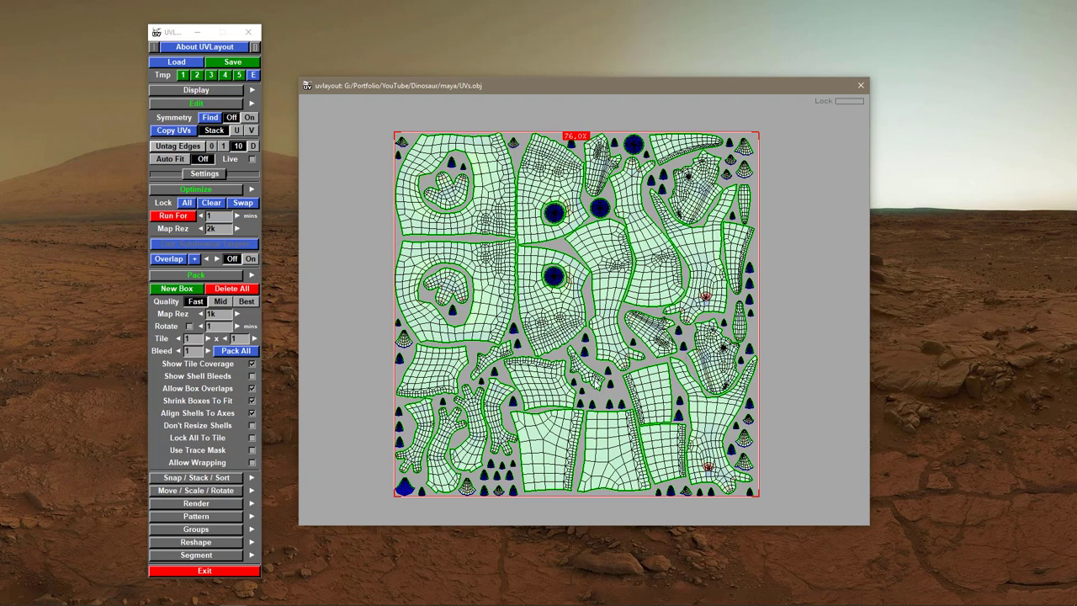
{"action": "scroll", "coordinate": [640, 384], "scroll_direction": "down", "scroll_amount": 1}
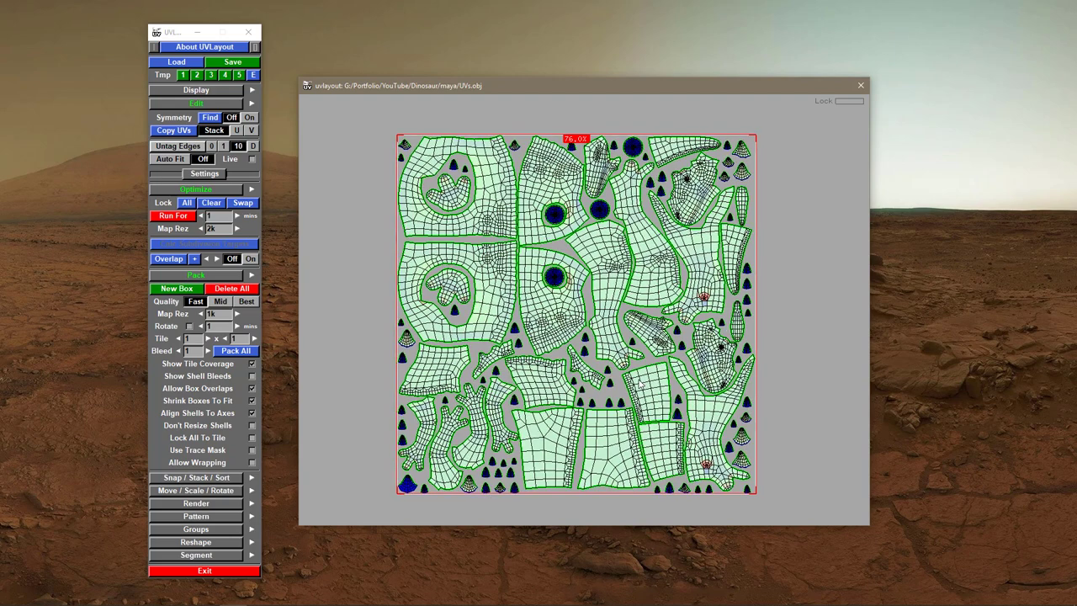
- Save the packed layout over UVs.obj in the maya folder and close the save dialog
{"action": "left_click", "coordinate": [235, 62]}
{"action": "left_click", "coordinate": [360, 206]}
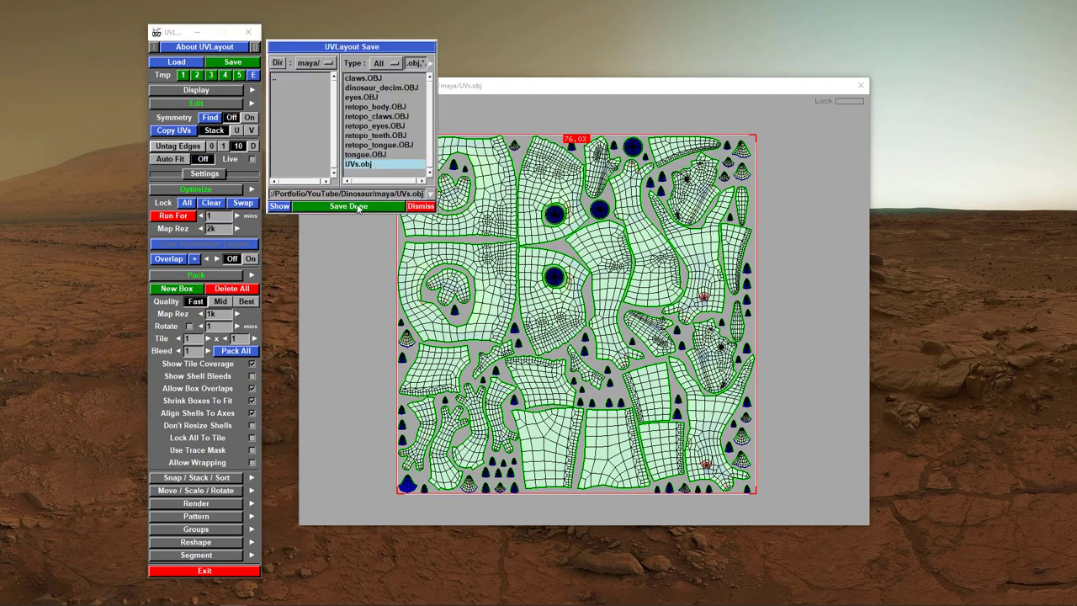
{"action": "left_click", "coordinate": [414, 207]}
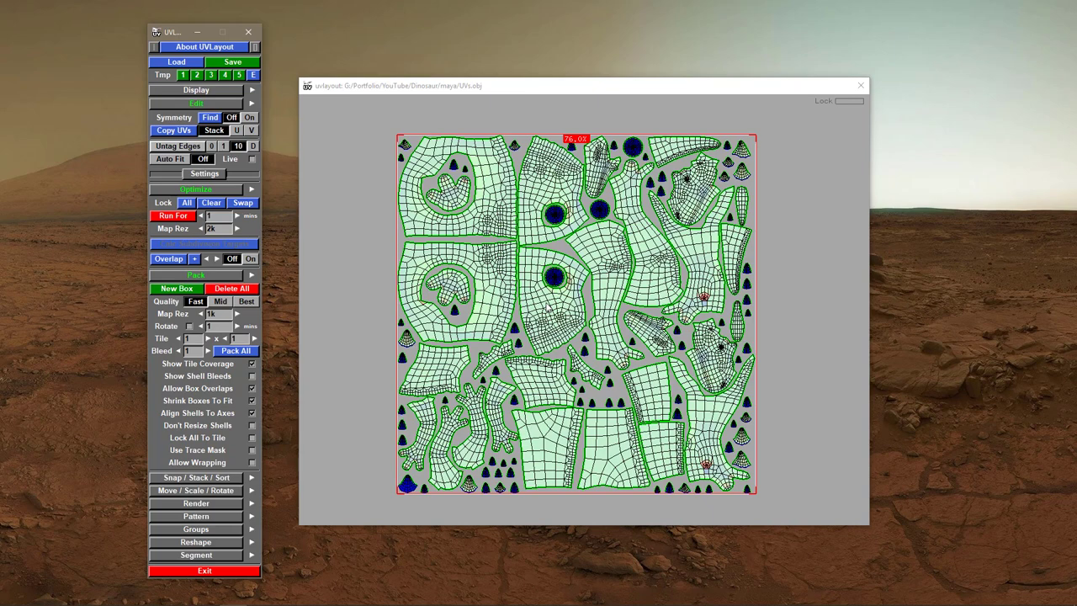
- Inspect the seams on the 3D dinosaur model from the side and look closely at the hand claws
{"action": "key", "text": "3"}
{"action": "left_click_drag", "start_coordinate": [672, 310], "coordinate": [506, 318]}
{"action": "right_click_drag", "start_coordinate": [506, 318], "coordinate": [623, 323]}
{"action": "left_click_drag", "start_coordinate": [622, 323], "coordinate": [583, 325]}
{"action": "middle_click_drag", "start_coordinate": [547, 329], "coordinate": [608, 331]}
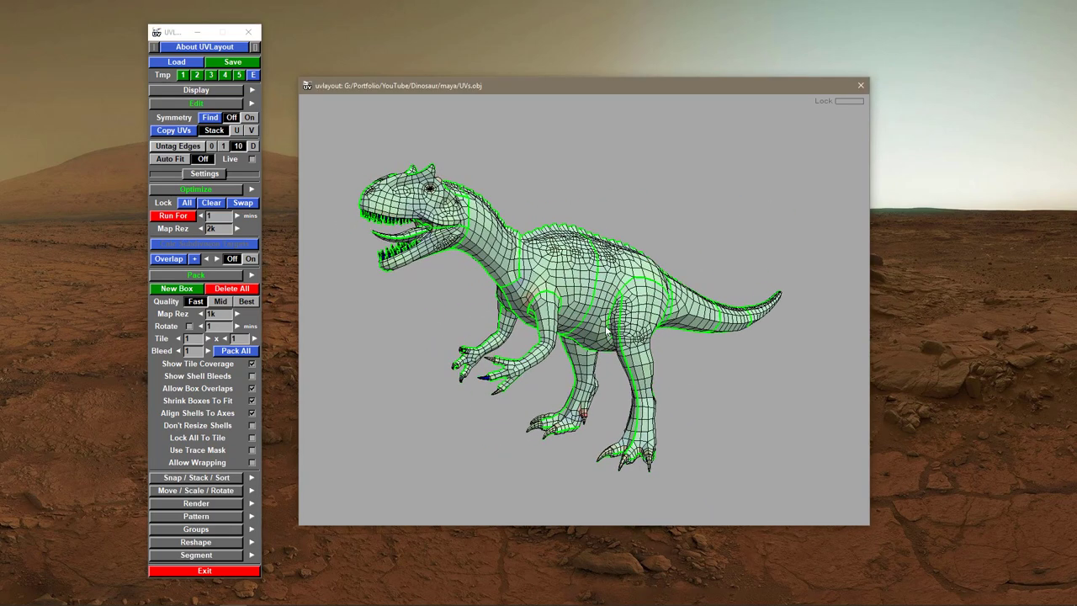
{"action": "right_click_drag", "start_coordinate": [583, 330], "coordinate": [603, 330]}
{"action": "mouse_move", "coordinate": [604, 331]}
{"action": "left_mouse_down"}
{"action": "mouse_move", "coordinate": [566, 330]}
{"action": "mouse_move", "coordinate": [639, 334]}
{"action": "mouse_move", "coordinate": [602, 336]}
{"action": "mouse_move", "coordinate": [612, 335]}
{"action": "left_mouse_up"}
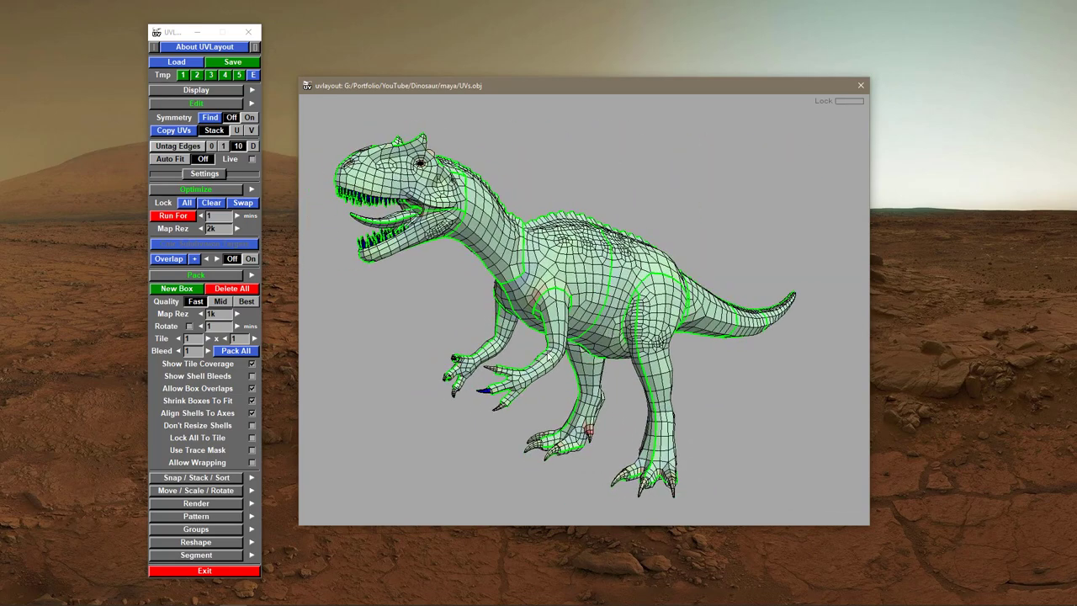
{"action": "scroll", "coordinate": [577, 364], "scroll_direction": "up", "scroll_amount": 8}
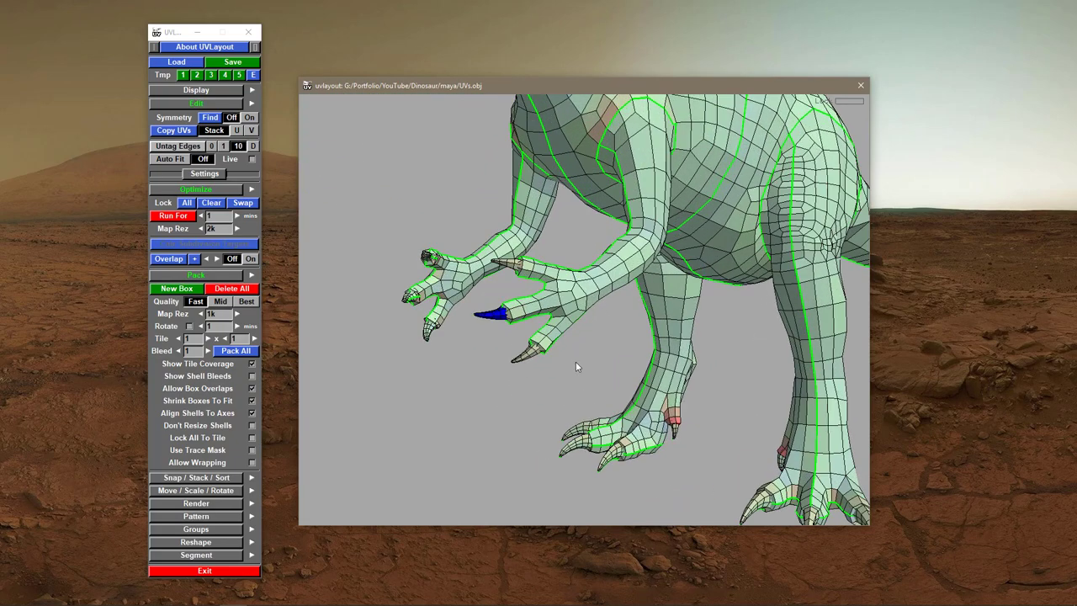
{"action": "right_click_drag", "start_coordinate": [576, 362], "coordinate": [593, 391]}
{"action": "left_click_drag", "start_coordinate": [476, 363], "coordinate": [493, 376]}
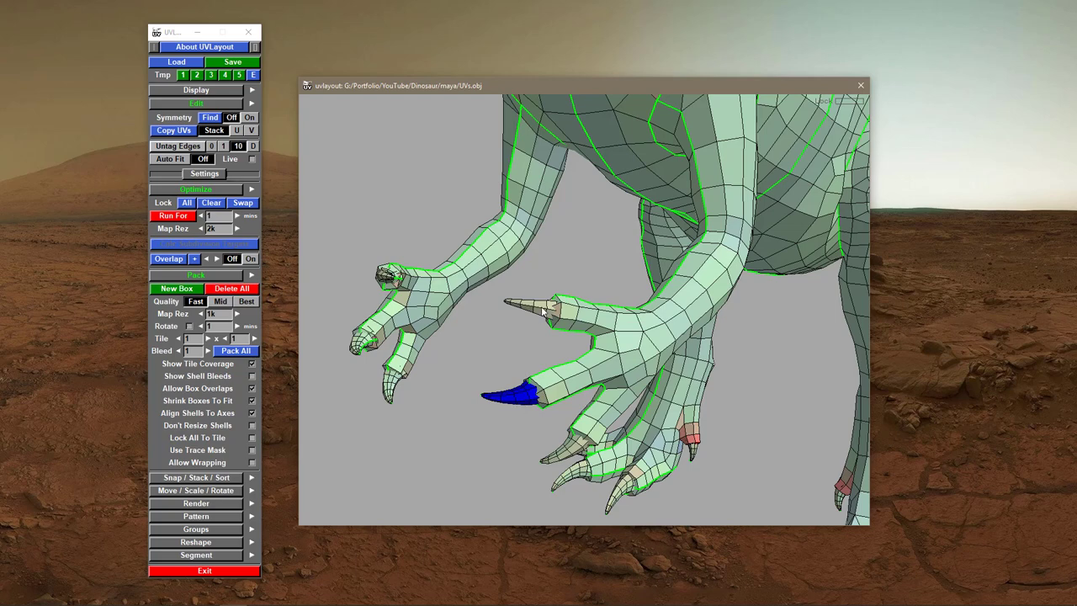
- Clear the blue highlight from the claw shell on the 3D dinosaur's nearer hand
{"action": "key", "text": "1"}
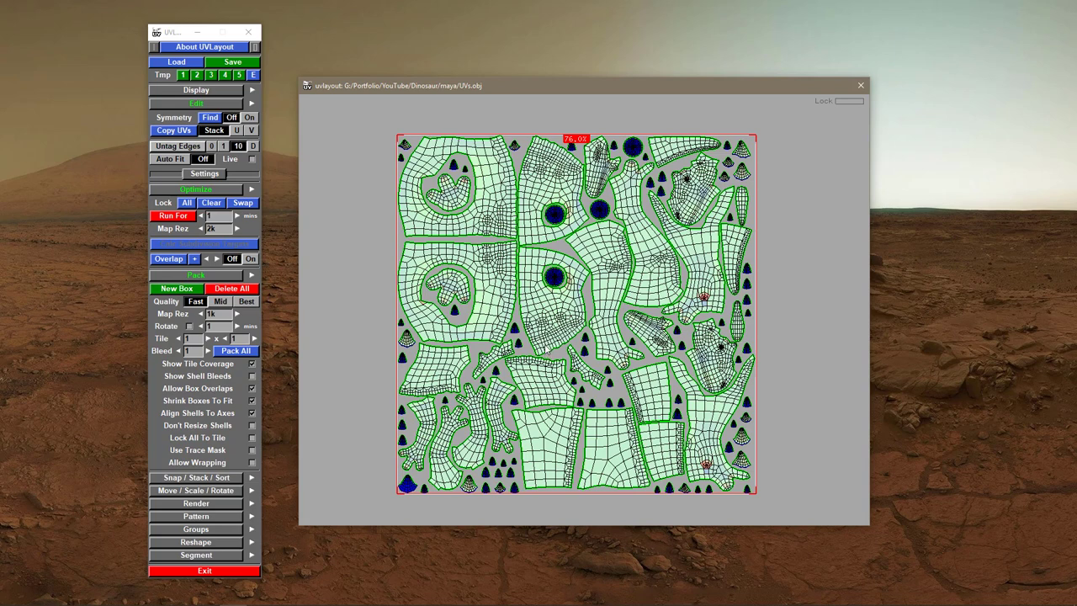
{"action": "key", "text": "2"}
{"action": "key", "text": "3"}
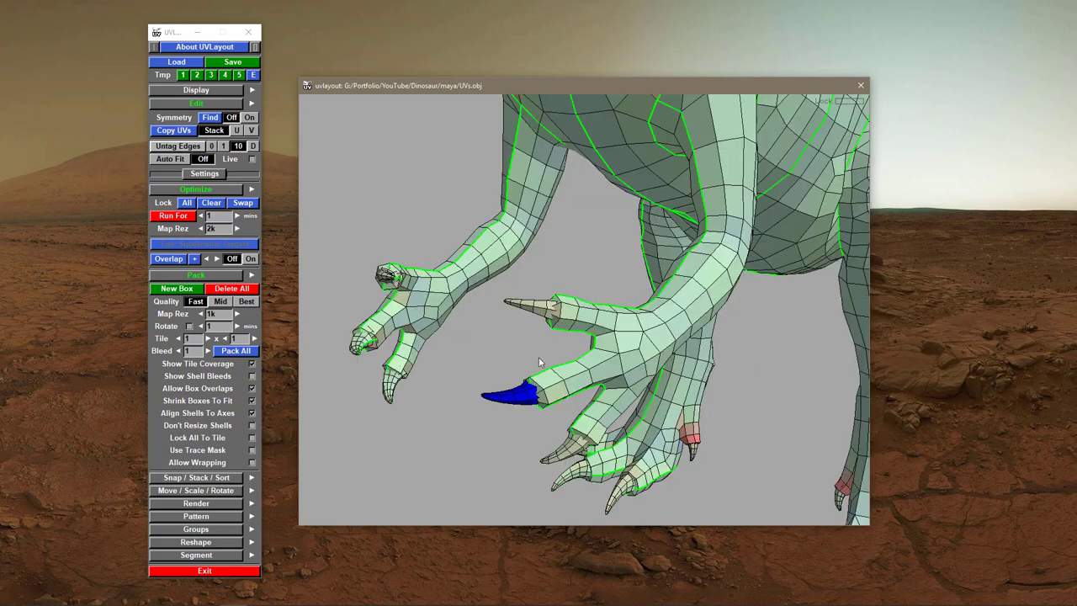
{"action": "key", "text": "g"}
{"action": "key", "text": "g"}
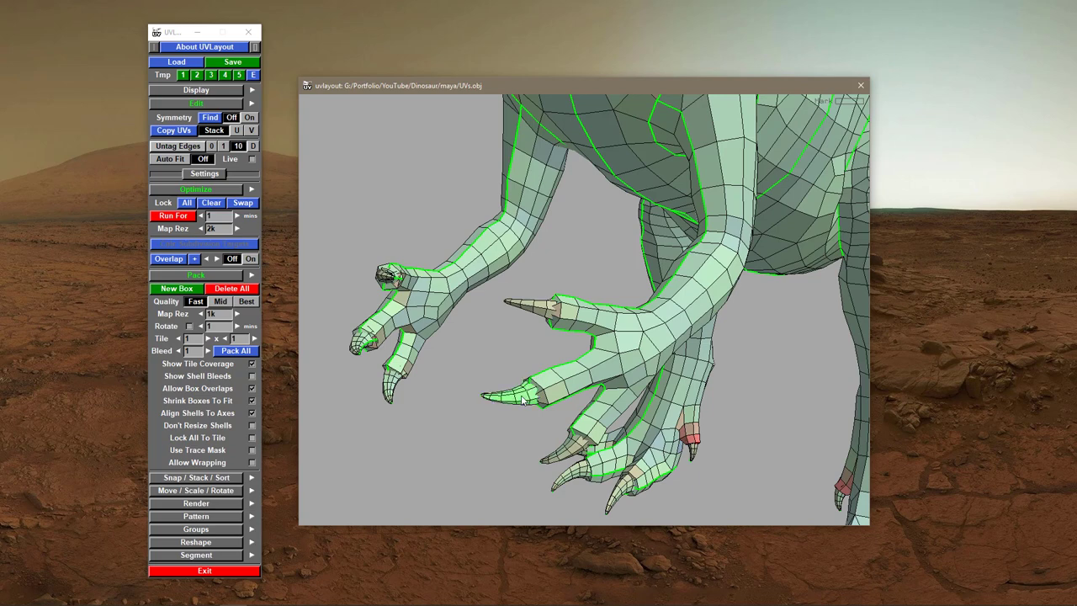
- Clear the green marking from the claw shell in the lower-left corner of the packed UV layout and scale that shell down
{"action": "key", "text": "2"}
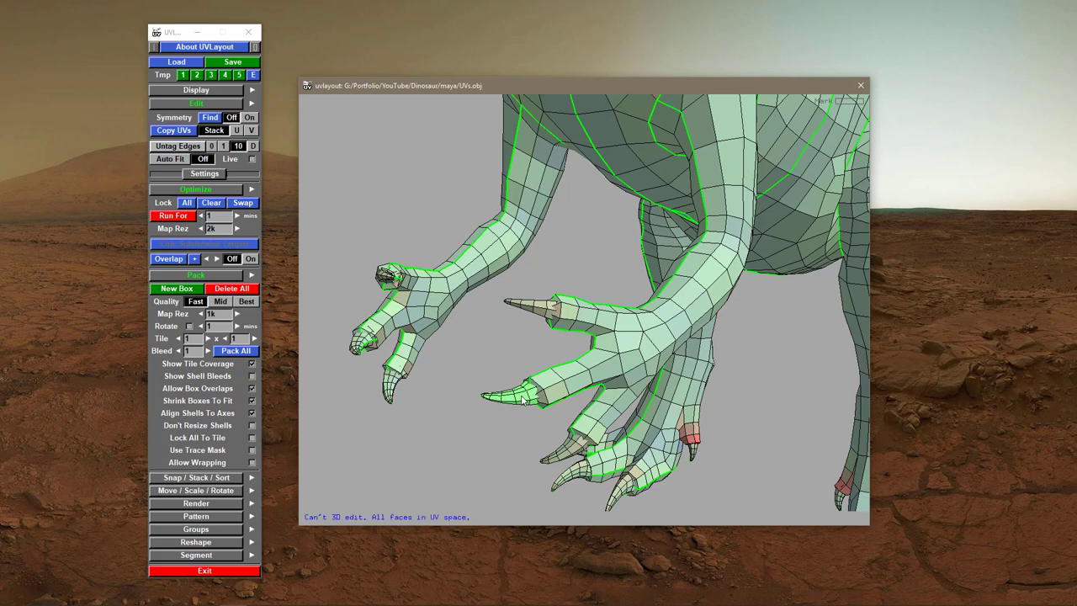
{"action": "key", "text": "1"}
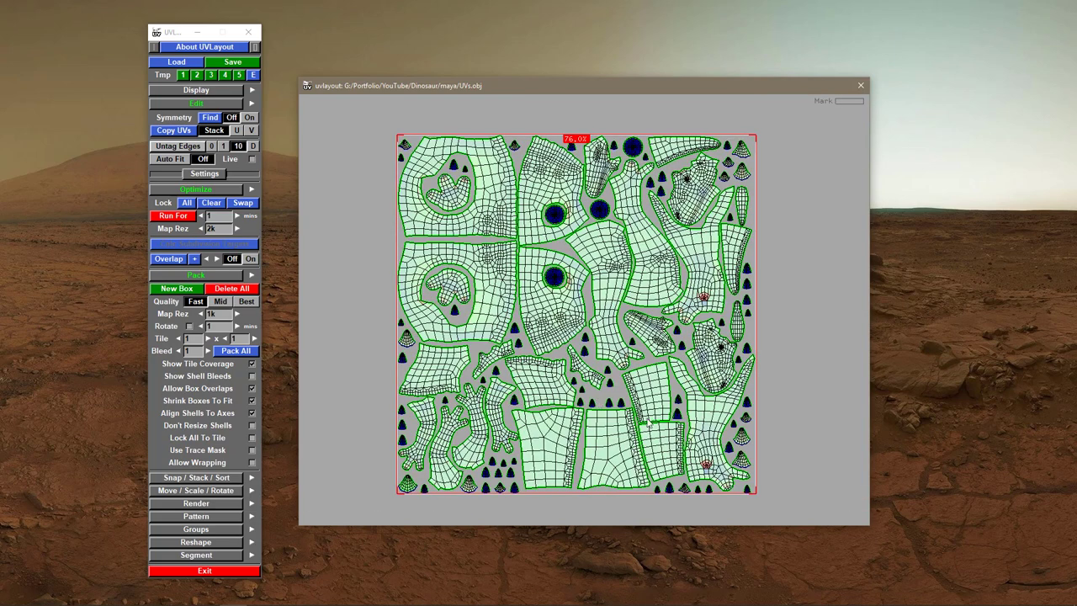
{"action": "middle_click_drag", "start_coordinate": [653, 415], "coordinate": [658, 420]}
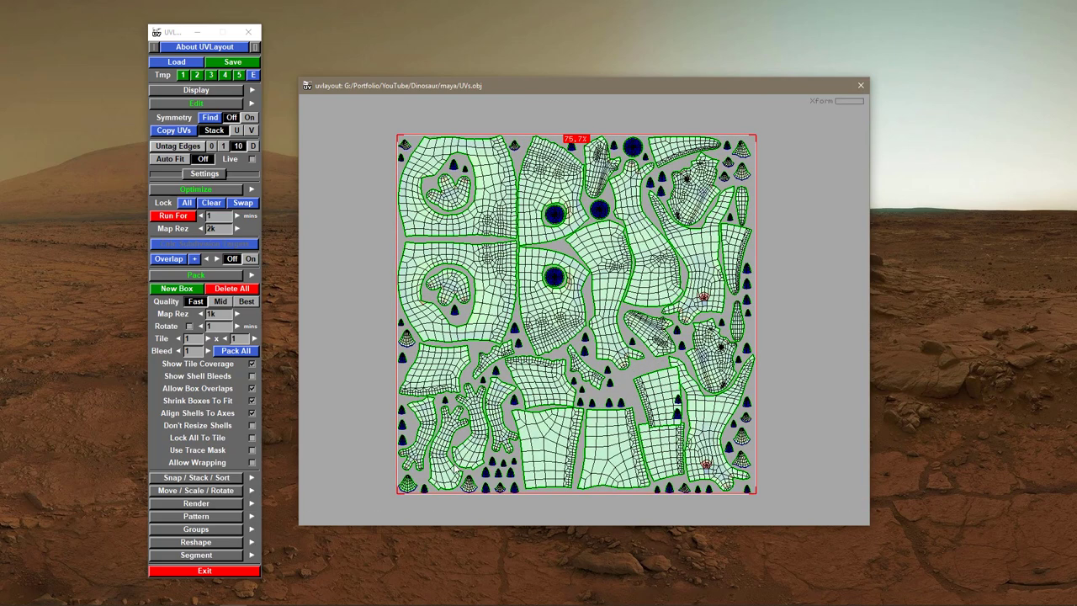
{"action": "middle_click_drag", "start_coordinate": [431, 492], "coordinate": [522, 350]}
{"action": "right_click_drag", "start_coordinate": [587, 375], "coordinate": [443, 399]}
{"action": "middle_click_drag", "start_coordinate": [371, 413], "coordinate": [562, 386]}
{"action": "right_click_drag", "start_coordinate": [556, 385], "coordinate": [522, 386]}
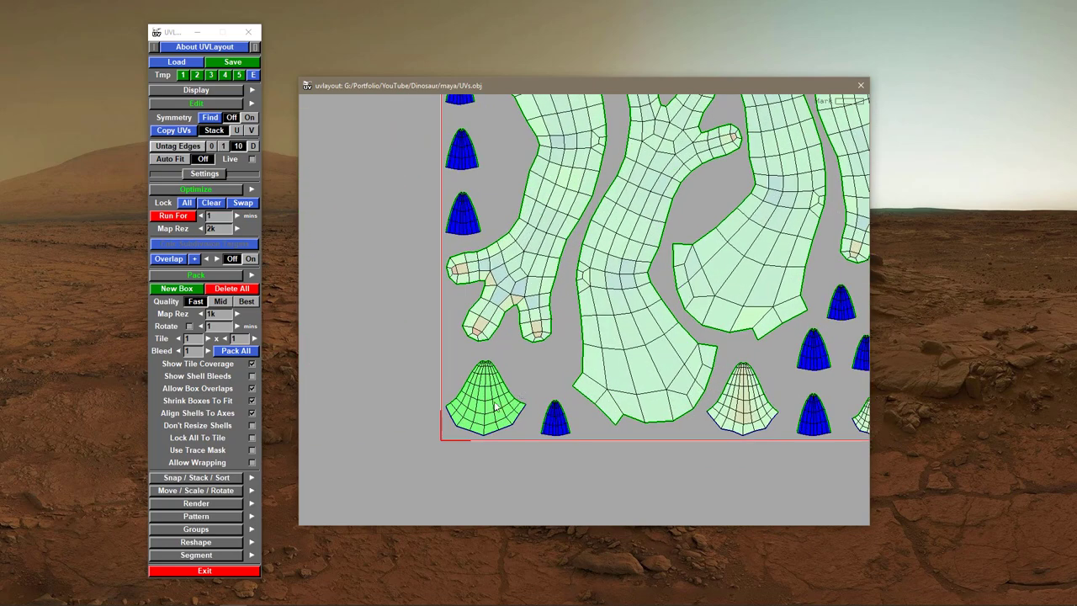
{"action": "key", "text": "f"}
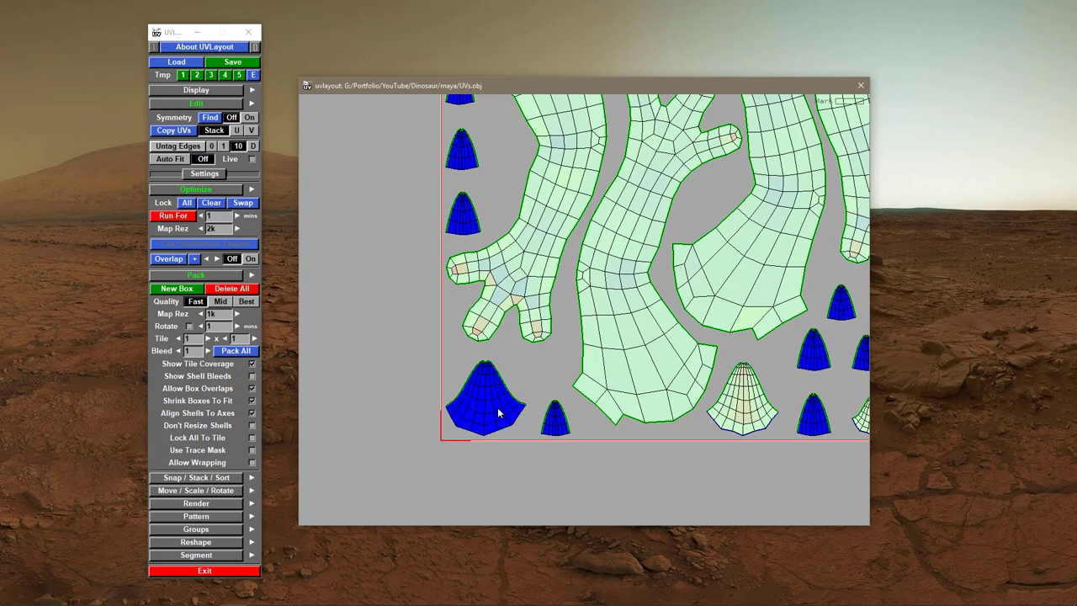
{"action": "key", "text": "g"}
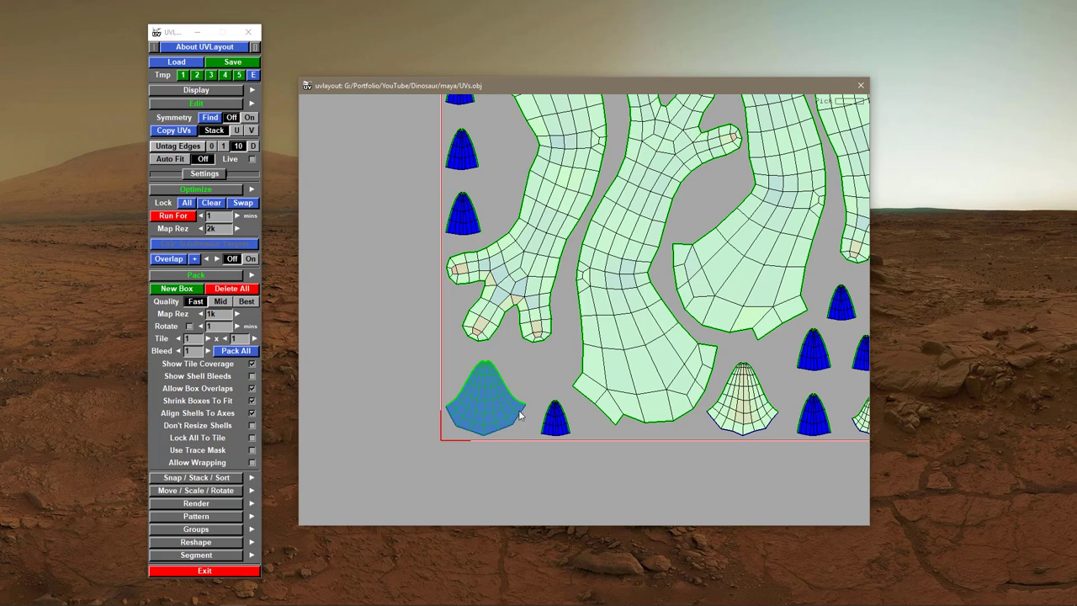
{"action": "right_click_drag", "start_coordinate": [502, 408], "coordinate": [399, 414]}
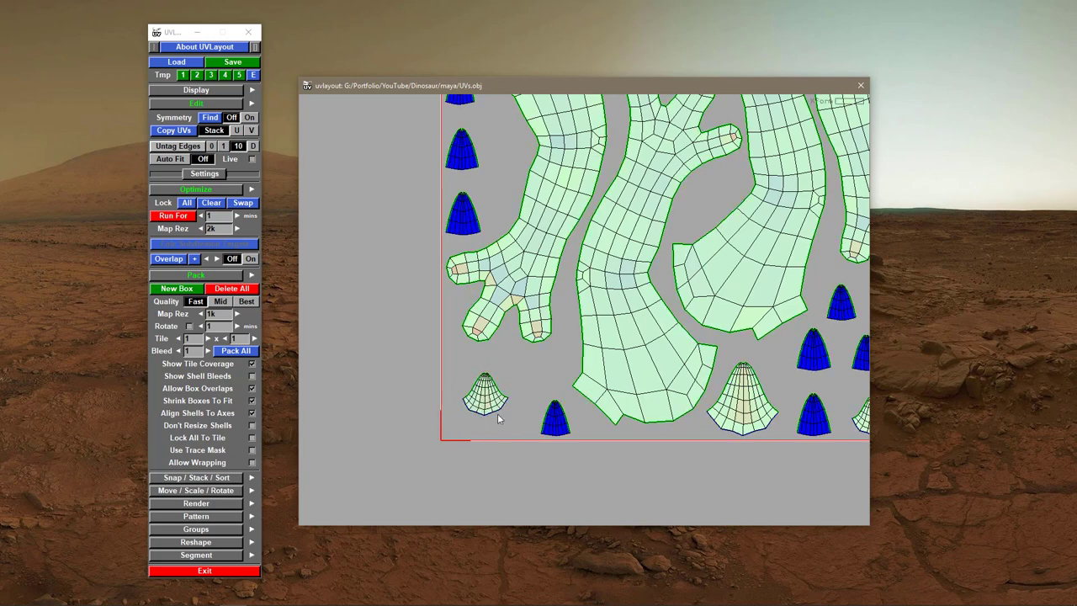
- Show the whole dinosaur in the 3D view with the checkerboard test texture applied
{"action": "scroll", "coordinate": [508, 412], "scroll_direction": "down", "scroll_amount": 4}
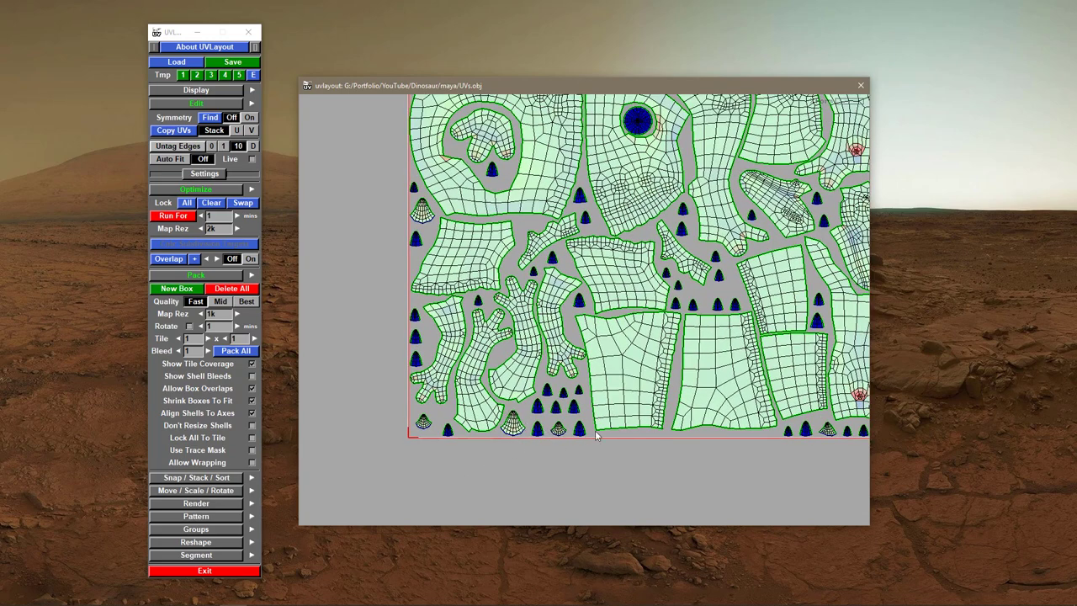
{"action": "middle_click_drag", "start_coordinate": [594, 431], "coordinate": [535, 460]}
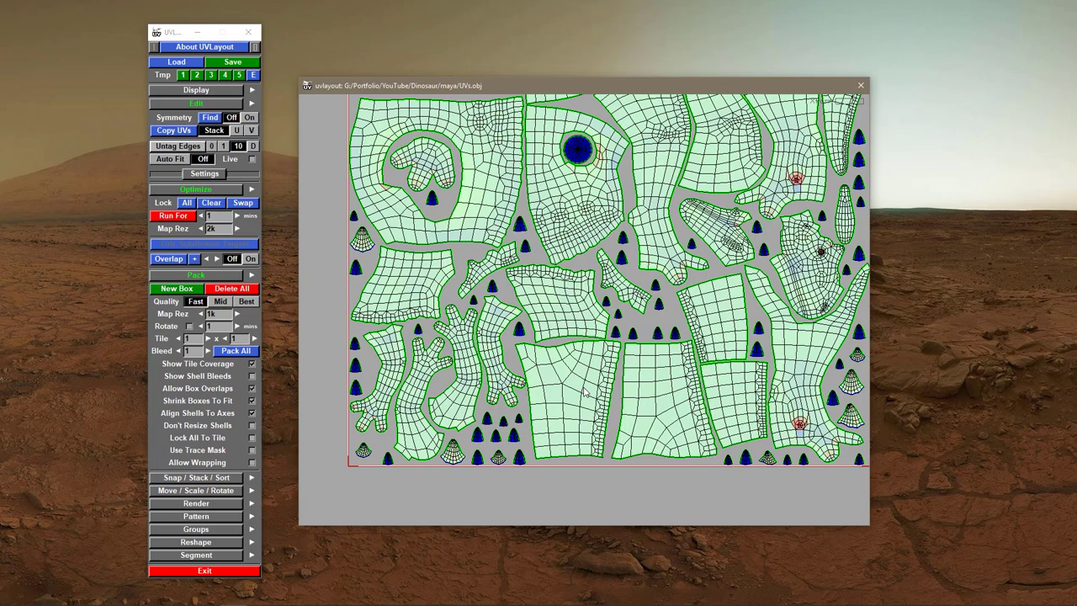
{"action": "key", "text": "d"}
{"action": "right_click_drag", "start_coordinate": [645, 398], "coordinate": [568, 394]}
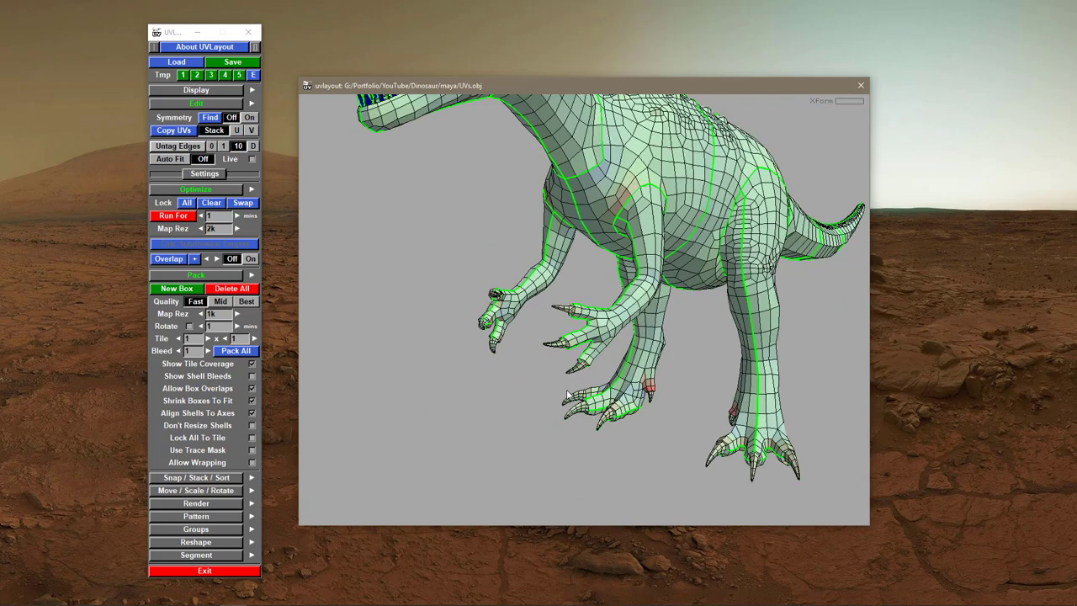
{"action": "right_click_drag", "start_coordinate": [659, 365], "coordinate": [657, 399]}
{"action": "left_click_drag", "start_coordinate": [657, 399], "coordinate": [646, 348]}
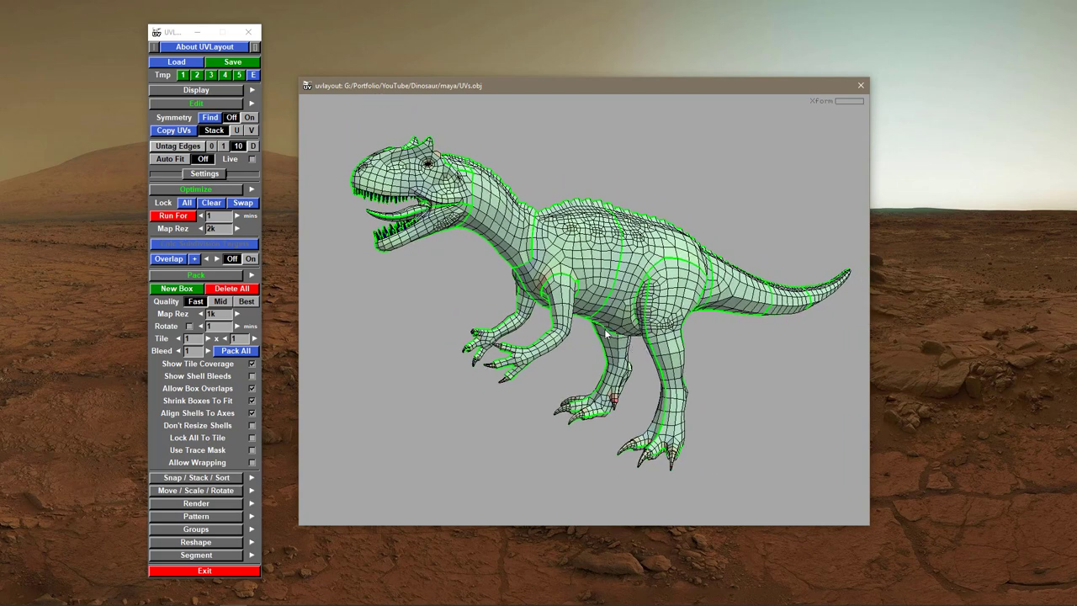
{"action": "key", "text": "t"}
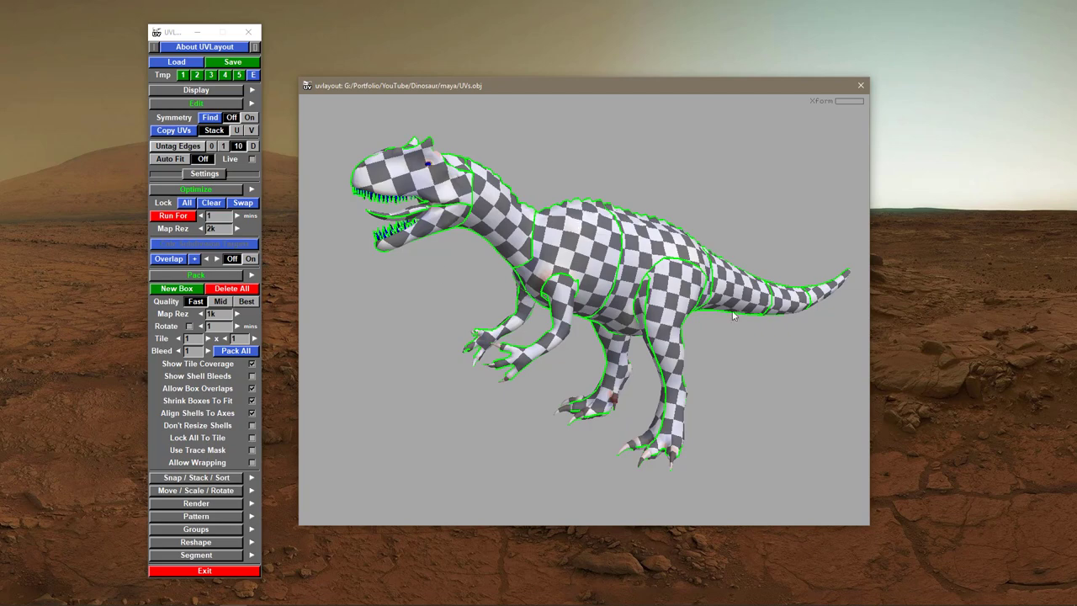
{"action": "mouse_move", "coordinate": [601, 373]}
{"action": "left_mouse_down"}
{"action": "mouse_move", "coordinate": [722, 361]}
{"action": "mouse_move", "coordinate": [591, 363]}
{"action": "left_mouse_up"}
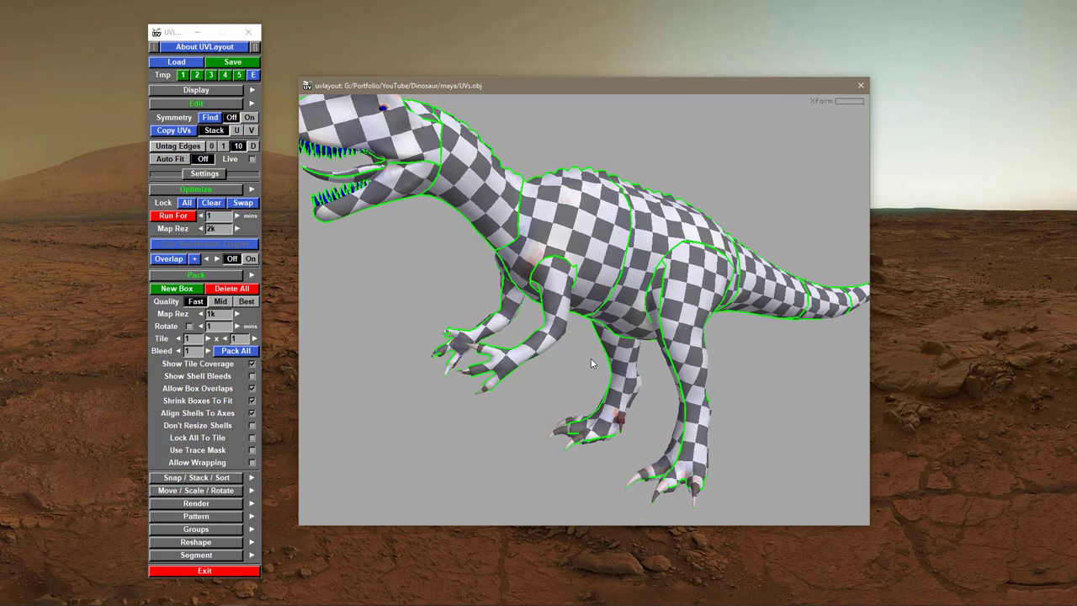
- Display the numbered grid texture on the dinosaur and inspect it on both sides of the body
{"action": "key", "text": "t"}
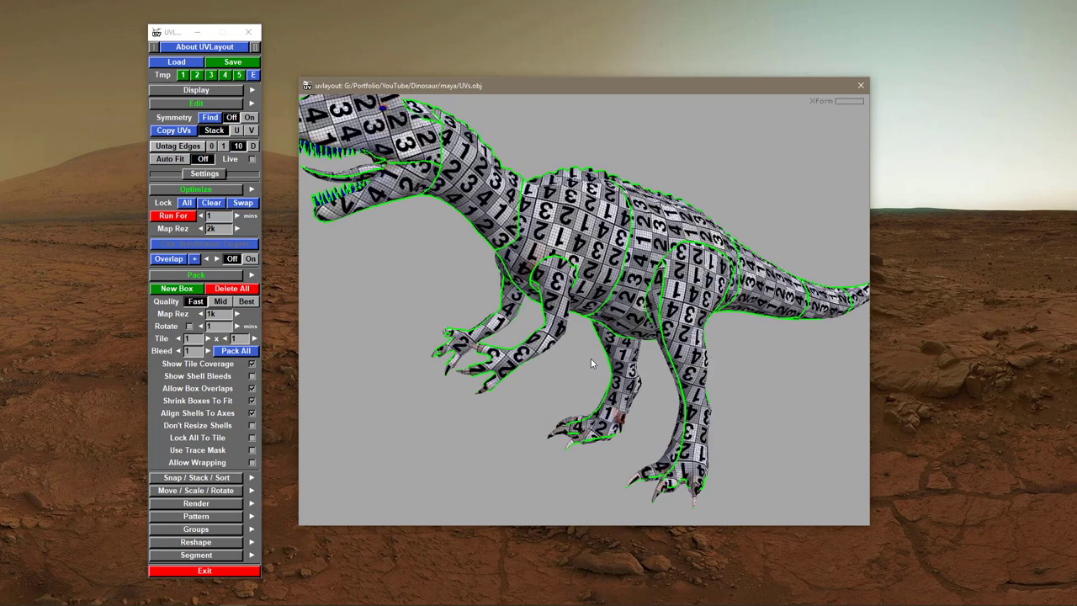
{"action": "right_click_drag", "start_coordinate": [646, 357], "coordinate": [602, 339]}
{"action": "left_click_drag", "start_coordinate": [615, 361], "coordinate": [462, 375]}
{"action": "right_click_drag", "start_coordinate": [536, 344], "coordinate": [687, 299]}
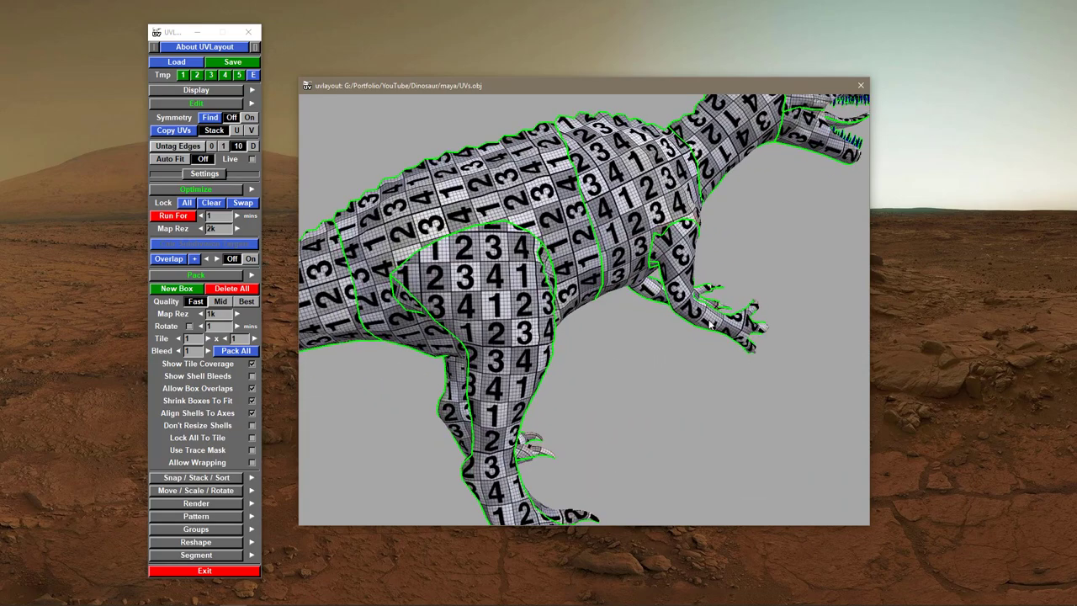
{"action": "left_click_drag", "start_coordinate": [709, 321], "coordinate": [635, 306]}
{"action": "left_click_drag", "start_coordinate": [593, 352], "coordinate": [694, 336]}
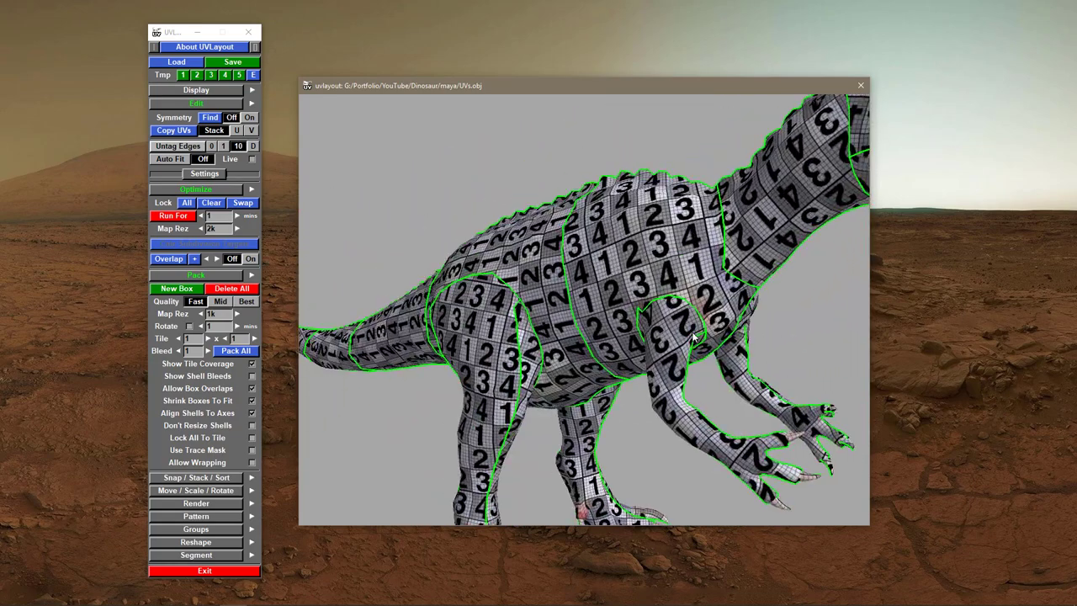
- Enlarge and then shrink the numbered grid texture's pattern, and inspect it on the dinosaur's legs and feet
{"action": "key", "text": "plus"}
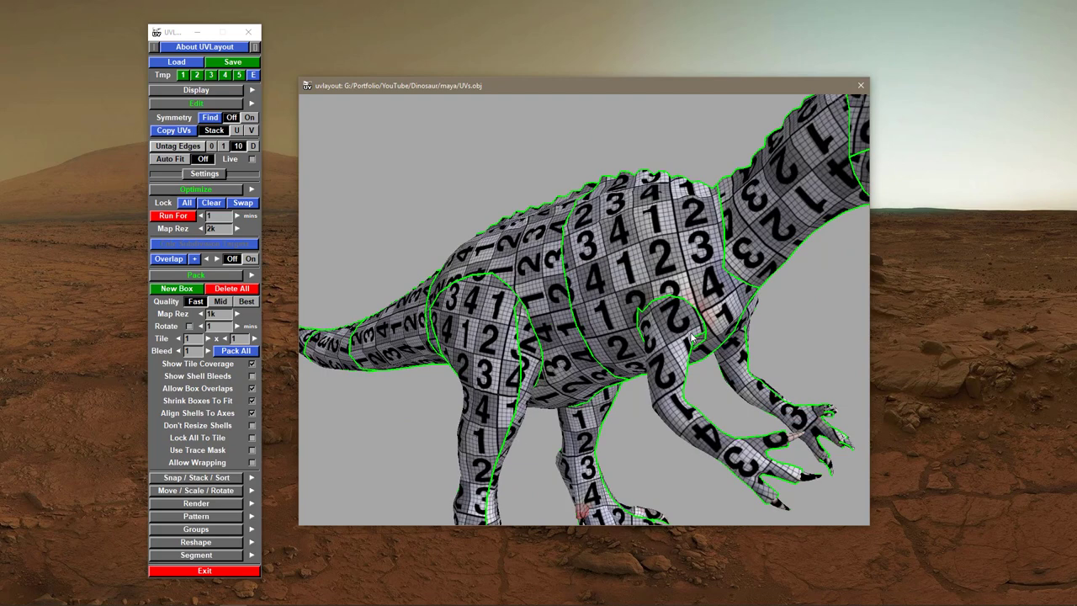
{"action": "scroll", "coordinate": [692, 337], "scroll_direction": "down", "scroll_amount": 1, "text": "ctrl"}
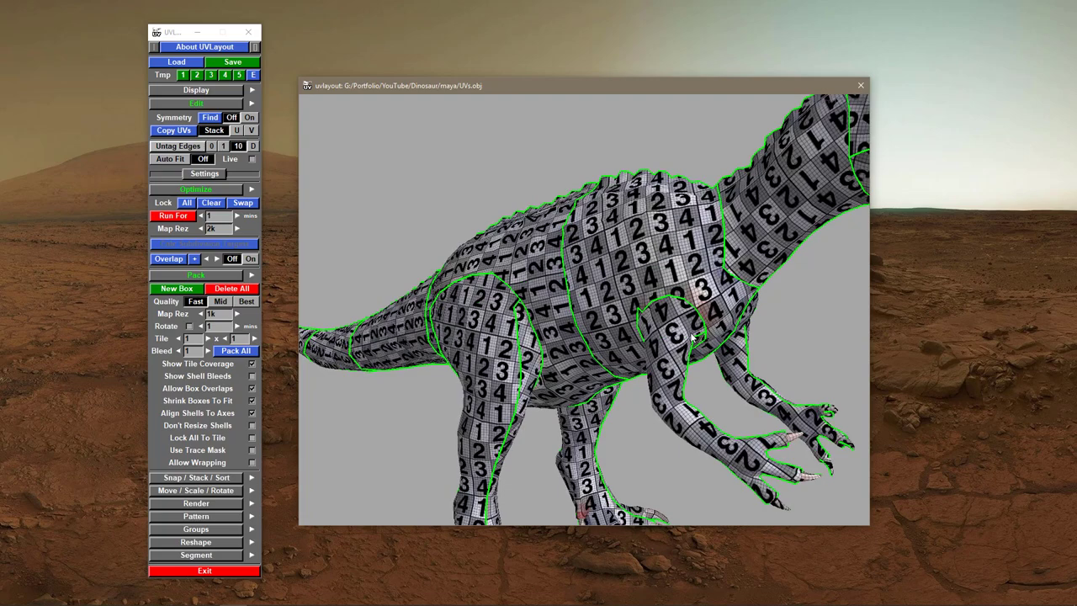
{"action": "left_click_drag", "start_coordinate": [732, 330], "coordinate": [593, 338]}
{"action": "right_click_drag", "start_coordinate": [593, 338], "coordinate": [608, 342]}
{"action": "left_click_drag", "start_coordinate": [619, 339], "coordinate": [611, 471]}
{"action": "middle_click_drag", "start_coordinate": [610, 470], "coordinate": [623, 345]}
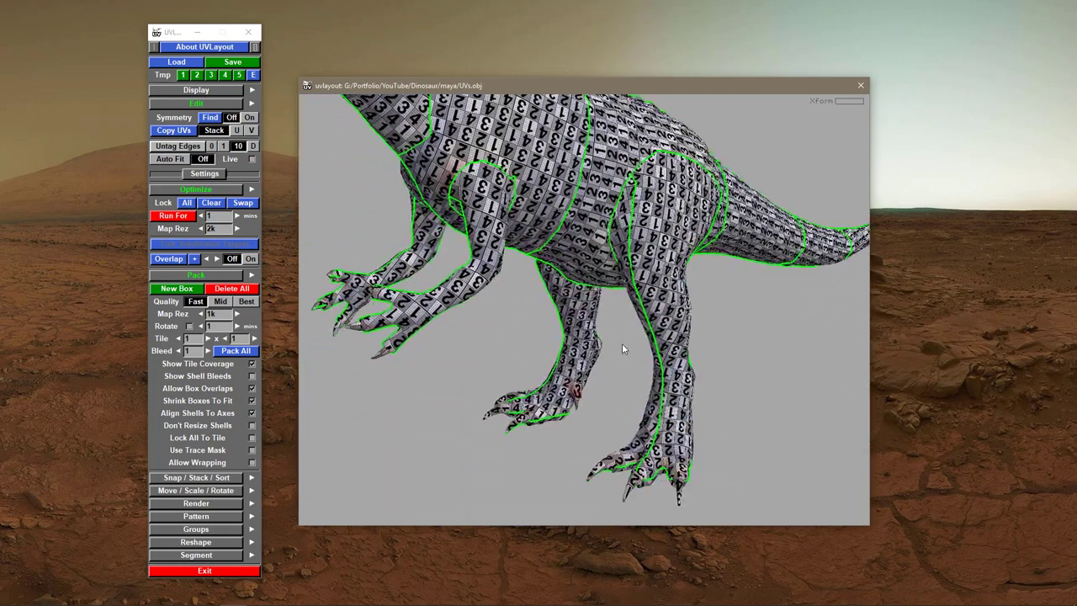
{"action": "right_click_drag", "start_coordinate": [623, 345], "coordinate": [645, 492]}
{"action": "middle_click_drag", "start_coordinate": [645, 492], "coordinate": [663, 346]}
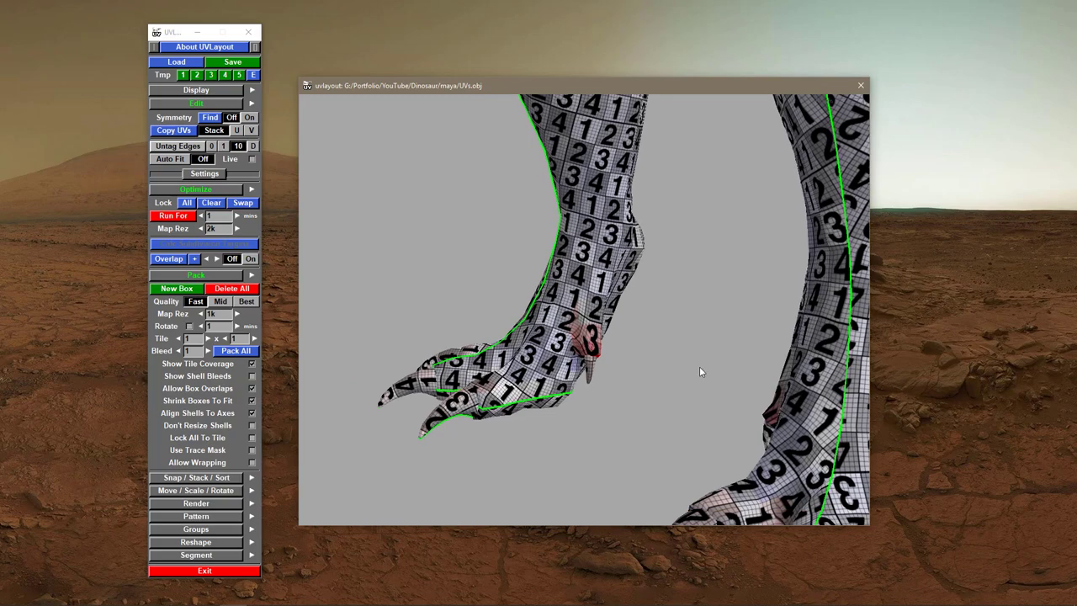
- Examine the finer numbered pattern across the dinosaur's feet, neck, torso and tail for distortion and scale differences
{"action": "right_click_drag", "start_coordinate": [700, 367], "coordinate": [620, 364]}
{"action": "left_click_drag", "start_coordinate": [620, 363], "coordinate": [622, 335]}
{"action": "middle_click_drag", "start_coordinate": [622, 334], "coordinate": [657, 504]}
{"action": "middle_click_drag", "start_coordinate": [607, 316], "coordinate": [677, 429]}
{"action": "right_click_drag", "start_coordinate": [709, 420], "coordinate": [648, 406]}
{"action": "left_click_drag", "start_coordinate": [648, 405], "coordinate": [546, 340]}
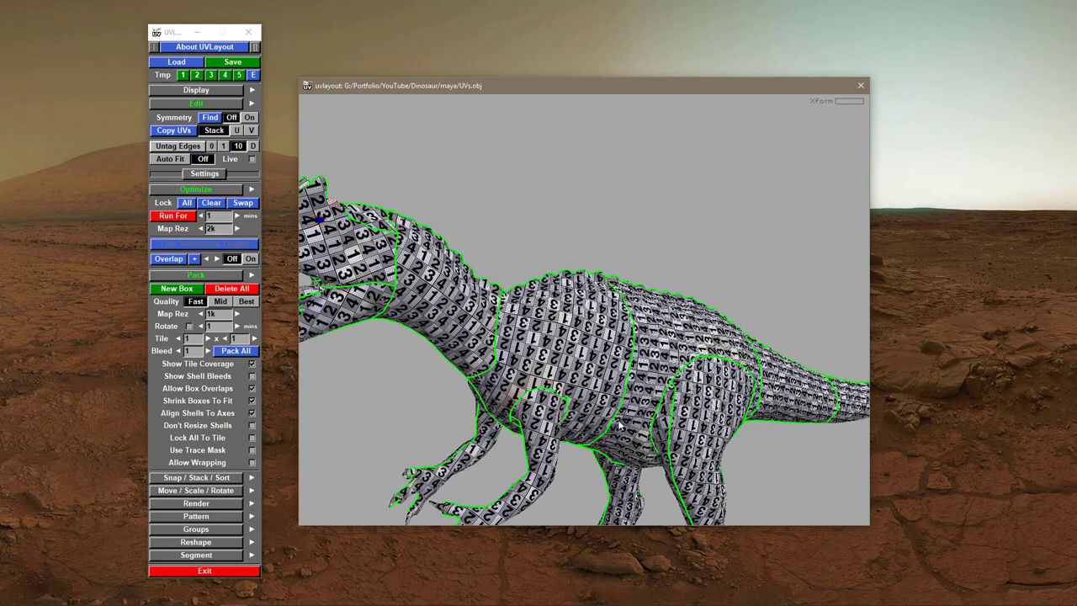
{"action": "middle_click_drag", "start_coordinate": [619, 424], "coordinate": [692, 338]}
{"action": "right_click_drag", "start_coordinate": [692, 338], "coordinate": [650, 344]}
{"action": "mouse_move", "coordinate": [656, 344]}
{"action": "left_mouse_down"}
{"action": "mouse_move", "coordinate": [645, 335]}
{"action": "mouse_move", "coordinate": [662, 357]}
{"action": "left_mouse_up"}
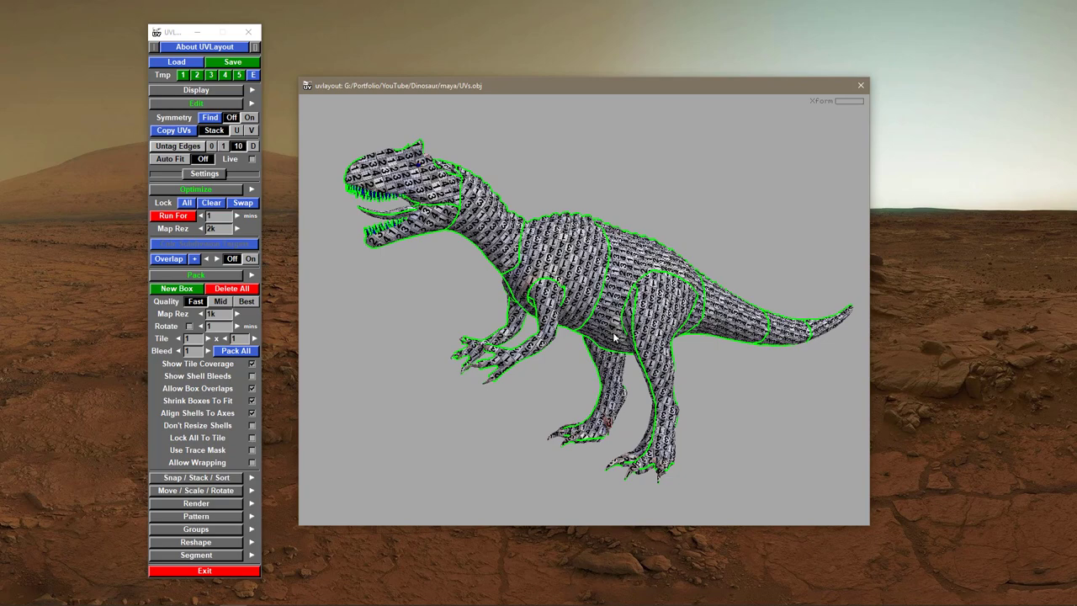
- Return the dinosaur to the shaded wireframe display and look over the complete packed UV layout
{"action": "key", "text": "t"}
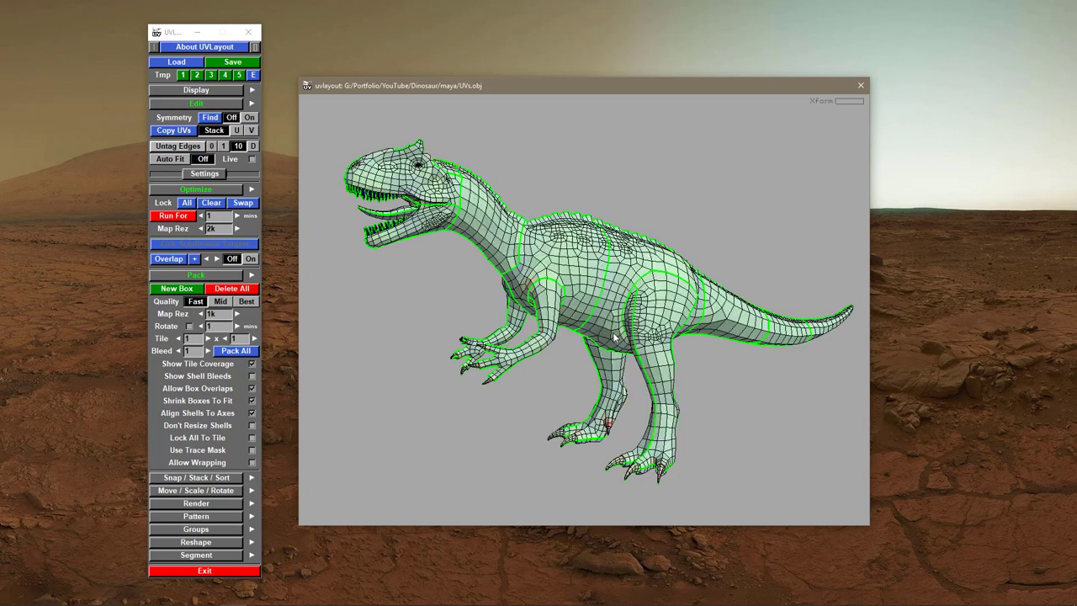
{"action": "left_click_drag", "start_coordinate": [579, 349], "coordinate": [583, 355]}
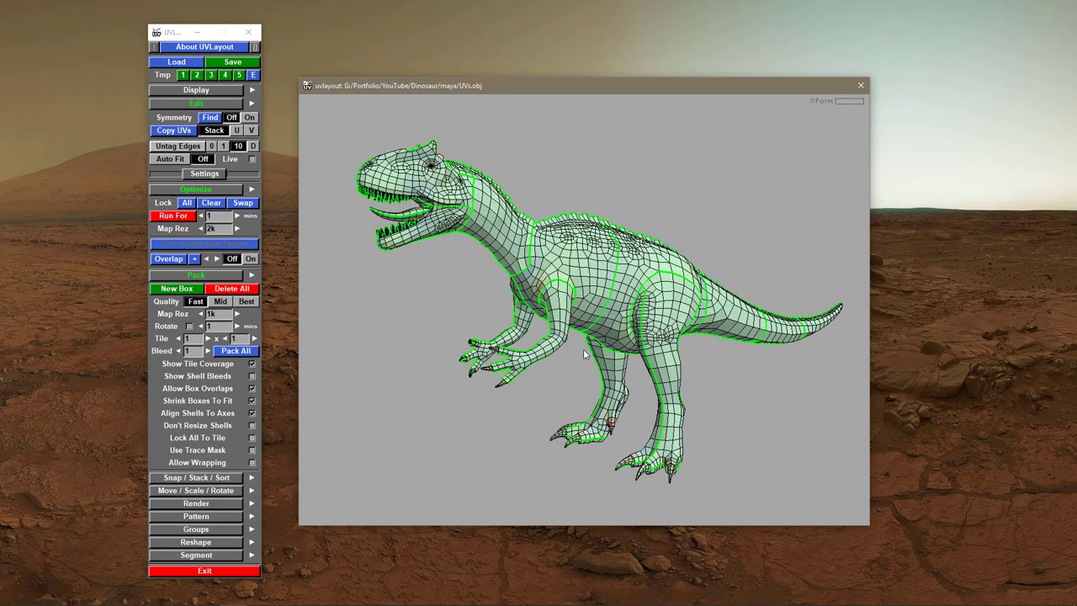
{"action": "key", "text": "u"}
{"action": "right_click_drag", "start_coordinate": [734, 373], "coordinate": [651, 352]}
{"action": "middle_click_drag", "start_coordinate": [659, 281], "coordinate": [581, 343]}
{"action": "right_click_drag", "start_coordinate": [580, 347], "coordinate": [638, 361]}
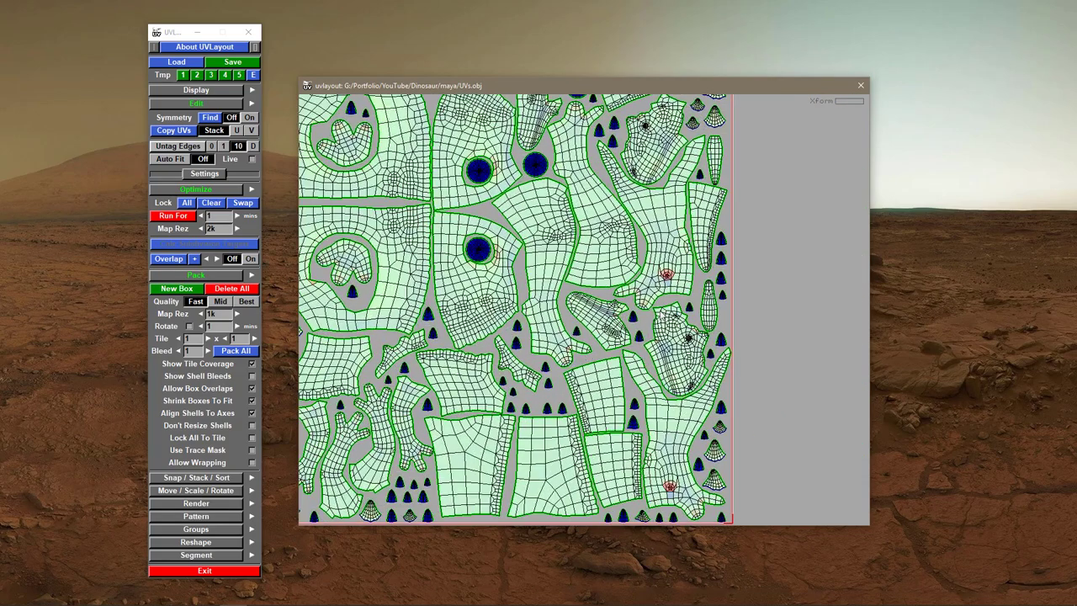
{"action": "middle_click_drag", "start_coordinate": [512, 242], "coordinate": [579, 366]}
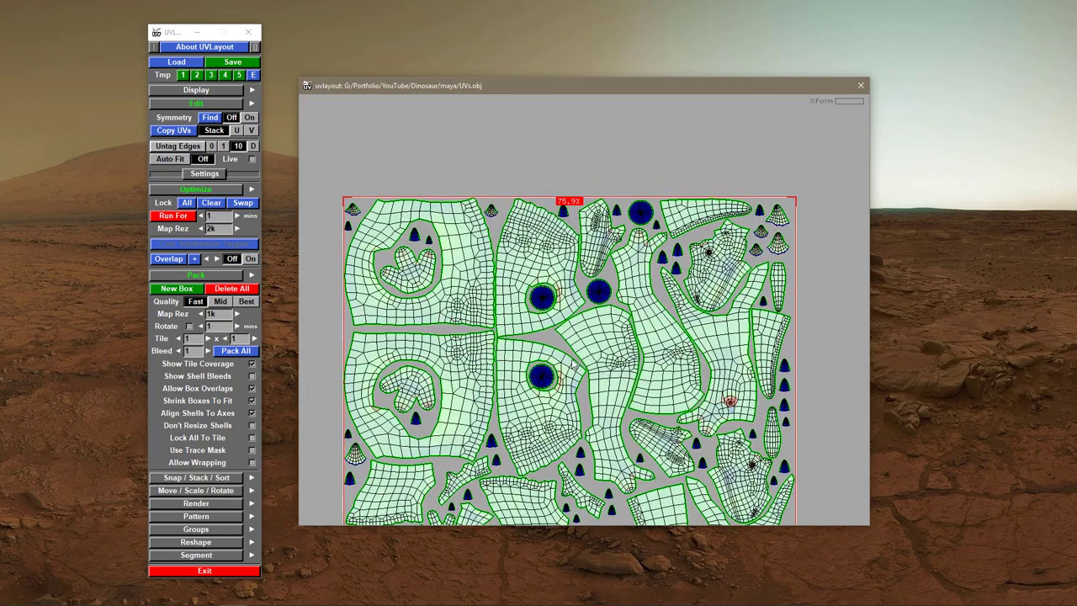
{"action": "right_click_drag", "start_coordinate": [650, 370], "coordinate": [604, 368]}
{"action": "middle_click_drag", "start_coordinate": [619, 407], "coordinate": [600, 307]}
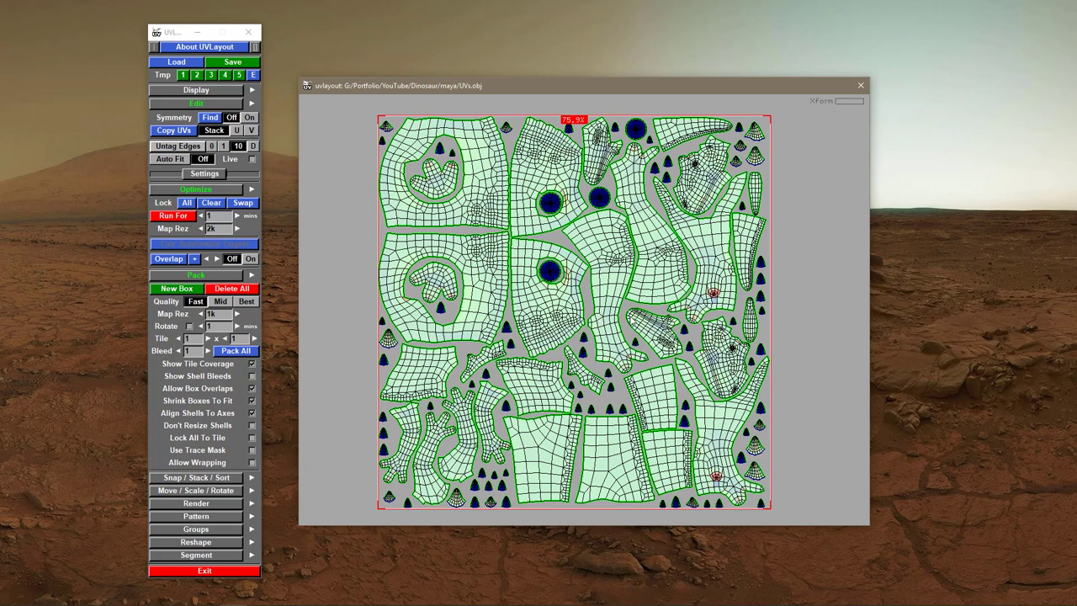
- Save the layout over UVs.obj in the maya folder and close the save dialog
{"action": "left_click", "coordinate": [233, 62]}
{"action": "left_click", "coordinate": [359, 207]}
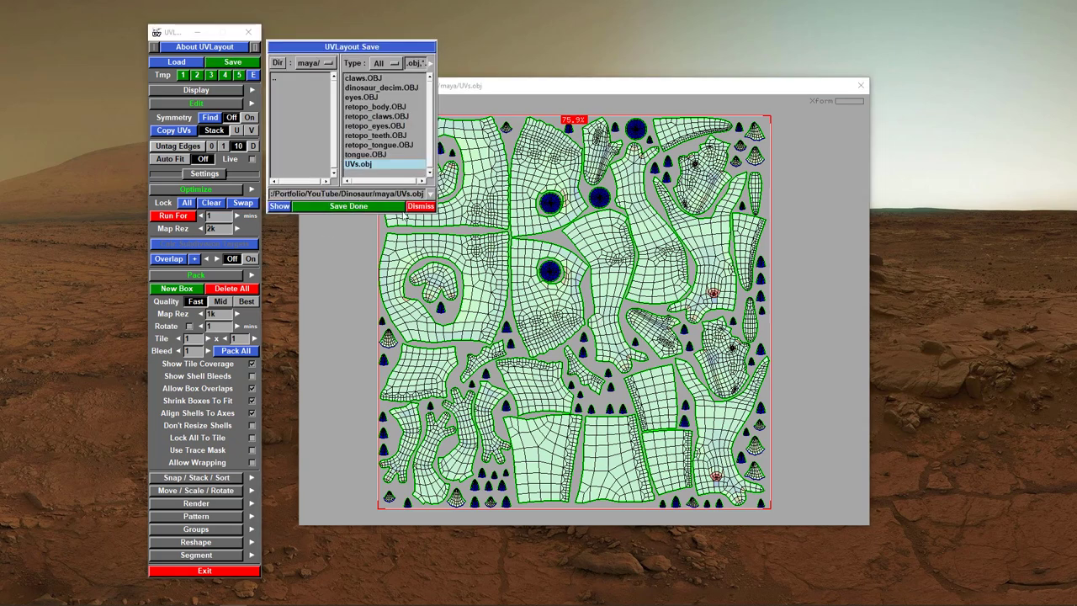
{"action": "left_click", "coordinate": [419, 206]}
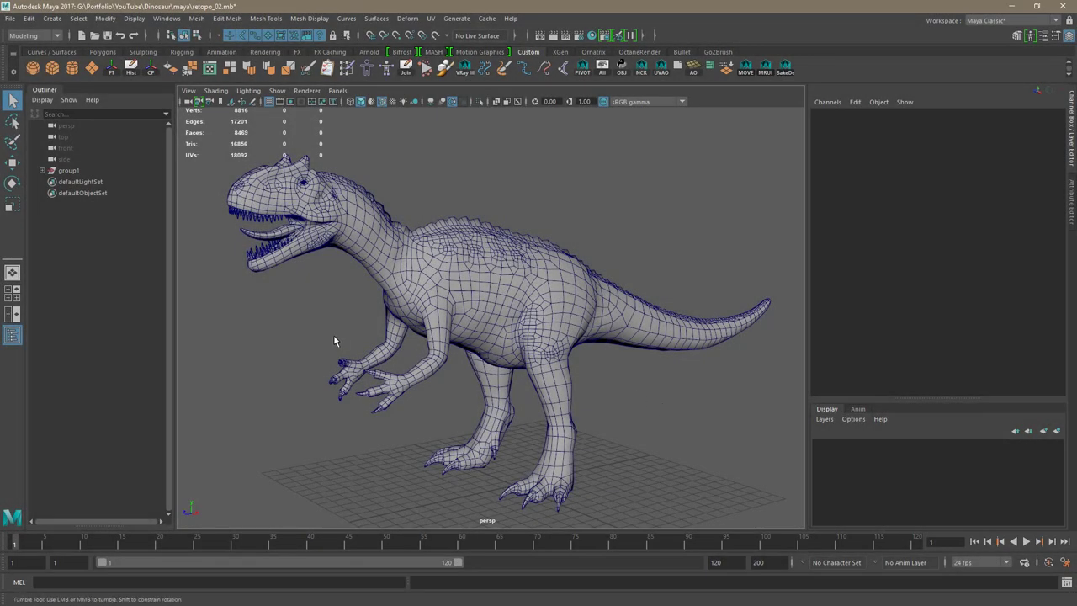
- Switch to Maya and import UVs.obj into the retopo_02.mb scene, accepting the notice about creating a single mesh
{"action": "left_click_drag", "start_coordinate": [333, 339], "coordinate": [334, 339], "text": "alt"}
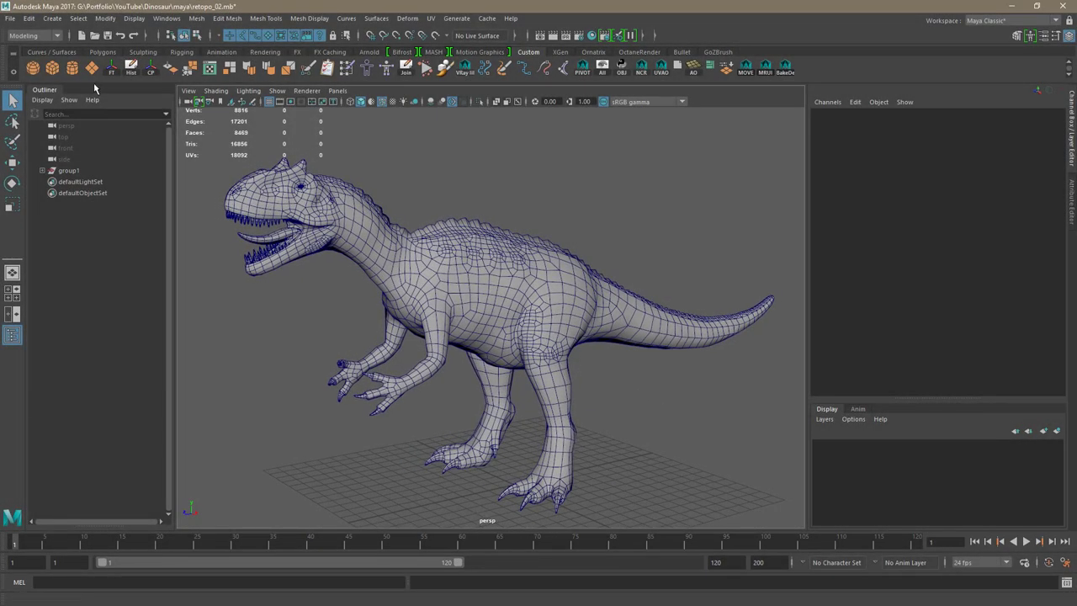
{"action": "left_click", "coordinate": [9, 18]}
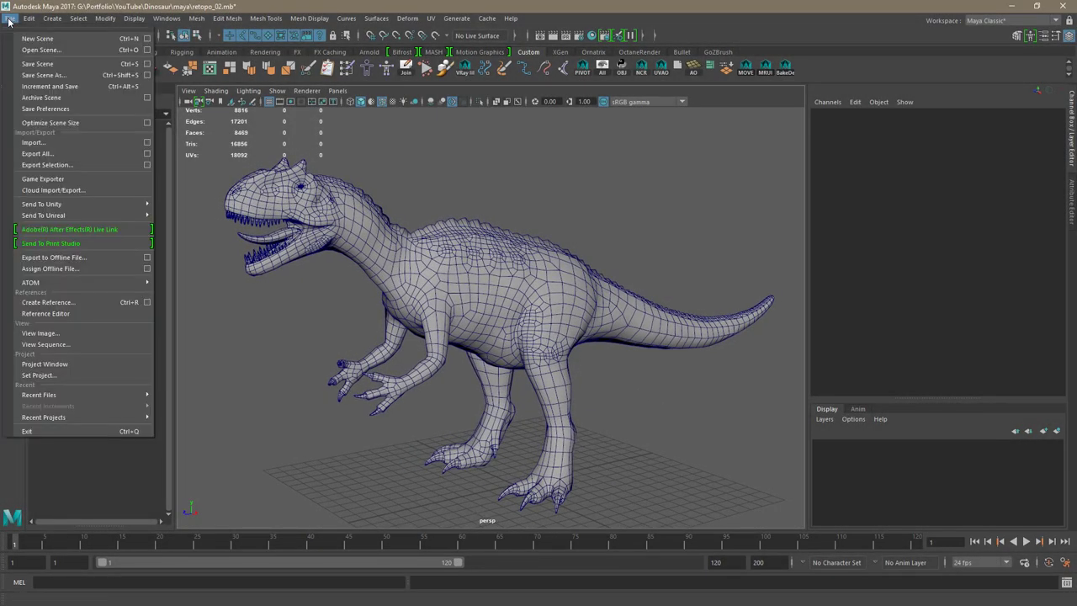
{"action": "left_click", "coordinate": [45, 146]}
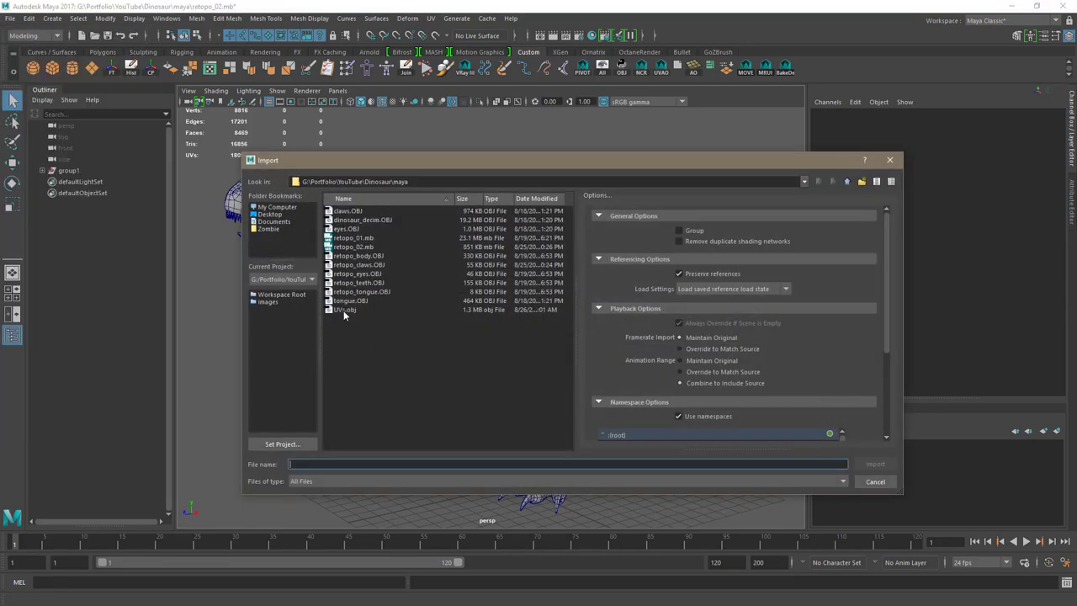
{"action": "left_click", "coordinate": [343, 309]}
{"action": "left_click", "coordinate": [875, 463]}
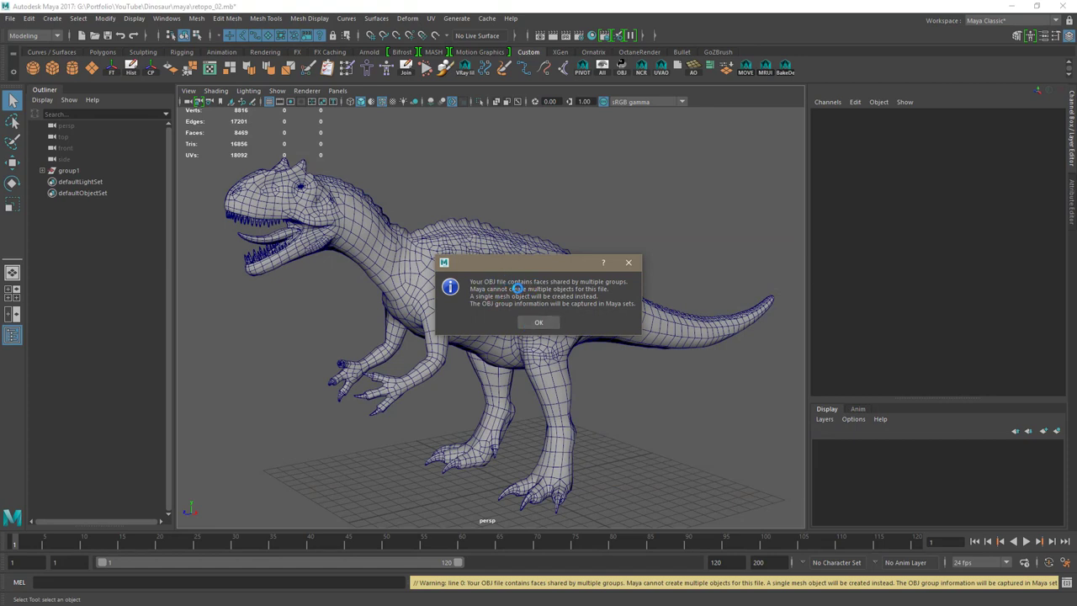
{"action": "left_click", "coordinate": [542, 323]}
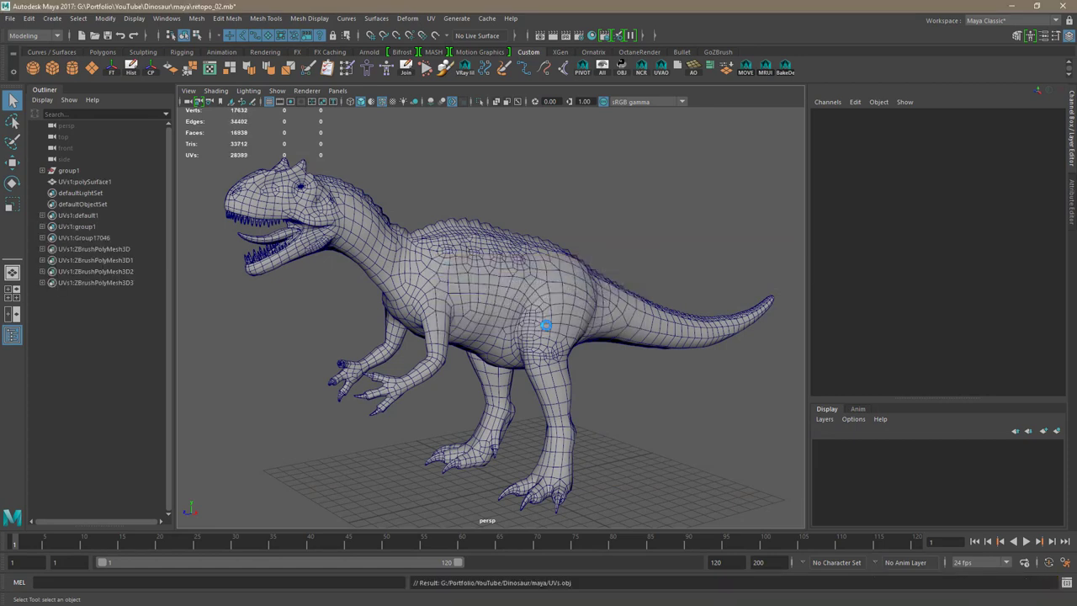
- Delete the extra UVs1 sets that were brought in with the imported dinosaur mesh
{"action": "left_click", "coordinate": [74, 194]}
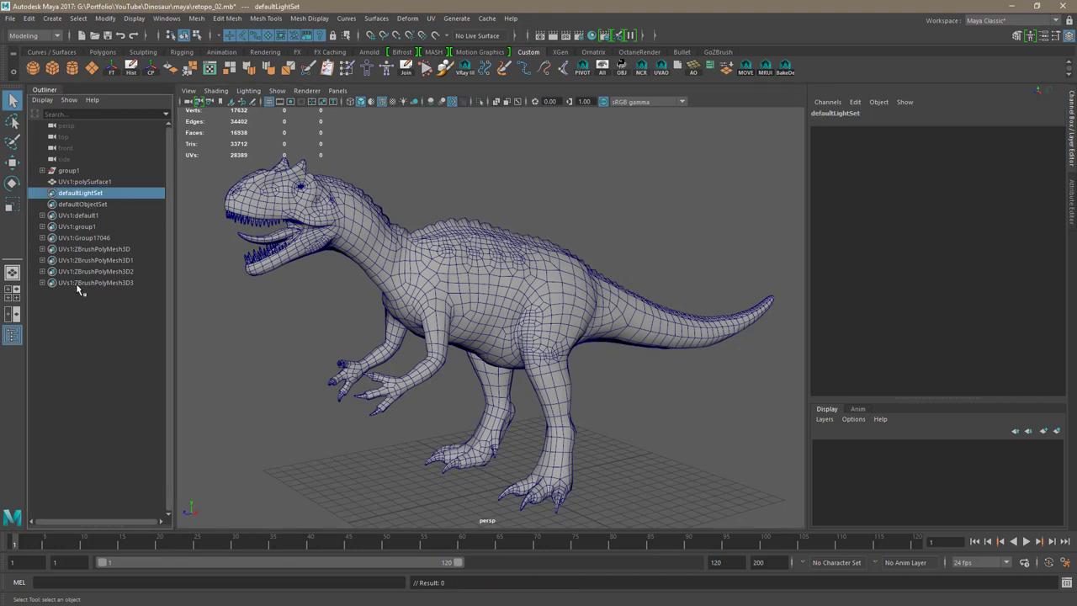
{"action": "left_click", "coordinate": [77, 283], "text": "shift"}
{"action": "key", "text": "Delete"}
- Hide the original group1 model so only the imported unwrapped dinosaur is displayed
{"action": "left_click", "coordinate": [81, 182]}
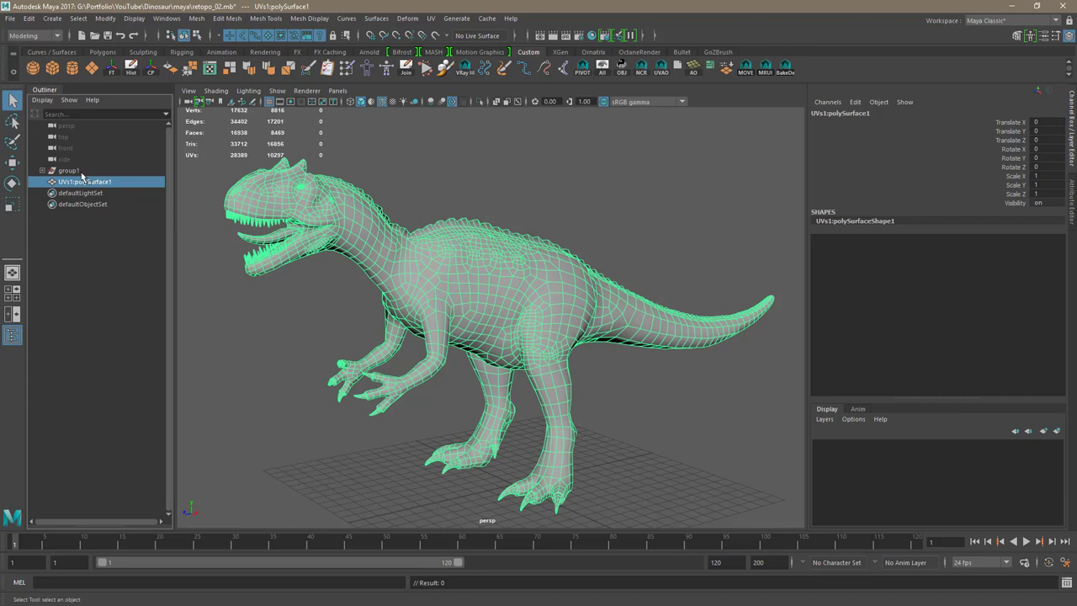
{"action": "left_click", "coordinate": [80, 173]}
{"action": "key", "text": "ctrl+h"}
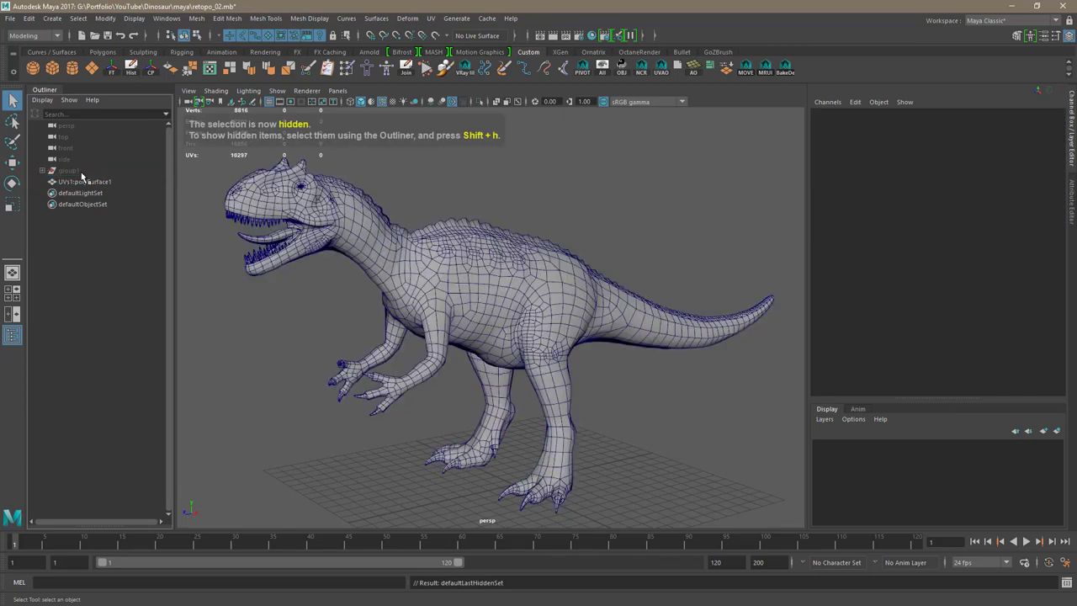
- Open the UV Editor for UVs1:polySurface1, shrink its window to fit over the viewport and frame the packed layout
{"action": "left_click", "coordinate": [83, 182]}
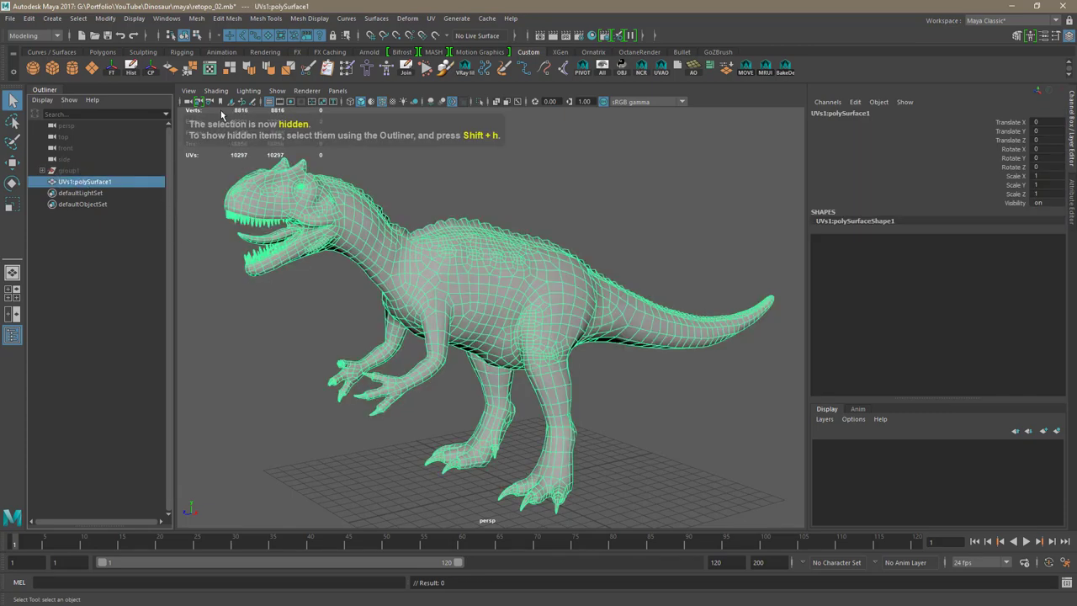
{"action": "left_click", "coordinate": [210, 69]}
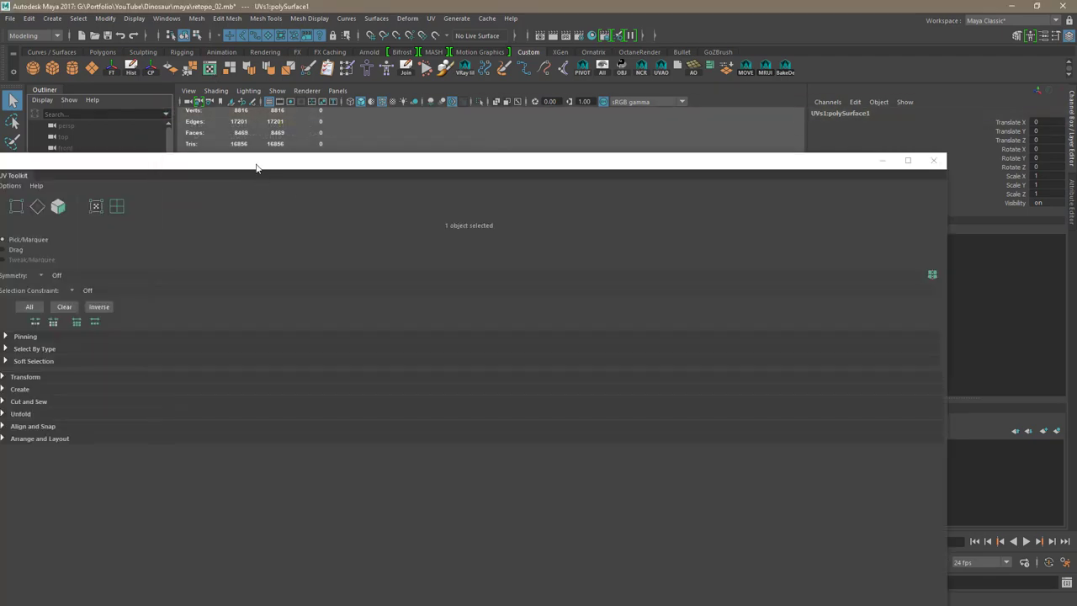
{"action": "left_click_drag", "start_coordinate": [256, 169], "coordinate": [349, 128]}
{"action": "left_click_drag", "start_coordinate": [87, 268], "coordinate": [924, 295]}
{"action": "left_click_drag", "start_coordinate": [1044, 111], "coordinate": [495, 188]}
{"action": "left_click_drag", "start_coordinate": [373, 197], "coordinate": [593, 77]}
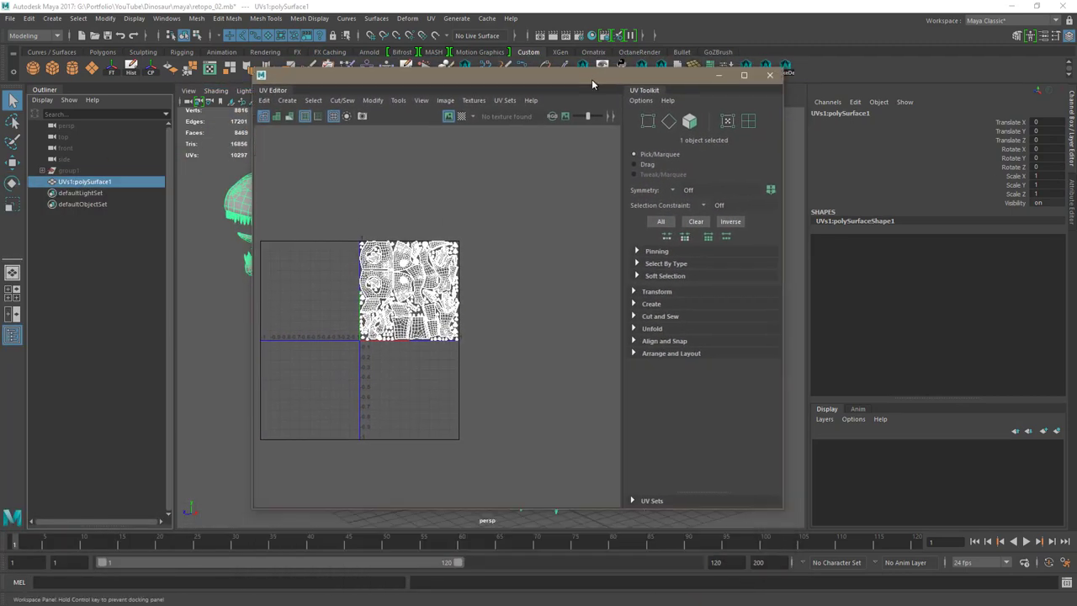
{"action": "scroll", "coordinate": [553, 346], "scroll_direction": "up", "scroll_amount": 3}
{"action": "middle_click_drag", "start_coordinate": [545, 343], "coordinate": [509, 331], "text": "alt"}
{"action": "scroll", "coordinate": [569, 345], "scroll_direction": "up", "scroll_amount": 5}
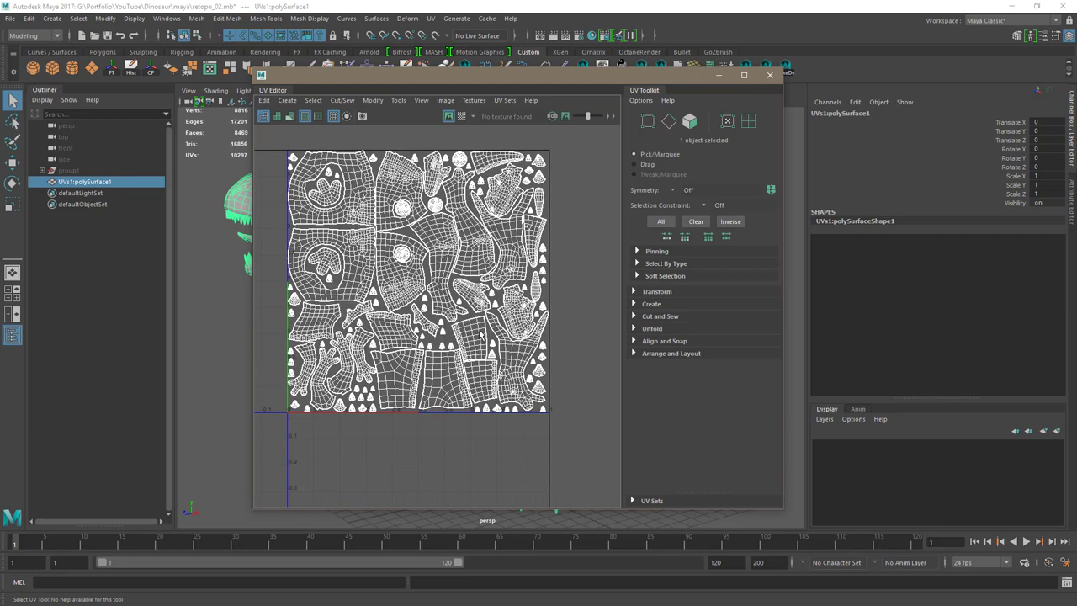
{"action": "middle_click_drag", "start_coordinate": [447, 309], "coordinate": [455, 341], "text": "alt"}
{"action": "scroll", "coordinate": [444, 334], "scroll_direction": "up", "scroll_amount": 1}
{"action": "scroll", "coordinate": [444, 335], "scroll_direction": "up", "scroll_amount": 1}
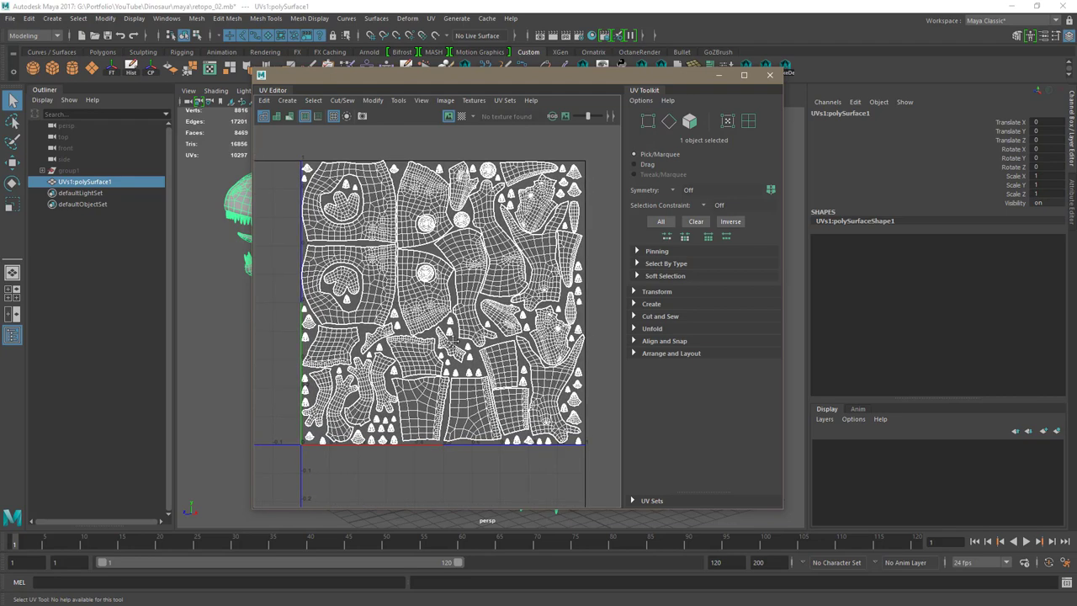
- Switch the UV layout to shaded display and widen the UV Editor window to fit all the shells
{"action": "left_click", "coordinate": [419, 102]}
{"action": "left_click", "coordinate": [440, 141]}
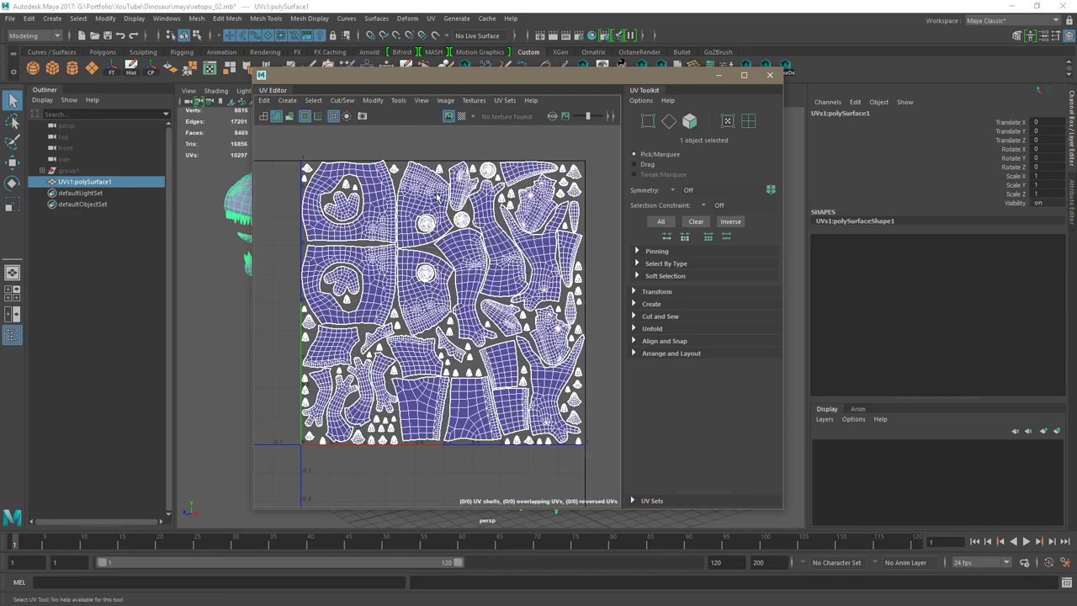
{"action": "scroll", "coordinate": [432, 262], "scroll_direction": "up", "scroll_amount": 2}
{"action": "scroll", "coordinate": [448, 268], "scroll_direction": "up", "scroll_amount": 1}
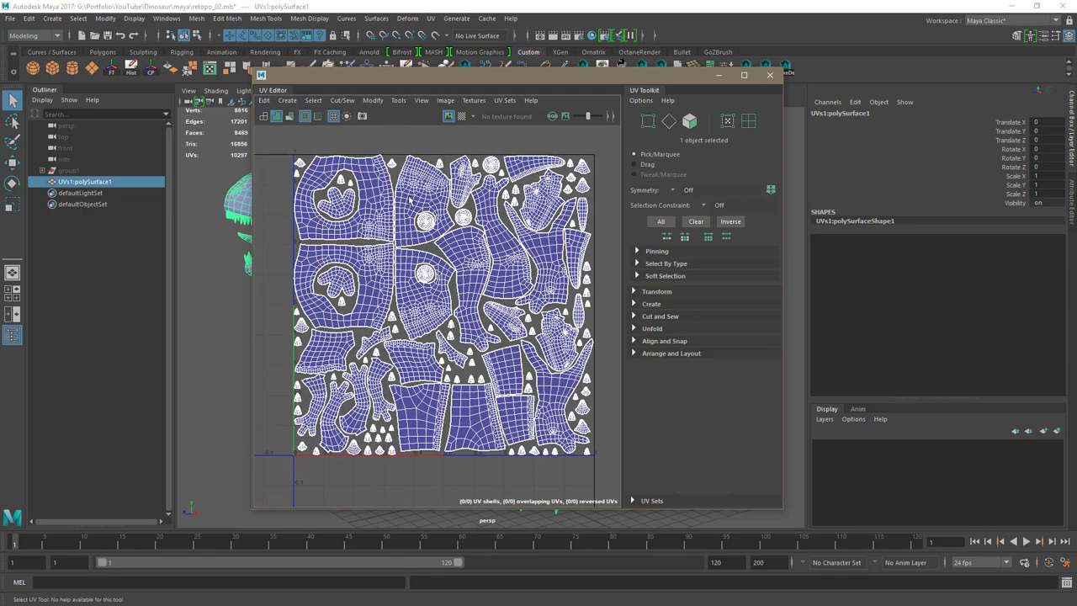
{"action": "scroll", "coordinate": [410, 298], "scroll_direction": "up", "scroll_amount": 1}
{"action": "scroll", "coordinate": [410, 298], "scroll_direction": "down", "scroll_amount": 1}
{"action": "scroll", "coordinate": [410, 299], "scroll_direction": "down", "scroll_amount": 1}
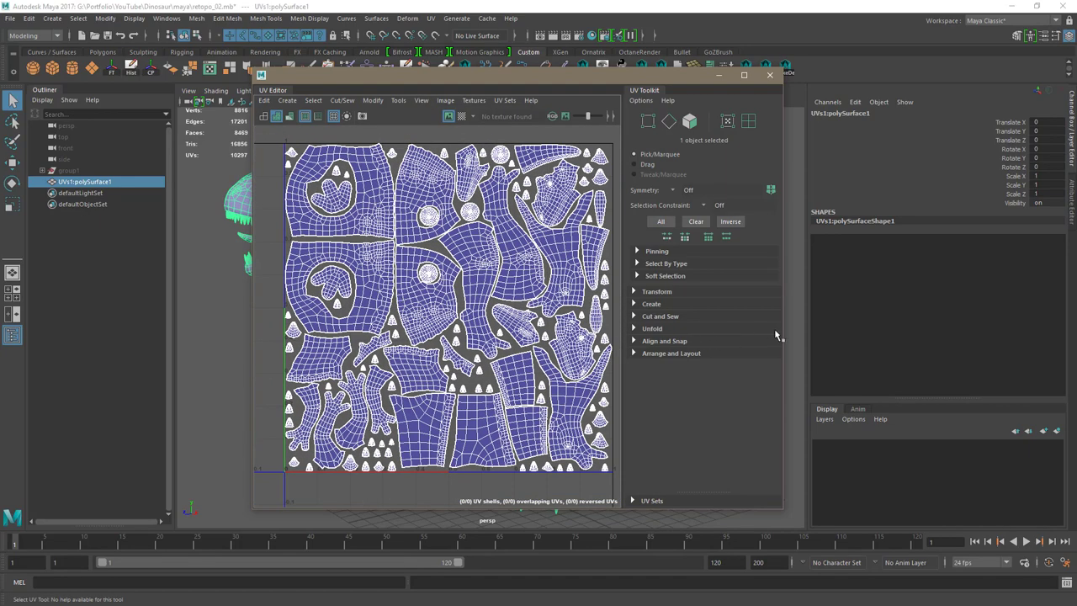
{"action": "left_click_drag", "start_coordinate": [784, 328], "coordinate": [812, 327]}
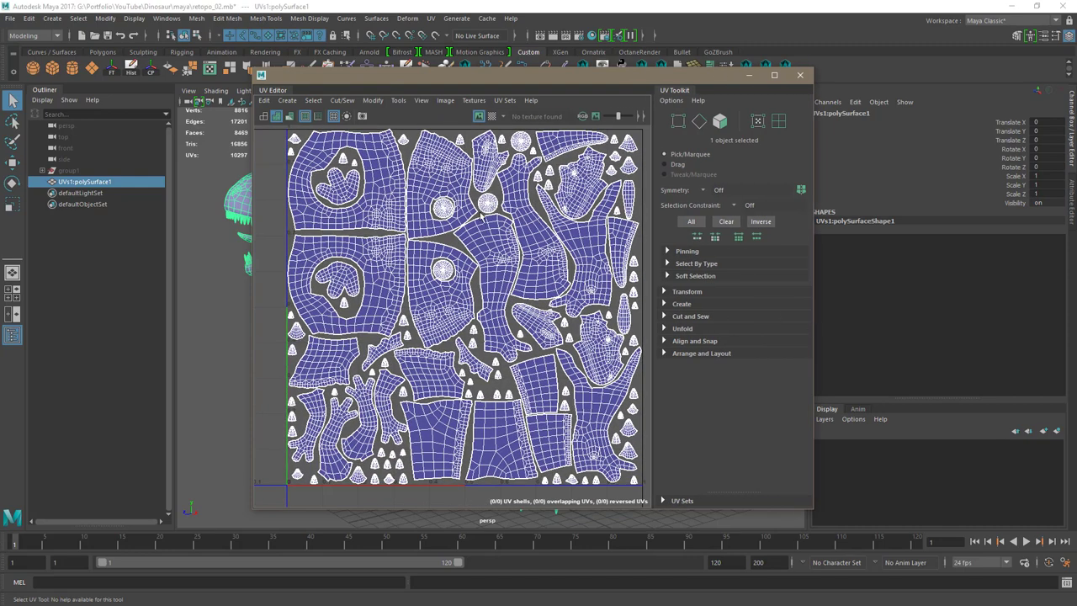
{"action": "left_click_drag", "start_coordinate": [490, 80], "coordinate": [486, 84]}
{"action": "scroll", "coordinate": [520, 271], "scroll_direction": "down", "scroll_amount": 2}
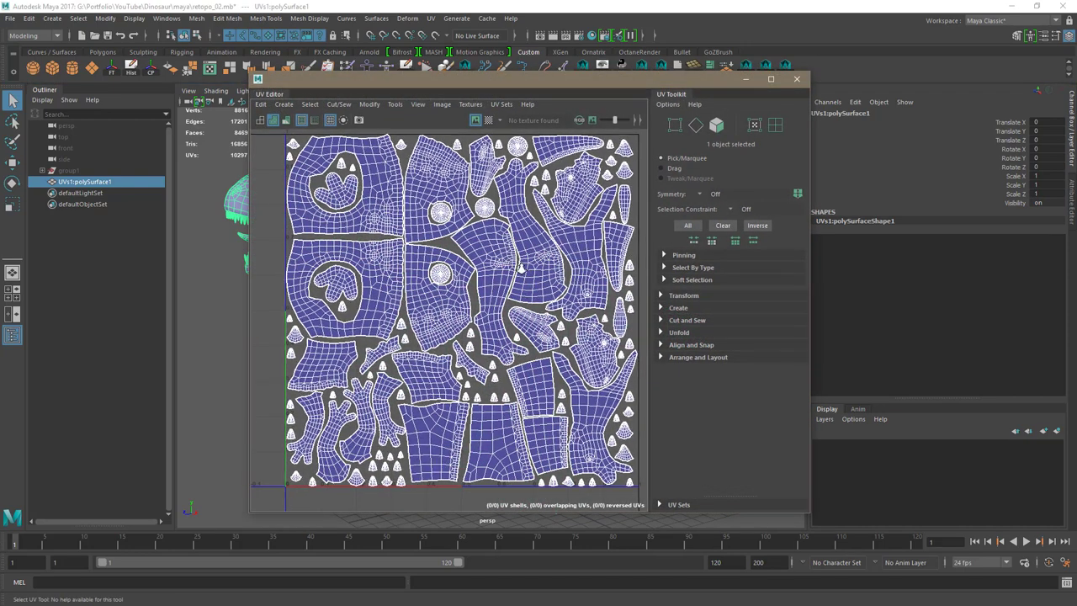
- Inspect the shells with the UV Distortion display for stretching and compression, then turn that display off
{"action": "left_click", "coordinate": [418, 104]}
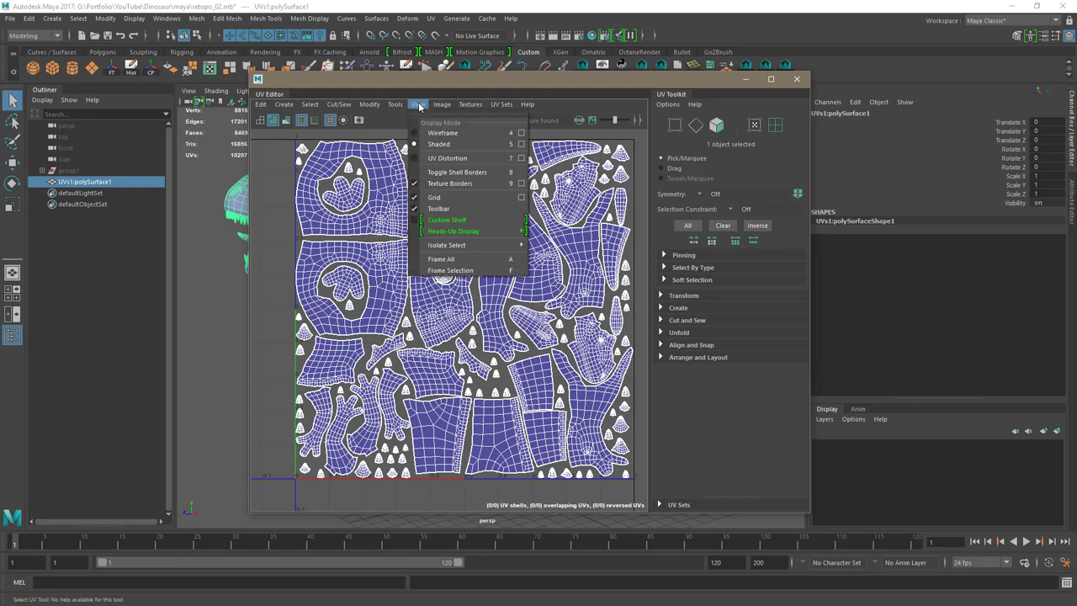
{"action": "left_click", "coordinate": [443, 158]}
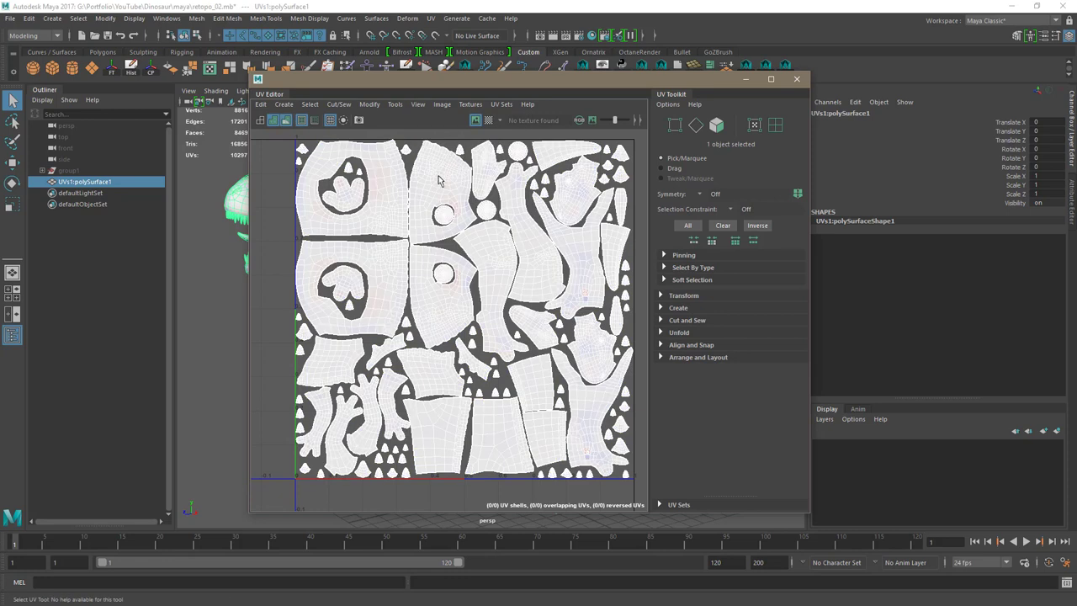
{"action": "scroll", "coordinate": [474, 305], "scroll_direction": "up", "scroll_amount": 2}
{"action": "scroll", "coordinate": [474, 304], "scroll_direction": "down", "scroll_amount": 1}
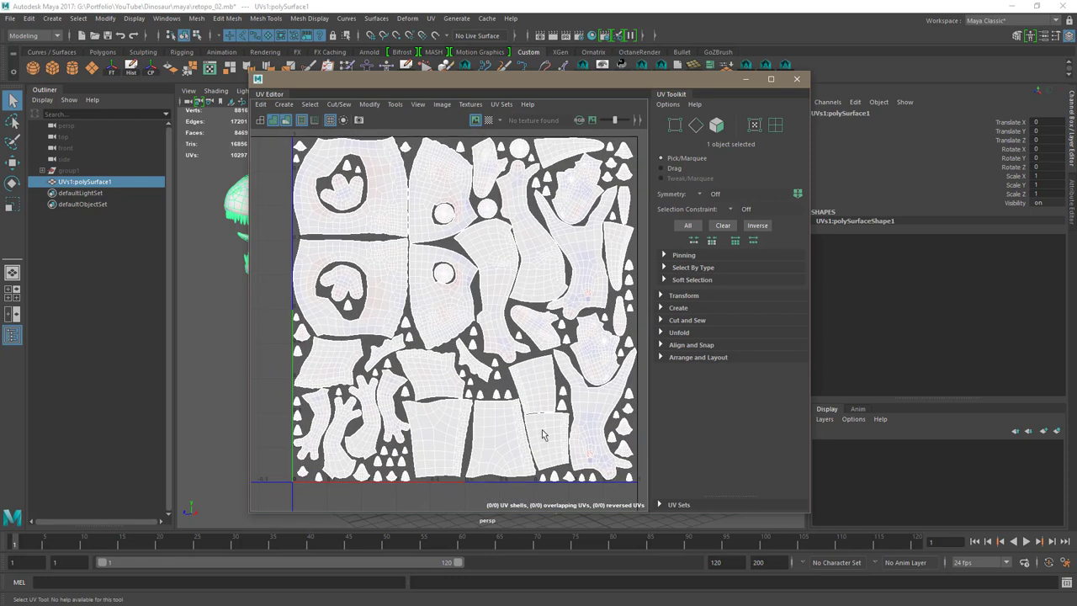
{"action": "left_click", "coordinate": [418, 104]}
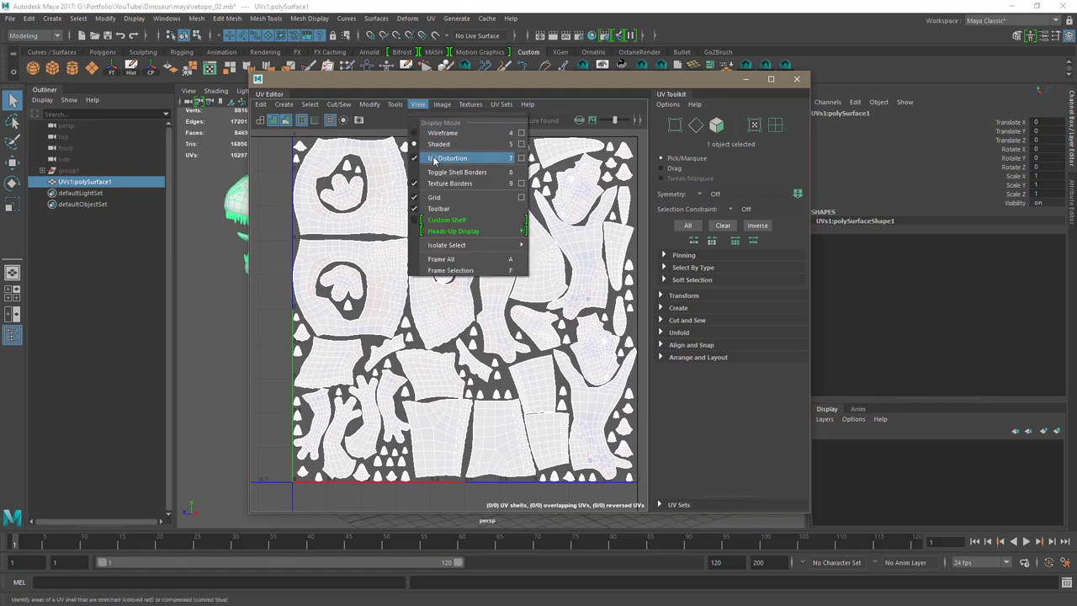
{"action": "left_click", "coordinate": [433, 158]}
- Turn off the thick texture borders around the UV shells
{"action": "left_click", "coordinate": [419, 104]}
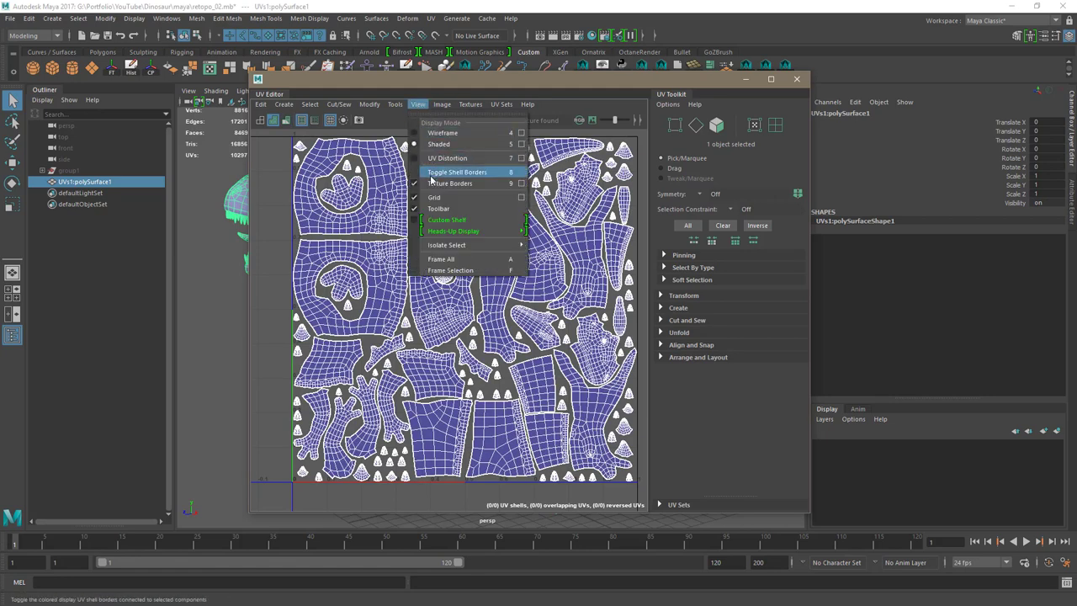
{"action": "left_click", "coordinate": [433, 183]}
{"action": "scroll", "coordinate": [555, 269], "scroll_direction": "up", "scroll_amount": 4}
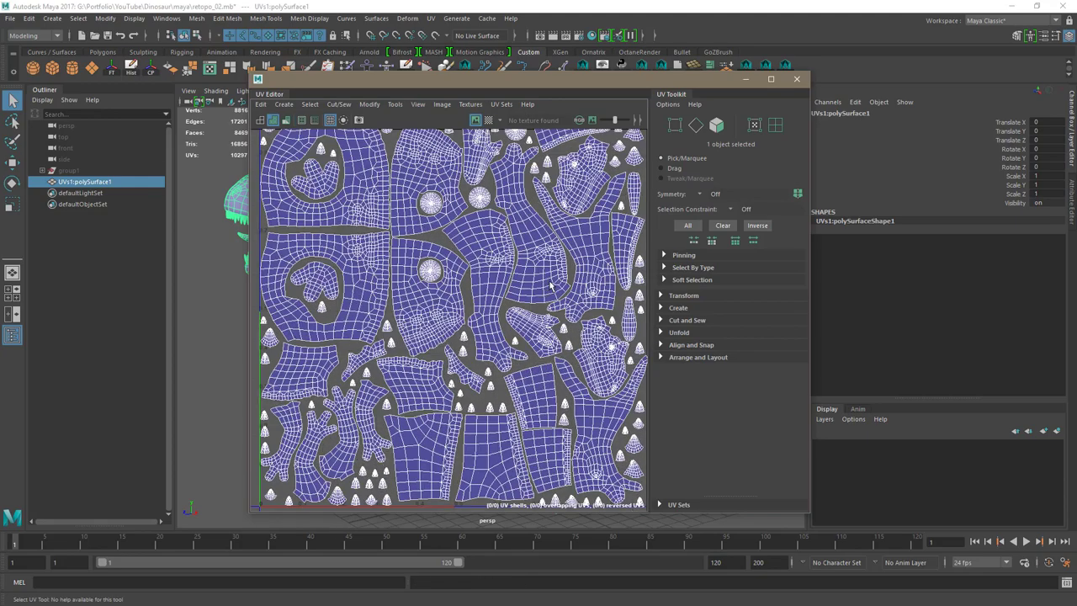
{"action": "scroll", "coordinate": [574, 302], "scroll_direction": "down", "scroll_amount": 3}
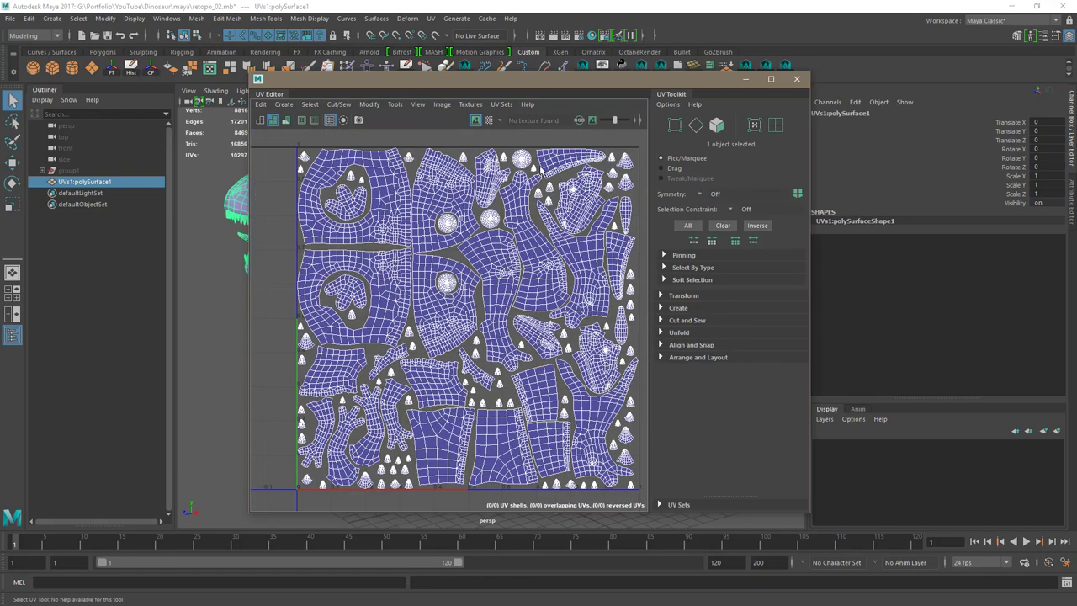
- Place the UV Editor beside the dinosaur's head and arms, keeping the whole layout framed for comparison with the model
{"action": "left_click_drag", "start_coordinate": [503, 80], "coordinate": [642, 78]}
{"action": "scroll", "coordinate": [677, 328], "scroll_direction": "up", "scroll_amount": 3}
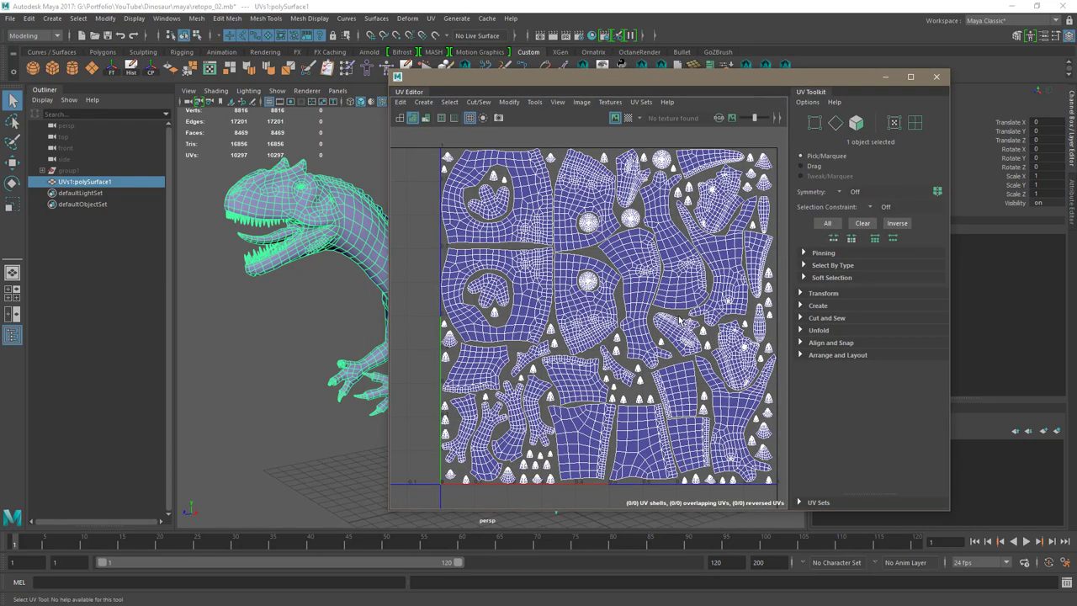
{"action": "right_click_drag", "start_coordinate": [677, 335], "coordinate": [636, 331], "text": "alt"}
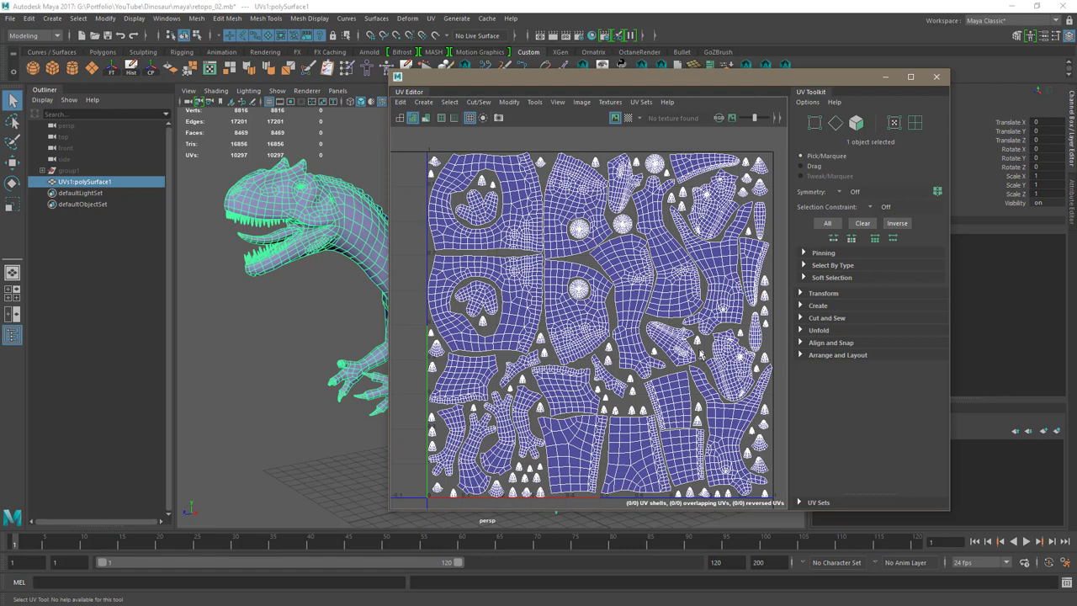
{"action": "scroll", "coordinate": [711, 355], "scroll_direction": "up", "scroll_amount": 2}
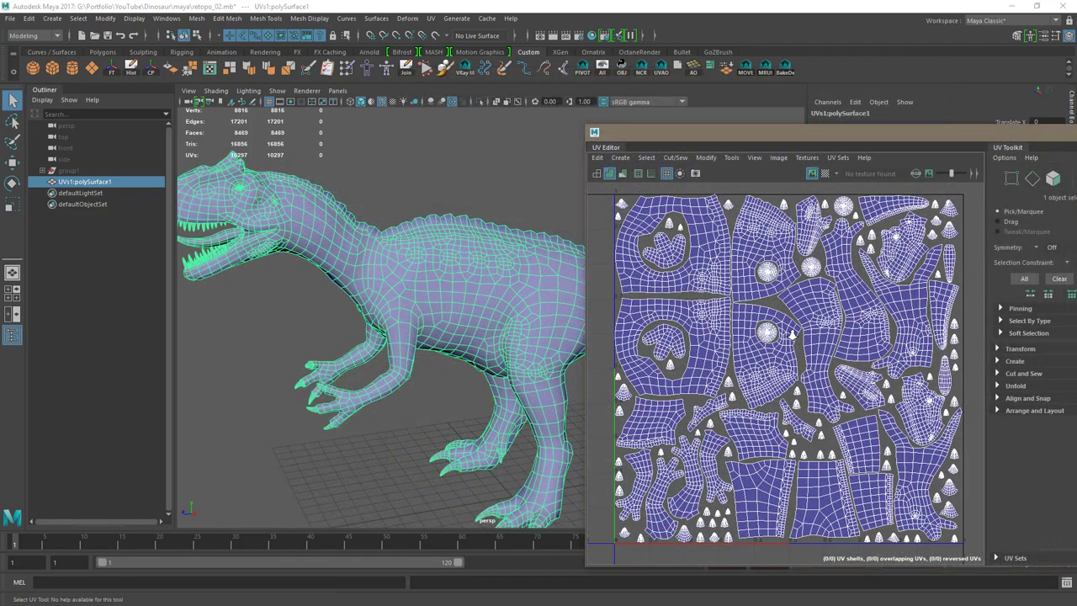
{"action": "left_click_drag", "start_coordinate": [751, 141], "coordinate": [600, 111]}
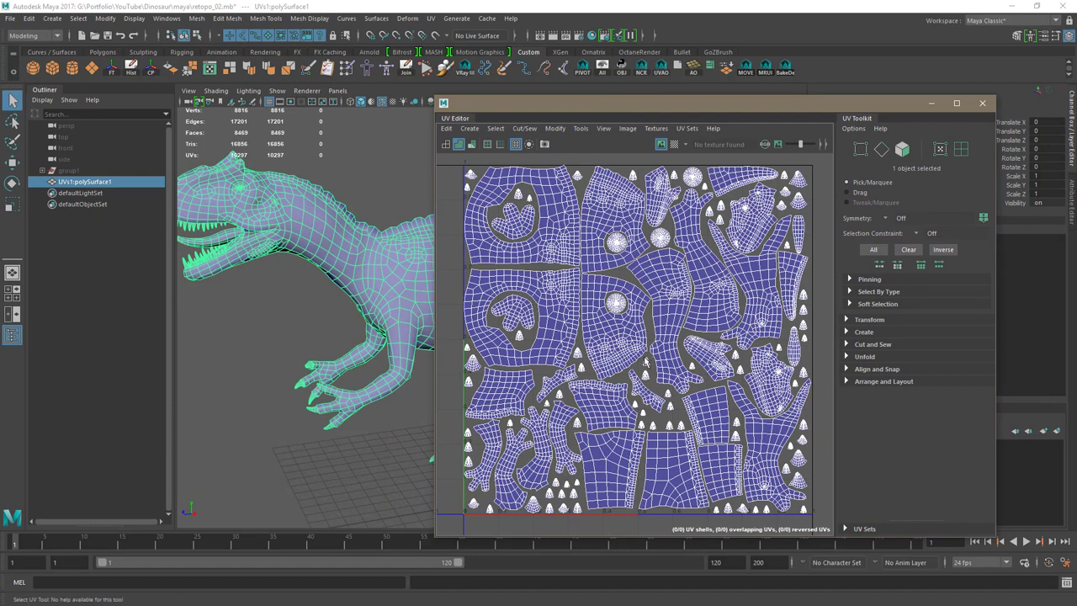